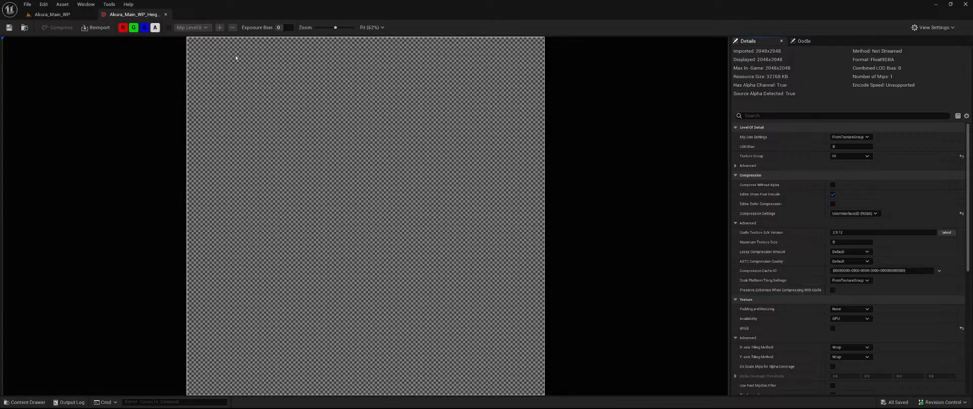
Close the heightmap texture asset to return to the Akura_Main_WP level
left_click(165, 16)
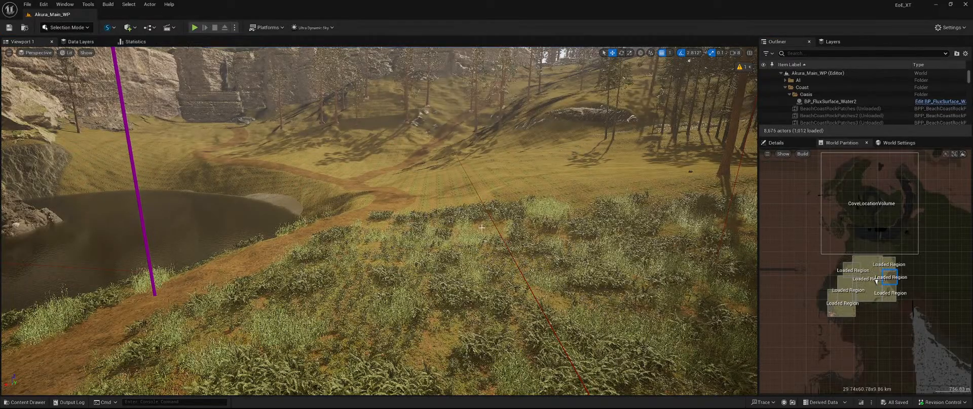
key("super")
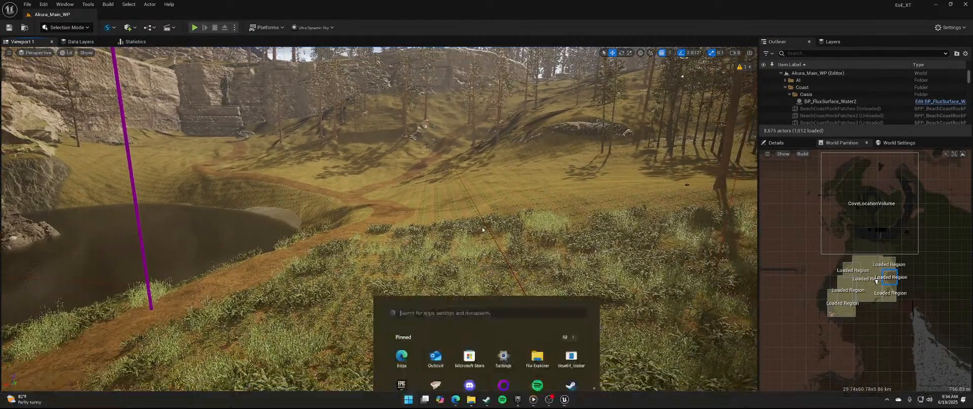
key("super")
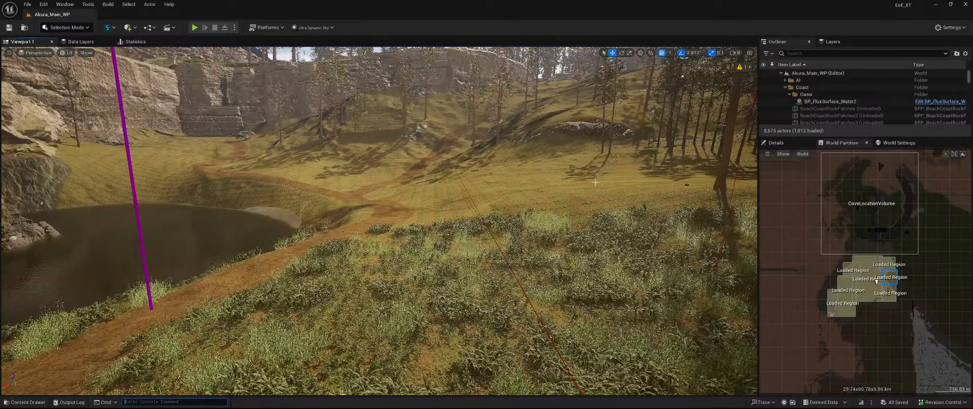
Examine the terrain around the pond and switch the editor to Landscape mode
mouse_move(379, 221)
right_mouse_down()
mouse_move(319, 217)
mouse_move(395, 218)
mouse_move(355, 258)
mouse_move(283, 248)
mouse_move(188, 198)
mouse_move(200, 269)
mouse_move(345, 238)
mouse_move(284, 242)
mouse_move(300, 236)
mouse_move(332, 243)
mouse_move(333, 260)
mouse_move(330, 236)
mouse_move(328, 266)
mouse_move(334, 259)
right_mouse_up()
key("w")
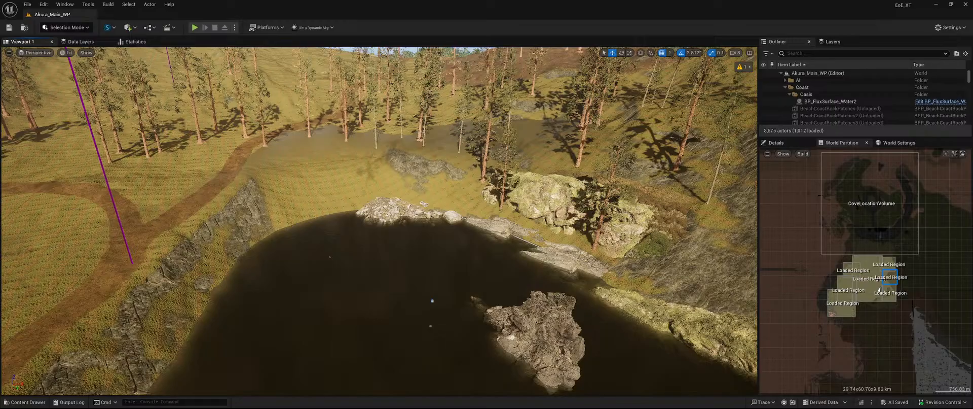
right_click_drag(334, 259, 282, 299)
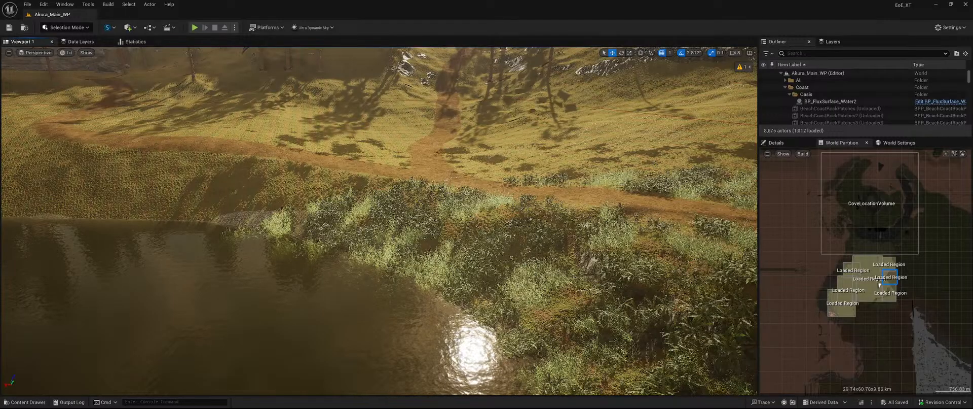
mouse_move(282, 300)
right_mouse_down()
mouse_move(274, 310)
mouse_move(282, 310)
right_mouse_up()
left_click(83, 29)
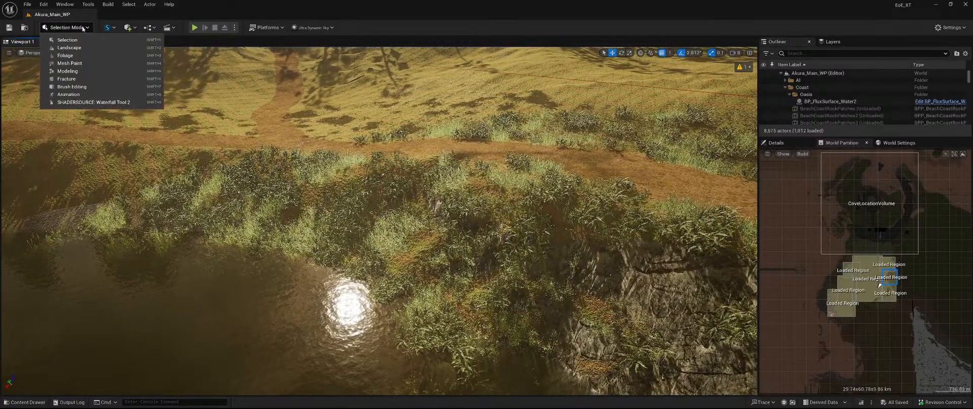
left_click(96, 47)
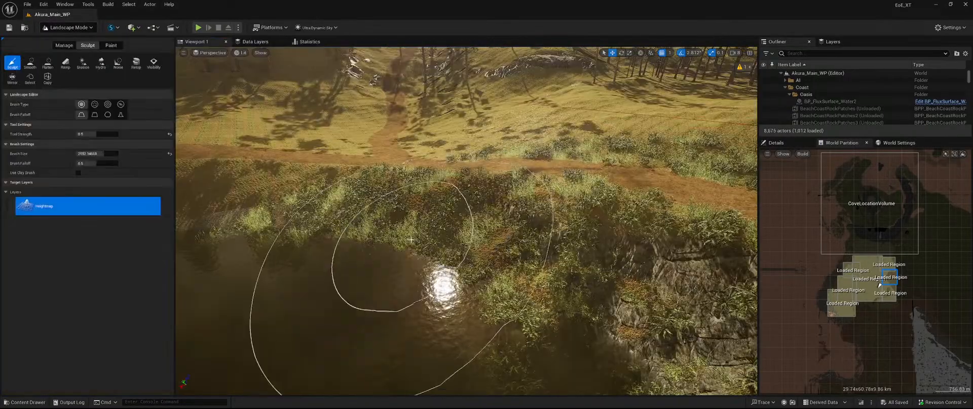
Choose the landscape Smooth tool and reduce its brush size to about 1700 for the pond bank
right_click_drag(389, 226, 349, 187)
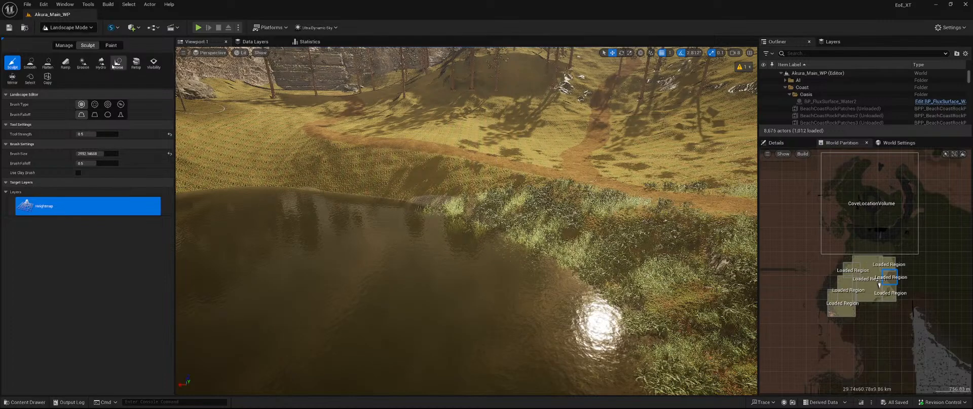
left_click(30, 63)
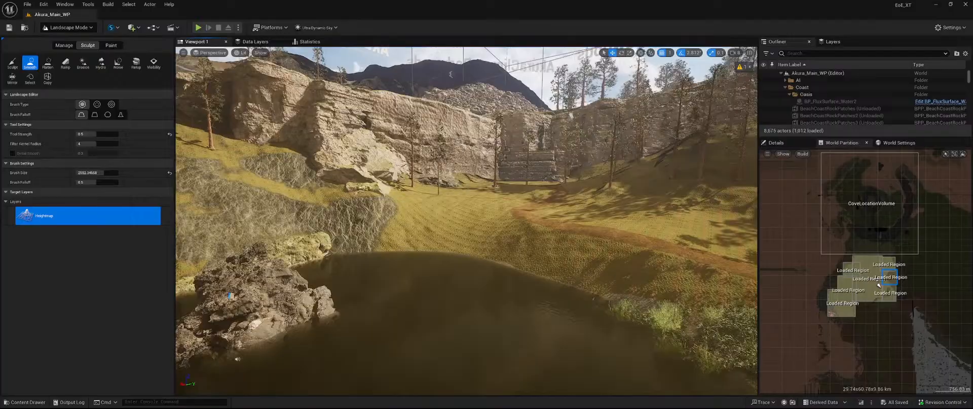
key("w")
mouse_move(467, 221)
right_mouse_down()
mouse_move(446, 228)
mouse_move(443, 263)
mouse_move(502, 309)
mouse_move(603, 266)
mouse_move(481, 266)
mouse_move(527, 261)
right_mouse_up()
key("s")
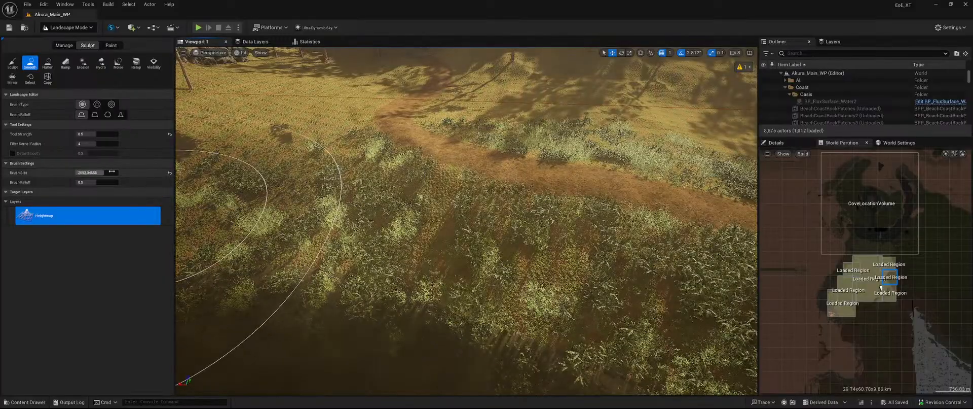
mouse_move(115, 172)
left_mouse_down()
mouse_move(98, 174)
mouse_move(122, 182)
left_mouse_up()
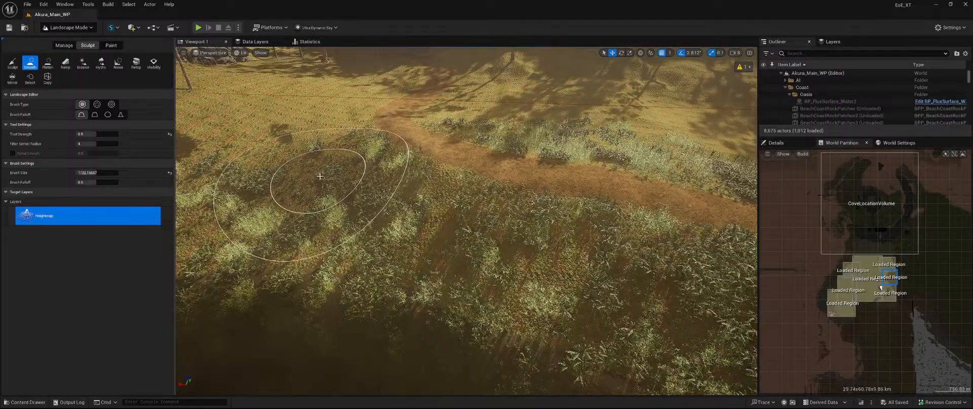
Smooth the overgrown bank between the pond and the dirt path, including the edge of the path
left_click_drag(358, 172, 421, 185)
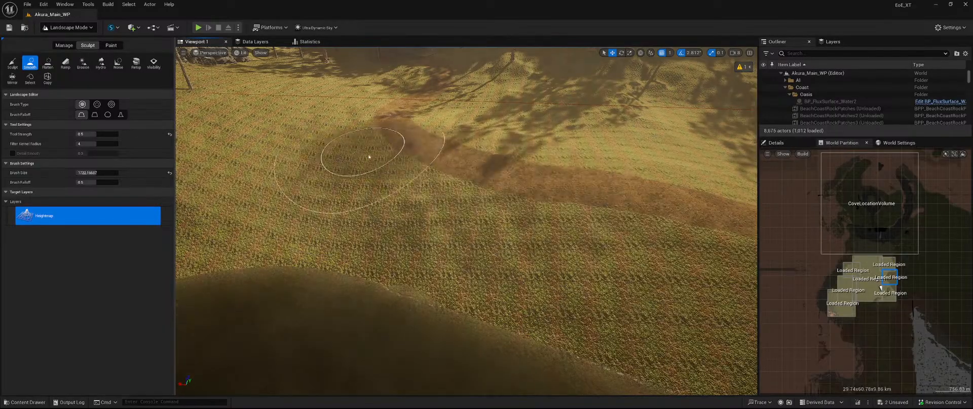
mouse_move(550, 156)
left_mouse_down()
mouse_move(582, 206)
mouse_move(483, 196)
left_mouse_up()
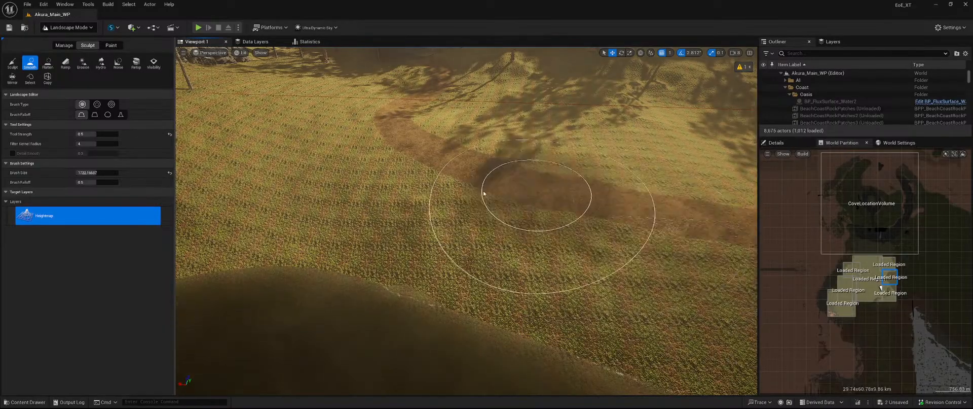
mouse_move(483, 196)
right_mouse_down()
mouse_move(304, 200)
mouse_move(471, 197)
right_mouse_up()
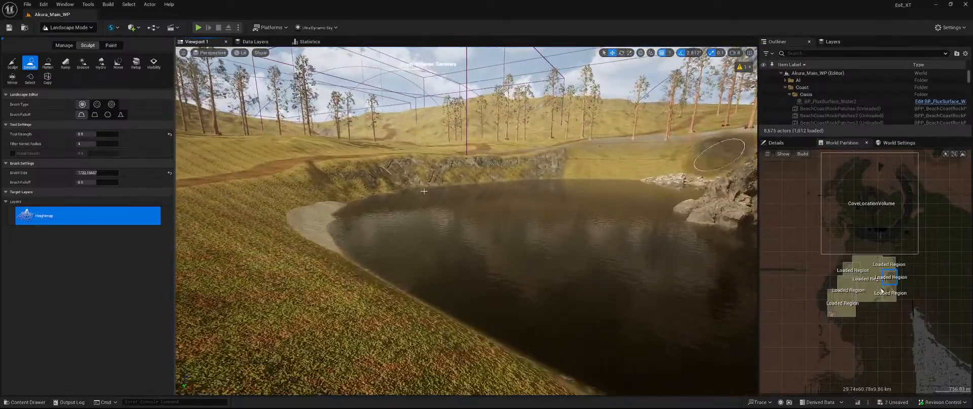
left_click(738, 53)
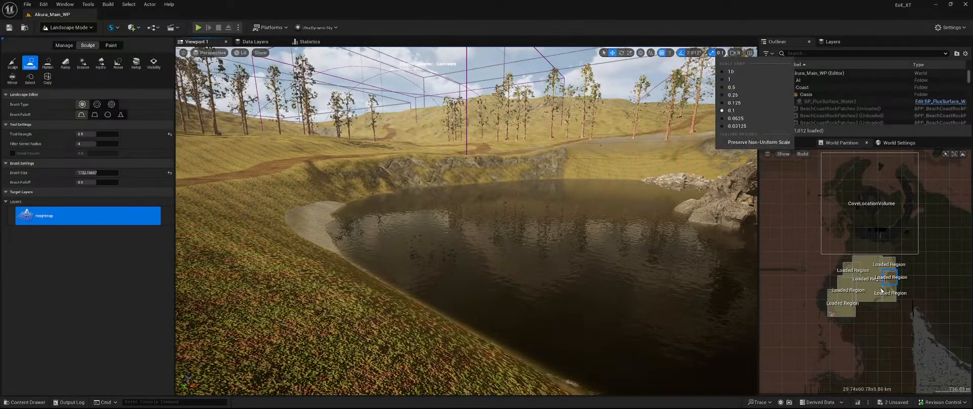
mouse_move(568, 192)
right_mouse_down()
mouse_move(446, 195)
mouse_move(421, 244)
mouse_move(395, 254)
mouse_move(396, 235)
right_mouse_up()
key("w")
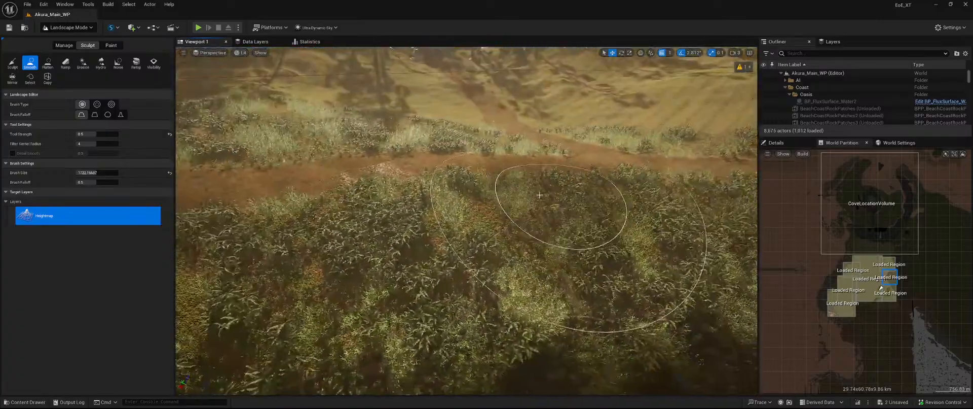
mouse_move(550, 195)
left_mouse_down()
mouse_move(470, 147)
mouse_move(325, 154)
mouse_move(271, 127)
mouse_move(380, 166)
left_mouse_up()
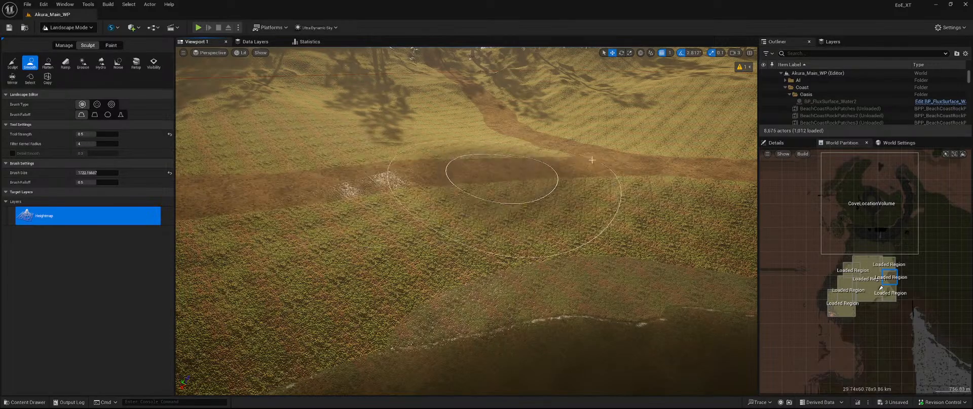
Smooth the dirt path and adjoining grass above the rocky pond edge, up to the path junction
mouse_move(472, 164)
right_mouse_down()
mouse_move(444, 112)
mouse_move(459, 152)
mouse_move(469, 140)
right_mouse_up()
key("w")
left_click_drag(472, 164, 497, 171)
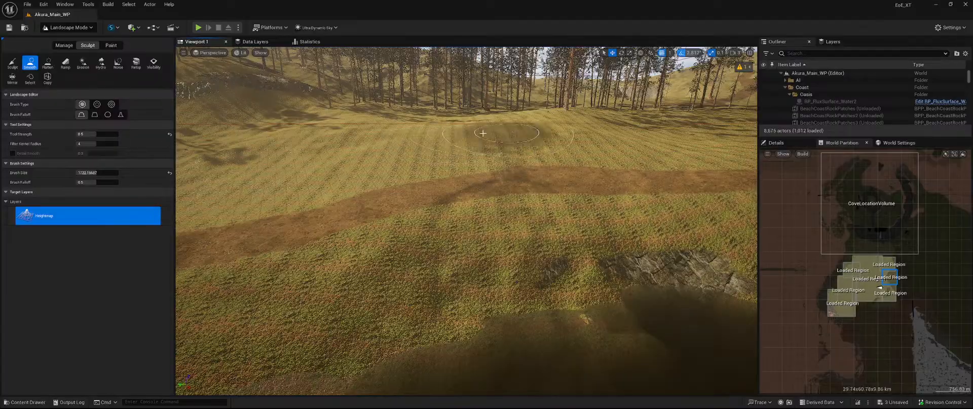
mouse_move(486, 188)
right_mouse_down()
mouse_move(502, 173)
mouse_move(441, 223)
mouse_move(476, 173)
mouse_move(492, 175)
right_mouse_up()
left_click_drag(405, 186, 428, 182)
mouse_move(488, 181)
left_mouse_down()
mouse_move(400, 194)
mouse_move(406, 202)
mouse_move(533, 191)
mouse_move(503, 197)
left_mouse_up()
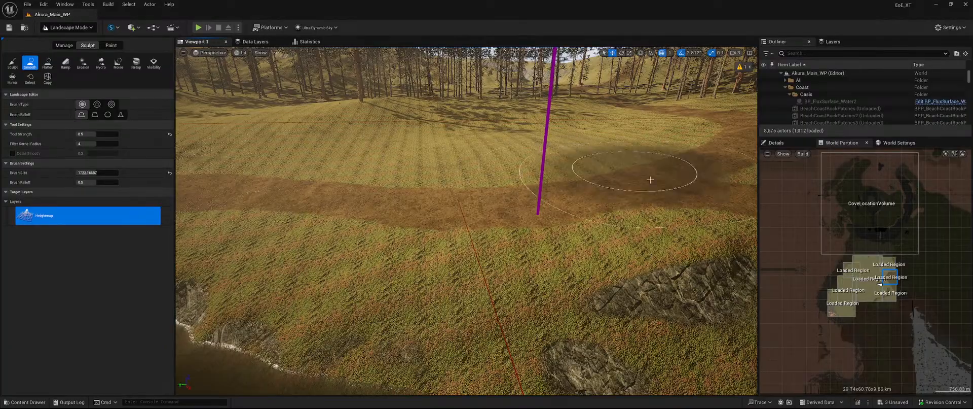
mouse_move(651, 180)
left_mouse_down()
mouse_move(674, 202)
mouse_move(641, 200)
mouse_move(669, 213)
mouse_move(566, 188)
left_mouse_up()
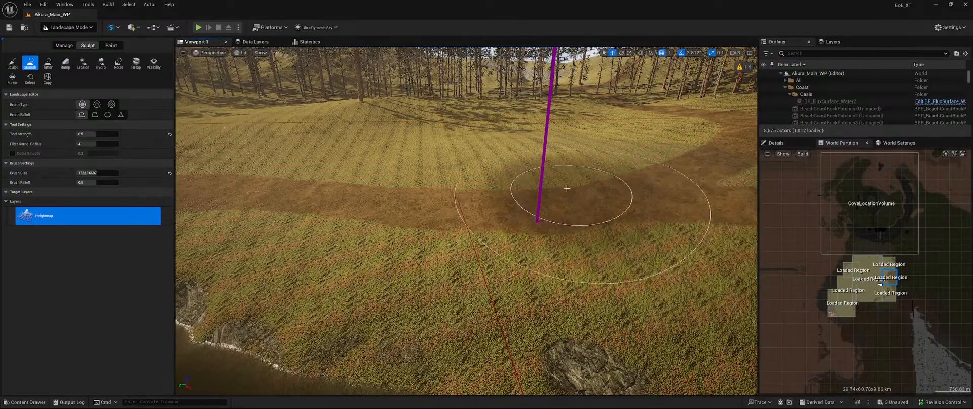
Smooth the path beyond the junction and the grassy slope down to the pond shoreline
mouse_move(421, 188)
right_mouse_down()
mouse_move(522, 191)
mouse_move(446, 203)
mouse_move(506, 193)
mouse_move(507, 233)
mouse_move(517, 218)
mouse_move(562, 203)
mouse_move(550, 228)
mouse_move(553, 201)
mouse_move(502, 195)
mouse_move(451, 155)
right_mouse_up()
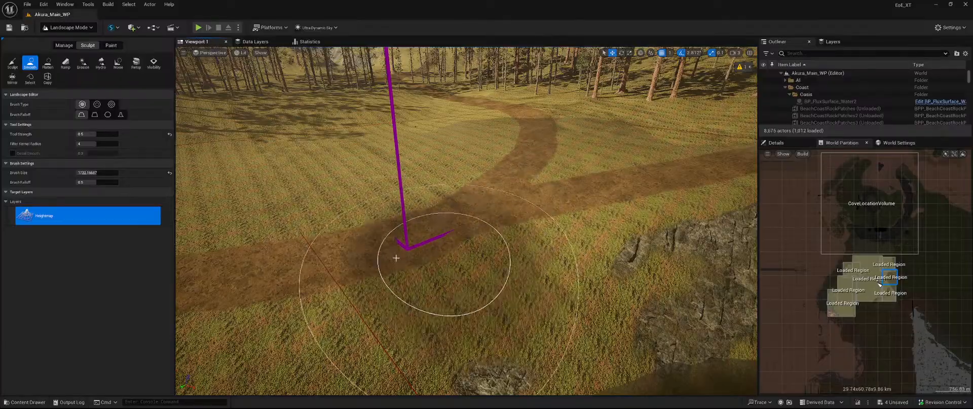
mouse_move(555, 213)
right_mouse_down()
mouse_move(420, 238)
mouse_move(555, 213)
right_mouse_up()
mouse_move(556, 213)
left_mouse_down()
mouse_move(664, 199)
mouse_move(583, 164)
mouse_move(446, 174)
mouse_move(550, 218)
mouse_move(413, 163)
mouse_move(282, 178)
mouse_move(467, 162)
mouse_move(511, 190)
mouse_move(514, 159)
left_mouse_up()
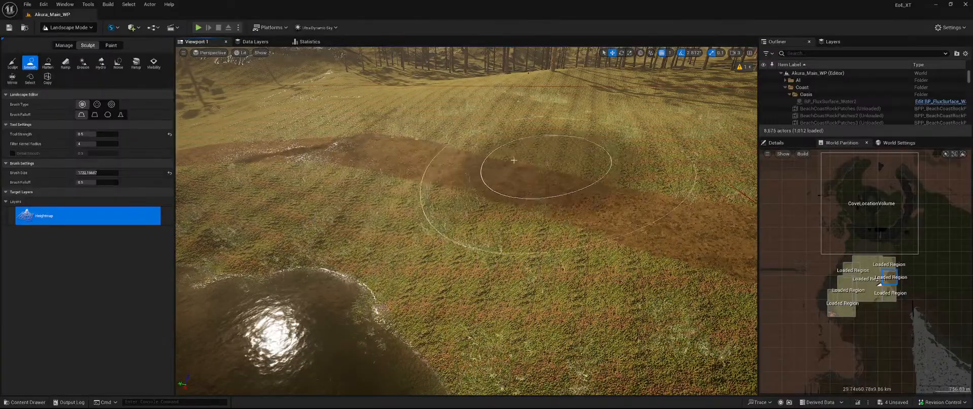
mouse_move(513, 159)
right_mouse_down()
mouse_move(446, 169)
mouse_move(507, 142)
mouse_move(541, 151)
right_mouse_up()
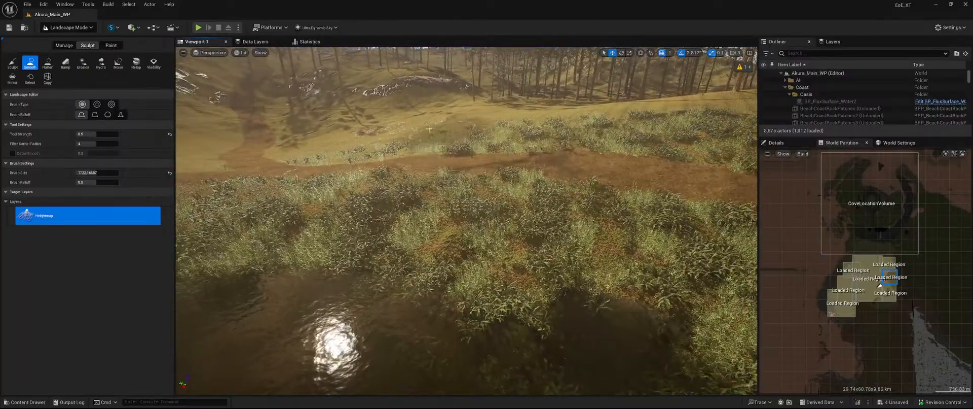
left_click_drag(500, 150, 488, 143)
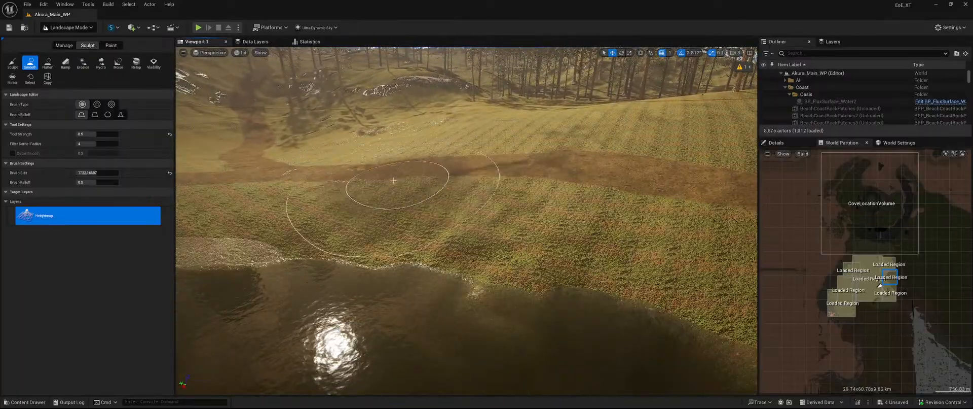
left_click_drag(425, 184, 550, 146)
Smooth the bend of the dirt path above the shoreline and the ground just beyond it
mouse_move(550, 146)
right_mouse_down()
mouse_move(410, 142)
mouse_move(380, 96)
mouse_move(362, 102)
mouse_move(446, 167)
mouse_move(471, 165)
mouse_move(485, 150)
right_mouse_up()
left_click_drag(499, 162, 503, 164)
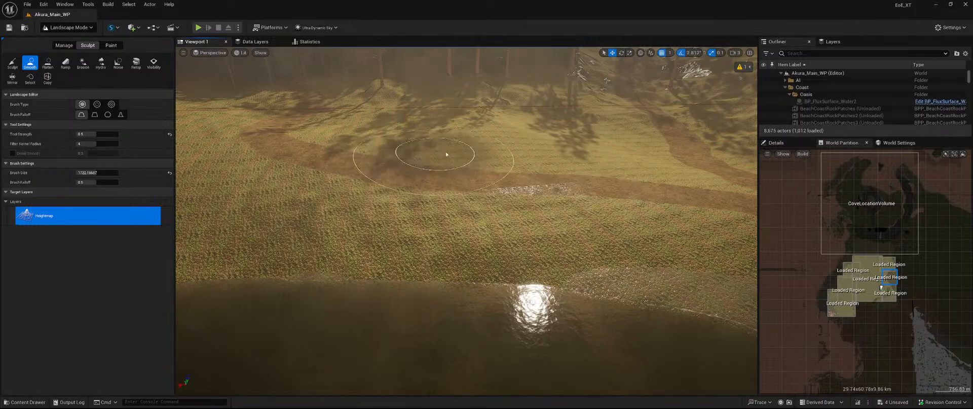
left_click_drag(446, 154, 253, 148)
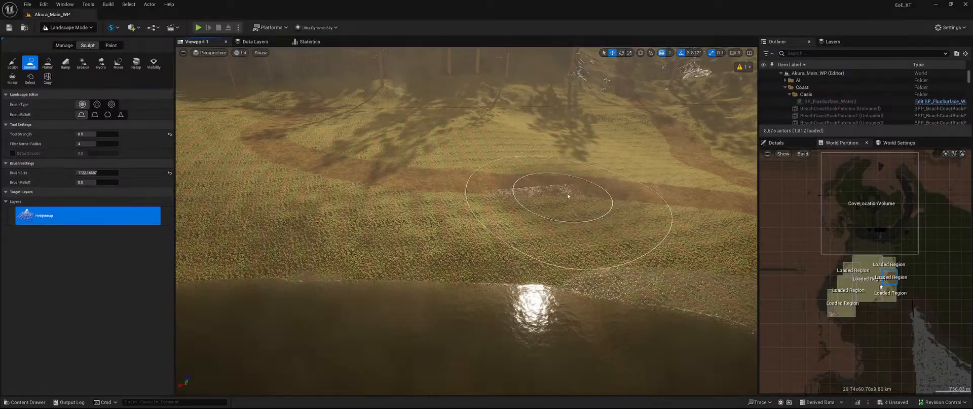
Smooth the grassy slope beside the rock cliff at the end of the pond
mouse_move(568, 196)
right_mouse_down()
mouse_move(388, 192)
mouse_move(431, 200)
mouse_move(387, 163)
right_mouse_up()
key("w")
left_click_drag(387, 162, 476, 137)
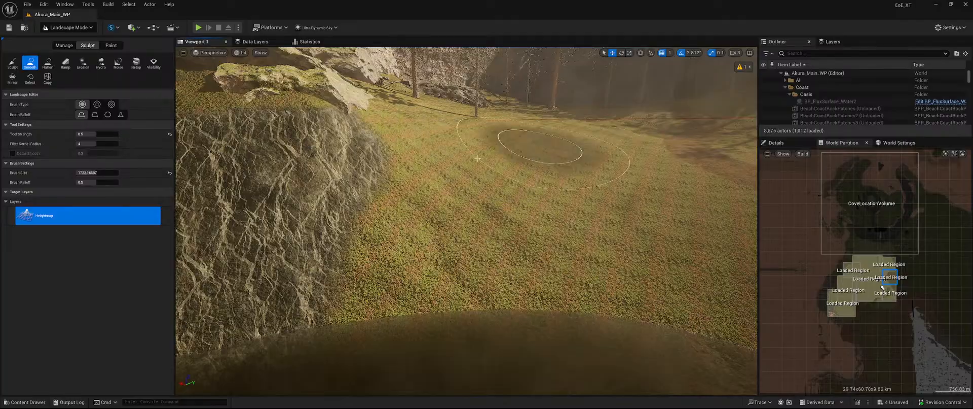
Smooth the ridges in the grass field behind the dirt path, blending them into the path
mouse_move(659, 243)
right_mouse_down()
mouse_move(608, 233)
mouse_move(720, 197)
mouse_move(679, 203)
mouse_move(634, 279)
mouse_move(614, 264)
right_mouse_up()
left_click_drag(411, 141, 442, 128)
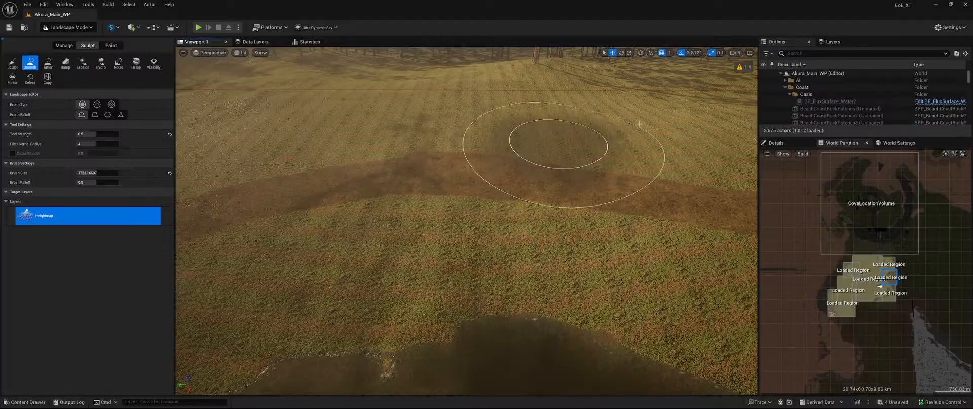
mouse_move(640, 124)
left_mouse_down()
mouse_move(609, 133)
mouse_move(636, 118)
left_mouse_up()
mouse_move(439, 127)
left_mouse_down()
mouse_move(233, 96)
mouse_move(502, 98)
left_mouse_up()
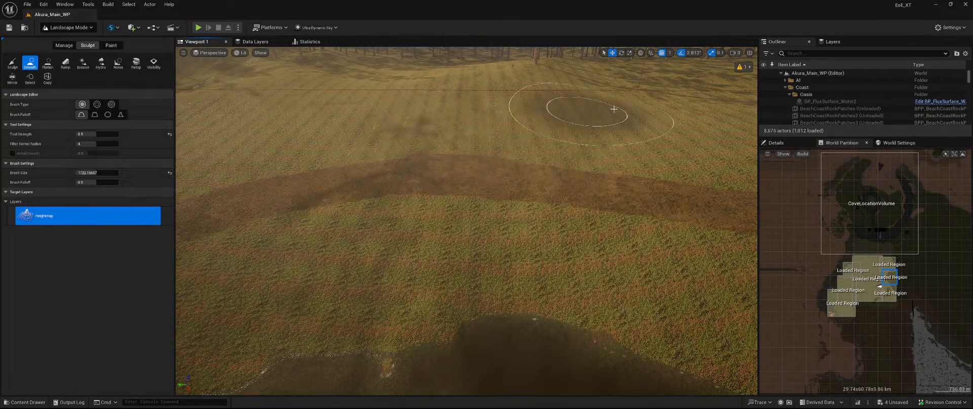
mouse_move(614, 109)
left_mouse_down()
mouse_move(641, 139)
mouse_move(715, 151)
left_mouse_up()
mouse_move(597, 163)
left_mouse_down()
mouse_move(608, 179)
mouse_move(615, 113)
mouse_move(598, 94)
mouse_move(357, 106)
mouse_move(315, 147)
mouse_move(434, 135)
mouse_move(304, 135)
mouse_move(282, 112)
mouse_move(218, 130)
mouse_move(239, 98)
mouse_move(278, 157)
mouse_move(463, 159)
mouse_move(342, 189)
left_mouse_up()
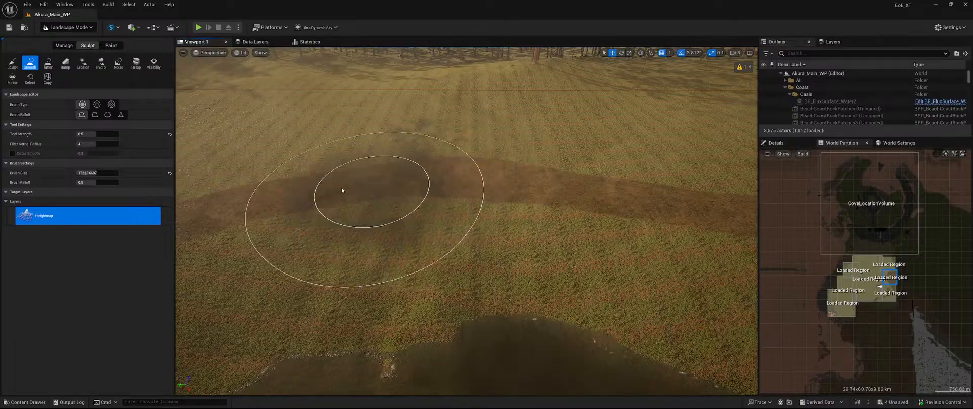
Smooth the stretch of dirt path and field edge beside the purple marker lines
mouse_move(341, 189)
right_mouse_down()
mouse_move(430, 162)
mouse_move(472, 137)
mouse_move(550, 174)
right_mouse_up()
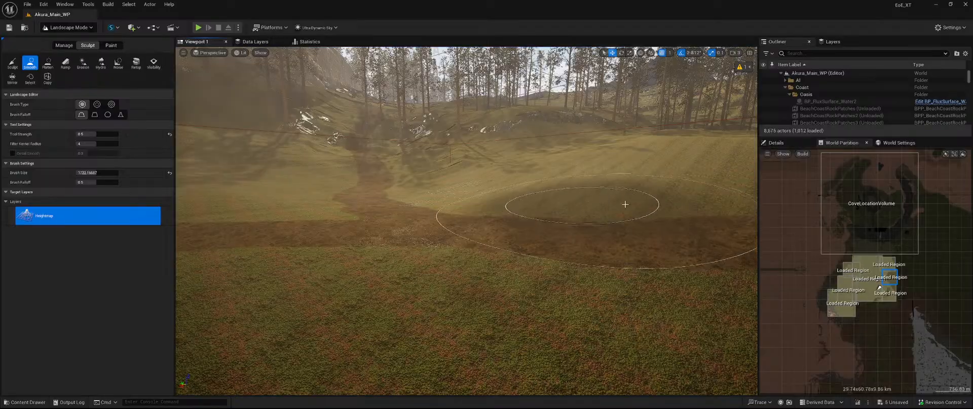
mouse_move(700, 229)
right_mouse_down()
mouse_move(753, 203)
mouse_move(753, 177)
mouse_move(715, 228)
mouse_move(682, 231)
right_mouse_up()
key("w")
mouse_move(310, 159)
left_mouse_down()
mouse_move(320, 144)
mouse_move(459, 195)
mouse_move(525, 186)
left_mouse_up()
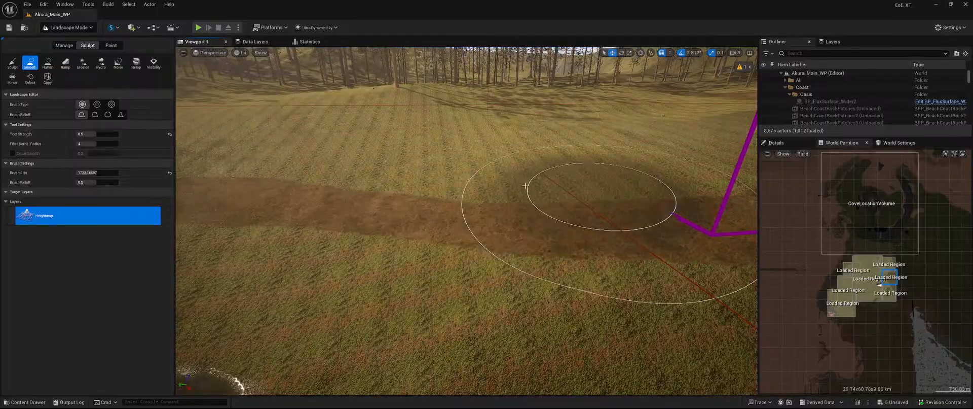
mouse_move(571, 159)
left_mouse_down()
mouse_move(631, 169)
mouse_move(507, 221)
mouse_move(338, 159)
mouse_move(340, 114)
mouse_move(217, 141)
mouse_move(412, 157)
mouse_move(304, 218)
mouse_move(605, 166)
left_mouse_up()
mouse_move(636, 171)
right_mouse_down()
mouse_move(730, 167)
mouse_move(679, 182)
mouse_move(486, 139)
right_mouse_up()
mouse_move(486, 139)
left_mouse_down()
mouse_move(613, 160)
mouse_move(623, 194)
mouse_move(678, 187)
mouse_move(583, 195)
left_mouse_up()
Even out further stretches of the dirt path and its grassy verges along the pond with the Smooth brush
mouse_move(583, 195)
right_mouse_down()
mouse_move(669, 185)
mouse_move(608, 174)
mouse_move(745, 182)
mouse_move(558, 174)
mouse_move(555, 154)
mouse_move(582, 156)
mouse_move(641, 129)
mouse_move(640, 97)
mouse_move(614, 137)
mouse_move(619, 161)
right_mouse_up()
mouse_move(391, 186)
left_mouse_down()
mouse_move(426, 162)
mouse_move(551, 163)
mouse_move(454, 200)
mouse_move(383, 137)
left_mouse_up()
right_click_drag(383, 137, 425, 114)
mouse_move(309, 133)
left_mouse_down()
mouse_move(298, 126)
mouse_move(506, 127)
mouse_move(531, 129)
mouse_move(452, 150)
mouse_move(552, 152)
mouse_move(434, 189)
mouse_move(583, 119)
mouse_move(549, 121)
mouse_move(532, 102)
mouse_move(420, 104)
mouse_move(363, 117)
mouse_move(319, 166)
mouse_move(337, 145)
mouse_move(213, 188)
mouse_move(522, 121)
mouse_move(538, 158)
mouse_move(501, 181)
mouse_move(436, 188)
left_mouse_up()
mouse_move(436, 189)
right_mouse_down()
mouse_move(502, 203)
mouse_move(364, 142)
mouse_move(314, 134)
mouse_move(365, 203)
mouse_move(395, 228)
mouse_move(405, 223)
right_mouse_up()
key("w")
mouse_move(356, 158)
left_mouse_down()
mouse_move(432, 143)
mouse_move(467, 150)
mouse_move(354, 153)
mouse_move(382, 170)
left_mouse_up()
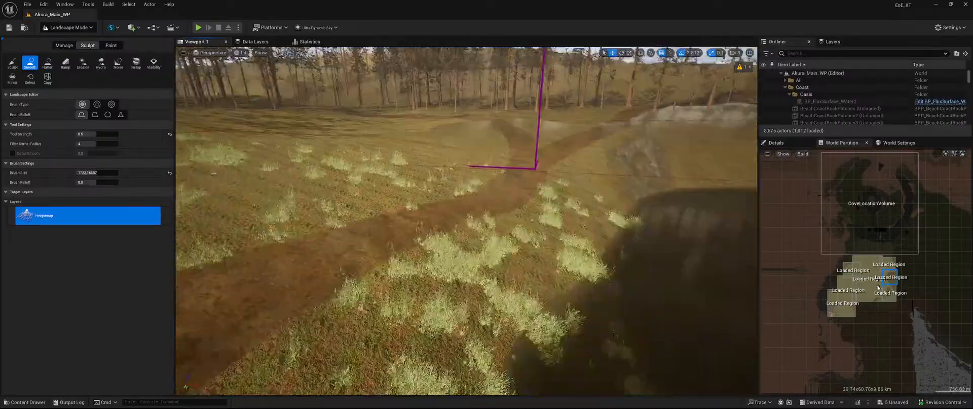
Smooth the fern-lined path section and the open grass field near the trees
right_click_drag(425, 171, 355, 163)
mouse_move(425, 171)
left_mouse_down()
mouse_move(497, 157)
mouse_move(619, 179)
mouse_move(584, 186)
mouse_move(497, 159)
mouse_move(521, 216)
mouse_move(654, 208)
left_mouse_up()
mouse_move(467, 174)
right_mouse_down()
mouse_move(464, 223)
mouse_move(477, 170)
mouse_move(522, 175)
mouse_move(476, 185)
right_mouse_up()
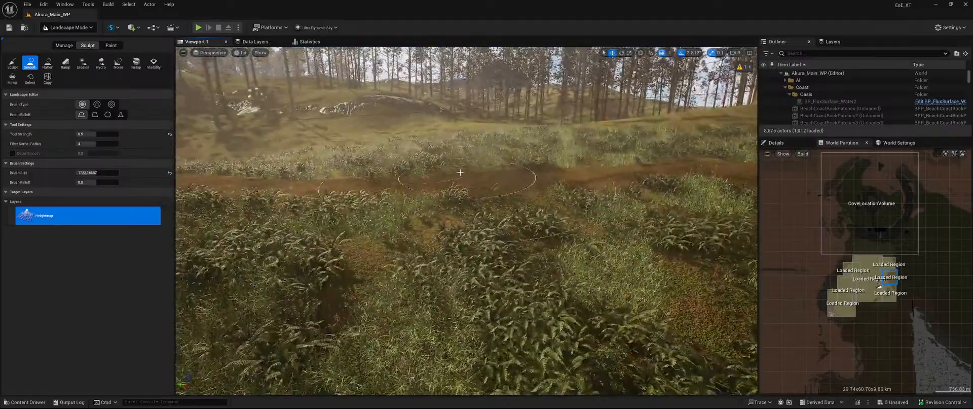
mouse_move(519, 172)
left_mouse_down()
mouse_move(474, 154)
mouse_move(402, 159)
mouse_move(481, 177)
mouse_move(595, 161)
mouse_move(554, 175)
mouse_move(682, 186)
left_mouse_up()
mouse_move(682, 187)
right_mouse_down()
mouse_move(714, 150)
mouse_move(743, 152)
mouse_move(740, 223)
mouse_move(730, 200)
right_mouse_up()
mouse_move(448, 173)
left_mouse_down()
mouse_move(499, 165)
mouse_move(515, 134)
mouse_move(559, 132)
mouse_move(573, 109)
mouse_move(606, 147)
mouse_move(548, 185)
mouse_move(530, 243)
mouse_move(632, 208)
mouse_move(450, 137)
mouse_move(406, 137)
mouse_move(451, 147)
mouse_move(638, 119)
mouse_move(608, 134)
mouse_move(654, 150)
mouse_move(587, 222)
mouse_move(656, 240)
left_mouse_up()
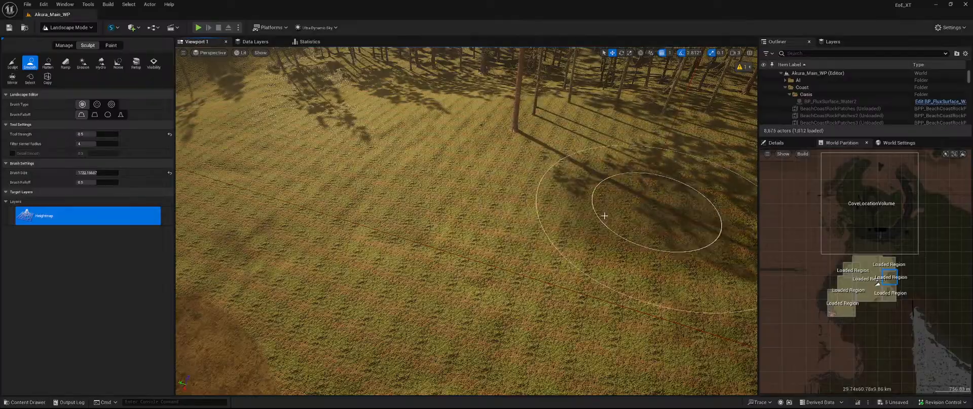
Save all unsaved changes to the level after the latest landscape smoothing
mouse_move(512, 226)
right_mouse_down()
mouse_move(344, 218)
mouse_move(456, 172)
mouse_move(507, 174)
mouse_move(517, 193)
right_mouse_up()
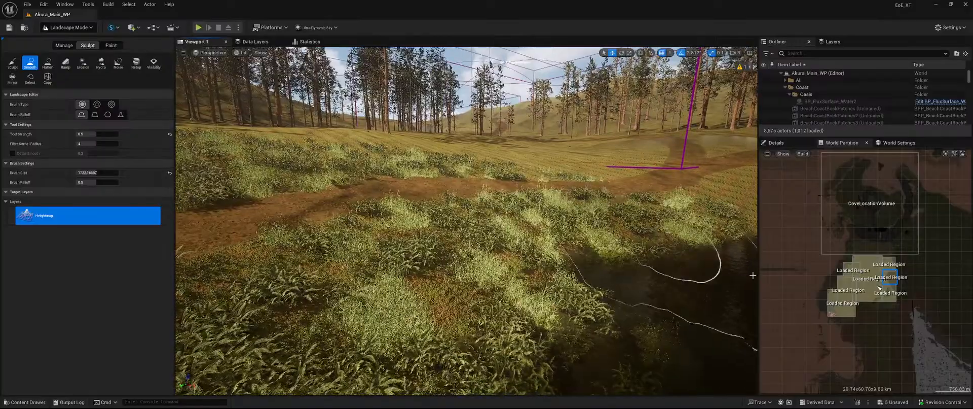
key("ctrl+s")
left_click(549, 288)
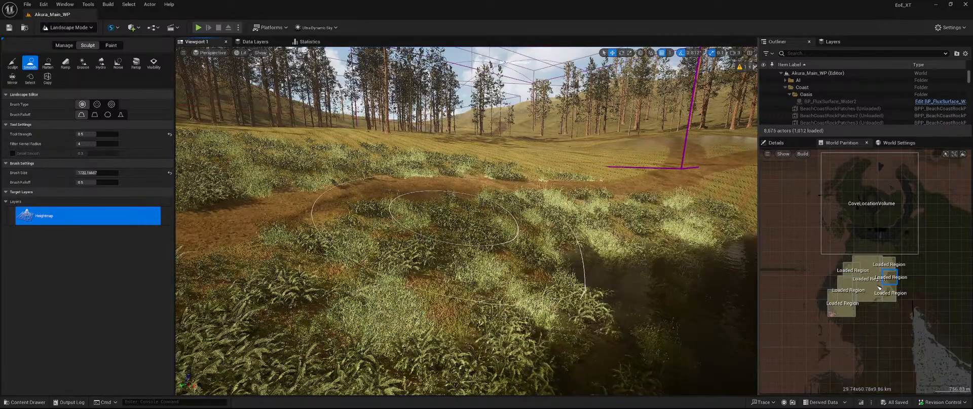
Smooth the ground among the trees beside the dirt path and across the grassy area near the pond's rocky bank
mouse_move(436, 217)
right_mouse_down()
mouse_move(605, 188)
mouse_move(586, 183)
mouse_move(587, 171)
mouse_move(588, 253)
mouse_move(592, 212)
right_mouse_up()
key("w")
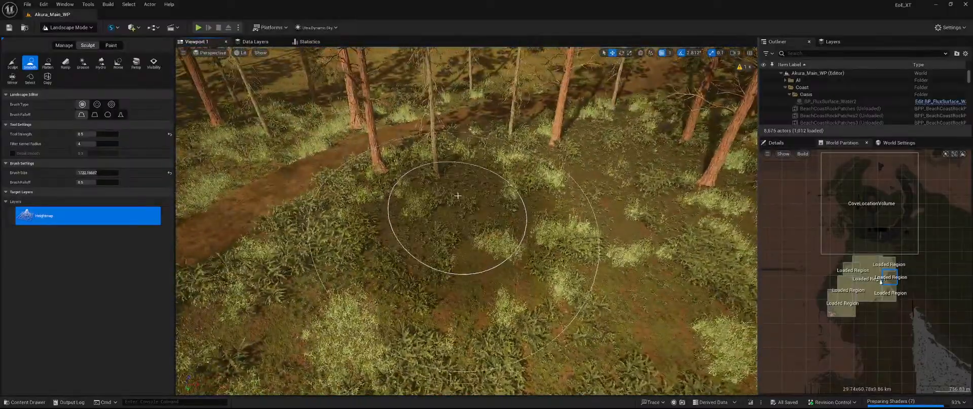
mouse_move(454, 215)
left_mouse_down()
mouse_move(319, 167)
mouse_move(353, 147)
mouse_move(315, 120)
mouse_move(599, 106)
mouse_move(686, 154)
mouse_move(411, 140)
mouse_move(248, 183)
mouse_move(207, 248)
mouse_move(324, 218)
mouse_move(630, 185)
mouse_move(717, 261)
mouse_move(456, 228)
left_mouse_up()
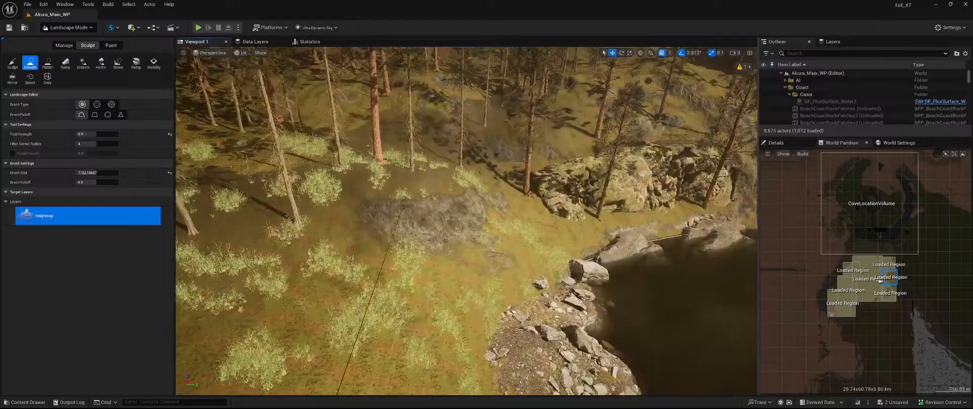
mouse_move(456, 228)
right_mouse_down()
mouse_move(314, 167)
mouse_move(223, 193)
right_mouse_up()
mouse_move(424, 160)
left_mouse_down()
mouse_move(495, 166)
mouse_move(332, 174)
mouse_move(204, 213)
mouse_move(339, 153)
left_mouse_up()
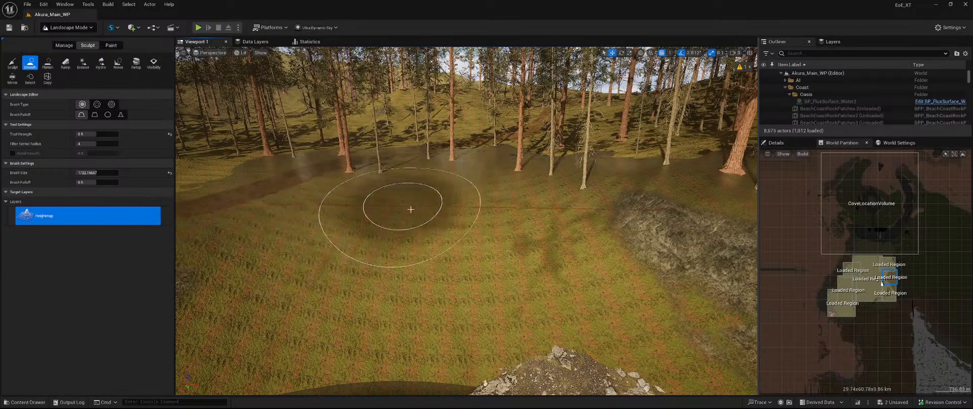
right_click_drag(451, 172, 335, 195)
Apply the Erosion brush to the grassy bank between the rock face and the pond
left_click(47, 62)
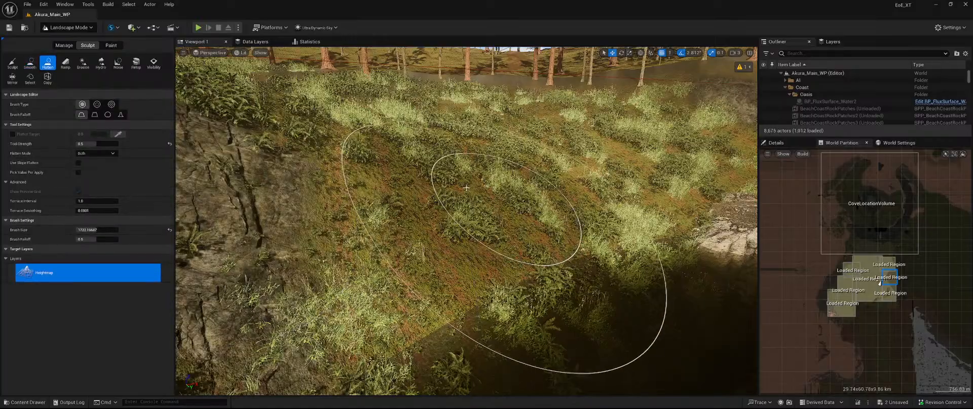
left_click(82, 63)
mouse_move(284, 167)
right_mouse_down()
mouse_move(517, 174)
mouse_move(385, 170)
mouse_move(389, 233)
mouse_move(393, 223)
mouse_move(461, 236)
right_mouse_up()
key("w")
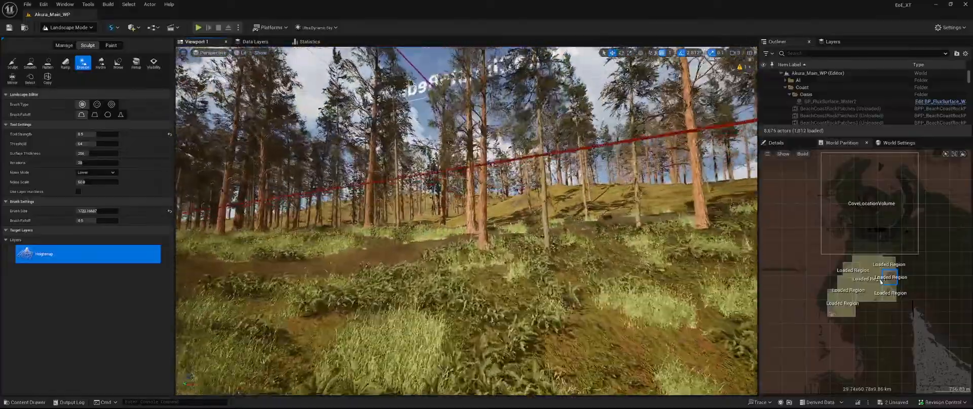
key("s")
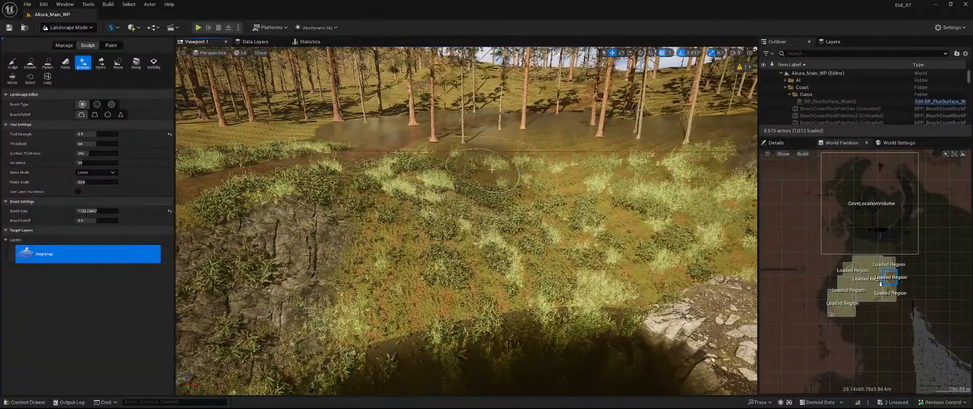
left_click_drag(499, 211, 454, 236)
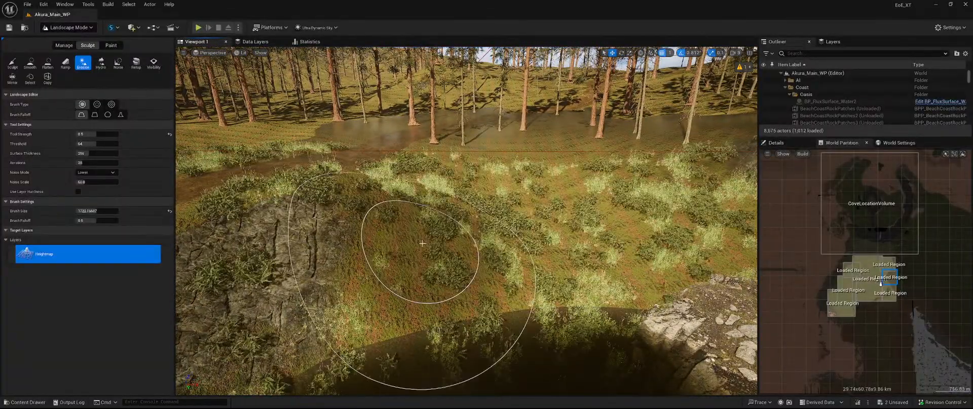
mouse_move(644, 218)
left_mouse_down()
mouse_move(454, 250)
mouse_move(425, 218)
mouse_move(402, 227)
left_mouse_up()
Erode the open grass field behind the dirt path, working toward the shaded hillside
mouse_move(401, 227)
right_mouse_down()
mouse_move(229, 212)
mouse_move(231, 264)
mouse_move(211, 259)
mouse_move(223, 256)
right_mouse_up()
key("w")
left_click_drag(426, 141, 435, 126)
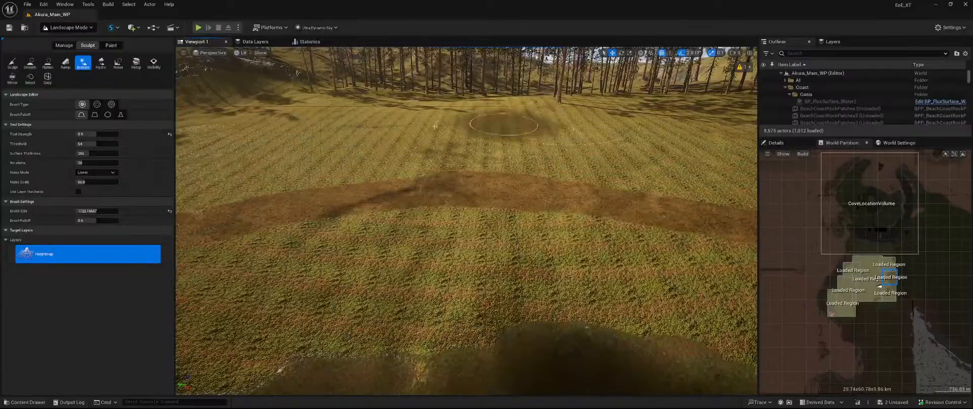
mouse_move(415, 152)
left_mouse_down()
mouse_move(617, 200)
mouse_move(290, 175)
mouse_move(285, 222)
left_mouse_up()
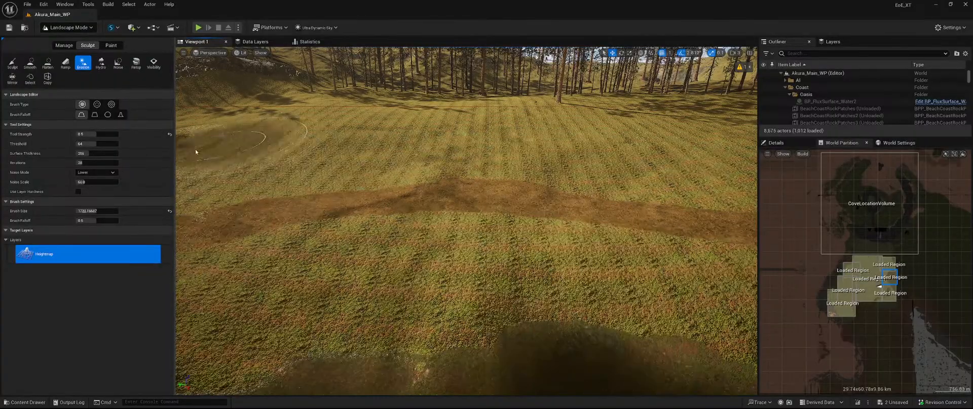
Erode the field and dirt path edges near the purple marker line with repeated Erosion strokes
mouse_move(371, 149)
right_mouse_down()
mouse_move(392, 170)
mouse_move(441, 147)
mouse_move(406, 185)
mouse_move(440, 169)
right_mouse_up()
key("w")
left_click_drag(439, 139, 532, 144)
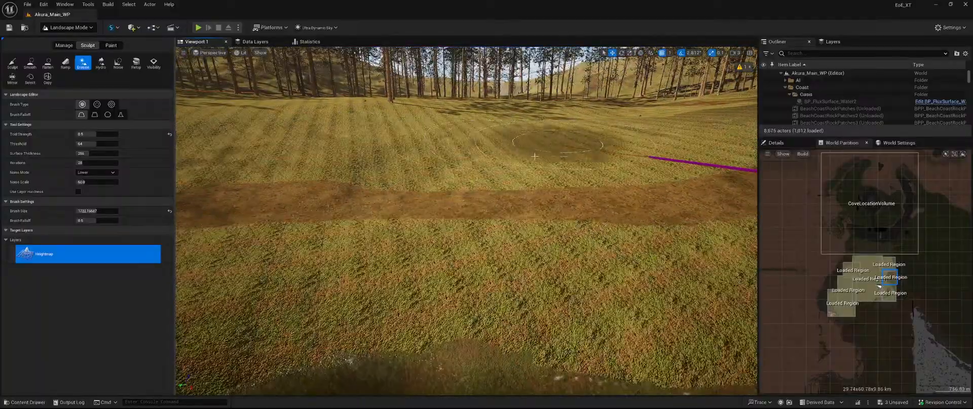
mouse_move(545, 215)
left_mouse_down()
mouse_move(553, 246)
mouse_move(608, 203)
left_mouse_up()
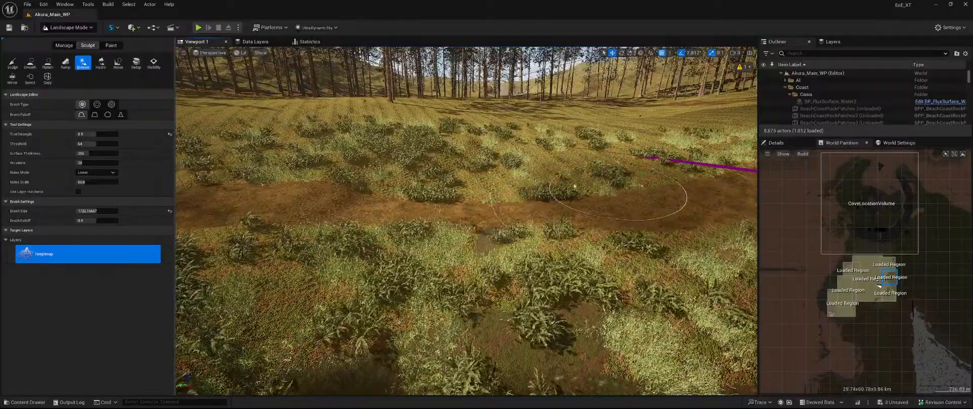
left_click_drag(349, 116, 353, 122)
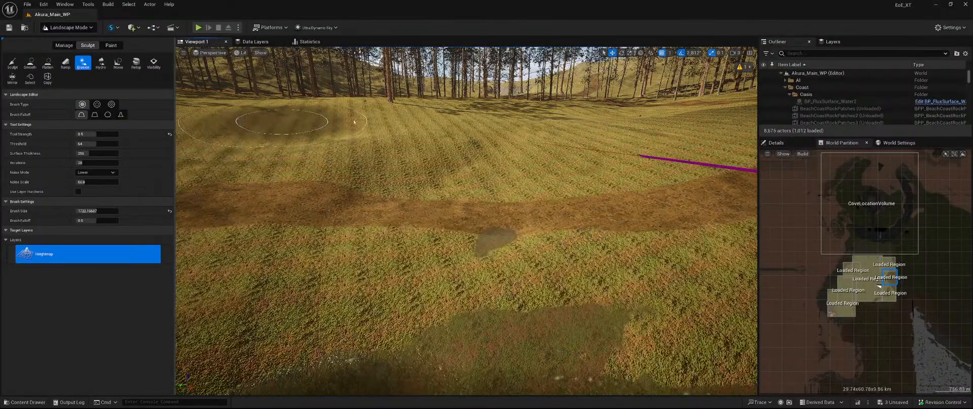
mouse_move(302, 150)
left_mouse_down()
mouse_move(427, 144)
mouse_move(325, 170)
mouse_move(299, 155)
left_mouse_up()
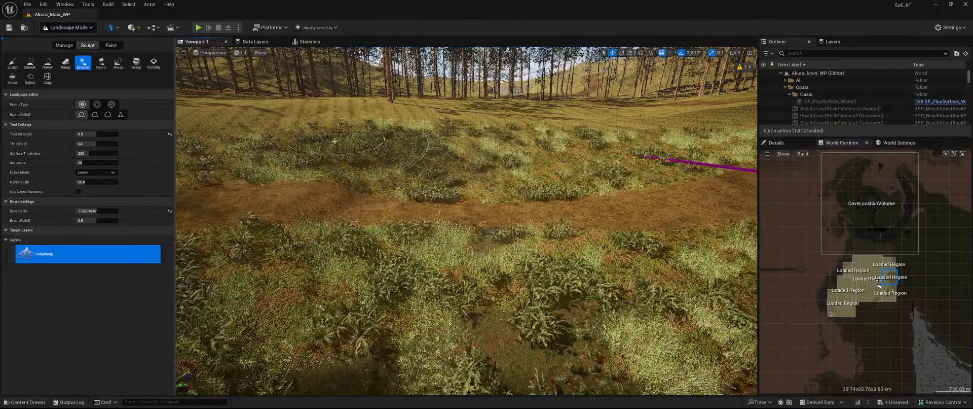
left_click_drag(218, 112, 429, 213)
Erode the grassy rise in front of the rocky, tree-covered slope
key("w")
mouse_move(429, 213)
right_mouse_down()
mouse_move(386, 167)
mouse_move(350, 157)
mouse_move(335, 160)
mouse_move(304, 213)
mouse_move(315, 248)
mouse_move(233, 223)
mouse_move(314, 172)
mouse_move(325, 198)
mouse_move(299, 177)
right_mouse_up()
key("s")
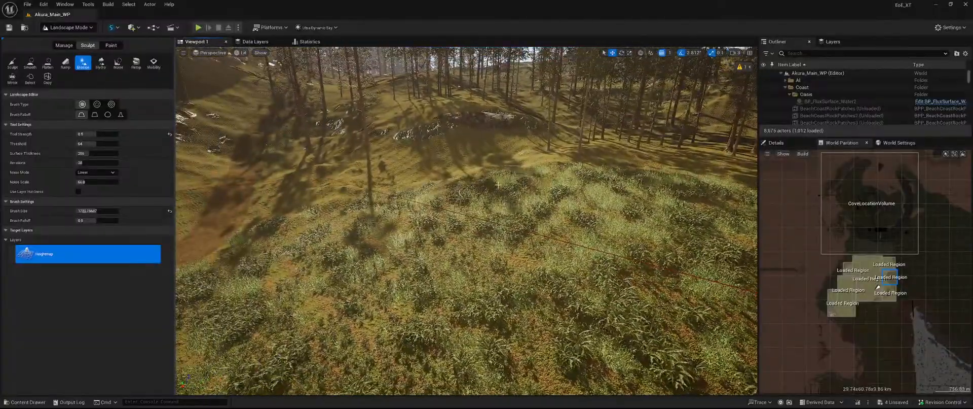
left_click_drag(550, 172, 588, 169)
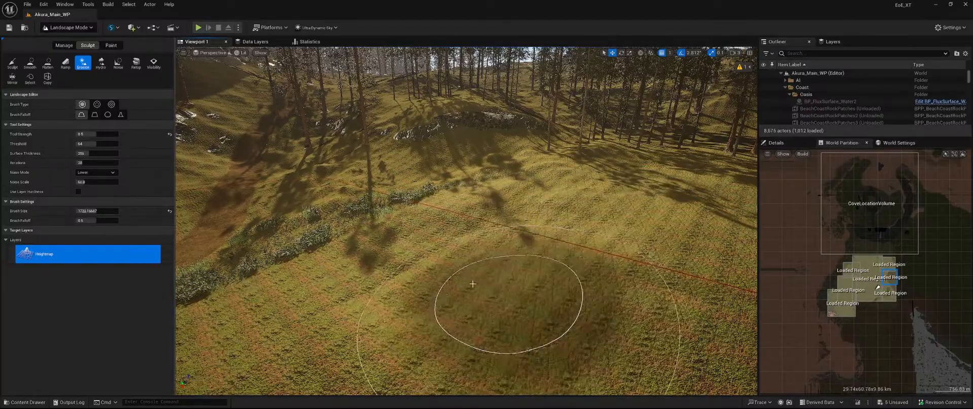
Smooth the shaded forest path and its fern-covered verges using the Smooth brush with Detail Smooth enabled
mouse_move(561, 247)
right_mouse_down()
mouse_move(538, 183)
mouse_move(522, 178)
mouse_move(513, 244)
right_mouse_up()
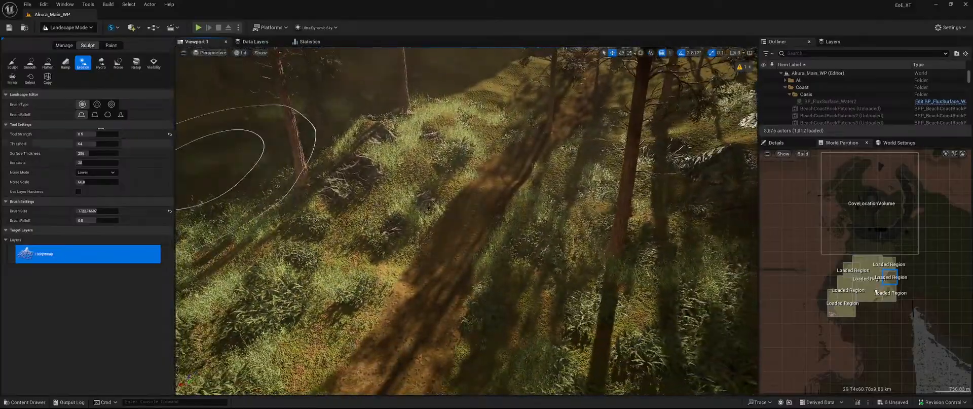
left_click(30, 62)
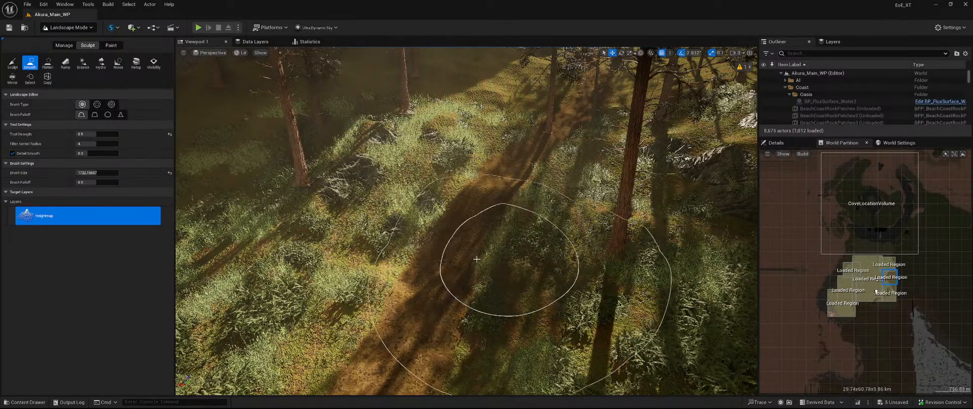
mouse_move(476, 258)
left_mouse_down()
mouse_move(465, 231)
mouse_move(499, 233)
mouse_move(624, 189)
mouse_move(530, 230)
mouse_move(709, 200)
mouse_move(515, 247)
mouse_move(511, 231)
left_mouse_up()
mouse_move(503, 189)
left_mouse_down()
mouse_move(304, 162)
mouse_move(420, 263)
mouse_move(304, 163)
mouse_move(387, 204)
left_mouse_up()
mouse_move(386, 204)
right_mouse_down()
mouse_move(426, 190)
mouse_move(415, 137)
mouse_move(466, 187)
mouse_move(431, 157)
mouse_move(441, 158)
right_mouse_up()
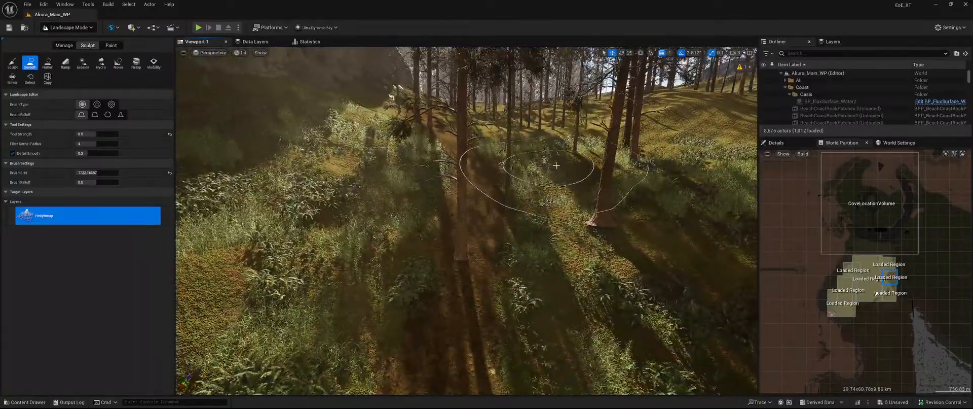
mouse_move(557, 165)
left_mouse_down()
mouse_move(559, 232)
mouse_move(535, 177)
mouse_move(788, 172)
mouse_move(532, 254)
mouse_move(512, 239)
left_mouse_up()
left_click_drag(486, 168, 557, 129)
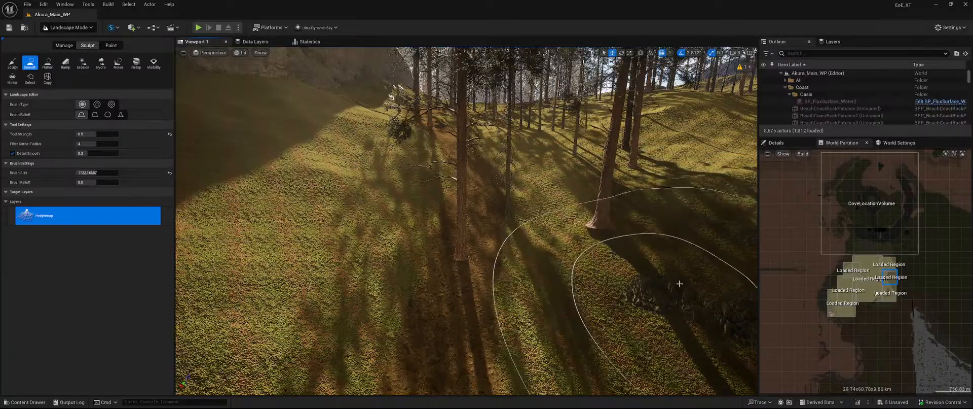
Smooth the forest slope around the exposed rock patches beneath the trees
right_click_drag(673, 270, 487, 148)
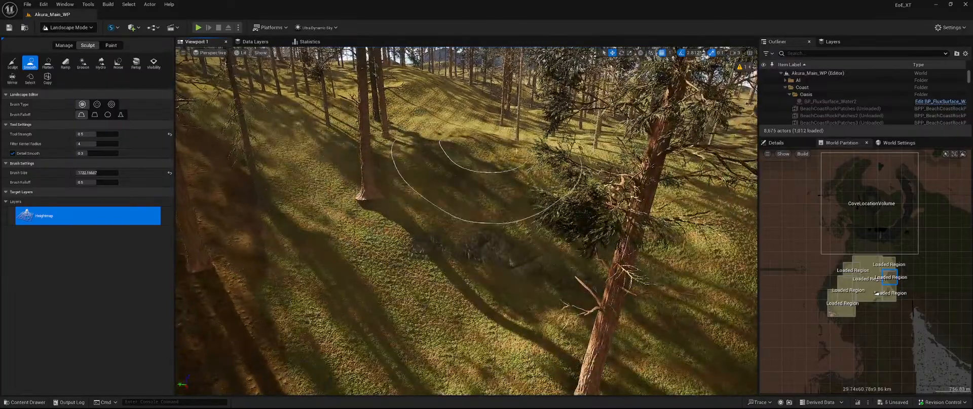
left_click_drag(485, 147, 521, 137)
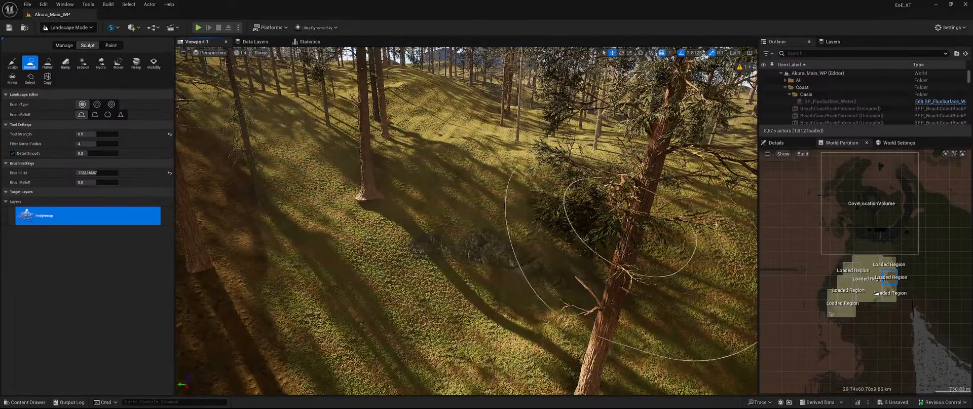
mouse_move(526, 179)
right_mouse_down()
mouse_move(457, 180)
mouse_move(487, 177)
right_mouse_up()
left_click_drag(526, 178, 598, 152)
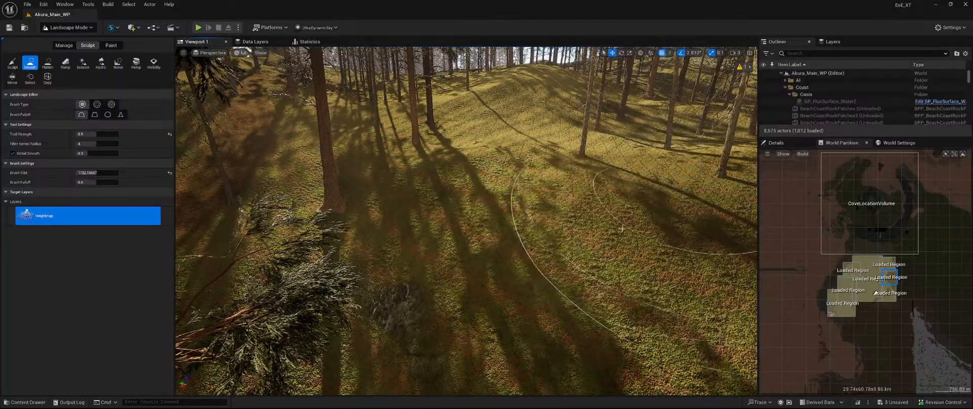
mouse_move(622, 228)
right_mouse_down()
mouse_move(730, 236)
mouse_move(710, 269)
mouse_move(679, 238)
right_mouse_up()
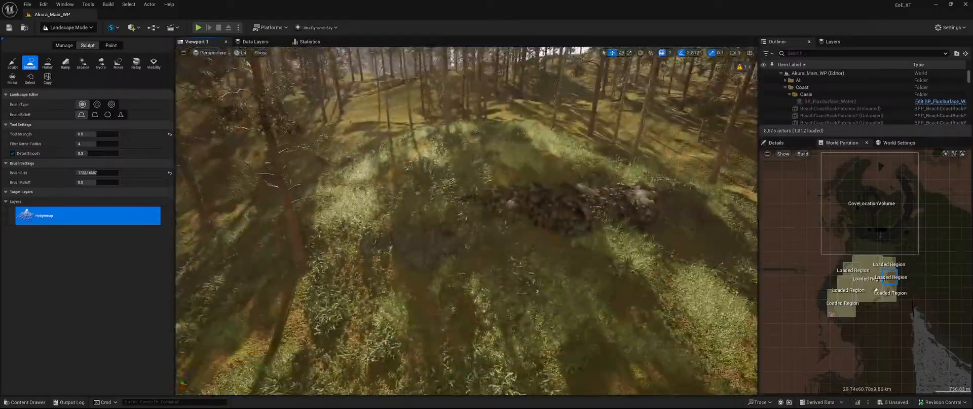
left_click_drag(614, 168, 610, 153)
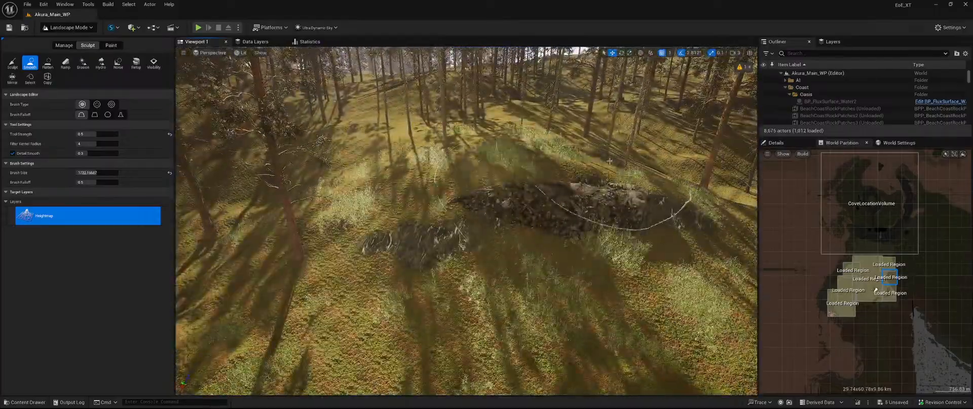
Smooth the shaded forest floor around the tree trunks at the foot of the cliff
mouse_move(610, 160)
right_mouse_down()
mouse_move(674, 137)
mouse_move(644, 157)
mouse_move(633, 187)
mouse_move(588, 198)
mouse_move(590, 205)
right_mouse_up()
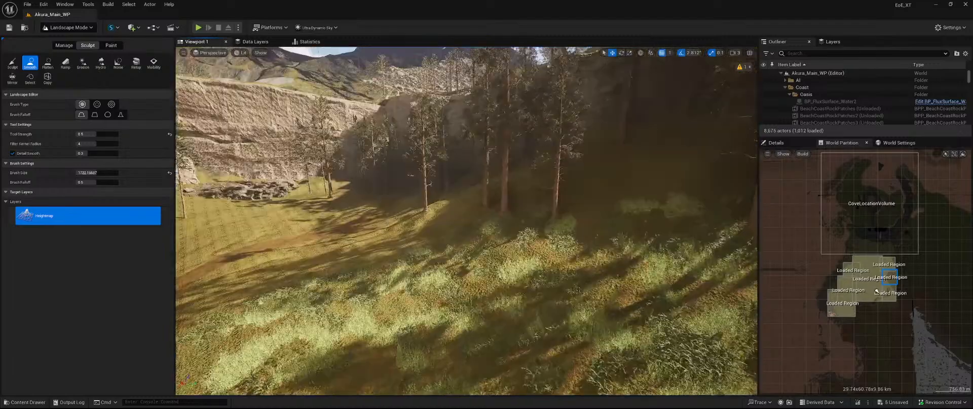
mouse_move(591, 205)
right_mouse_down()
mouse_move(652, 207)
mouse_move(628, 168)
mouse_move(641, 157)
mouse_move(643, 213)
mouse_move(451, 158)
right_mouse_up()
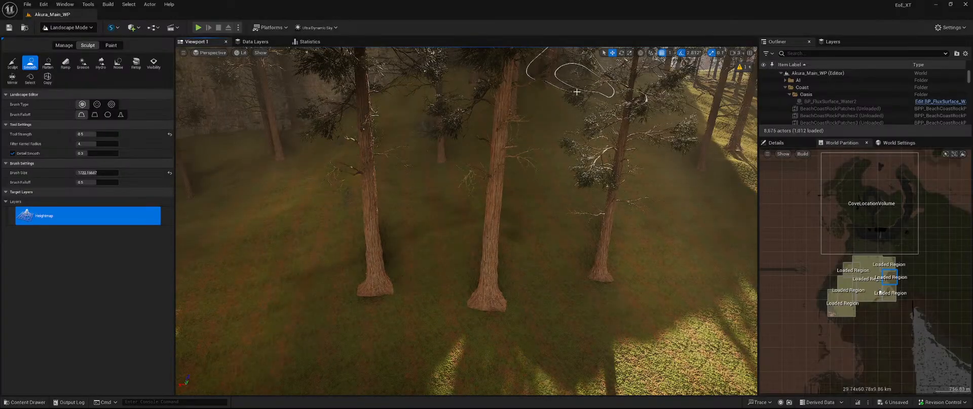
right_click_drag(487, 153, 517, 190)
mouse_move(446, 259)
left_mouse_down()
mouse_move(458, 261)
mouse_move(394, 276)
mouse_move(364, 328)
left_mouse_up()
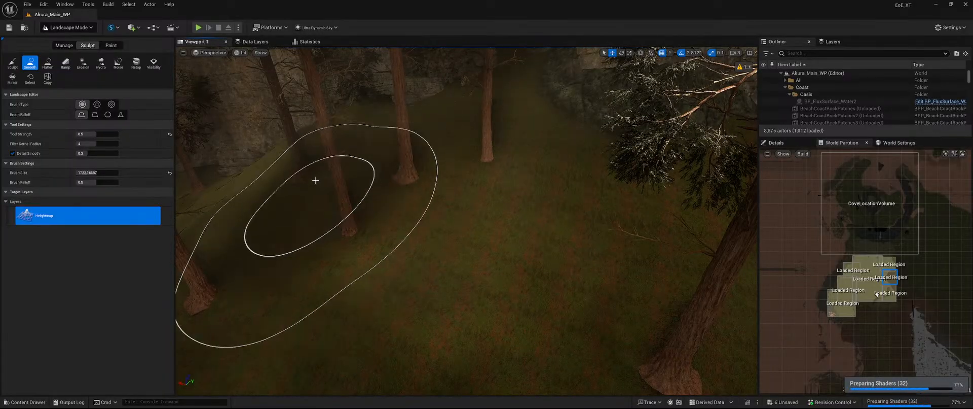
Turn off Detail Smooth and smooth the uneven ground between the trees beside the cliff
left_click(13, 153)
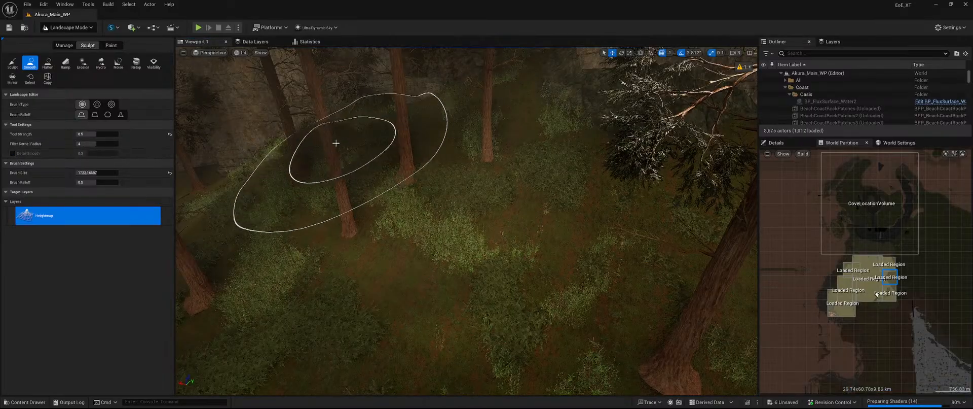
mouse_move(336, 143)
left_mouse_down()
mouse_move(480, 247)
mouse_move(555, 241)
mouse_move(506, 278)
left_mouse_up()
mouse_move(507, 278)
right_mouse_down()
mouse_move(568, 299)
mouse_move(558, 289)
right_mouse_up()
mouse_move(404, 205)
left_mouse_down()
mouse_move(532, 147)
mouse_move(482, 96)
mouse_move(507, 147)
left_mouse_up()
mouse_move(506, 147)
right_mouse_down()
mouse_move(499, 96)
mouse_move(476, 117)
mouse_move(469, 203)
mouse_move(487, 223)
right_mouse_up()
mouse_move(486, 263)
left_mouse_down()
mouse_move(388, 237)
mouse_move(667, 124)
mouse_move(572, 209)
left_mouse_up()
Continue smoothing the dark forest floor around the tree bases below the rock wall
mouse_move(572, 209)
right_mouse_down()
mouse_move(446, 152)
mouse_move(436, 167)
mouse_move(430, 192)
mouse_move(567, 211)
right_mouse_up()
mouse_move(446, 224)
left_mouse_down()
mouse_move(491, 246)
mouse_move(341, 206)
mouse_move(546, 287)
left_mouse_up()
mouse_move(545, 287)
right_mouse_down()
mouse_move(633, 243)
mouse_move(588, 235)
right_mouse_up()
mouse_move(461, 268)
left_mouse_down()
mouse_move(371, 317)
mouse_move(481, 163)
left_mouse_up()
left_click_drag(477, 251, 376, 180)
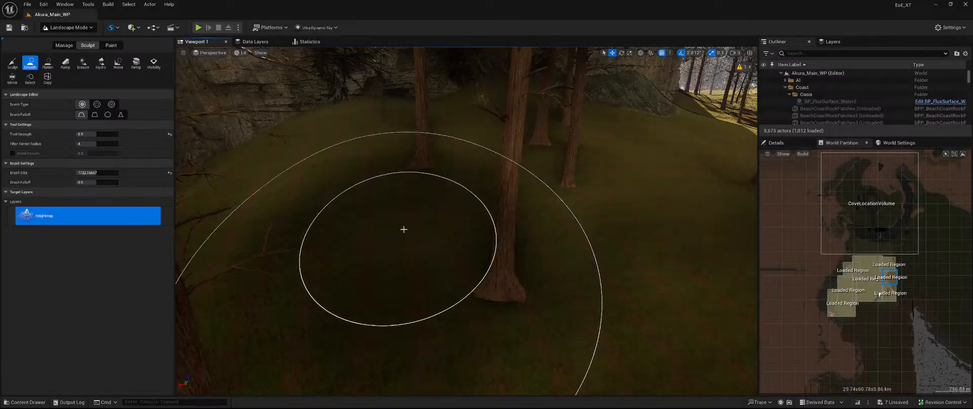
Smooth the shaded ground along the boundary between the dense trees and the sunlit grass
right_click_drag(404, 230, 609, 228)
right_click_drag(437, 193, 380, 193)
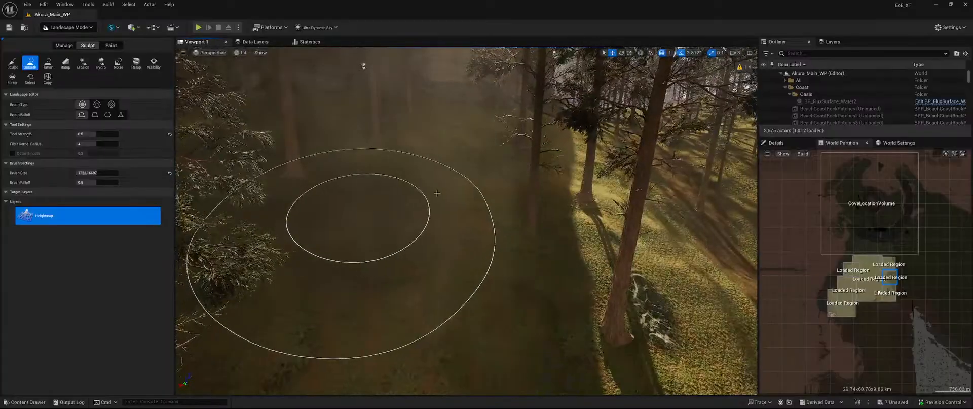
mouse_move(349, 211)
left_mouse_down()
mouse_move(465, 218)
mouse_move(352, 245)
mouse_move(456, 231)
left_mouse_up()
right_click_drag(482, 226, 619, 226)
right_click_drag(485, 191, 562, 213)
mouse_move(485, 191)
left_mouse_down()
mouse_move(495, 226)
mouse_move(580, 274)
mouse_move(472, 216)
left_mouse_up()
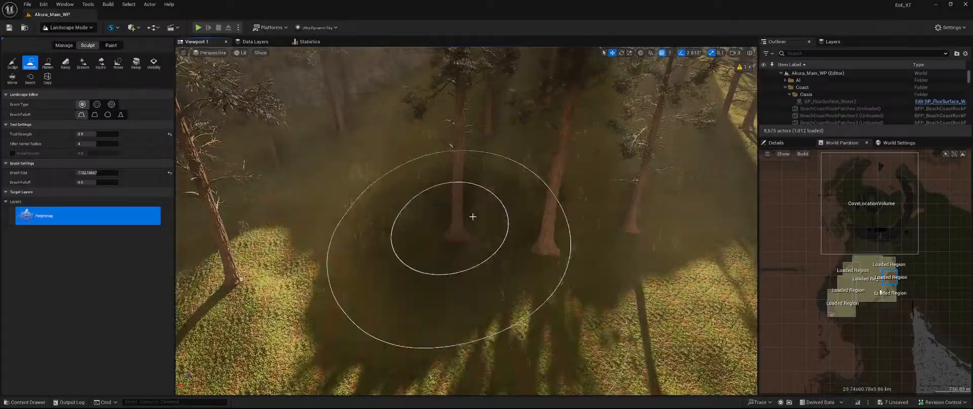
Switch from smoothing to the Erosion tool and erode the shaded forest floor around the tree trunks below the cliff
mouse_move(472, 216)
right_mouse_down()
mouse_move(578, 253)
mouse_move(467, 173)
mouse_move(527, 106)
mouse_move(482, 121)
mouse_move(461, 198)
mouse_move(530, 219)
right_mouse_up()
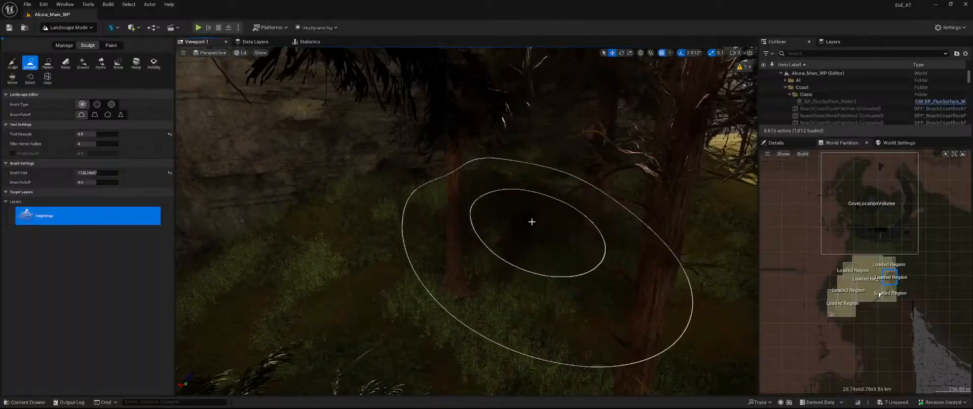
left_click(107, 46)
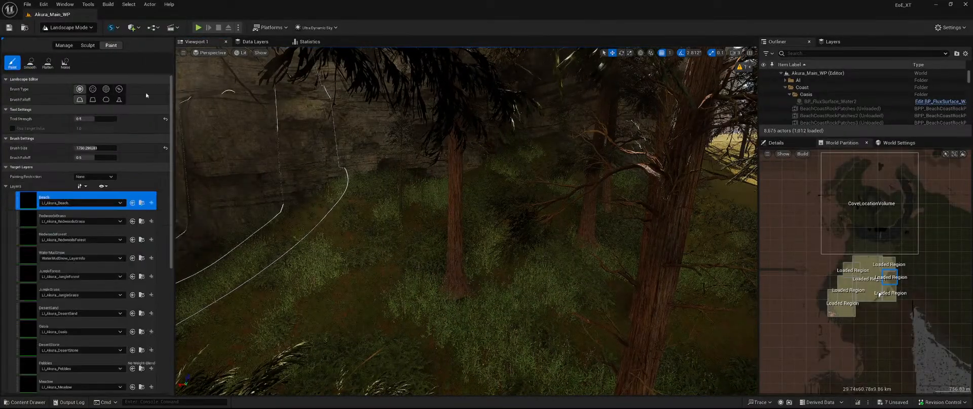
left_click(83, 46)
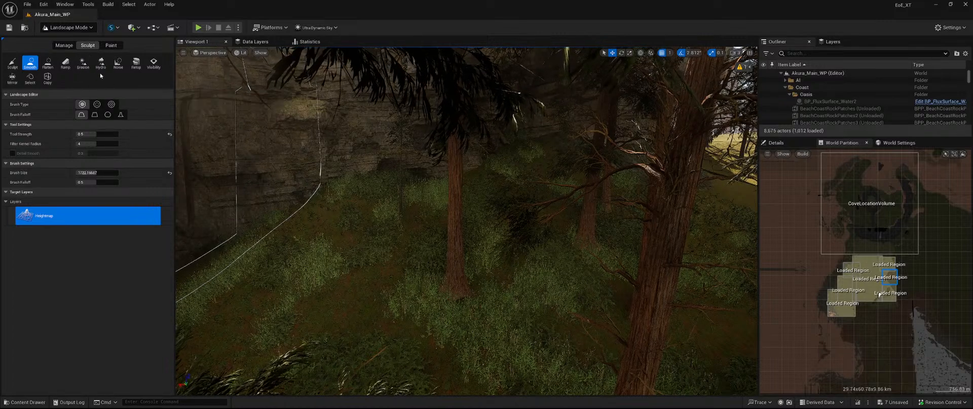
left_click(82, 63)
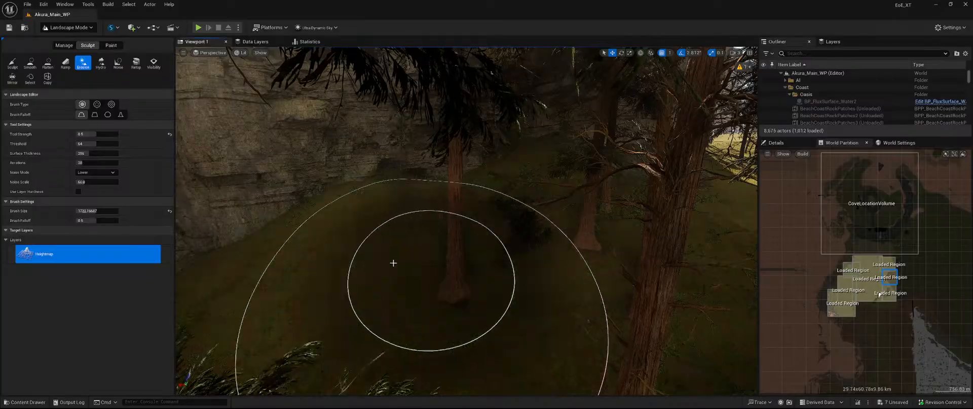
mouse_move(443, 252)
left_mouse_down()
mouse_move(632, 239)
mouse_move(682, 246)
left_mouse_up()
mouse_move(683, 246)
right_mouse_down()
mouse_move(719, 228)
mouse_move(730, 236)
mouse_move(680, 228)
right_mouse_up()
mouse_move(467, 237)
left_mouse_down()
mouse_move(406, 235)
mouse_move(586, 250)
mouse_move(420, 304)
mouse_move(368, 296)
mouse_move(328, 332)
left_mouse_up()
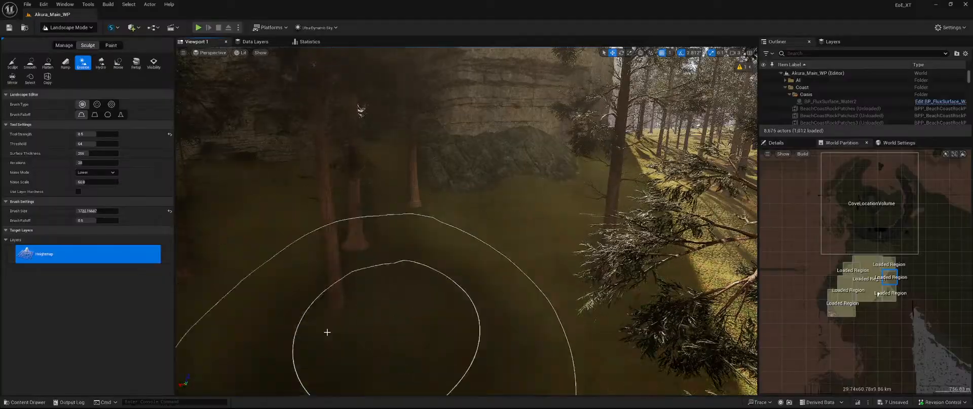
Erode the ground along the shaded forest edge and around the tree bases bordering the sunlit grass
mouse_move(328, 332)
right_mouse_down()
mouse_move(431, 350)
mouse_move(350, 357)
right_mouse_up()
mouse_move(517, 312)
left_mouse_down()
mouse_move(532, 222)
mouse_move(442, 291)
mouse_move(474, 182)
left_mouse_up()
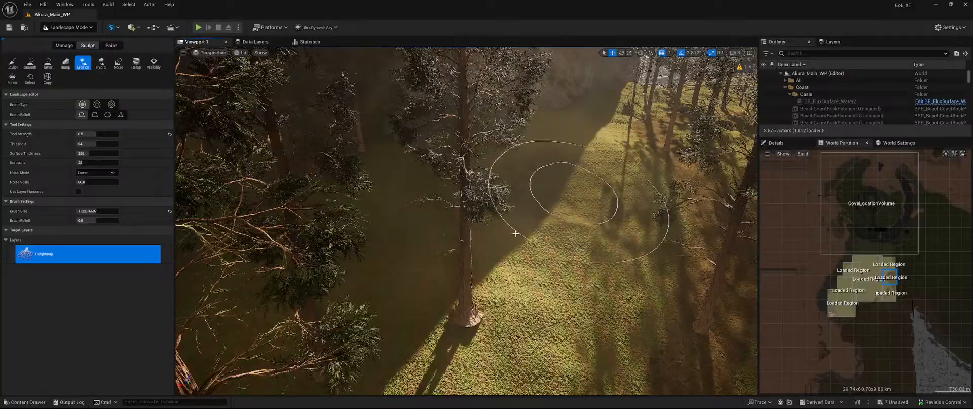
right_click_drag(575, 257, 743, 278)
mouse_move(429, 215)
left_mouse_down()
mouse_move(380, 250)
mouse_move(350, 241)
left_mouse_up()
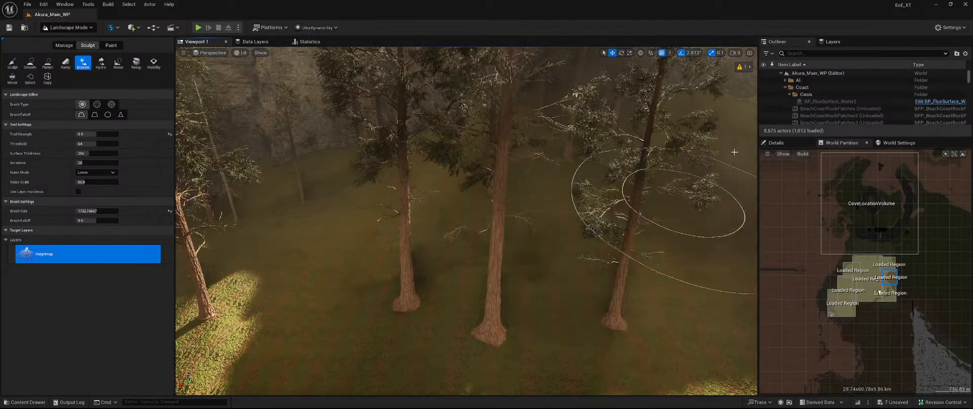
mouse_move(631, 285)
right_mouse_down()
mouse_move(730, 324)
mouse_move(631, 285)
right_mouse_up()
left_click_drag(428, 216, 364, 244)
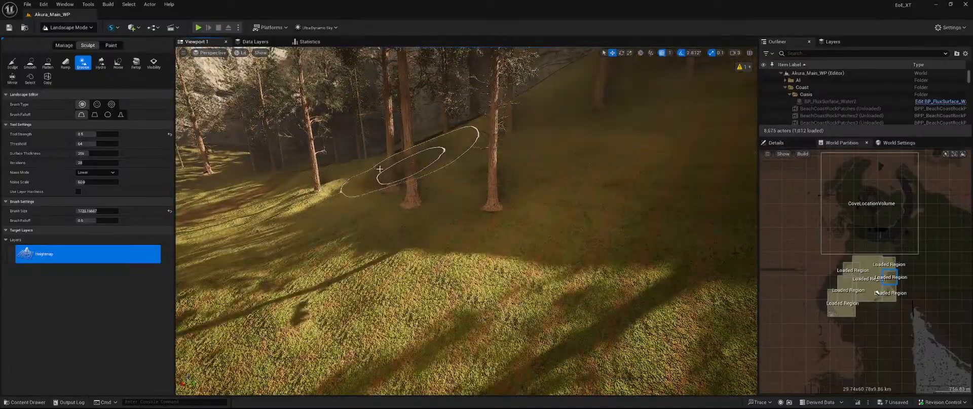
Inspect the eroded forest floor between the trees and along the foot of the rock wall
right_click_drag(466, 220, 568, 218)
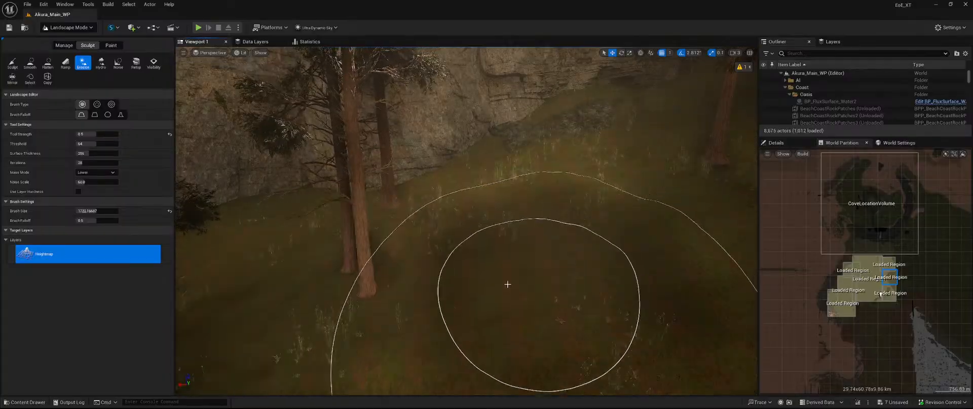
mouse_move(506, 341)
right_mouse_down()
mouse_move(487, 284)
mouse_move(497, 355)
right_mouse_up()
right_click_drag(308, 263, 308, 263)
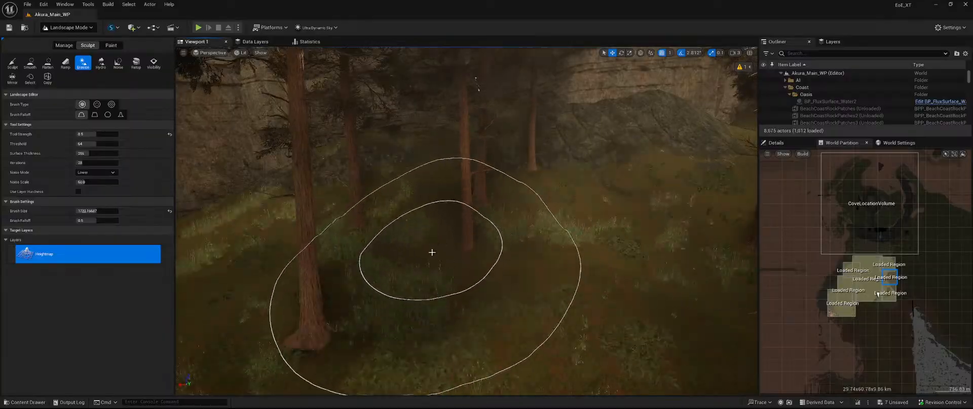
mouse_move(391, 349)
right_mouse_down()
mouse_move(522, 345)
mouse_move(562, 365)
mouse_move(588, 360)
right_mouse_up()
right_click_drag(581, 214, 581, 213)
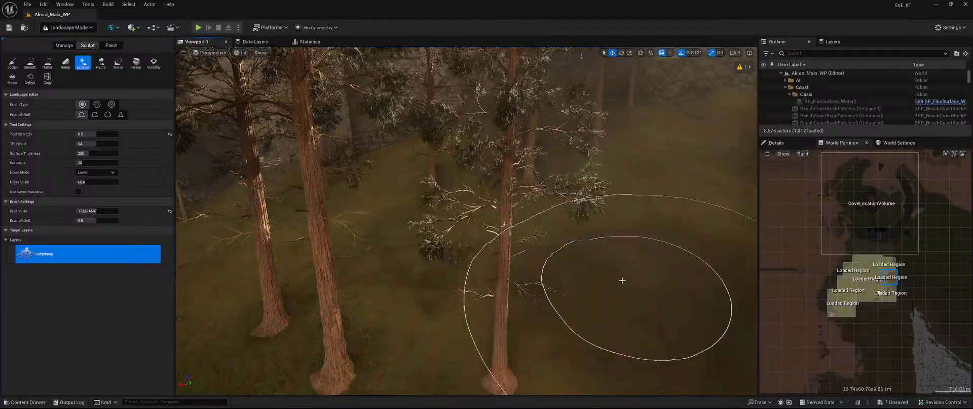
right_click_drag(561, 300, 561, 300)
right_click_drag(580, 271, 581, 272)
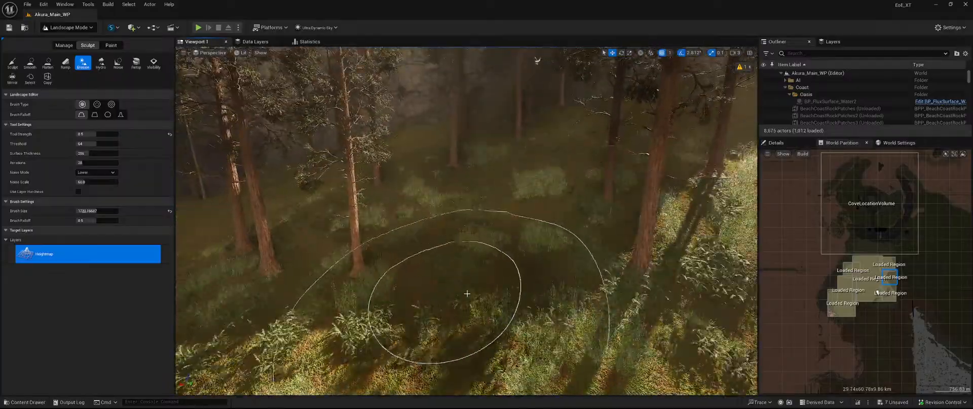
right_click_drag(466, 293, 467, 293)
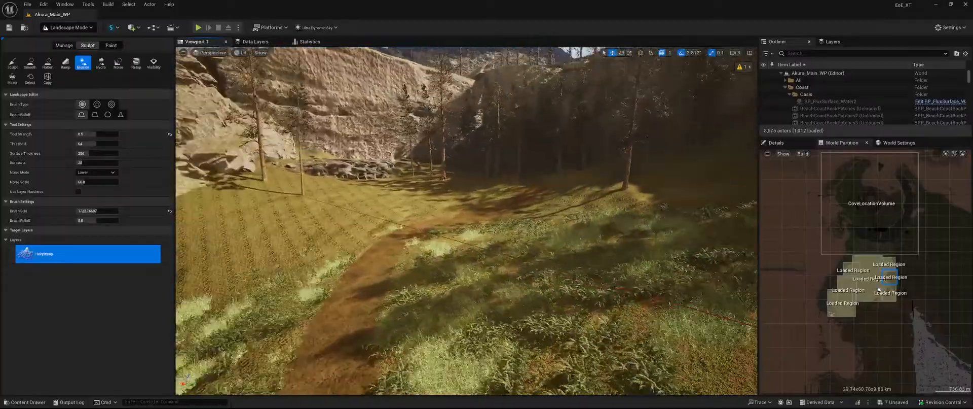
Erode the sunlit grass slope crossed by tree shadows in front of the forest edge
right_click_drag(487, 250, 486, 249)
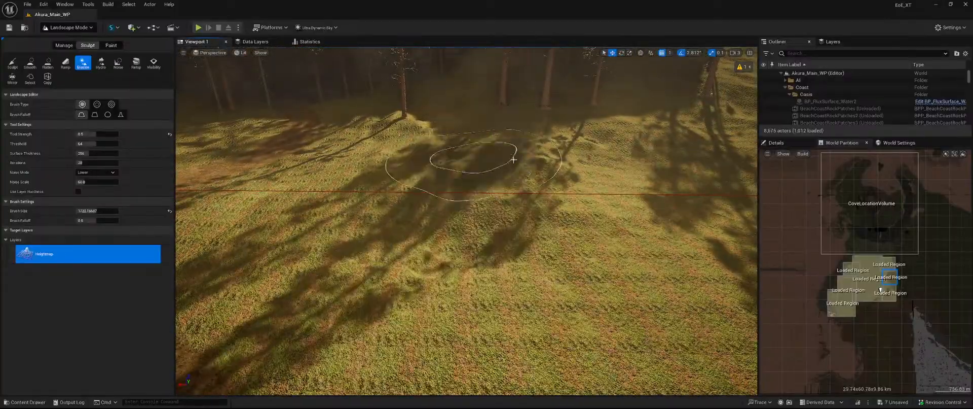
right_click_drag(355, 272, 391, 256)
mouse_move(241, 293)
left_mouse_down()
mouse_move(467, 259)
mouse_move(259, 253)
left_mouse_up()
right_click_drag(425, 264, 425, 263)
mouse_move(496, 243)
left_mouse_down()
mouse_move(521, 157)
mouse_move(581, 204)
mouse_move(480, 211)
left_mouse_up()
right_click_drag(480, 211, 547, 169)
right_click_drag(512, 213, 502, 256)
mouse_move(502, 256)
left_mouse_down()
mouse_move(565, 260)
mouse_move(635, 213)
mouse_move(491, 268)
left_mouse_up()
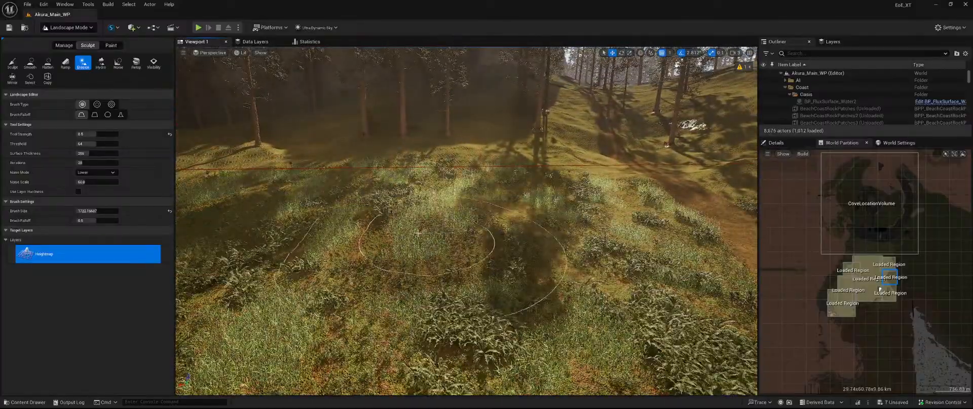
Save all modified foliage and landscape actors of the level
mouse_move(492, 269)
right_mouse_down()
mouse_move(737, 229)
mouse_move(733, 237)
right_mouse_up()
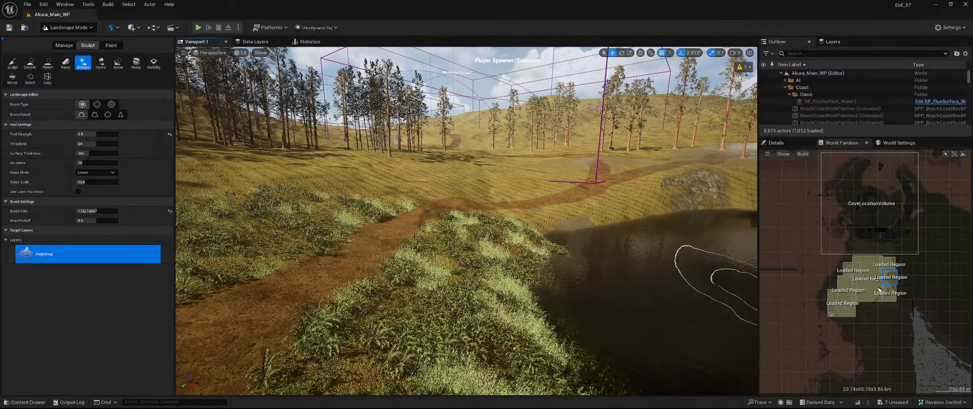
left_click(896, 402)
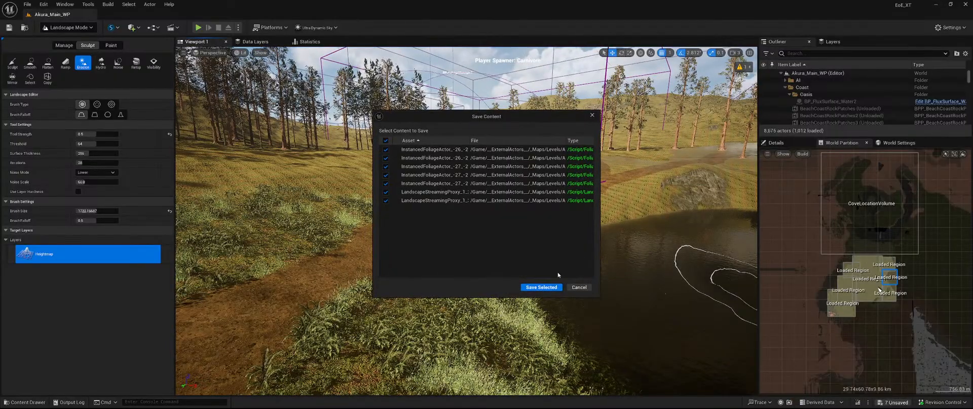
left_click(546, 286)
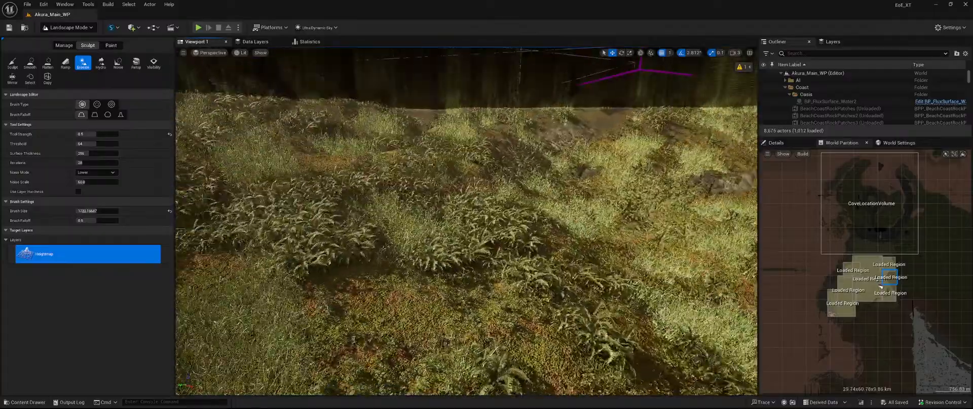
Go to the grassy ground beside the rock outcrop, switch to Selection mode and select the parent Landscape2 actor
double_click(880, 286)
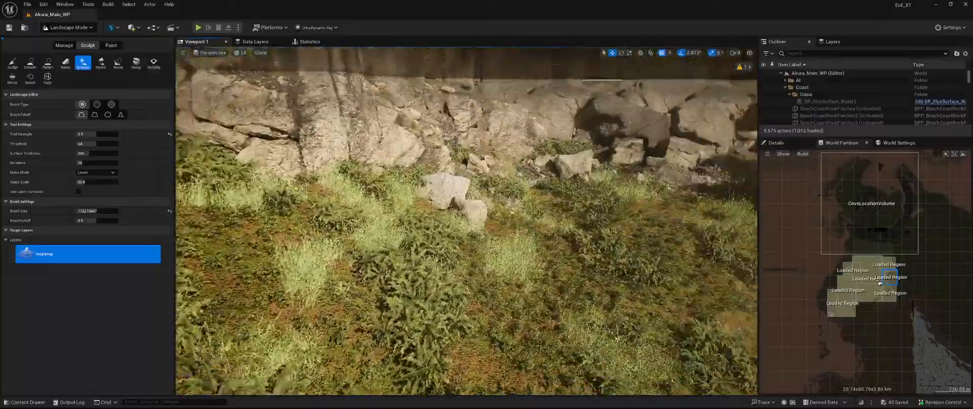
right_click_drag(467, 221, 533, 208)
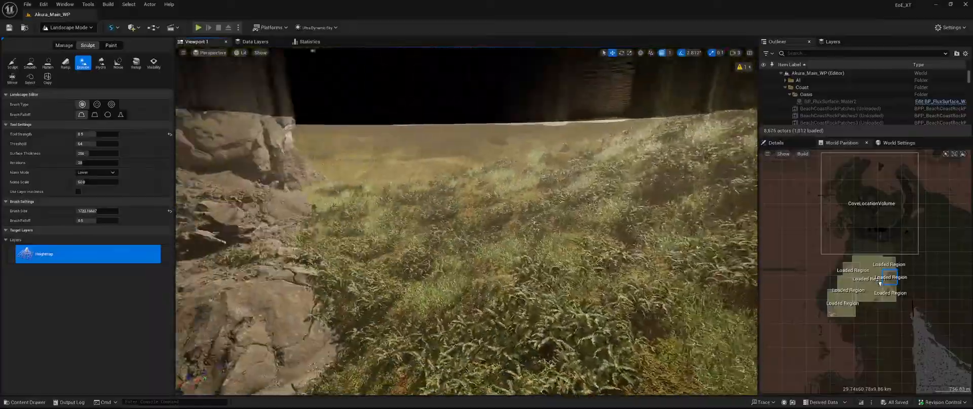
right_click_drag(467, 221, 583, 218)
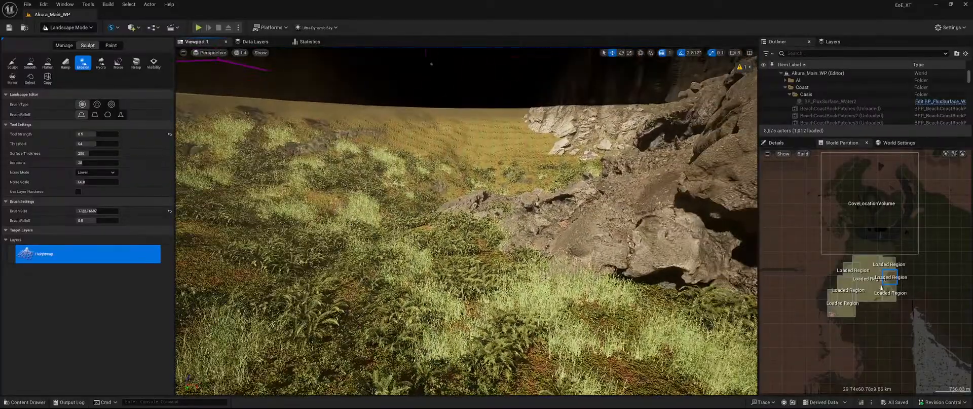
left_click(74, 28)
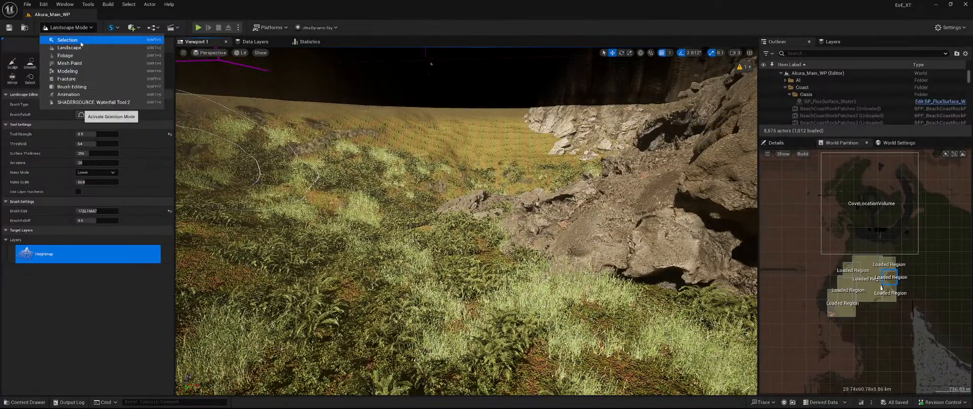
left_click(71, 37)
left_click(377, 301)
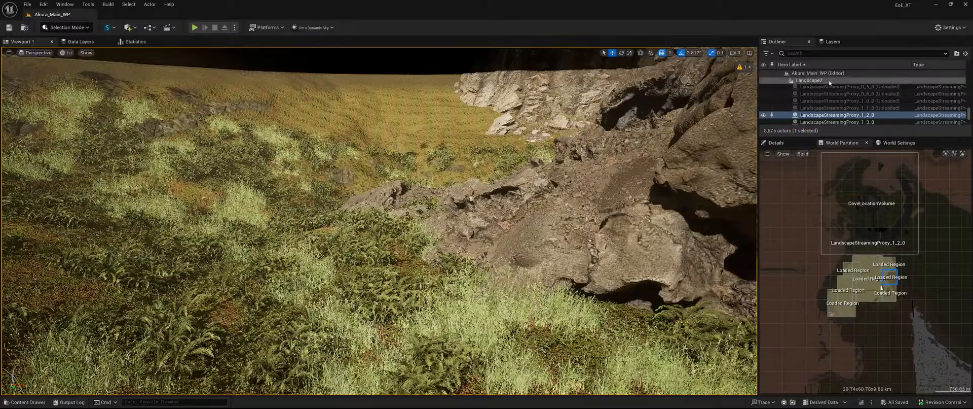
scroll(830, 83, "up", 4)
left_click(825, 102)
left_click(785, 101)
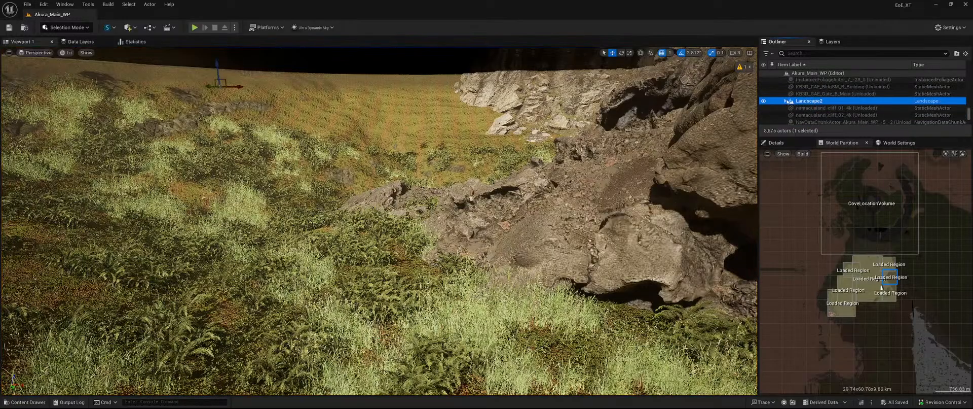
Open the landscape material instance assigned to Landscape2 and its parent material, M_Akura_Landscape
left_click(791, 143)
scroll(872, 303, "down", 5)
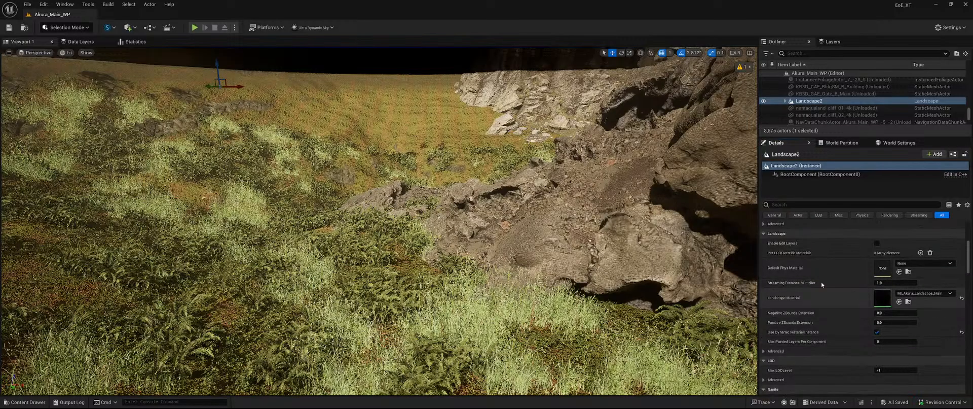
double_click(882, 298)
scroll(738, 273, "down", 15)
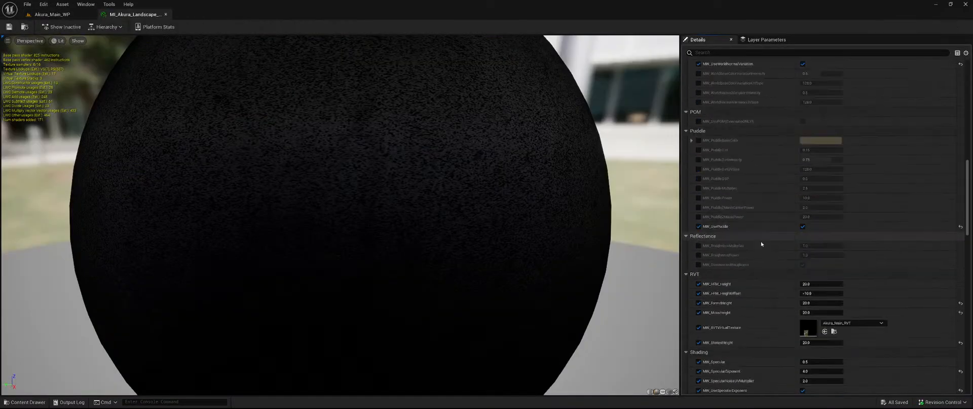
scroll(766, 235, "down", 10)
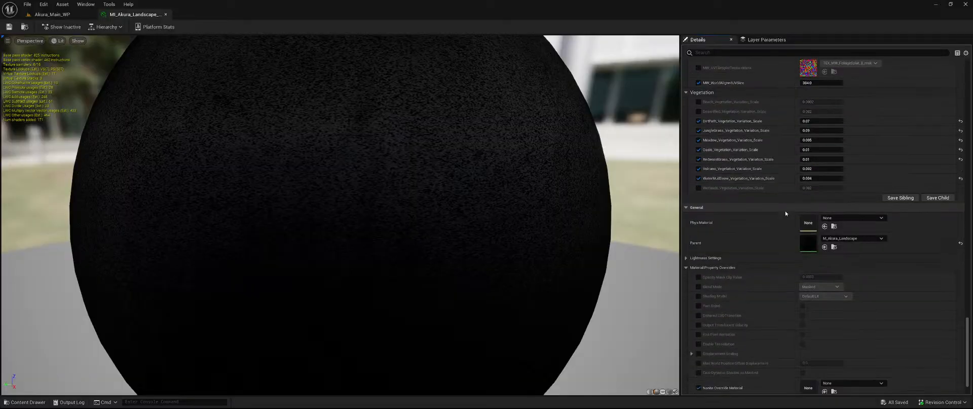
double_click(808, 240)
Trace the M_Akura_Landscape graph back from the output node to the main Landscape Layer Blend node
right_click_drag(573, 131, 196, 156)
right_click_drag(338, 236, 627, 218)
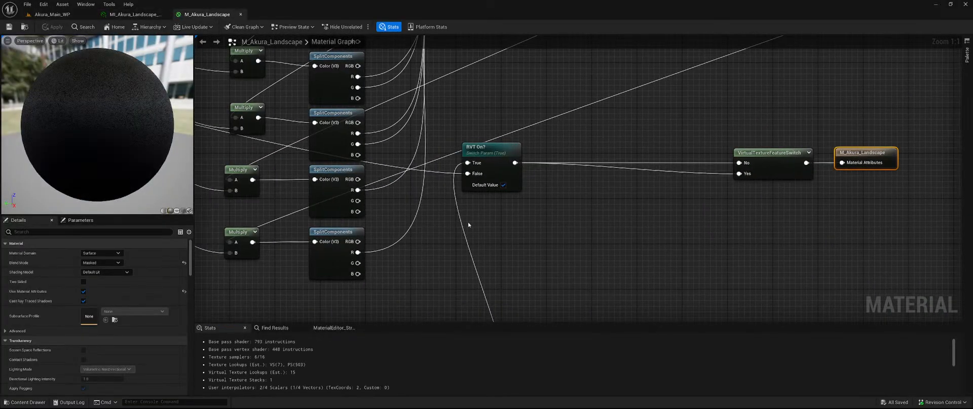
scroll(469, 223, "down", 4)
right_click_drag(200, 194, 558, 172)
right_click_drag(252, 204, 574, 159)
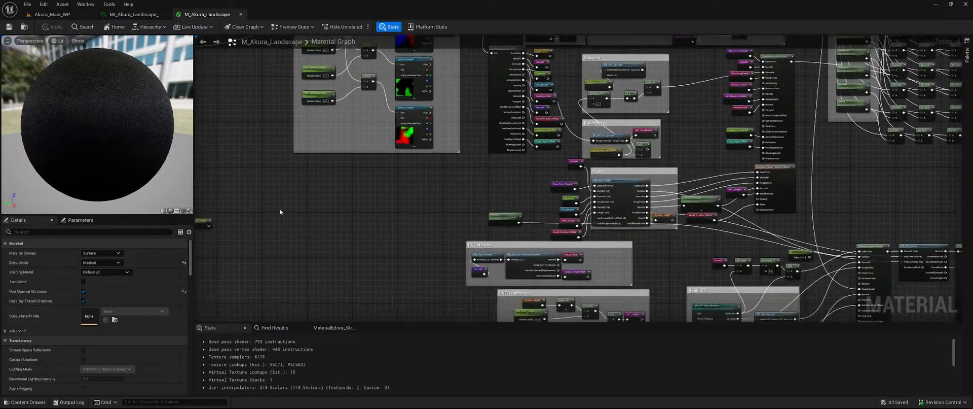
right_click_drag(280, 208, 571, 184)
right_click_drag(519, 109, 551, 221)
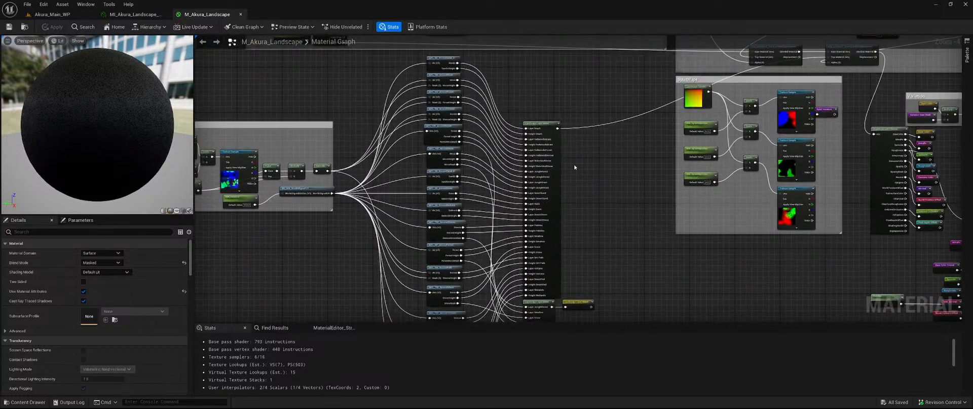
Examine the ground material functions feeding the Landscape Layer Blend nodes and select the MTL_MF_GroundWetland function
scroll(580, 178, "up", 2)
right_click_drag(434, 88, 487, 177)
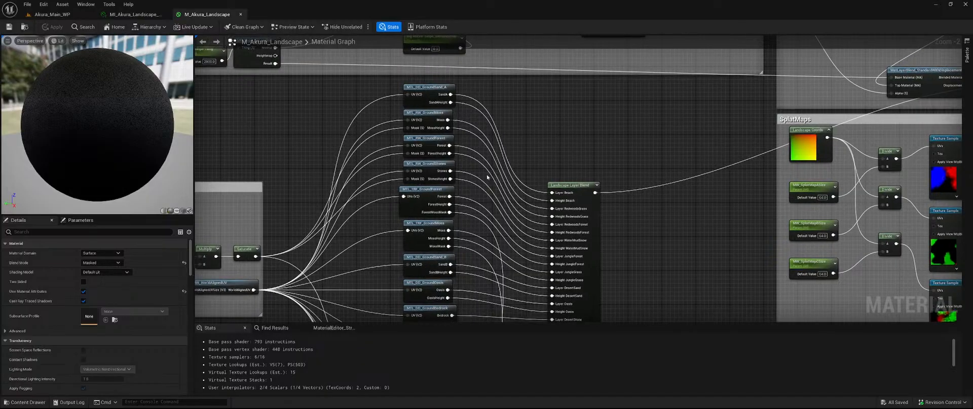
right_click_drag(466, 206, 507, 141)
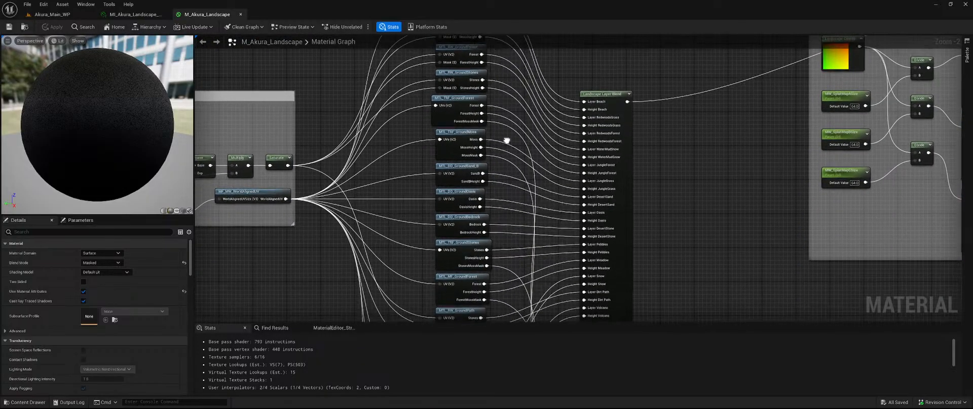
right_click_drag(522, 202, 544, 131)
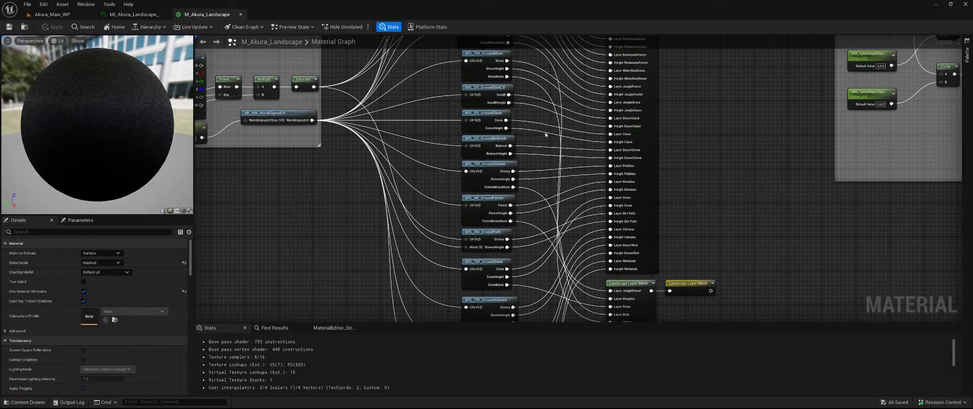
right_click_drag(536, 242, 542, 113)
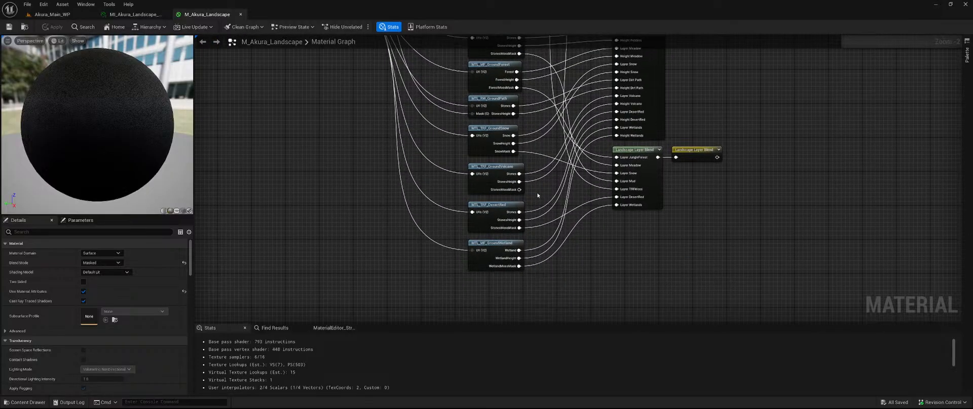
left_click(496, 244)
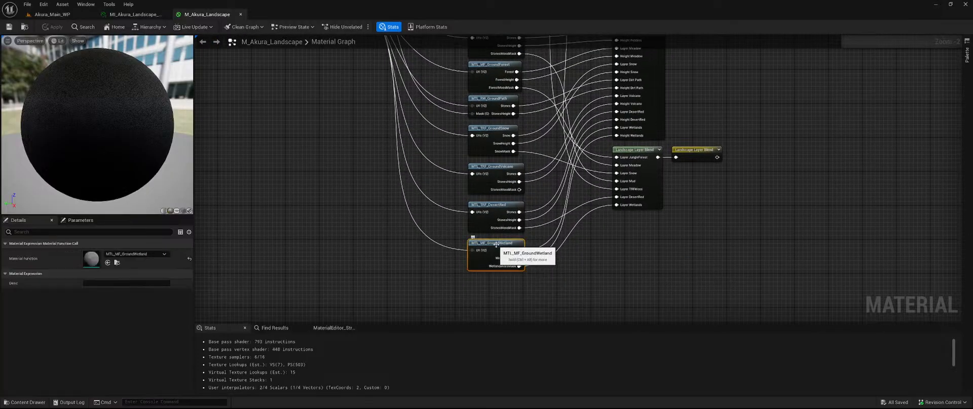
Locate MTL_MF_GroundWetland in its Ground asset folder and open the neighbouring MTL_MF_GroundDirt material function to view its full graph
left_click(117, 263)
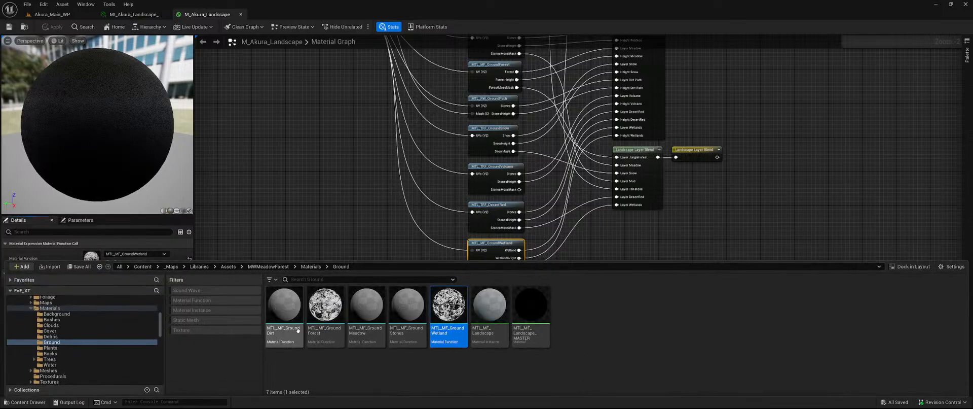
double_click(284, 314)
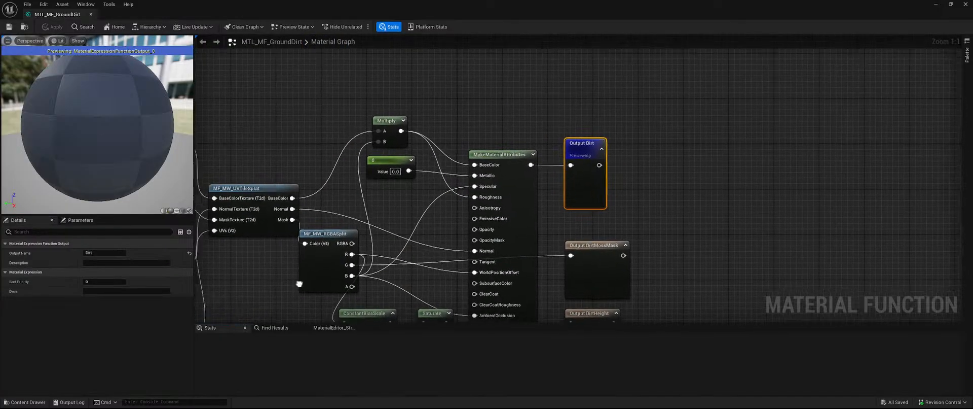
right_click_drag(299, 284, 410, 219)
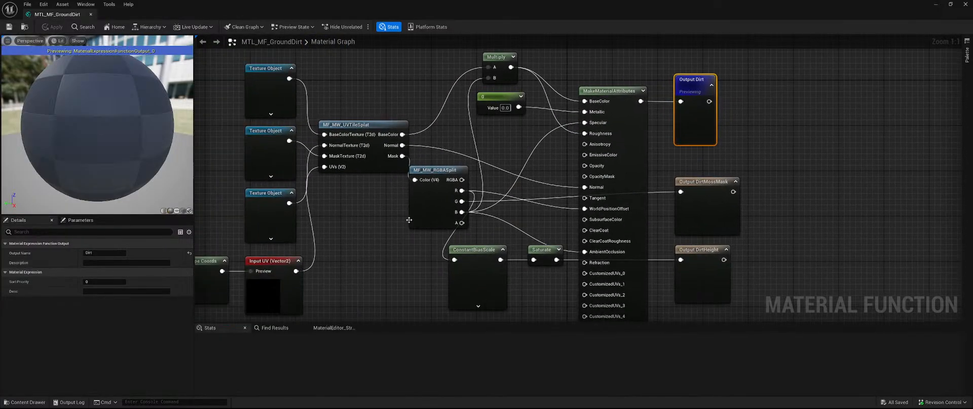
right_click_drag(356, 273, 500, 273)
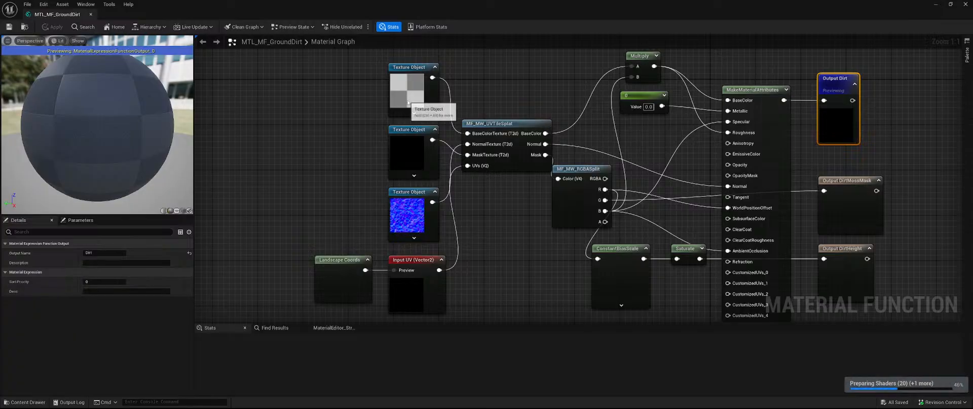
Inspect the base color texture used by the MTL_MF_GroundDirt graph up close, then close the texture
left_click(408, 89)
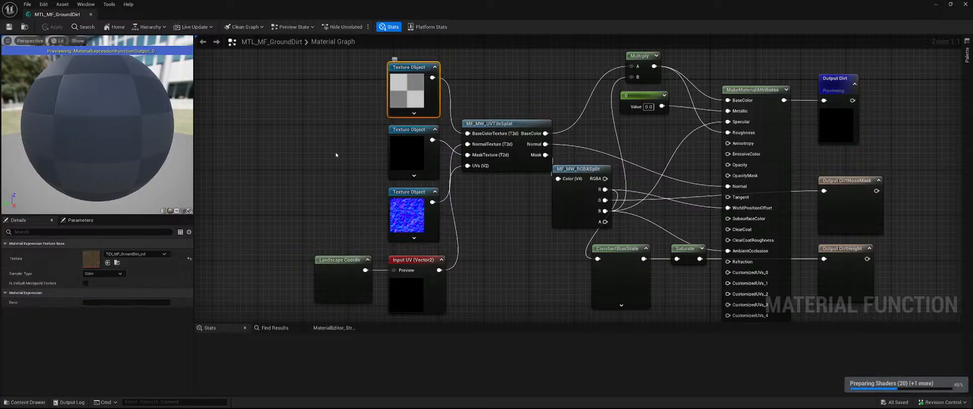
double_click(92, 259)
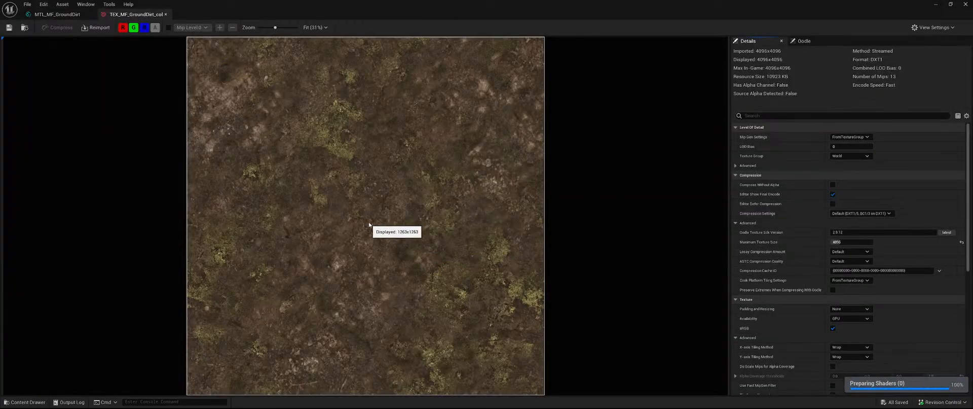
scroll(369, 220, "up", 4)
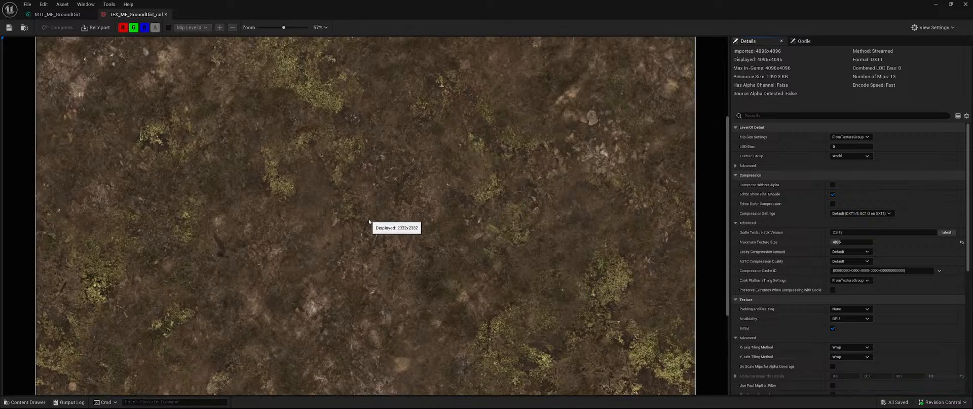
scroll(369, 218, "down", 4)
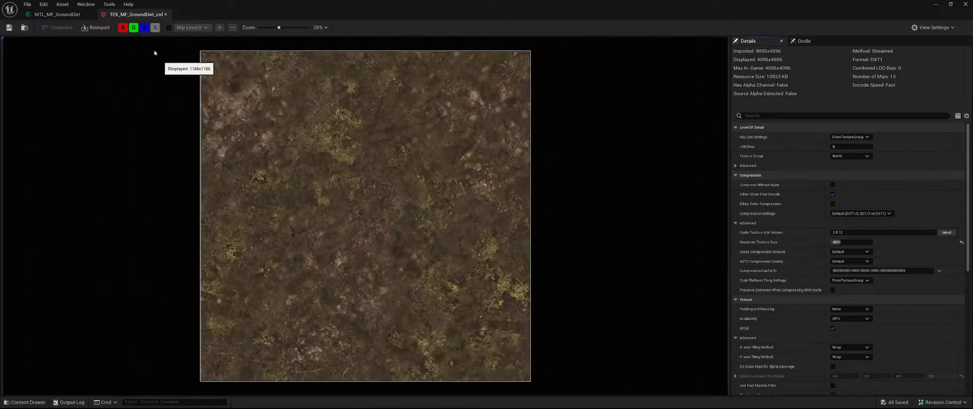
left_click(166, 14)
right_click_drag(246, 221, 287, 191)
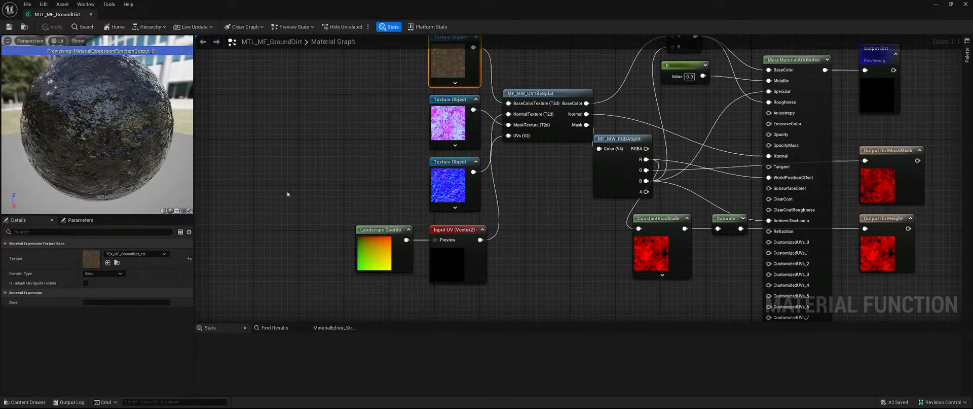
Duplicate the MTL_MF_GroundDirt material function in the Ground folder and name the copy MTL_MF_GroundMud
key("ctrl+space")
right_click_drag(552, 246, 565, 214)
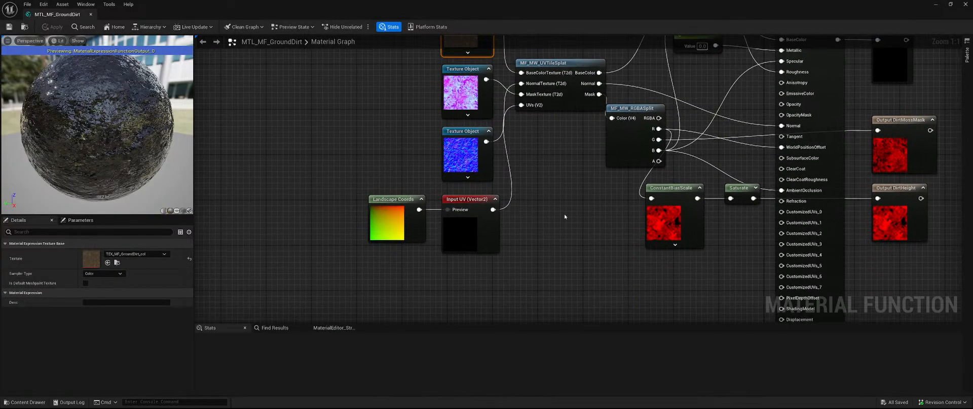
key("ctrl+space")
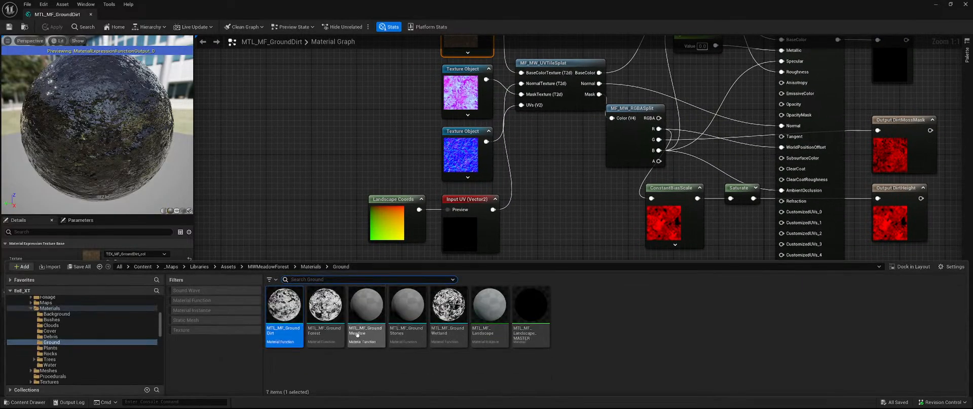
right_click(282, 311)
left_click(327, 177)
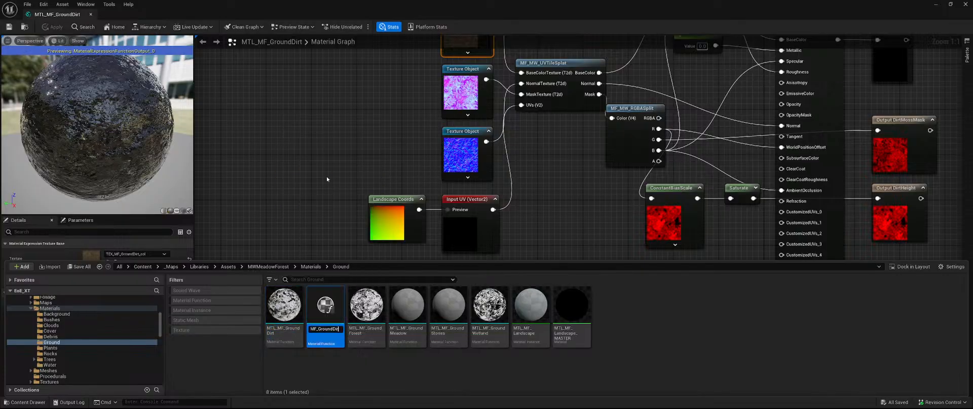
key("BackSpace")
key("BackSpace")
key("BackSpace")
key("BackSpace")
key("BackSpace")
type("Mud")
key("Return")
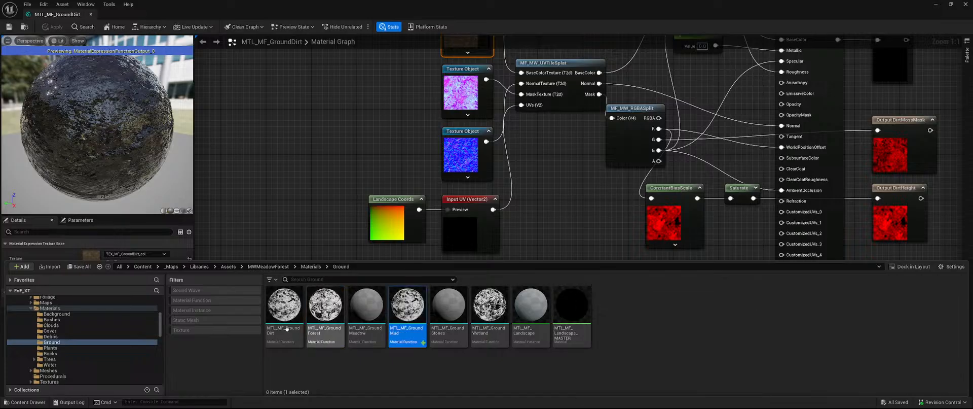
Open MTL_MF_GroundMud, look over its node graph and select the base color Texture Object
double_click(416, 306)
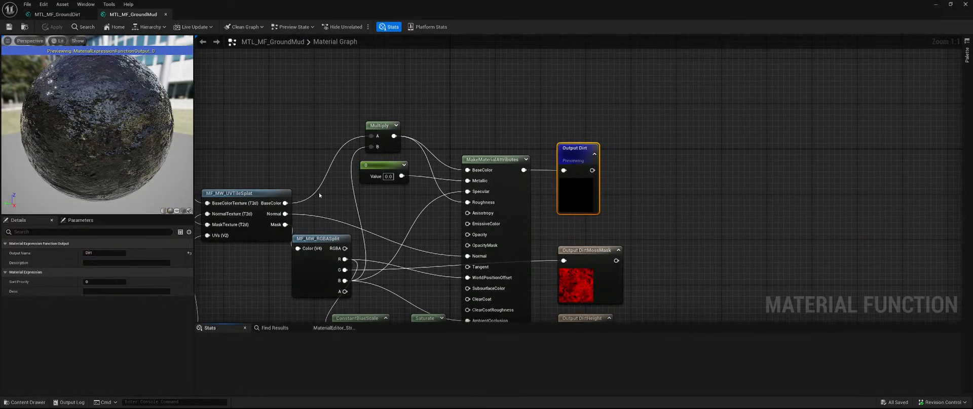
right_click_drag(516, 84, 512, 125)
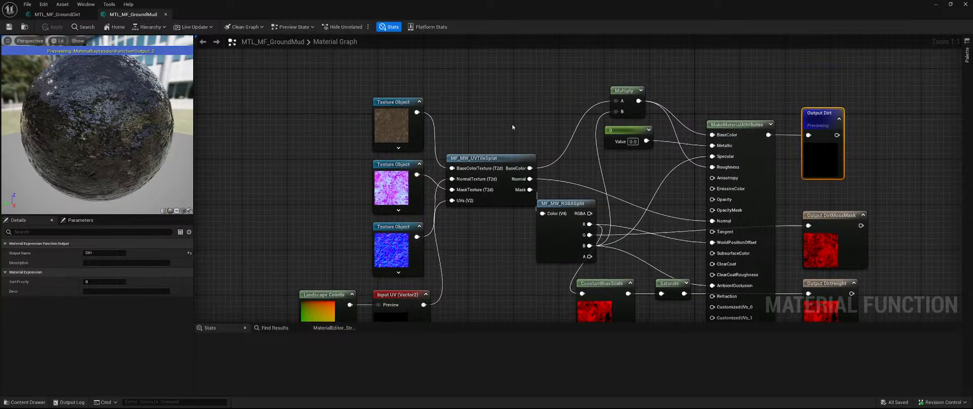
scroll(487, 220, "down", 2)
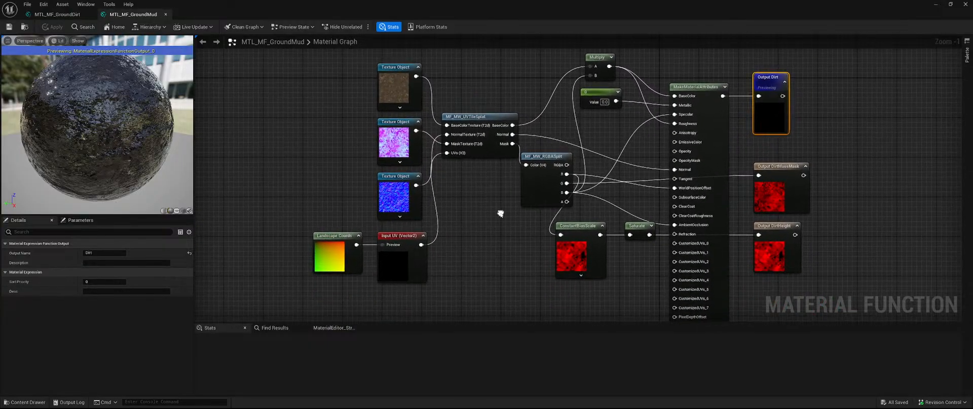
scroll(494, 215, "up", 1)
right_click_drag(474, 213, 483, 245)
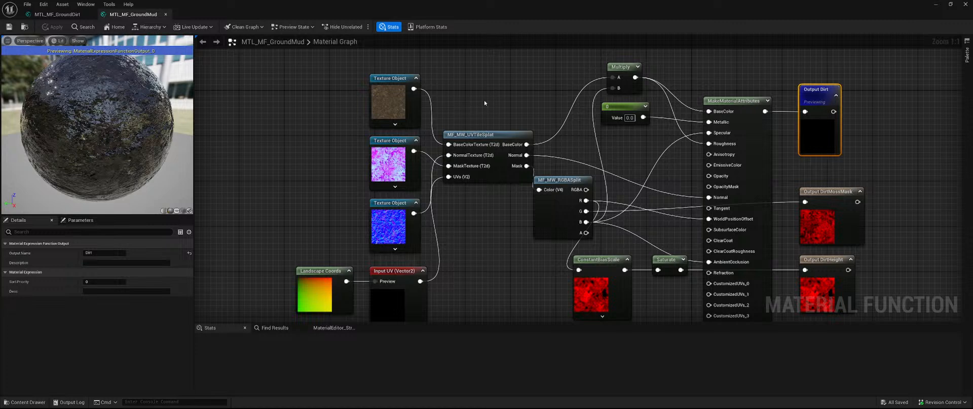
right_click_drag(473, 110, 482, 120)
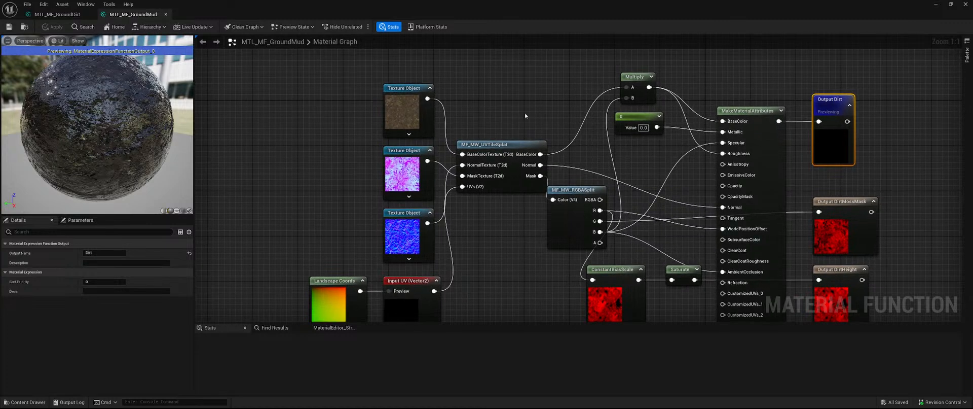
left_click(411, 107)
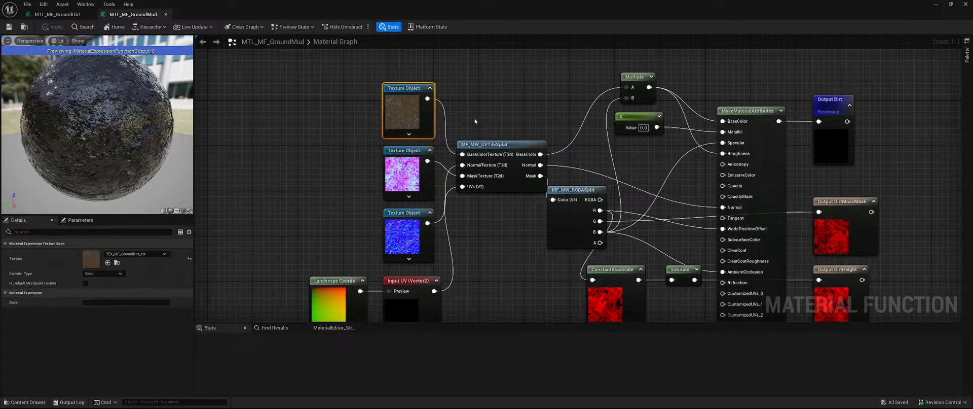
right_click_drag(330, 157, 426, 162)
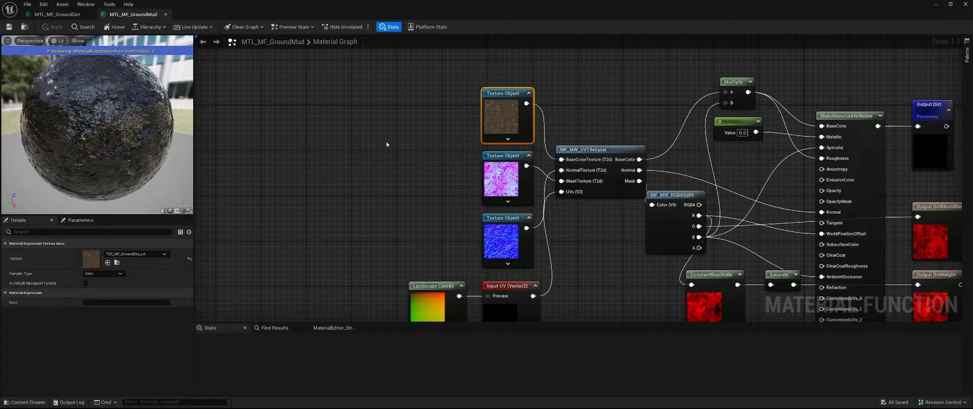
Open Quixel Bridge through the option for adding Quixel content to the project
left_click(24, 402)
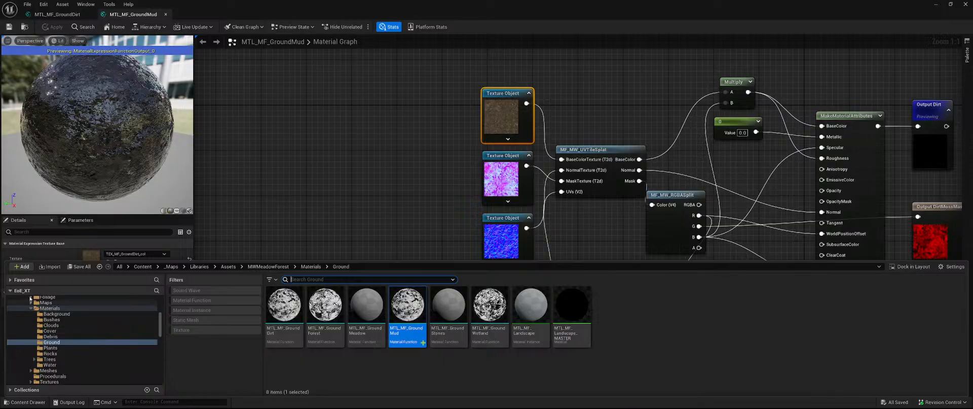
left_click(21, 266)
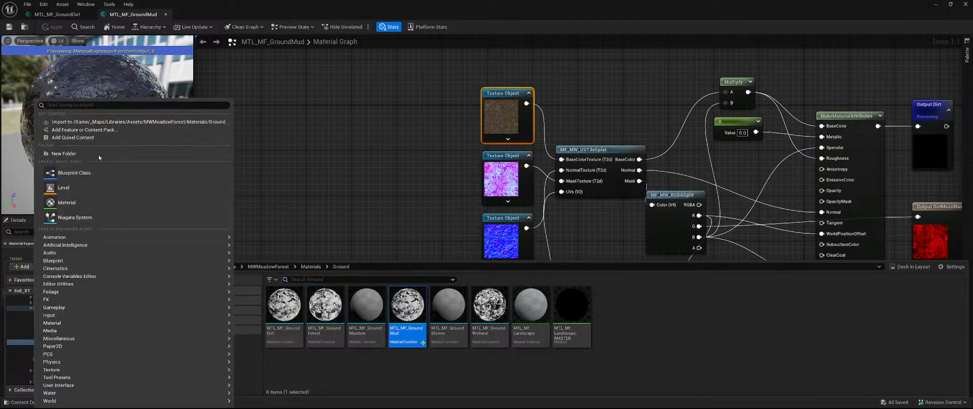
left_click(101, 138)
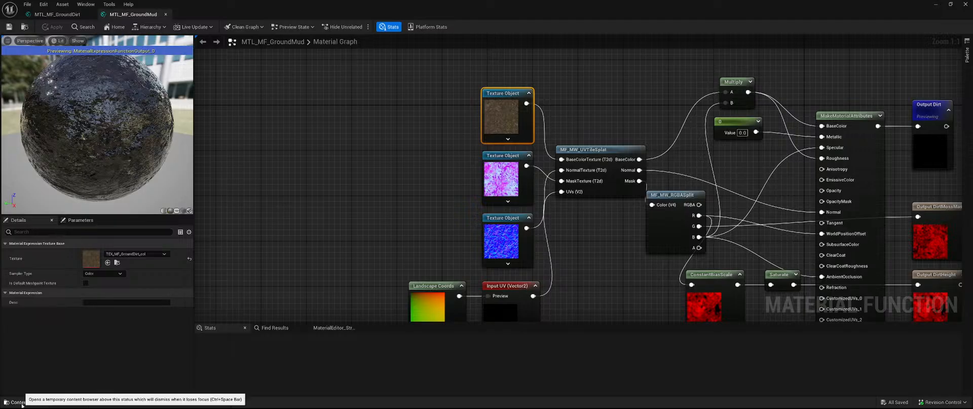
Dock the MTL_MF_GroundMud and Bridge tabs together in the main editor window and close MTL_MF_GroundDirt
left_click_drag(57, 14, 373, 16)
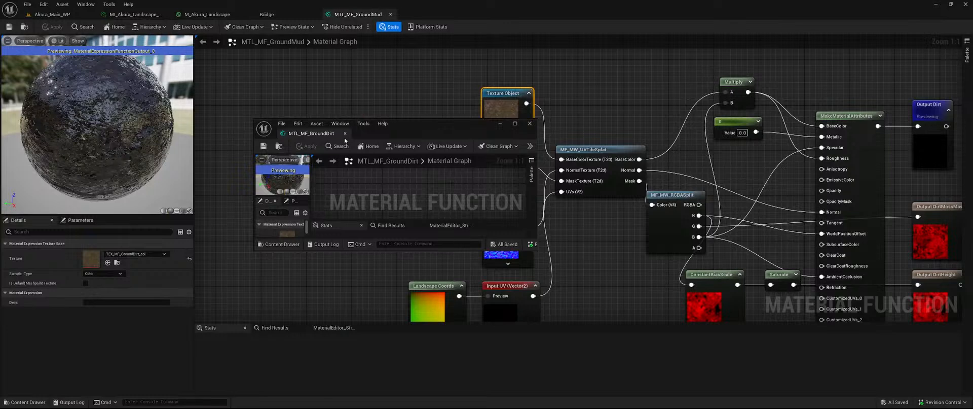
left_click(390, 81)
right_click_drag(319, 175, 412, 157)
left_click_drag(289, 14, 391, 14)
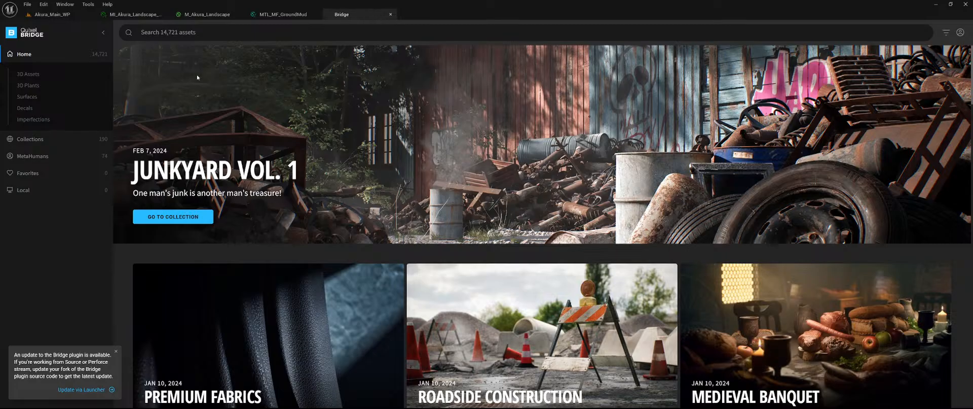
Search the Surfaces category in Bridge for "mud"
left_click(28, 96)
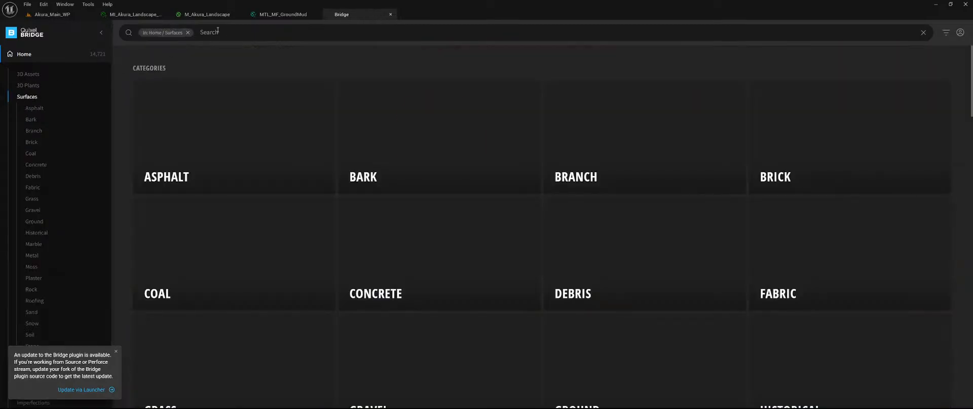
left_click(218, 31)
type("mud")
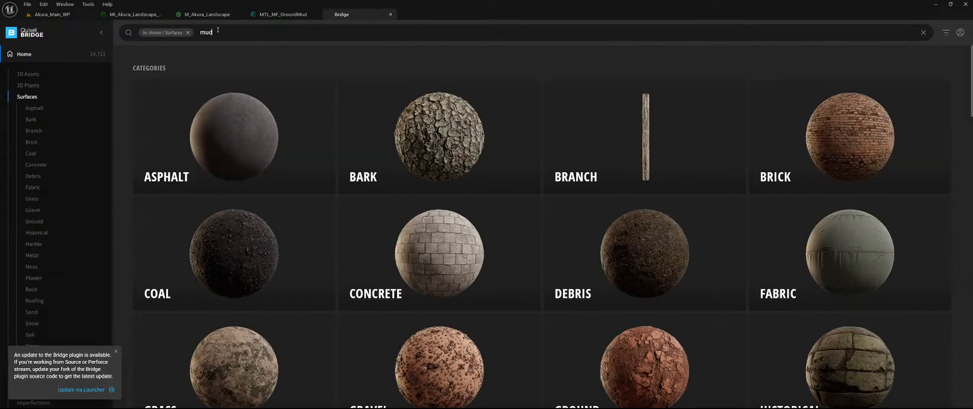
key("Return")
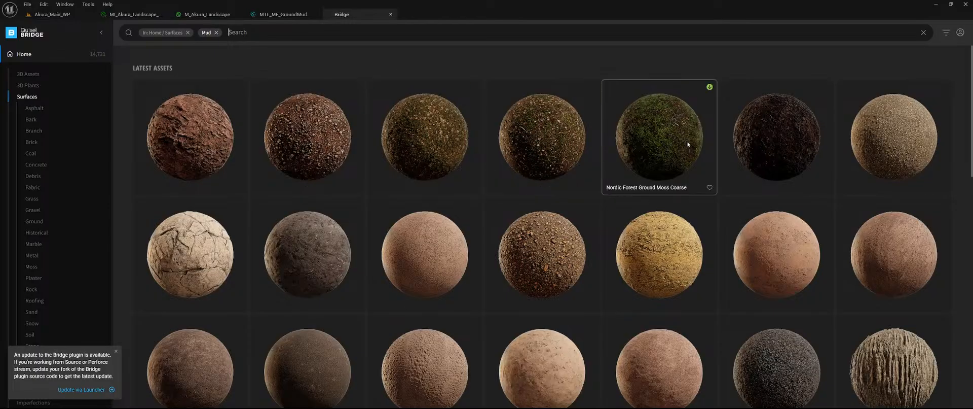
Preview the dark dirt, red desert mud and mossy forest surfaces among the first mud results, including Nordic Forest Detail Dirt Coarse's alternate renders
left_click(786, 141)
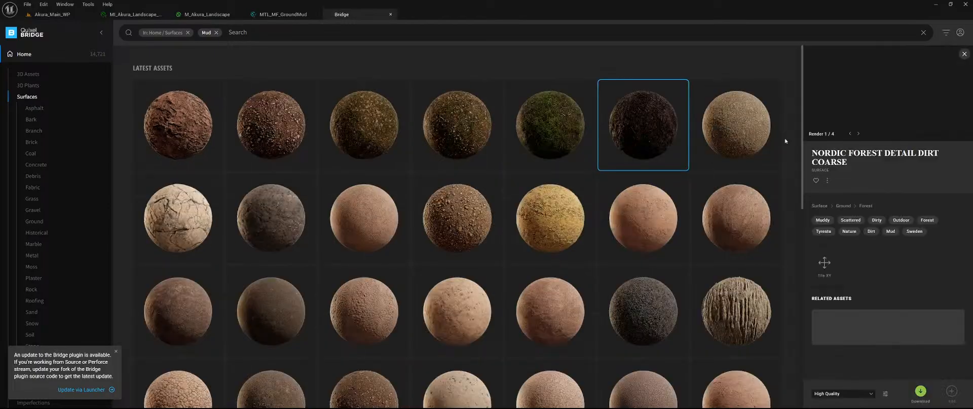
left_click(165, 118)
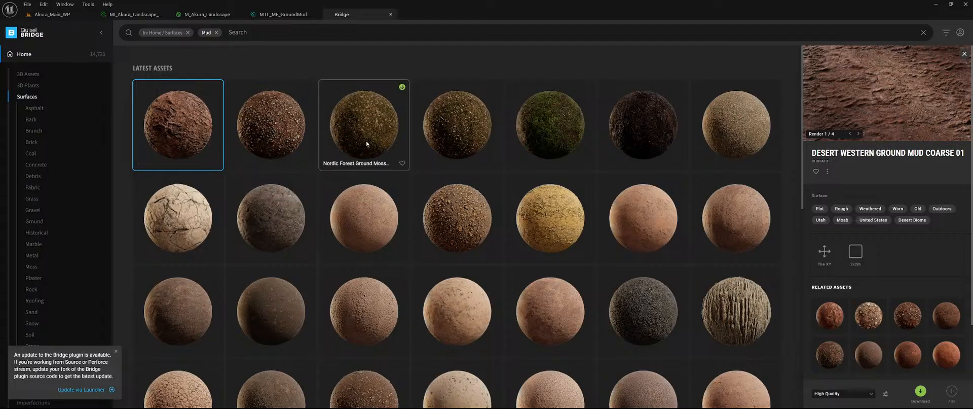
left_click(449, 144)
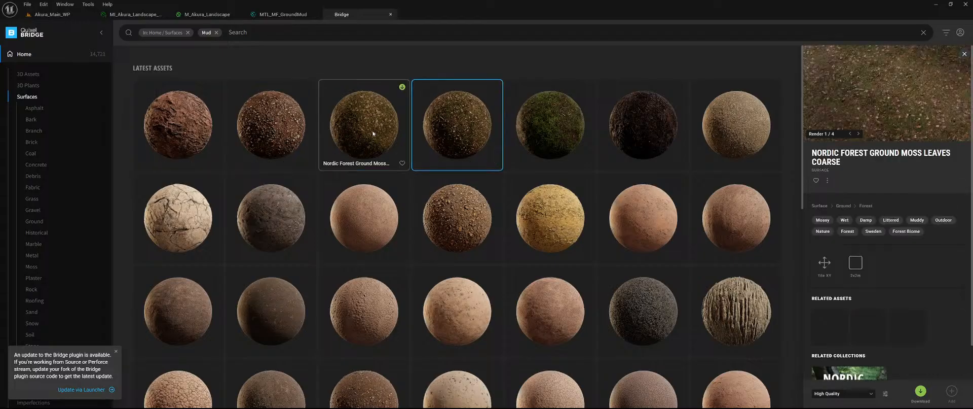
left_click(641, 137)
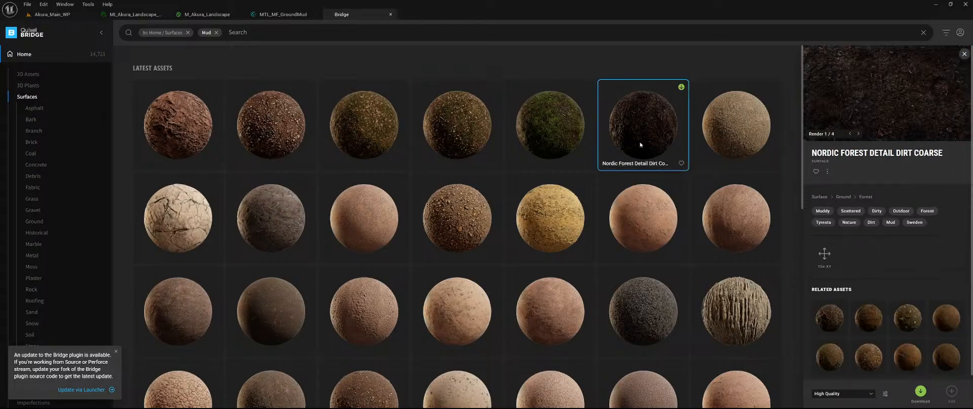
left_click(858, 134)
left_click(858, 134)
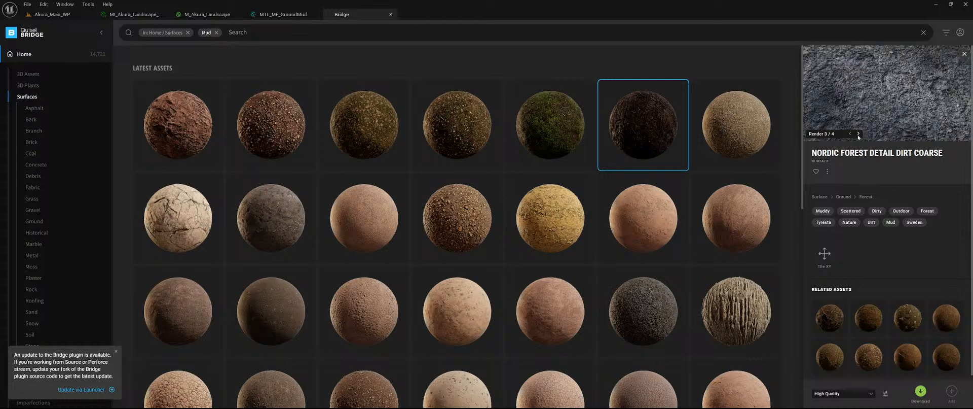
left_click(851, 133)
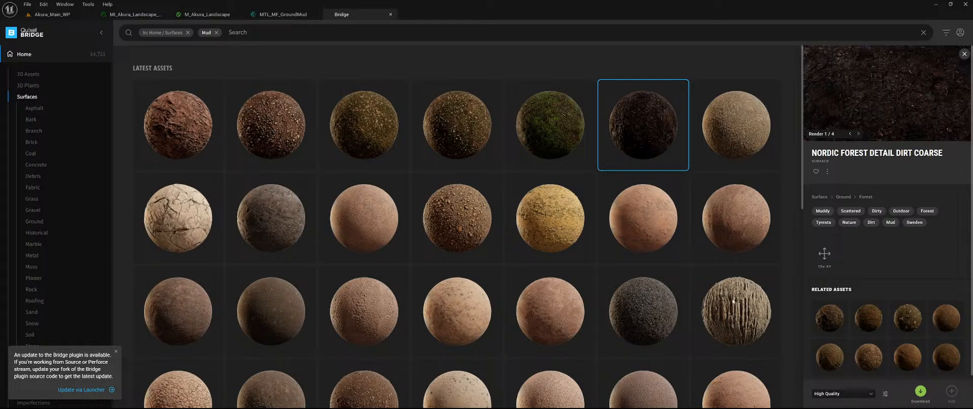
Look further through the mud surfaces for a suitable ground texture, previewing Canyon Mud Wall, Dry Cracked Mud and Swamp Floor
scroll(698, 235, "down", 2)
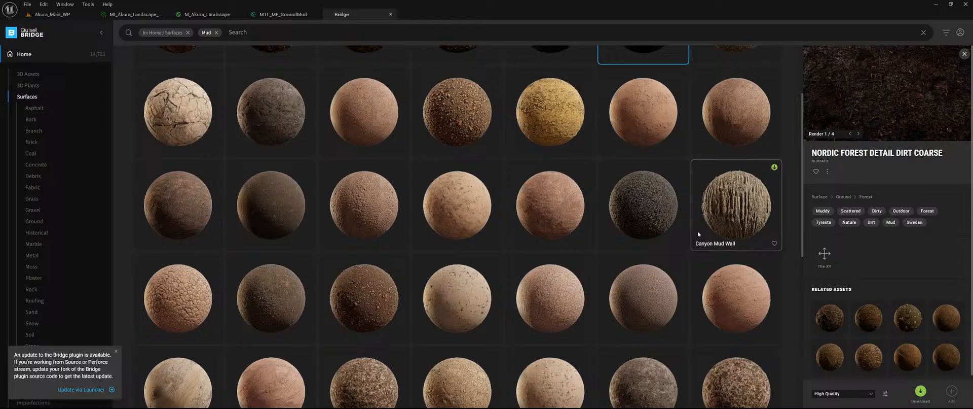
left_click(731, 214)
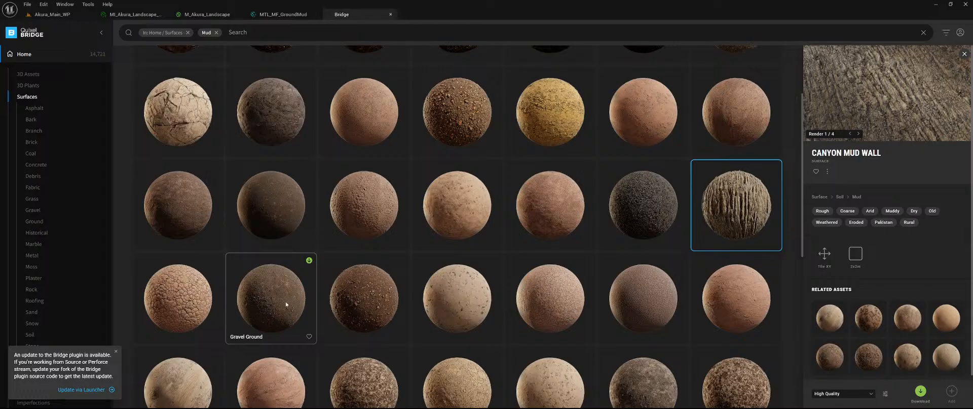
scroll(287, 305, "down", 3)
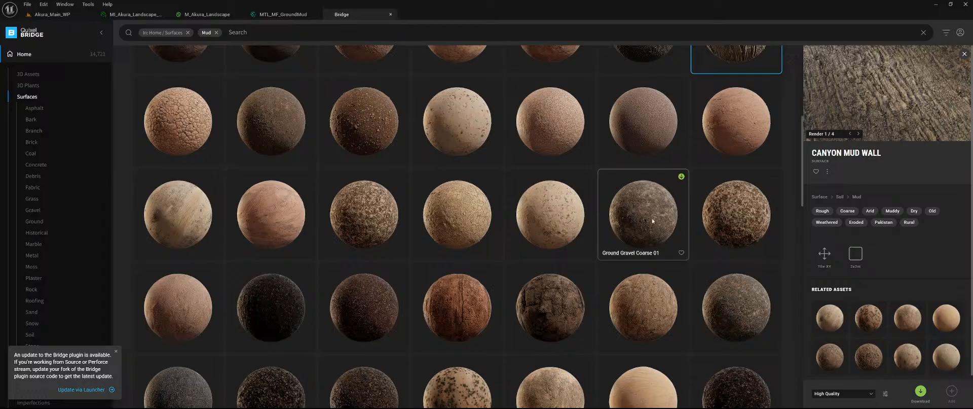
scroll(766, 303, "down", 2)
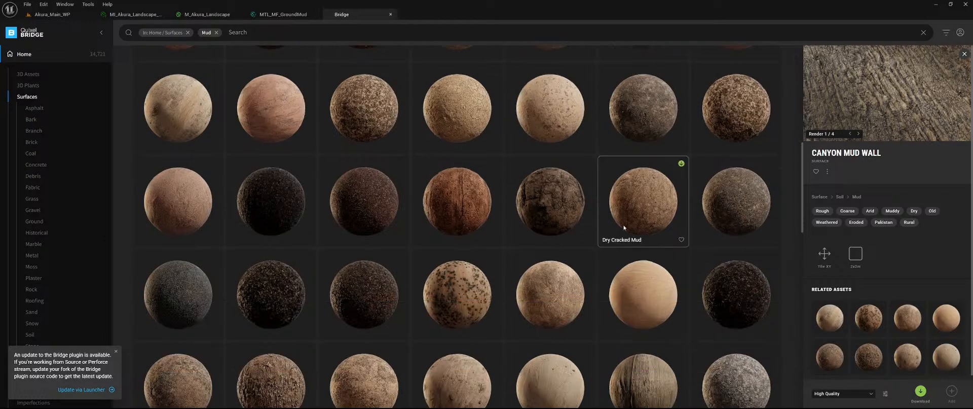
left_click(553, 217)
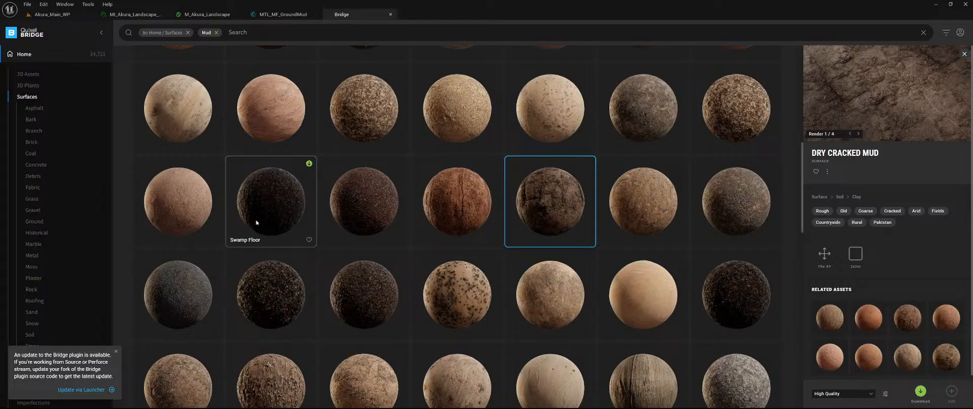
scroll(272, 205, "down", 2)
left_click(263, 106)
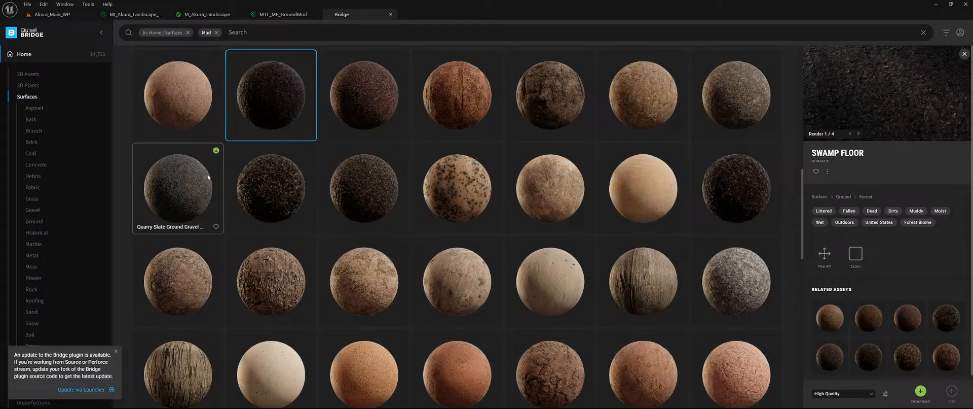
scroll(732, 184, "down", 3)
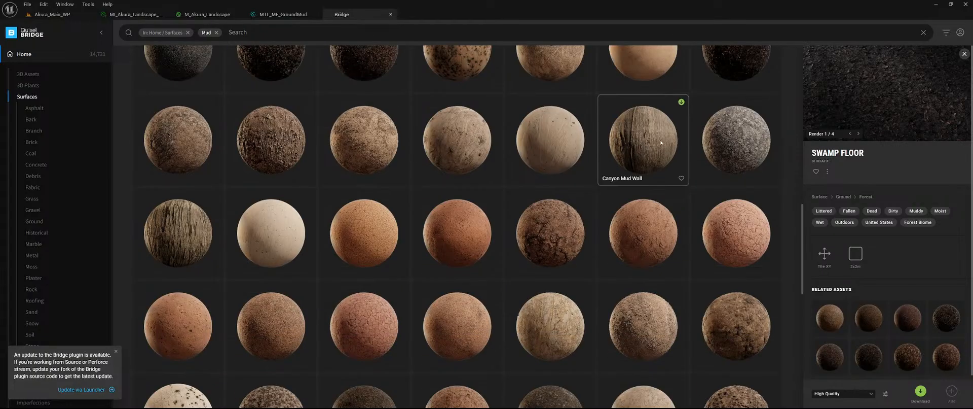
scroll(661, 142, "down", 2)
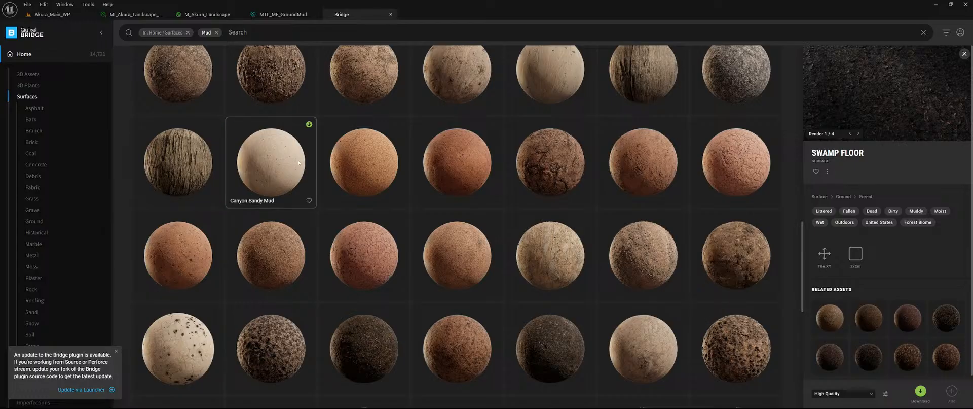
scroll(436, 200, "down", 3)
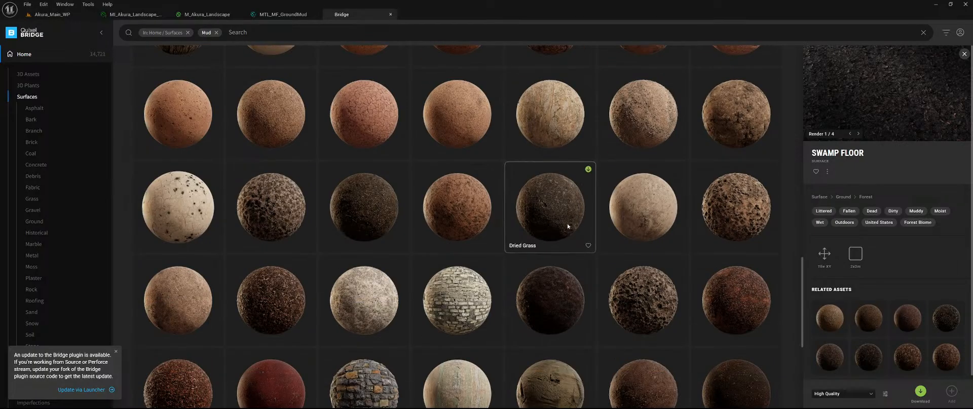
scroll(460, 147, "down", 2)
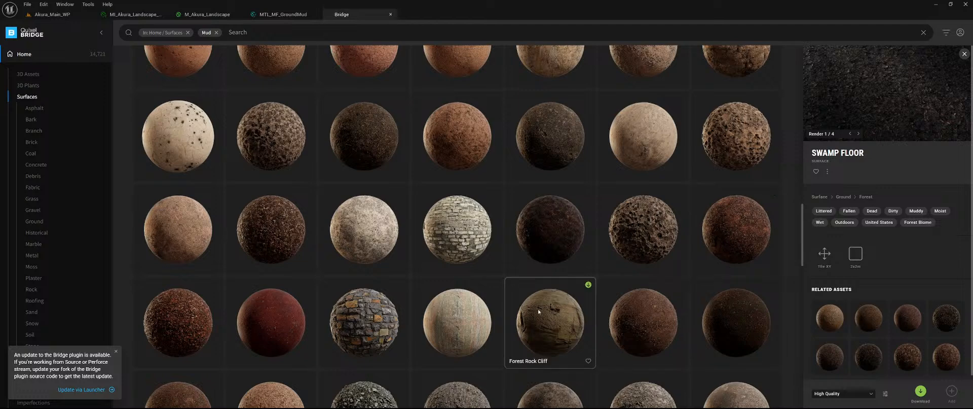
scroll(232, 224, "down", 2)
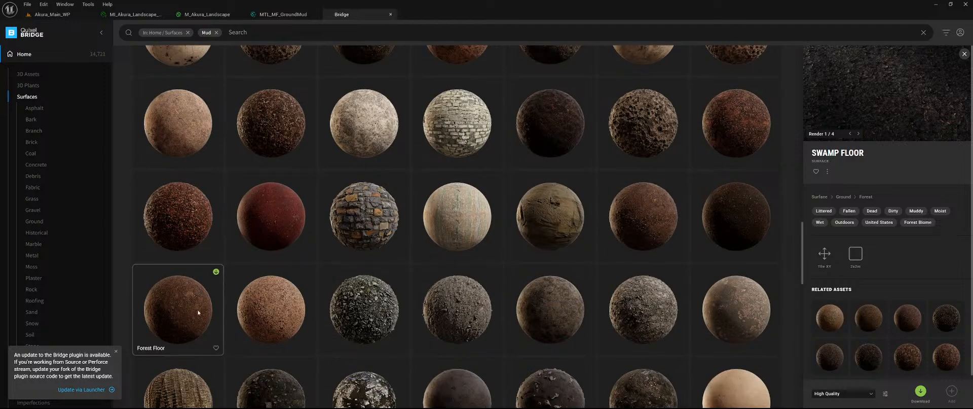
scroll(290, 264, "down", 2)
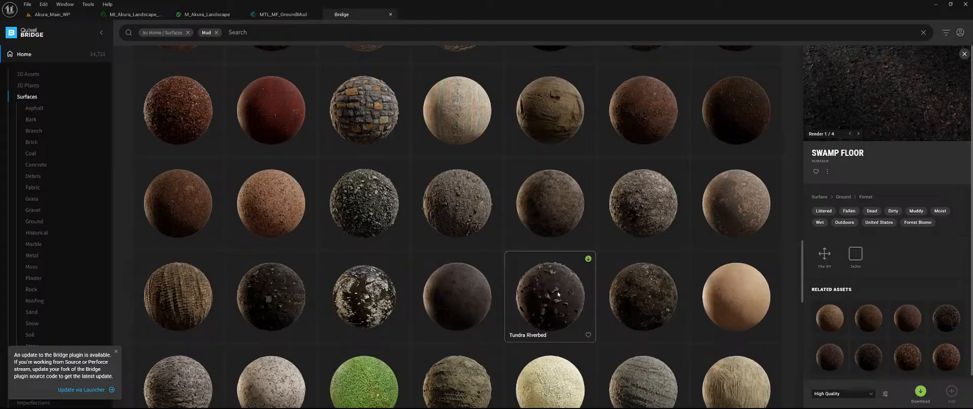
Compare the two neighbouring Tundra Riverbed surfaces, the one with scattered stones and the smoother one
left_click(538, 293)
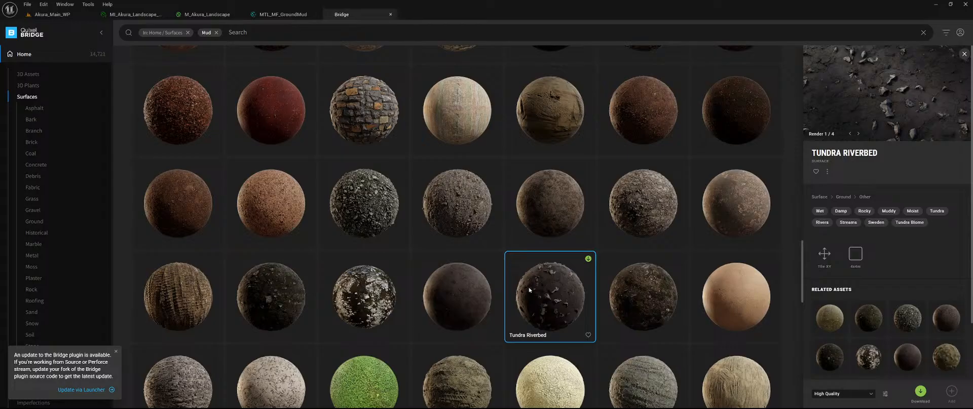
left_click(470, 300)
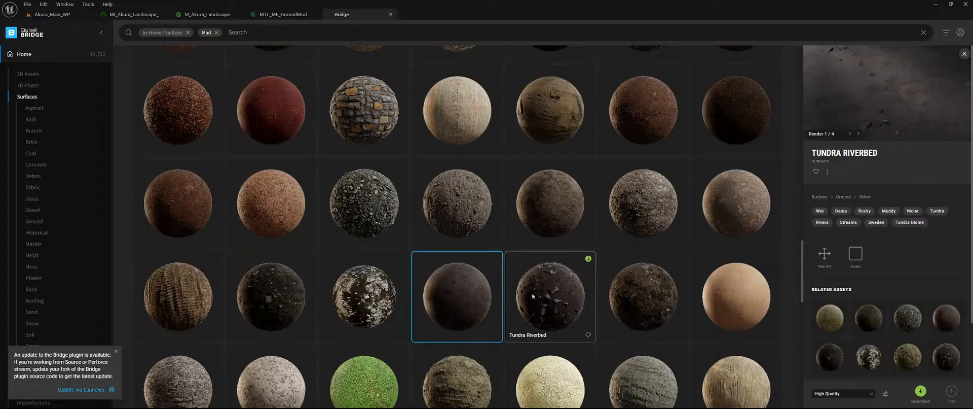
left_click(533, 295)
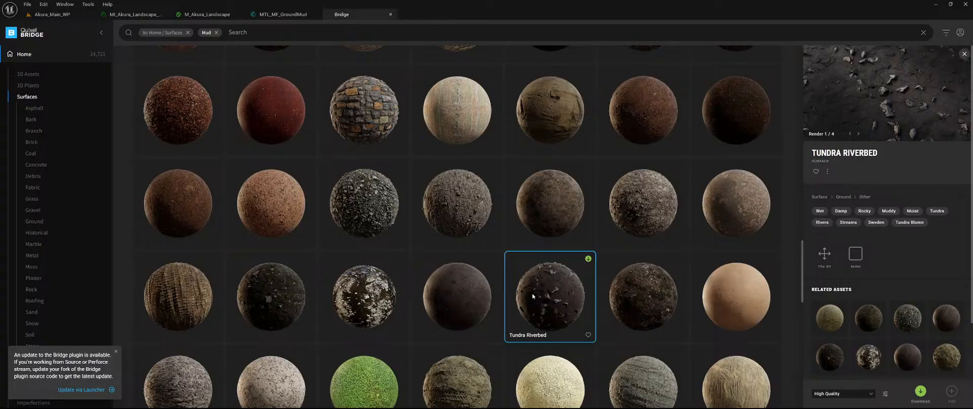
scroll(533, 296, "down", 2)
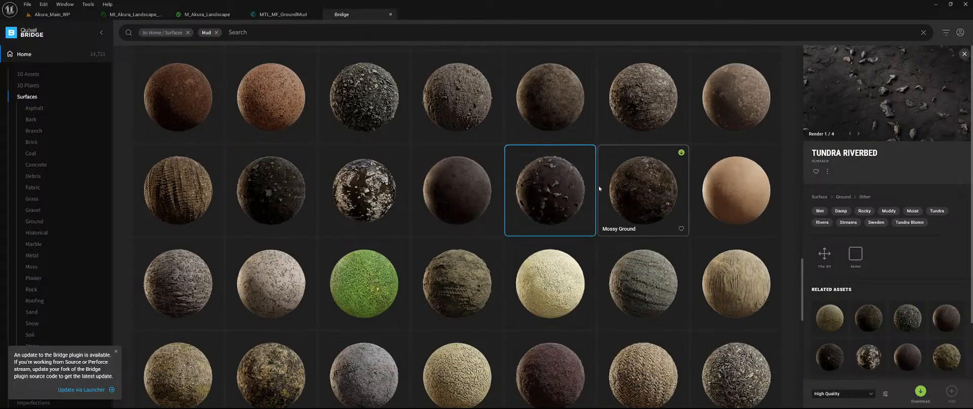
Replace the mud search term with "riverbed" within the Surfaces category and look through the matching surfaces
left_click(216, 32)
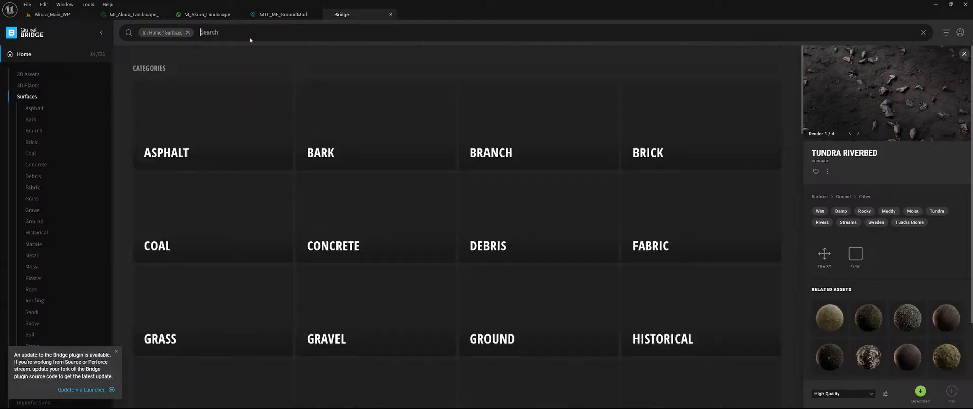
type("riverbed")
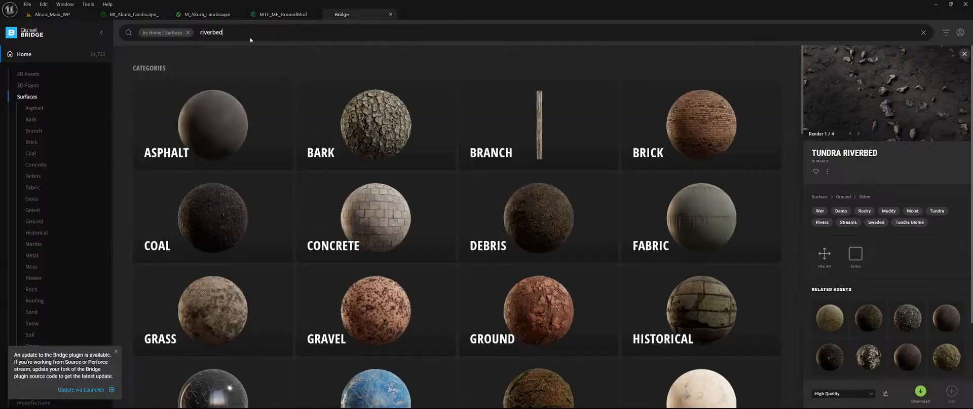
key("Return")
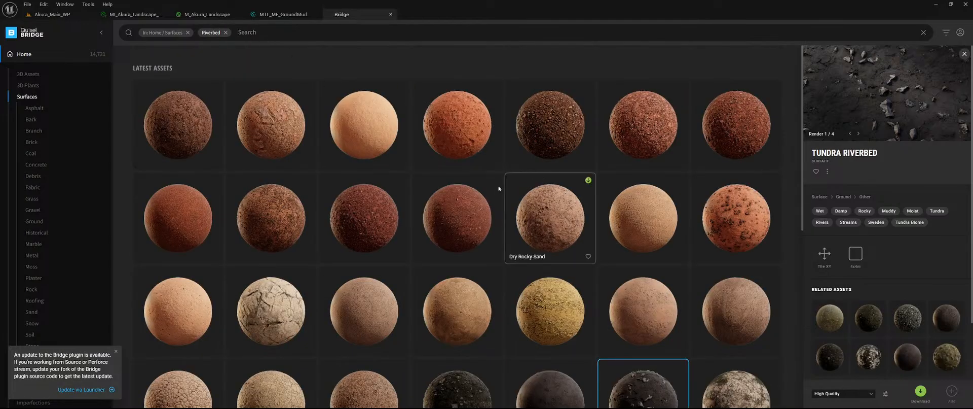
scroll(499, 188, "down", 4)
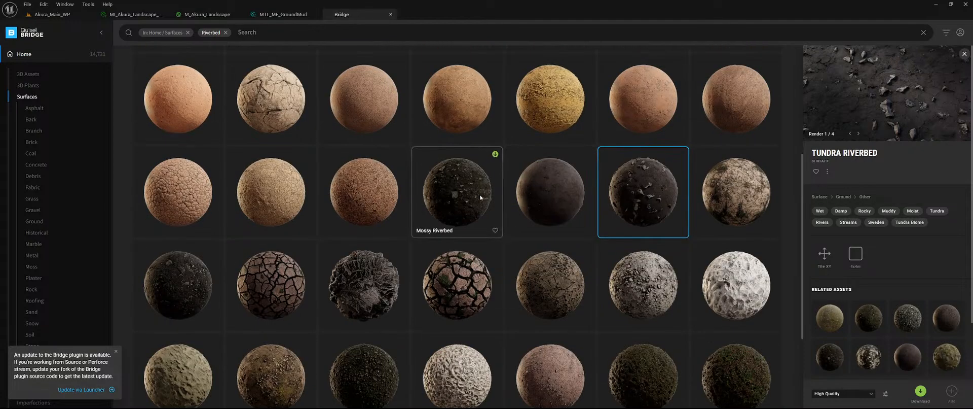
Select Mossy Riverbed and the stony Tundra Riverbed together, download them in High Quality and add them to the project, closing the Content Browser window
left_click(466, 195)
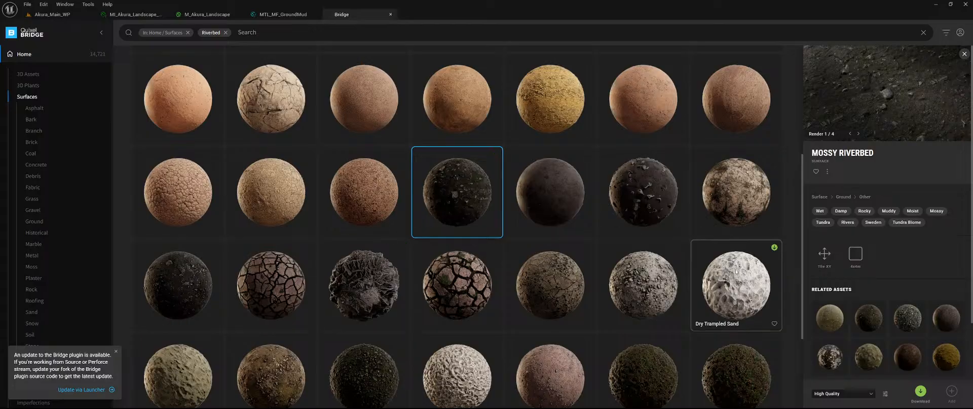
scroll(659, 299, "down", 3)
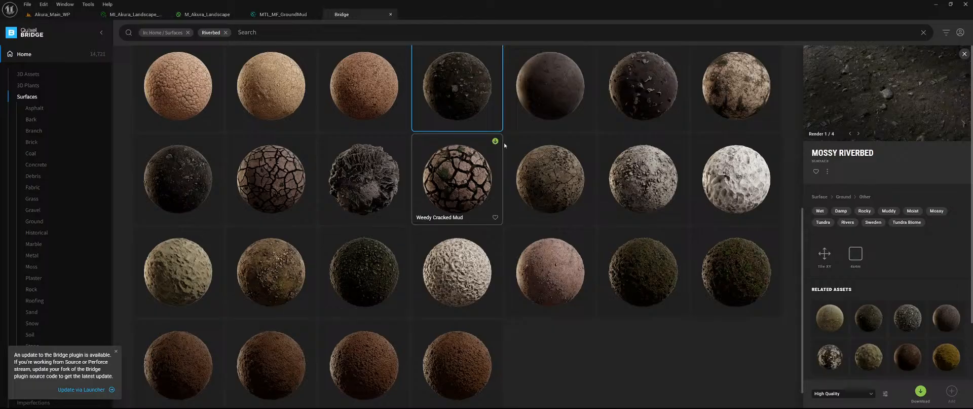
scroll(492, 136, "up", 2)
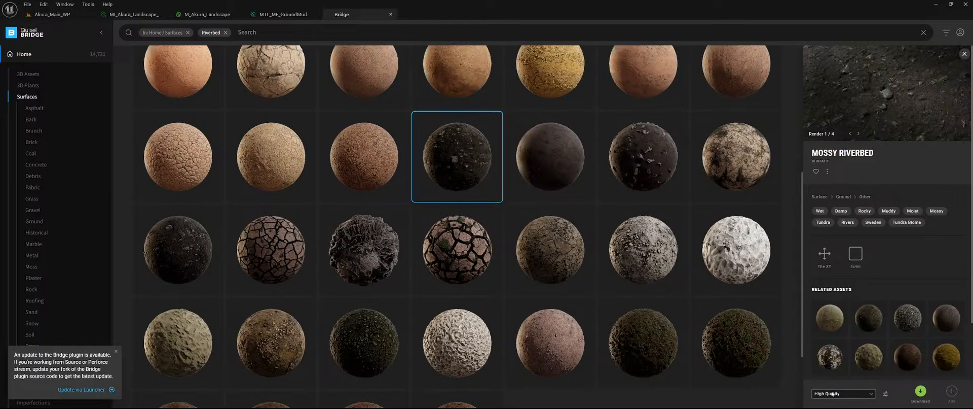
left_click(646, 156, "ctrl")
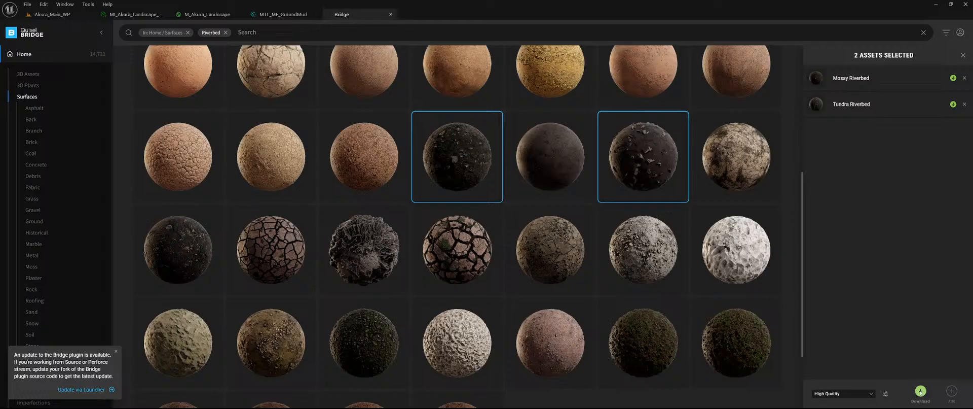
left_click(920, 391)
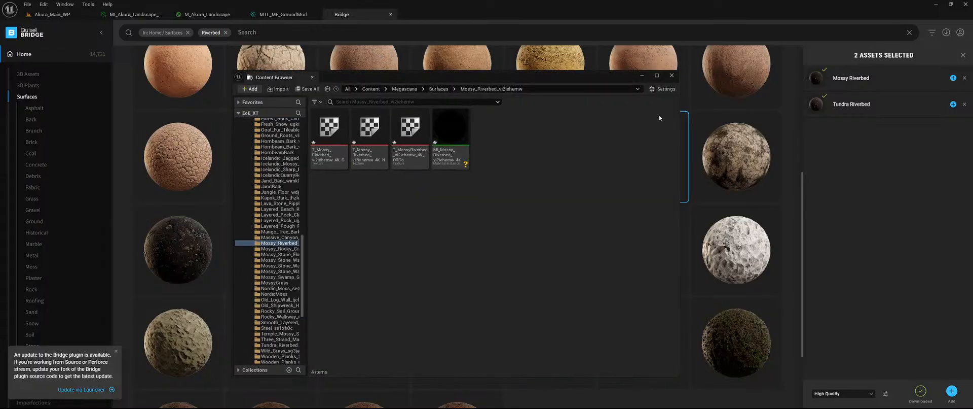
left_click(672, 75)
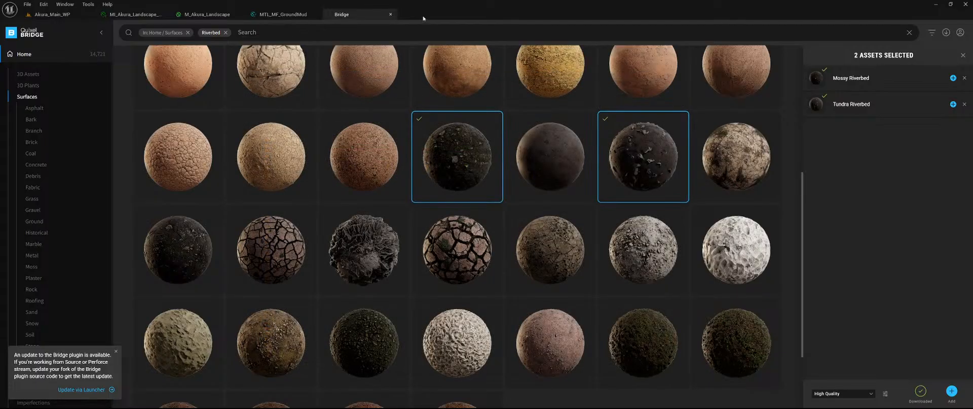
In the MTL_MF_GroundMud function, select the mask Texture Object and locate its TEX_MF_GroundDirt_msk texture in the project content
left_click(283, 14)
right_click_drag(373, 221, 319, 185)
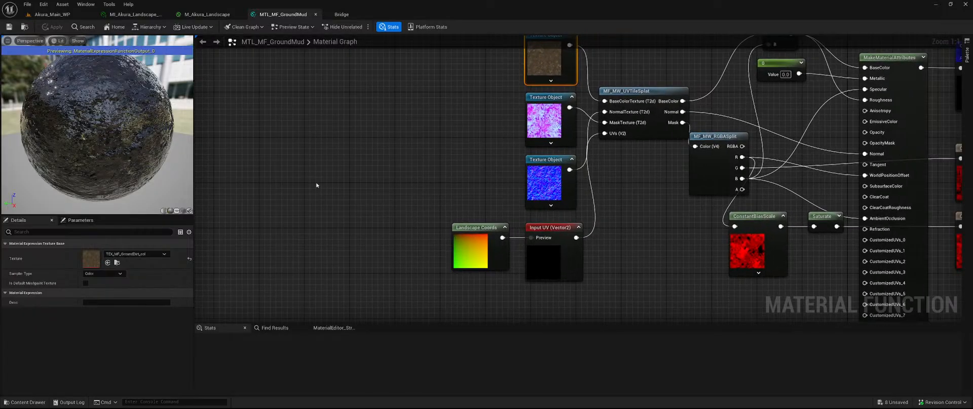
key("ctrl+space")
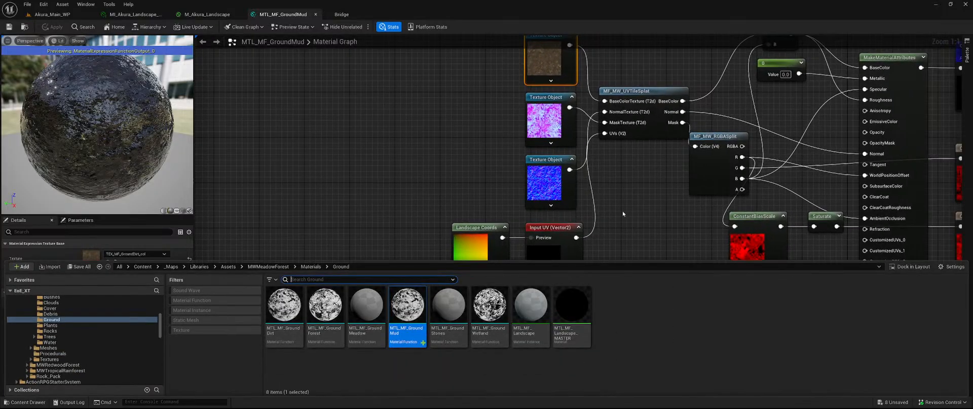
left_click(544, 119)
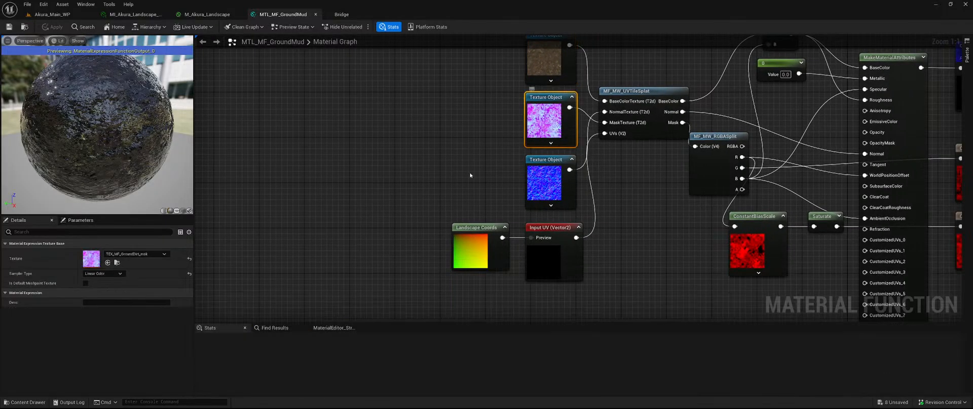
left_click(116, 262)
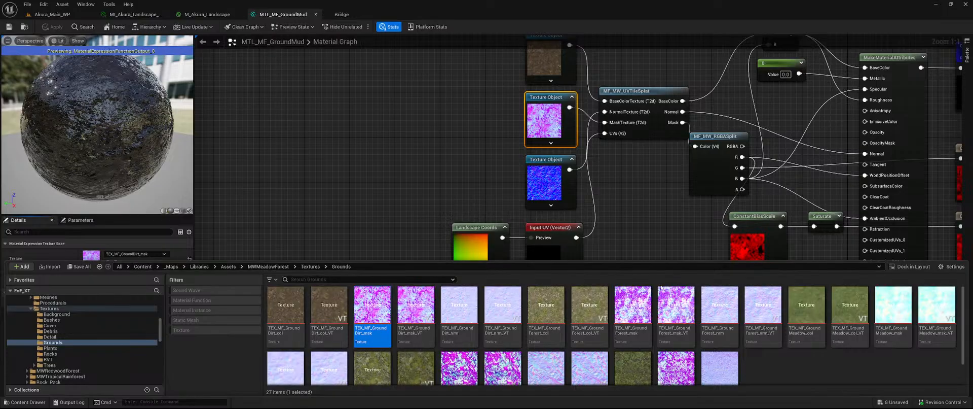
Export the TEX_MF_GroundDirt_msk texture as a PNG into the Modeling/Akura/LandscapeTextures folder
right_click(379, 307)
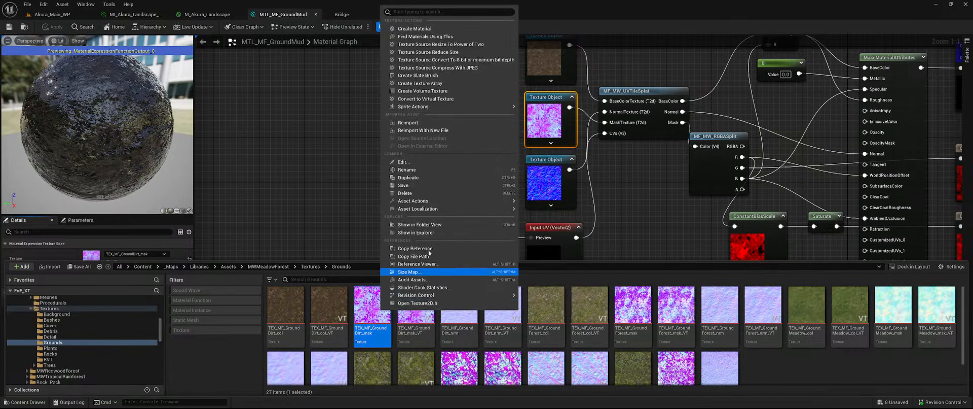
mouse_move(456, 203)
left_click(535, 244)
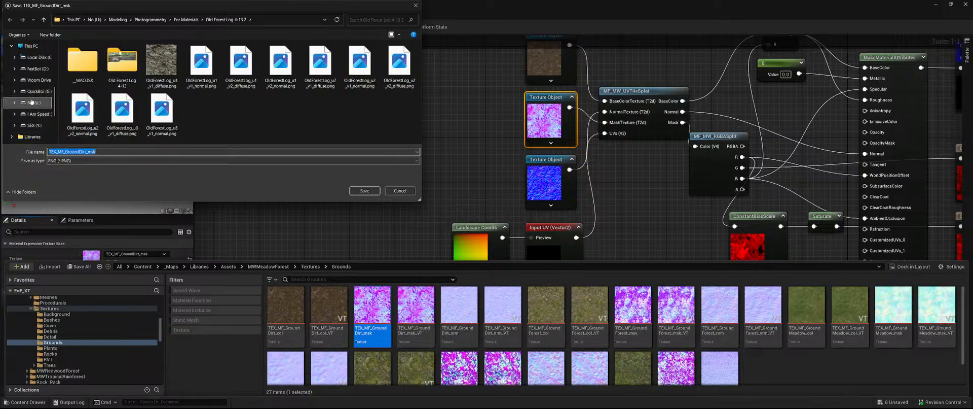
left_click(35, 103)
double_click(241, 64)
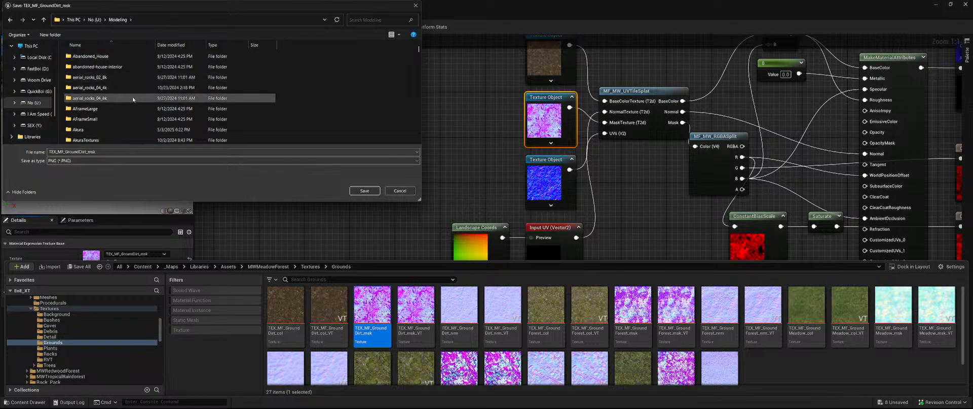
scroll(152, 105, "down", 1)
double_click(117, 107)
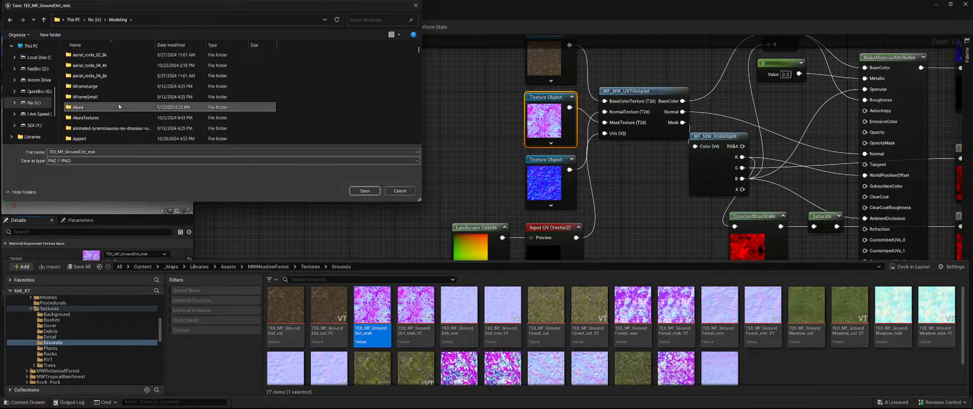
double_click(264, 65)
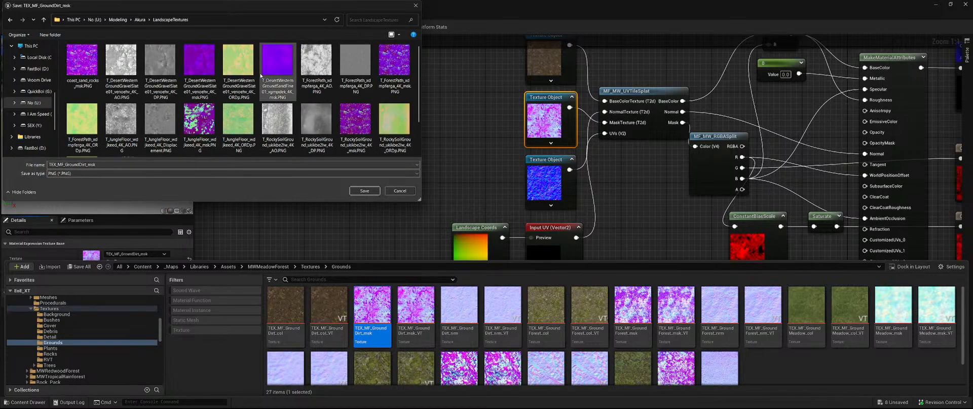
left_click(365, 189)
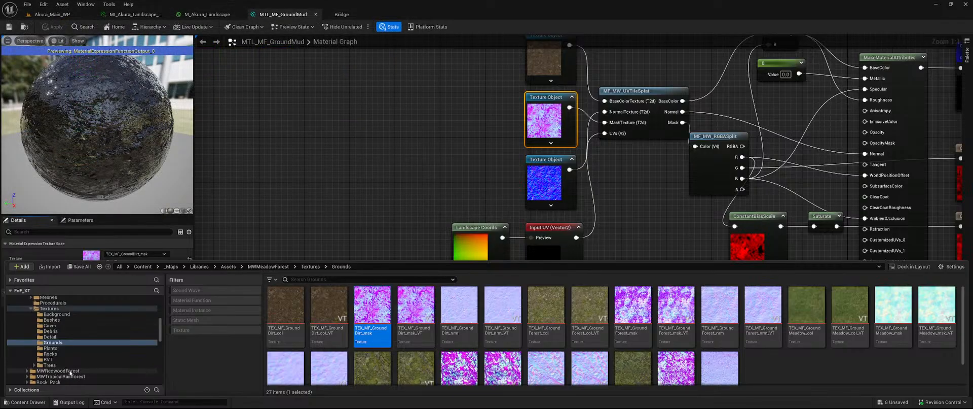
Go to the Megascans content folder and save all unsaved project assets
scroll(91, 326, "down", 10)
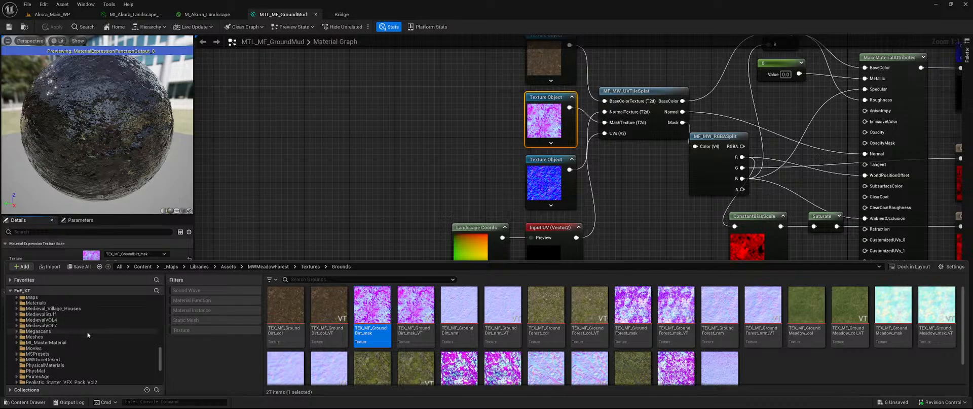
left_click(91, 331)
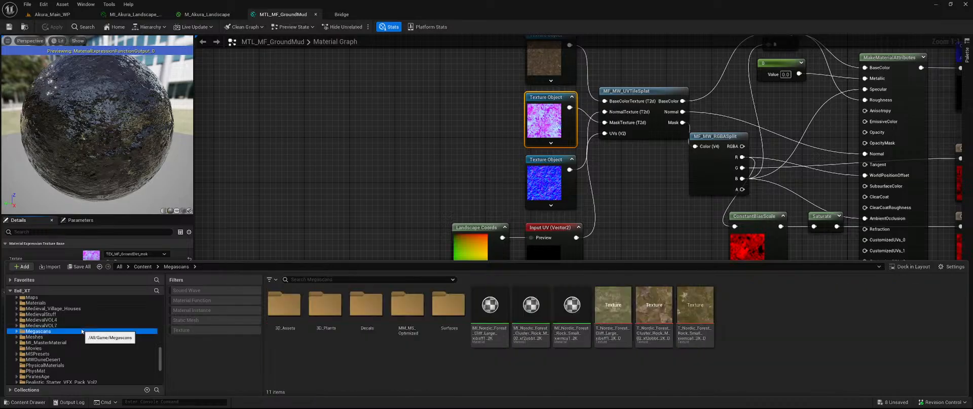
left_click(894, 401)
left_click(548, 287)
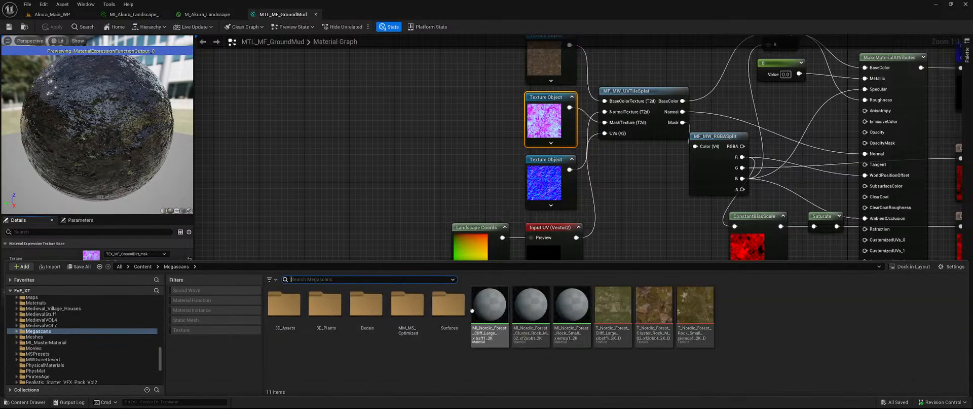
Open the Mossy_Riverbed asset folder inside the Megascans Surfaces folder
double_click(449, 306)
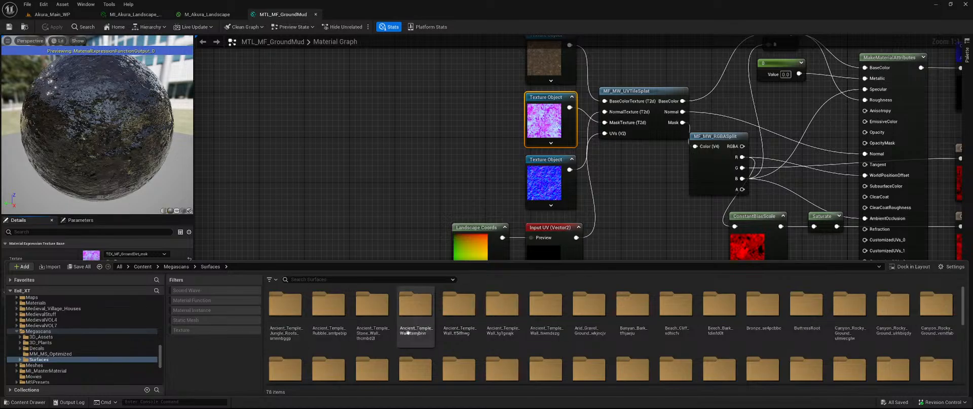
scroll(505, 323, "down", 3)
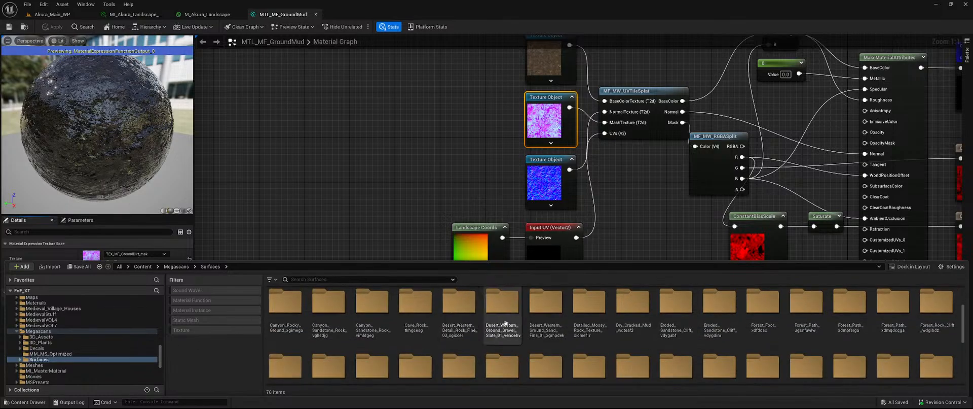
scroll(836, 338, "down", 5)
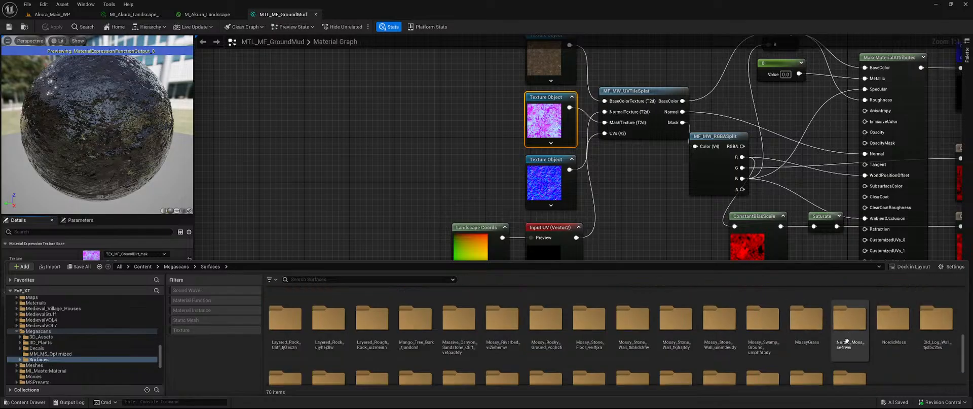
left_click(504, 319)
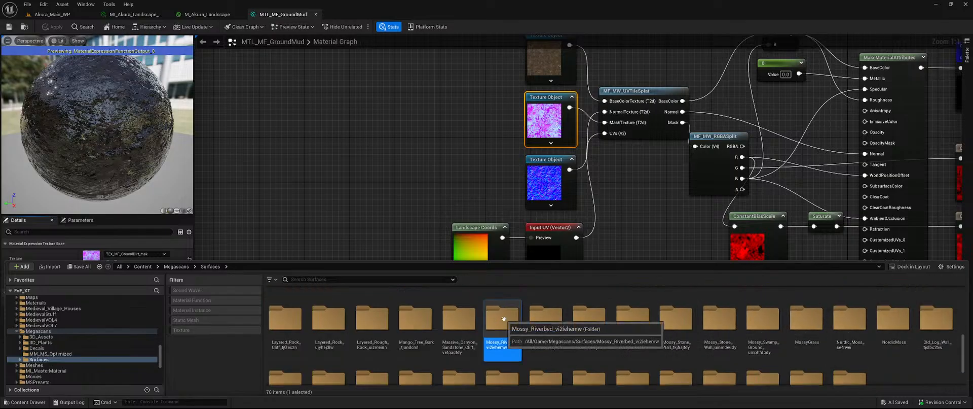
double_click(503, 318)
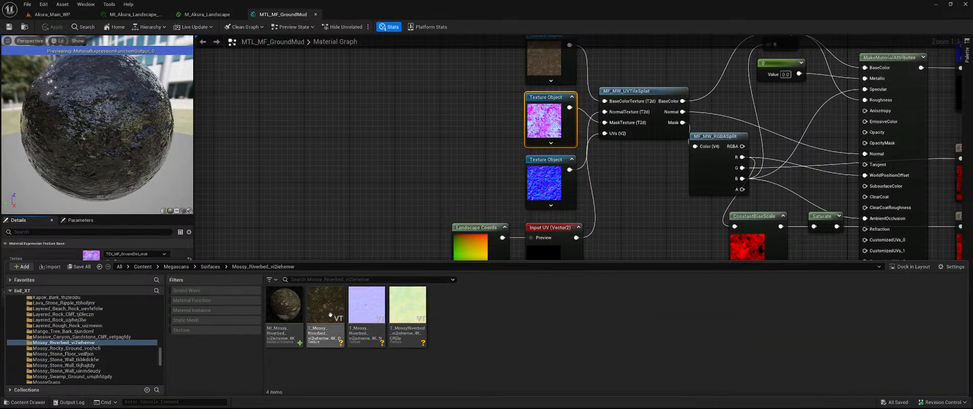
Mark the three Mossy Riverbed textures for add in revision control
left_click(417, 315, "shift")
right_click(417, 315)
mouse_move(456, 300)
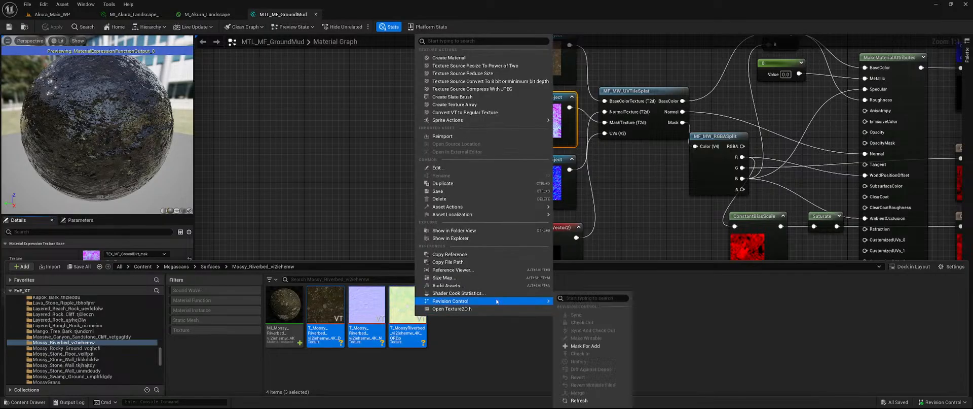
left_click(583, 346)
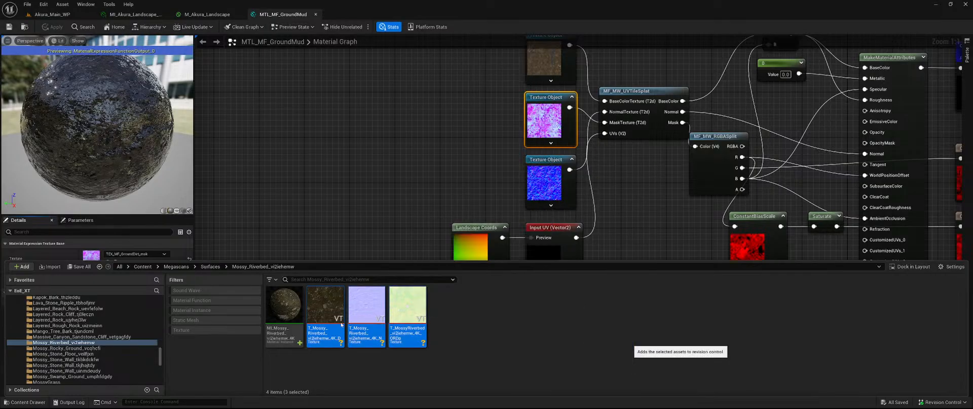
Convert the three Mossy Riverbed textures' sources to 8 bit or minimum bit depth, compress them with JPEG, and save them
right_click(370, 325)
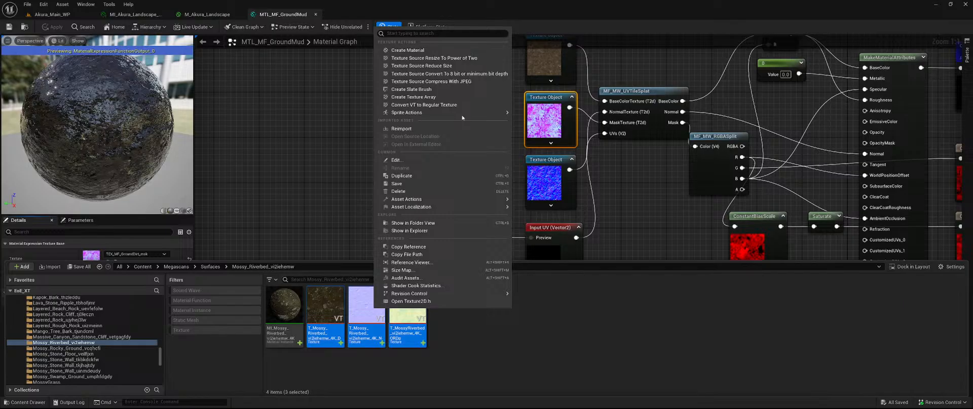
left_click(483, 73)
left_click(645, 310)
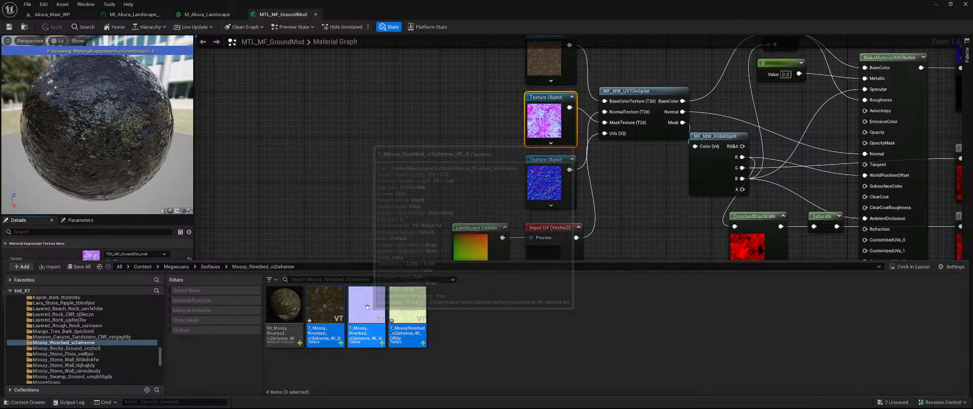
right_click(367, 307)
left_click(441, 81)
left_click(641, 307)
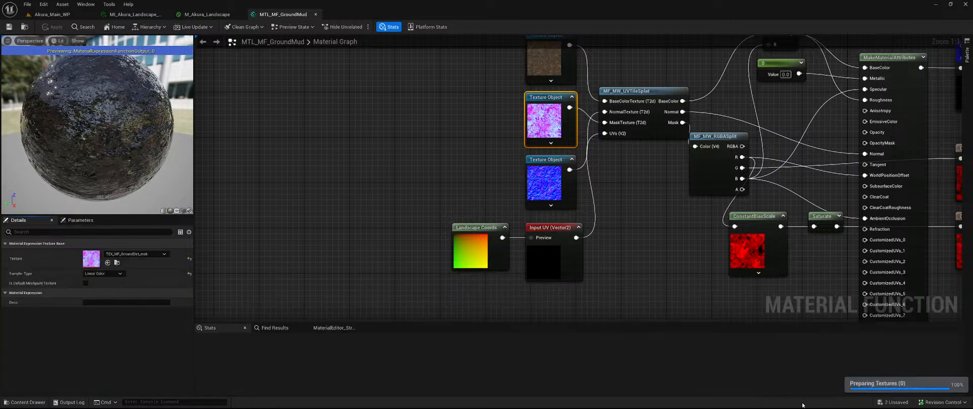
left_click(542, 287)
Delete the Mossy Riverbed material instance from its folder, keeping the three textures
key("ctrl+space")
left_click(285, 306)
key("Delete")
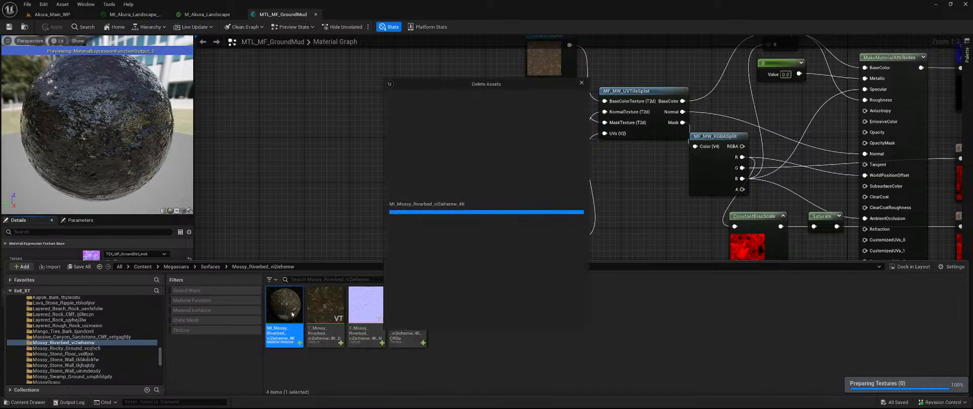
left_click(446, 322)
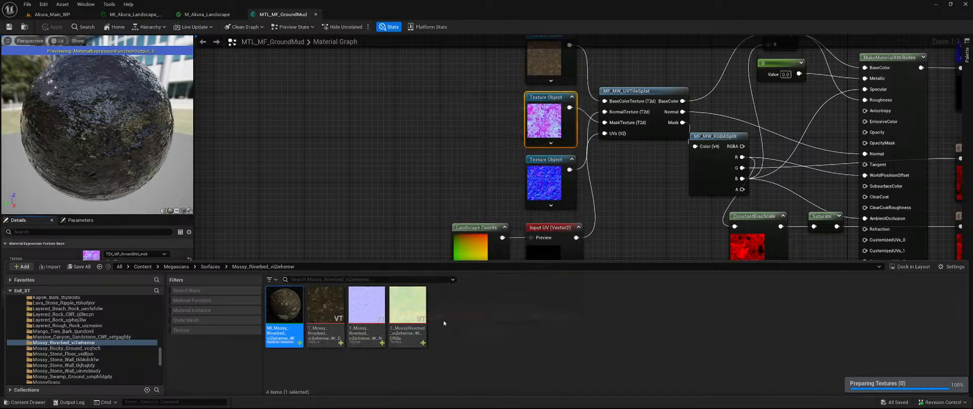
Export the Mossy Riverbed ORDp texture as a PNG into the LandscapeTextures folder
left_click(299, 317)
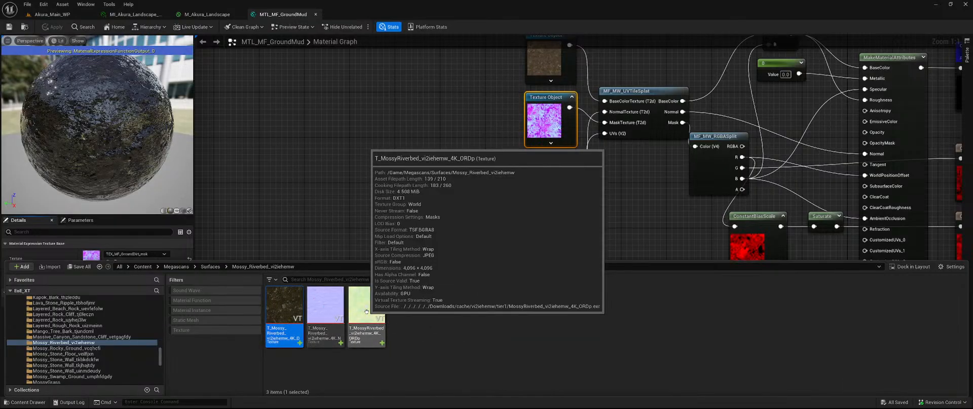
left_click(366, 311, "shift")
right_click(367, 312)
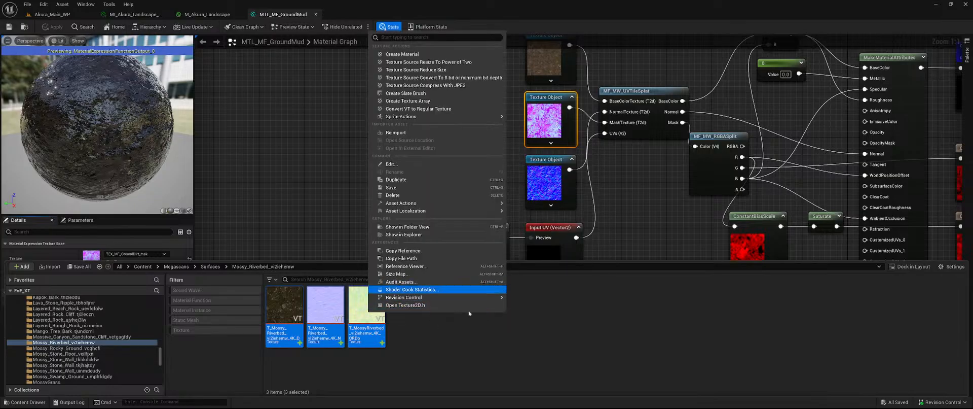
left_click(366, 310)
right_click(363, 308)
mouse_move(496, 204)
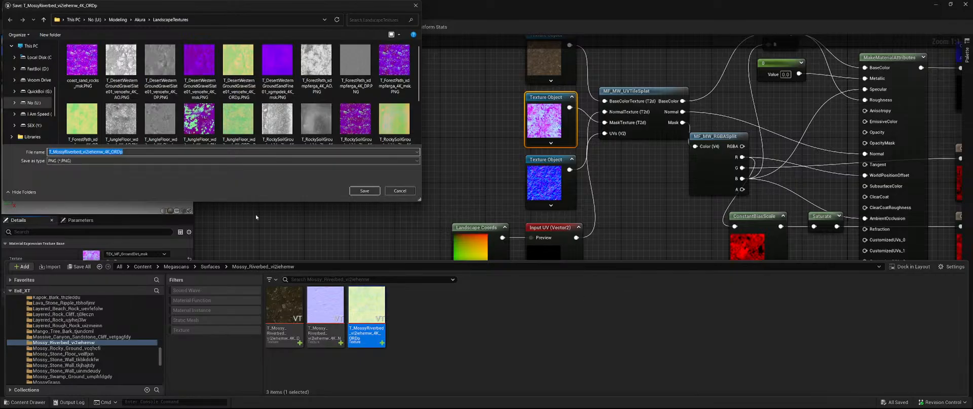
left_click(364, 191)
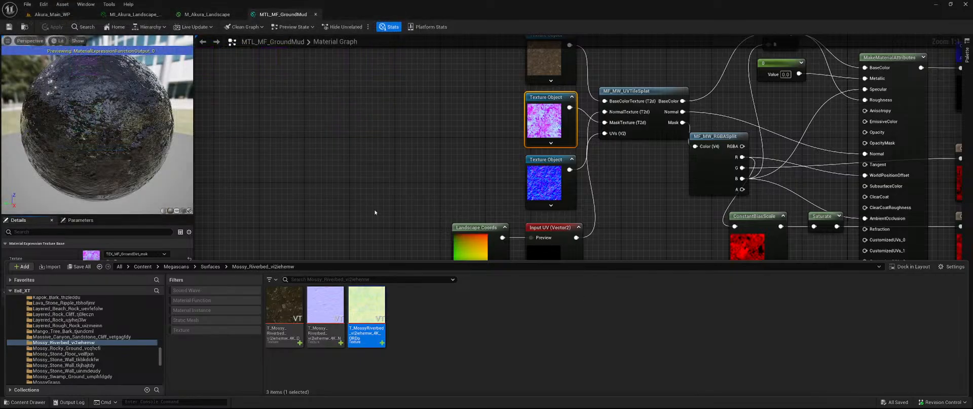
Convert the three Mossy Riverbed virtual textures to regular textures, applying a texture size threshold of 8192
left_click(290, 310, "shift")
right_click(289, 309)
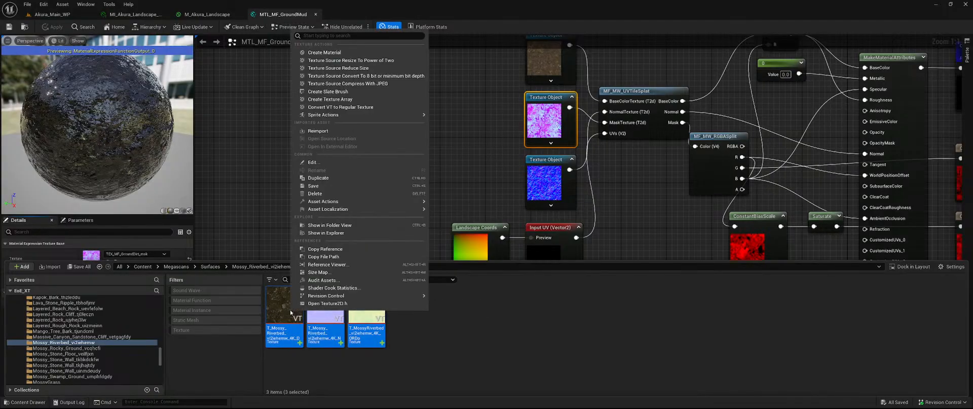
mouse_move(406, 113)
left_click(456, 113)
left_click(464, 276)
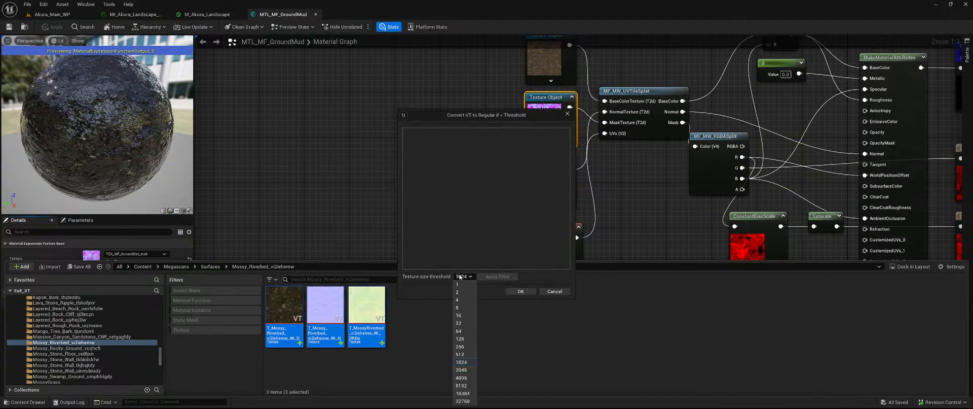
left_click(466, 396)
left_click(497, 276)
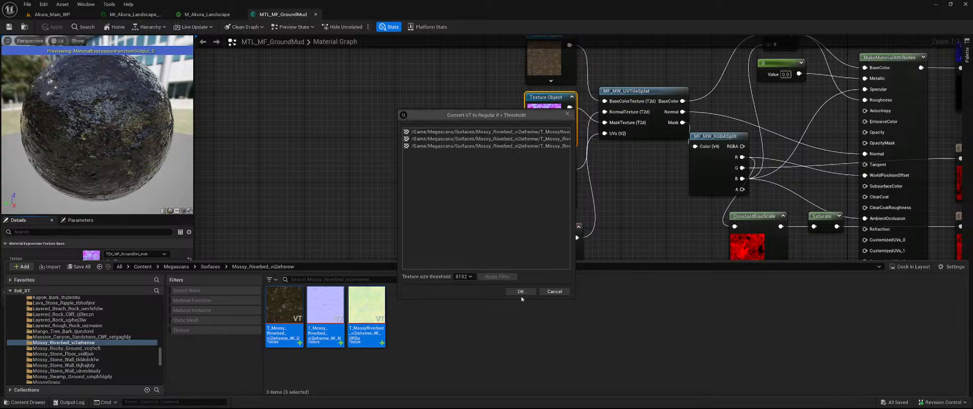
left_click(521, 291)
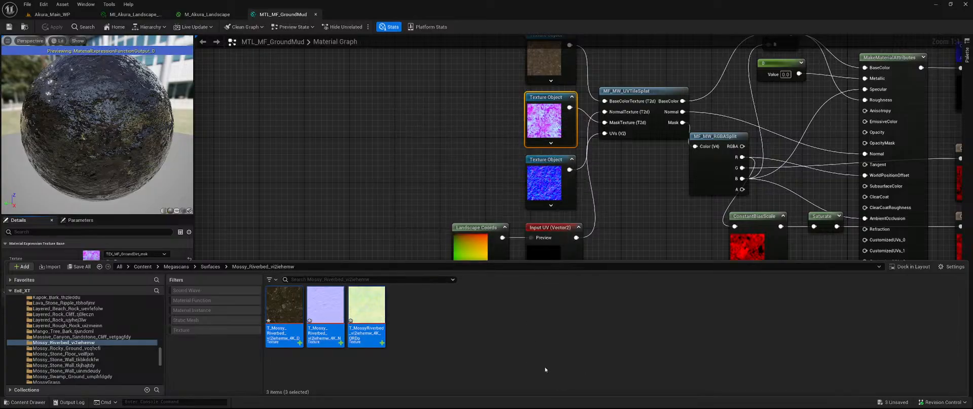
Save the three converted Mossy Riverbed textures
left_click(682, 370)
left_click(890, 401)
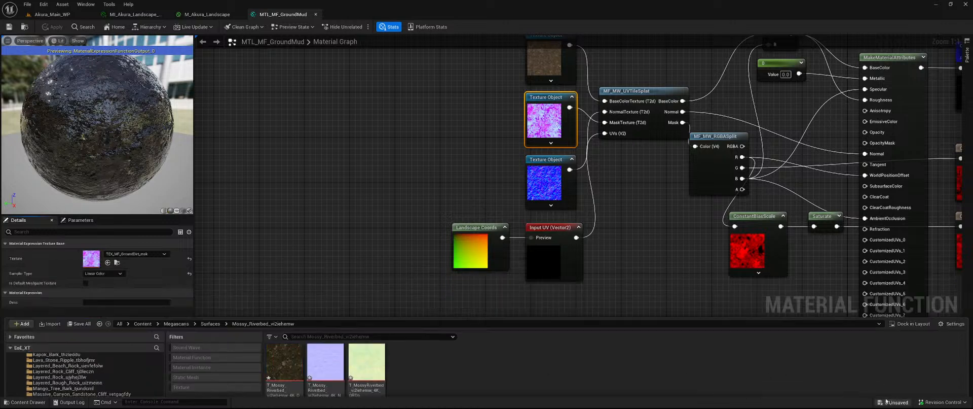
left_click(541, 286)
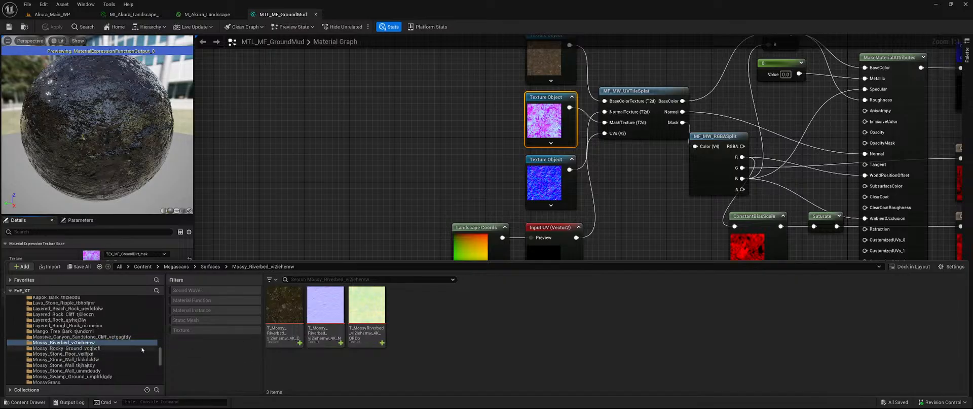
Inspect the Mossy Swamp Ground base color texture at full size
scroll(122, 350, "down", 1)
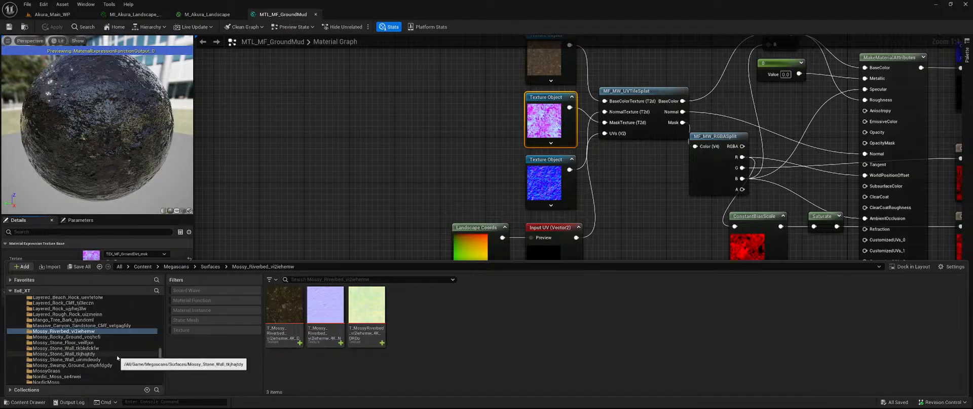
left_click(97, 365)
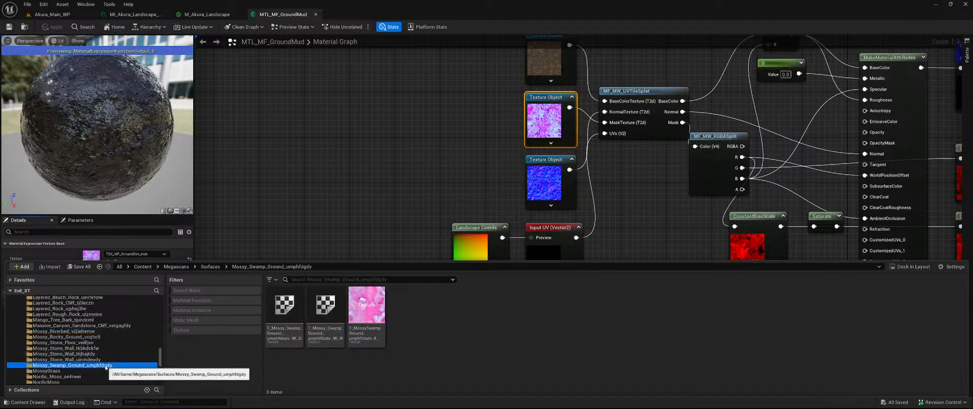
left_click(290, 320)
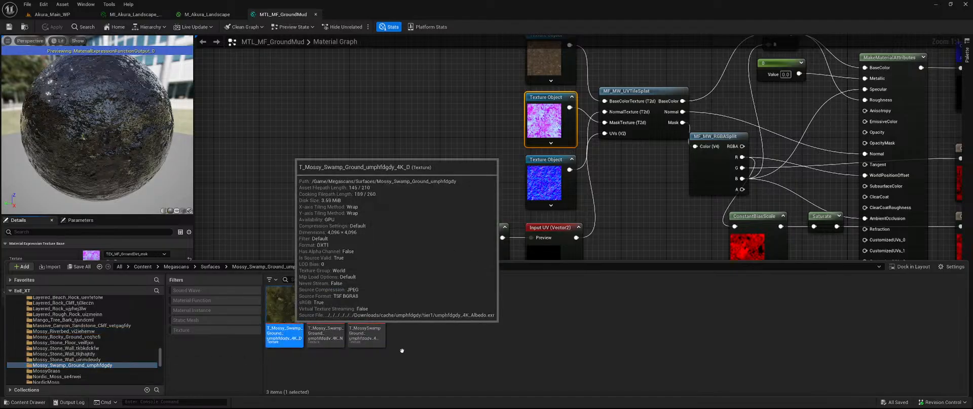
double_click(285, 334)
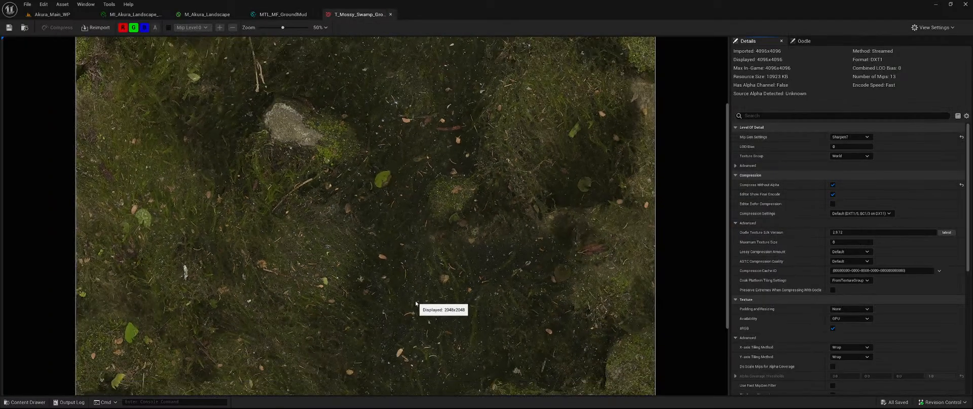
scroll(416, 303, "down", 2)
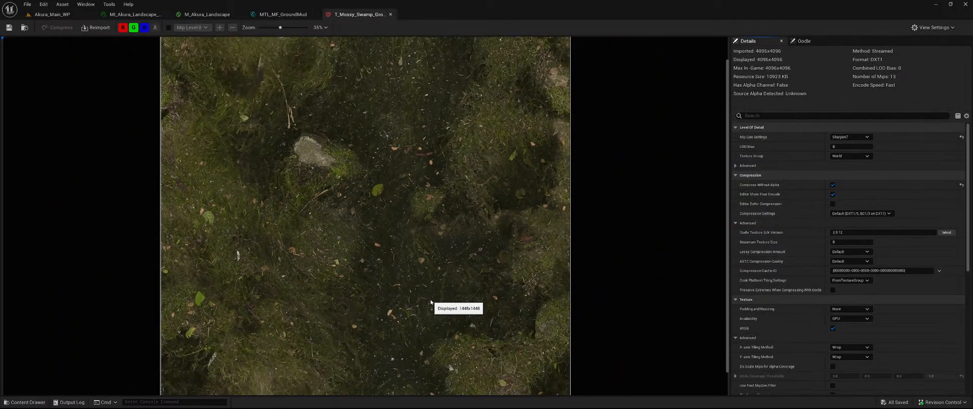
scroll(431, 303, "down", 1)
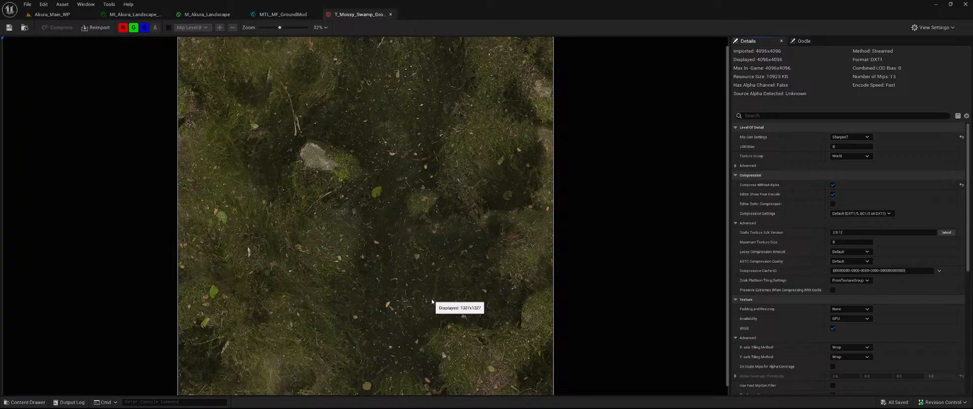
left_click(390, 14)
Mark the three textures in the Tundra Riverbed folder for add in revision control
left_click(24, 402)
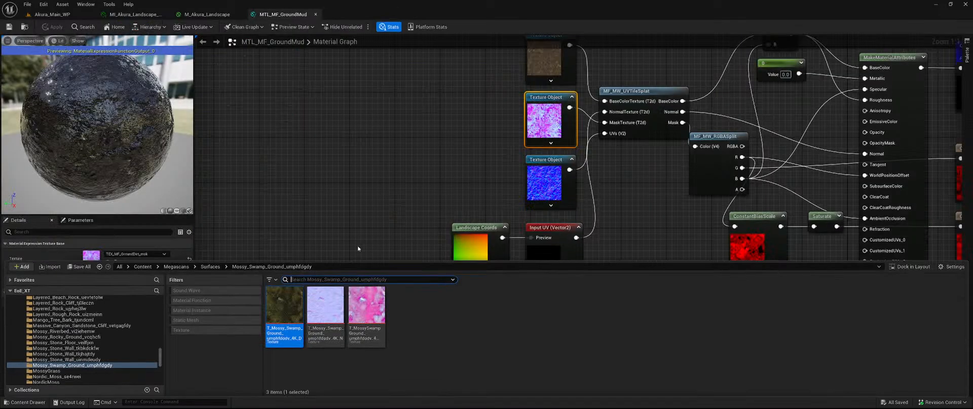
scroll(104, 340, "up", 2)
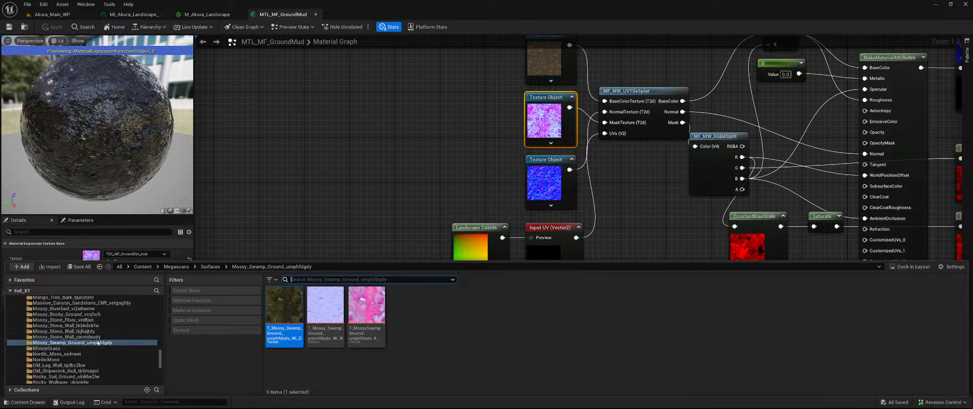
scroll(107, 330, "down", 5)
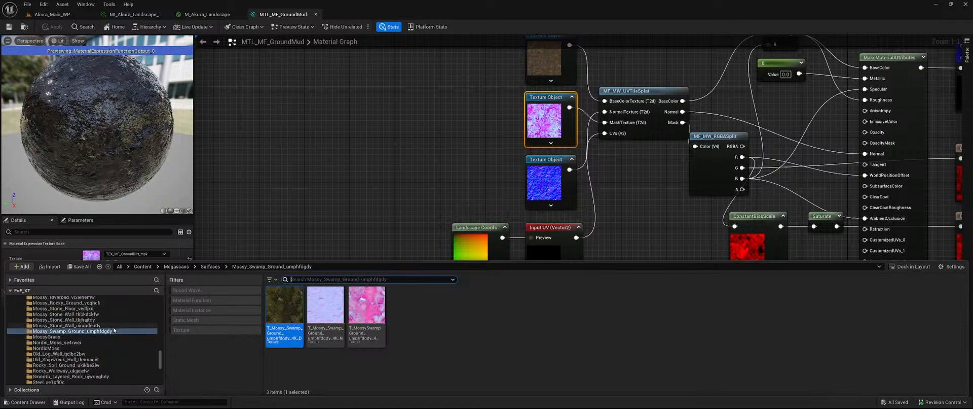
scroll(111, 327, "down", 4)
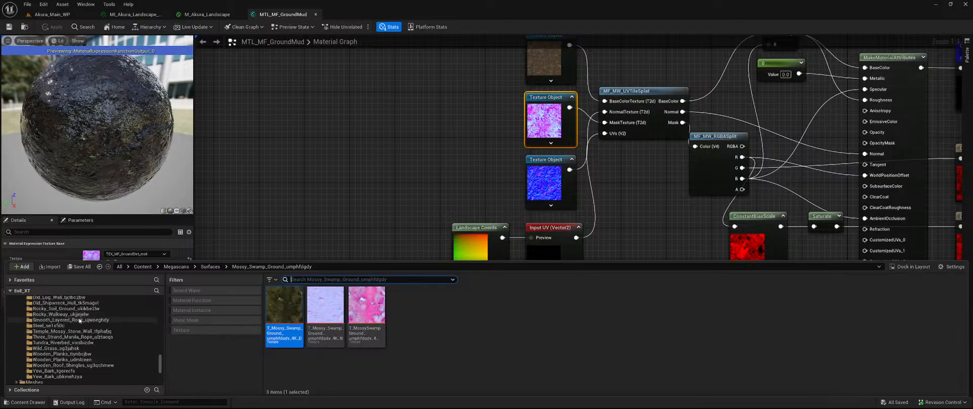
left_click(90, 343)
left_click(319, 348)
left_click(408, 315, "shift")
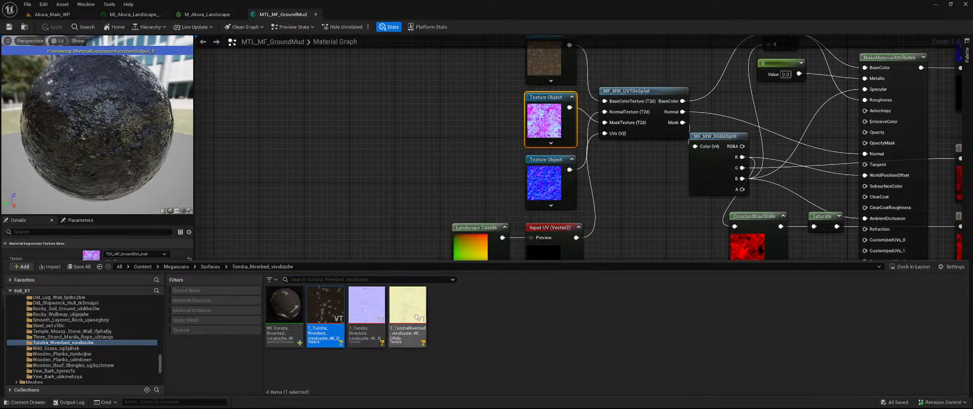
right_click(416, 324)
mouse_move(487, 302)
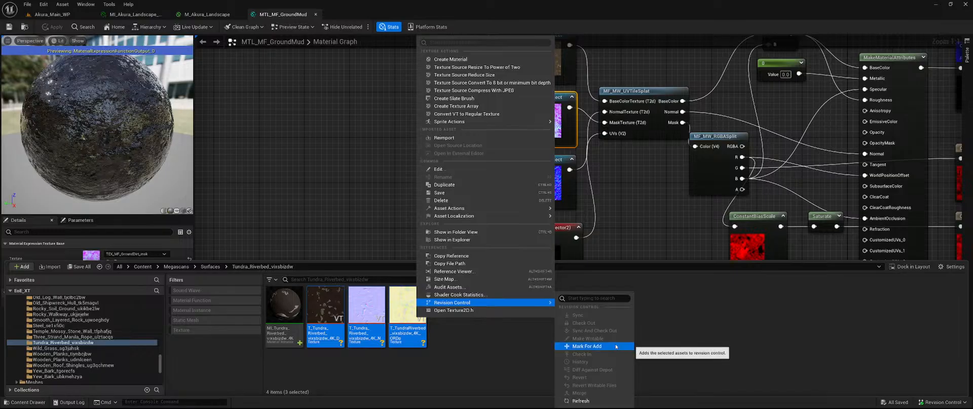
left_click(588, 345)
Delete the Tundra Riverbed material instance, keeping its three textures
left_click(292, 312)
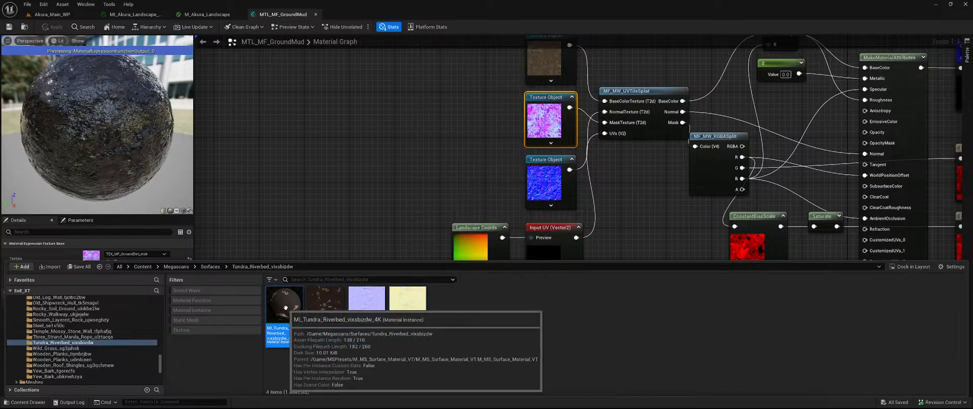
key("Delete")
left_click(451, 322)
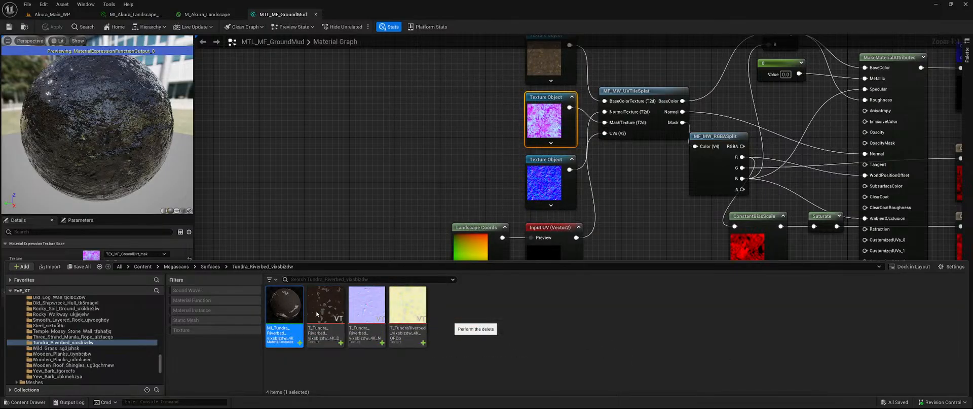
Convert the three Tundra Riverbed virtual textures to regular textures, applying a texture size threshold of 8192
left_click(288, 310)
left_click(374, 307, "shift")
right_click(376, 305)
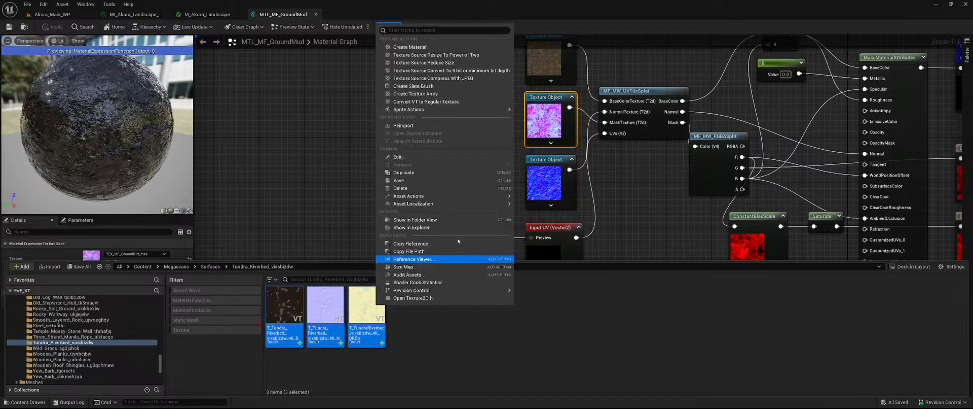
left_click(426, 101)
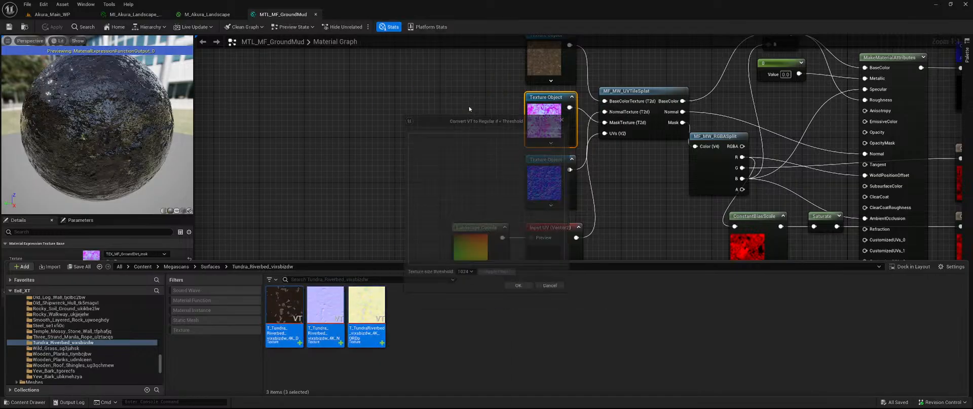
left_click(463, 276)
left_click(464, 380)
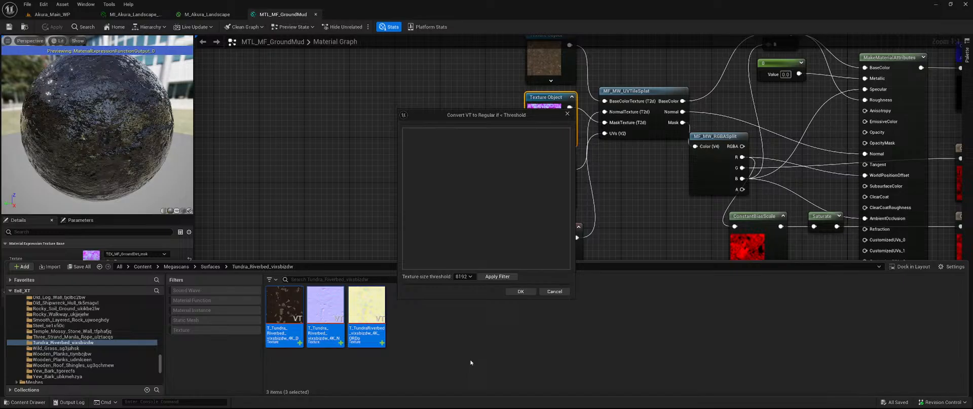
left_click(490, 276)
left_click(520, 290)
Convert the three Tundra Riverbed texture sources to 8 bit or minimum bit depth and compress them with JPEG
right_click(337, 330)
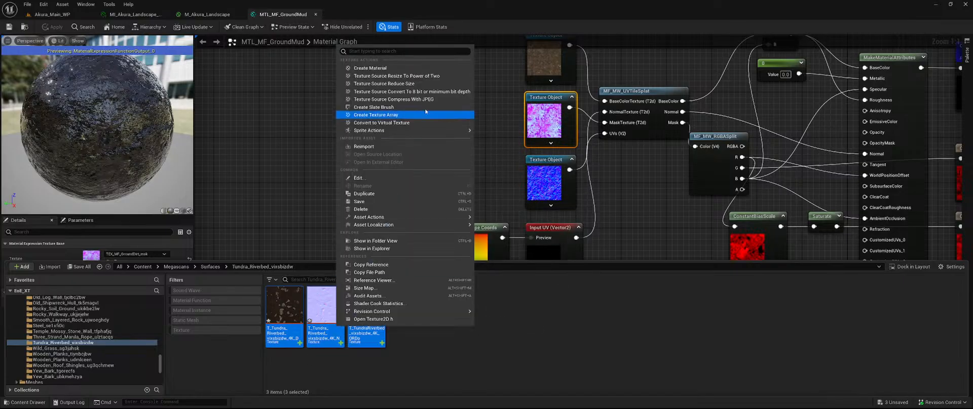
left_click(428, 92)
left_click(642, 309)
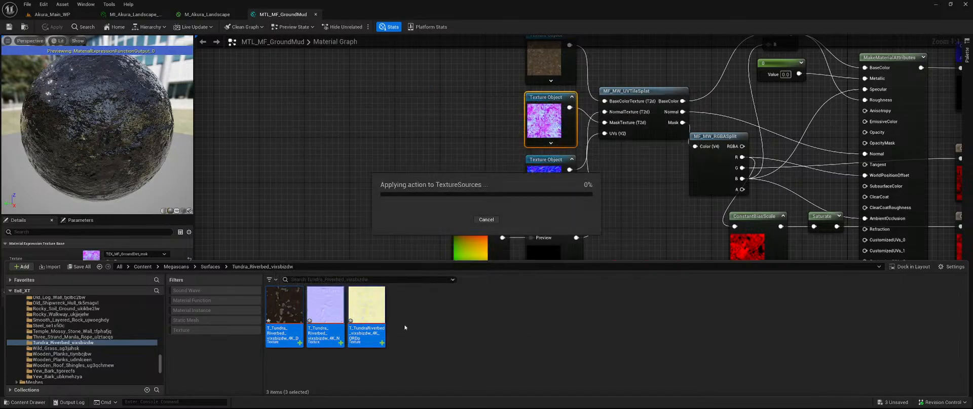
right_click(320, 318)
left_click(391, 96)
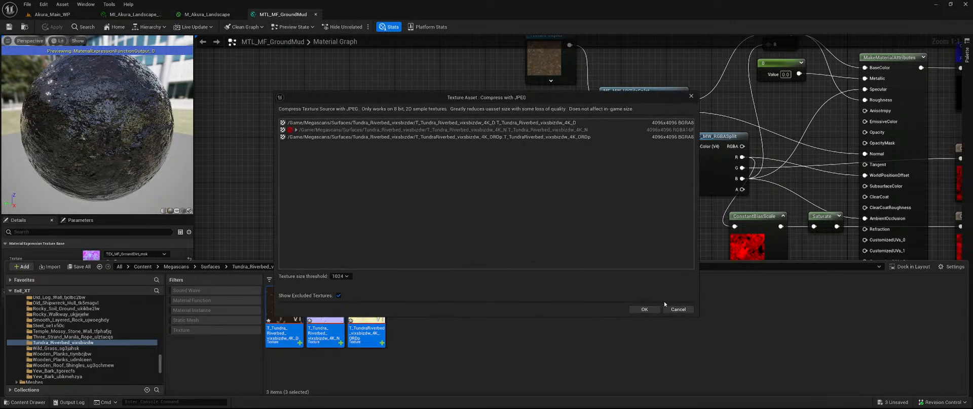
left_click(645, 309)
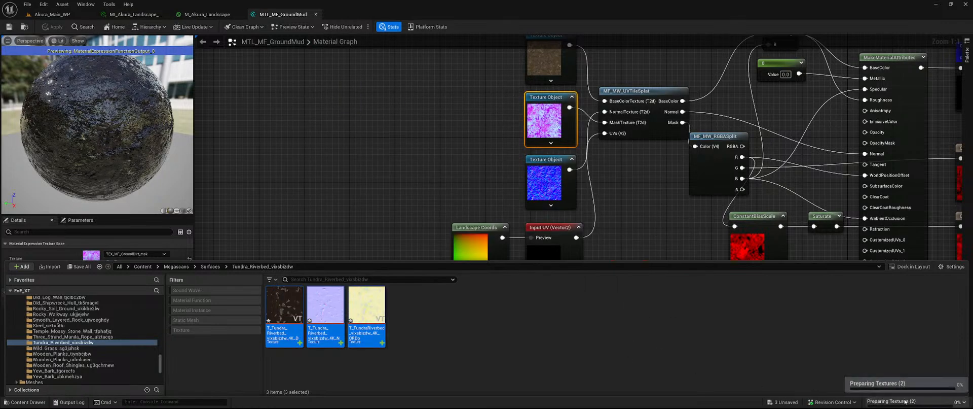
Save the three converted Tundra Riverbed textures
key("ctrl+space")
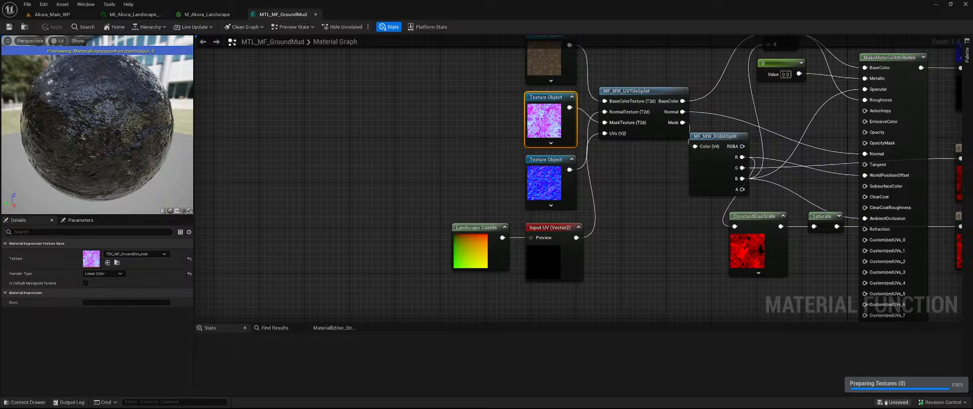
left_click(542, 288)
key("ctrl+space")
Export the Tundra Riverbed ORDp texture as a PNG into the LandscapeTextures folder
right_click(362, 314)
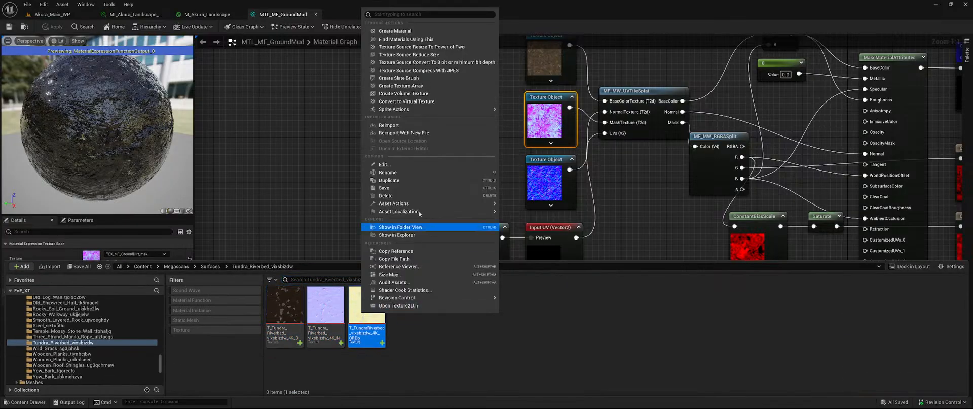
mouse_move(394, 203)
left_click(531, 248)
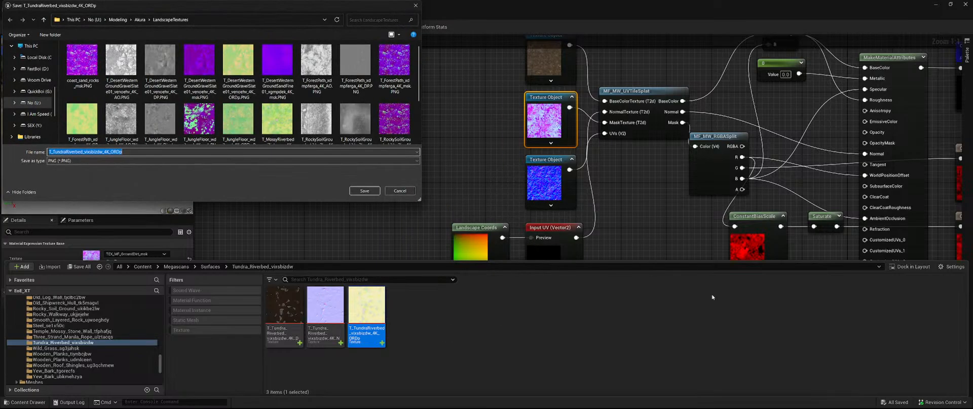
left_click(369, 193)
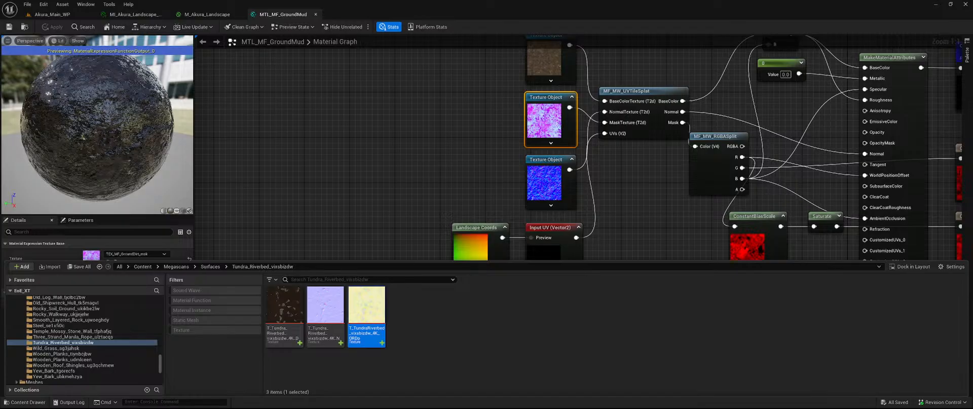
mouse_move(430, 145)
right_mouse_down()
mouse_move(432, 135)
mouse_move(423, 145)
right_mouse_up()
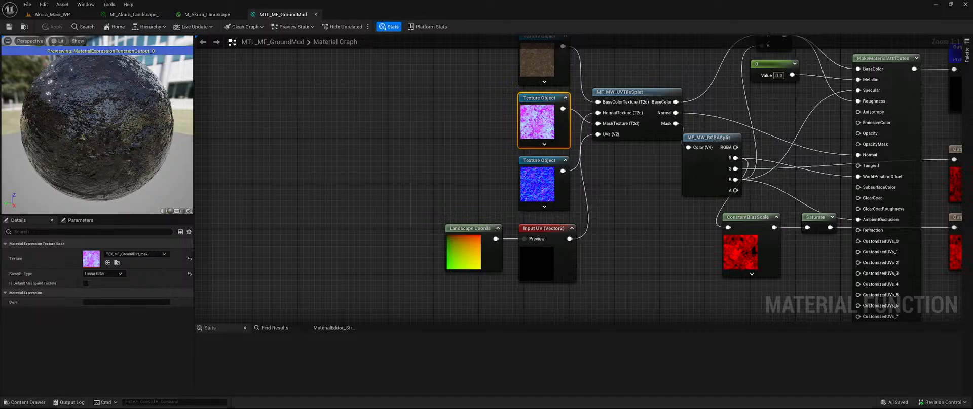
Switch to GIMP and extract the RGB Red component of the Mossy Riverbed ORDp image
left_click_drag(512, 0, 456, 1)
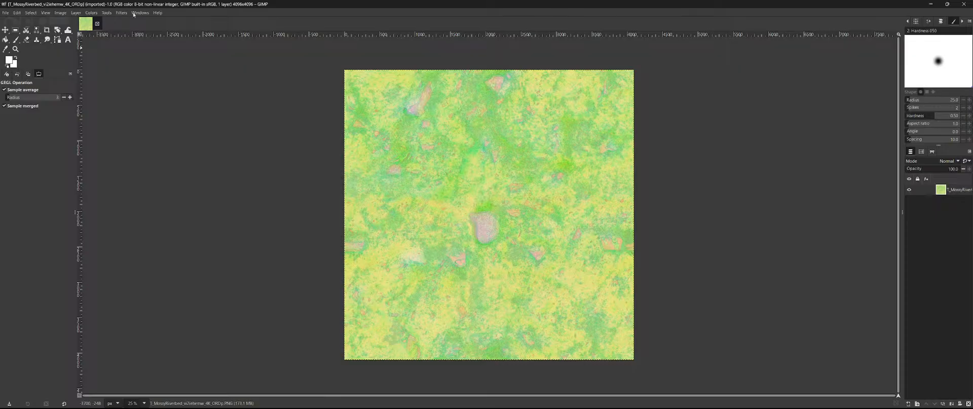
left_click(121, 13)
mouse_move(91, 12)
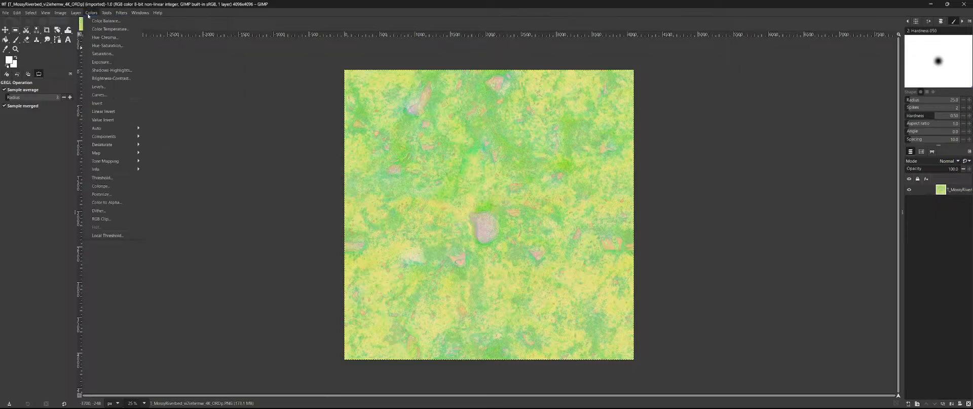
mouse_move(109, 137)
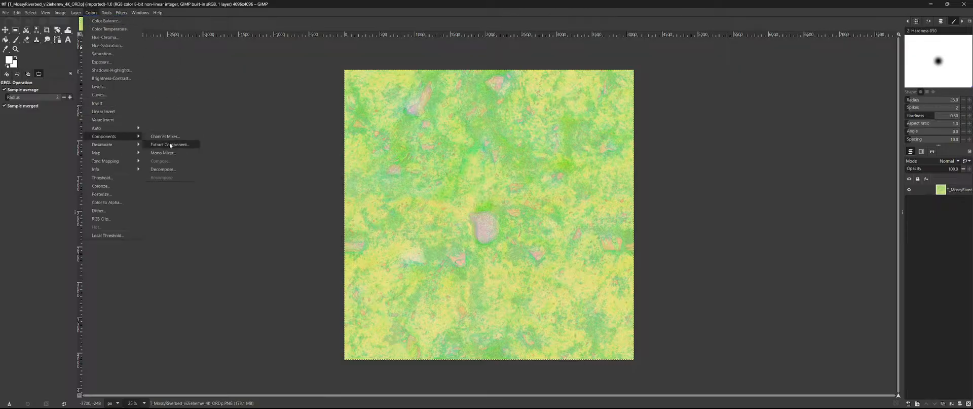
left_click(168, 145)
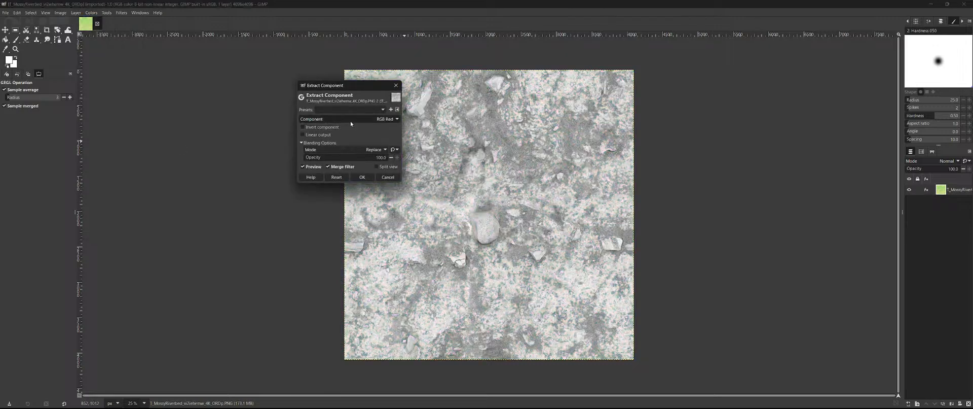
left_click(363, 175)
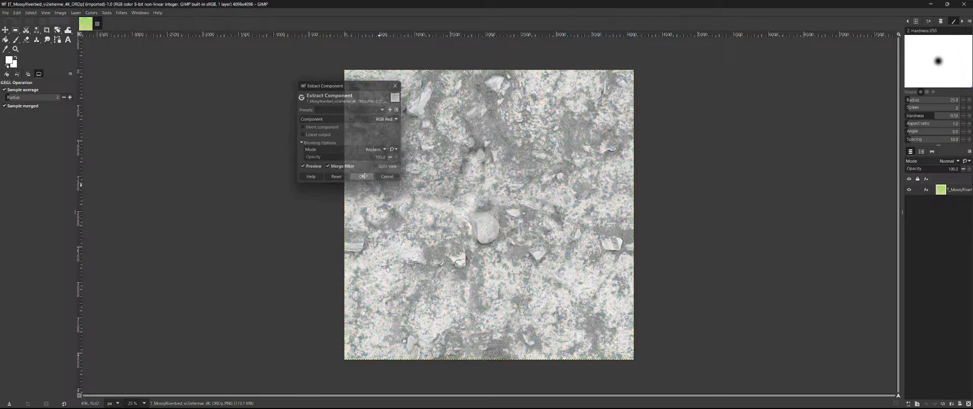
Export the extracted Mossy Riverbed channel as a PNG into LandscapeTextures, ending the file name in 4K_AO instead of 4K_ORDp
left_click(7, 13)
left_click(41, 105)
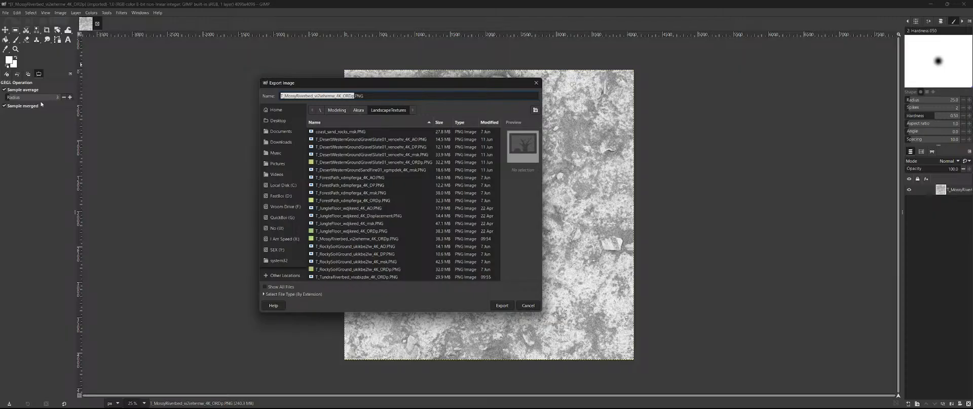
key("Right")
key("BackSpace")
key("BackSpace")
key("BackSpace")
key("BackSpace")
type("AO")
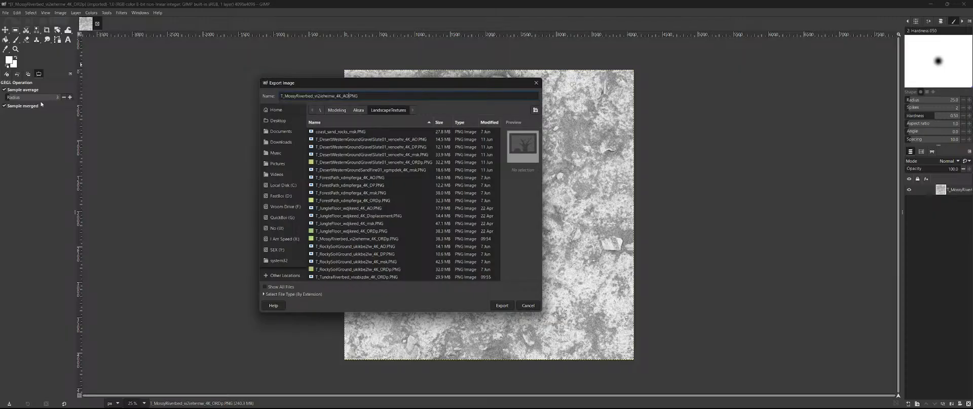
key("Return")
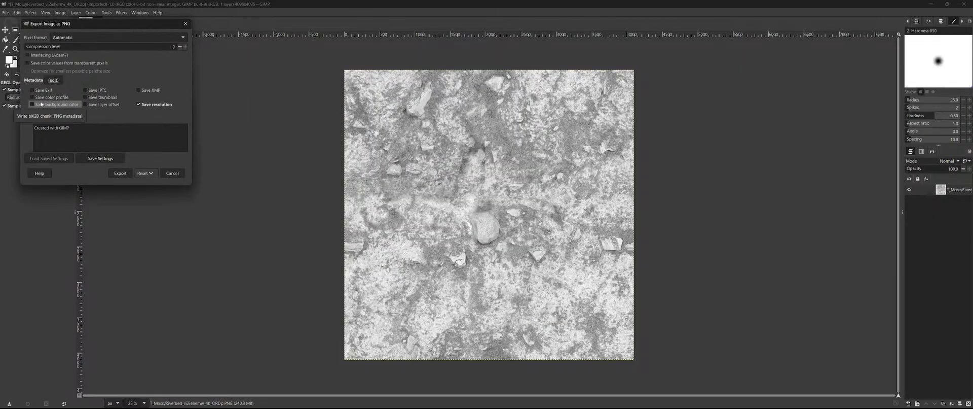
key("Return")
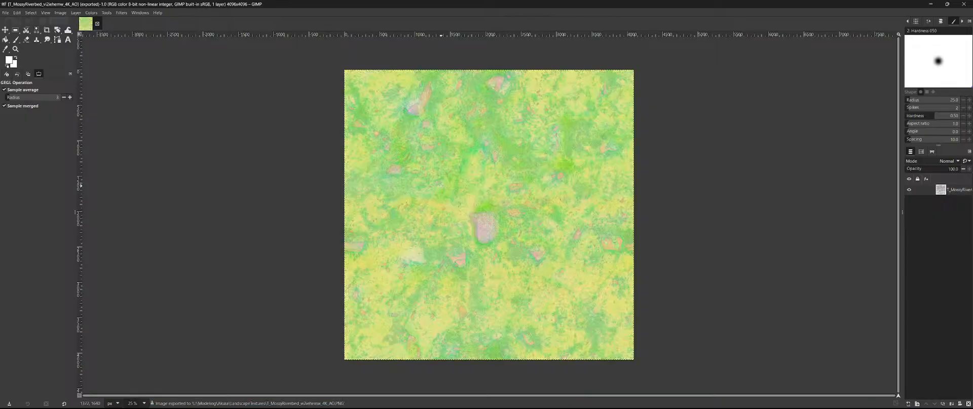
Extract the RGB Blue component of the Mossy Riverbed ORDp image
left_click(91, 12)
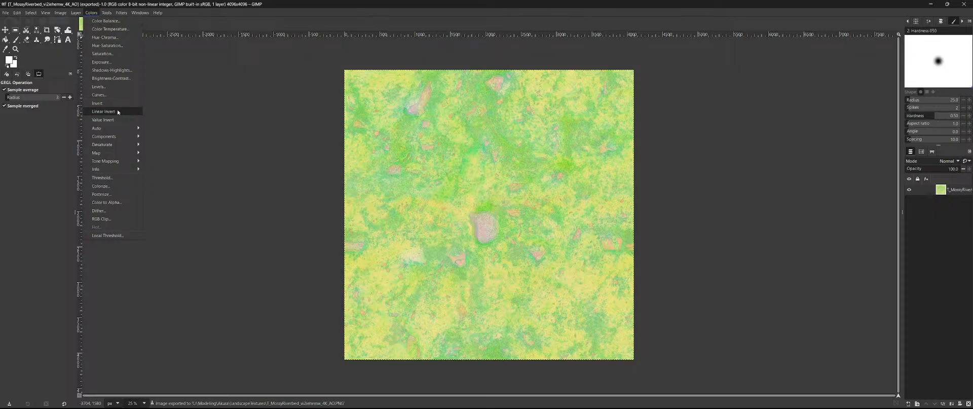
mouse_move(123, 140)
left_click(191, 145)
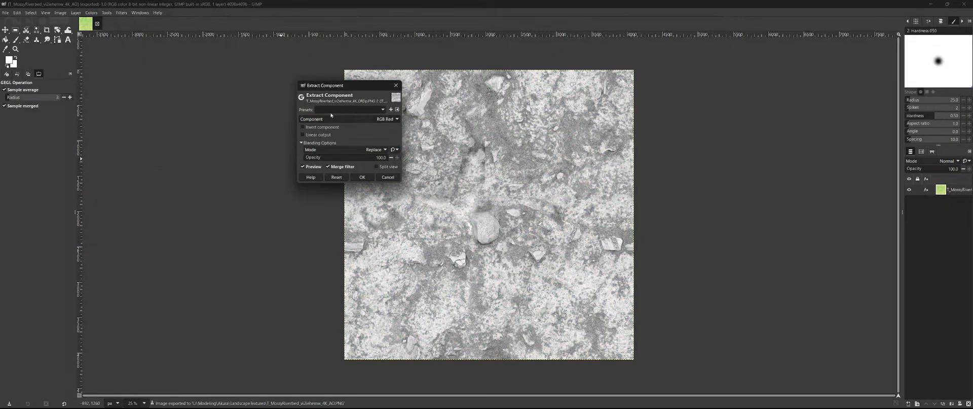
left_click(339, 118)
left_click(342, 142)
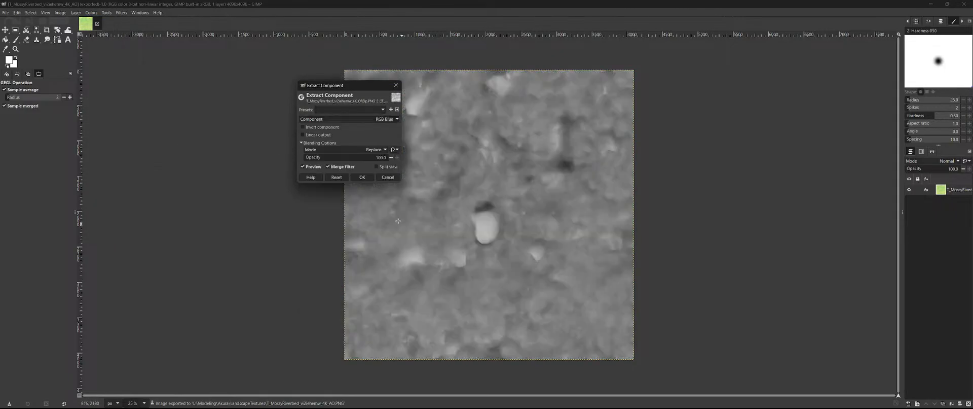
left_click(362, 180)
Export the extracted Mossy Riverbed blue channel as a PNG into LandscapeTextures, ending the file name in 4K_DP
left_click(6, 13)
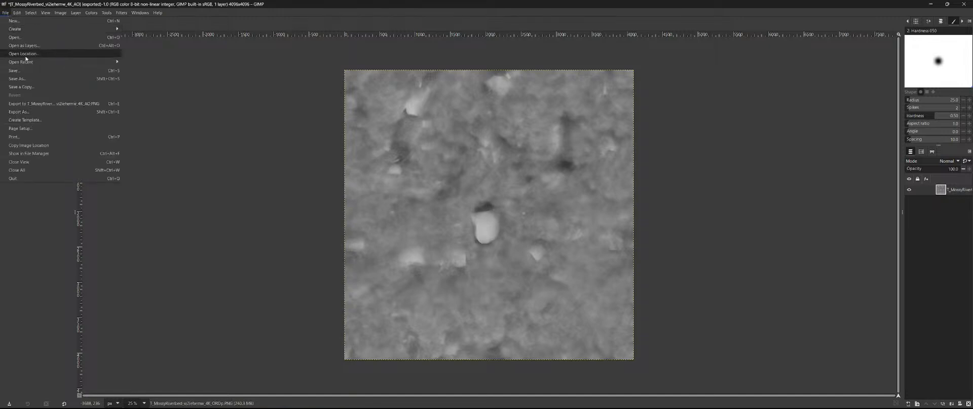
left_click(45, 108)
key("Right")
key("BackSpace")
key("BackSpace")
type("DP")
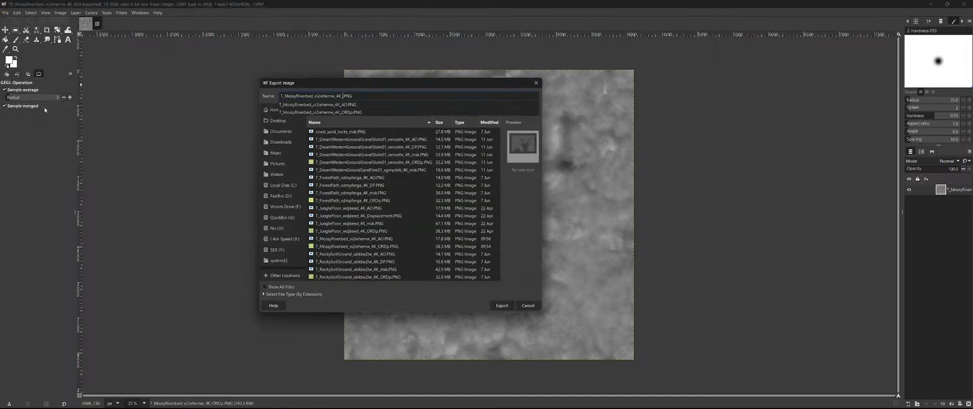
key("Return")
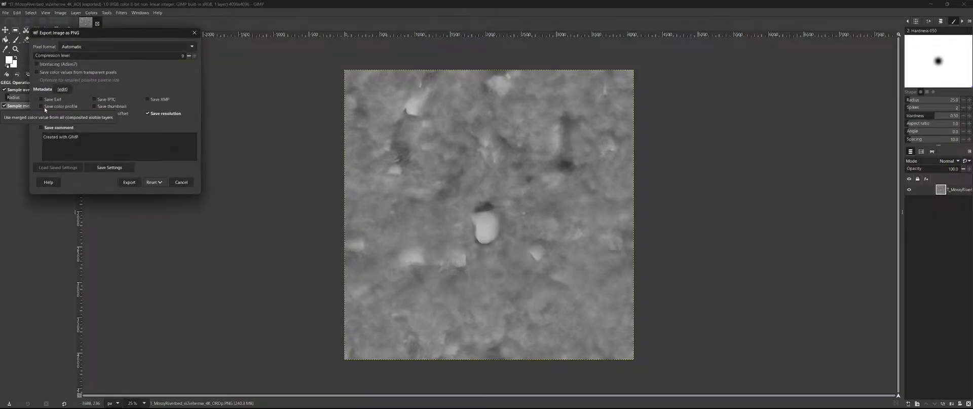
key("Return")
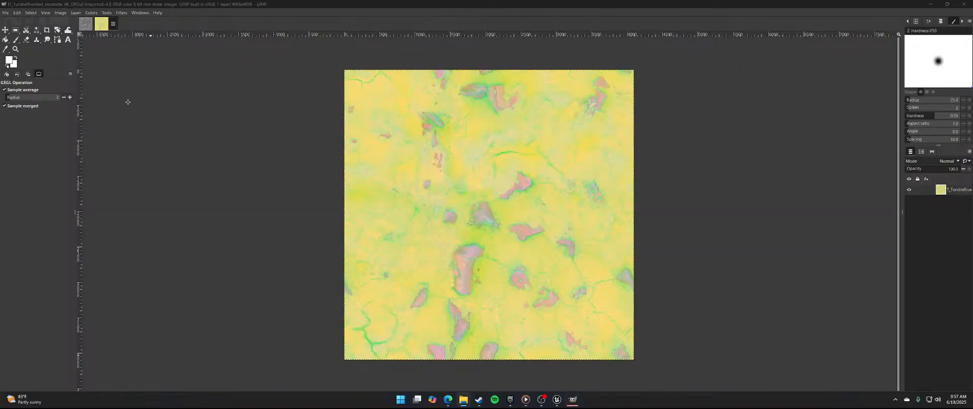
Extract the RGB Red component of the Tundra Riverbed ORDp image
left_click(91, 12)
mouse_move(132, 136)
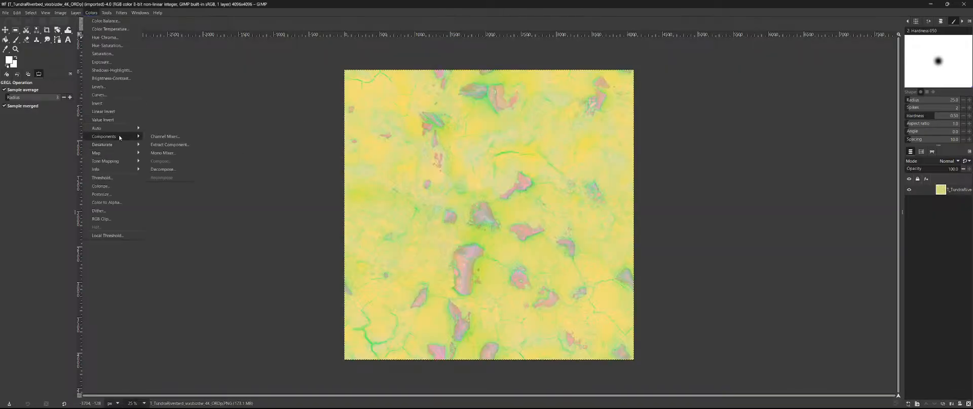
left_click(177, 145)
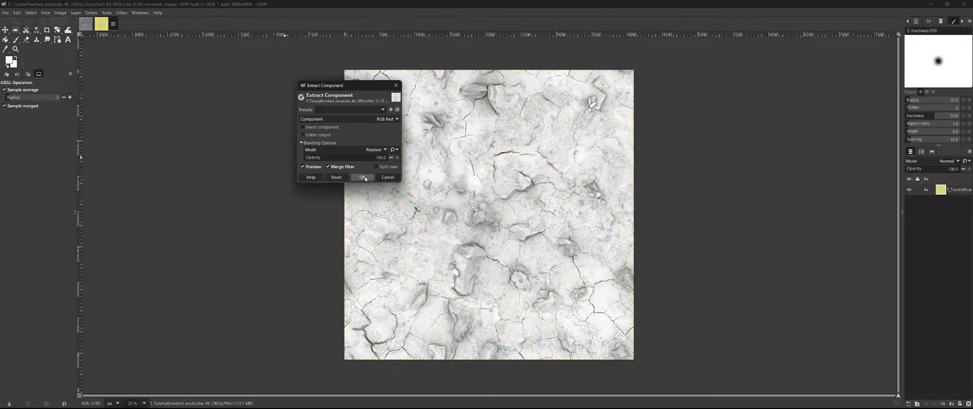
left_click(363, 177)
Export the extracted Tundra Riverbed red channel as a PNG into LandscapeTextures, ending the file name in 4K_AO instead of 4K_ORDp
left_click(3, 12)
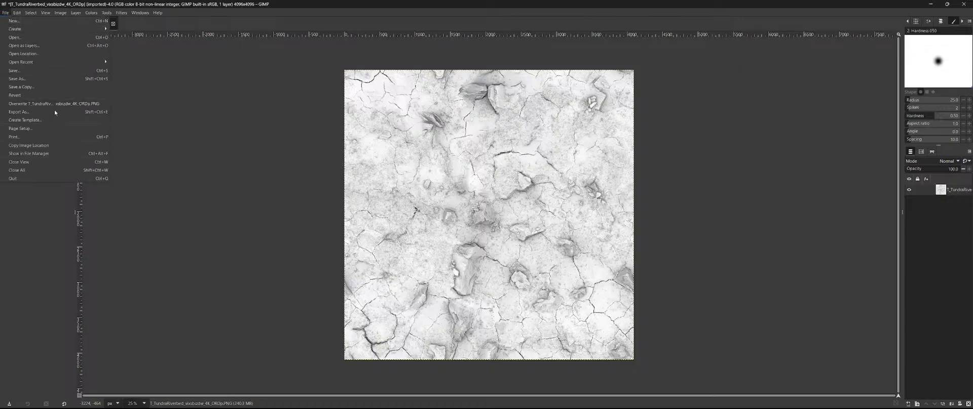
left_click(54, 109)
key("Right")
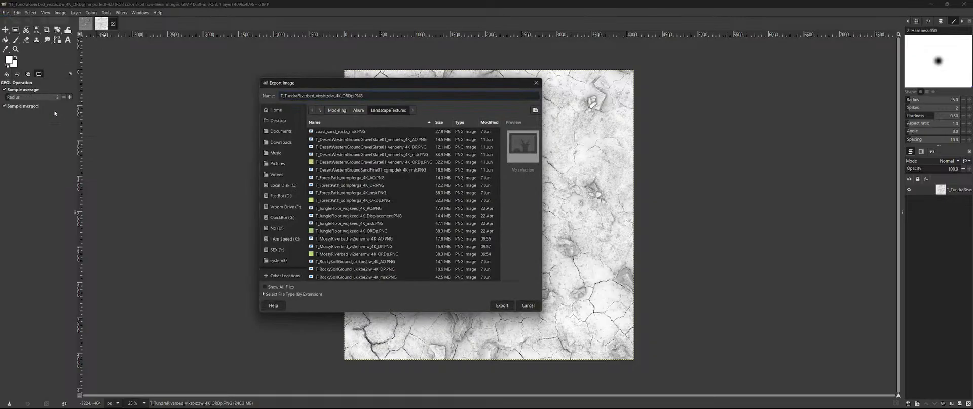
key("BackSpace")
key("BackSpace")
key("BackSpace")
key("BackSpace")
type("AO")
key("Return")
key("Return")
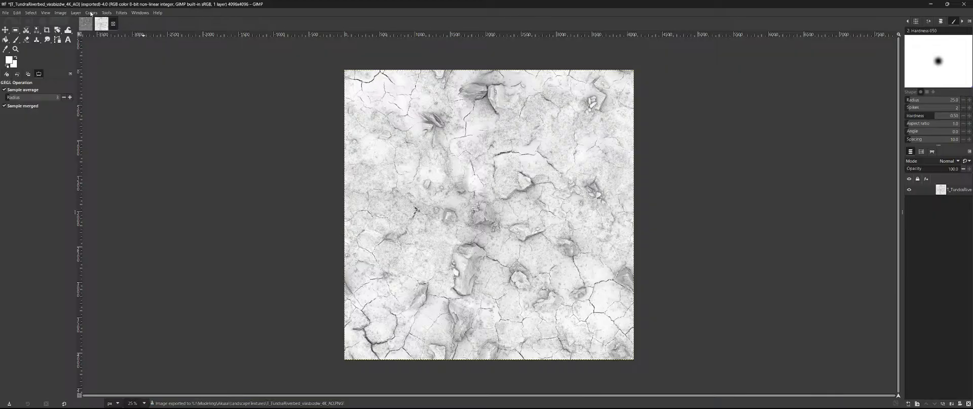
left_click(91, 14)
mouse_move(133, 136)
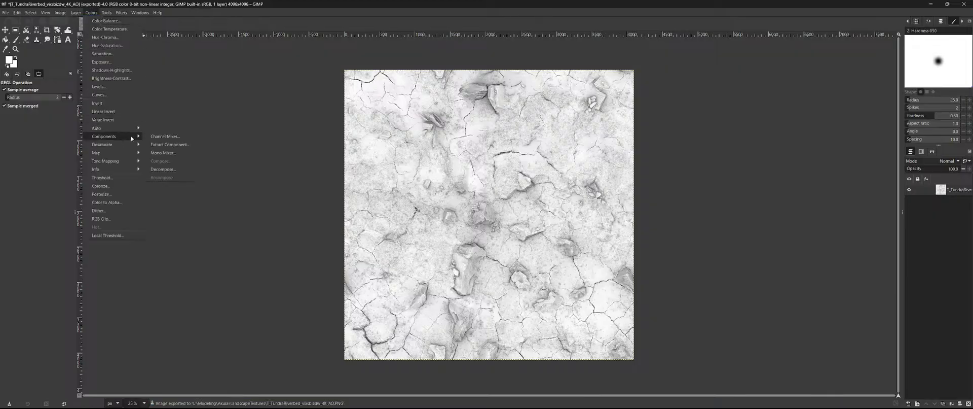
left_click(156, 145)
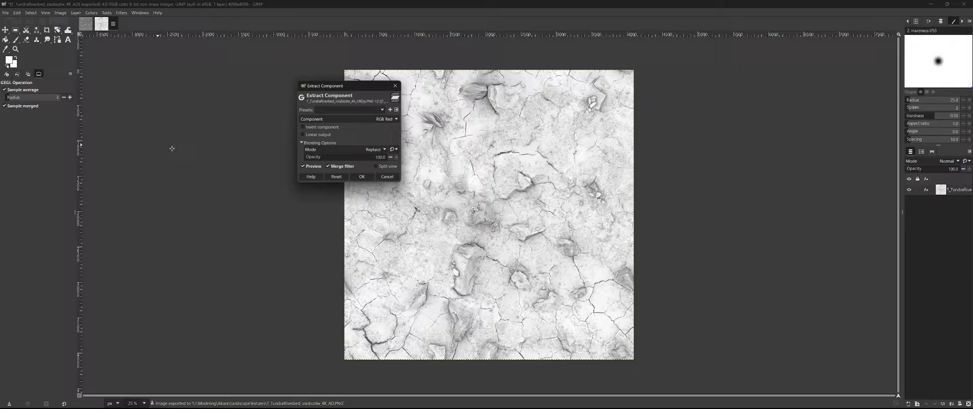
left_click(387, 177)
Undo the red extraction on the Tundra Riverbed image and extract its RGB Blue component with the Replace blending mode
left_click(121, 13)
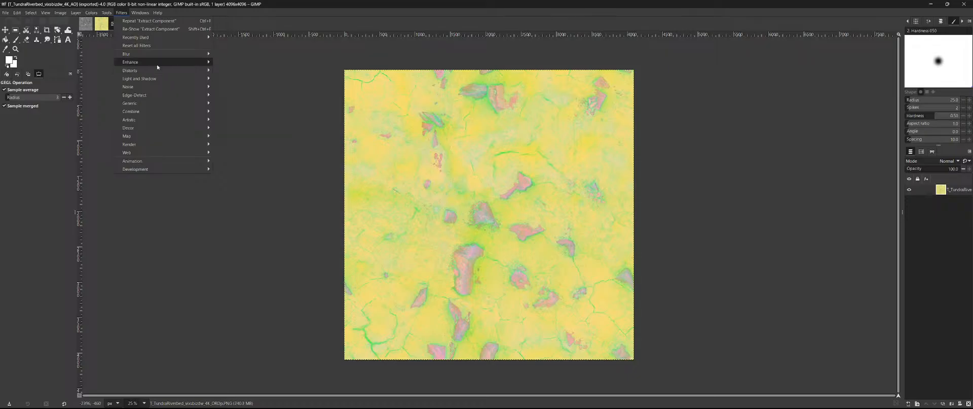
mouse_move(91, 12)
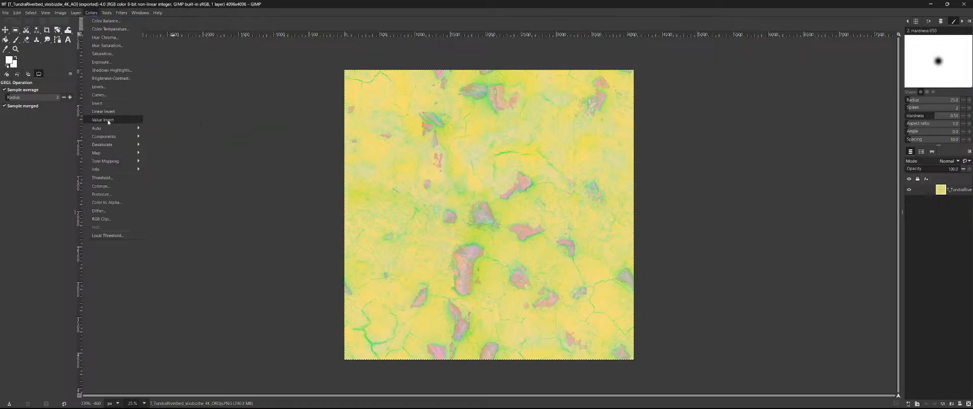
mouse_move(111, 137)
left_click(177, 145)
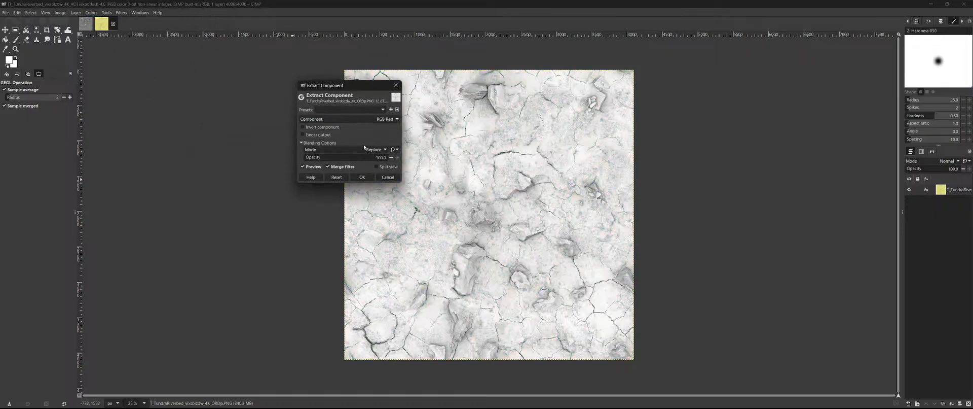
left_click(364, 148)
left_click(376, 137)
left_click(361, 119)
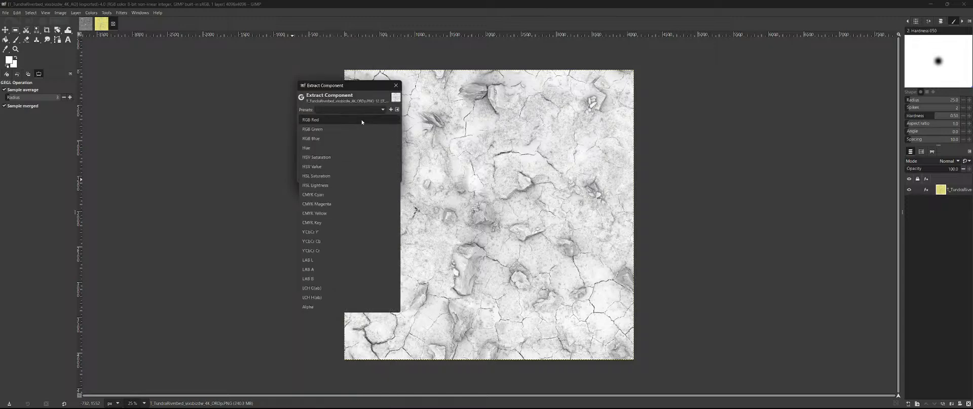
left_click(351, 147)
left_click(366, 177)
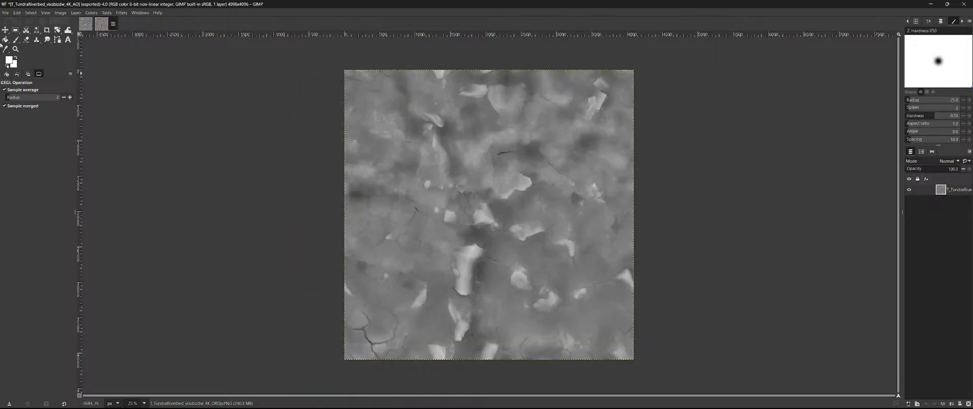
Export the extracted Tundra Riverbed blue channel as a PNG into LandscapeTextures, ending the file name in 4K_DP instead of 4K_AO
left_click(7, 14)
left_click(36, 112)
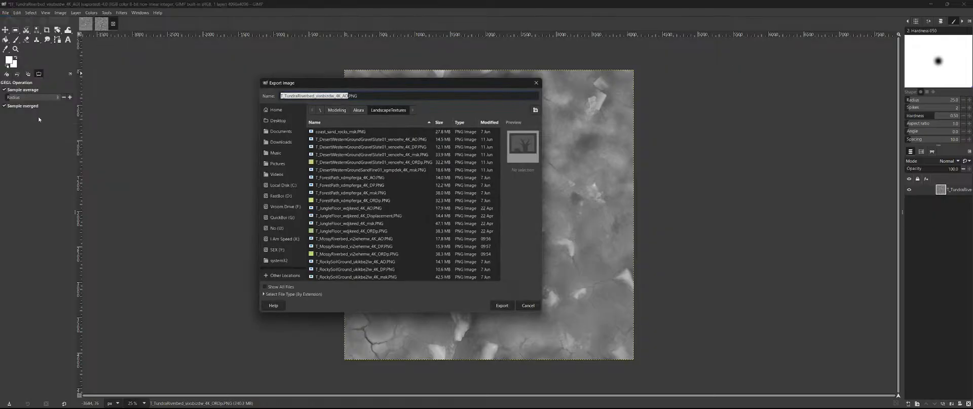
key("Right")
key("BackSpace")
key("BackSpace")
type("DP")
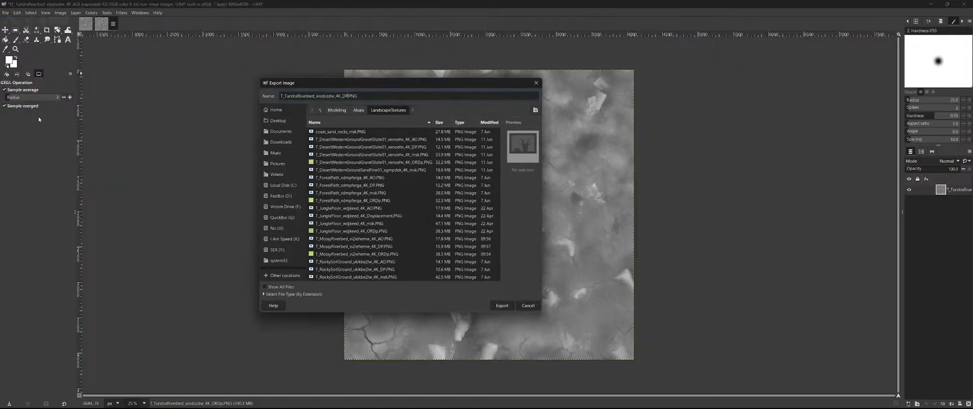
key("Return")
key("Return")
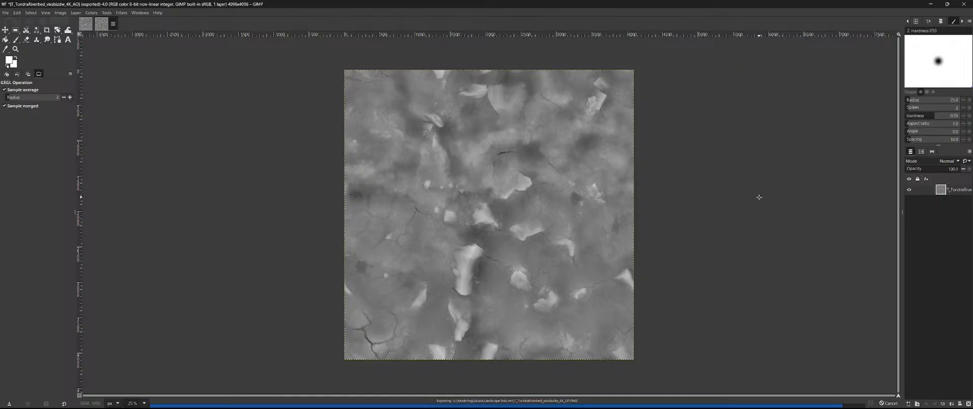
Quit GIMP, discarding the unsaved changes, and switch to Unreal Editor with the content drawer open
left_click(964, 4)
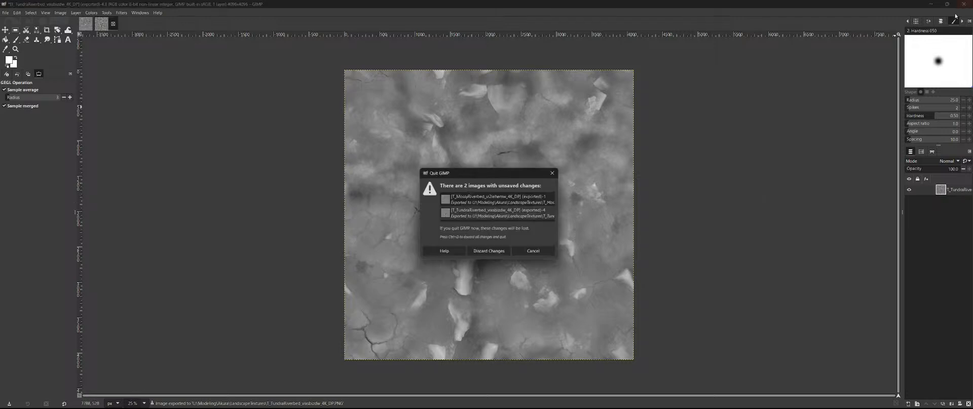
left_click(491, 250)
right_click_drag(431, 152, 413, 194)
key("ctrl+space")
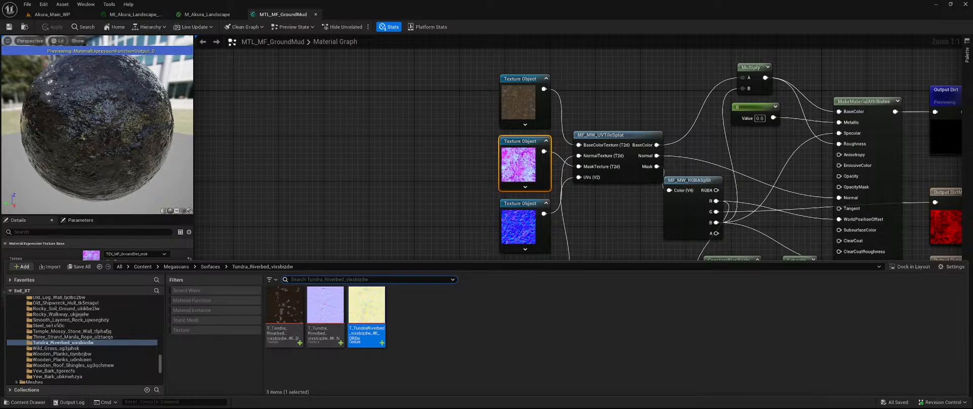
Switch to Easy Channel Packing and pack the Mossy Riverbed textures into the R, G and B outputs, with DP in R and AO in B
left_click_drag(266, 0, 231, 45)
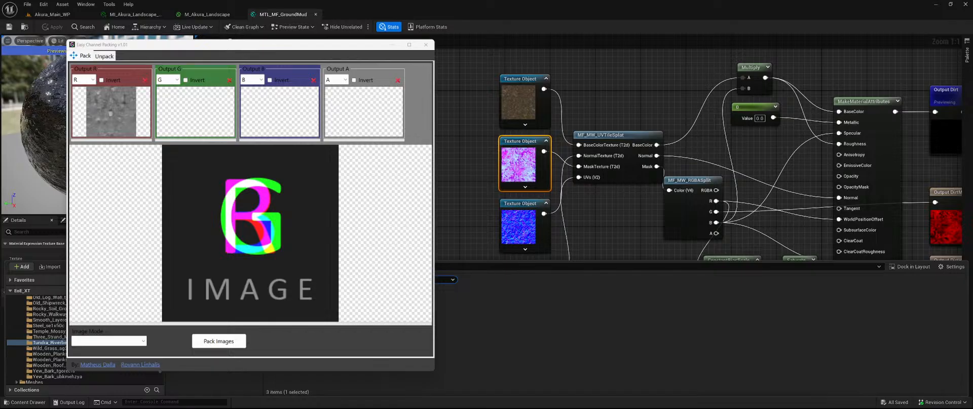
left_click_drag(313, 109, 276, 115)
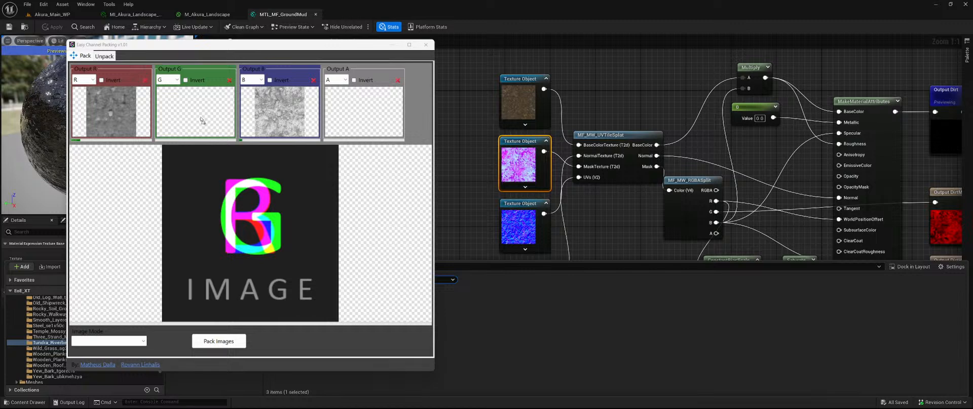
left_click_drag(201, 118, 201, 118)
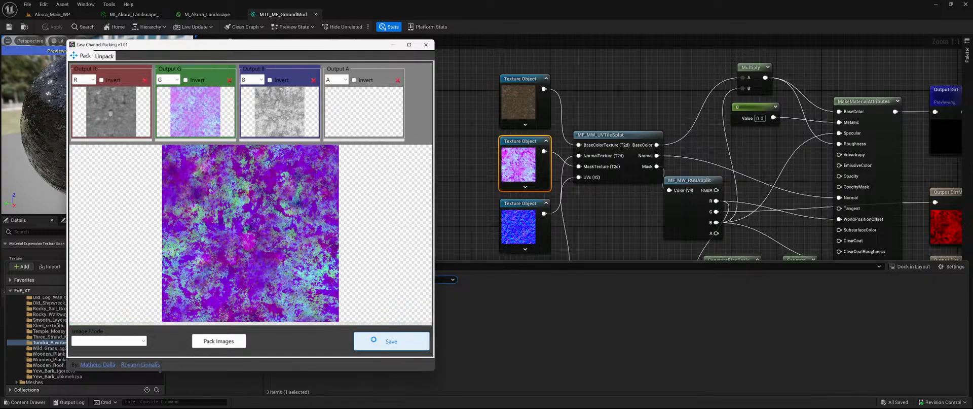
Start saving the packed image and browse to the Modeling > Akura > LandscapeTextures folder on the U: drive
left_click(374, 340)
scroll(100, 165, "down", 5)
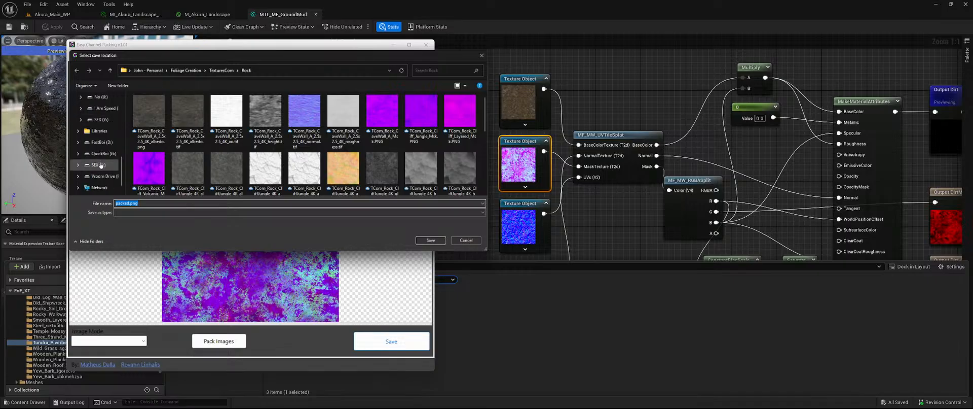
left_click(98, 97)
double_click(305, 109)
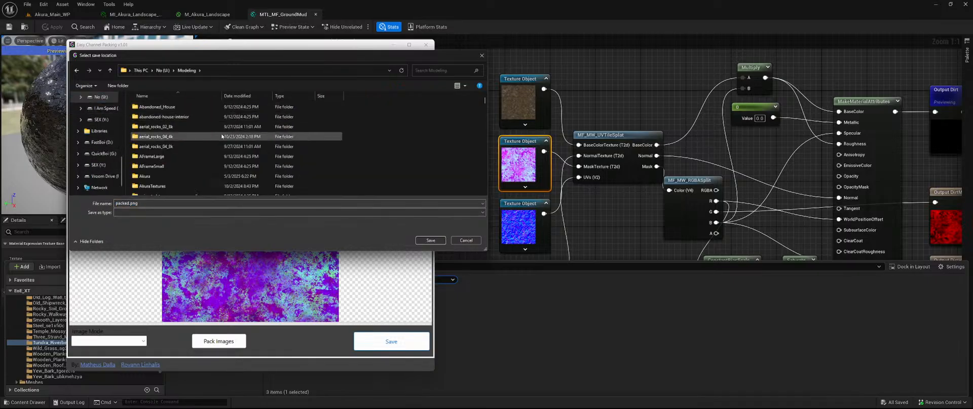
double_click(187, 176)
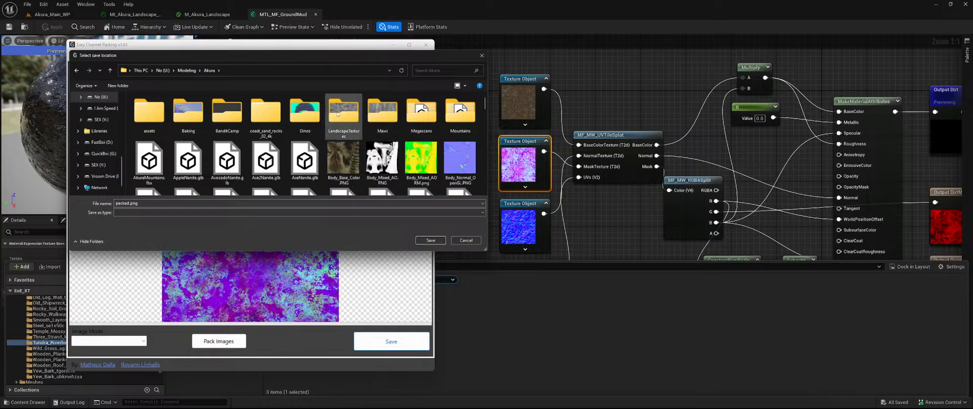
double_click(343, 111)
scroll(329, 147, "down", 1)
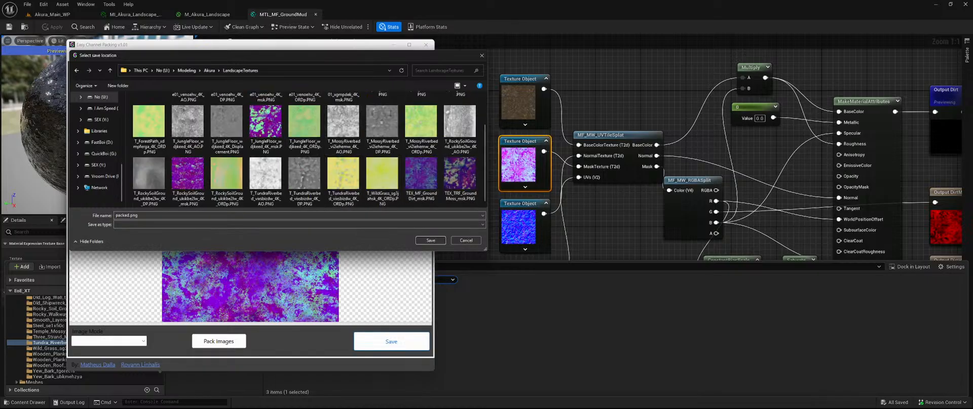
scroll(355, 165, "up", 1)
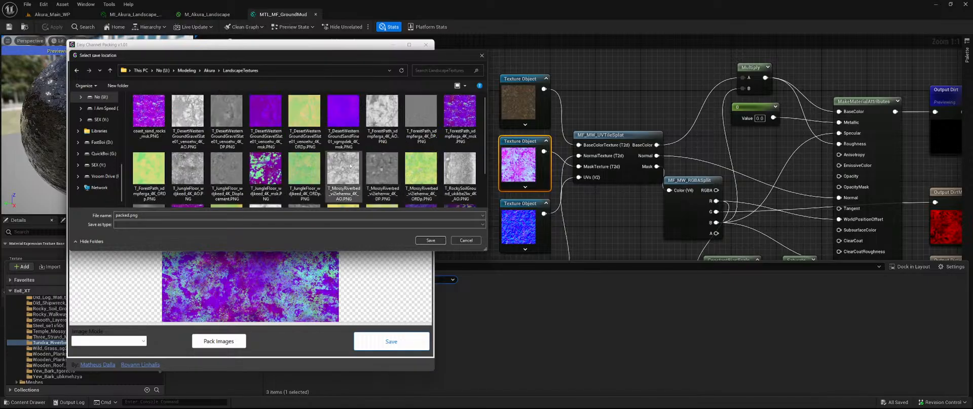
Save the packed Mossy Riverbed image as a PNG, reusing the ORDp file name with its ending changed to 4K_msk
left_click(405, 163)
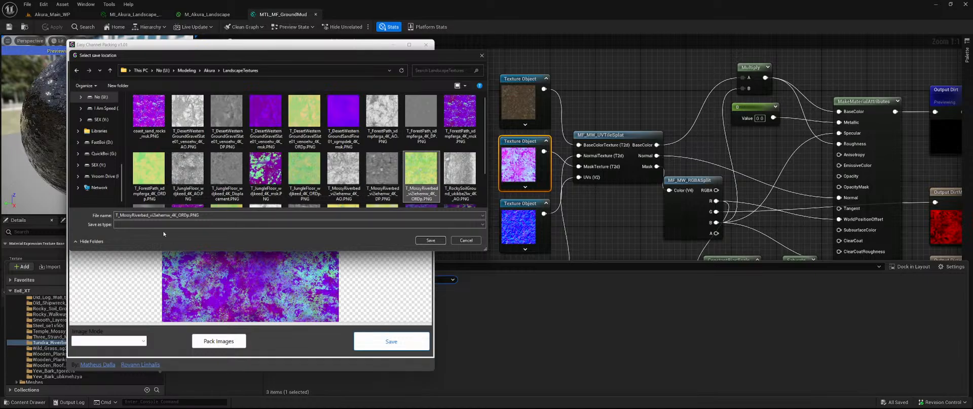
left_click(217, 212)
left_click(216, 212)
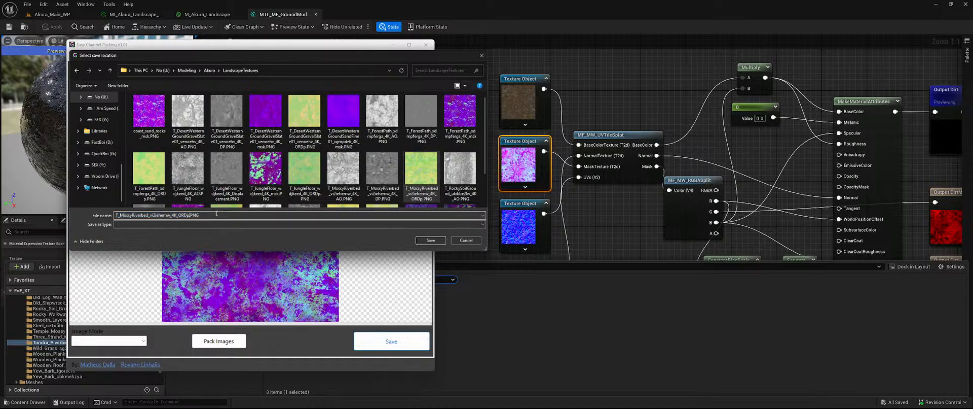
key("BackSpace")
key("BackSpace")
key("BackSpace")
key("BackSpace")
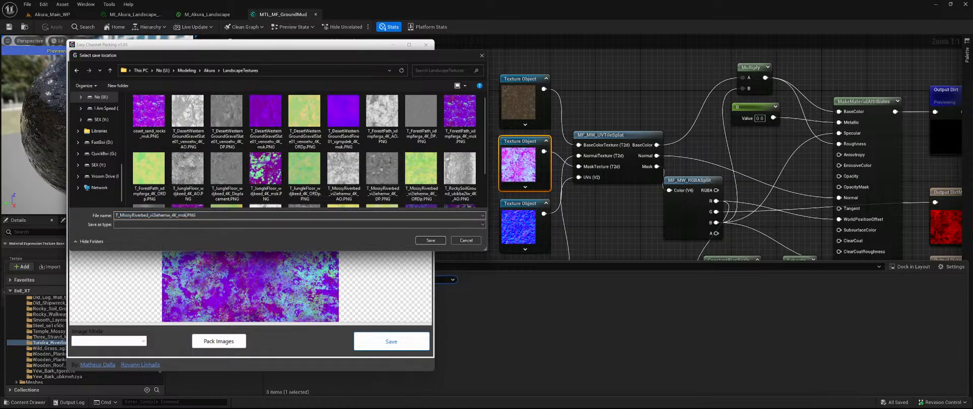
key("Return")
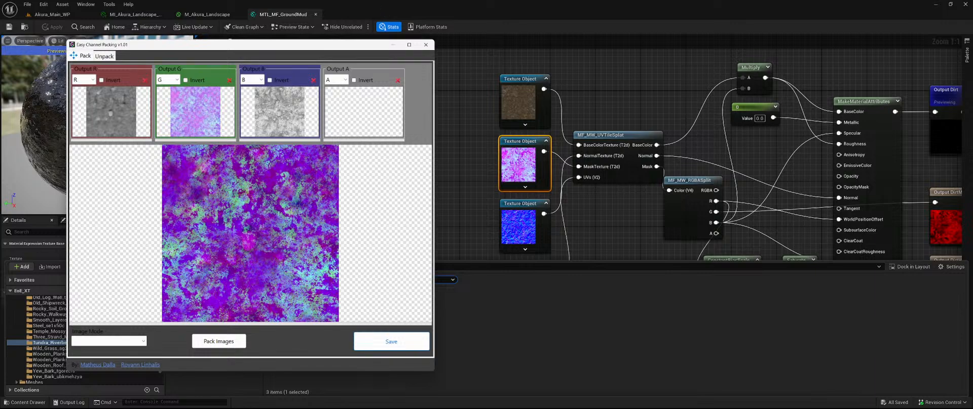
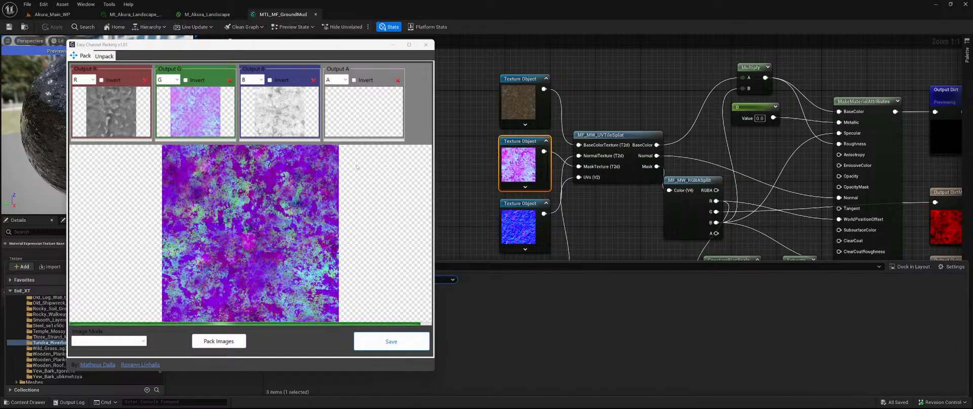
Save the packed Tundra Riverbed image into LandscapeTextures, reusing the DP file name with its ending changed to 4K_msk
left_click(356, 334)
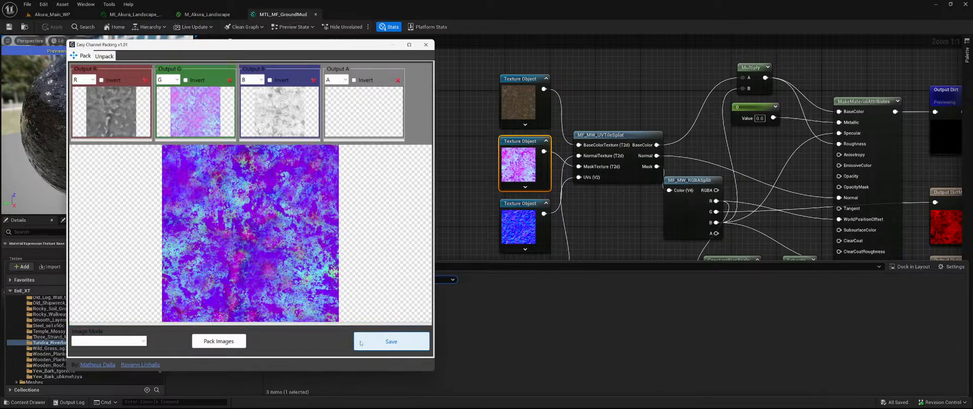
scroll(417, 173, "down", 5)
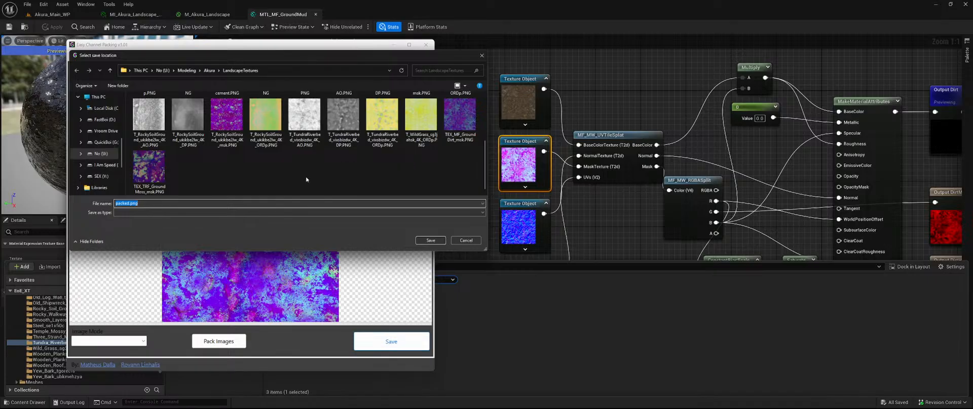
left_click(346, 126)
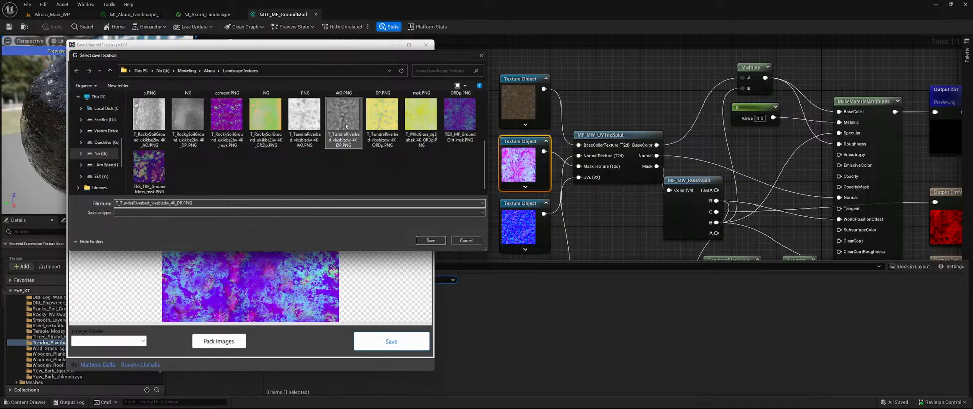
left_click(225, 203)
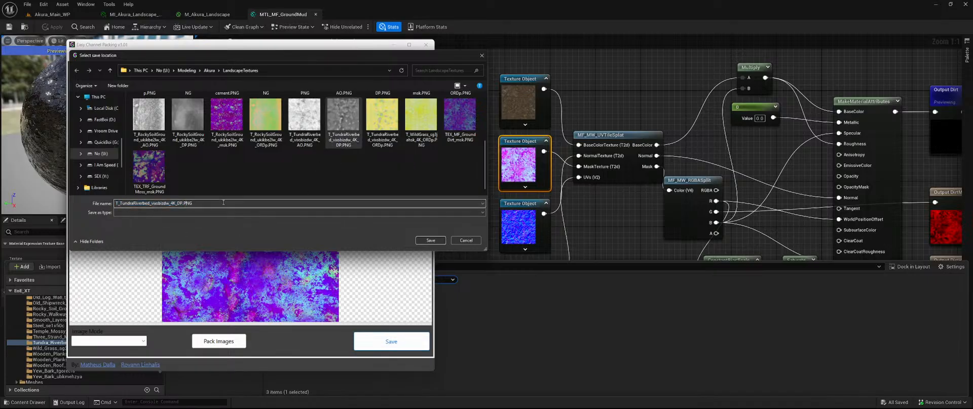
key("BackSpace")
key("BackSpace")
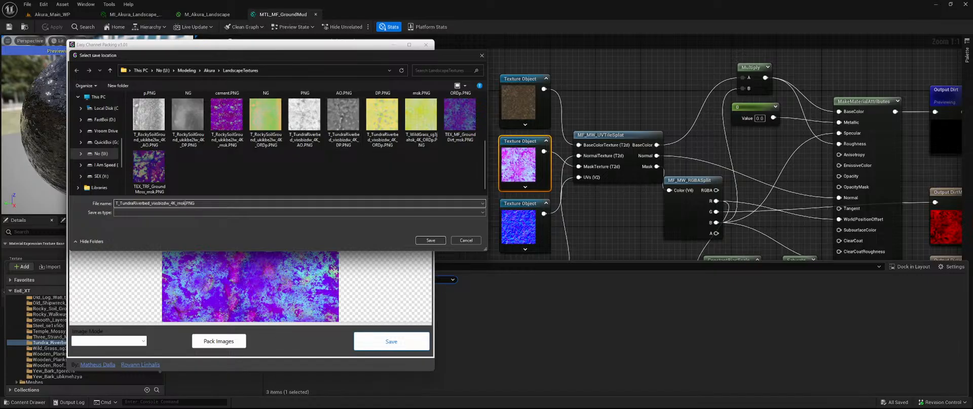
key("Return")
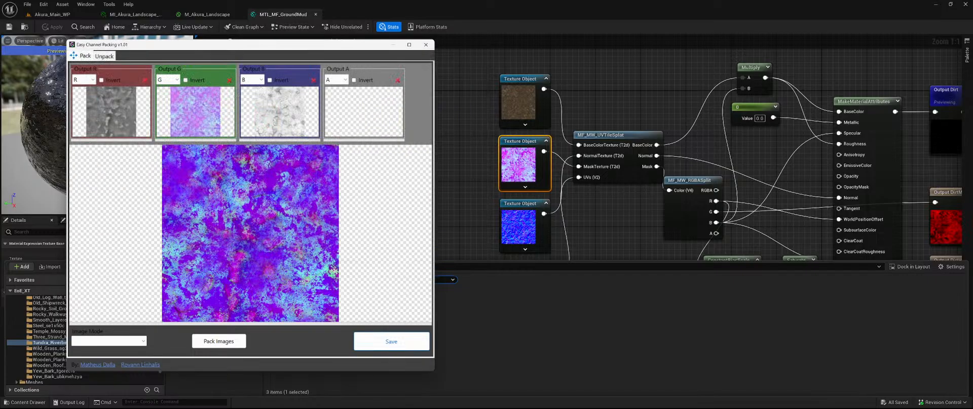
Close Easy Channel Packing and import the Tundra Riverbed 4K_msk texture into its Megascans surface folder in Unreal Editor
left_click(425, 45)
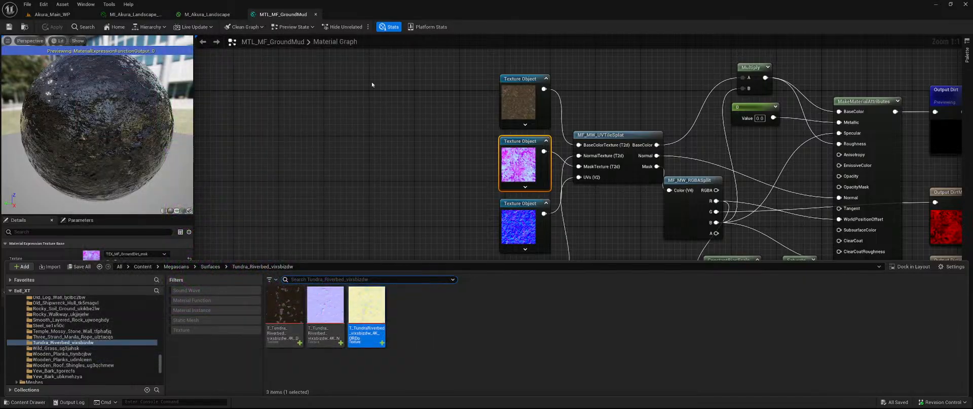
left_click(425, 303)
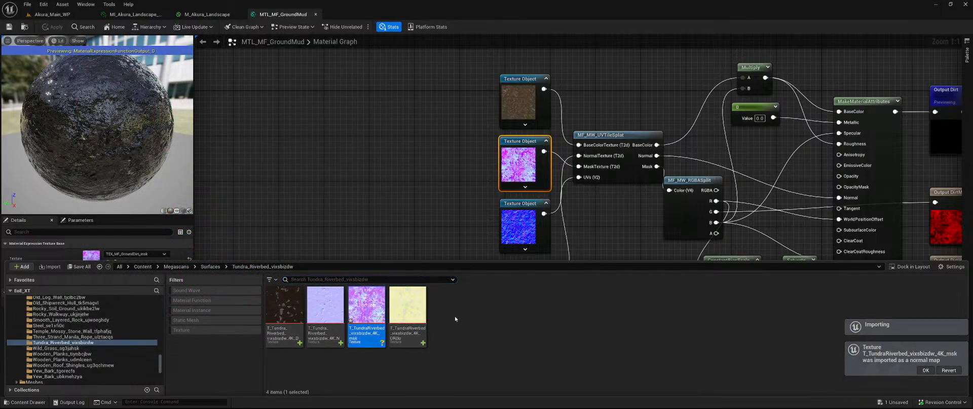
left_click_drag(404, 311, 408, 312)
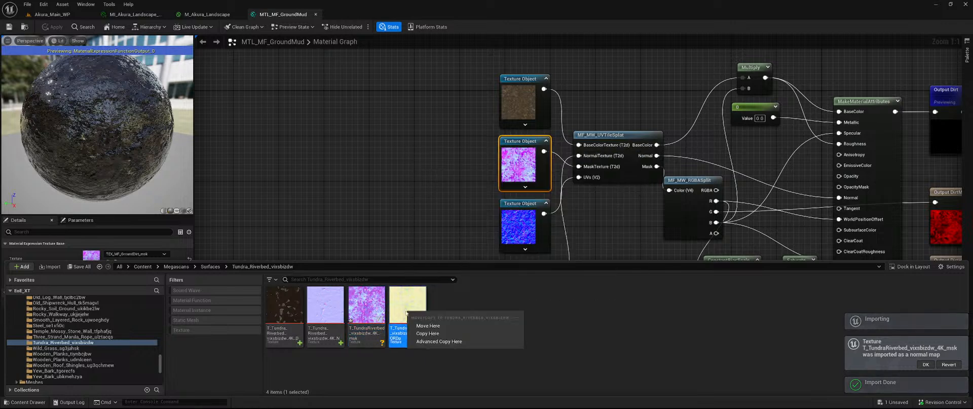
Mark the imported Tundra Riverbed mask for add in revision control and open it in the texture editor
right_click(379, 324)
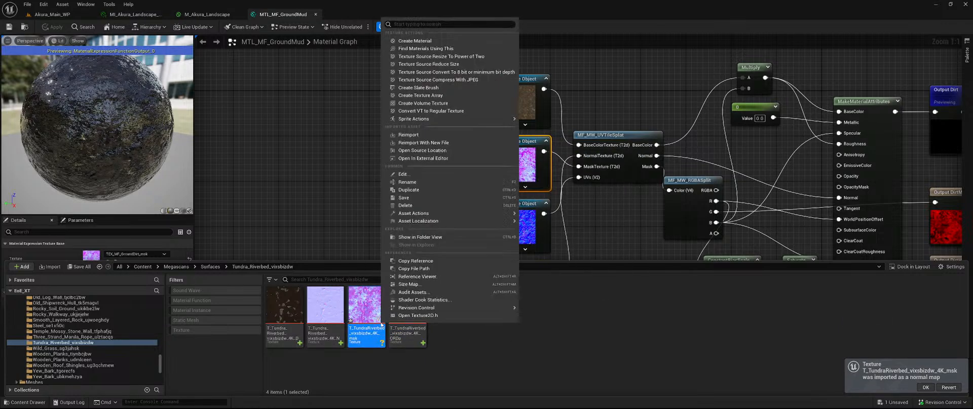
mouse_move(436, 307)
left_click(578, 346)
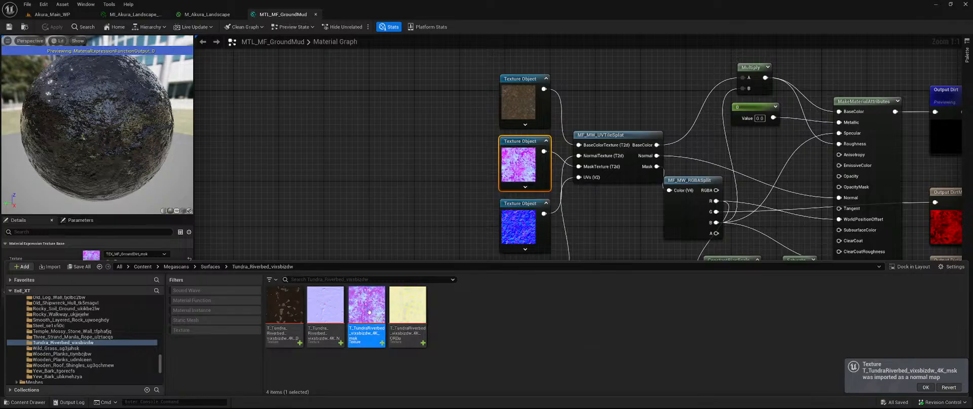
double_click(371, 315)
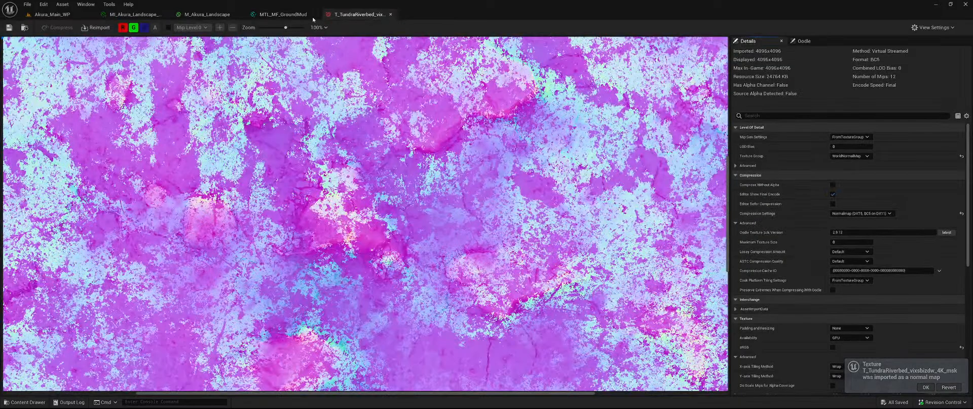
Import the Mossy Riverbed 4K_msk texture into the Mossy_Riverbed folder under Megascans > Surfaces
scroll(106, 345, "up", 3)
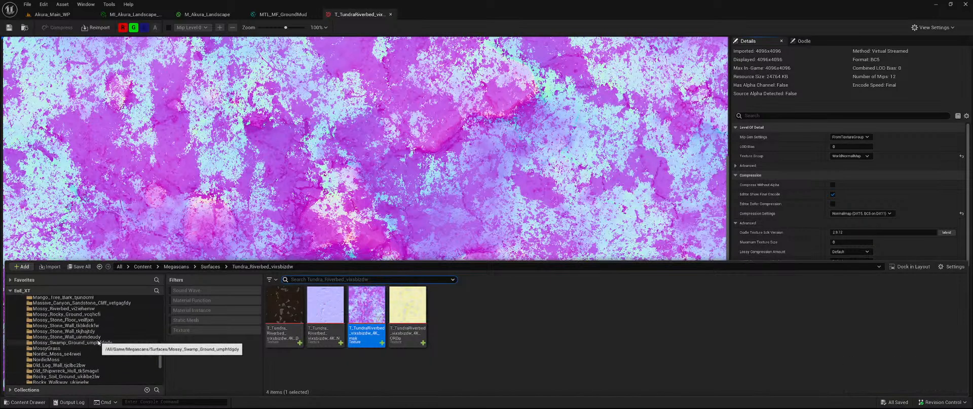
scroll(106, 338, "up", 1)
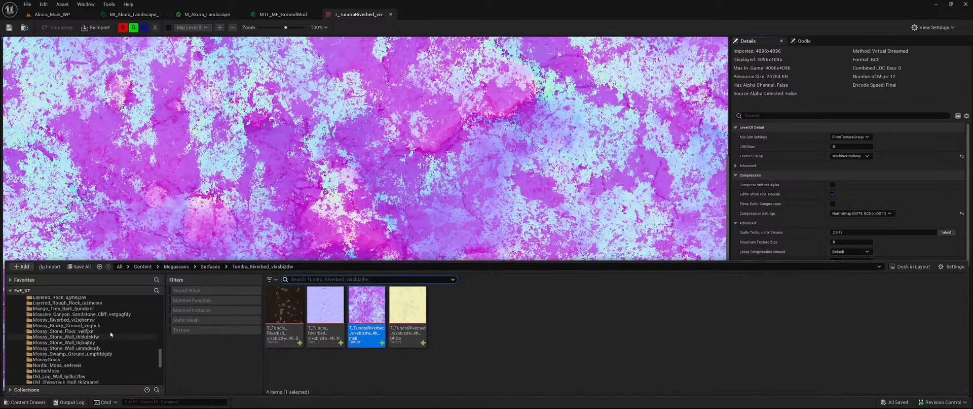
left_click(117, 319)
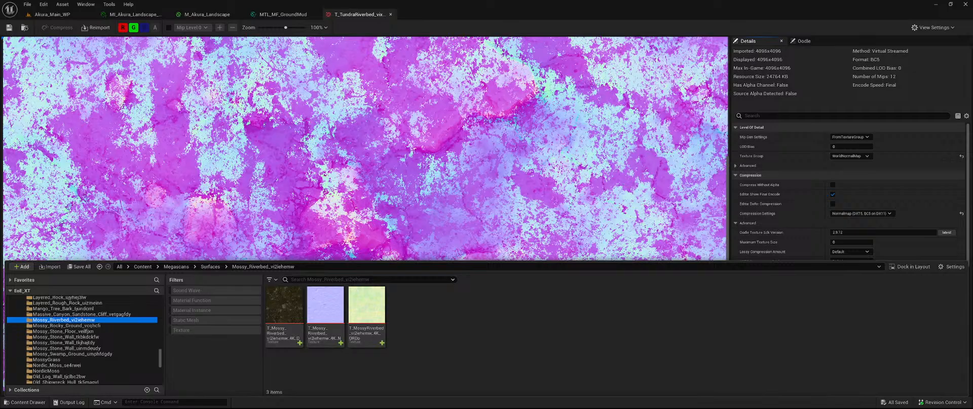
left_click_drag(419, 327, 418, 328)
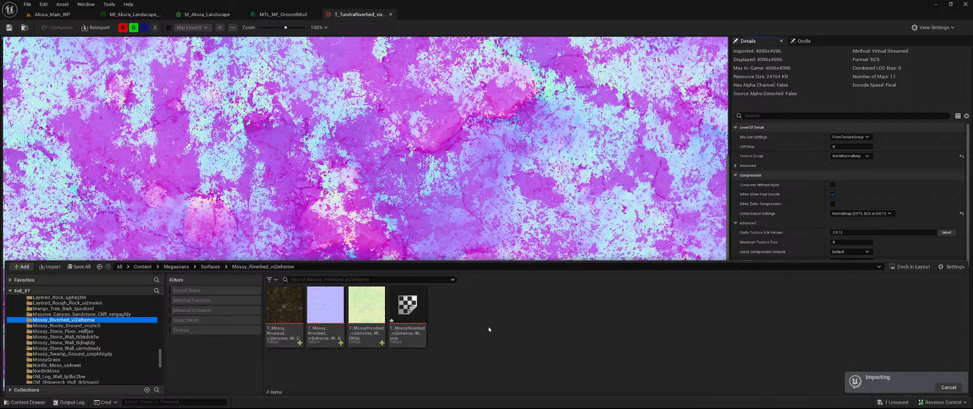
Convert the Mossy Riverbed mask from a virtual to a regular texture with a texture size threshold of 8192
right_click(359, 296)
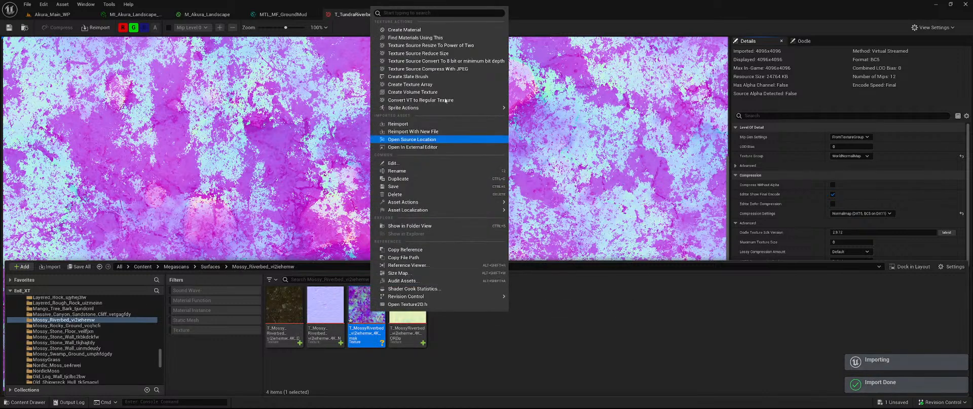
left_click(557, 106)
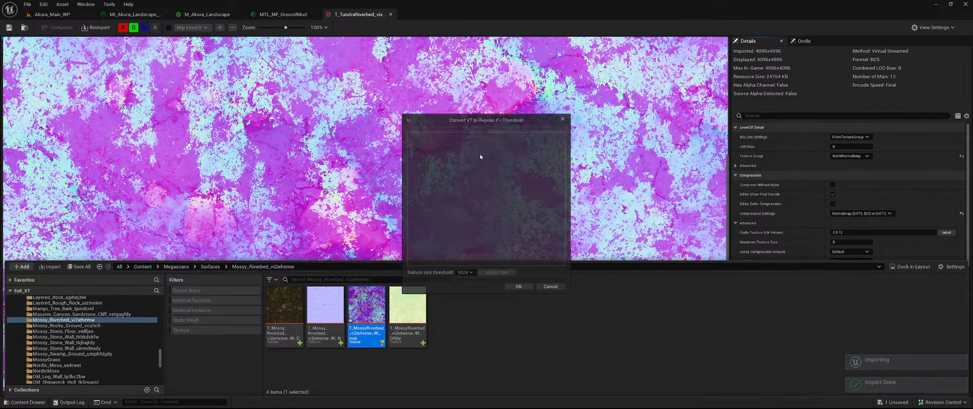
left_click(464, 276)
left_click(461, 385)
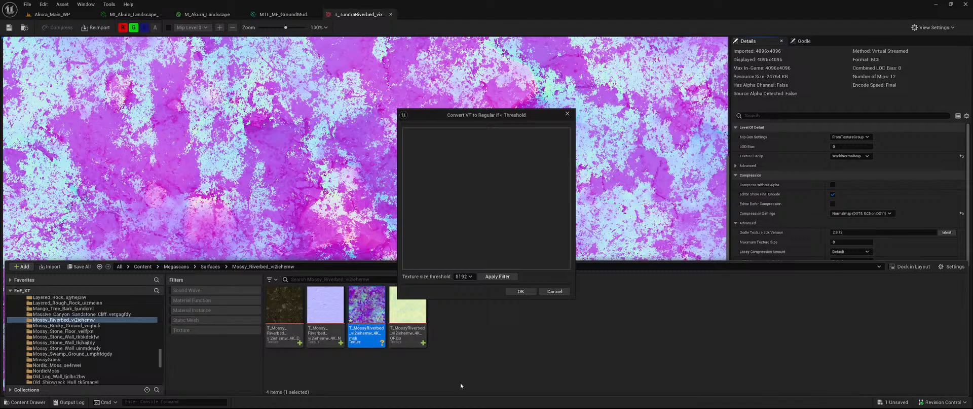
left_click(497, 277)
left_click(521, 291)
Mark the Mossy Riverbed mask for add in revision control and open it in the texture editor
right_click(376, 315)
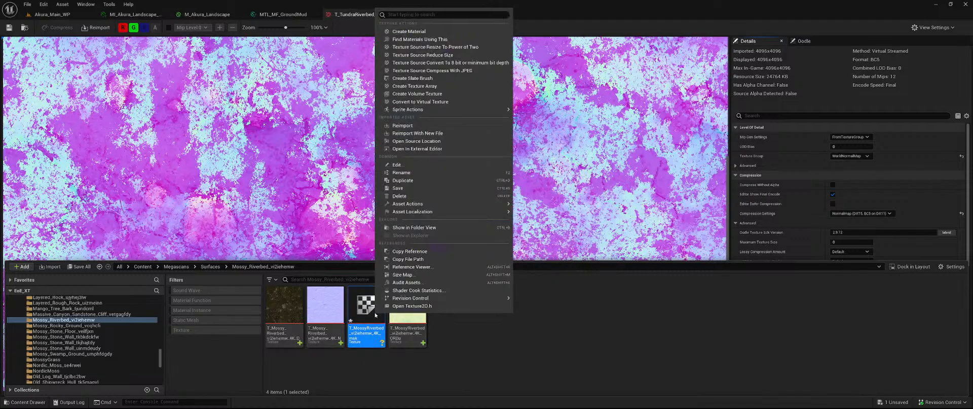
mouse_move(491, 298)
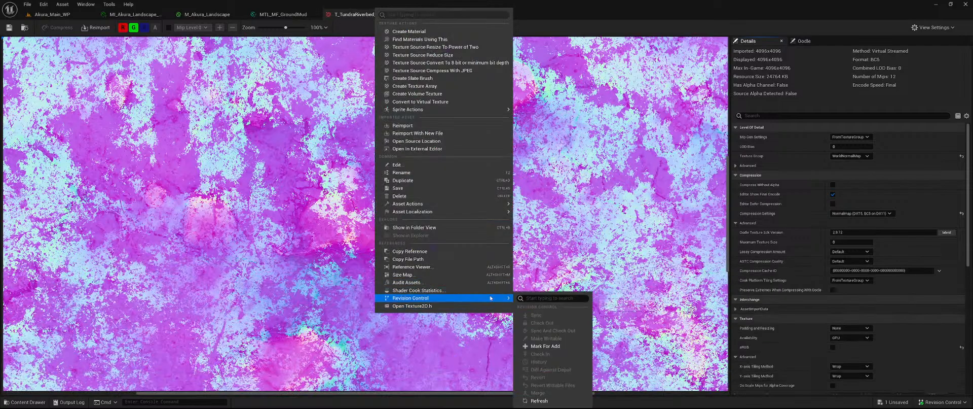
left_click(543, 346)
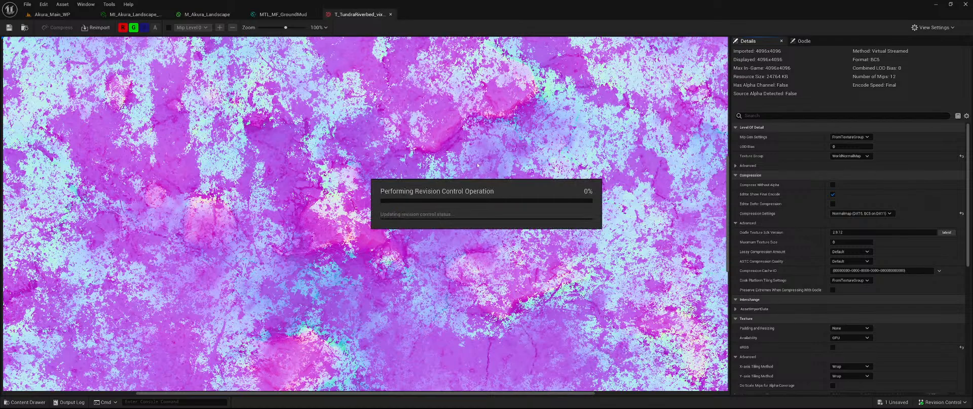
key("ctrl+space")
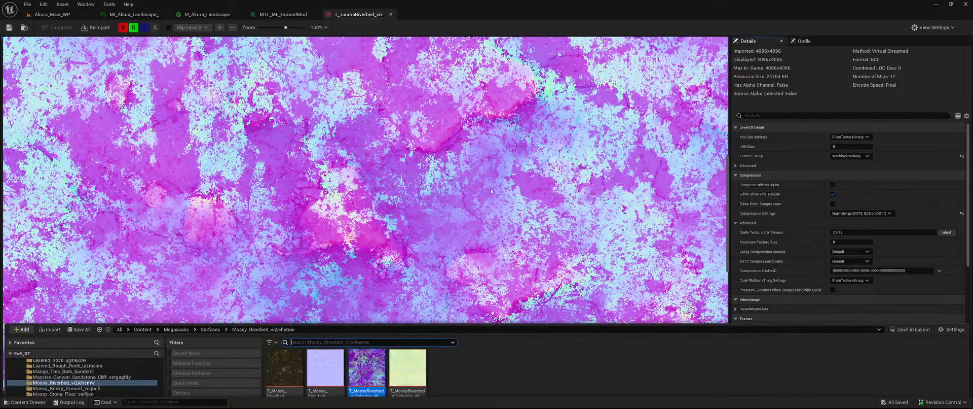
left_click(465, 320)
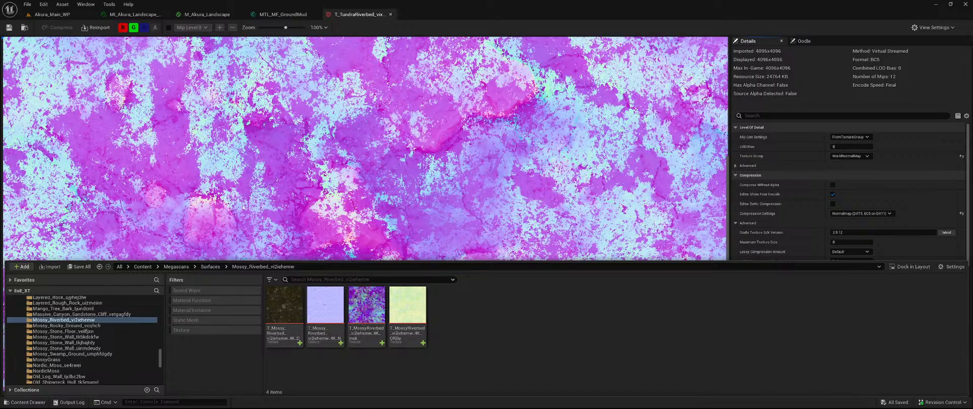
scroll(125, 333, "down", 3)
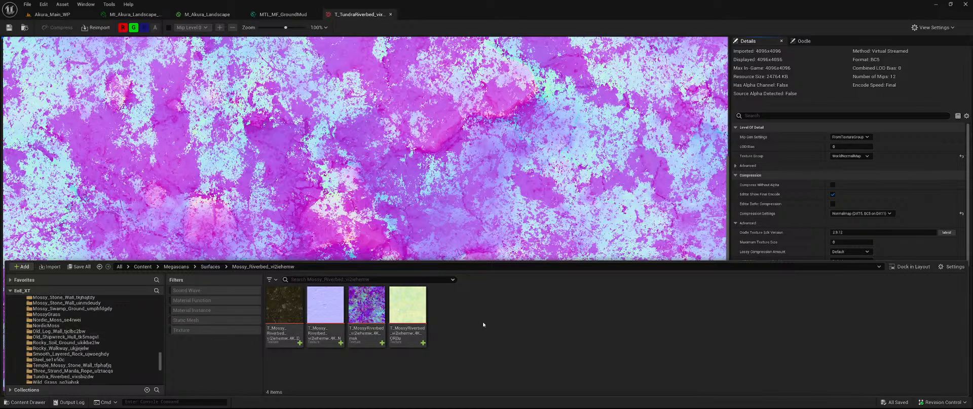
double_click(366, 304)
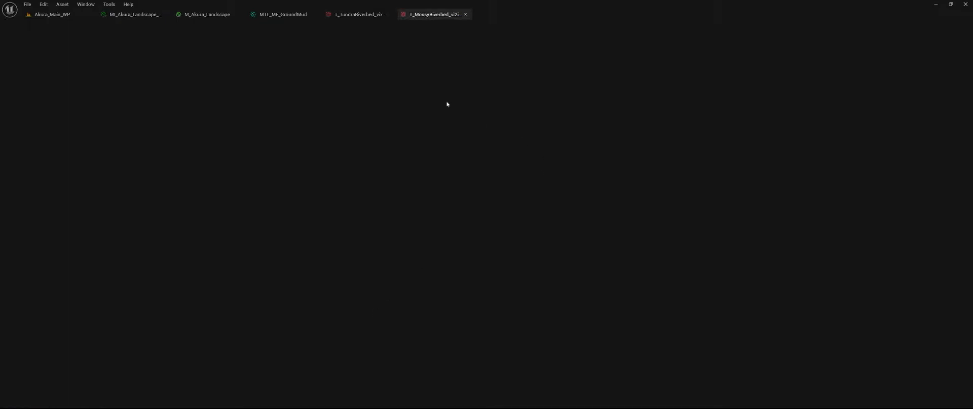
Set the Tundra Riverbed mask's compression to BC7 (DX11, optional A) and disable its virtual texture streaming
left_click(354, 13)
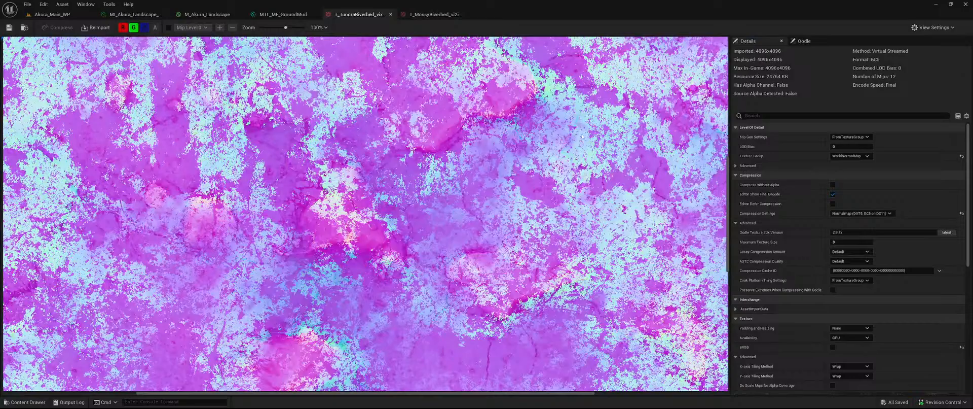
left_click(847, 213)
left_click(862, 294)
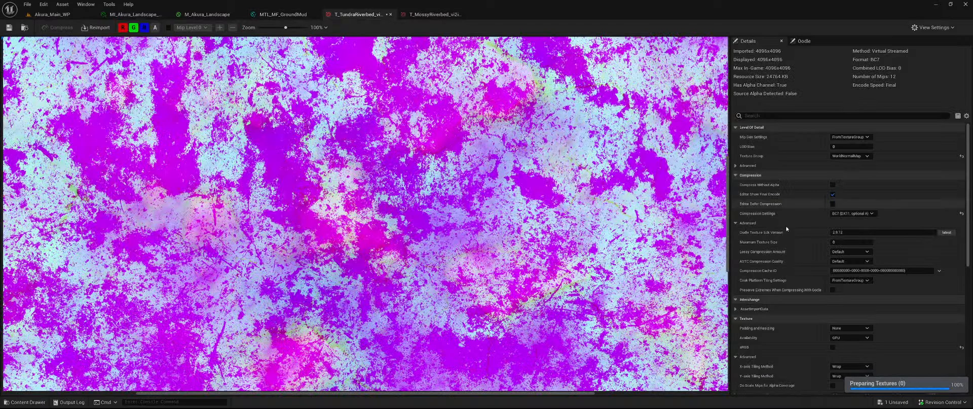
scroll(811, 250, "down", 5)
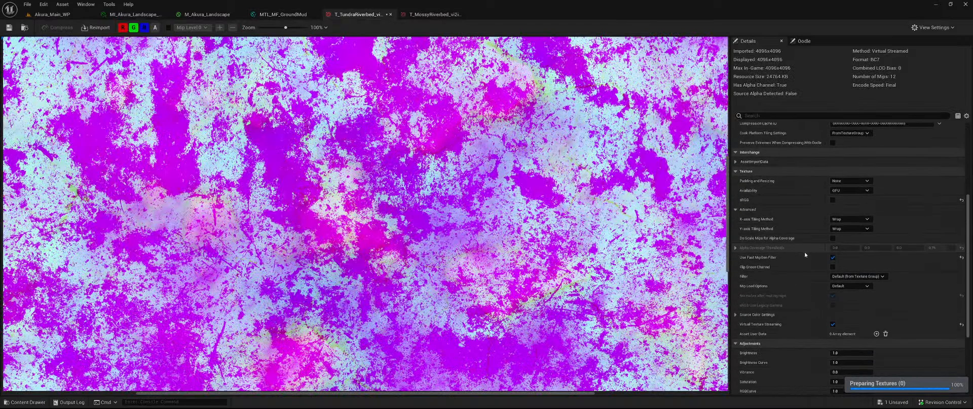
scroll(831, 297, "down", 2)
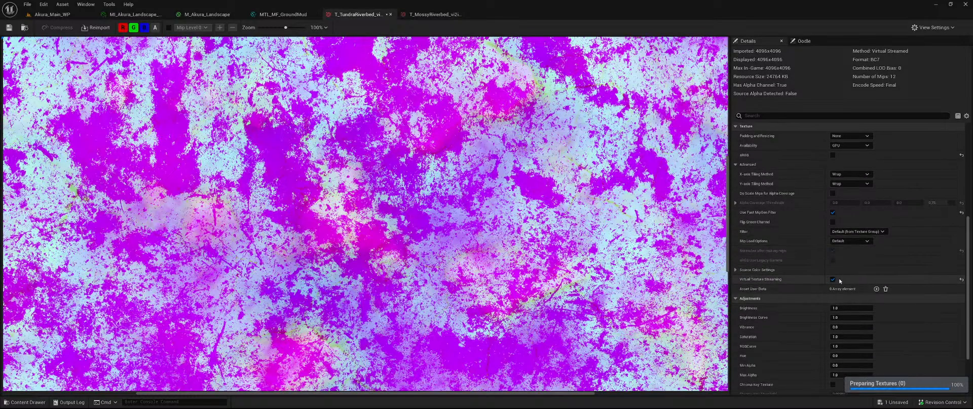
left_click(834, 279)
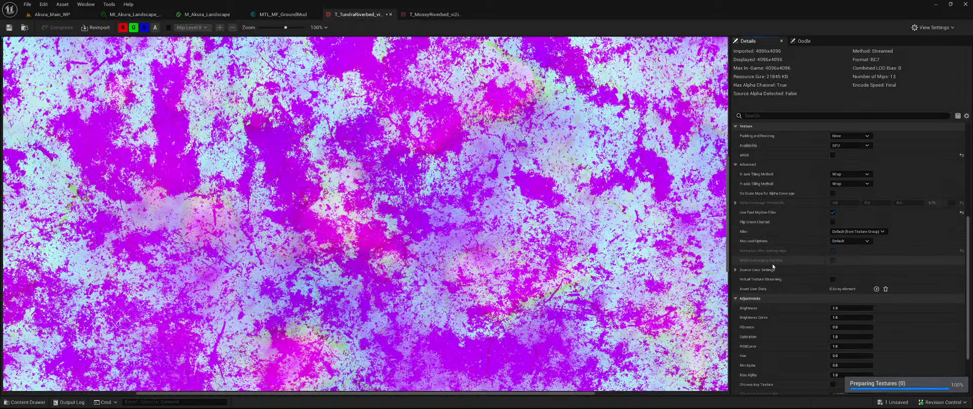
Review the Tundra Riverbed mask's remaining texture settings, then save and close it
scroll(773, 266, "down", 3)
scroll(810, 223, "down", 1)
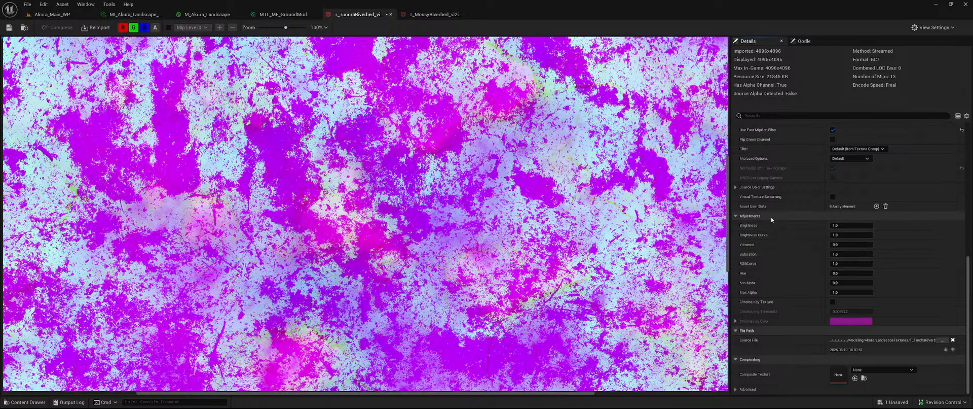
scroll(815, 226, "up", 3)
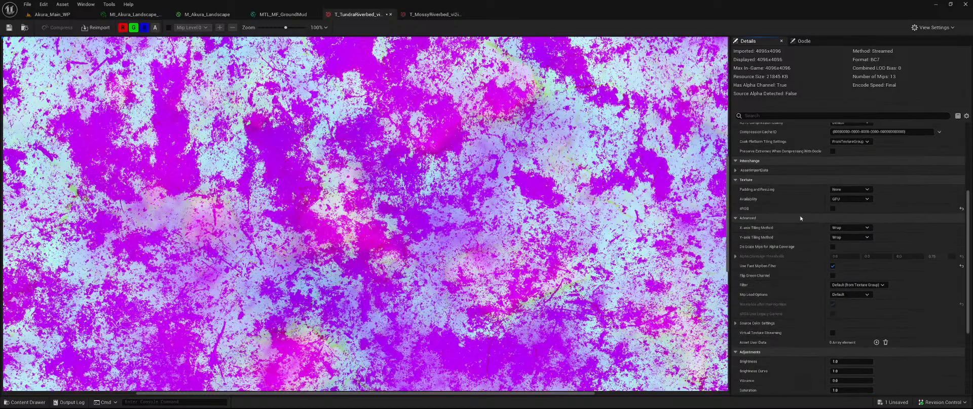
scroll(778, 215, "down", 1)
scroll(780, 215, "down", 2)
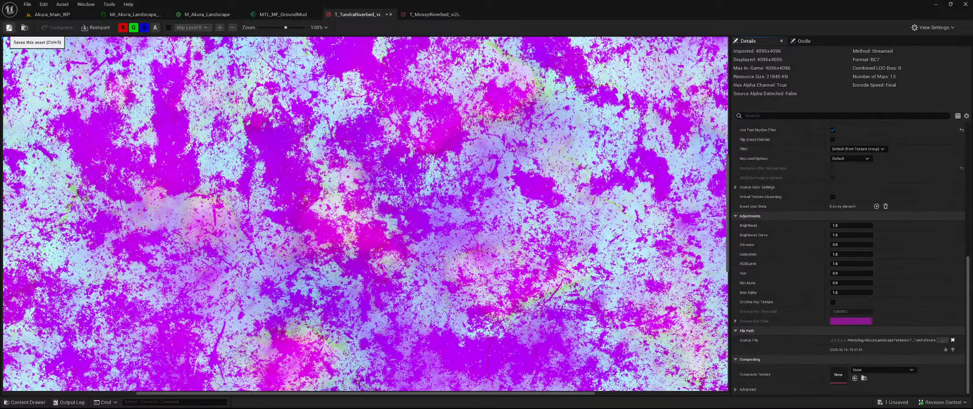
left_click(9, 29)
scroll(816, 243, "up", 8)
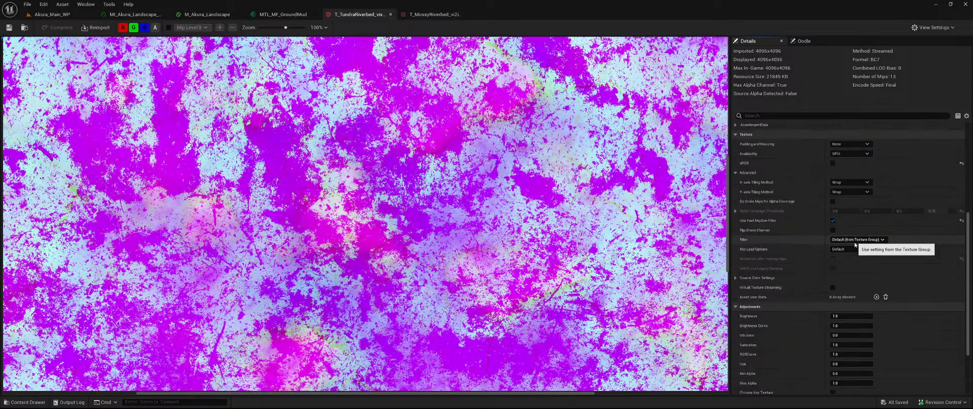
scroll(816, 241, "up", 3)
scroll(808, 240, "up", 1)
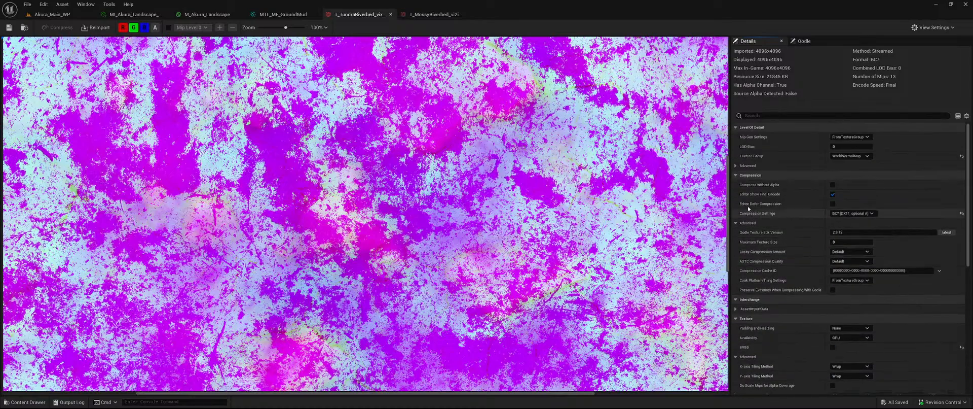
left_click(391, 15)
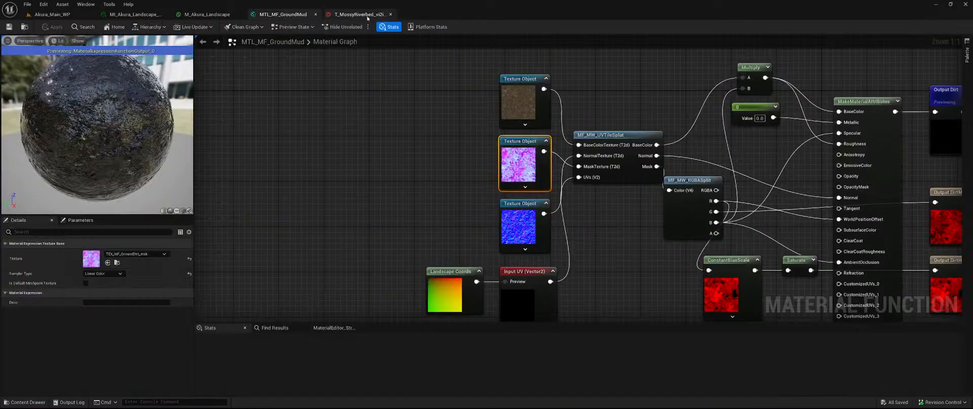
Set the Mossy Riverbed mask's compression to BC7 (DX11, optional A)
left_click(360, 14)
scroll(782, 204, "down", 2)
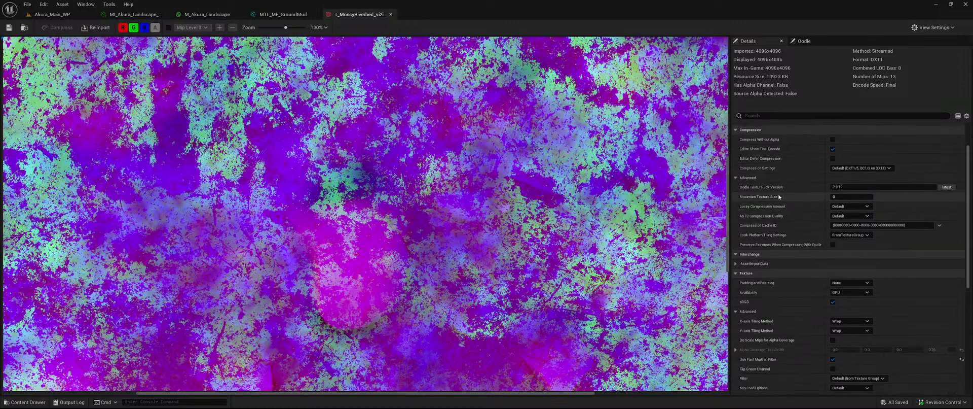
scroll(779, 197, "down", 6)
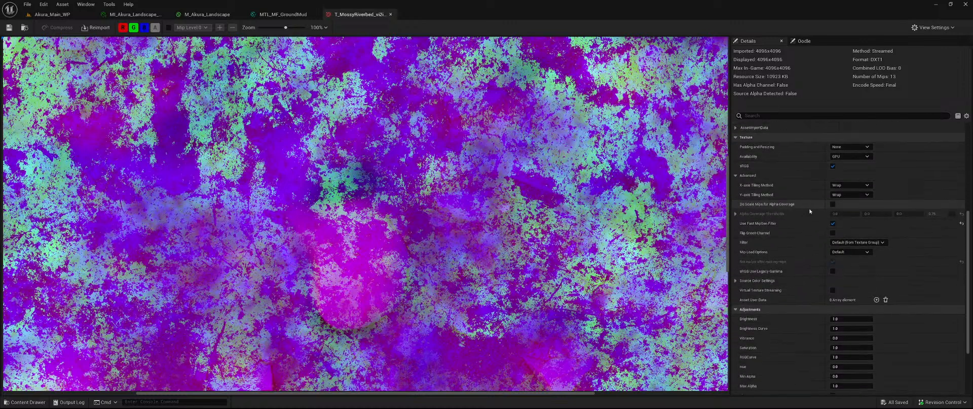
scroll(873, 242, "up", 8)
left_click(861, 213)
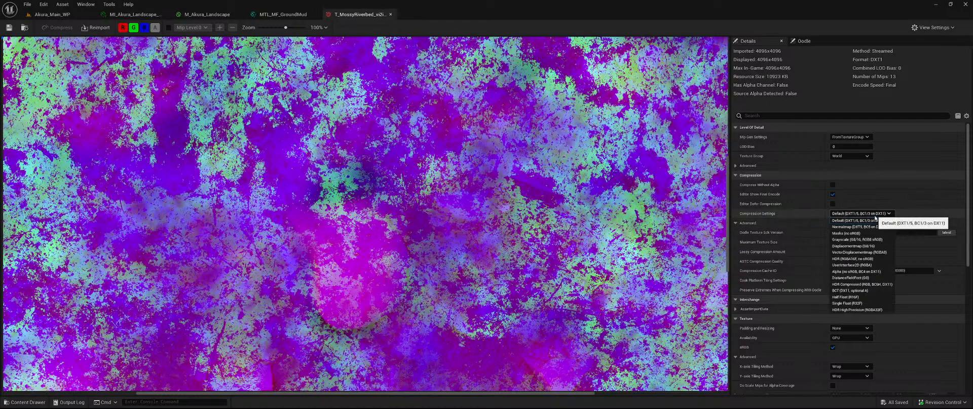
left_click(862, 290)
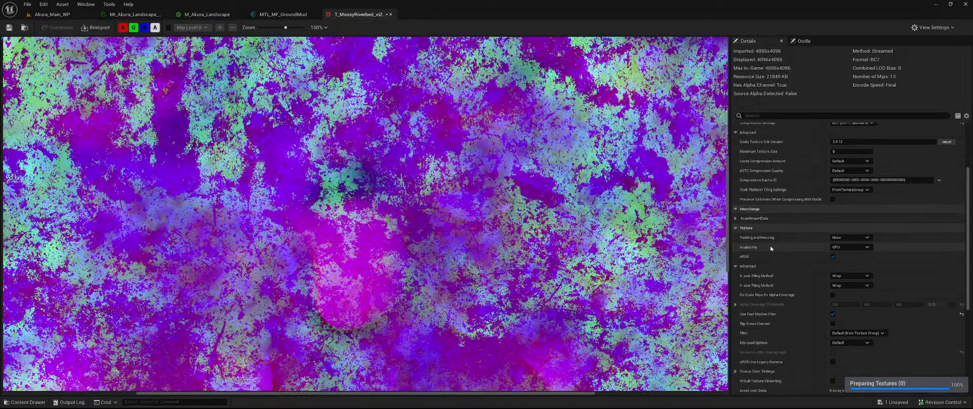
Turn off sRGB for the Mossy Riverbed mask, then save and close it
scroll(772, 248, "down", 3)
scroll(771, 246, "up", 1)
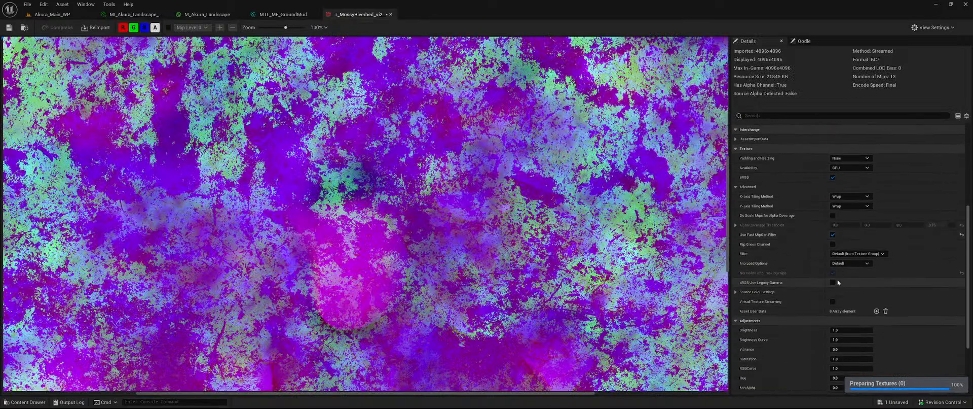
left_click(832, 200)
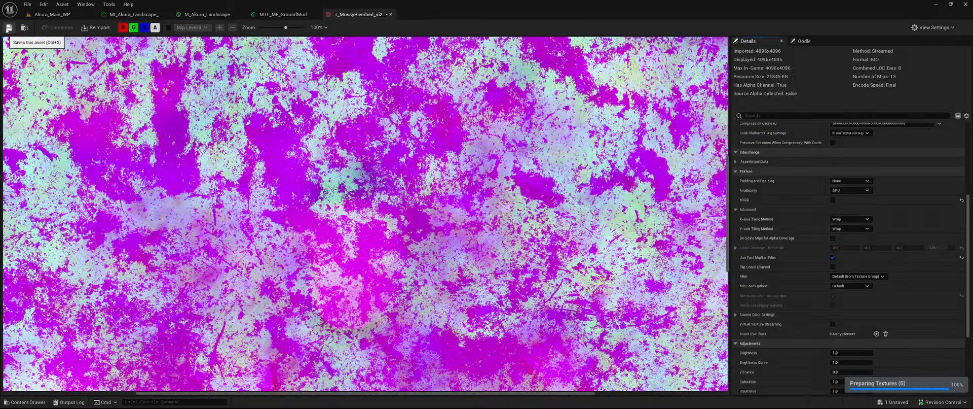
left_click(391, 14)
Assign the Mossy Riverbed 4K_D texture to the base color texture object in MTL_MF_GroundMud
mouse_move(352, 147)
right_mouse_down()
mouse_move(376, 124)
mouse_move(339, 139)
right_mouse_up()
key("ctrl+space")
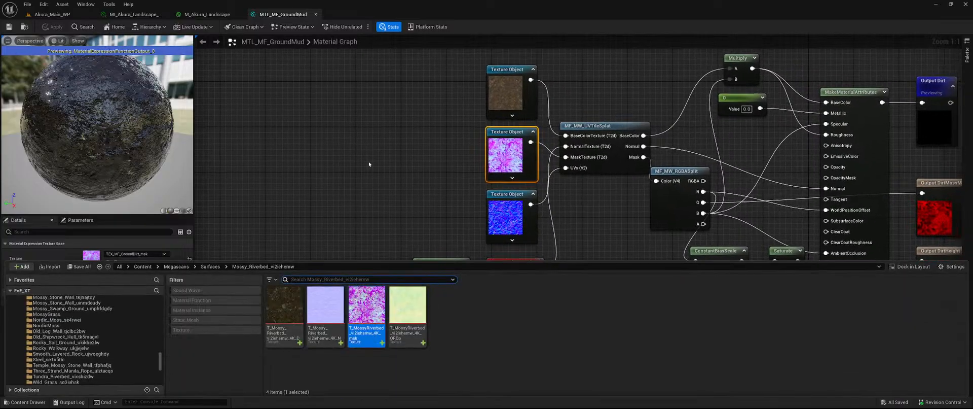
left_click(285, 307)
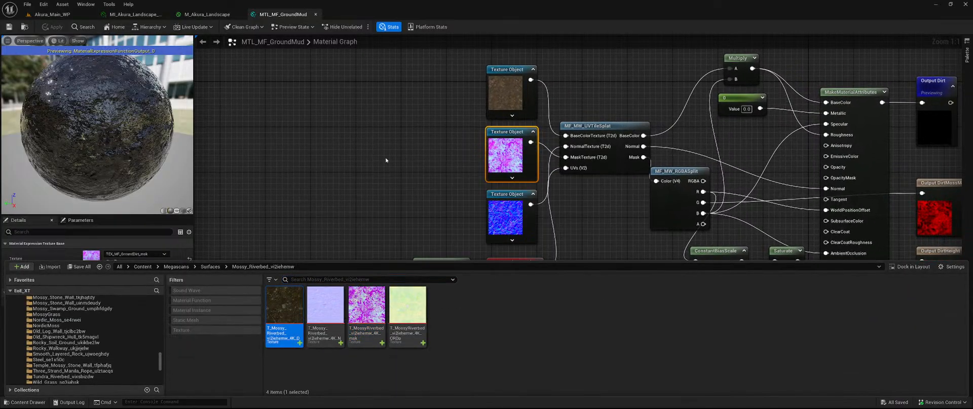
right_click_drag(416, 140, 335, 173)
left_click(434, 117)
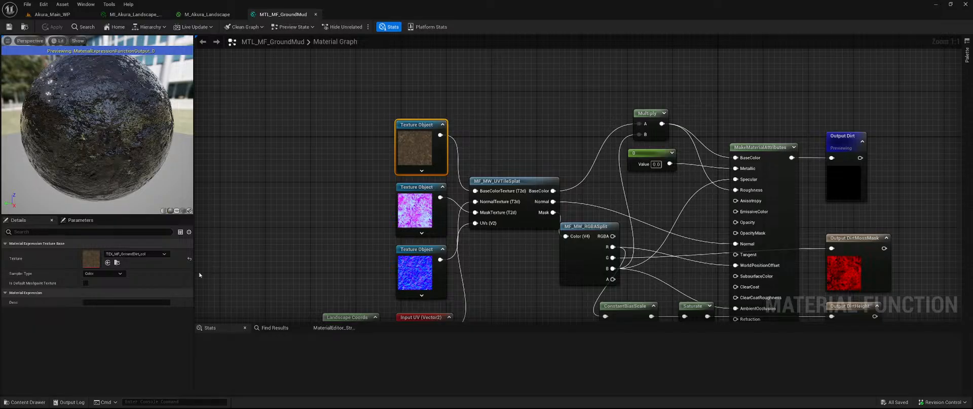
left_click(108, 262)
Assign the Mossy Riverbed 4K_msk texture to the mask texture object in MTL_MF_GroundMud
mouse_move(336, 224)
right_mouse_down()
mouse_move(327, 206)
mouse_move(330, 219)
right_mouse_up()
left_click(425, 196)
key("ctrl+space")
left_click(367, 312)
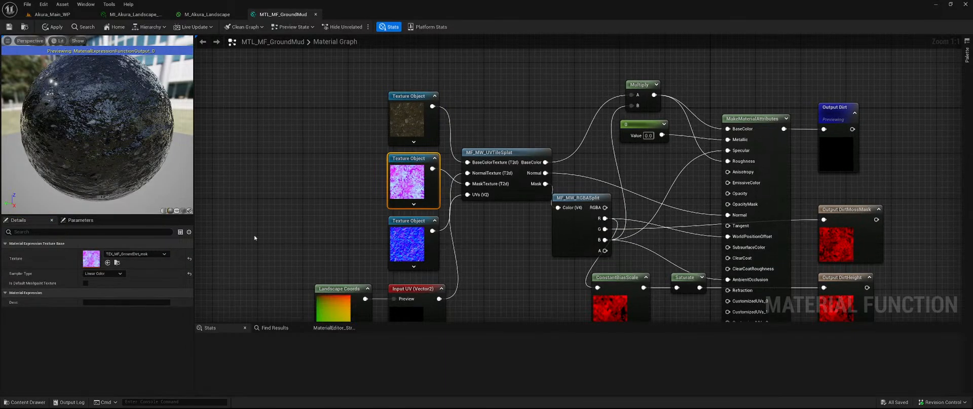
Assign the Mossy Riverbed 4K_N texture to the normal texture object in MTL_MF_GroundMud
left_click(402, 253)
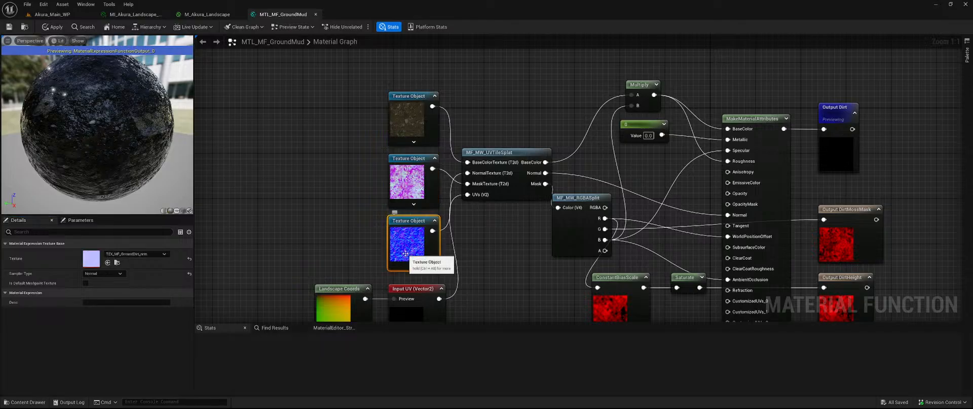
key("ctrl+b")
right_click_drag(315, 210, 320, 187)
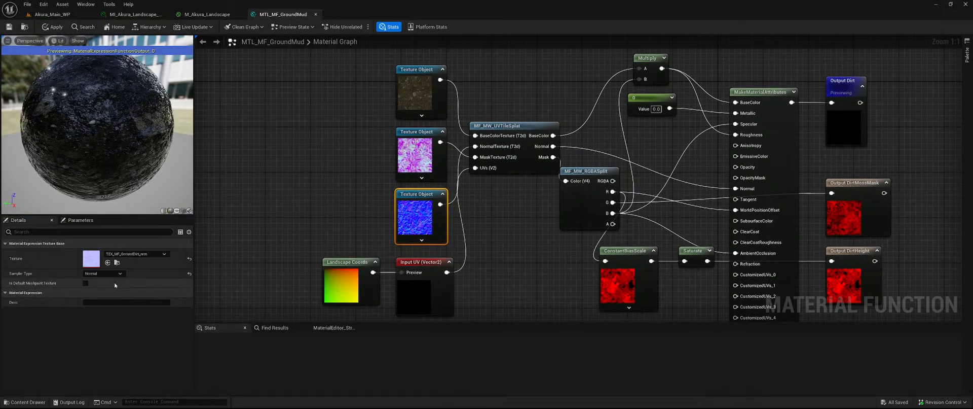
left_click(108, 263)
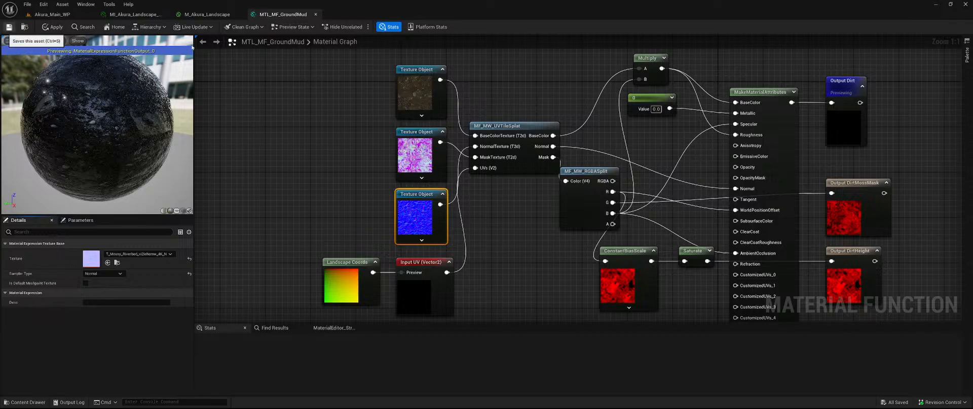
Add the MTL_MF_GroundMud function from MWMeadowForest > Materials > Ground below the GroundWetland node in the M_Akura_Landscape graph
left_click(199, 14)
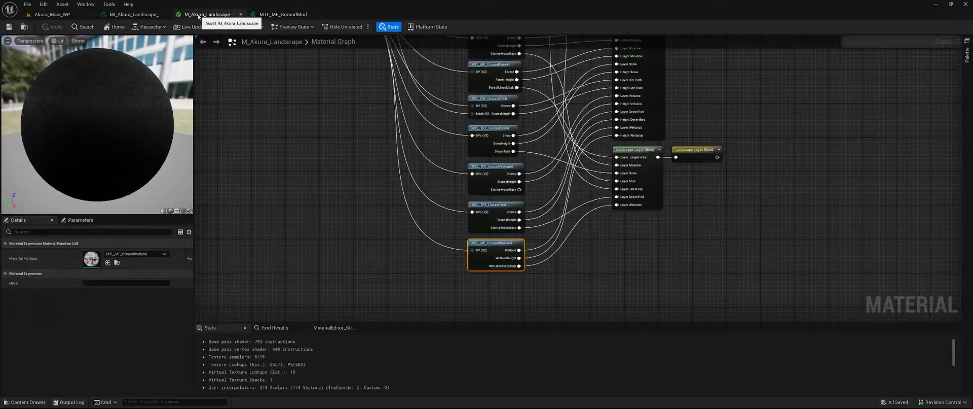
left_click(168, 14)
key("ctrl+space")
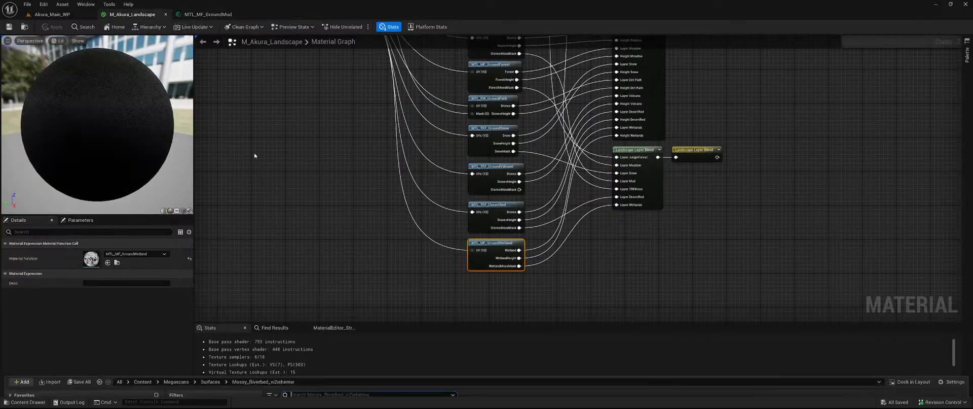
scroll(84, 319, "down", 5)
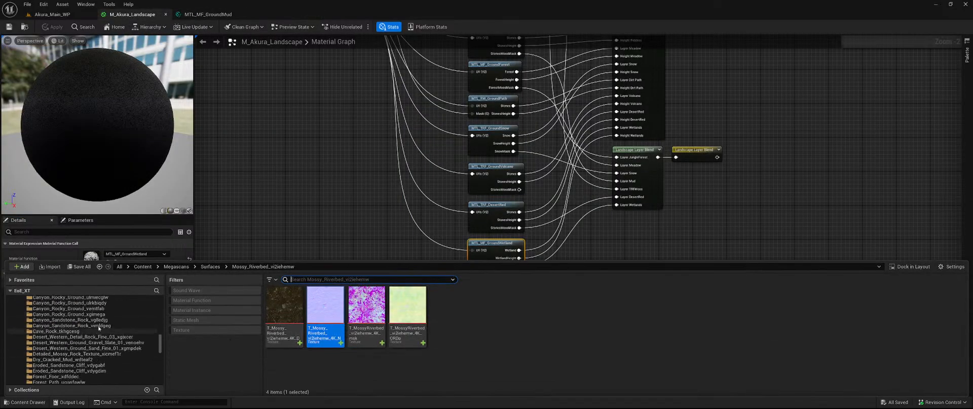
scroll(99, 328, "up", 10)
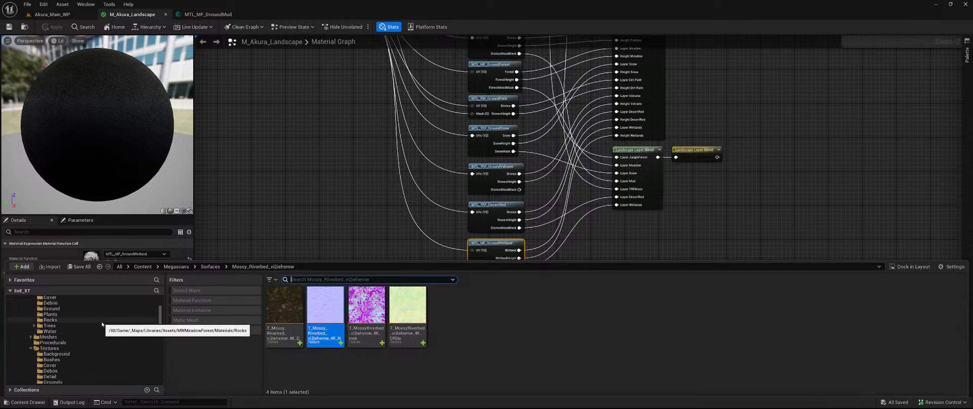
scroll(97, 327, "up", 4)
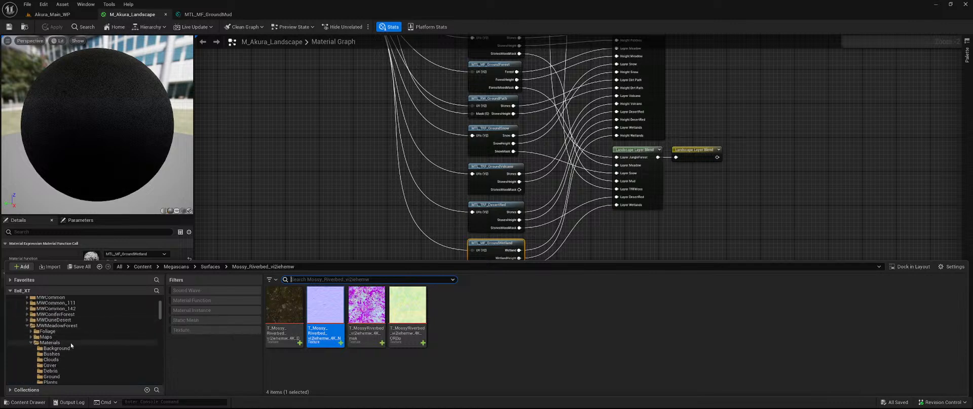
scroll(71, 342, "down", 2)
left_click(52, 353)
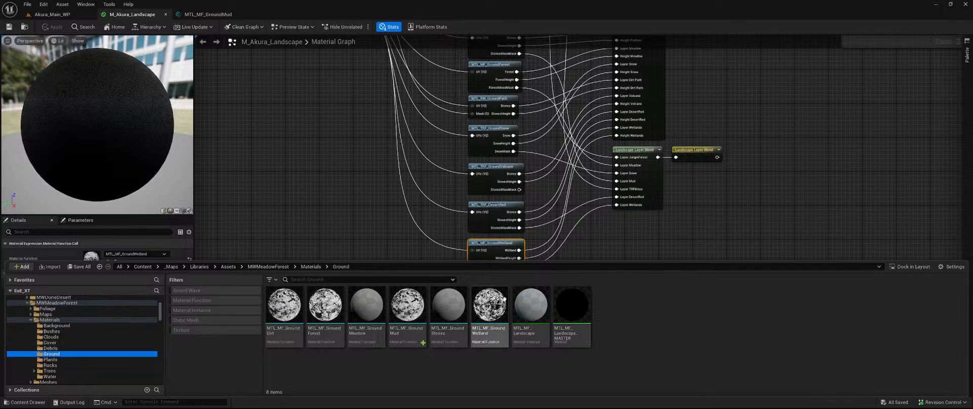
left_click_drag(407, 309, 508, 283)
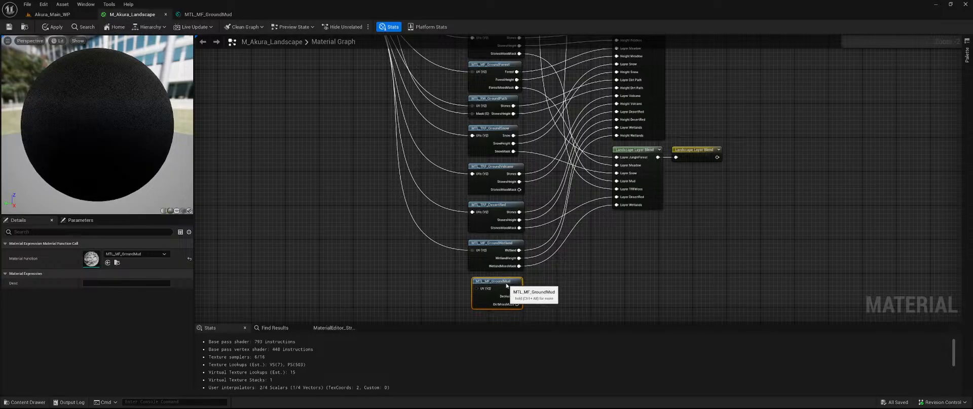
Connect the world-aligned UV node's output to the UV input of the MTL_MF_GroundMud node
right_click_drag(593, 280, 467, 263)
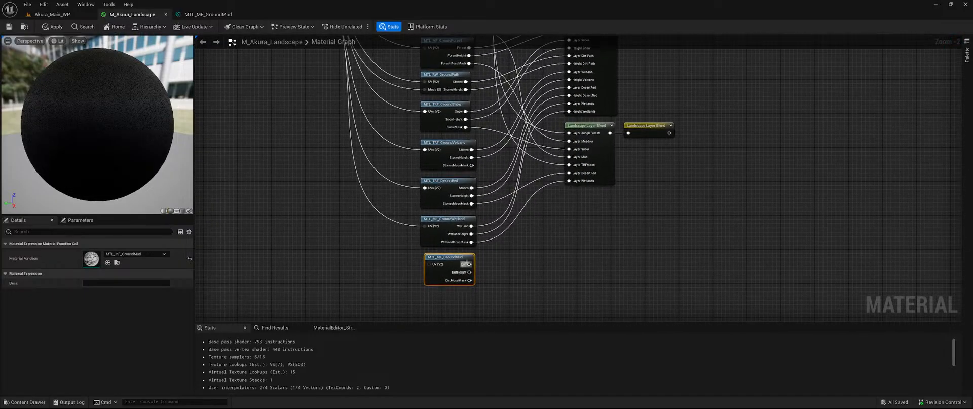
right_click_drag(272, 94, 373, 236)
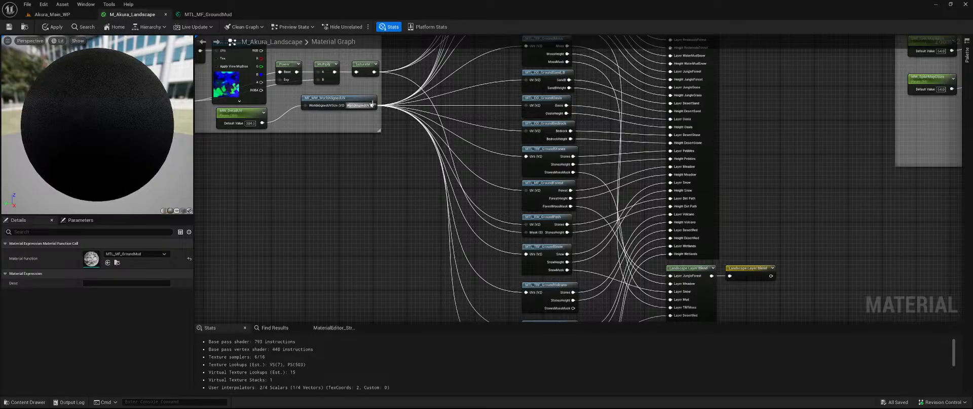
left_click_drag(372, 104, 530, 215)
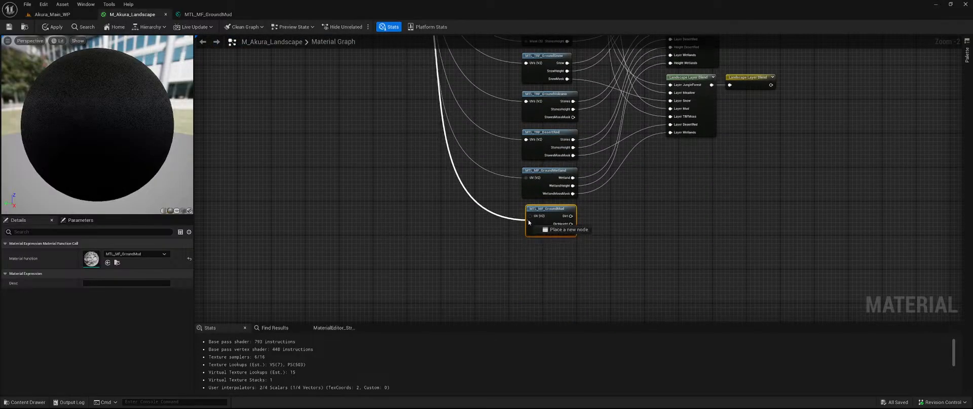
Add a layer named Riverbed with the LB Height Blend type to the large Landscape Layer Blend node
right_click_drag(657, 178, 488, 244)
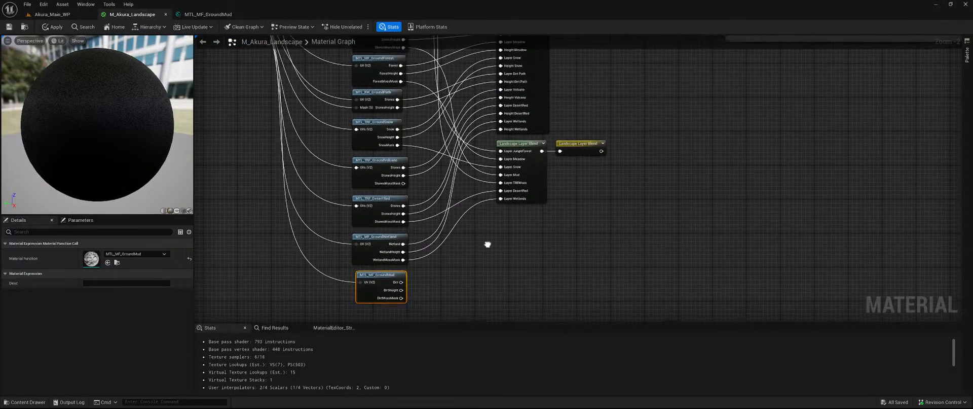
left_click(537, 110)
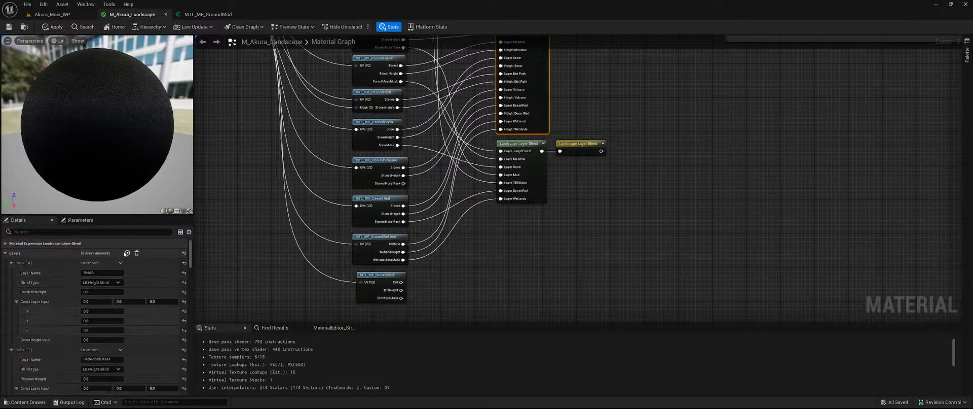
left_click(127, 252)
scroll(141, 336, "down", 5)
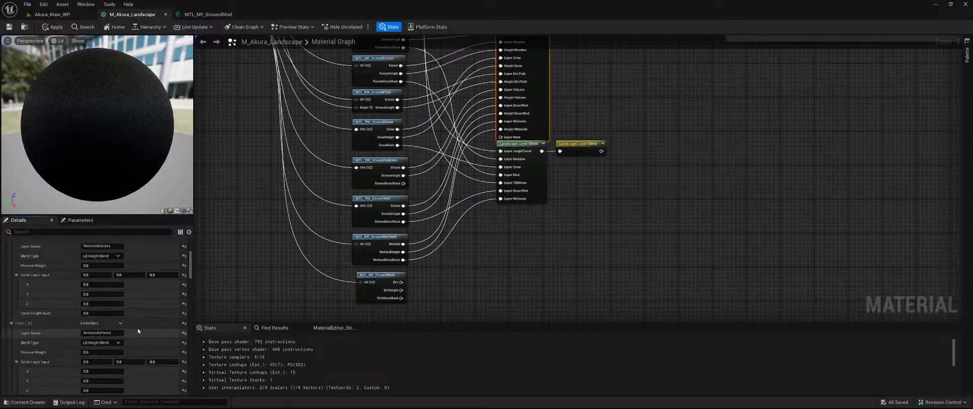
scroll(138, 327, "down", 15)
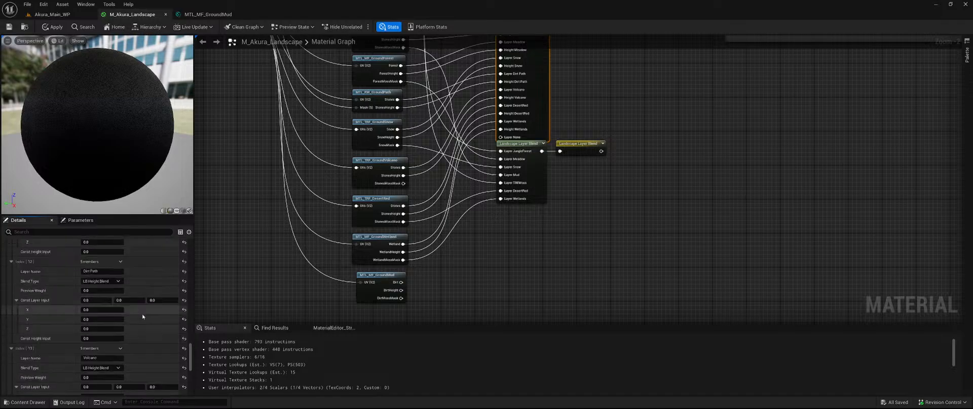
scroll(141, 319, "down", 5)
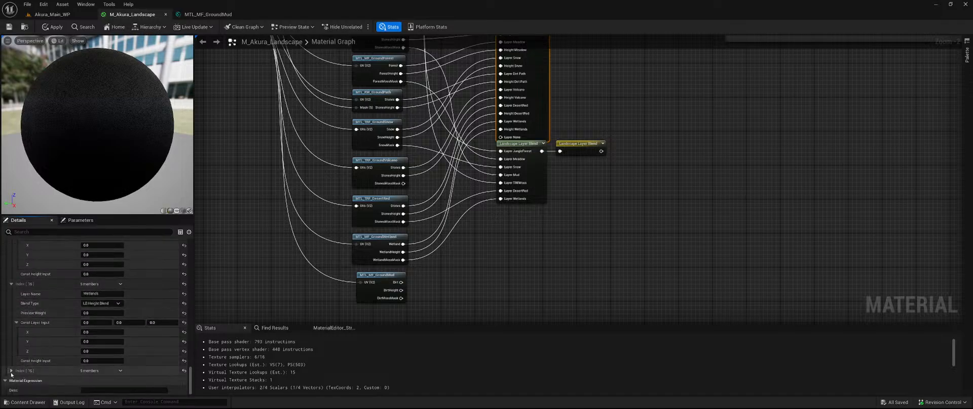
scroll(31, 363, "down", 3)
left_click(101, 342)
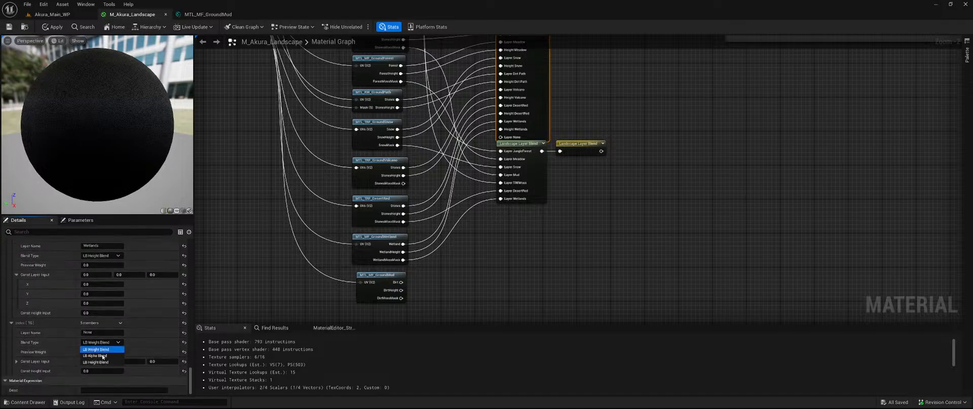
left_click(104, 362)
left_click(104, 332)
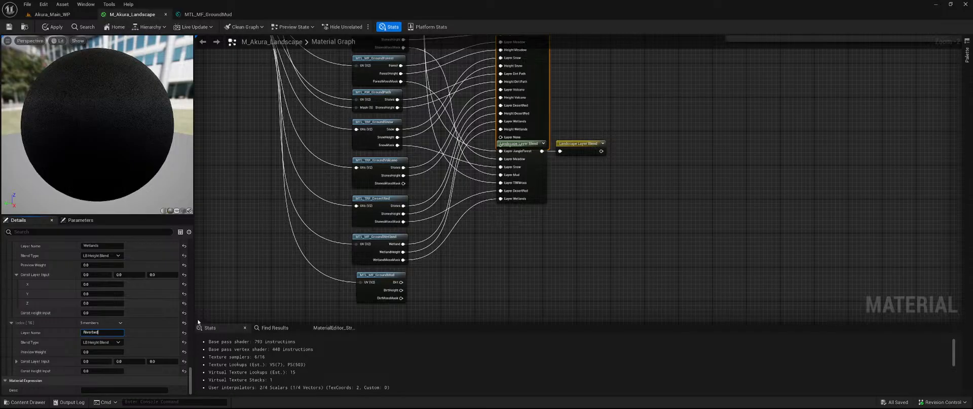
key("Return")
Move the two smaller blend nodes clear of the large one and add a Riverbed layer to the mask blend
left_click_drag(621, 208, 540, 171)
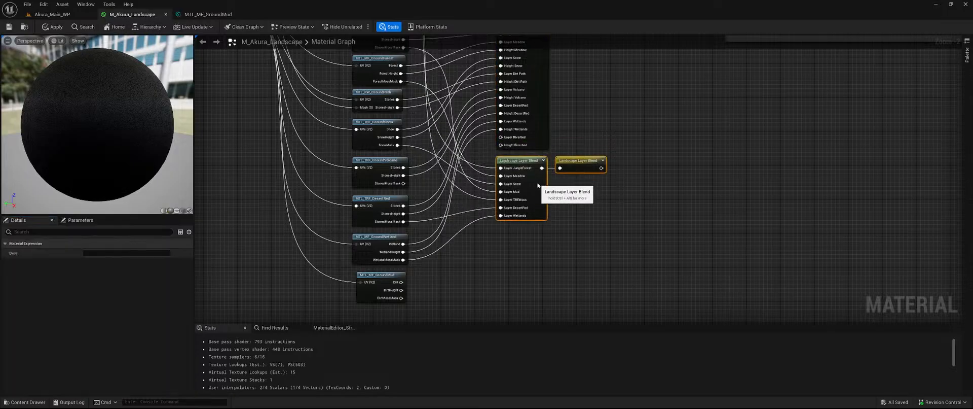
left_click(535, 201)
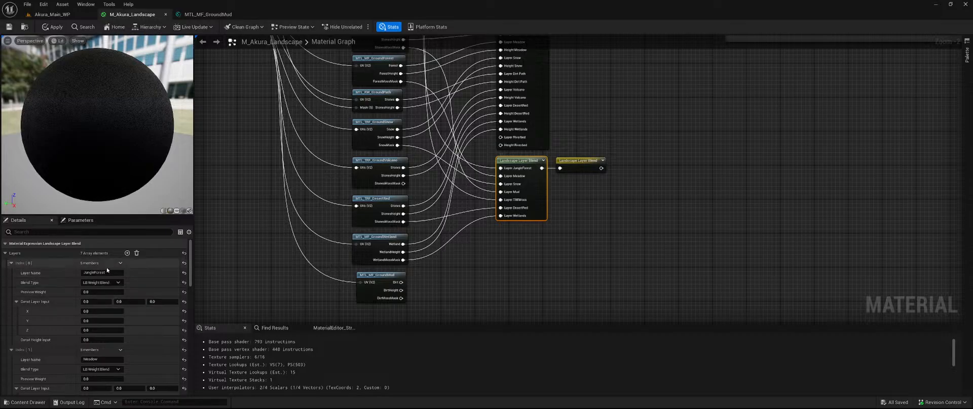
right_click_drag(558, 247, 494, 243)
left_click(128, 253)
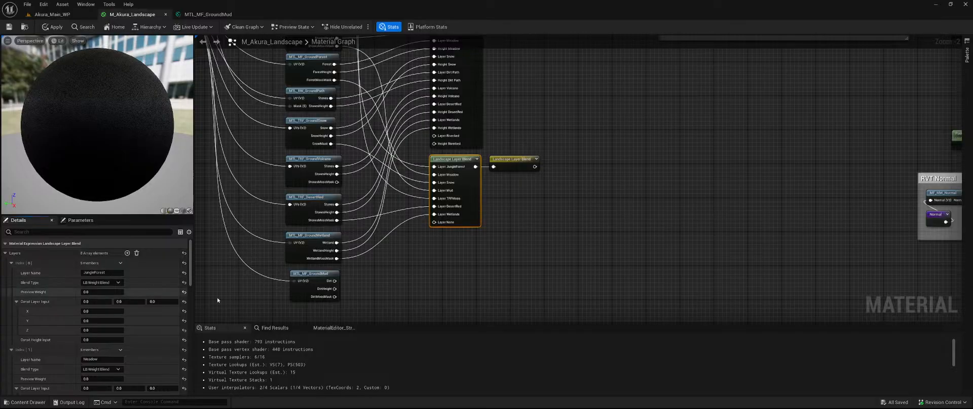
scroll(144, 304, "down", 5)
scroll(144, 306, "down", 10)
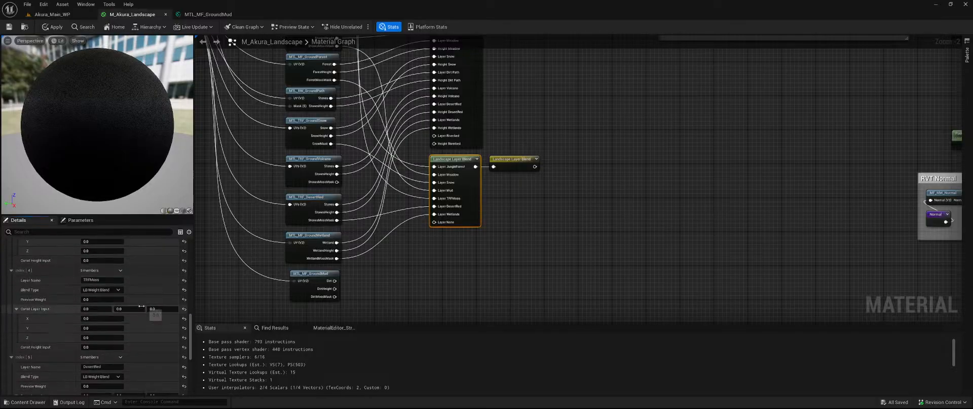
left_click(10, 370)
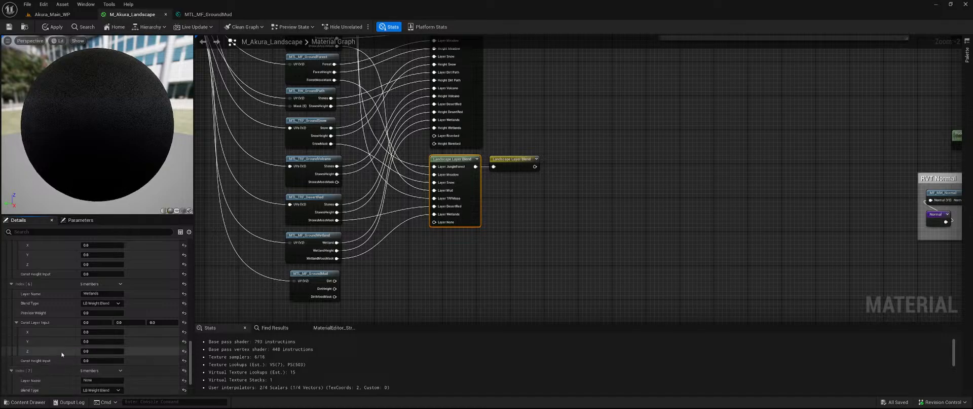
scroll(51, 355, "down", 3)
left_click(102, 332)
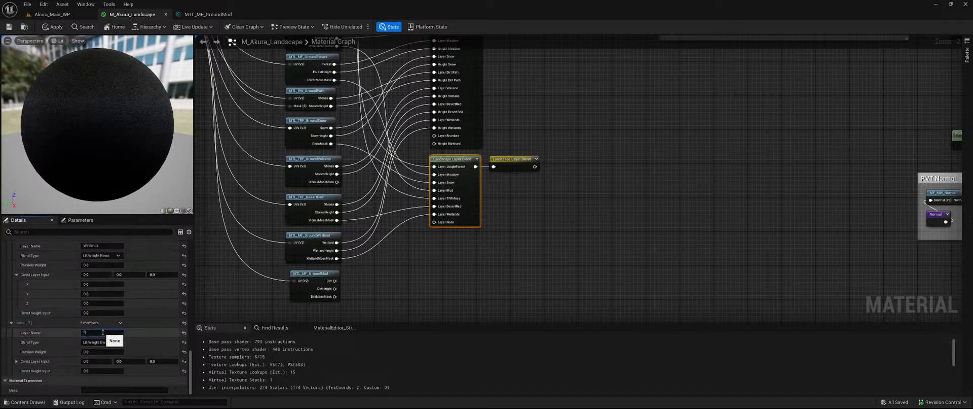
type("Riverbed")
key("Return")
Connect the GroundMud function's Dirt, DirtHeight and DirtMossMask outputs to Layer Riverbed, Height Riverbed and the mask blend's Riverbed input
right_click_drag(439, 288, 425, 269)
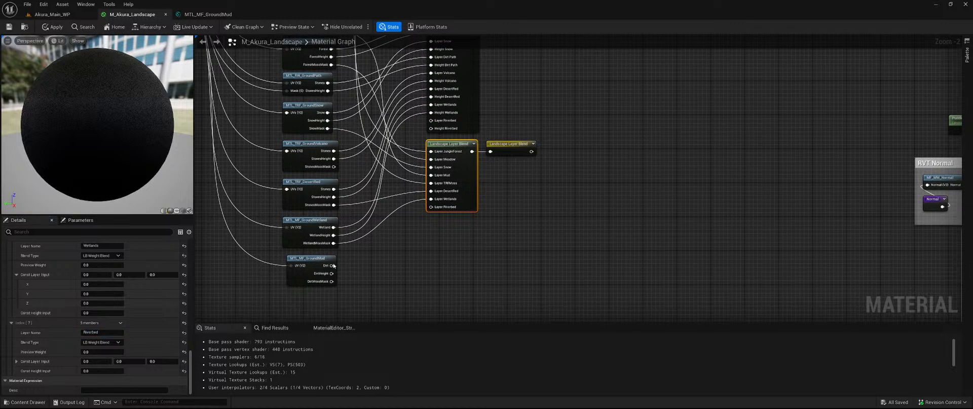
left_click_drag(331, 264, 431, 175)
left_click_drag(332, 273, 432, 128)
left_click_drag(332, 280, 432, 207)
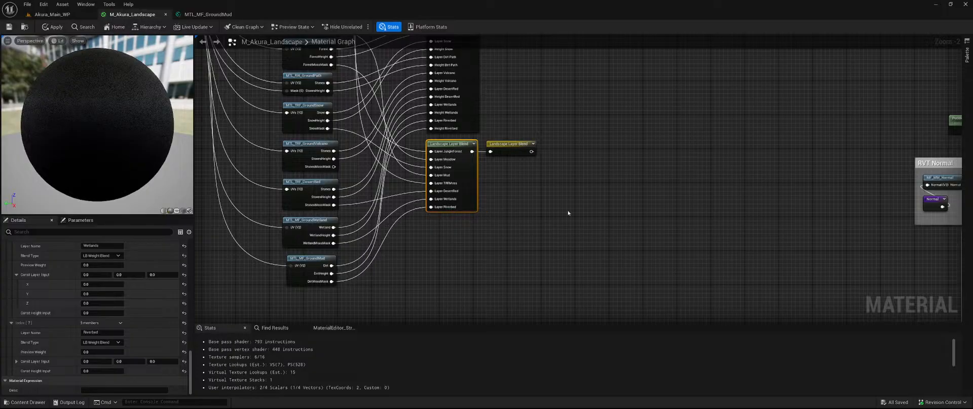
Apply the changes to the M_Akura_Landscape material and save it
right_click_drag(640, 197, 508, 166)
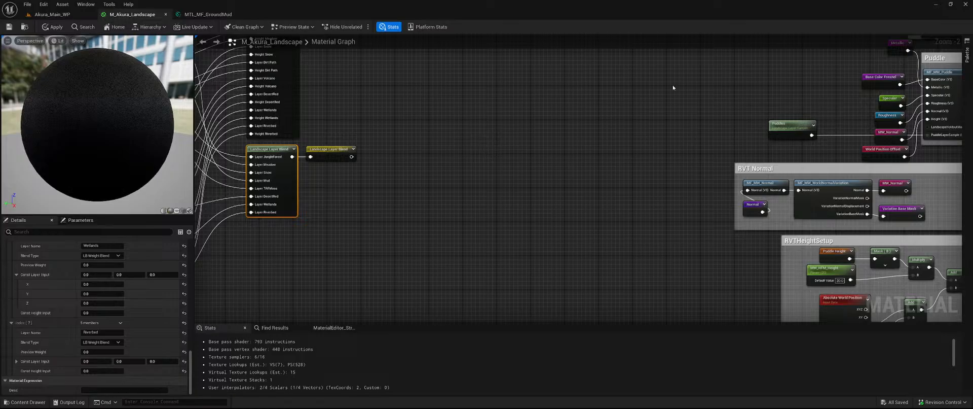
right_click_drag(710, 78, 289, 186)
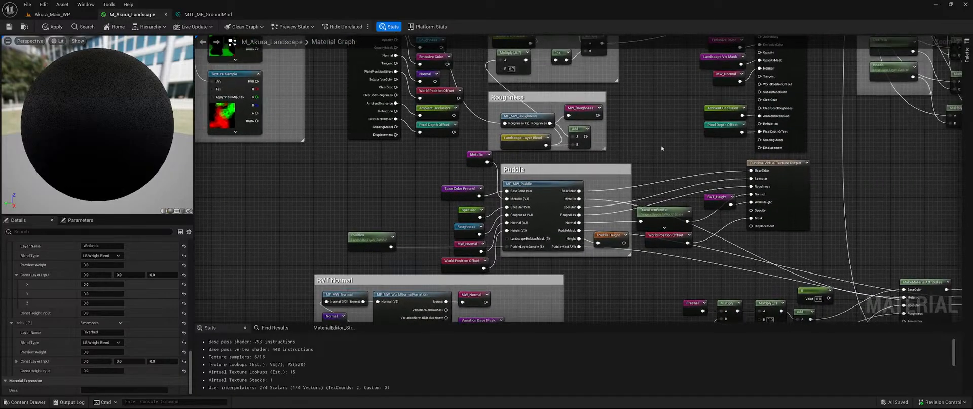
right_click_drag(679, 116, 574, 250)
right_click_drag(698, 101, 531, 250)
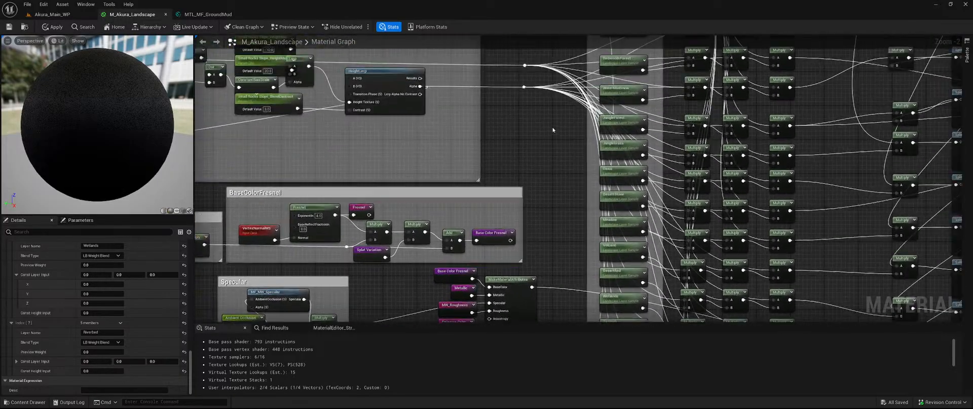
right_click_drag(552, 126, 434, 304)
scroll(837, 186, "down", 4)
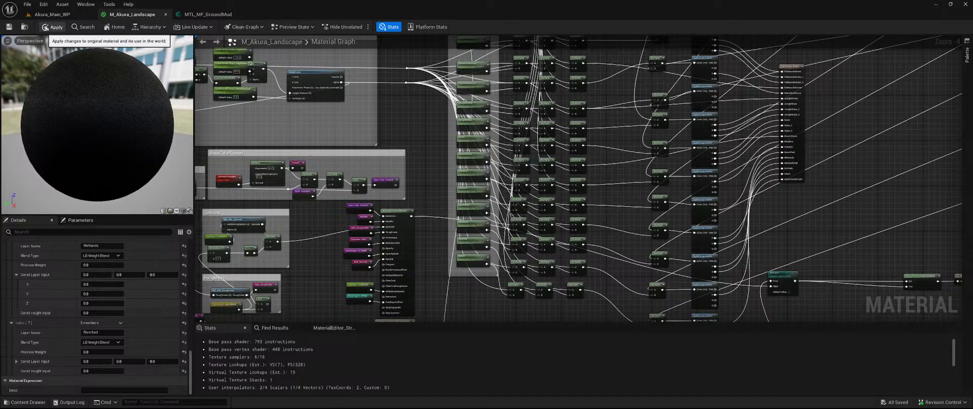
left_click(53, 27)
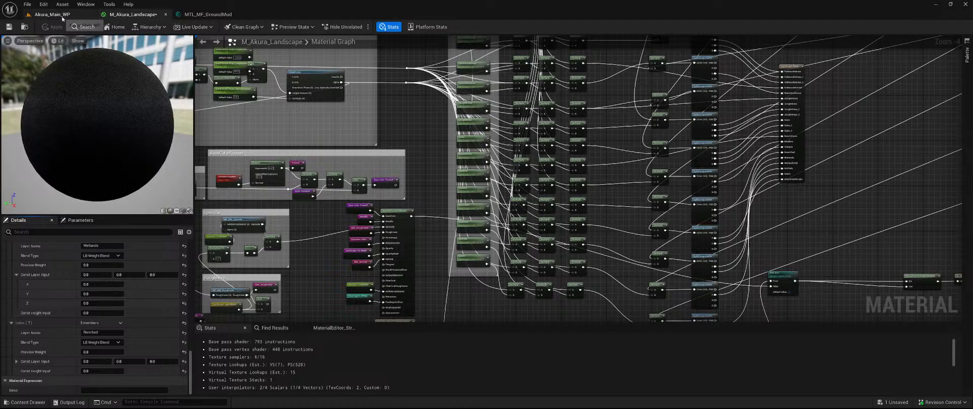
left_click(9, 27)
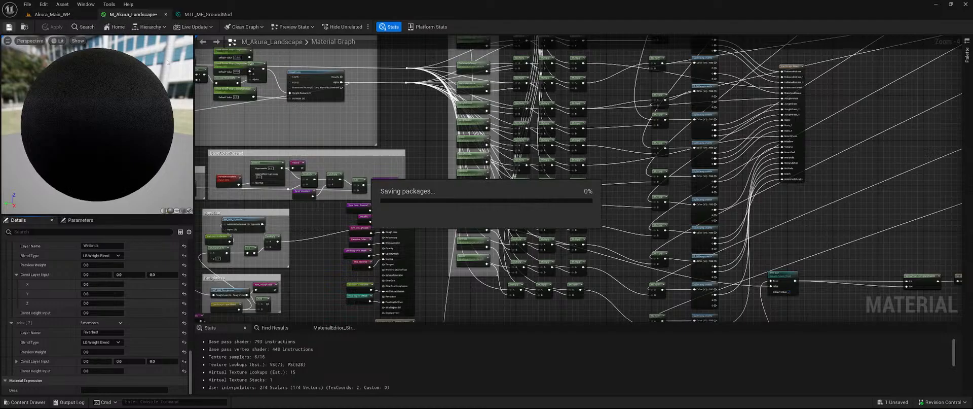
Return to the Akura_Main_WP level and inspect the lake and its shore
left_click(50, 14)
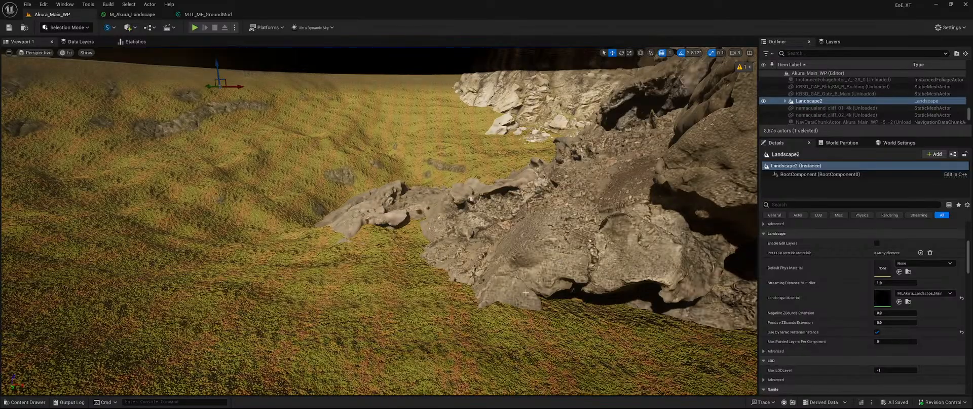
right_click_drag(588, 258, 750, 264)
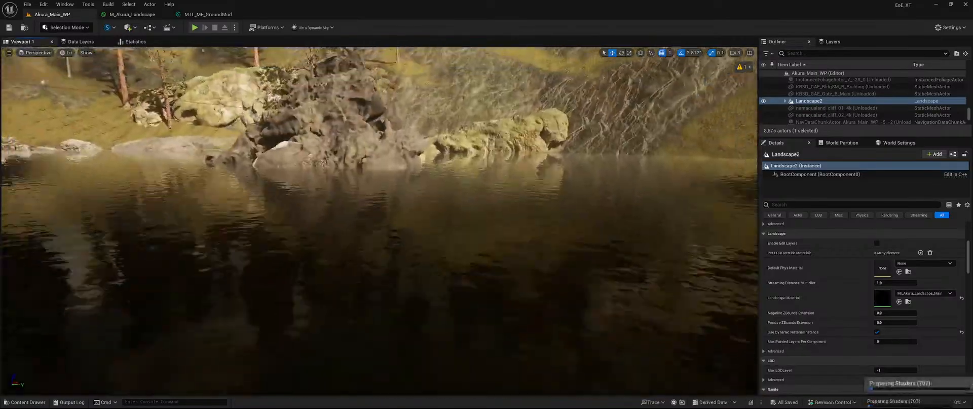
right_click_drag(324, 218, 748, 228)
right_click_drag(615, 273, 301, 230)
Review the textures, connections and outputs in the MTL_MF_GroundMud material function
left_click(205, 14)
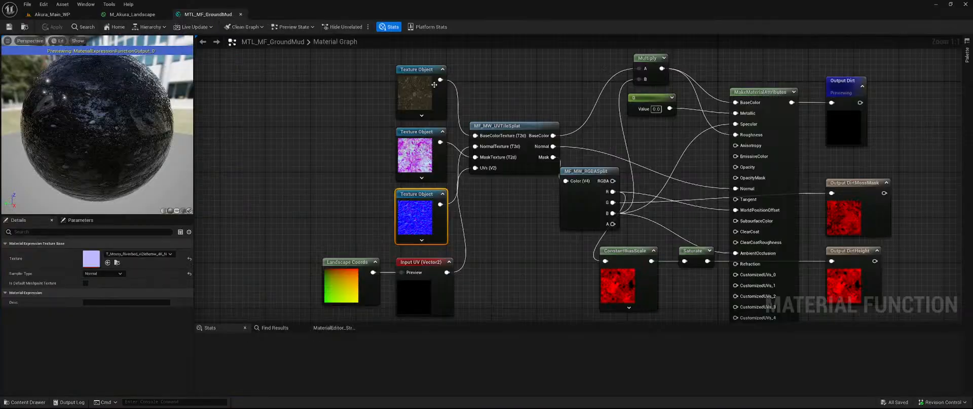
right_click_drag(708, 236, 559, 178)
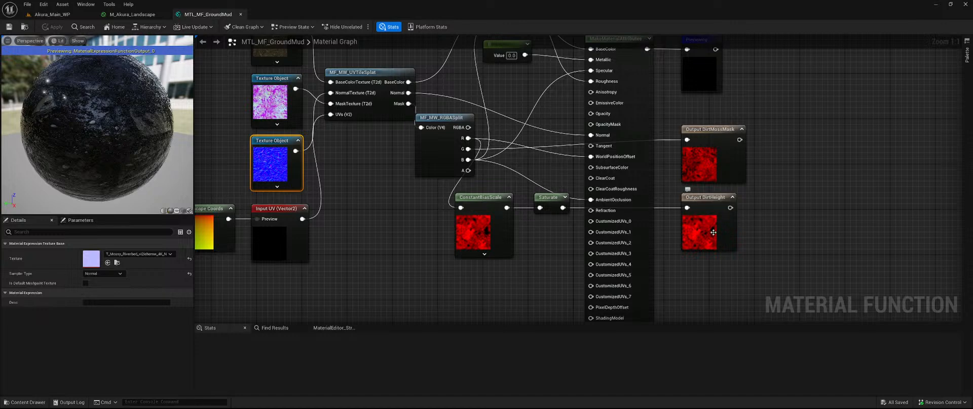
right_click_drag(785, 126, 748, 232)
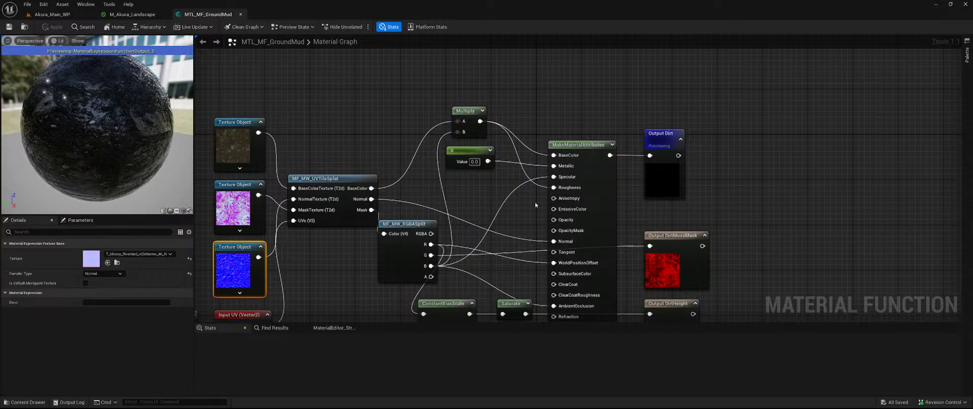
right_click_drag(453, 199, 533, 159)
left_click(392, 234)
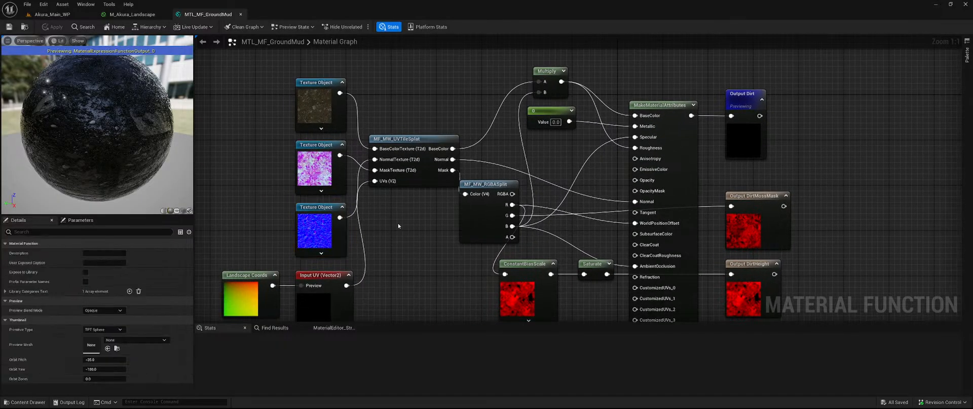
Return to the Akura_Main_WP level, view the lake, and switch to Landscape Mode with its Paint tools
left_click(64, 15)
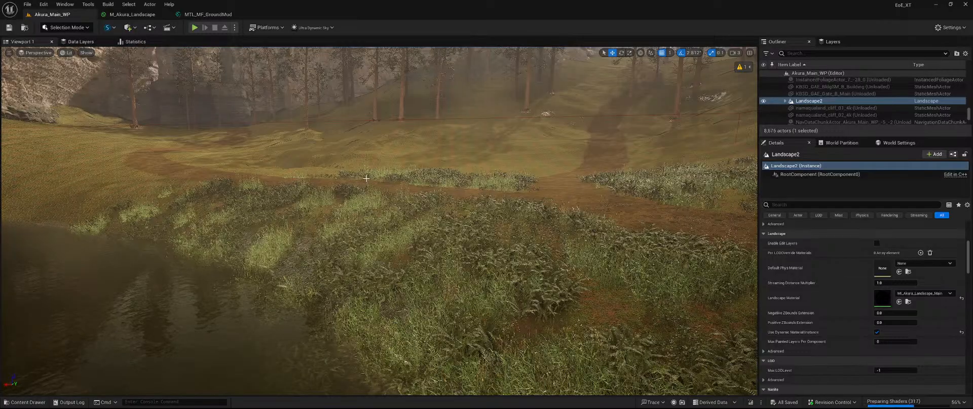
right_click_drag(440, 222, 302, 253)
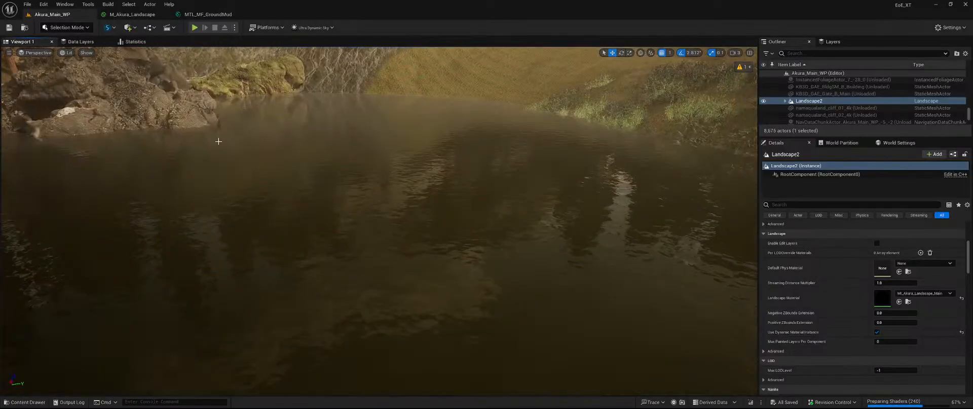
left_click(66, 27)
left_click(83, 48)
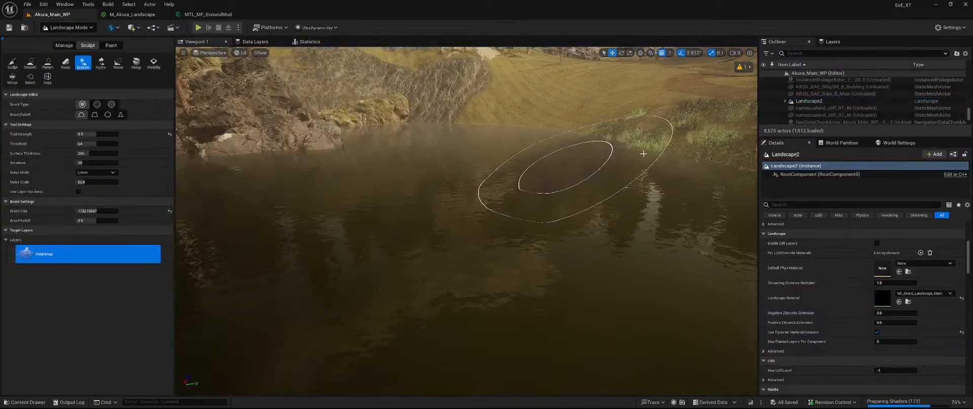
left_click(111, 45)
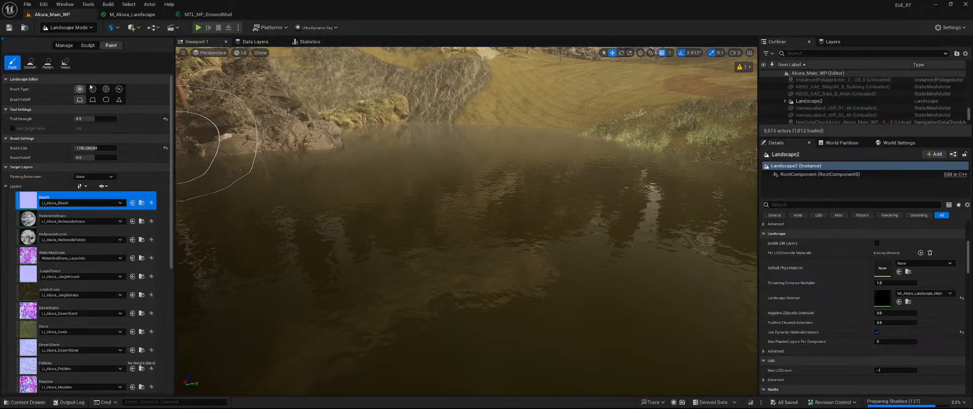
Check the landscape's target paint layers for the new Riverbed layer
scroll(52, 306, "down", 10)
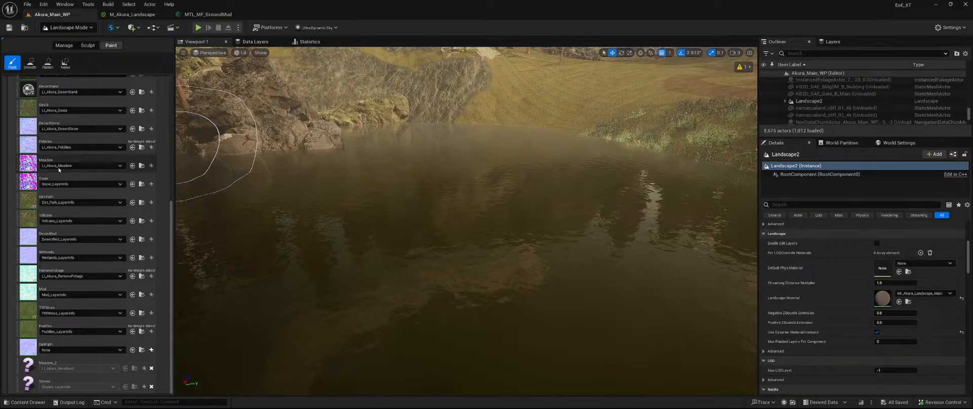
scroll(66, 172, "up", 3)
scroll(80, 193, "up", 5)
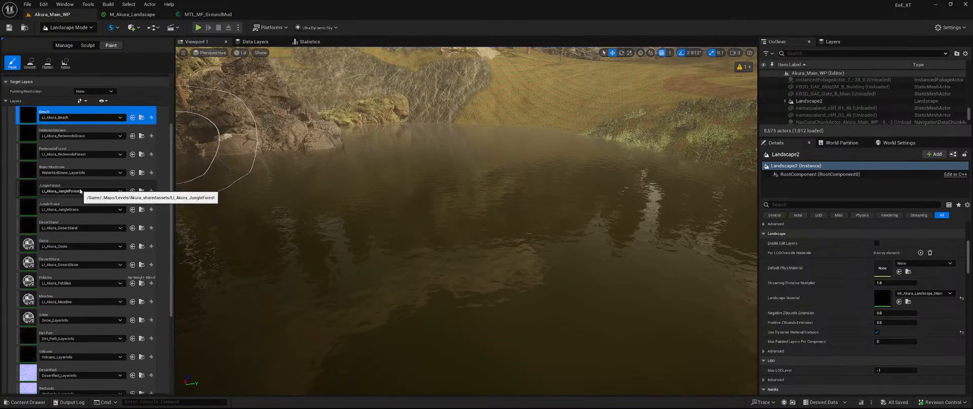
scroll(81, 192, "down", 5)
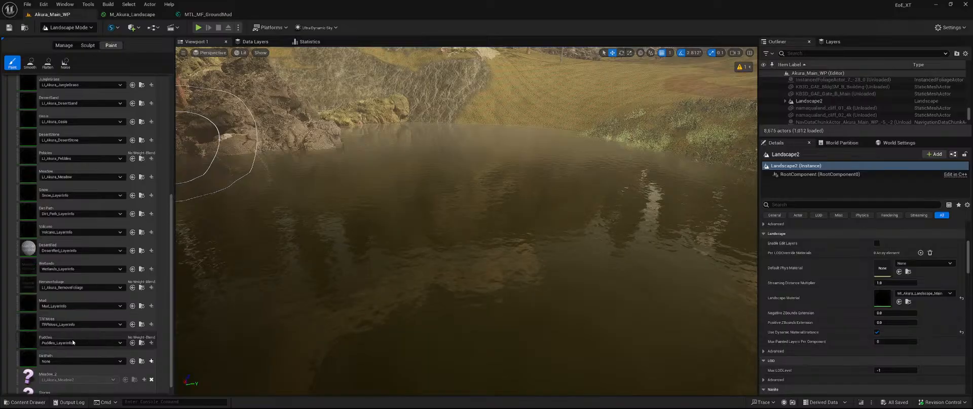
scroll(76, 325, "down", 1)
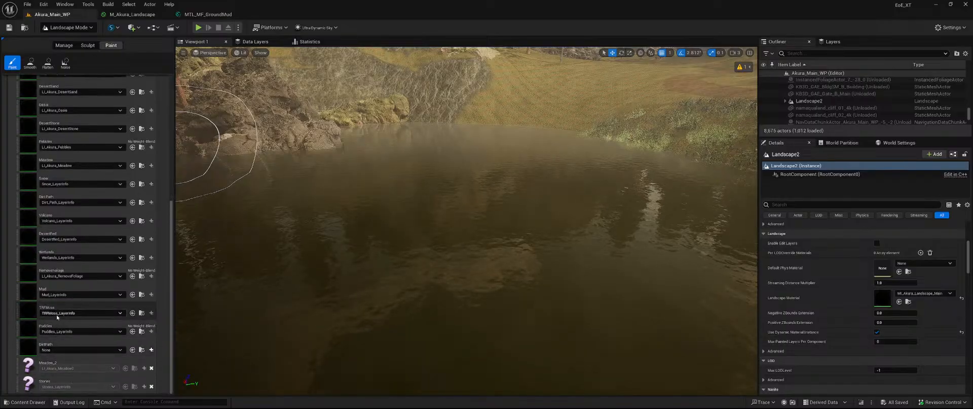
Return to the MTL_MF_GroundMud material function and rename its Dirt output to Riverbed
scroll(76, 284, "up", 3)
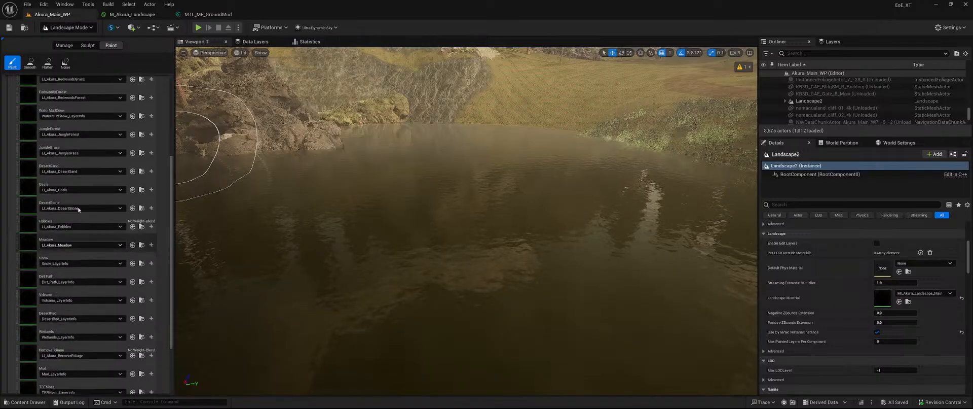
left_click(186, 15)
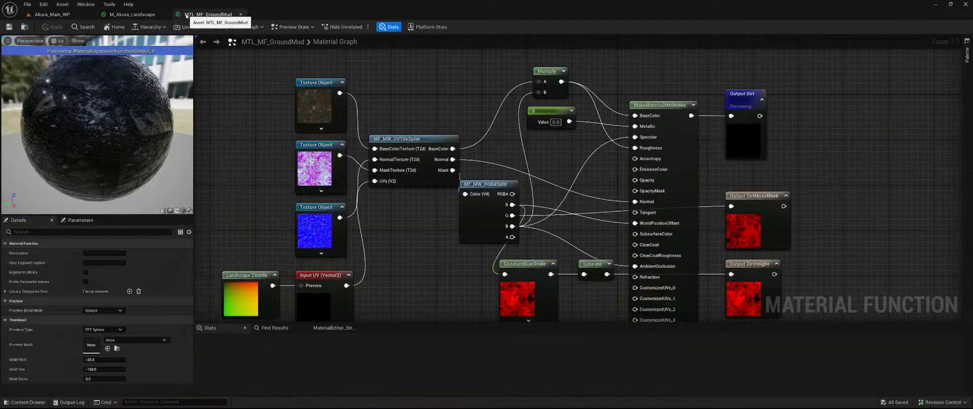
right_click_drag(383, 274, 263, 251)
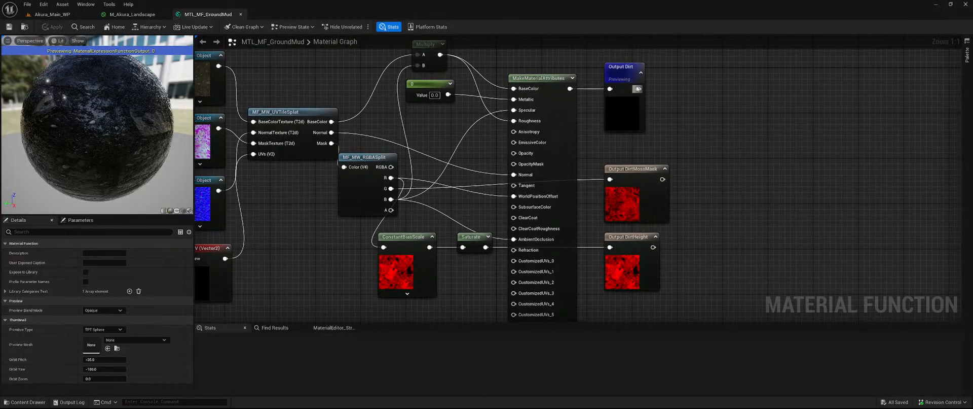
left_click(635, 83)
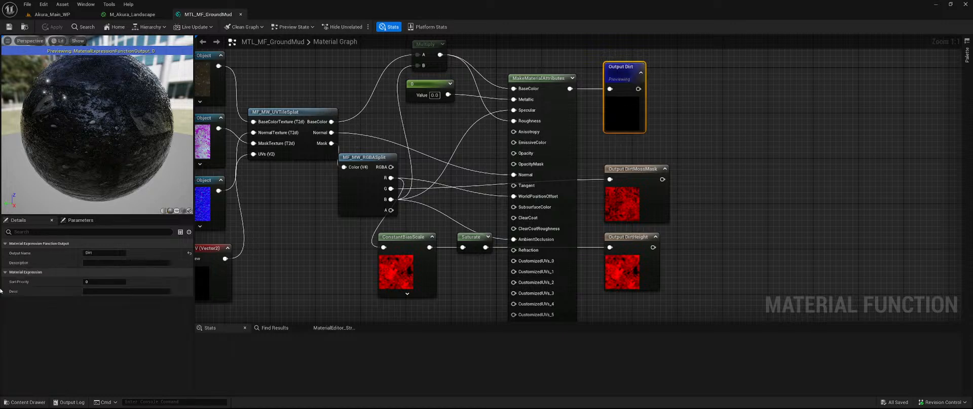
left_click(107, 253)
type("Riverbed")
key("Return")
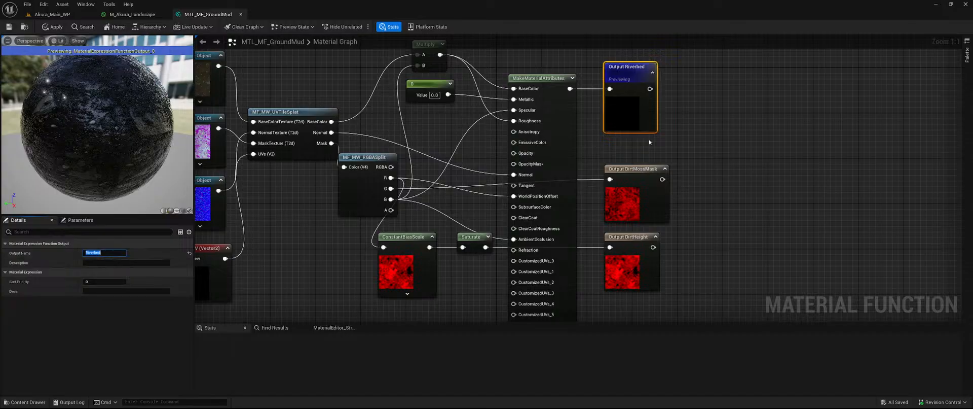
Rename the DirtMossMask output so its name starts with Riverbed instead of Dirt
right_click_drag(713, 177, 724, 165)
left_click(658, 177)
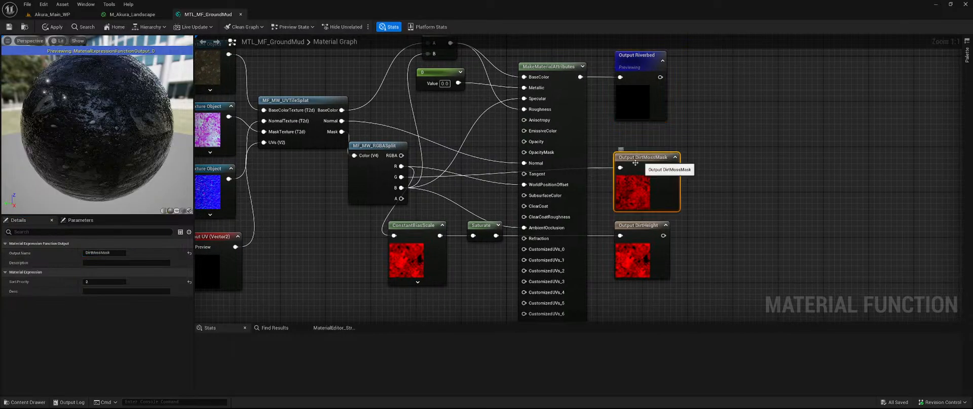
left_click(94, 252)
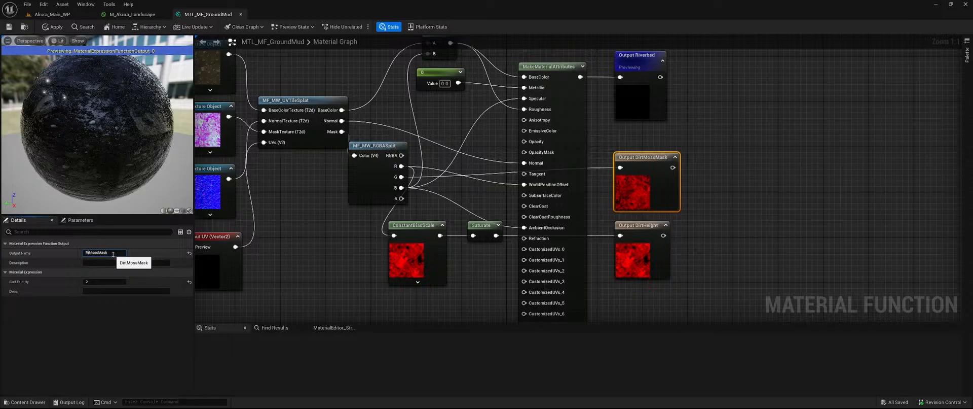
type("Riverbed")
key("Return")
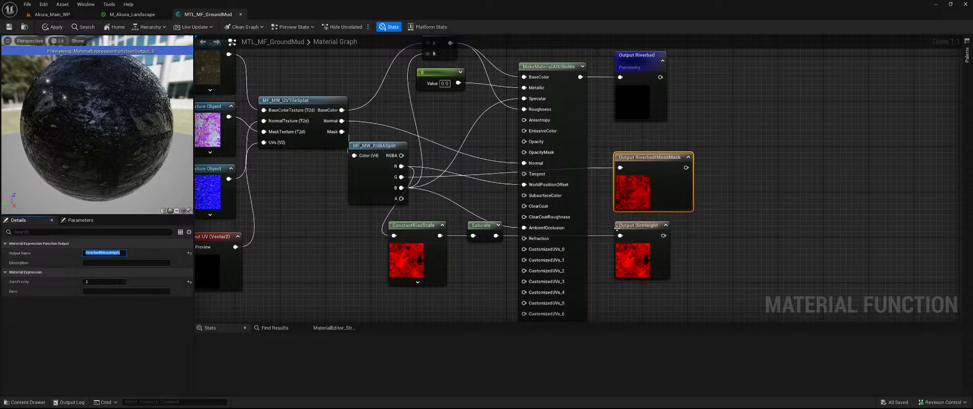
Rename the DirtHeight output to RiverbedHeight
left_click(650, 224)
left_click(92, 252)
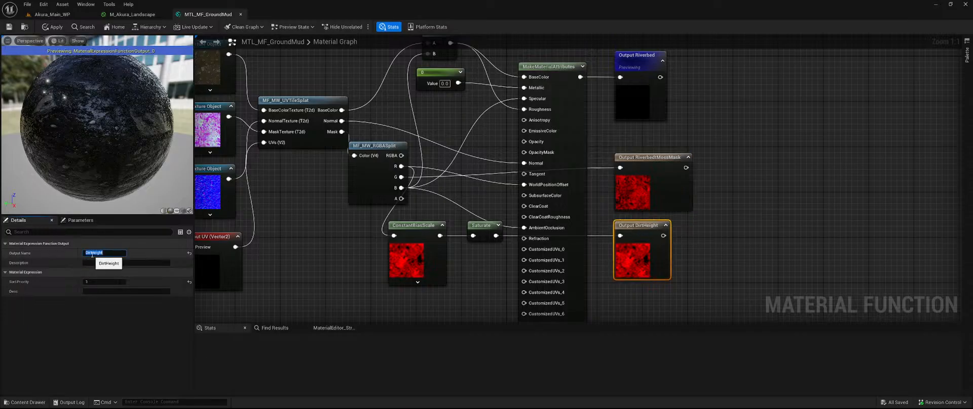
left_click(93, 253)
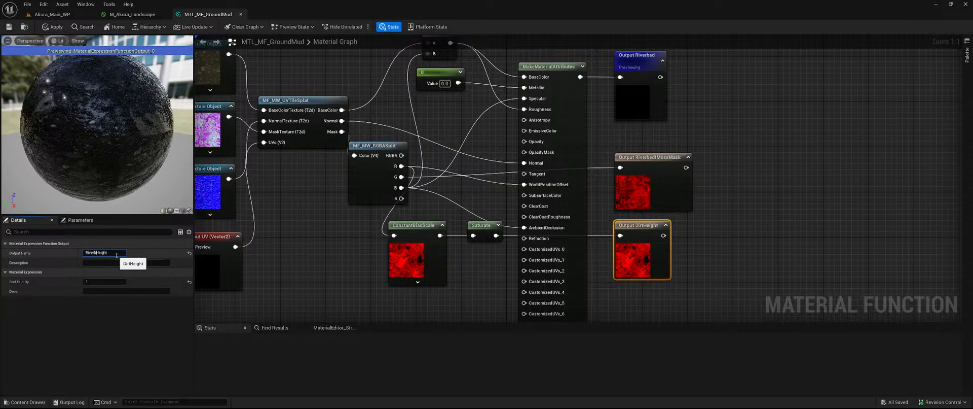
key("Return")
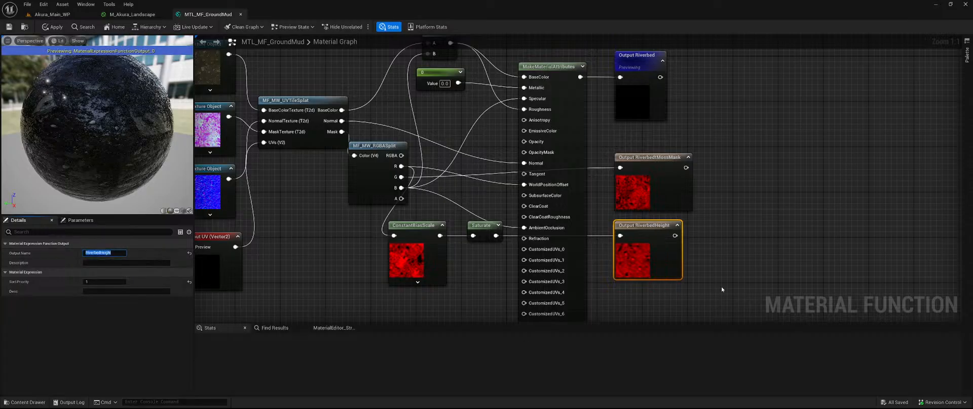
Apply and save the material function changes, then return to the Akura_Main_WP level and look around the lake shore
right_click_drag(722, 289, 735, 273)
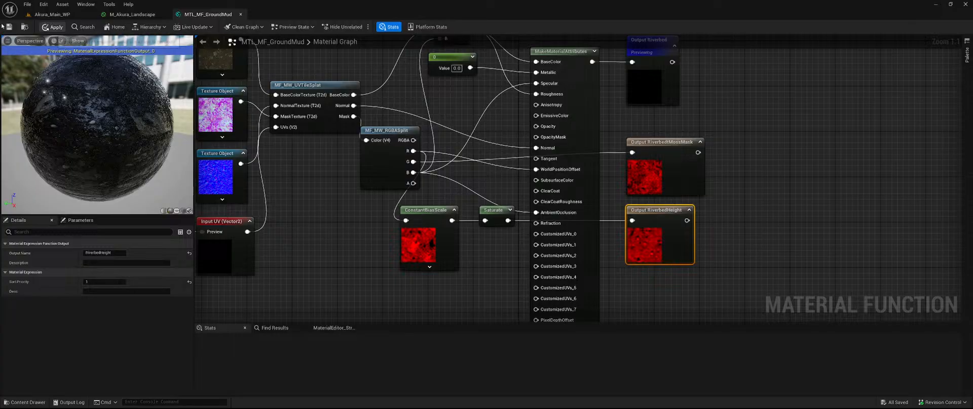
left_click(54, 27)
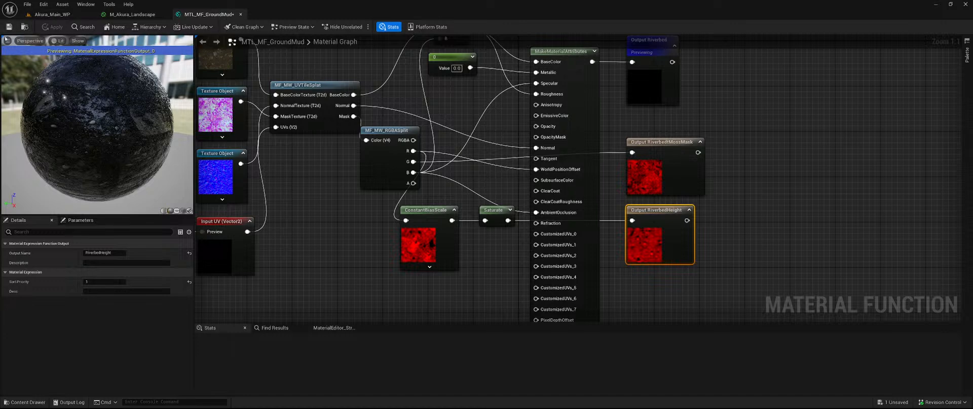
key("ctrl+s")
left_click(52, 14)
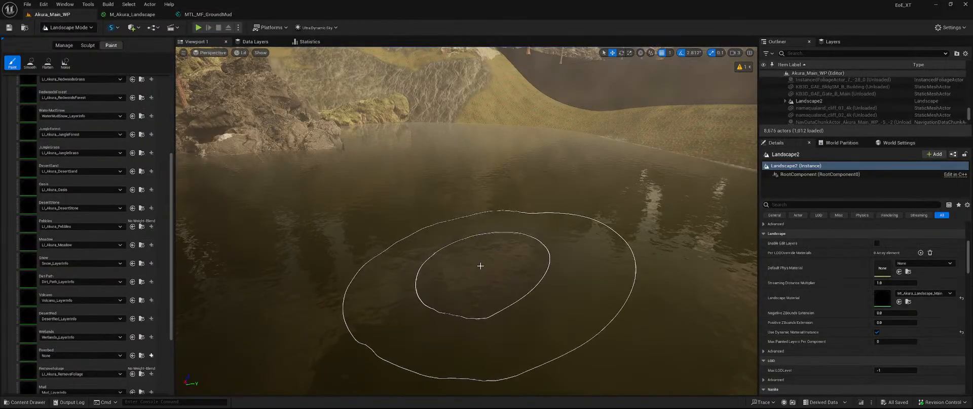
mouse_move(476, 250)
right_mouse_down()
mouse_move(618, 259)
mouse_move(662, 283)
mouse_move(745, 280)
mouse_move(748, 228)
mouse_move(800, 214)
mouse_move(817, 251)
mouse_move(806, 229)
mouse_move(798, 233)
mouse_move(794, 267)
right_mouse_up()
Browse the MWMeadowForest textures to the Trees/Ash folder, view the TEX_MF_TreesAshBark_A_col texture, and return to the level
key("ctrl+space")
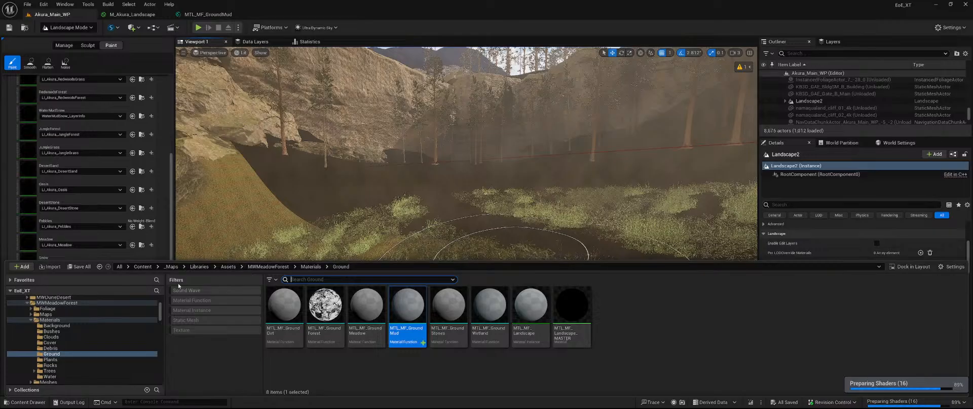
left_click(261, 267)
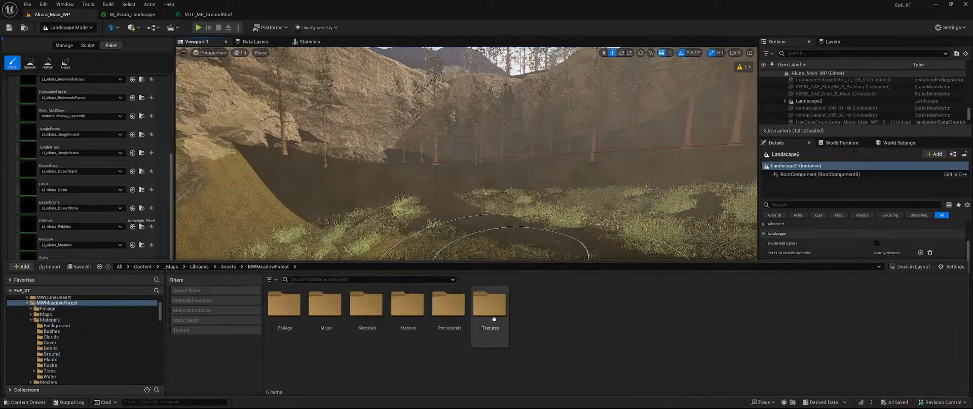
double_click(490, 304)
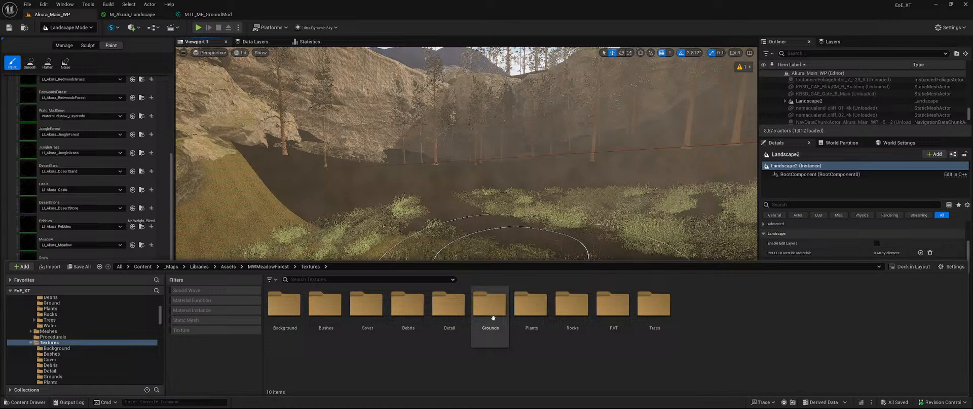
double_click(659, 308)
left_click(287, 295)
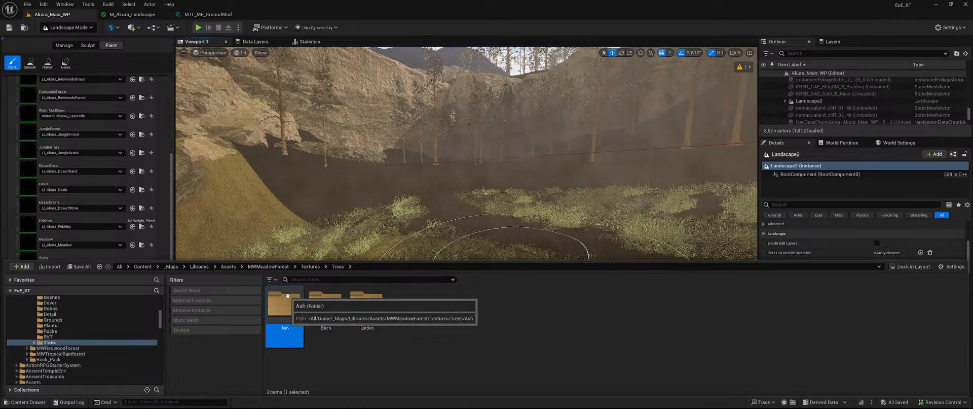
double_click(287, 300)
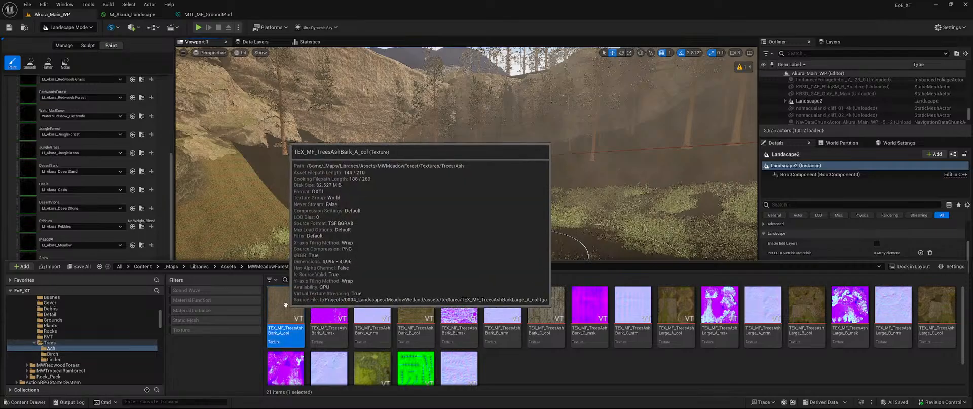
double_click(285, 304)
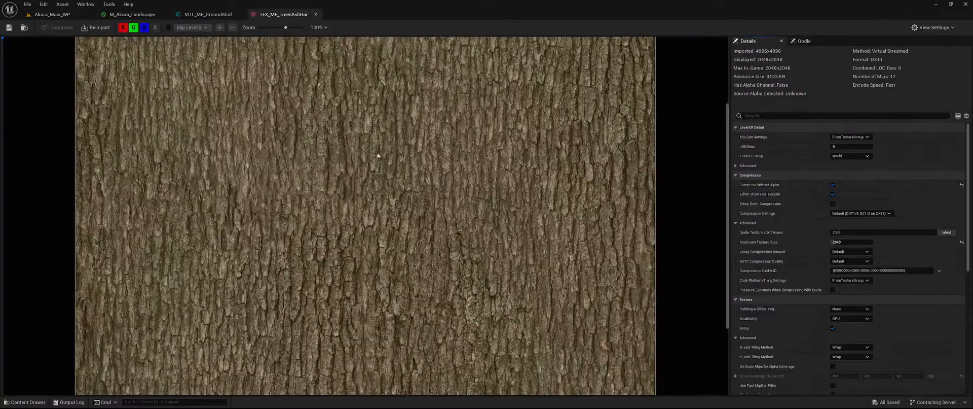
left_click(317, 16)
left_click(53, 14)
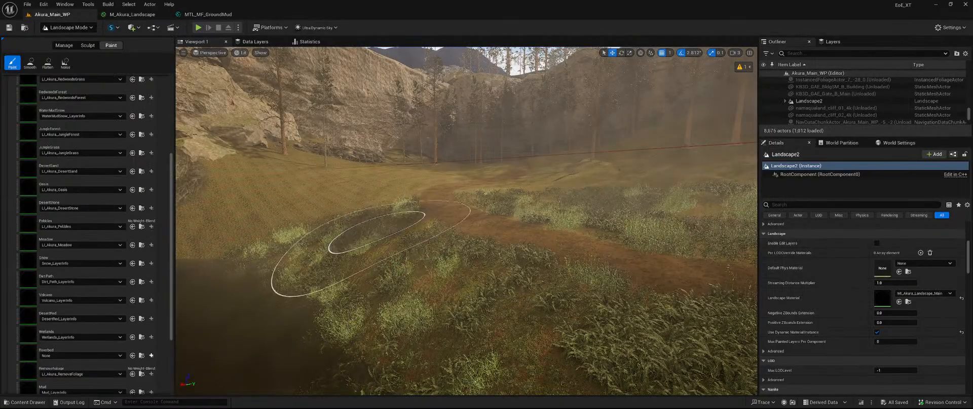
Create a weight-blended layer info for the Riverbed paint layer, saved as Riverbed_LayerInfo in Akura_Main_WP_sharedassets
right_click_drag(377, 233, 573, 259)
key("w")
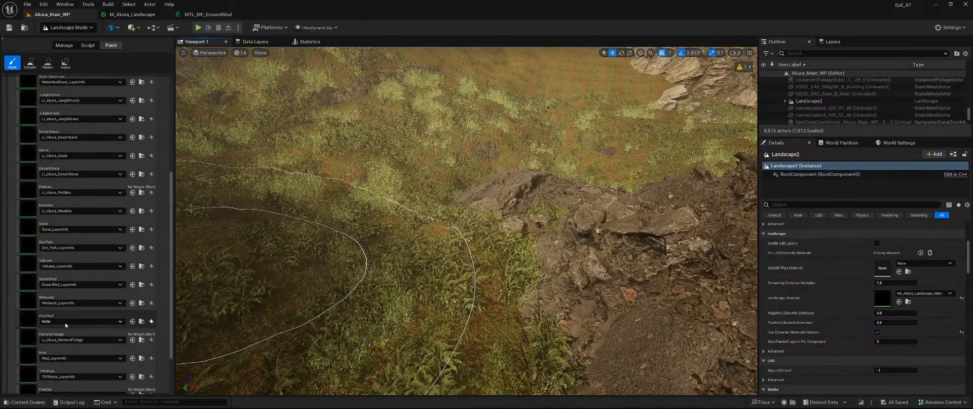
left_click(65, 322)
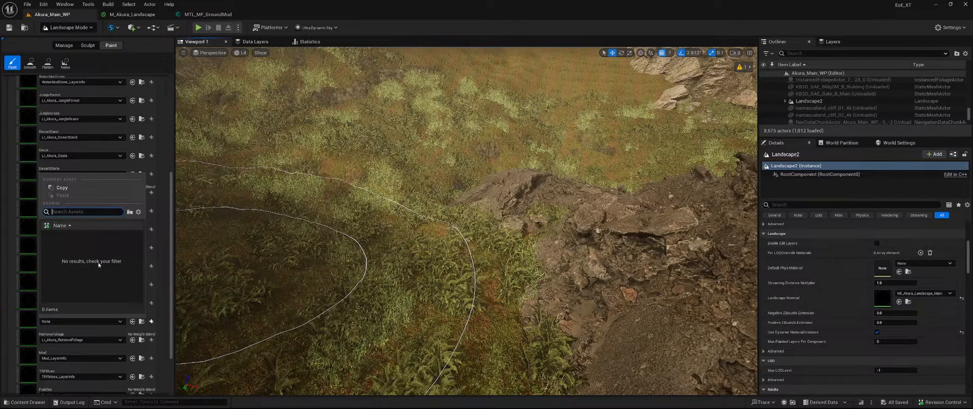
left_click(86, 327)
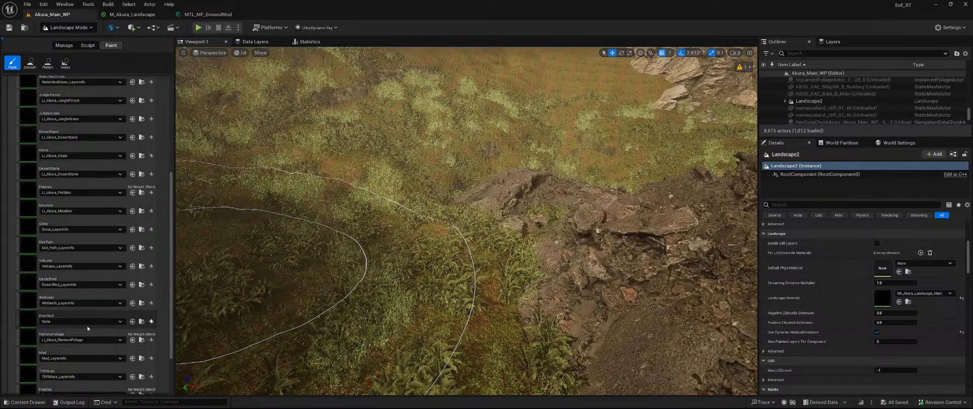
left_click(151, 321)
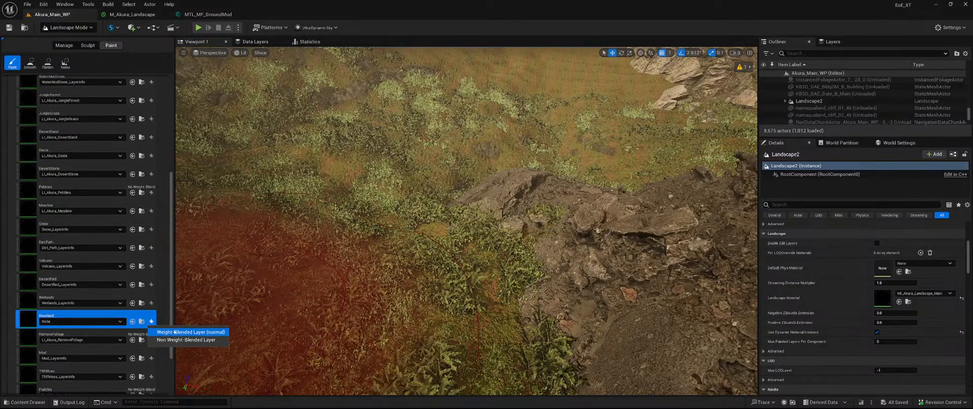
left_click(175, 331)
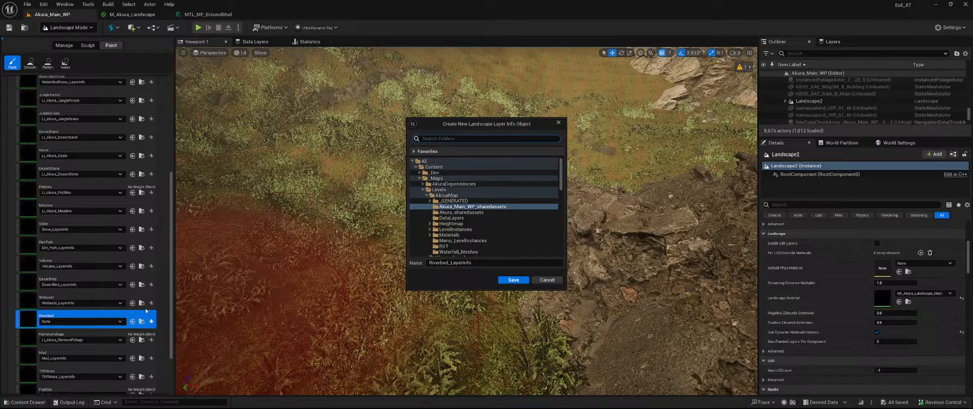
left_click(507, 281)
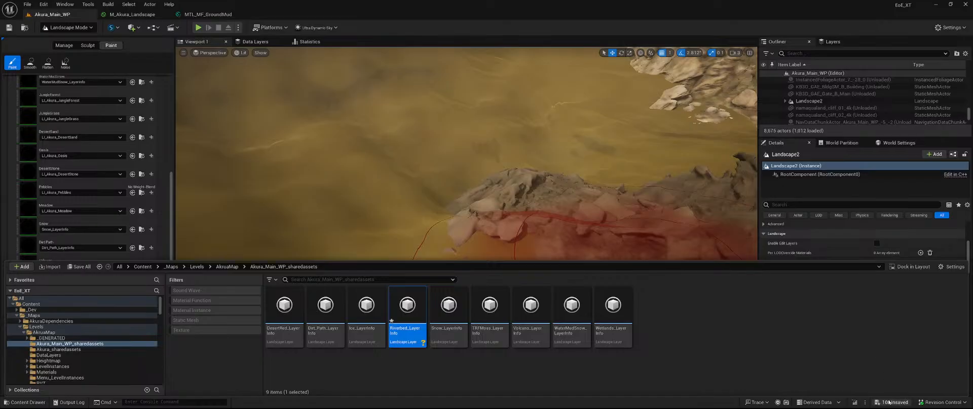
Save all unsaved assets, including the new Riverbed layer info, and go back to the landscape view
left_click(890, 401)
left_click(542, 287)
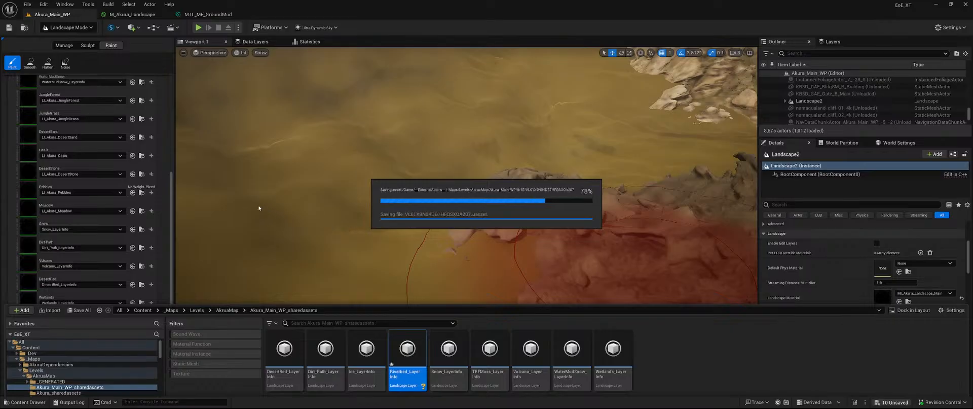
left_click(304, 170)
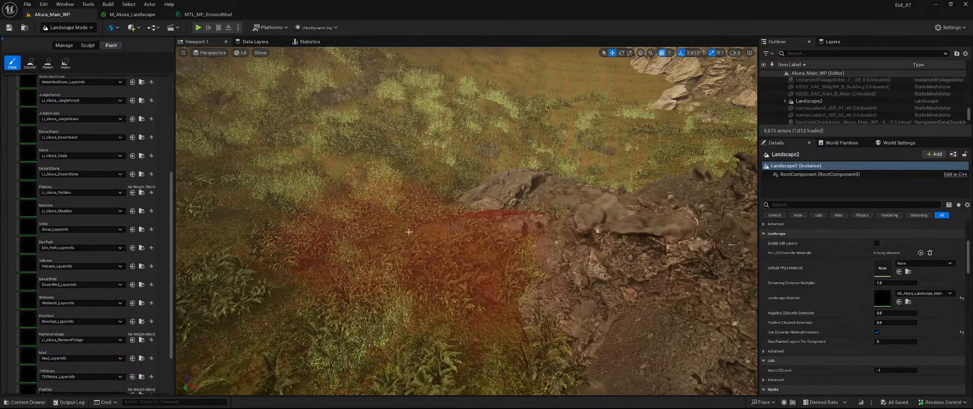
Create a weight-blended layer info for the DirtPath paint layer, saved as DirtPath_LayerInfo in Akura_Main_WP_sharedassets
mouse_move(413, 254)
right_mouse_down()
mouse_move(557, 253)
mouse_move(538, 248)
mouse_move(522, 218)
mouse_move(385, 216)
mouse_move(385, 264)
right_mouse_up()
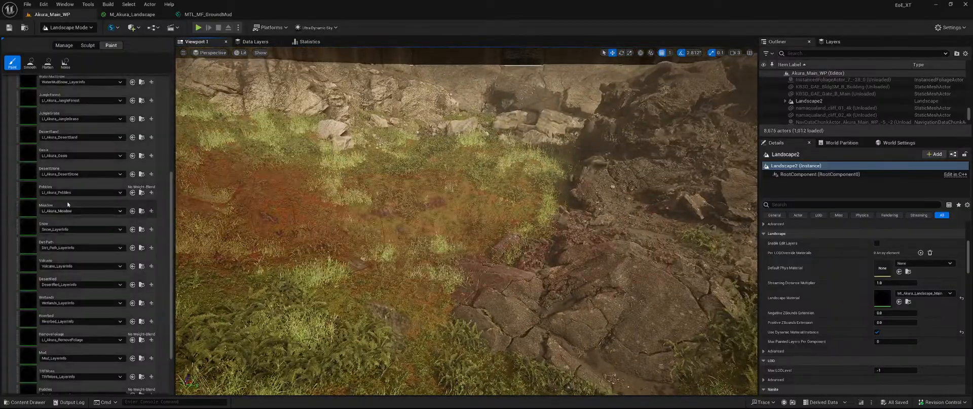
scroll(86, 293, "down", 3)
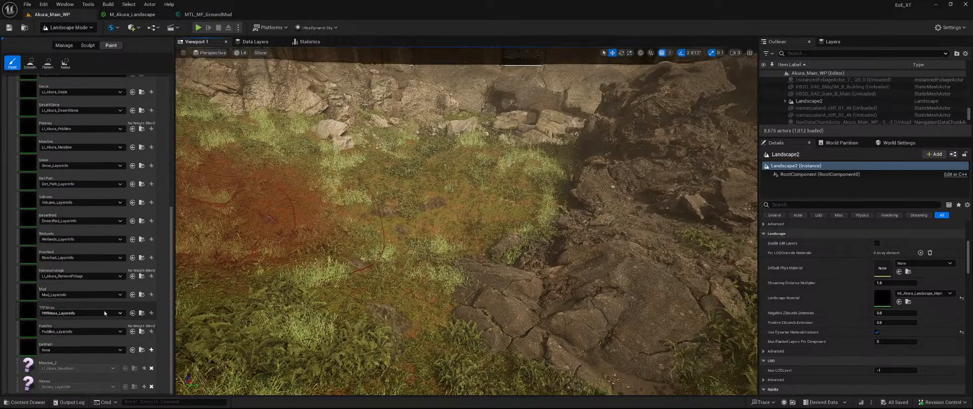
left_click(85, 349)
left_click(85, 349)
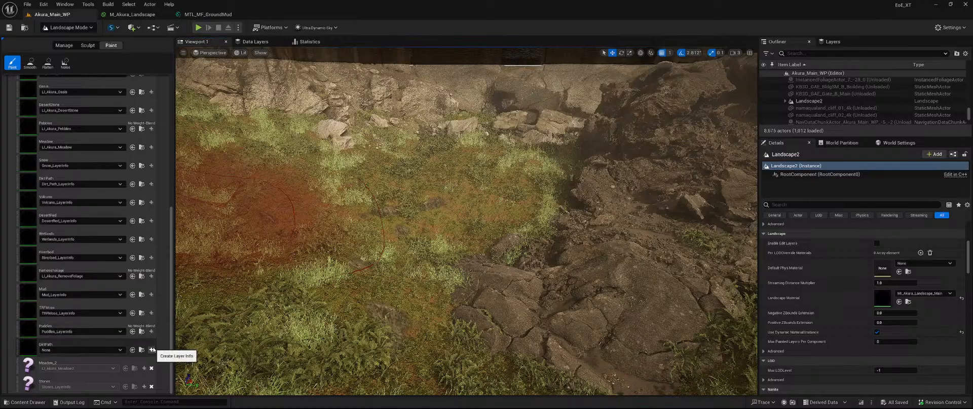
left_click(151, 349)
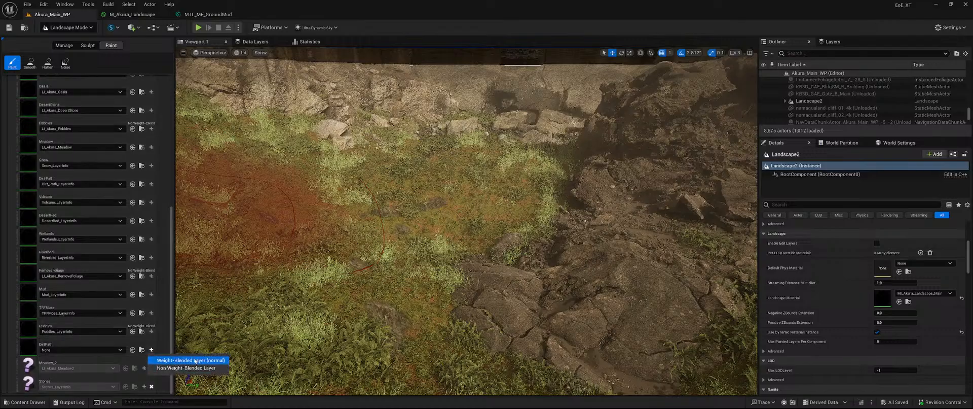
left_click(188, 357)
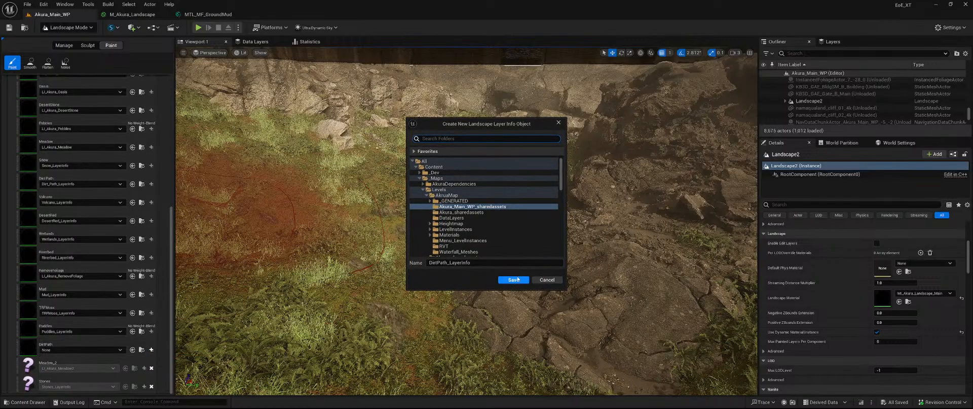
left_click(517, 278)
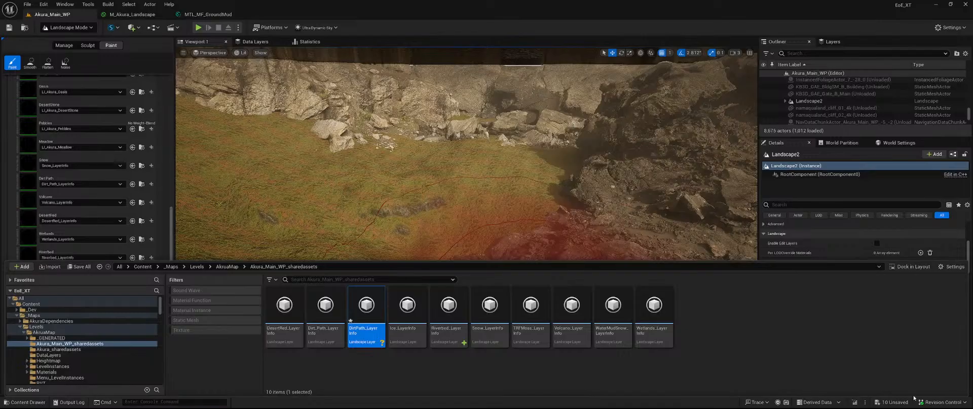
Save all unsaved content, including the new DirtPath layer info, and go back to the landscape paint layers
left_click(907, 401)
left_click(581, 286)
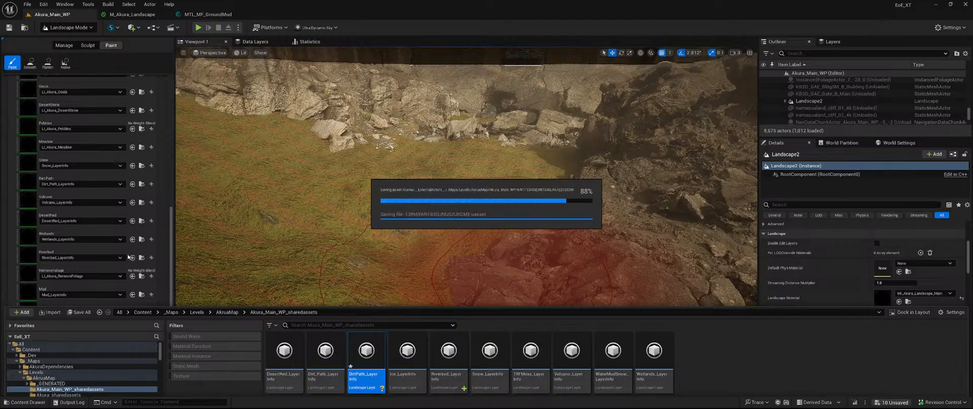
left_click(113, 270)
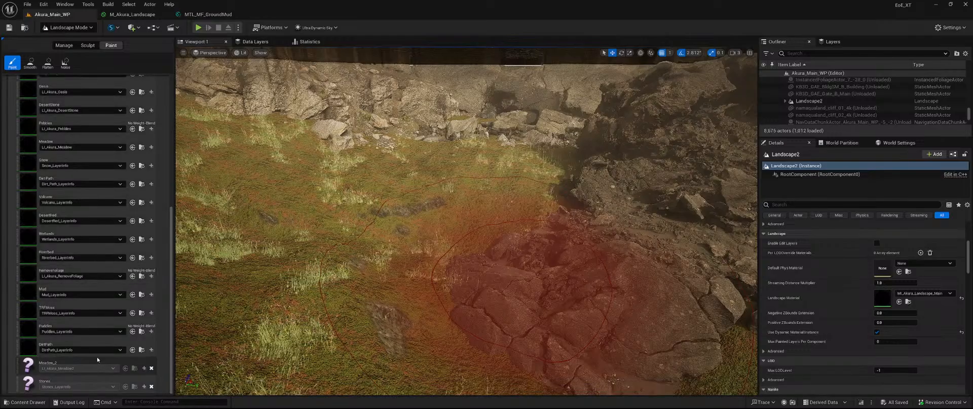
Paint the Riverbed layer over the grassy ground between the cliff and the large rock
scroll(100, 345, "up", 6)
scroll(101, 345, "down", 8)
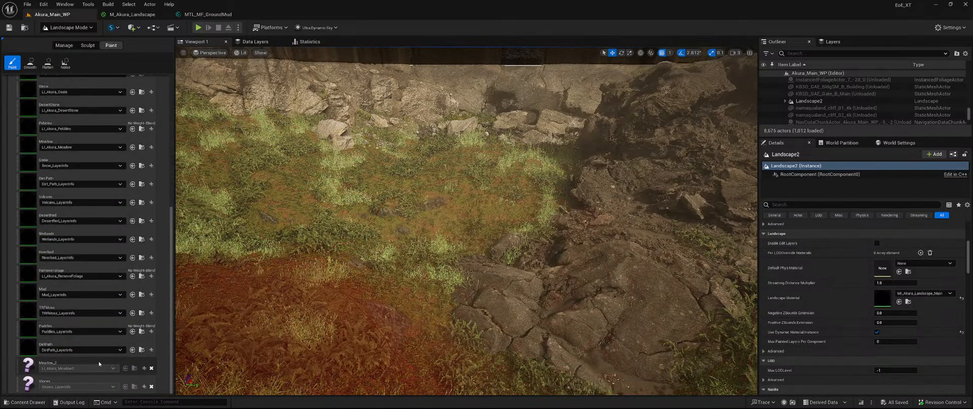
scroll(73, 309, "up", 1)
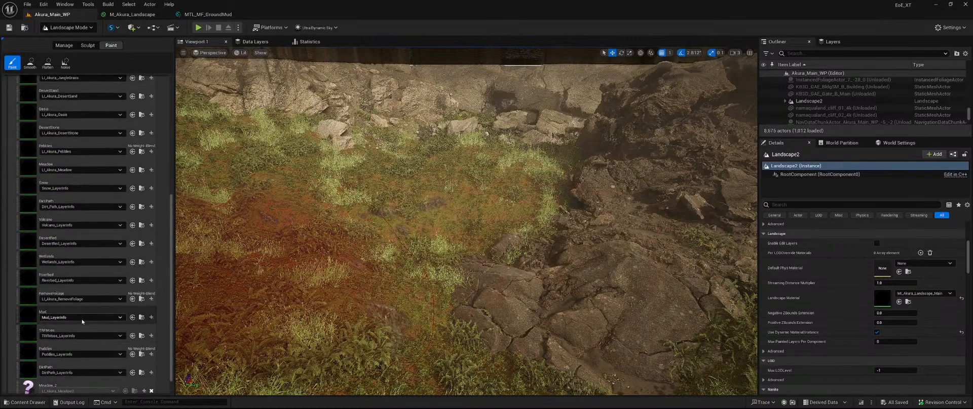
left_click(75, 278)
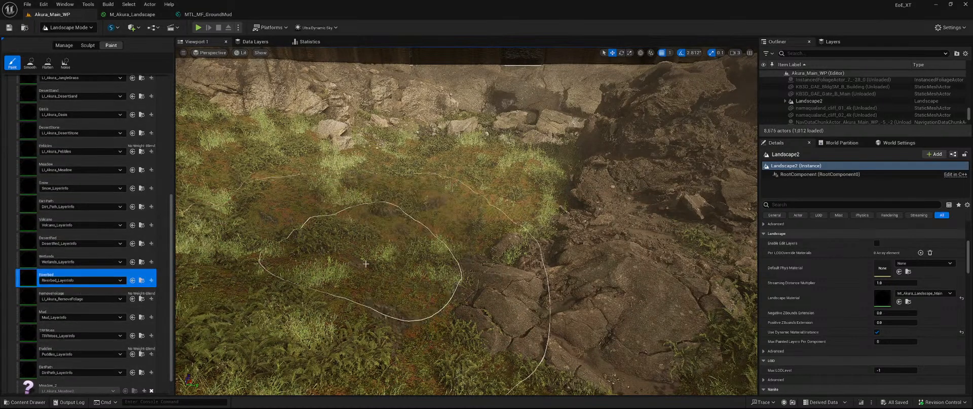
mouse_move(368, 274)
left_mouse_down()
mouse_move(463, 294)
mouse_move(558, 285)
left_mouse_up()
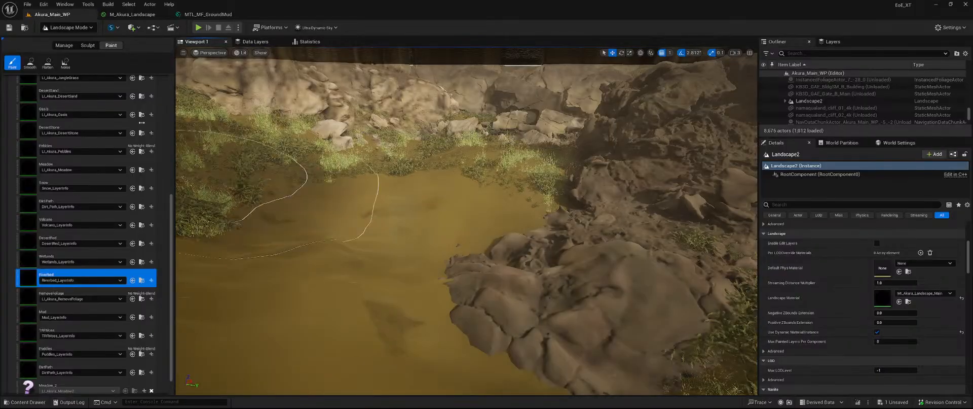
left_click(88, 45)
key("ctrl+z")
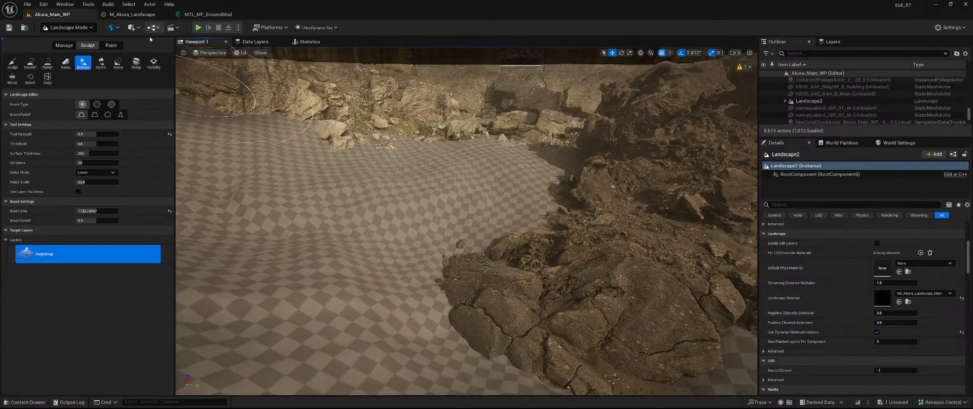
left_click(111, 45)
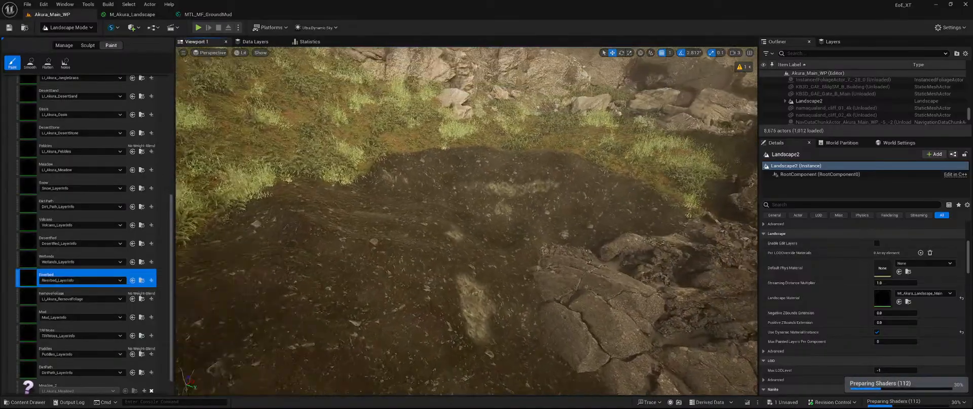
Extend the Riverbed paint beyond the large rock, over the fern-covered ground and the adjoining slope
key("w")
mouse_move(467, 221)
right_mouse_down()
mouse_move(451, 279)
mouse_move(459, 228)
mouse_move(470, 221)
right_mouse_up()
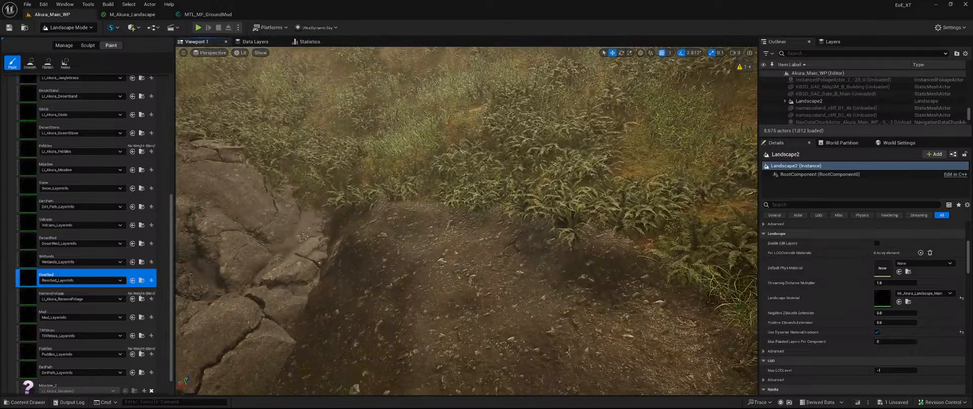
right_click_drag(466, 221, 578, 185)
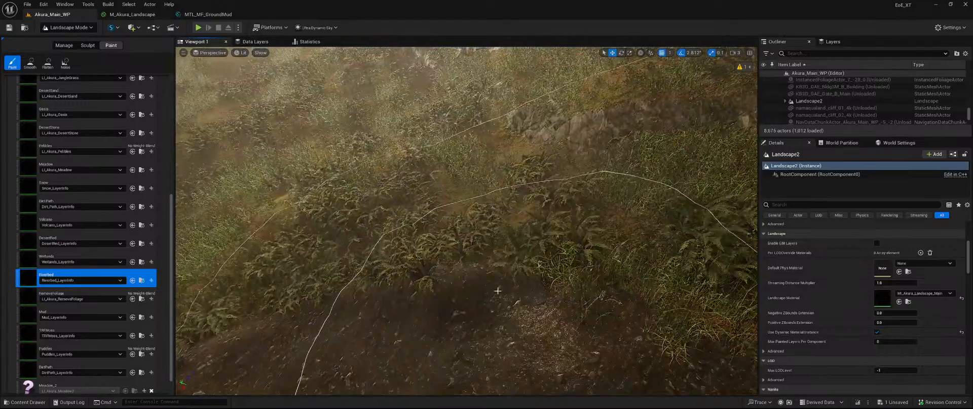
right_click_drag(498, 290, 349, 207)
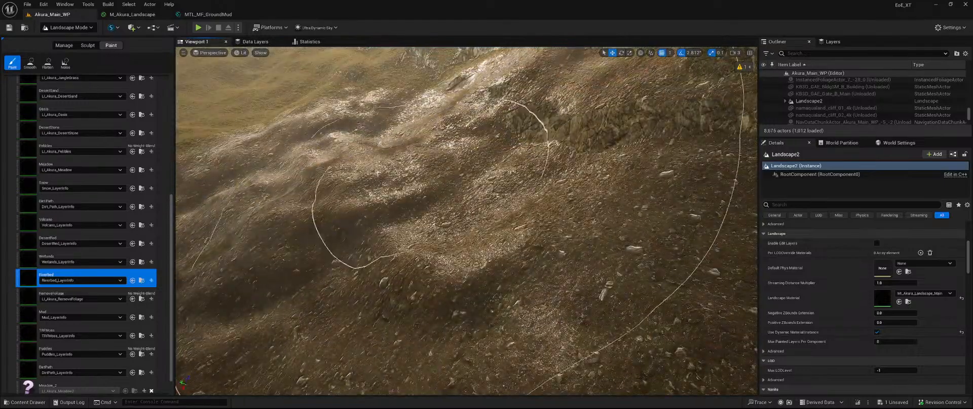
mouse_move(431, 187)
right_mouse_down()
mouse_move(440, 112)
mouse_move(507, 104)
mouse_move(527, 223)
mouse_move(609, 183)
mouse_move(517, 218)
mouse_move(537, 188)
right_mouse_up()
mouse_move(355, 183)
left_mouse_down()
mouse_move(380, 216)
mouse_move(463, 227)
left_mouse_up()
right_click_drag(629, 218, 618, 203)
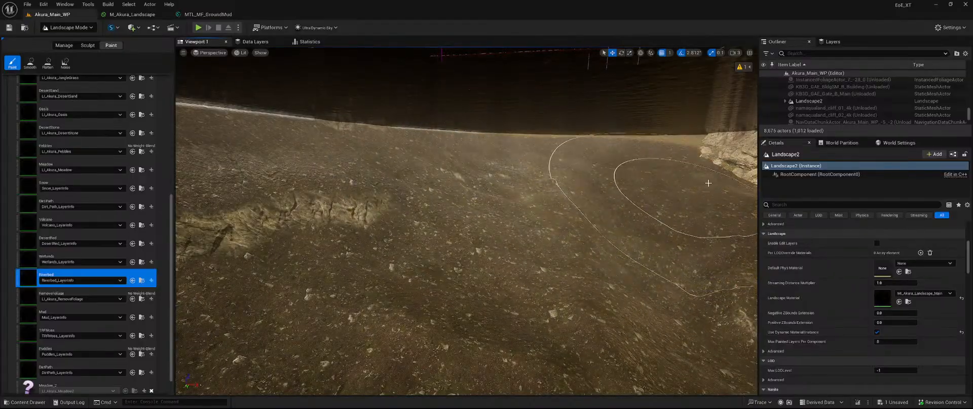
Paint the Riverbed layer over the remaining lake bed slopes, from the rock formations towards the grassy rise
right_click_drag(659, 207, 608, 213)
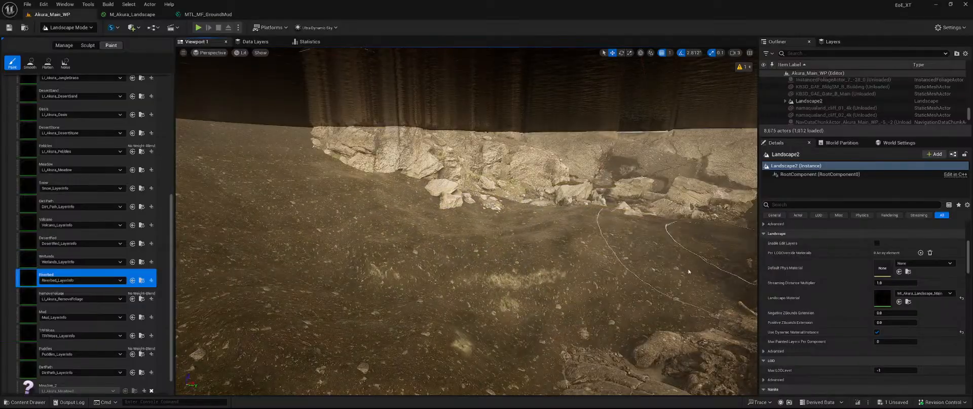
right_click_drag(688, 271, 753, 280)
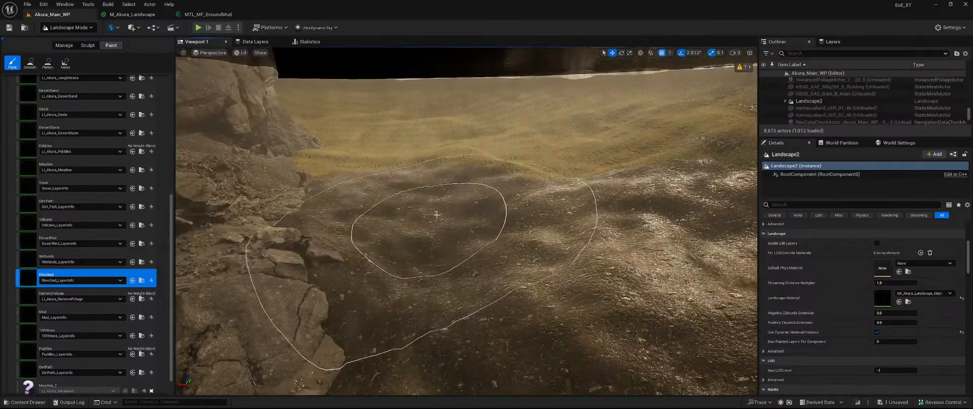
mouse_move(282, 142)
left_mouse_down()
mouse_move(395, 109)
mouse_move(583, 116)
mouse_move(604, 249)
left_mouse_up()
mouse_move(604, 249)
right_mouse_down()
mouse_move(675, 203)
mouse_move(664, 278)
right_mouse_up()
mouse_move(179, 299)
left_mouse_down()
mouse_move(188, 279)
mouse_move(319, 259)
mouse_move(253, 299)
mouse_move(182, 291)
mouse_move(309, 274)
left_mouse_up()
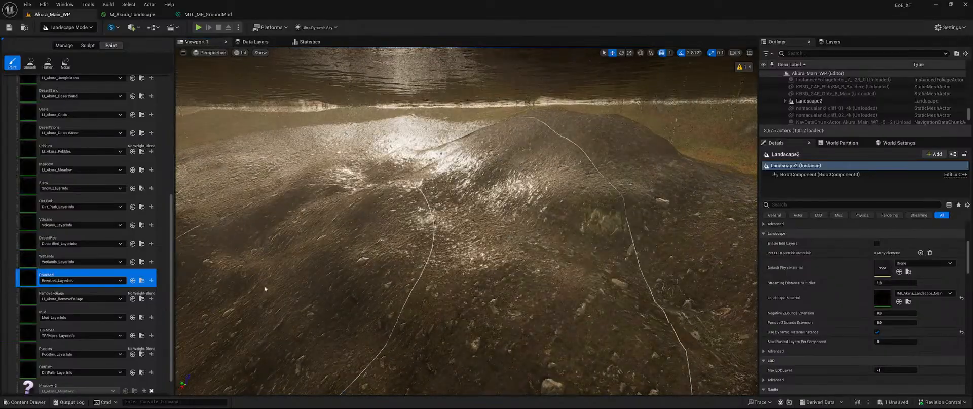
right_click_drag(309, 274, 228, 264)
left_click_drag(228, 264, 325, 263)
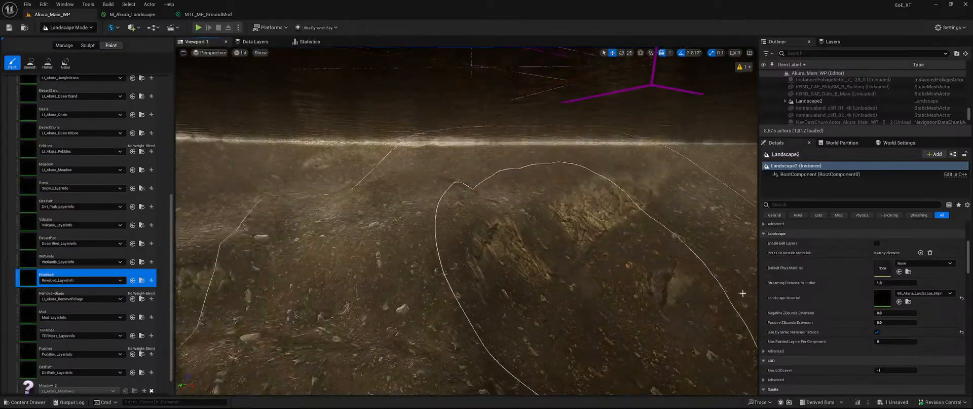
right_click_drag(324, 263, 517, 269)
mouse_move(412, 291)
right_mouse_down()
mouse_move(457, 253)
mouse_move(446, 284)
mouse_move(413, 291)
right_mouse_up()
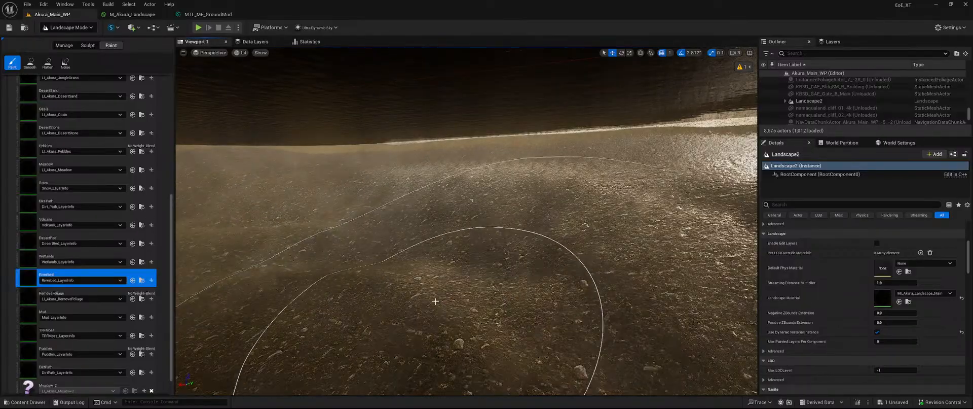
Inspect the painted Riverbed surface across the lake bed and along the planted shoreline
mouse_move(435, 301)
right_mouse_down()
mouse_move(325, 271)
mouse_move(320, 261)
mouse_move(365, 291)
mouse_move(392, 290)
mouse_move(375, 291)
mouse_move(378, 264)
mouse_move(398, 301)
right_mouse_up()
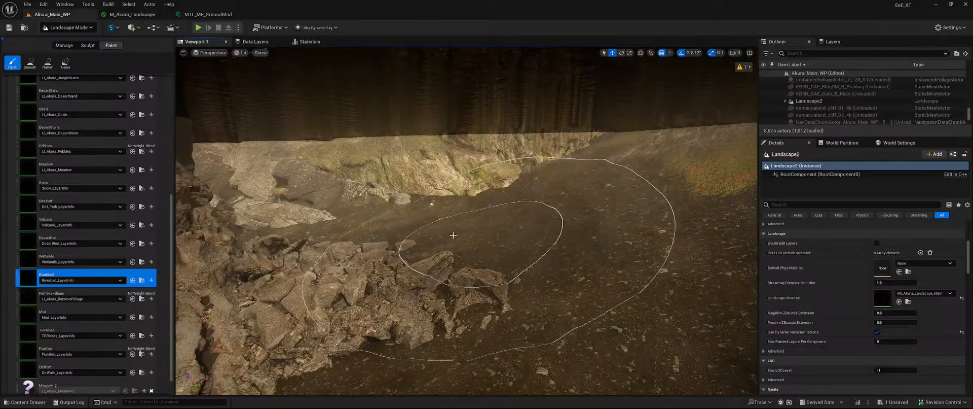
right_click_drag(440, 263, 446, 263)
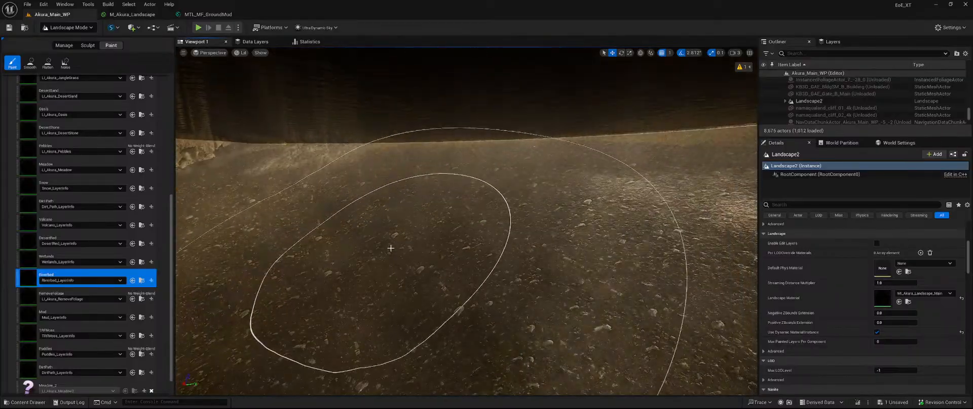
right_click_drag(390, 248, 451, 244)
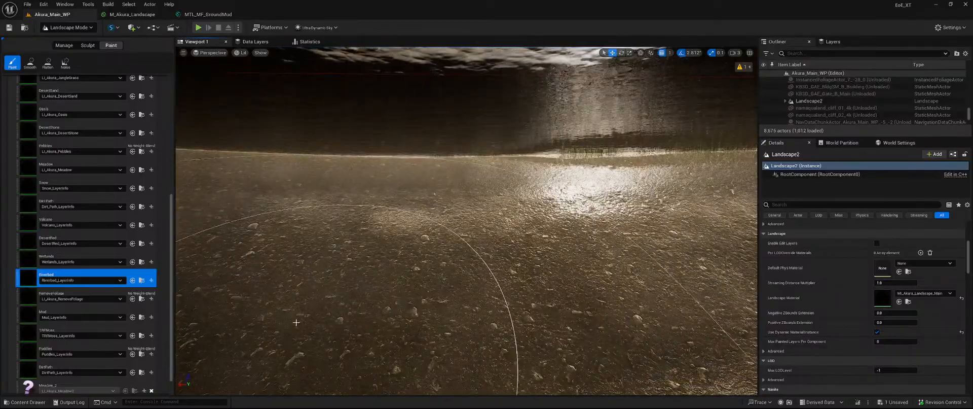
right_click_drag(296, 322, 295, 317)
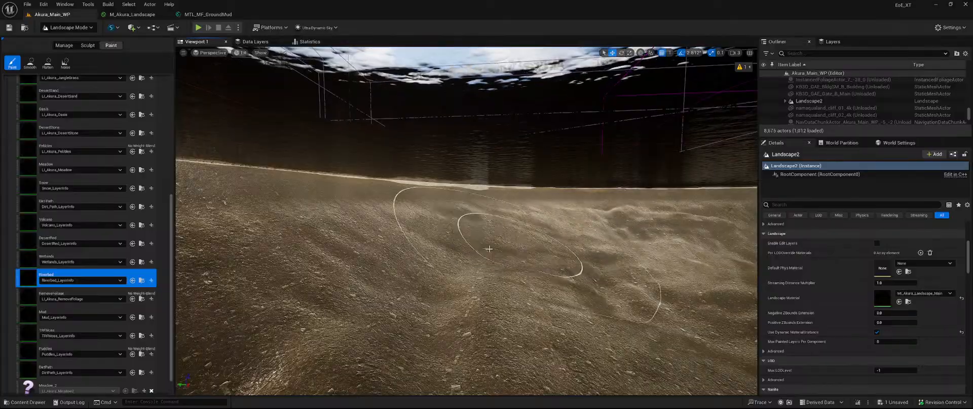
right_click_drag(304, 260, 200, 309)
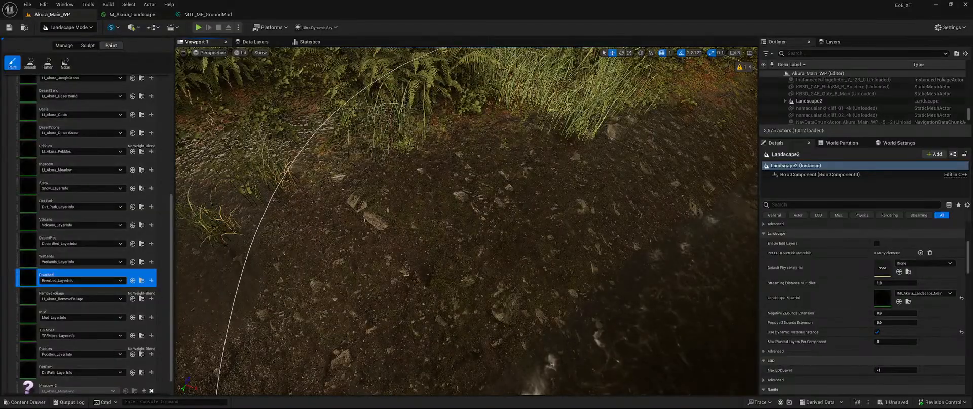
Save the modified landscape streaming proxy with the Riverbed paint
left_click(896, 401)
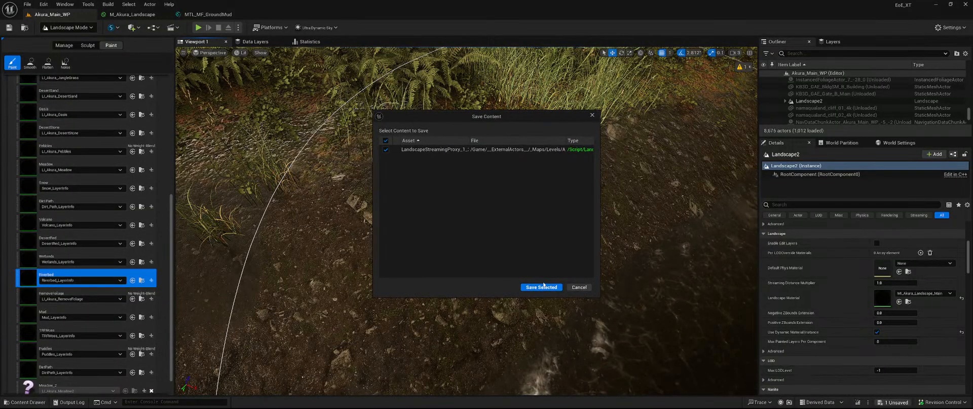
left_click(541, 286)
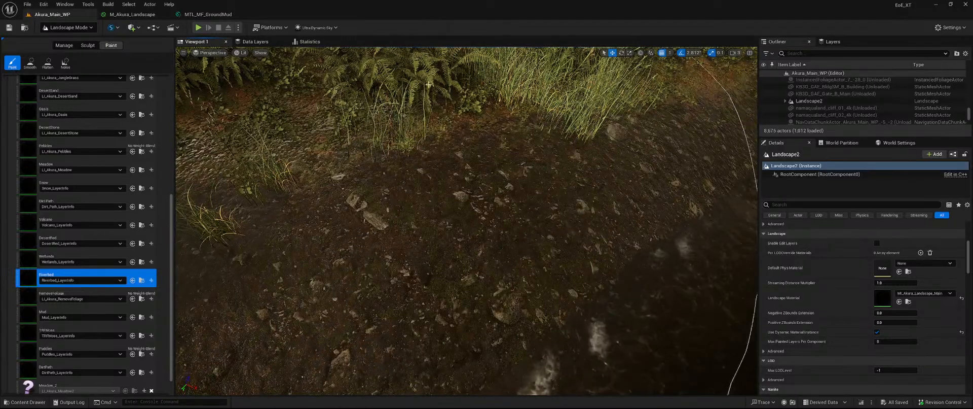
mouse_move(456, 213)
right_mouse_down()
mouse_move(548, 137)
mouse_move(583, 228)
mouse_move(560, 220)
right_mouse_up()
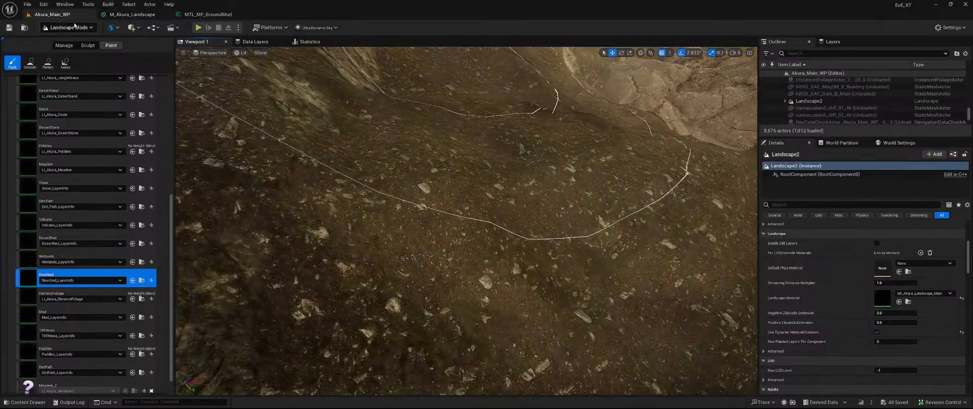
Switch from Landscape to Selection mode, then select the base colour Texture Object node in the MTL_MF_GroundMud graph
left_click(69, 27)
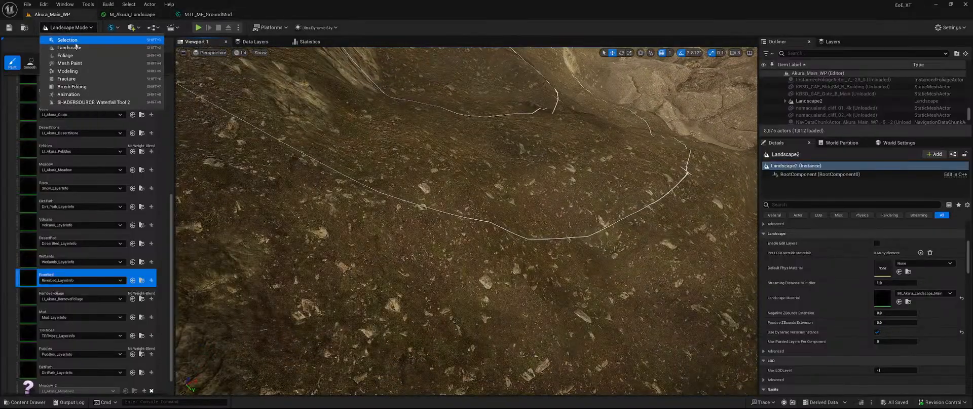
left_click(69, 40)
left_click(208, 14)
right_click_drag(328, 226, 475, 218)
left_click(405, 109)
Look through the Megascans Surfaces folders for an alternative riverbed texture set for the ground mud function
left_click(25, 402)
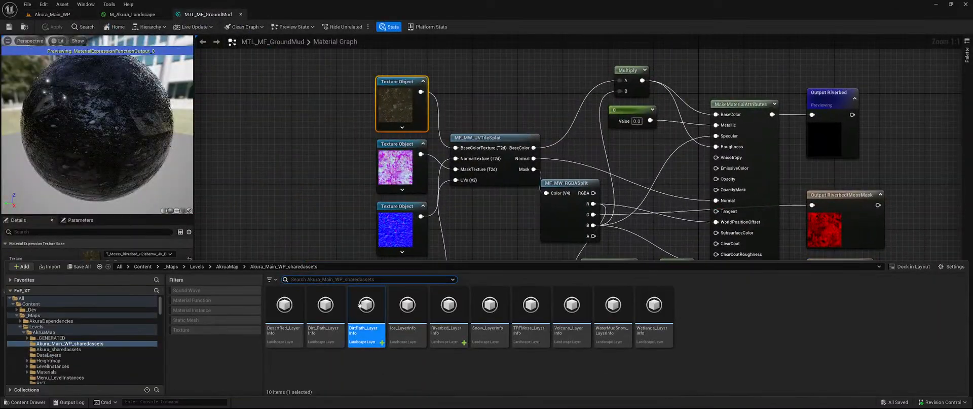
scroll(61, 355, "down", 15)
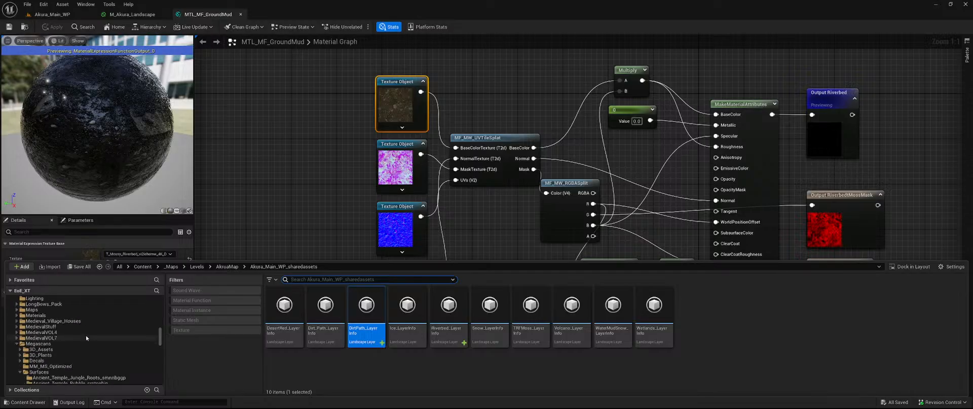
scroll(83, 338, "down", 15)
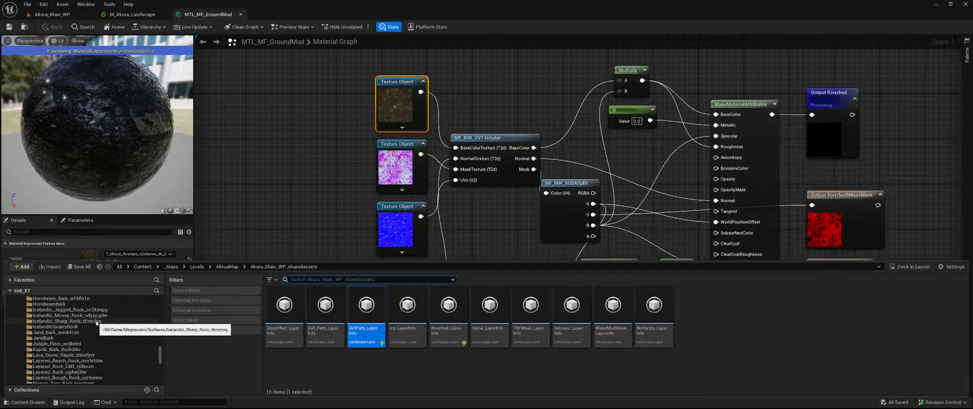
scroll(101, 325, "down", 10)
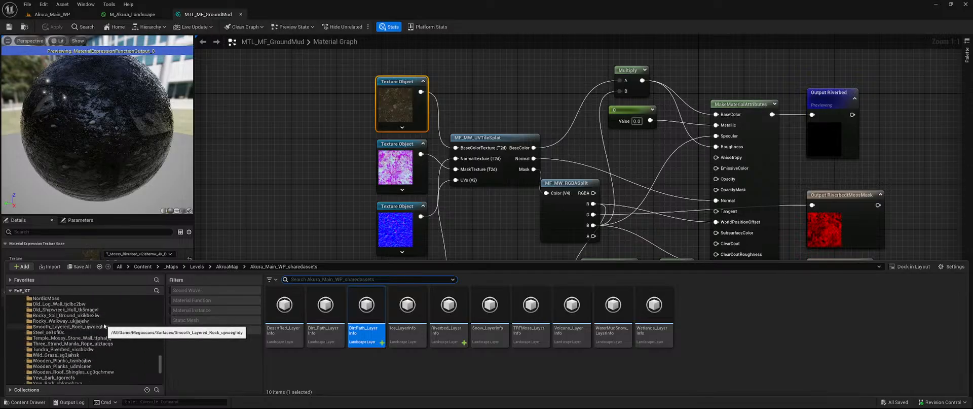
scroll(102, 332, "up", 2)
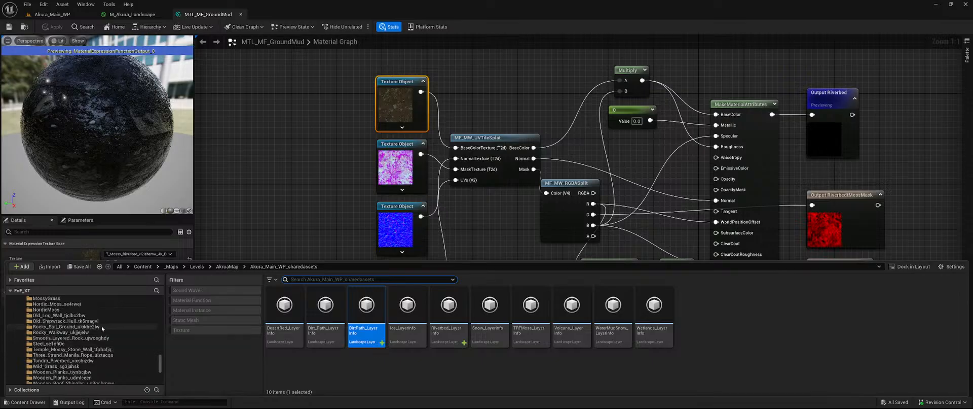
scroll(103, 329, "down", 3)
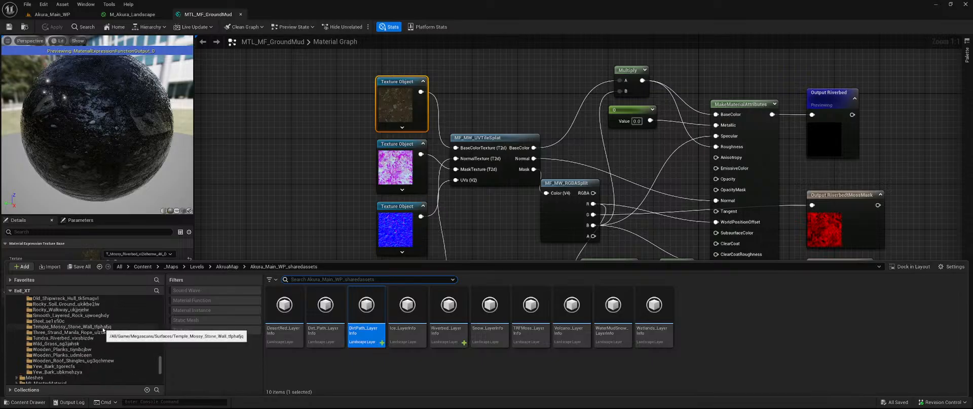
scroll(103, 330, "up", 10)
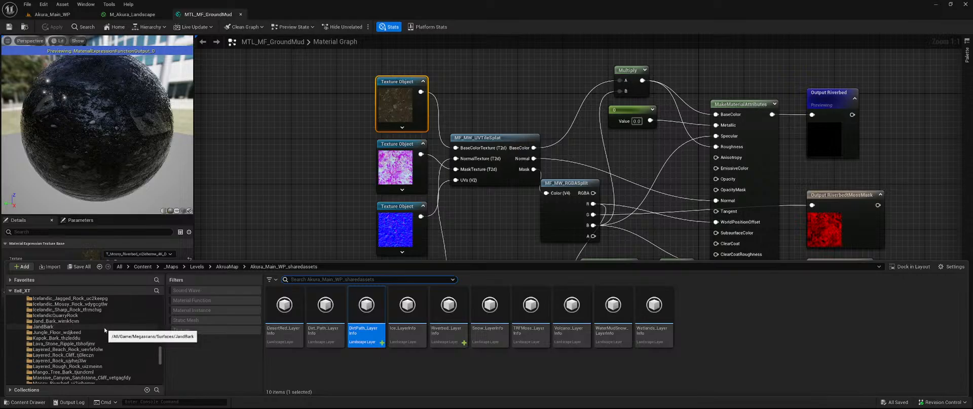
scroll(123, 351, "up", 10)
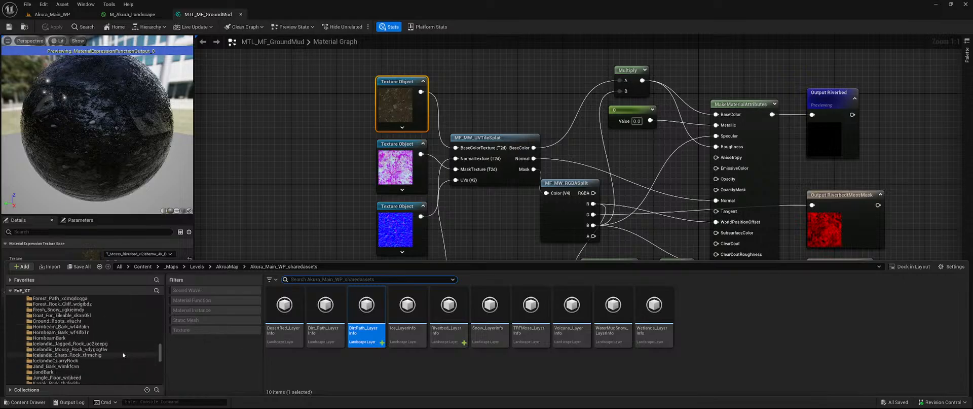
scroll(123, 352, "up", 4)
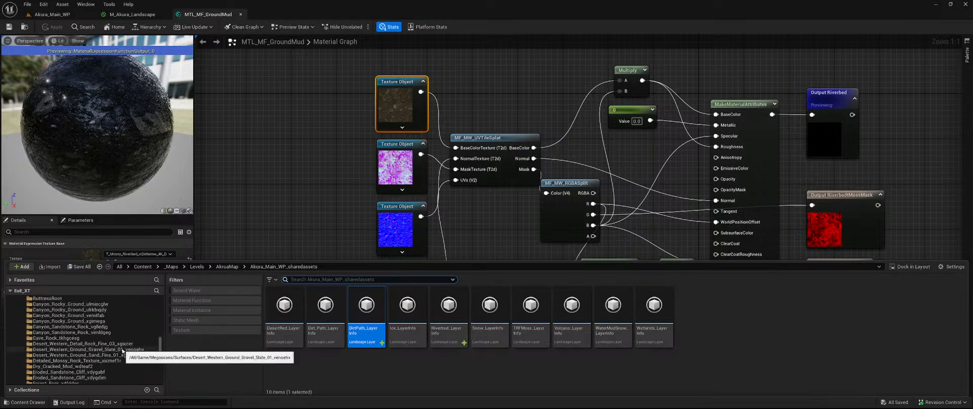
scroll(103, 335, "down", 15)
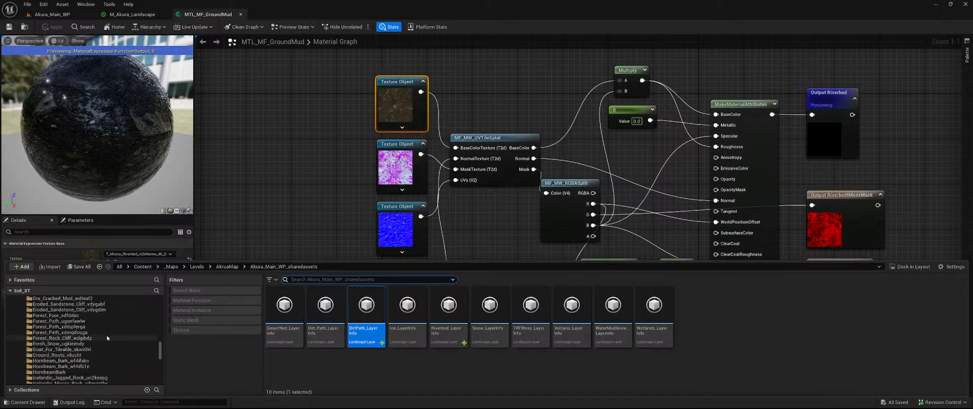
scroll(102, 335, "down", 10)
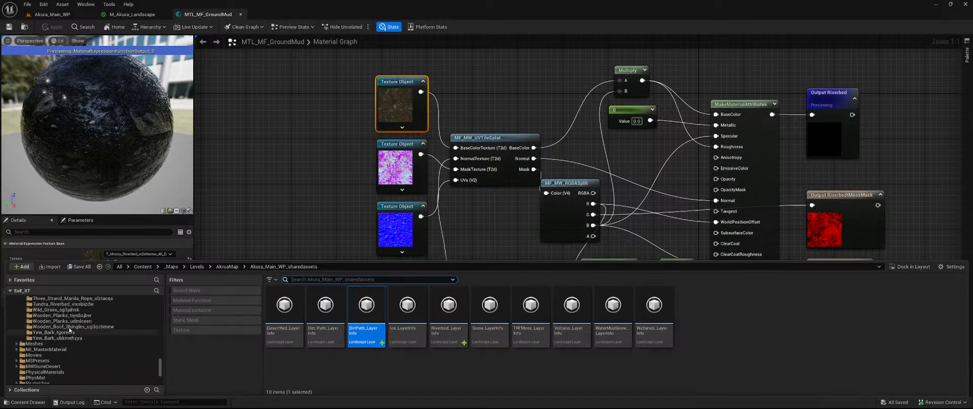
Assign the Tundra_Riverbed_vixsbizdw diffuse texture (4K_D) to the base colour Texture Object node
left_click(76, 326)
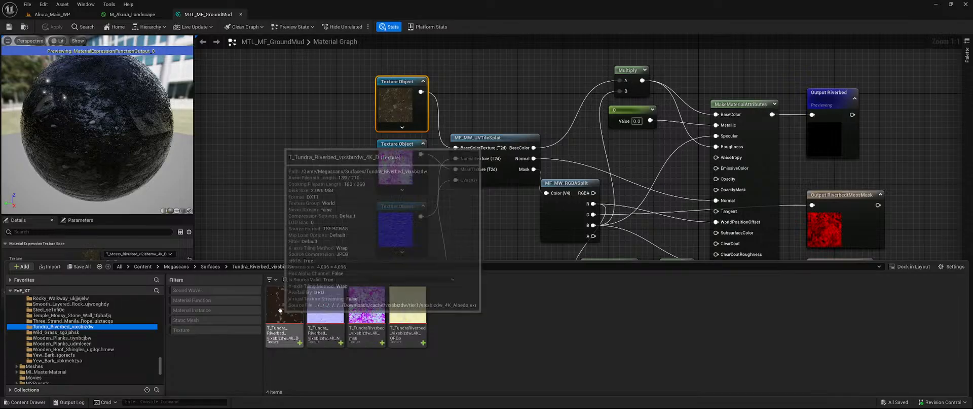
key("ctrl+space")
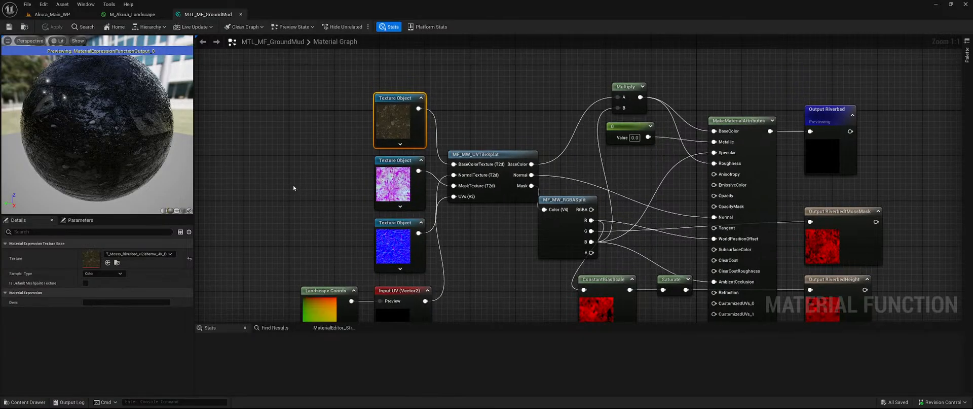
left_click(116, 262)
Assign the Tundra Riverbed 4K normal texture to the Texture Object node feeding the NormalTexture input
left_click(395, 247)
key("ctrl+space")
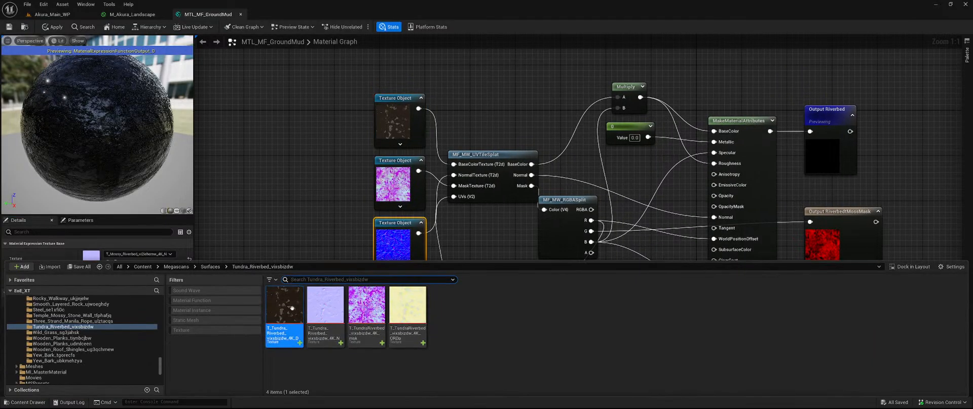
left_click(341, 311)
right_click_drag(311, 237, 317, 217)
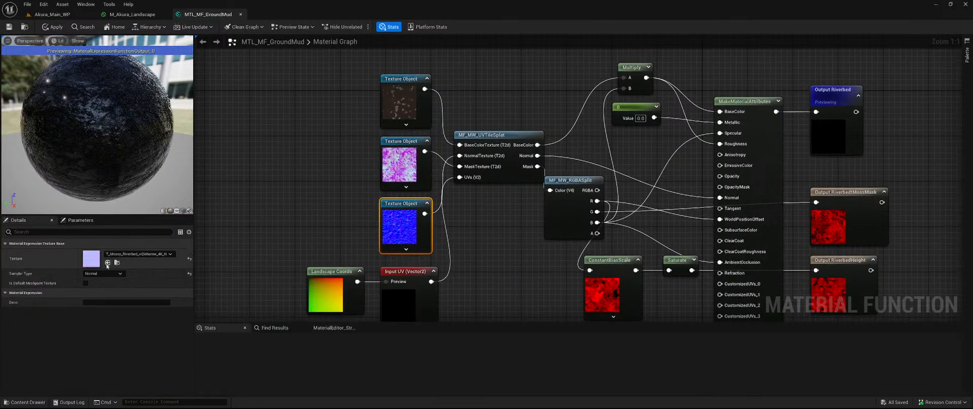
left_click(108, 262)
Assign the Tundra Riverbed 4K mask texture to the Texture Object node feeding the MaskTexture input
left_click(401, 177)
key("ctrl+space")
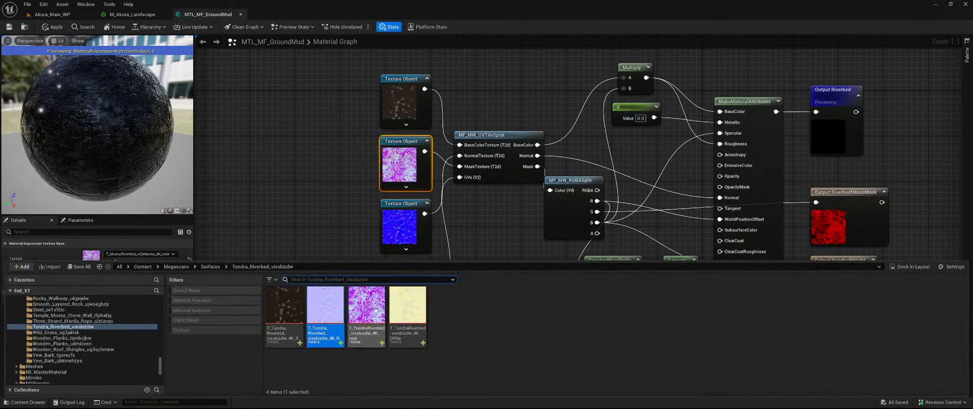
left_click(367, 306)
right_click_drag(305, 235, 298, 210)
left_click(108, 262)
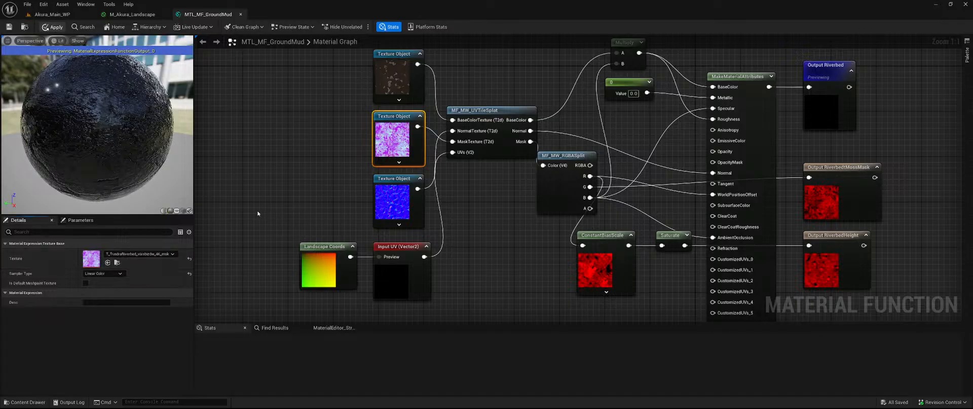
Apply and save MTL_MF_GroundMud with the Tundra Riverbed textures, and inspect the painted lake bed in Akura_Main_WP
left_click(53, 27)
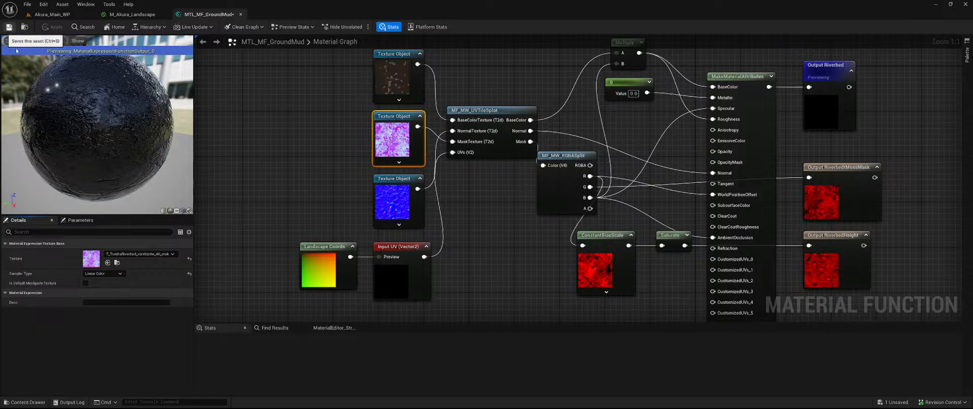
left_click(53, 14)
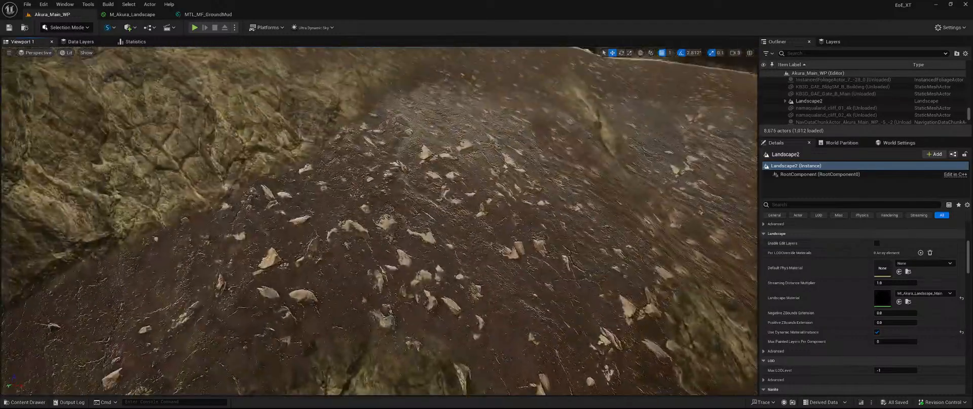
right_click_drag(379, 221, 316, 149)
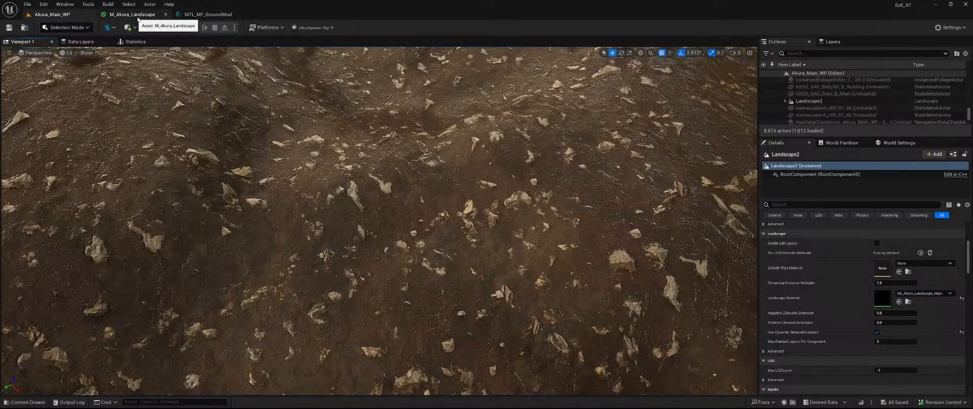
In MTL_MF_GroundMud, assign the diffuse texture from the Mossy_Riverbed_vi2iehemw surface folder to the base colour Texture Object node
left_click(210, 15)
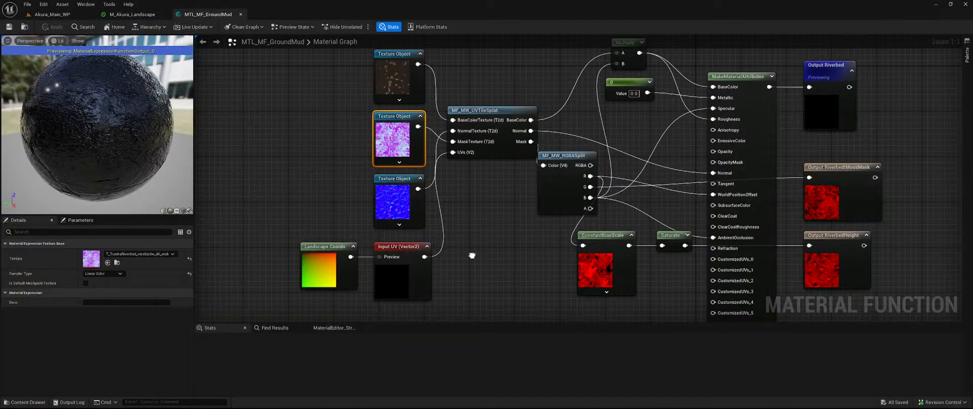
right_click_drag(375, 152, 405, 137)
key("ctrl+space")
scroll(62, 342, "up", 9)
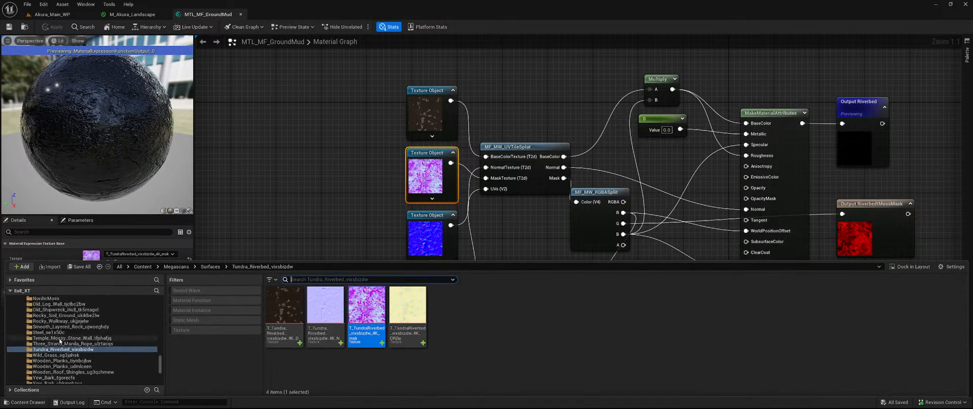
scroll(77, 342, "down", 2)
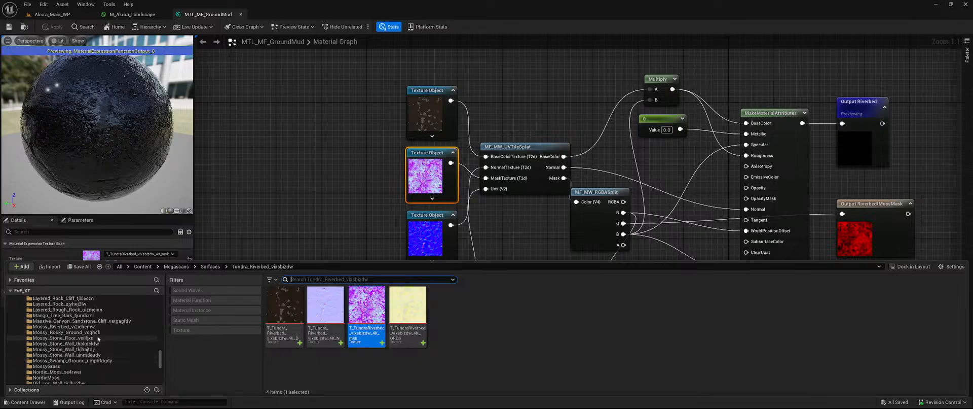
left_click(127, 327)
left_click(281, 316)
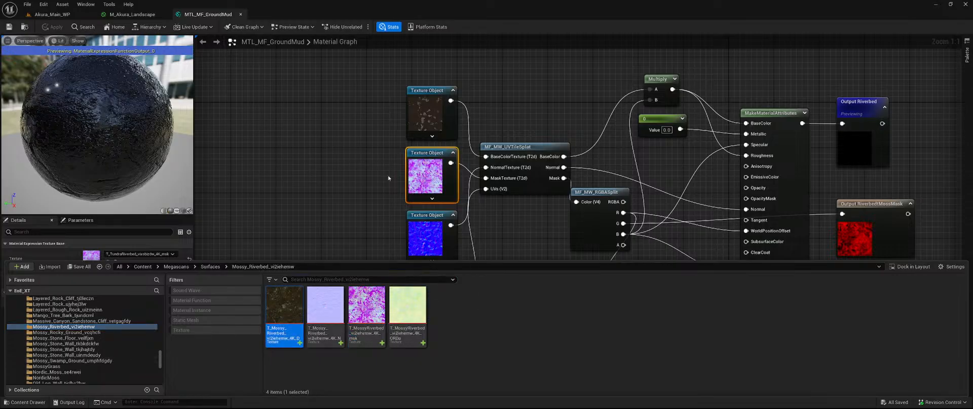
right_click_drag(385, 165, 382, 179)
left_click(414, 129)
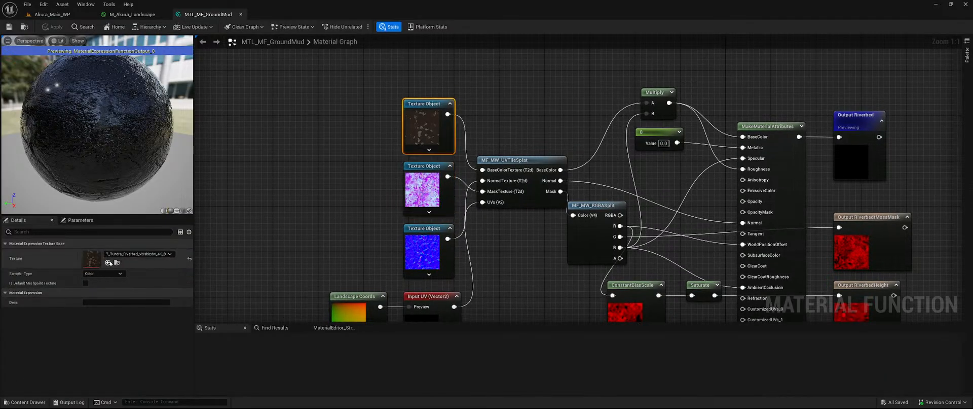
left_click(107, 262)
Assign the Mossy Riverbed 4K mask texture to the Texture Object node feeding the MaskTexture input
left_click(414, 197)
key("ctrl+space")
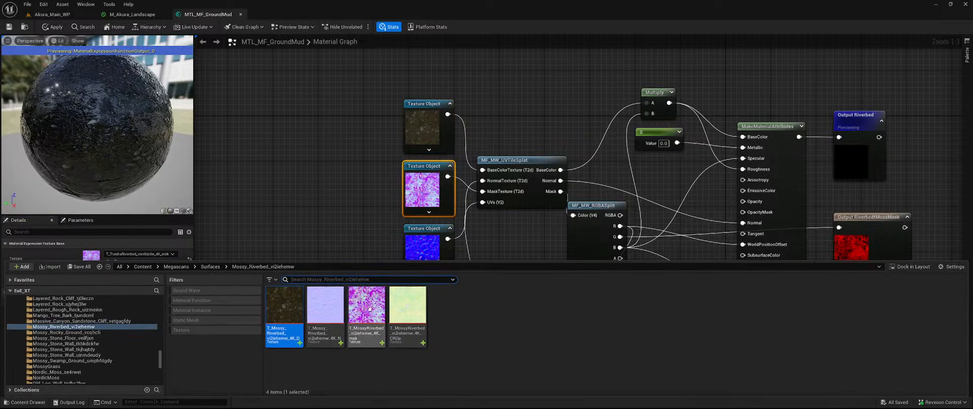
left_click(362, 314)
right_click_drag(356, 234, 353, 208)
left_click(107, 262)
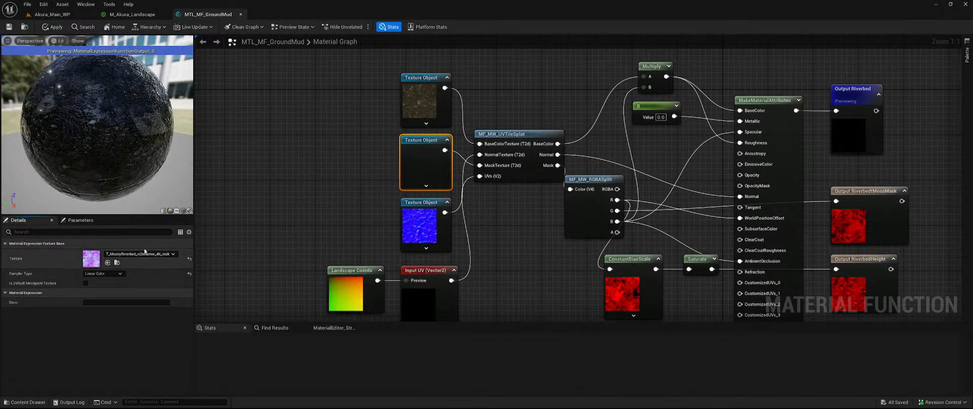
Assign the Mossy Riverbed 4K normal texture to the Texture Object node feeding the NormalTexture input
left_click(429, 231)
key("ctrl+space")
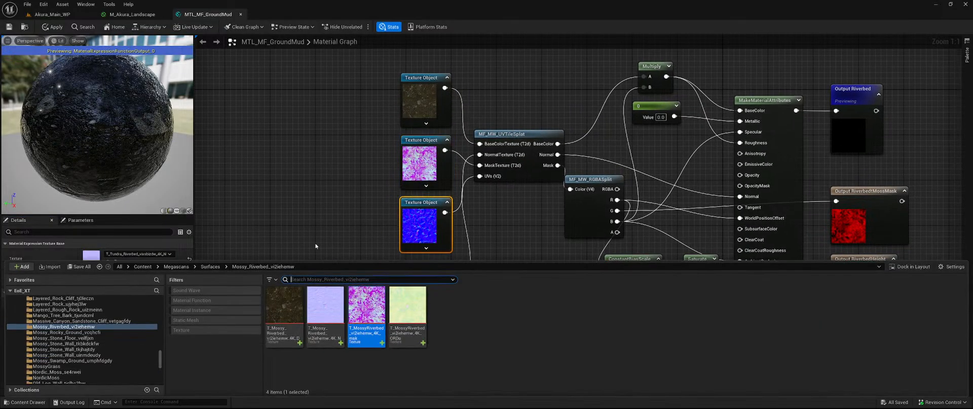
left_click(326, 315)
right_click_drag(341, 224, 229, 188)
left_click(108, 262)
right_click_drag(412, 211, 418, 236)
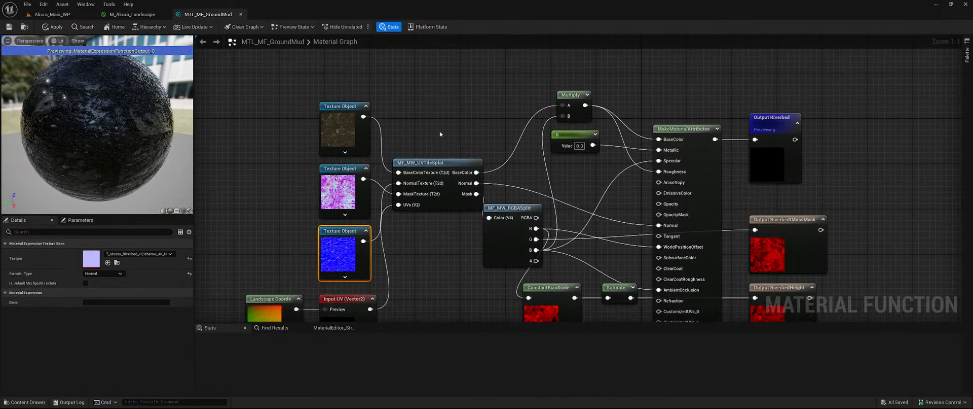
Open the MF_MW_UVTileSplat function and examine its graph, from the outputs back to the texture and UV inputs
double_click(454, 161)
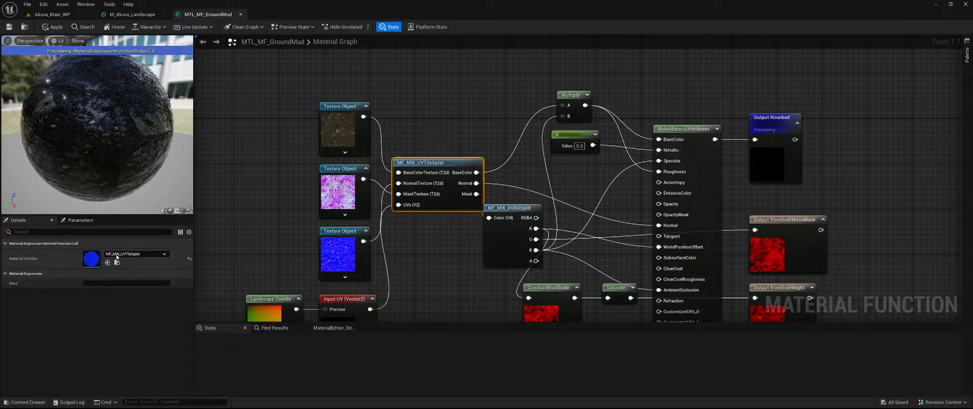
right_click_drag(217, 254, 440, 219)
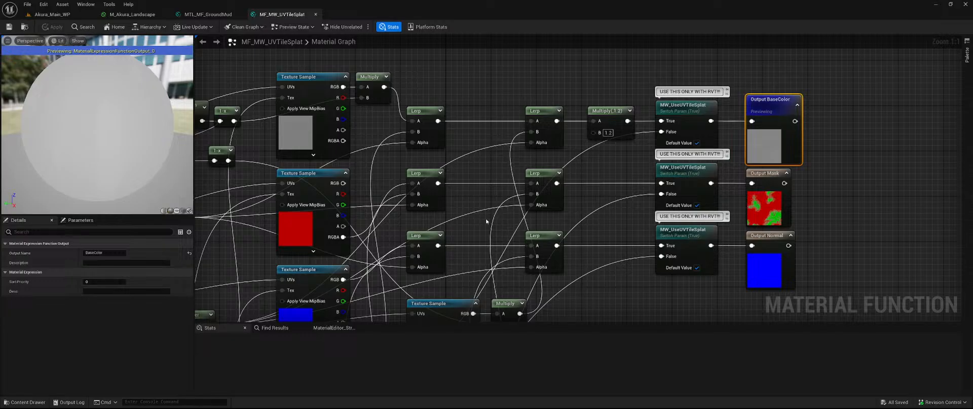
scroll(486, 221, "down", 1)
right_click_drag(469, 232, 680, 202)
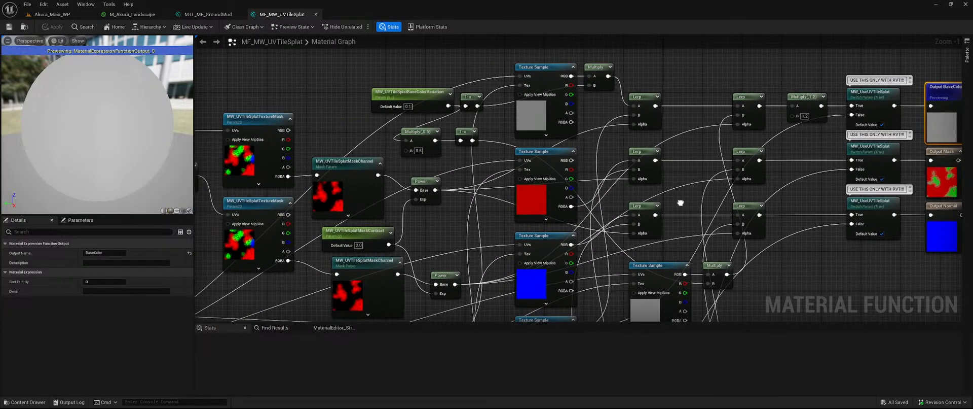
right_click_drag(428, 247, 709, 89)
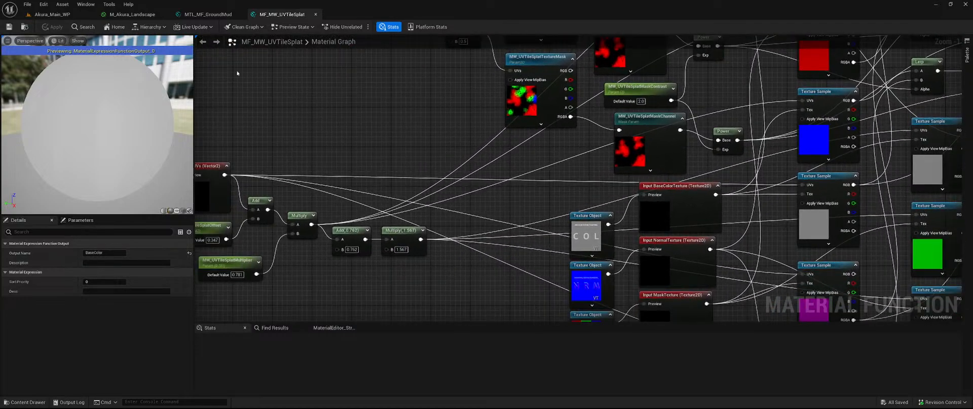
Close the MF_MW_UVTileSplat graph and save MTL_MF_GroundMud with the Mossy Riverbed textures
left_click(316, 15)
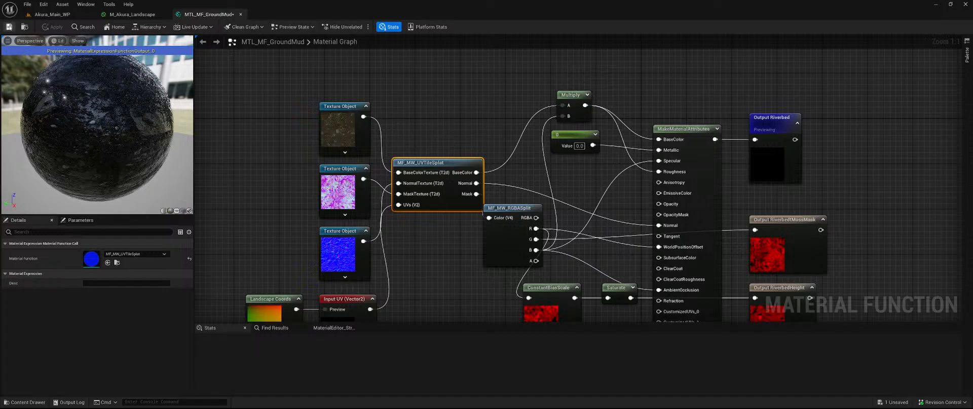
left_click(9, 27)
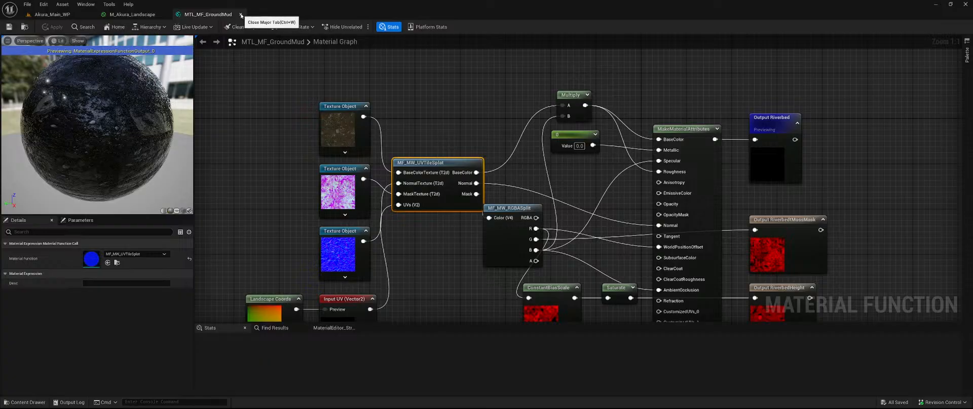
Close the MTL_MF_GroundMud editor, look over the M_Akura_Landscape graph, and return to the Akura_Main_WP level
left_click(240, 14)
right_click_drag(438, 212, 727, 79)
right_click_drag(728, 227, 786, 181)
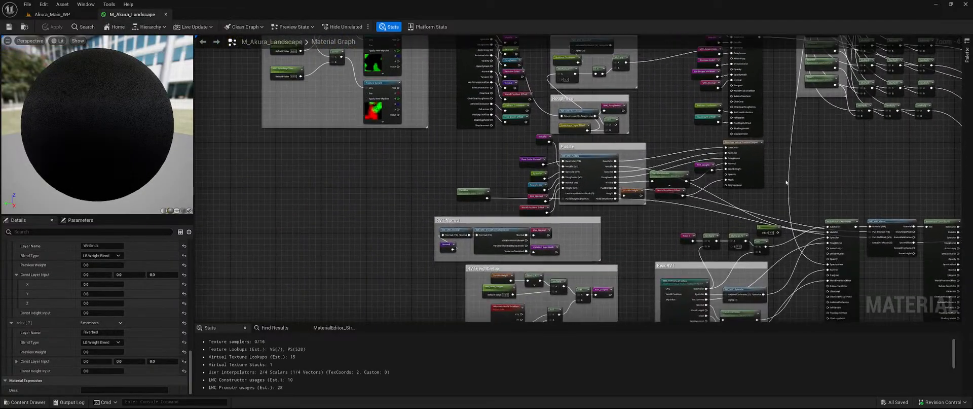
right_click_drag(639, 253, 304, 145)
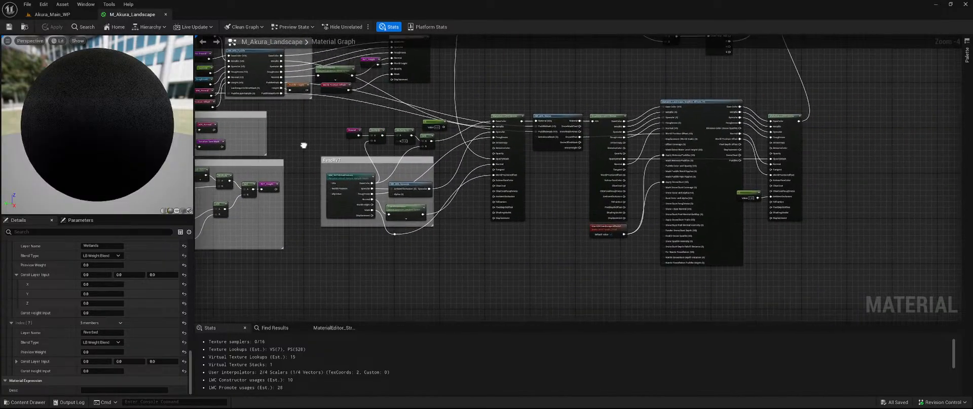
left_click(52, 14)
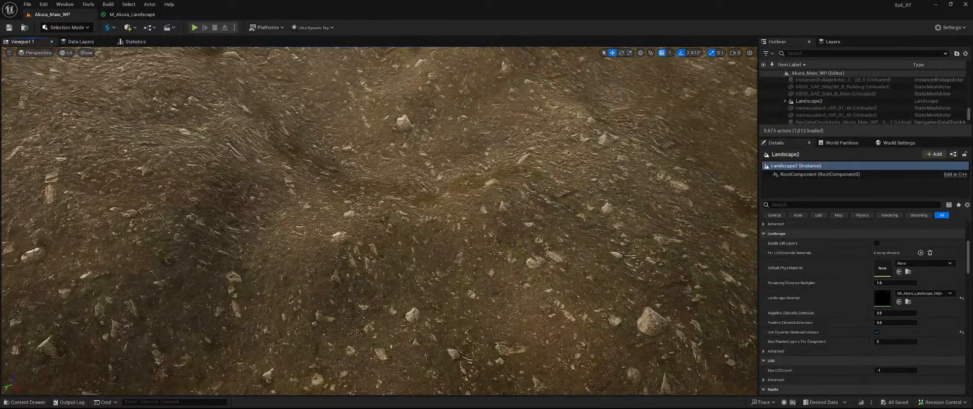
right_click_drag(527, 233, 529, 226)
Force-delete the four Tundra Riverbed 4K textures together with their folder under Megascans Surfaces
key("ctrl+space")
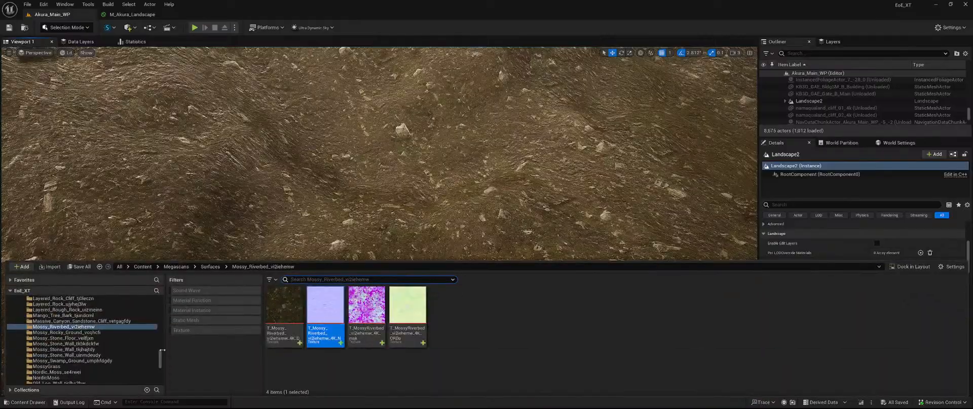
scroll(90, 333, "down", 5)
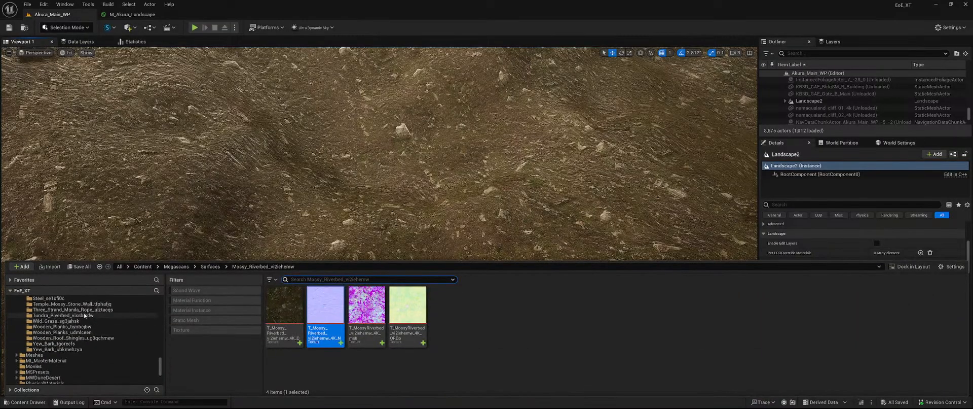
left_click(63, 315)
left_click(284, 307)
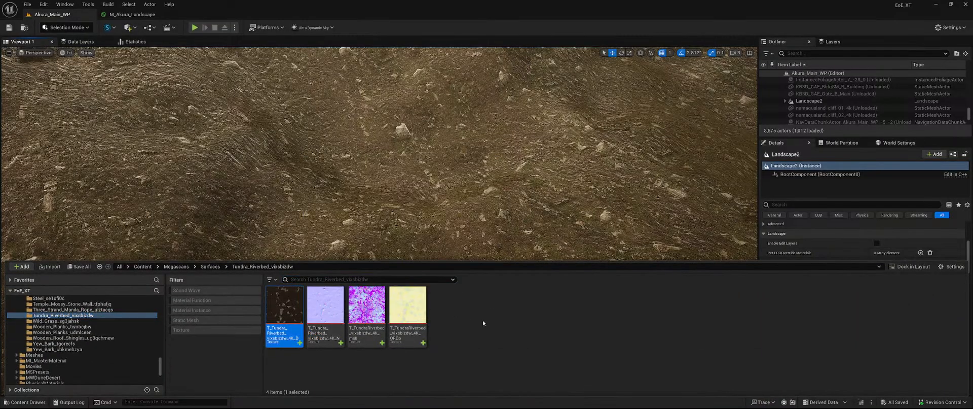
left_click(416, 311, "shift")
left_click(85, 315)
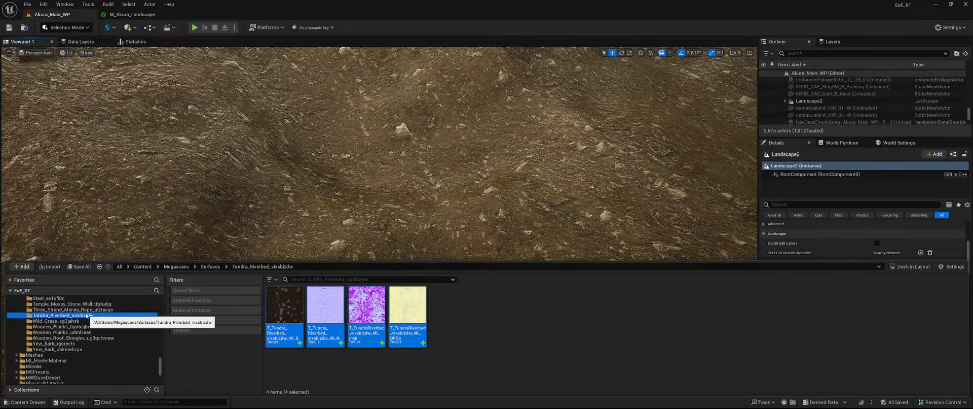
key("Delete")
left_click(119, 332)
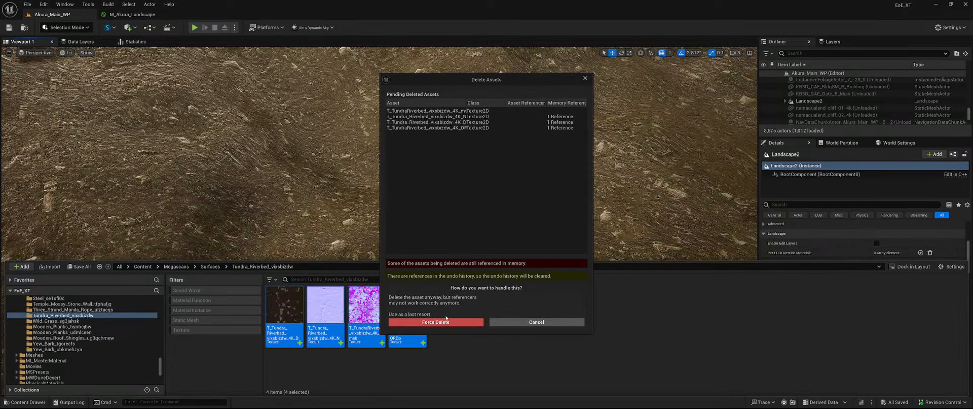
left_click(445, 320)
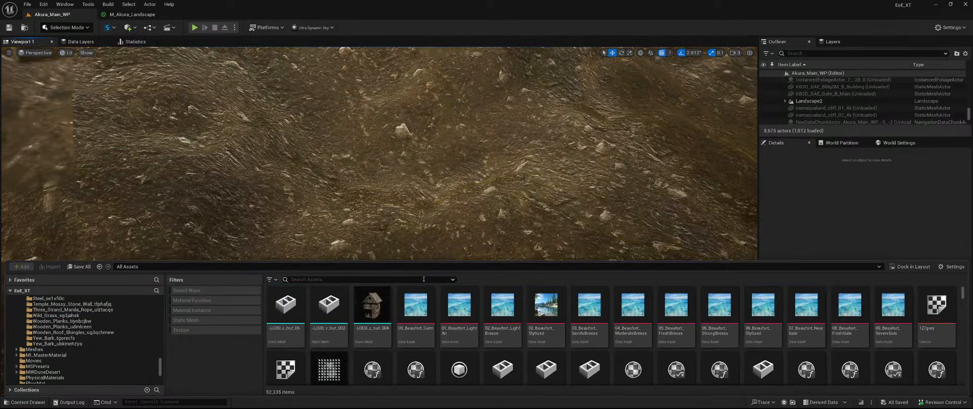
Switch to Landscape mode, activate the Smooth sculpting tool, and reduce its brush size slightly
right_click_drag(425, 207, 483, 141)
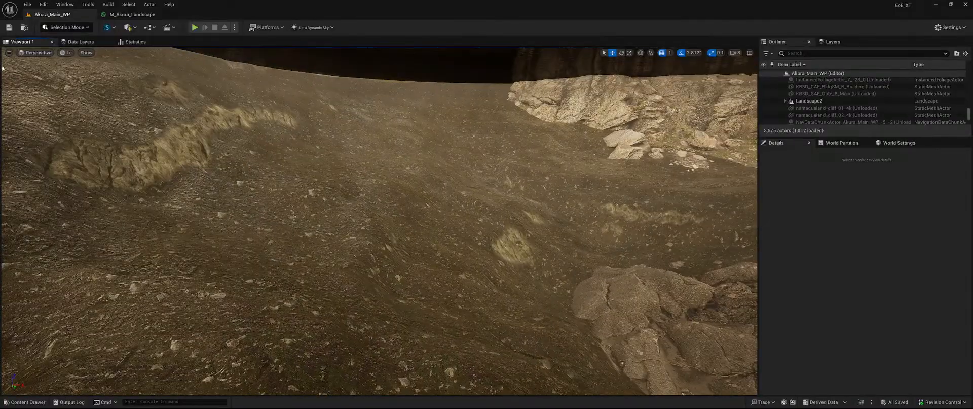
left_click(66, 28)
left_click(61, 48)
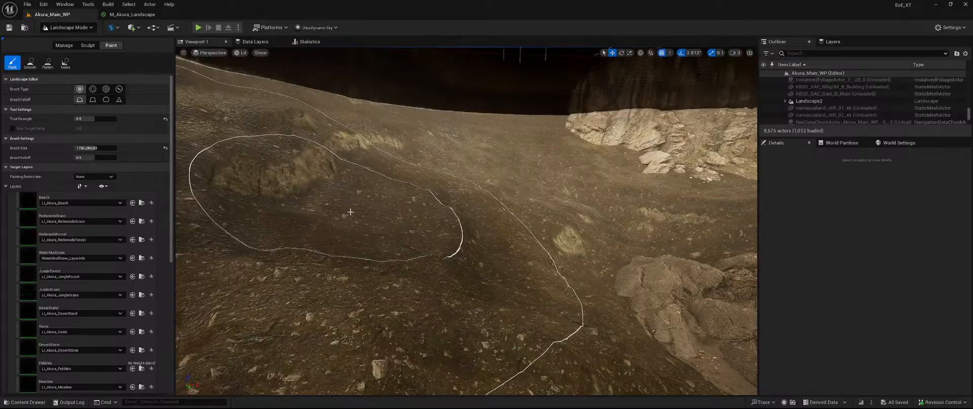
left_click(88, 46)
left_click(30, 63)
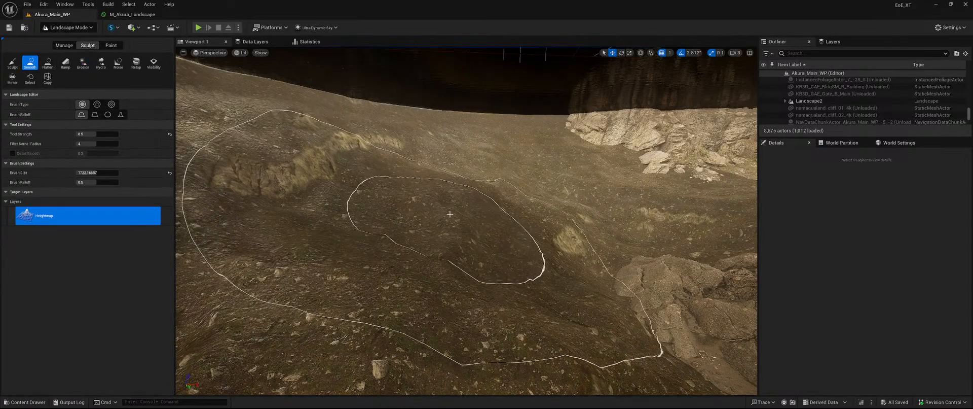
mouse_move(449, 214)
right_mouse_down()
mouse_move(447, 173)
mouse_move(445, 215)
right_mouse_up()
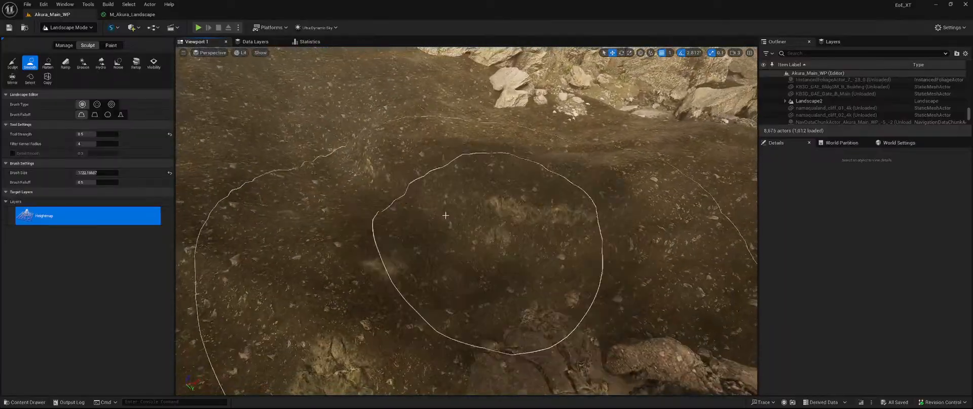
left_click_drag(90, 173, 86, 172)
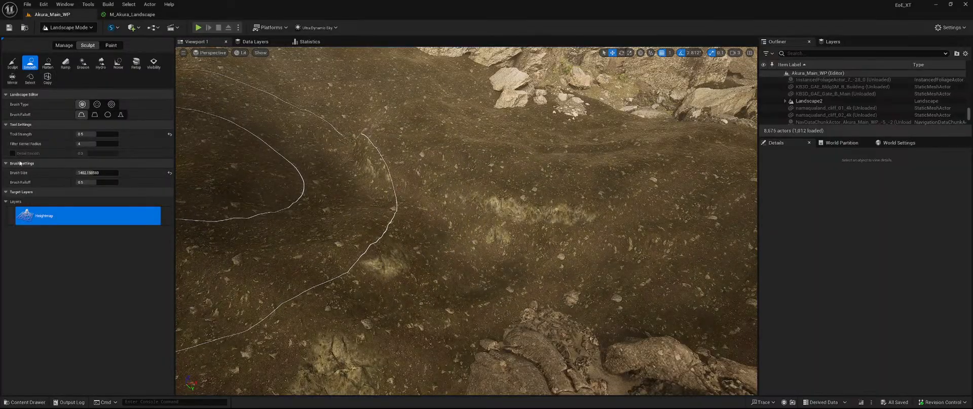
Smooth the bumps and ridges across the lake bed, working along the rocks at its edge
mouse_move(548, 220)
left_mouse_down()
mouse_move(560, 228)
mouse_move(319, 304)
mouse_move(345, 270)
left_mouse_up()
right_click_drag(325, 257, 324, 258)
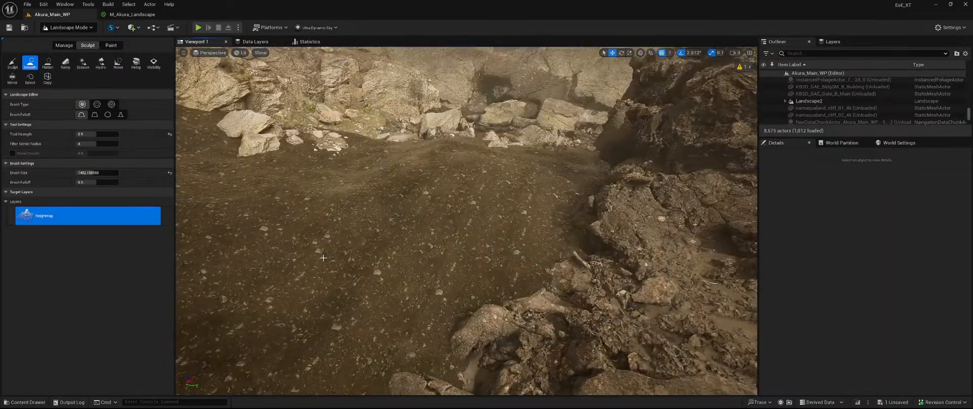
right_click_drag(354, 283, 562, 269)
mouse_move(497, 332)
left_mouse_down()
mouse_move(532, 354)
mouse_move(374, 248)
mouse_move(504, 187)
mouse_move(656, 229)
mouse_move(568, 136)
mouse_move(434, 166)
mouse_move(470, 163)
mouse_move(301, 151)
mouse_move(335, 250)
left_mouse_up()
mouse_move(335, 249)
right_mouse_down()
mouse_move(339, 190)
mouse_move(370, 198)
mouse_move(385, 236)
mouse_move(375, 229)
right_mouse_up()
mouse_move(457, 274)
left_mouse_down()
mouse_move(257, 269)
mouse_move(370, 196)
mouse_move(202, 245)
mouse_move(219, 228)
mouse_move(590, 192)
left_mouse_up()
mouse_move(548, 218)
right_mouse_down()
mouse_move(674, 193)
mouse_move(730, 195)
right_mouse_up()
mouse_move(392, 295)
left_mouse_down()
mouse_move(472, 212)
mouse_move(578, 211)
mouse_move(740, 256)
mouse_move(515, 333)
left_mouse_up()
mouse_move(515, 304)
right_mouse_down()
mouse_move(622, 274)
mouse_move(710, 284)
mouse_move(674, 269)
mouse_move(654, 334)
right_mouse_up()
key("w")
mouse_move(421, 289)
left_mouse_down()
mouse_move(178, 288)
mouse_move(288, 229)
mouse_move(409, 327)
left_mouse_up()
mouse_move(409, 327)
right_mouse_down()
mouse_move(628, 309)
mouse_move(719, 315)
right_mouse_up()
key("w")
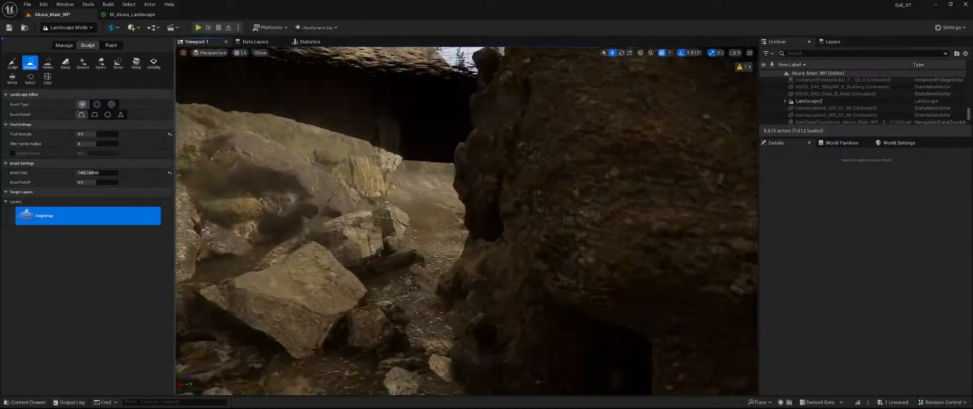
Smooth the ground around the boulders in the rock passage and save the modified landscape streaming proxy
mouse_move(486, 223)
right_mouse_down()
mouse_move(405, 284)
mouse_move(441, 277)
right_mouse_up()
mouse_move(400, 275)
left_mouse_down()
mouse_move(481, 225)
mouse_move(438, 200)
left_mouse_up()
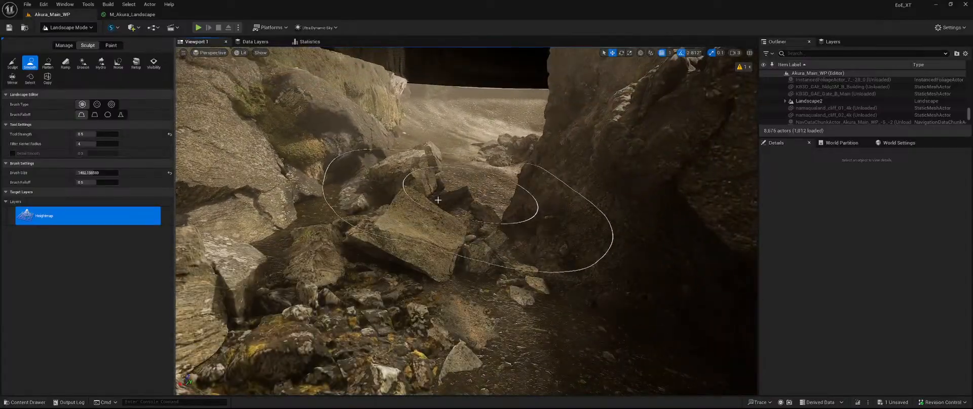
key("w")
mouse_move(437, 200)
right_mouse_down()
mouse_move(489, 157)
mouse_move(472, 165)
mouse_move(512, 258)
right_mouse_up()
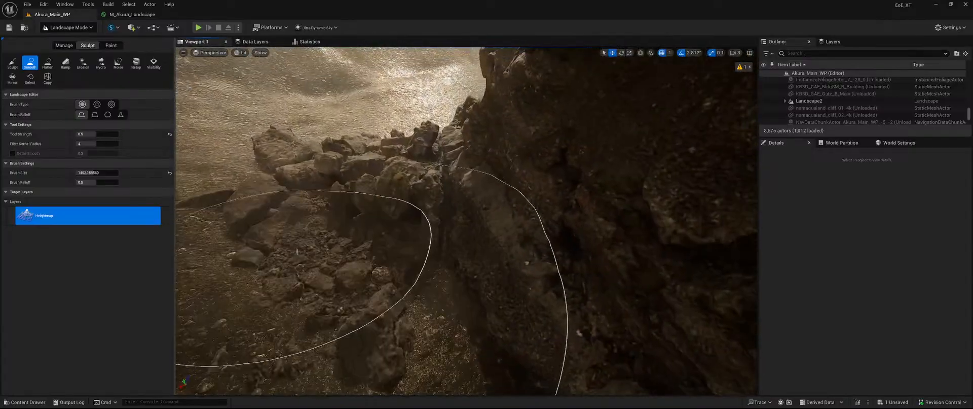
mouse_move(297, 251)
left_mouse_down()
mouse_move(441, 239)
mouse_move(207, 221)
left_mouse_up()
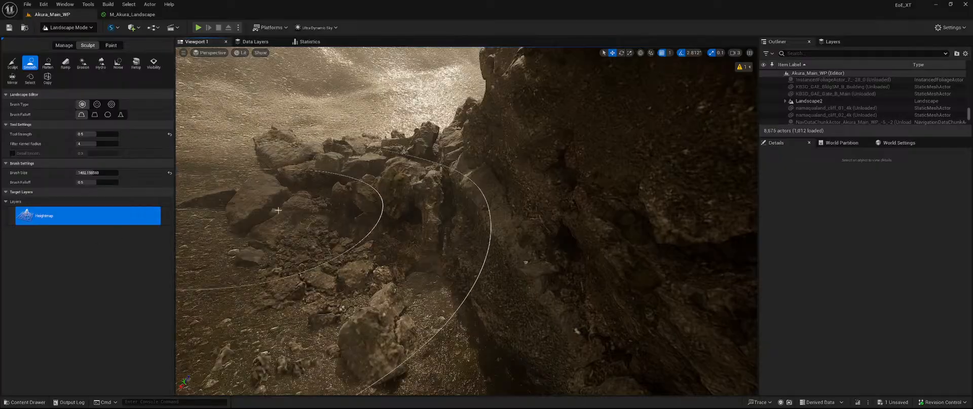
key("w")
mouse_move(278, 210)
right_mouse_down()
mouse_move(234, 162)
mouse_move(228, 142)
mouse_move(236, 187)
mouse_move(218, 189)
mouse_move(314, 190)
right_mouse_up()
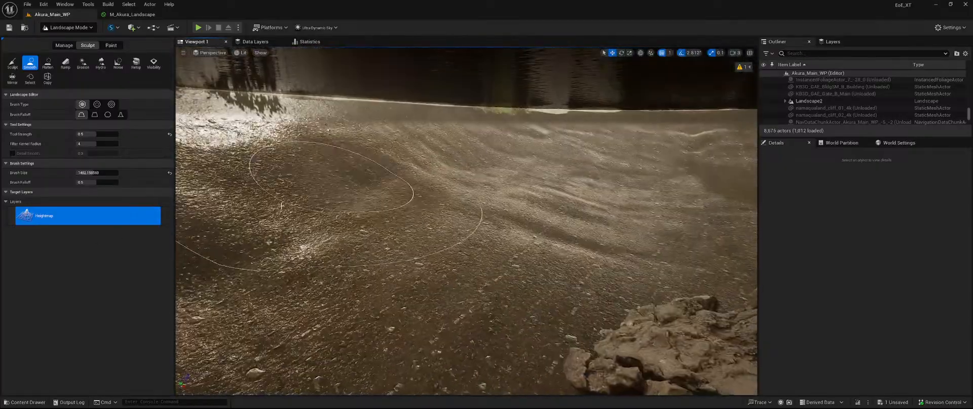
left_click(905, 402)
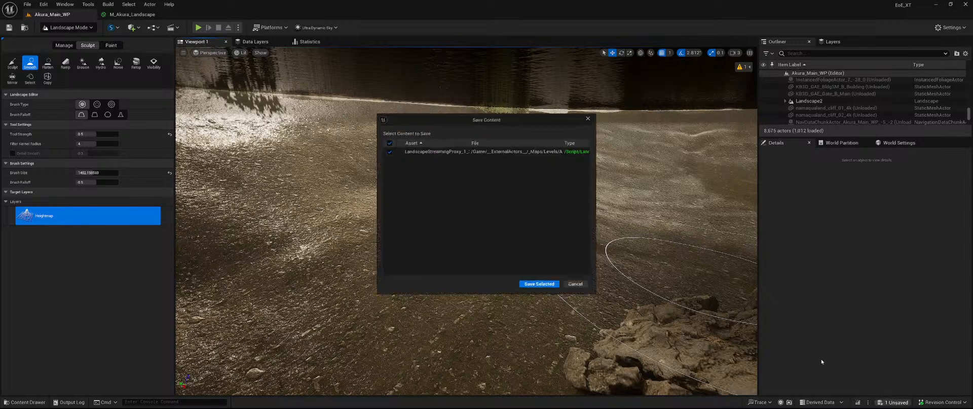
left_click(530, 287)
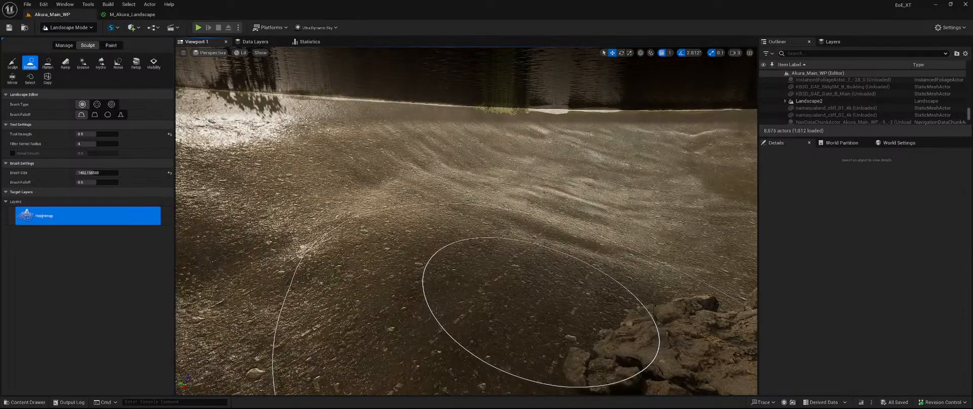
Return to Selection mode and bring the grassy bank above the lake into view
left_click(69, 27)
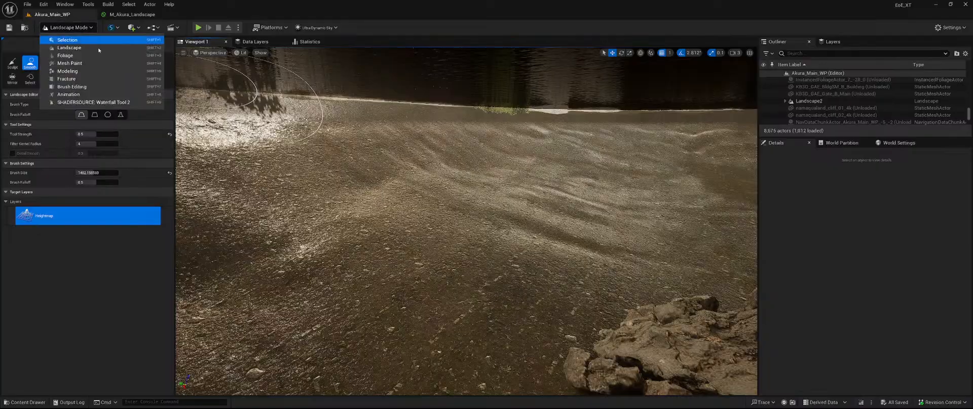
left_click(101, 40)
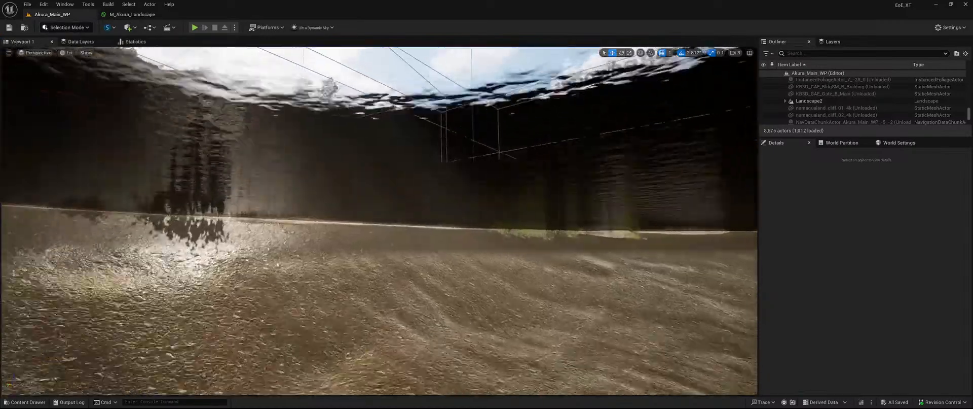
right_click_drag(380, 221, 487, 231)
Open the Slopes folder within the Meshes of the MWRedwoodForest asset library
key("ctrl+space")
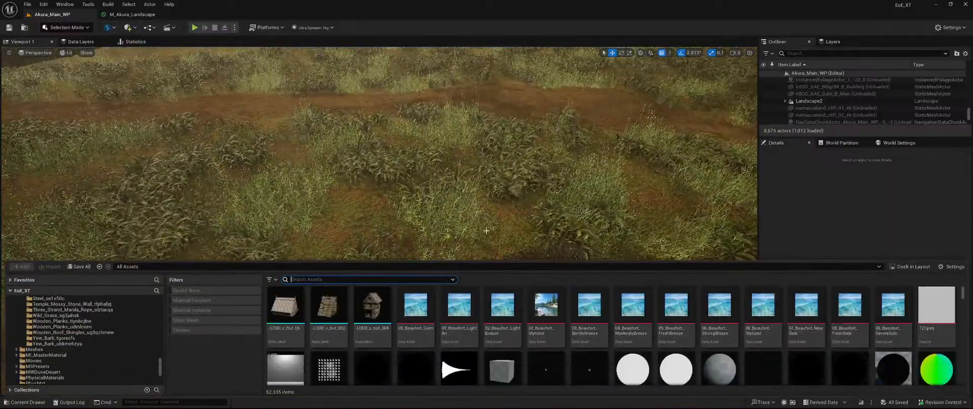
scroll(89, 325, "down", 5)
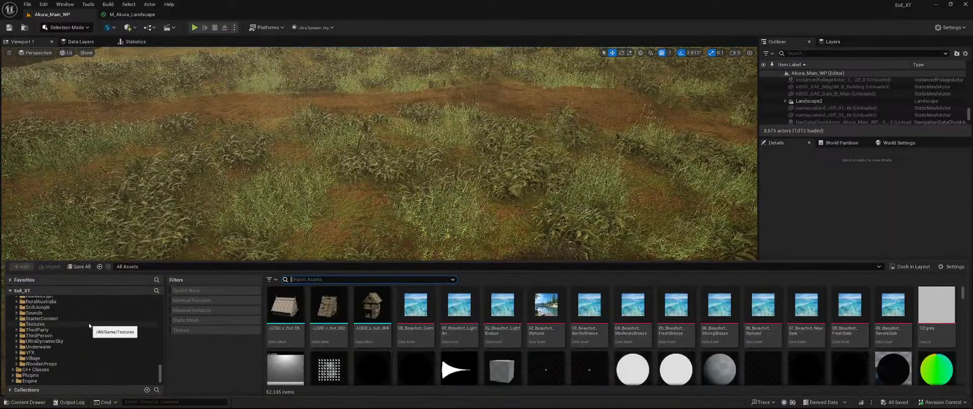
scroll(96, 335, "up", 4)
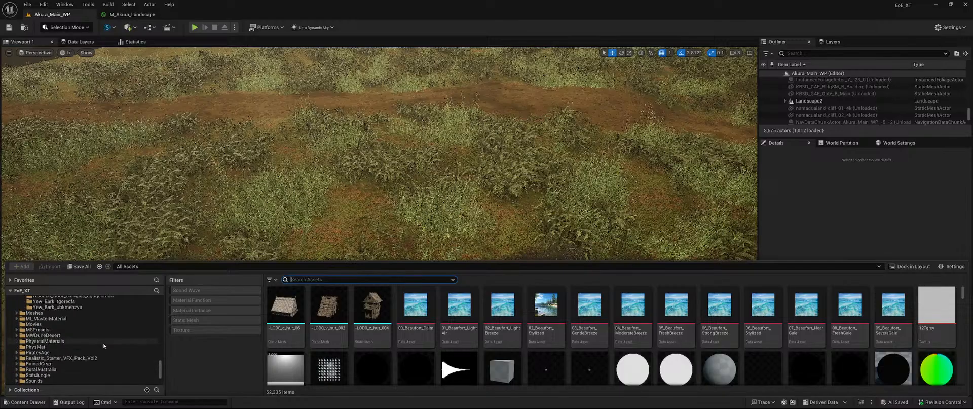
scroll(96, 342, "up", 10)
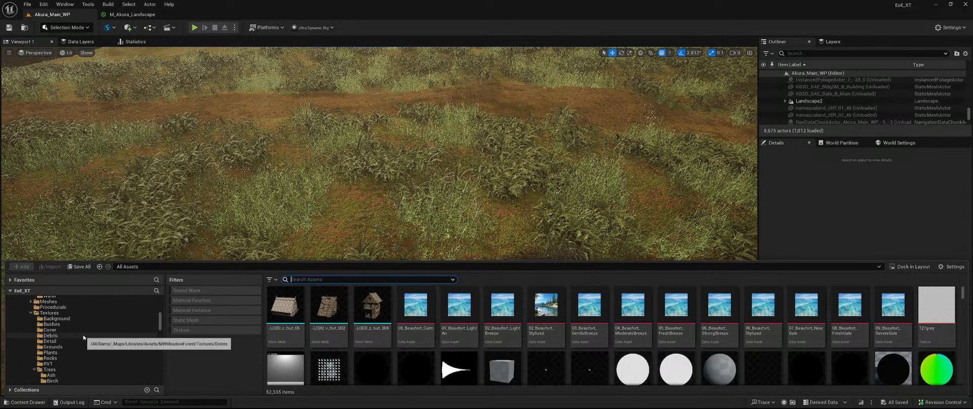
scroll(87, 337, "up", 6)
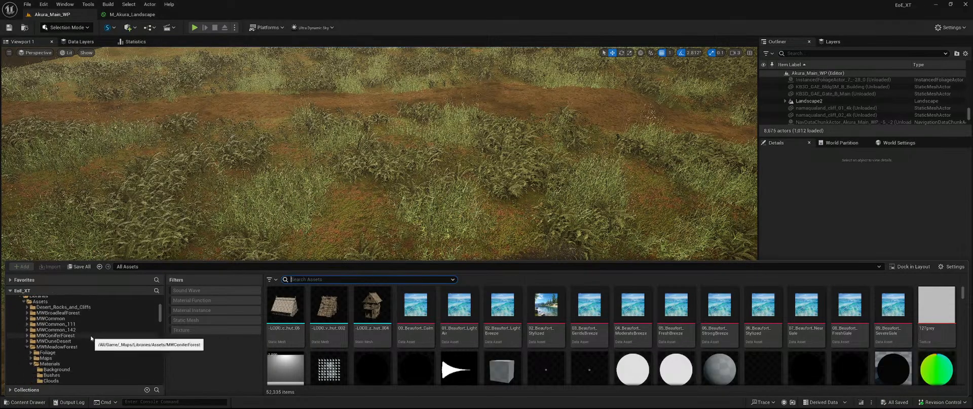
scroll(76, 335, "down", 2)
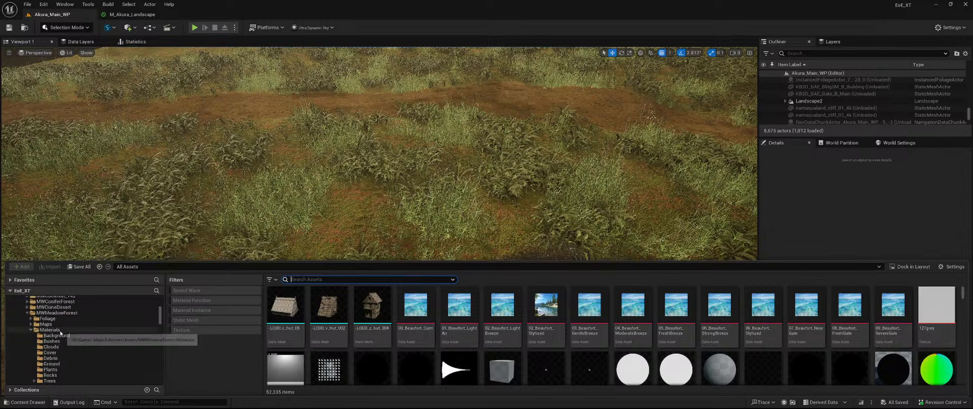
left_click(28, 313)
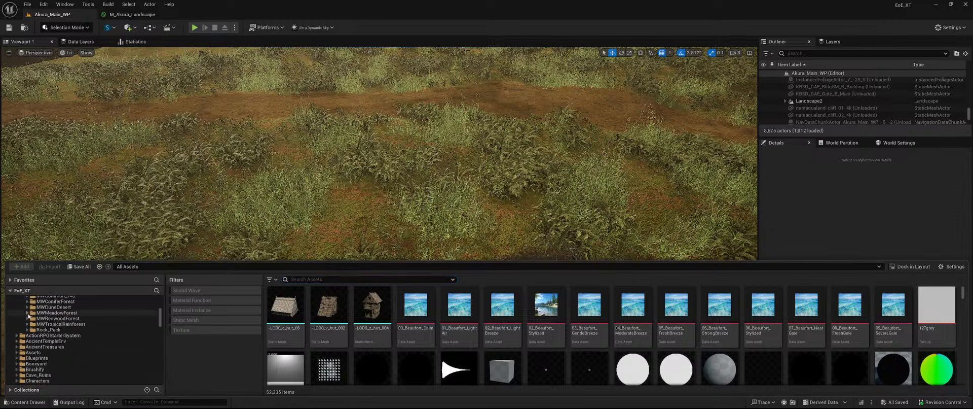
left_click(58, 318)
double_click(407, 306)
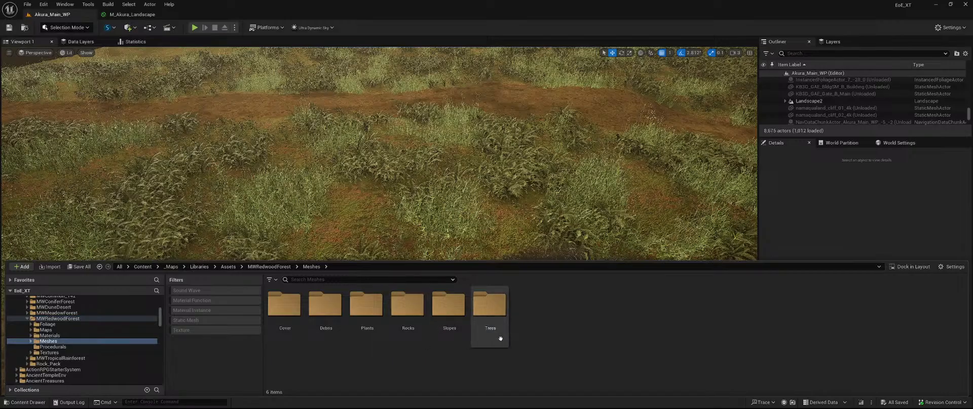
double_click(448, 304)
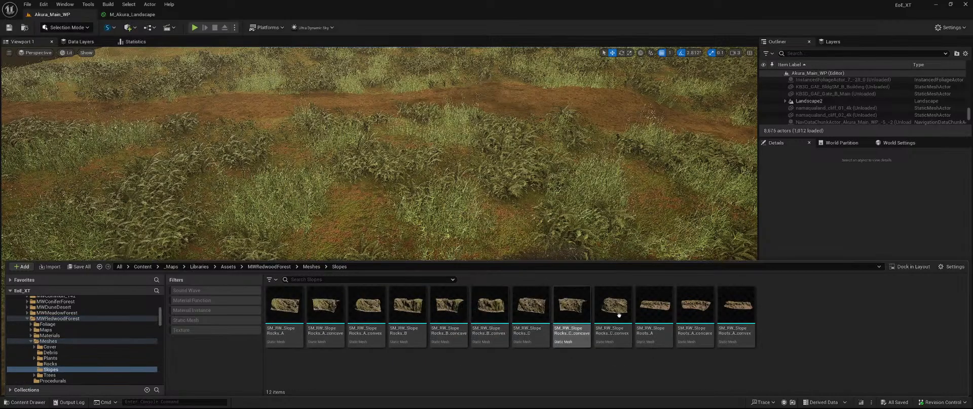
Place the SM_RW_SlopeRoots_A static mesh on the grassy bank
mouse_move(650, 312)
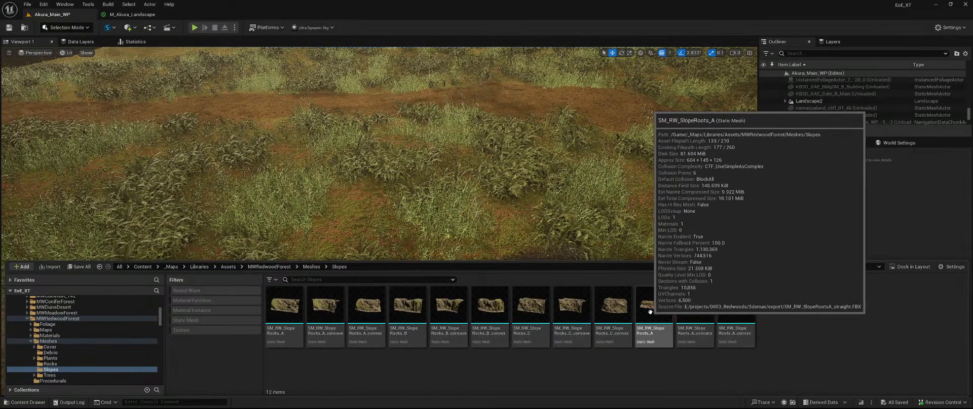
left_click_drag(650, 312, 351, 213)
right_click_drag(352, 213, 289, 170)
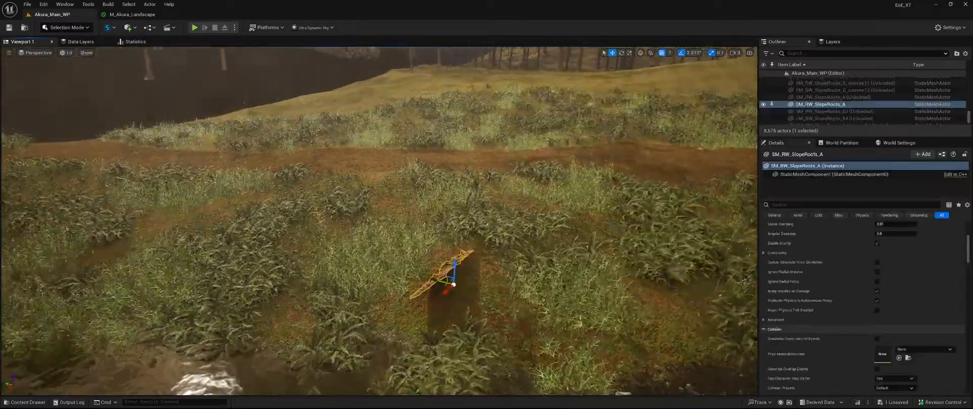
Turn the SM_RW_SlopeRoots_A mesh on the grassy bank about its vertical axis to about -98.4° so it faces the lake
key("f")
key("e")
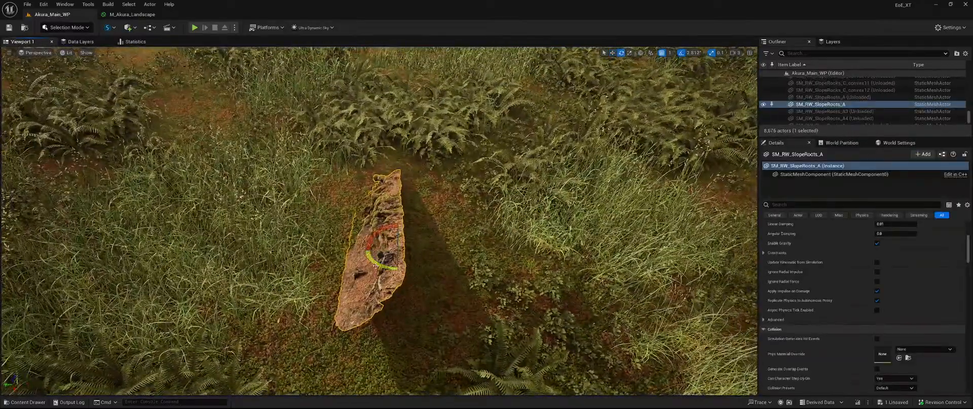
left_click_drag(375, 265, 381, 269)
key("w")
Place the SM_RW_SlopeRoots_A_concave and SM_RW_SlopeRoots_A_convex meshes on the bank beside the first root slope and rotate them to match
key("ctrl+space")
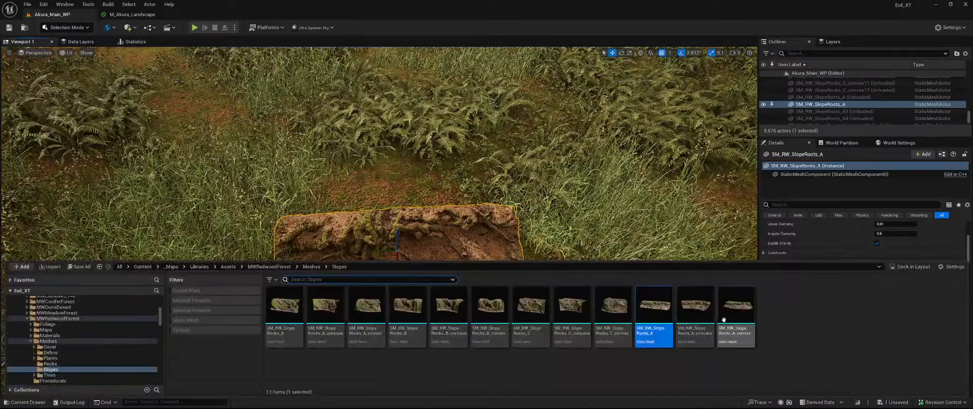
left_click_drag(696, 307, 390, 284)
key("e")
key("ctrl+space")
left_click(732, 310)
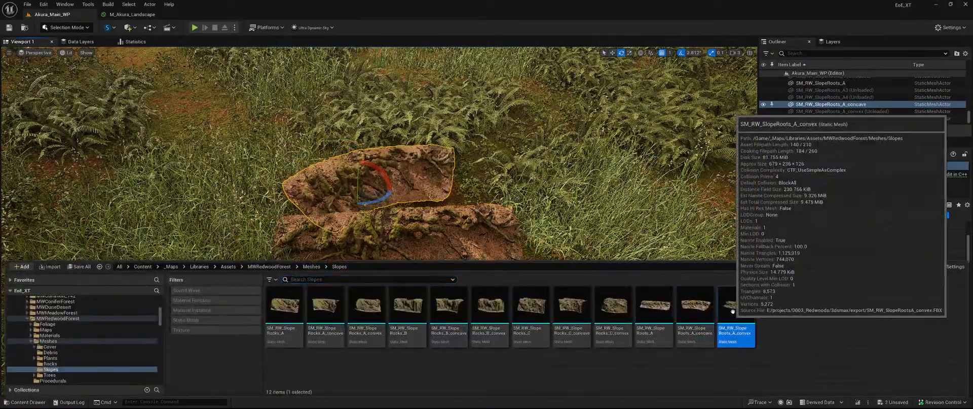
left_click_drag(733, 311, 568, 167)
key("w")
key("ctrl+space")
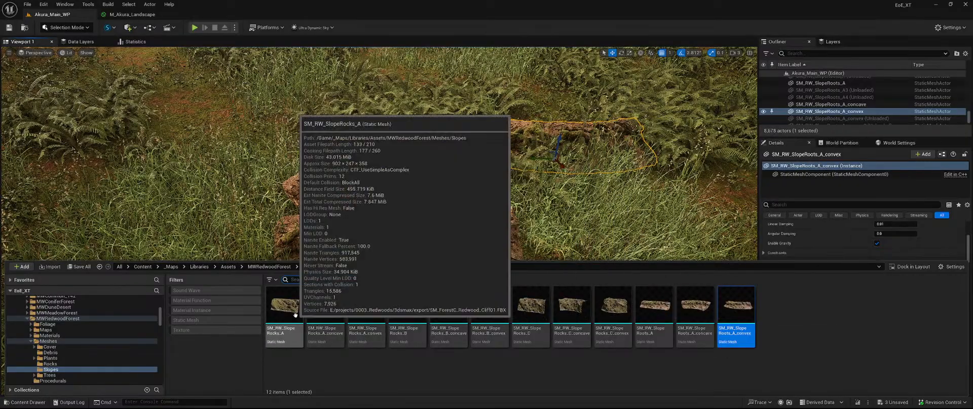
left_click_drag(296, 315, 356, 219)
key("e")
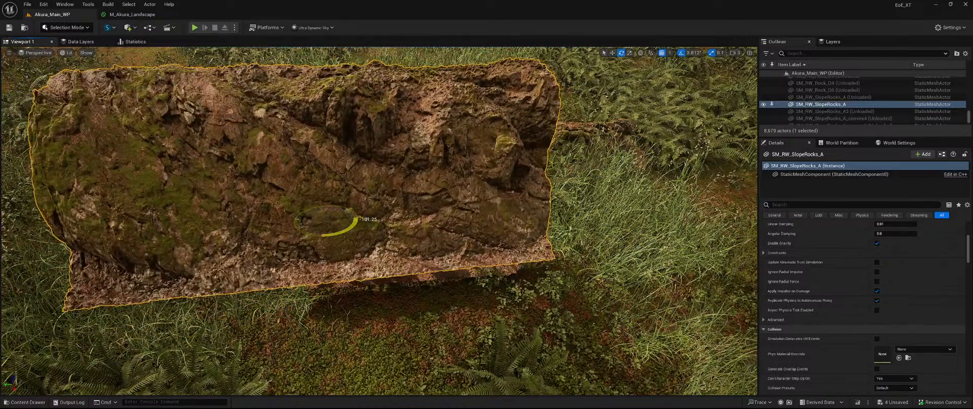
key("w")
right_click_drag(393, 261, 417, 252)
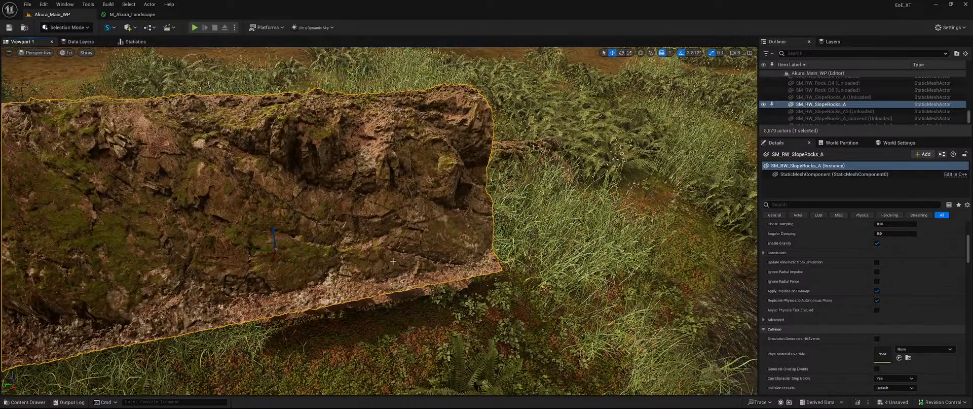
key("Delete")
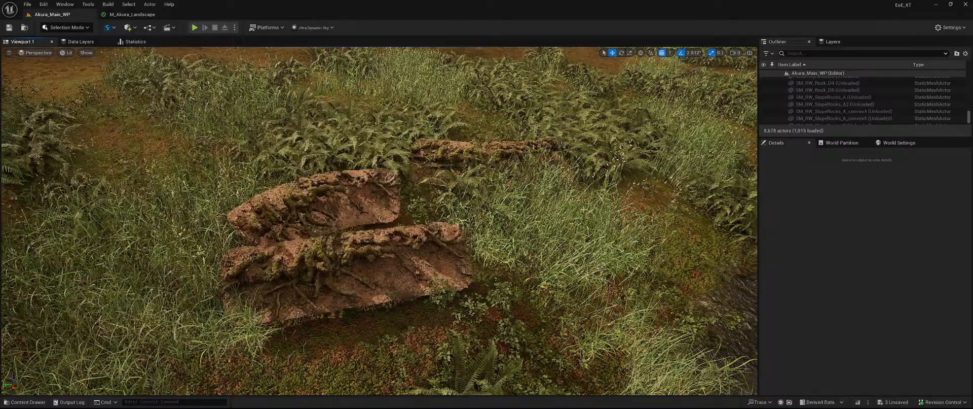
Save all the newly placed root slope meshes in the level
key("s")
mouse_move(584, 208)
right_mouse_down()
mouse_move(583, 172)
mouse_move(598, 181)
mouse_move(597, 189)
mouse_move(585, 177)
mouse_move(591, 210)
right_mouse_up()
key("w")
key("s")
key("w")
key("s")
key("ctrl+space")
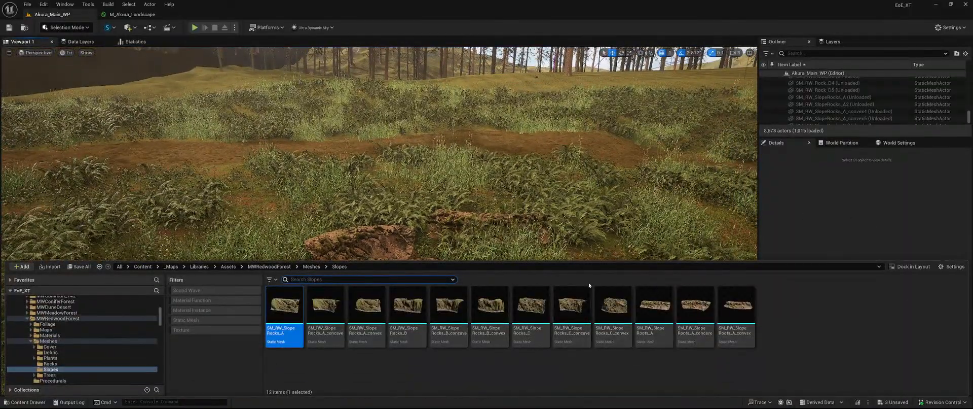
key("ctrl+shift+s")
left_click(542, 282)
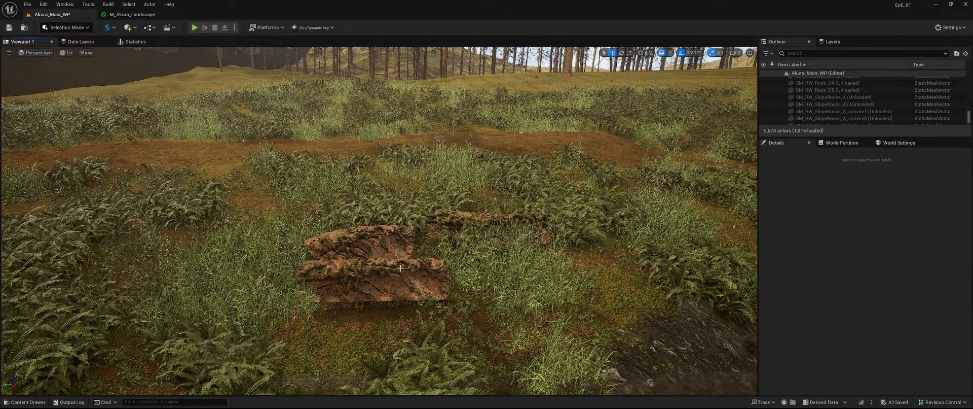
Inspect the SM_RW_SlopeRoots_A static mesh and its Nanite settings in the mesh editor, and return to the Akura_Main_WP level
left_click(410, 272)
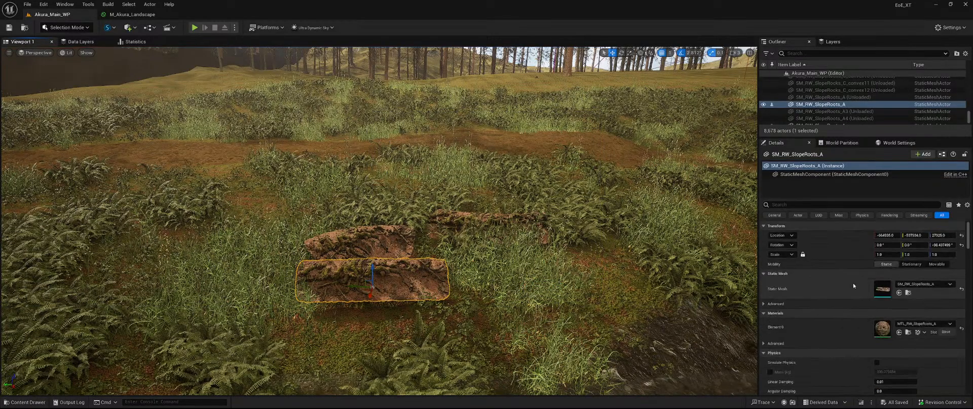
double_click(882, 289)
scroll(783, 233, "down", 10)
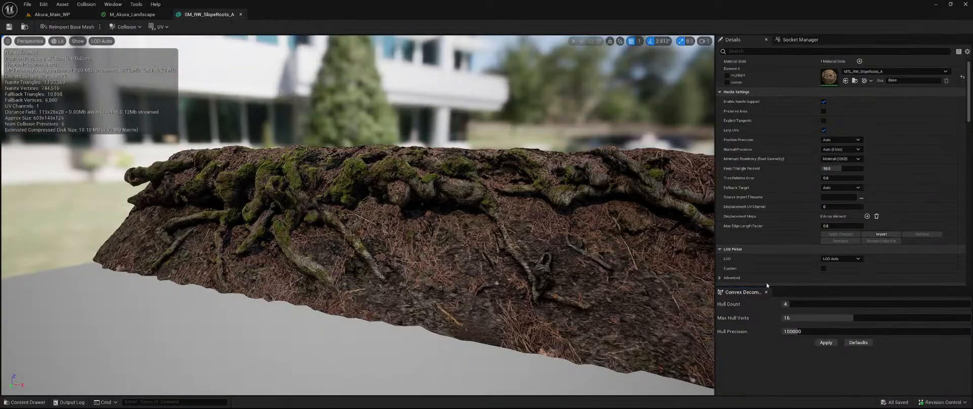
left_click(239, 15)
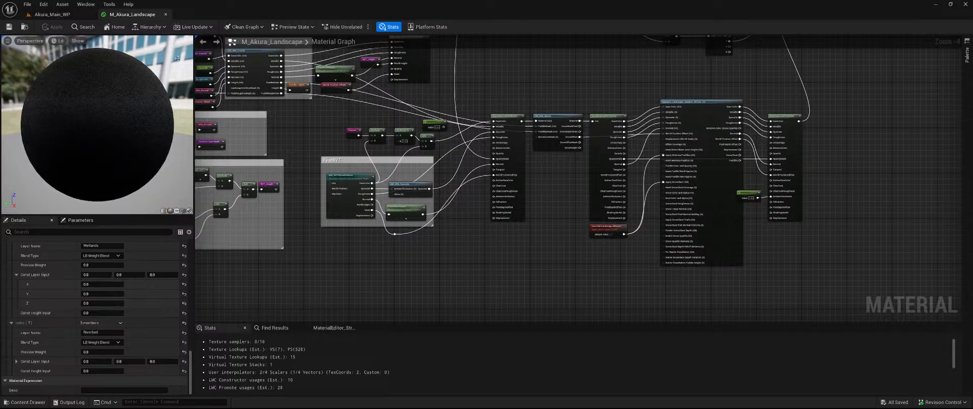
left_click(52, 14)
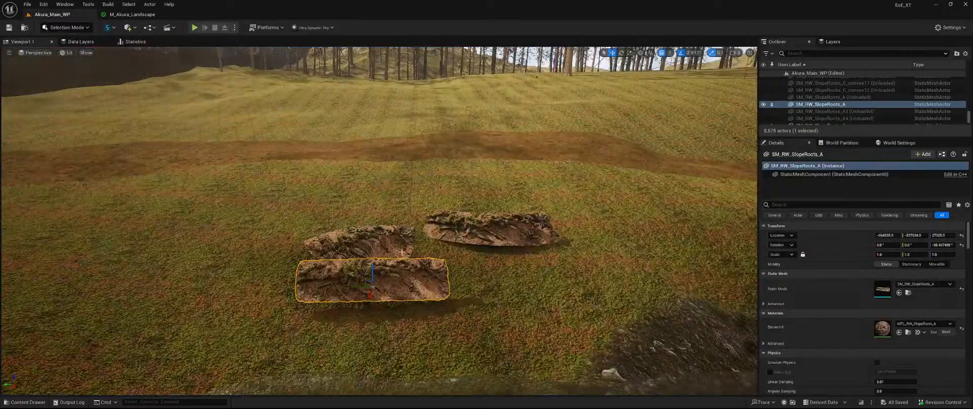
Switch to Landscape mode and smooth the lake's shoreline and the grassy bank around the root slope meshes
right_click_drag(400, 252, 461, 301)
left_click(67, 27)
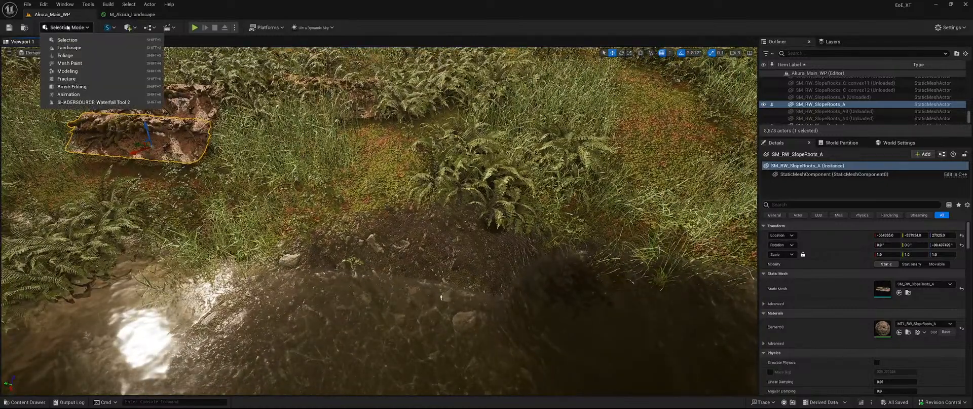
left_click(88, 47)
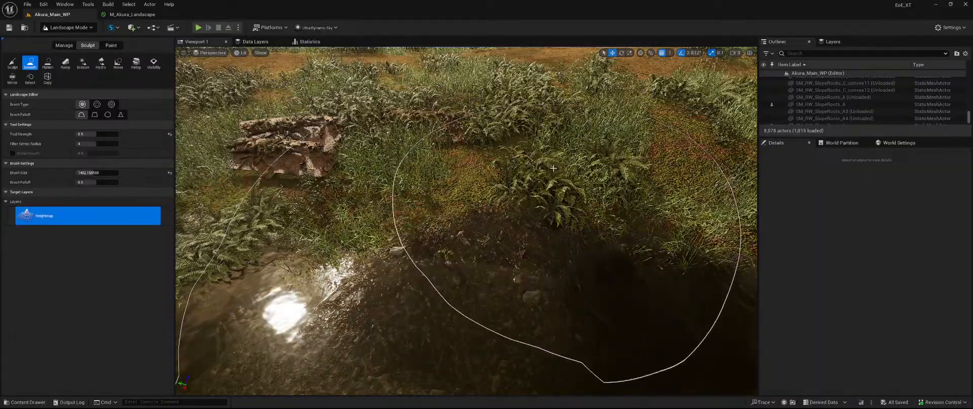
mouse_move(553, 168)
left_mouse_down()
mouse_move(469, 242)
mouse_move(591, 215)
left_mouse_up()
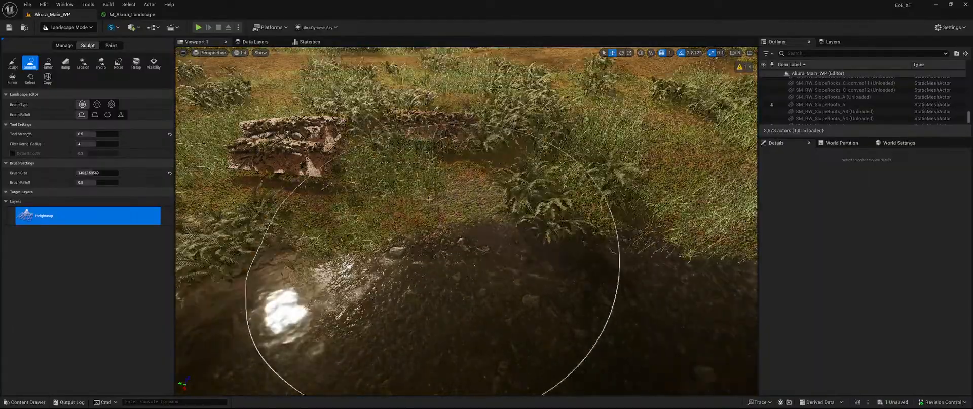
mouse_move(376, 208)
right_mouse_down()
mouse_move(466, 202)
mouse_move(537, 158)
mouse_move(467, 147)
mouse_move(547, 121)
mouse_move(542, 203)
mouse_move(512, 249)
right_mouse_up()
left_click_drag(456, 147, 503, 115)
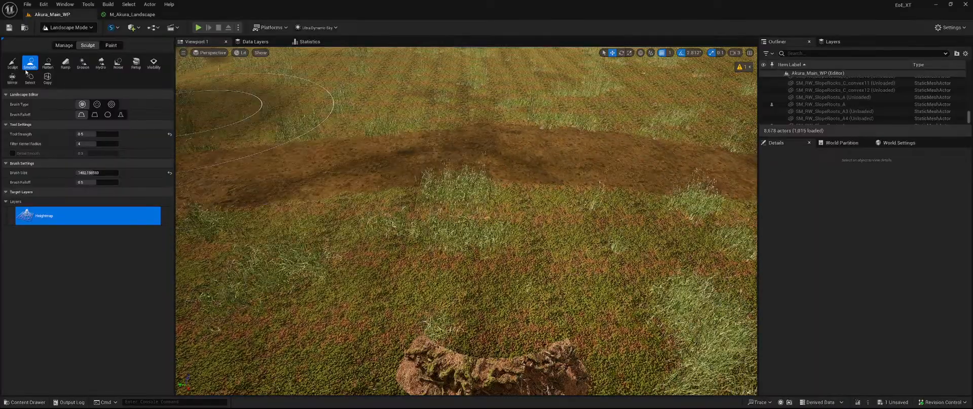
Erode the grassy bank and the dirt path above the root slope meshes with the Erosion sculpt tool
left_click(83, 62)
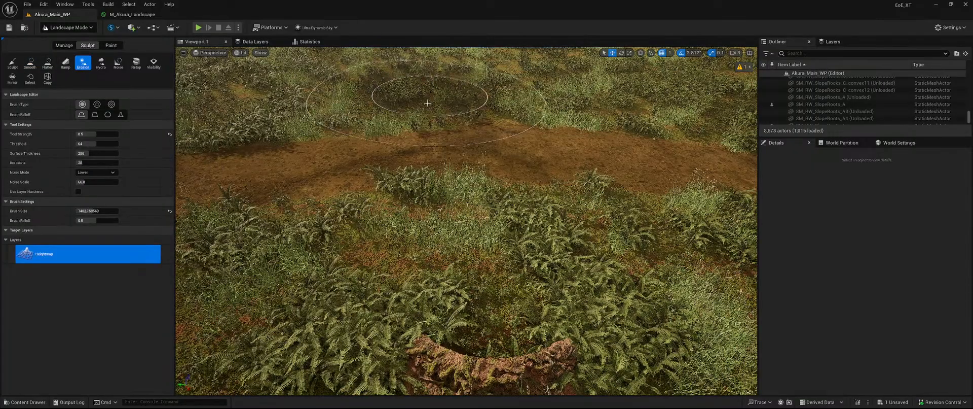
mouse_move(476, 167)
left_mouse_down()
mouse_move(674, 159)
mouse_move(357, 178)
mouse_move(527, 213)
mouse_move(382, 84)
left_mouse_up()
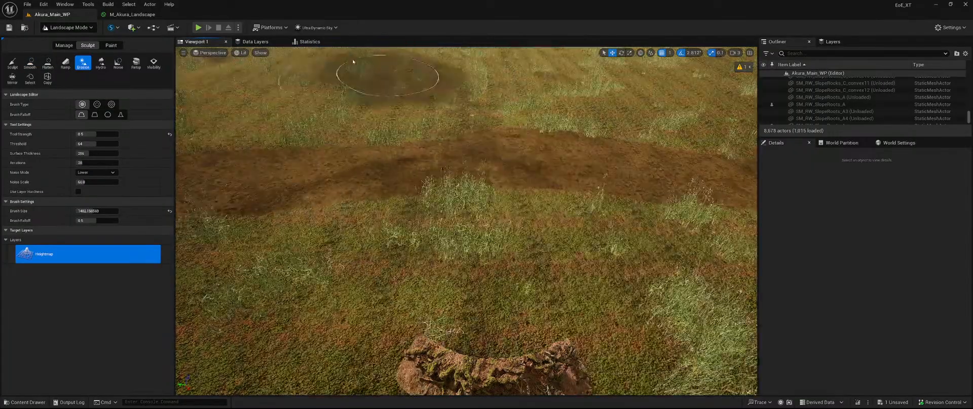
mouse_move(512, 147)
left_mouse_down()
mouse_move(648, 215)
mouse_move(618, 234)
left_mouse_up()
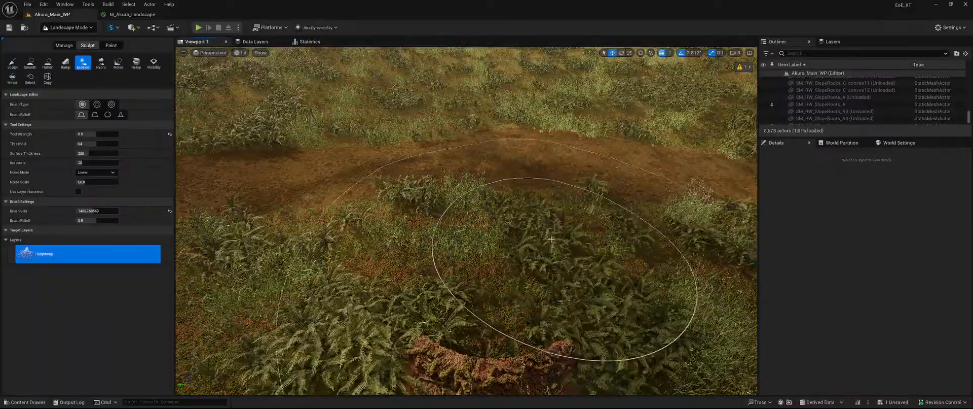
left_click_drag(537, 248, 382, 200)
mouse_move(395, 208)
right_mouse_down()
mouse_move(537, 243)
mouse_move(522, 152)
mouse_move(497, 91)
mouse_move(421, 173)
mouse_move(406, 157)
right_mouse_up()
mouse_move(362, 167)
left_mouse_down()
mouse_move(433, 206)
mouse_move(598, 159)
left_mouse_up()
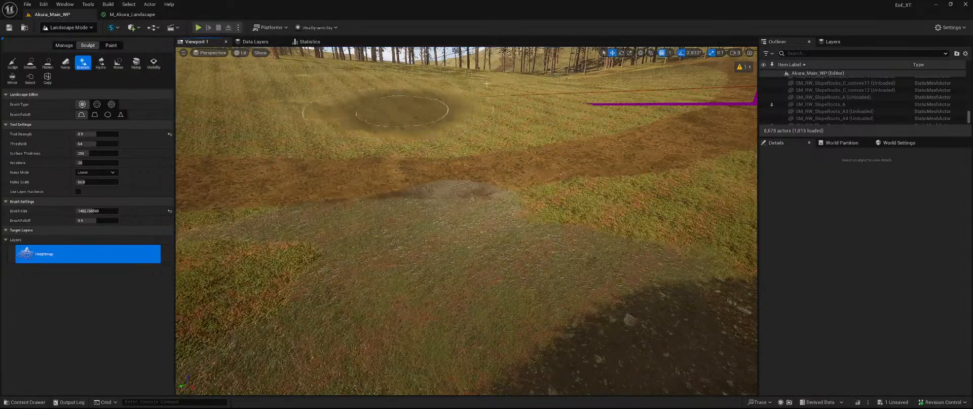
Continue eroding the bank down to the water beside the root slope meshes and save the modified landscape packages
mouse_move(401, 144)
right_mouse_down()
mouse_move(487, 142)
mouse_move(553, 129)
mouse_move(548, 122)
right_mouse_up()
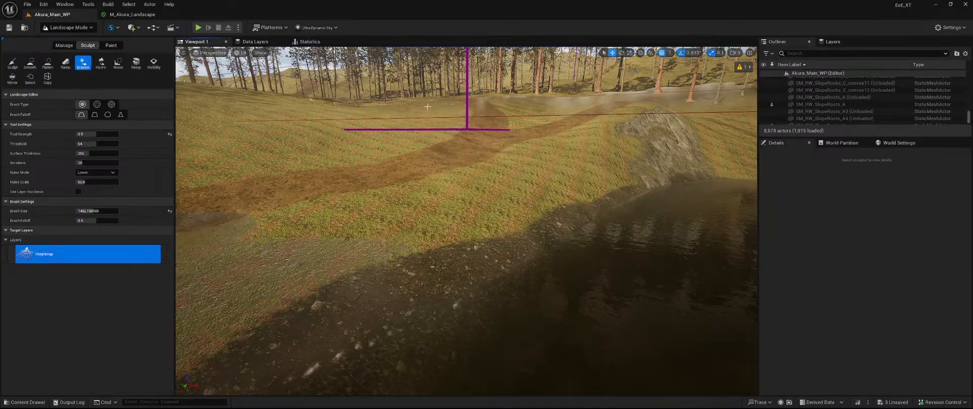
key("w")
mouse_move(316, 131)
right_mouse_down()
mouse_move(342, 92)
mouse_move(372, 74)
mouse_move(353, 74)
mouse_move(329, 99)
mouse_move(339, 157)
right_mouse_up()
left_click_drag(387, 195, 385, 239)
mouse_move(385, 239)
right_mouse_down()
mouse_move(405, 254)
mouse_move(368, 256)
mouse_move(329, 203)
mouse_move(327, 218)
mouse_move(342, 215)
mouse_move(349, 289)
mouse_move(347, 248)
right_mouse_up()
key("w")
key("s")
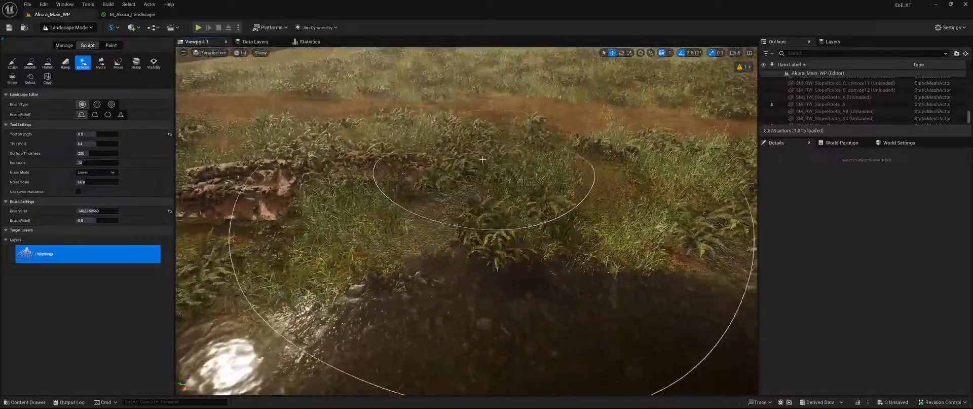
left_click_drag(605, 185, 538, 218)
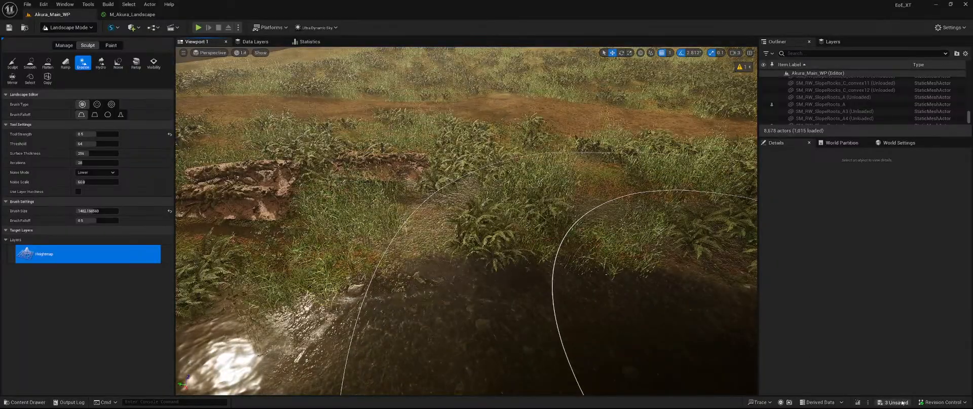
key("ctrl+s")
left_click(541, 288)
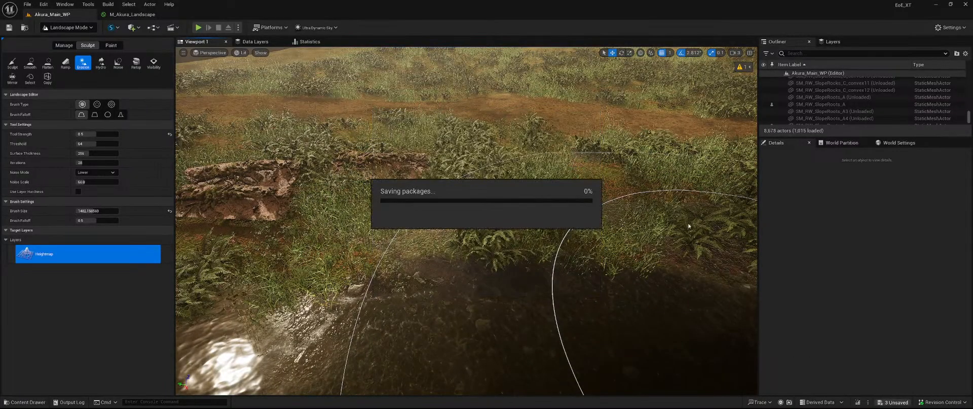
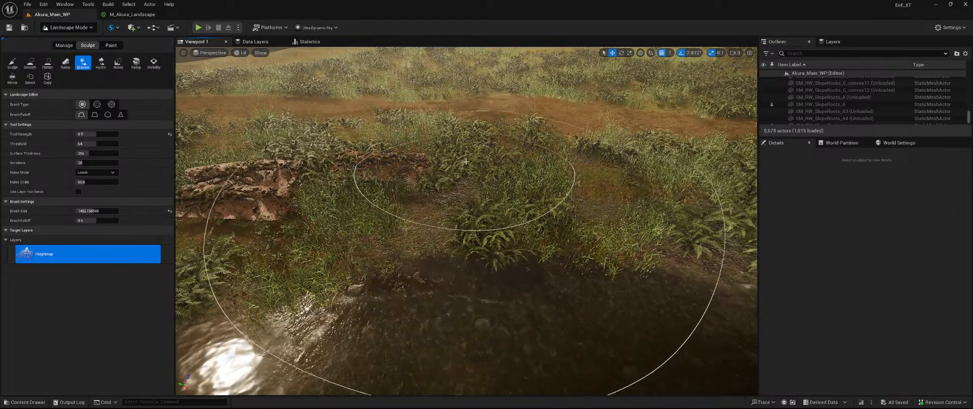
Return to Selection mode with the three root slope meshes in view
right_click_drag(531, 174, 421, 203)
key("w")
key("w")
key("s")
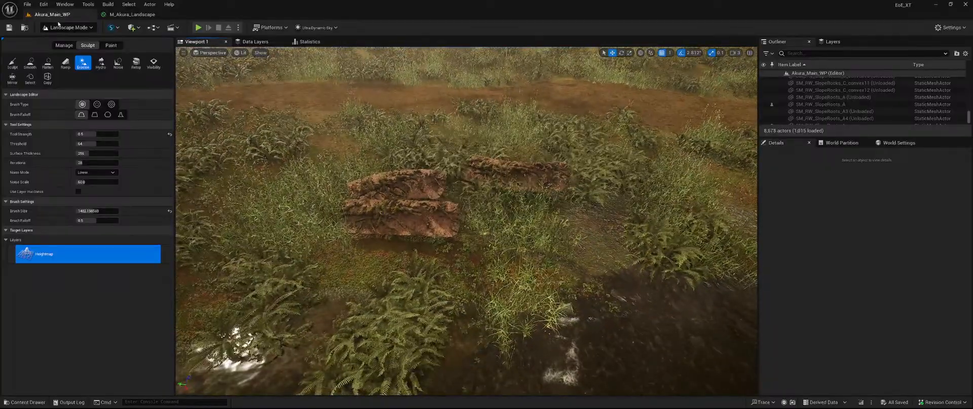
left_click(89, 26)
left_click(89, 37)
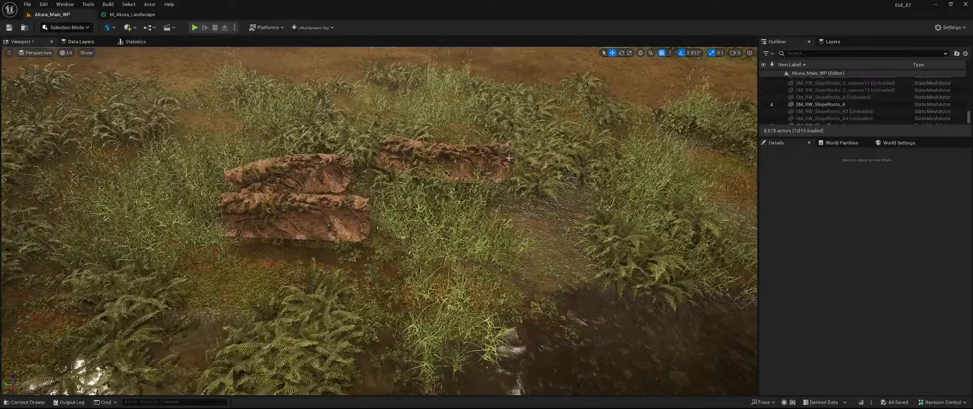
Move the SM_RW_SlopeRoots_A mesh down the bank toward the fern at the water's edge
right_click_drag(325, 202, 304, 190)
key("w")
right_click_drag(331, 237, 387, 221)
key("s")
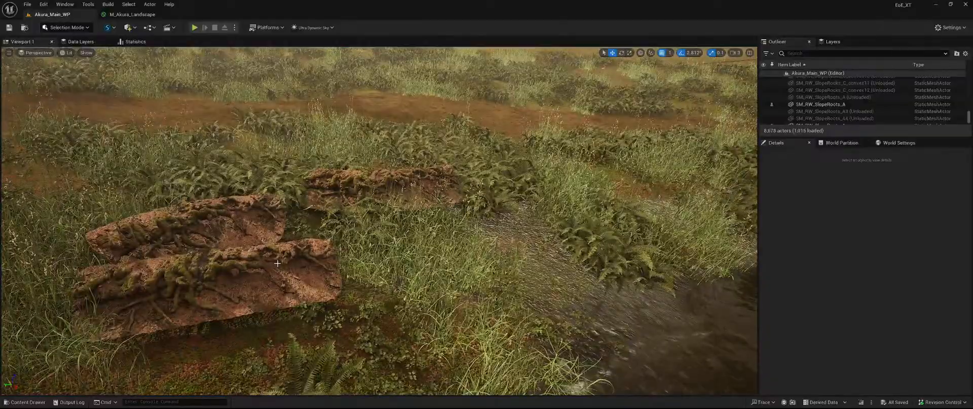
left_click(330, 243)
right_click_drag(331, 237, 298, 221)
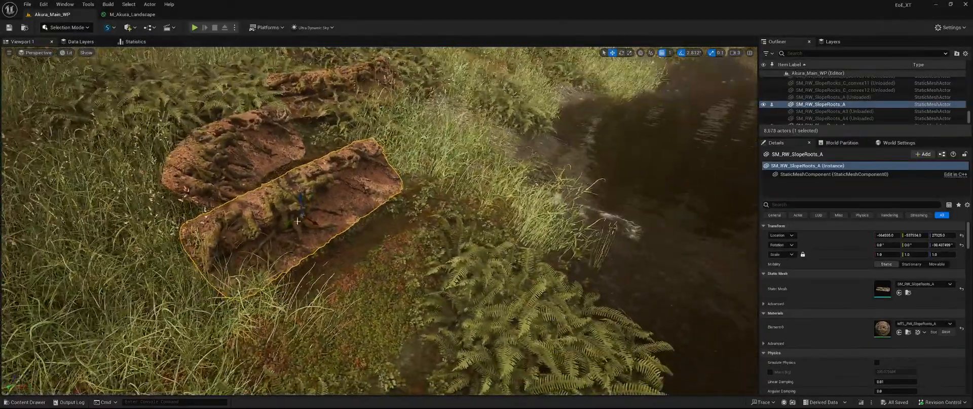
left_click_drag(299, 221, 440, 289)
Align SM_RW_SlopeRoots_A with the shoreline, tilt it about -14.06° on X in local space, and sink it beside the ferns
key("e")
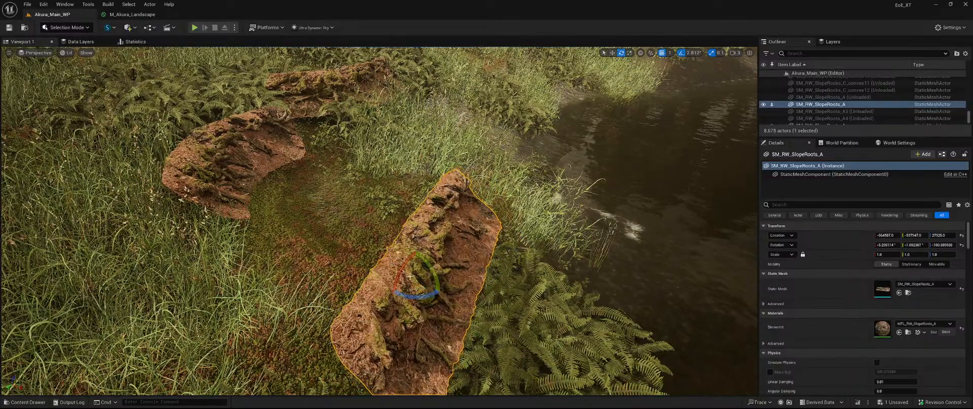
left_click_drag(401, 265, 414, 251)
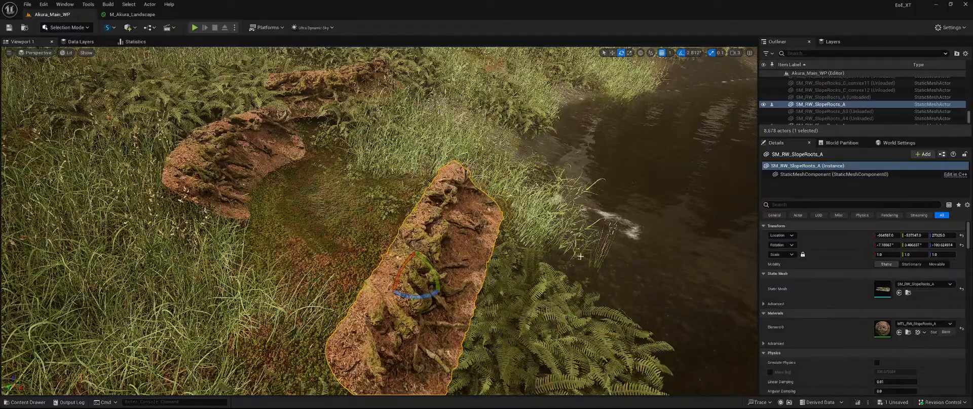
key("ctrl+z")
left_click(642, 53)
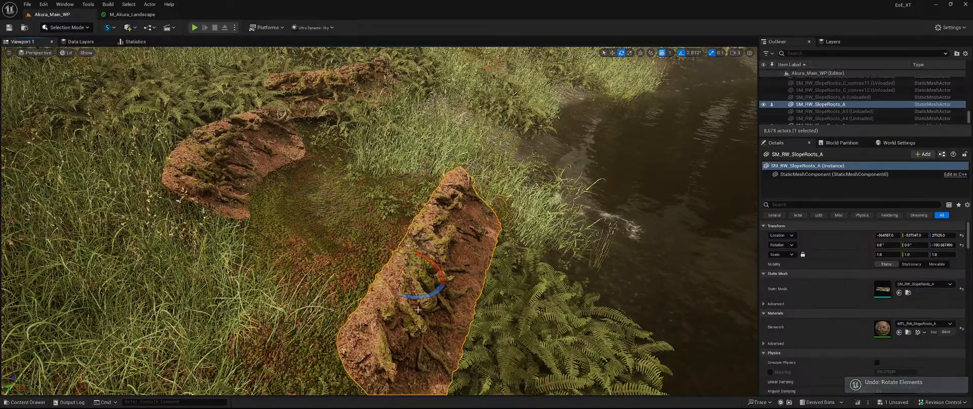
left_click_drag(419, 254, 448, 348)
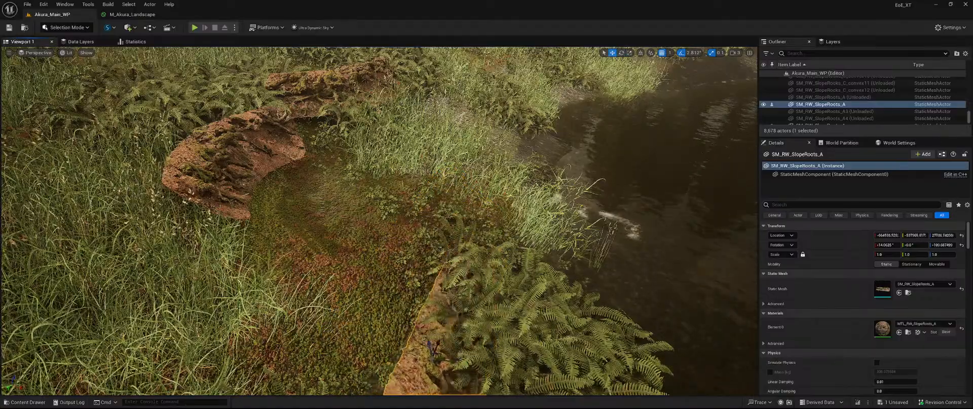
right_click_drag(448, 349, 481, 279)
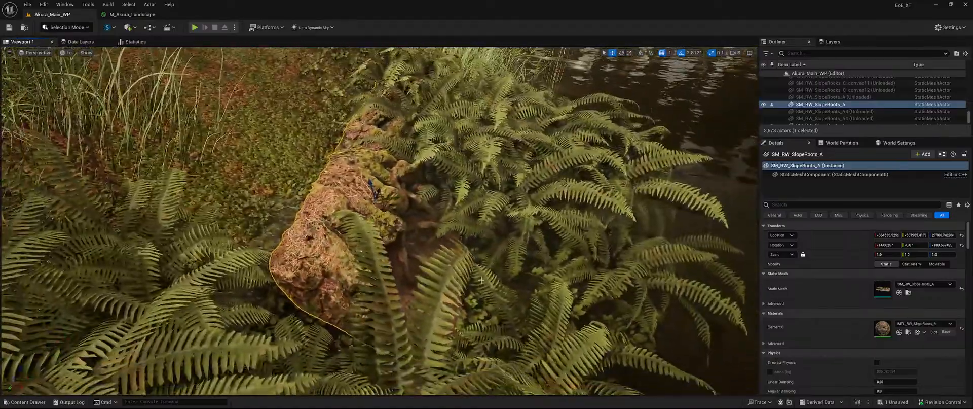
Sink SM_RW_SlopeRoots_A deeper into the bank between the fern clumps and nudge it to follow the waterline
left_click_drag(373, 188, 380, 215)
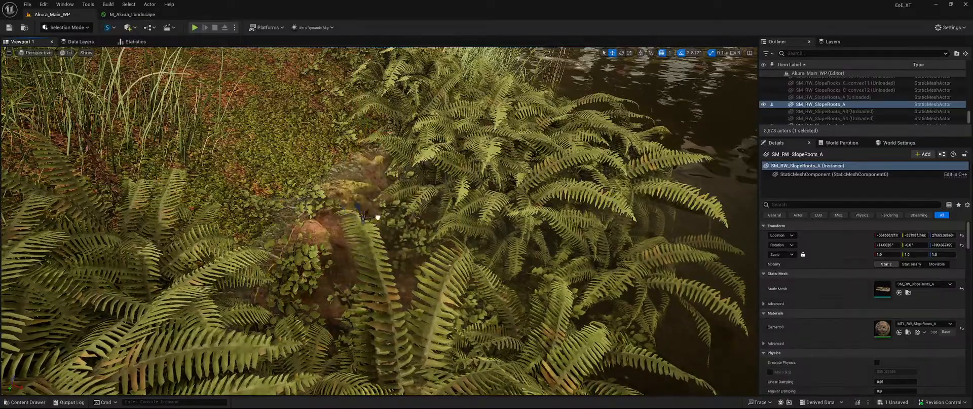
left_click_drag(377, 218, 369, 222)
right_click_drag(368, 222, 208, 231)
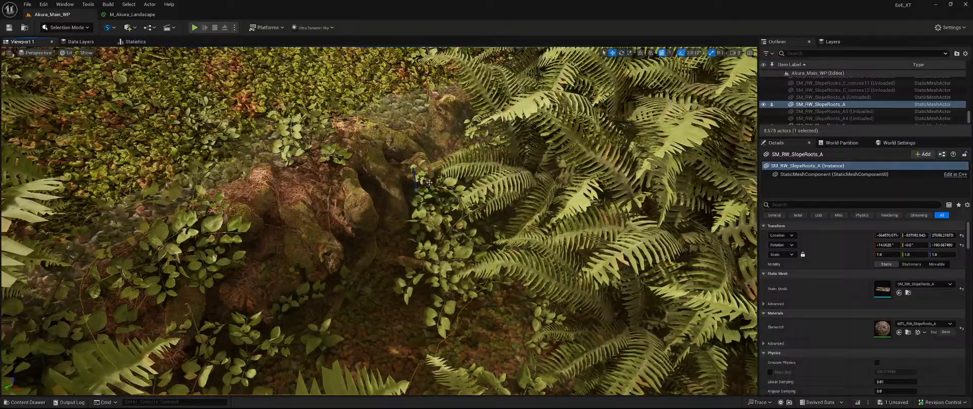
left_click_drag(431, 200, 427, 197)
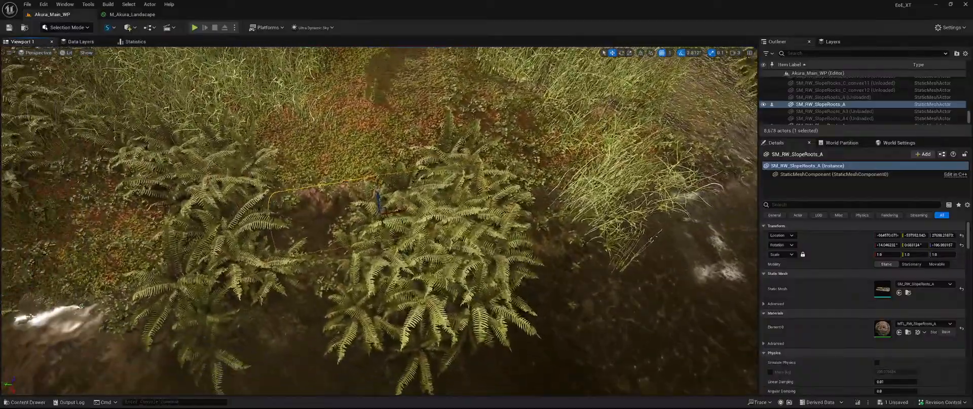
Duplicate SM_RW_SlopeRoots_A along the shoreline past the fern clump, then delete the copy and undo that deletion
left_click_drag(386, 214, 366, 211, "alt")
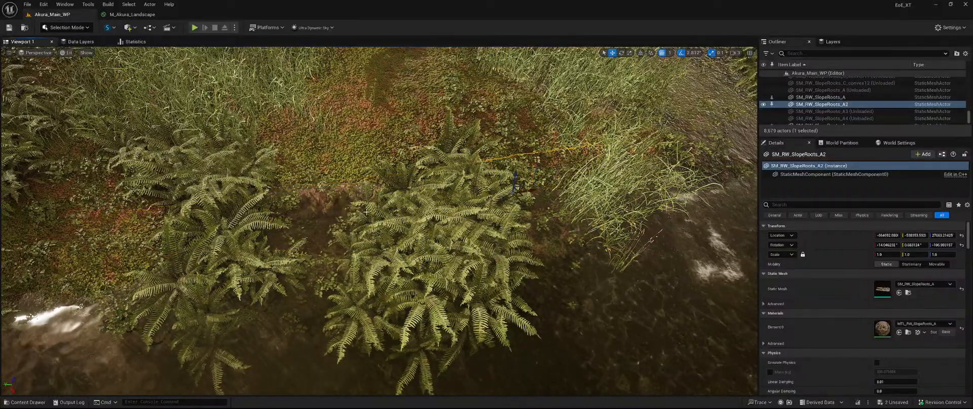
key("Delete")
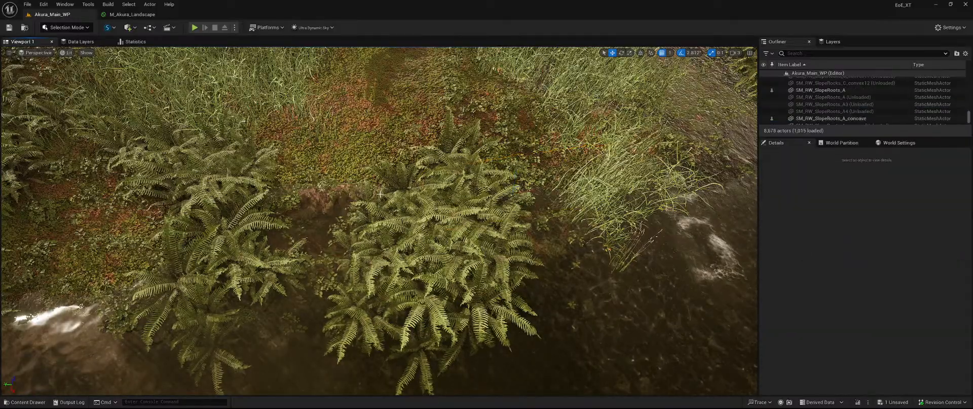
key("w")
mouse_move(393, 196)
right_mouse_down()
mouse_move(363, 195)
mouse_move(381, 213)
mouse_move(393, 196)
right_mouse_up()
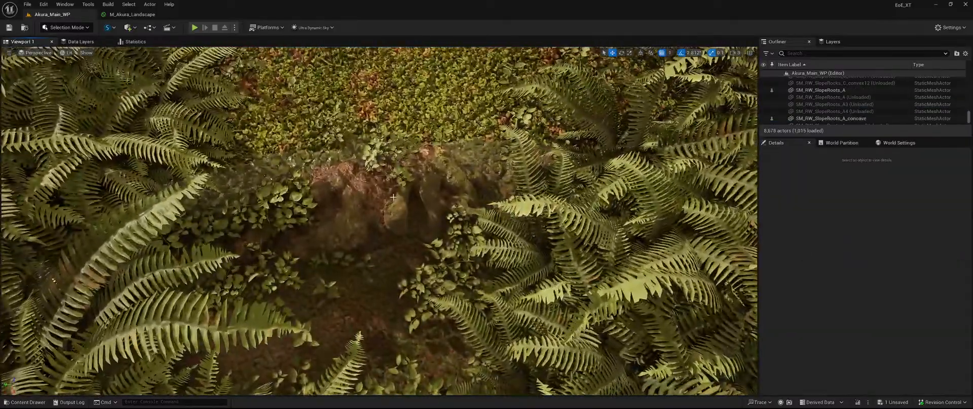
key("ctrl+z")
Rotate and reposition the restored root slope copy so it follows the curve of the bank behind the ferns
right_click_drag(313, 223, 312, 203)
key("w")
right_click_drag(422, 200, 453, 205)
left_click_drag(420, 196, 375, 219)
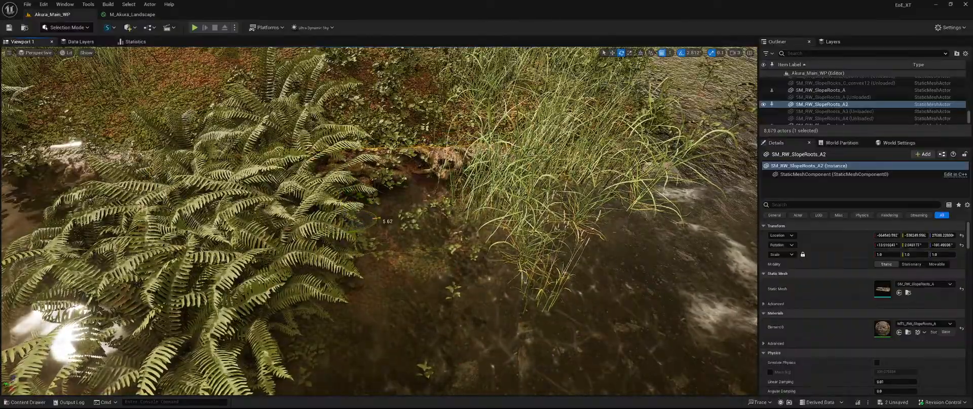
mouse_move(368, 230)
right_mouse_down()
mouse_move(334, 218)
mouse_move(355, 248)
mouse_move(390, 253)
mouse_move(368, 249)
mouse_move(377, 238)
right_mouse_up()
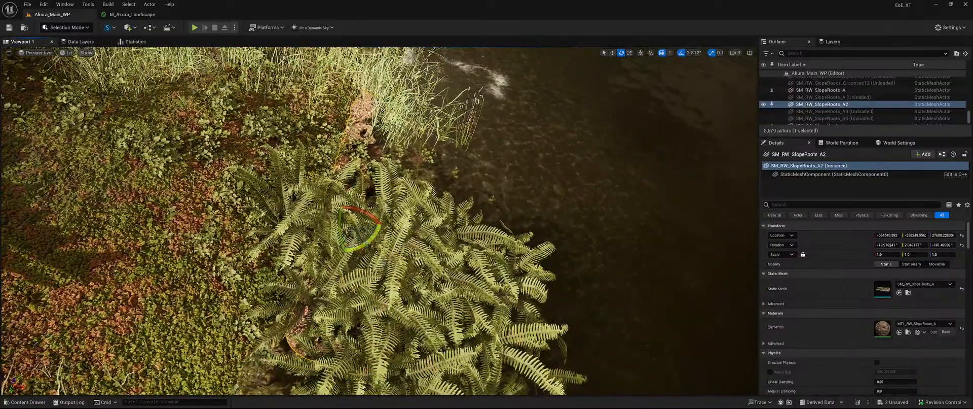
left_click_drag(367, 244, 356, 229)
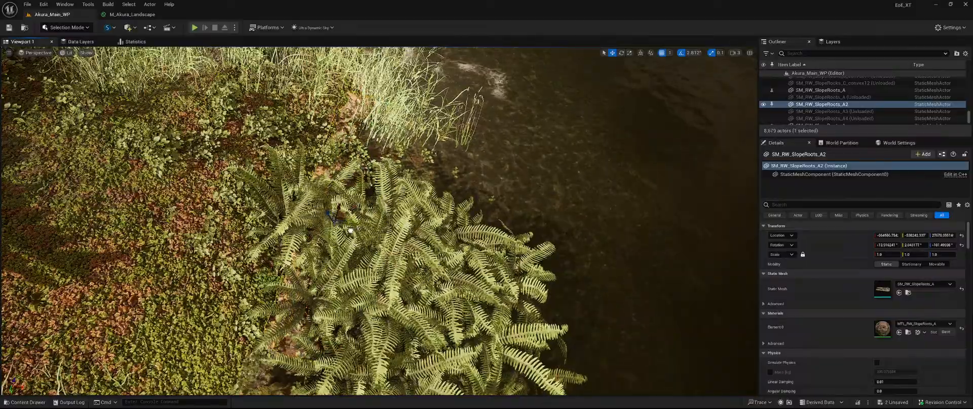
right_click_drag(350, 231, 337, 246)
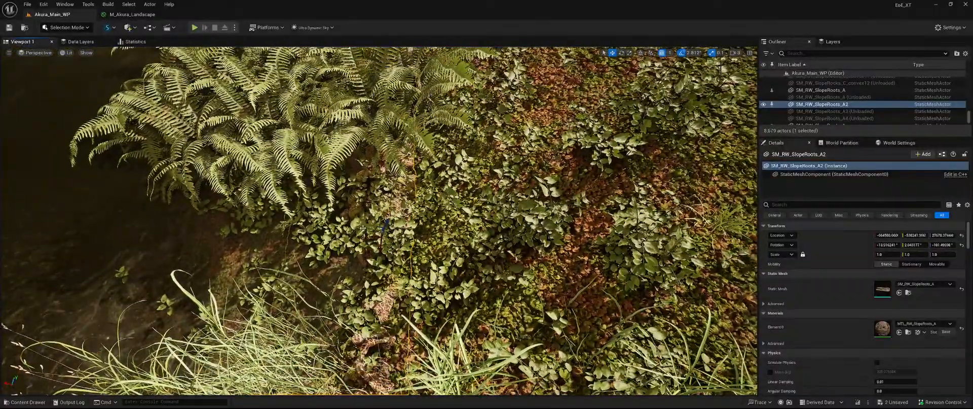
left_click_drag(364, 231, 358, 225)
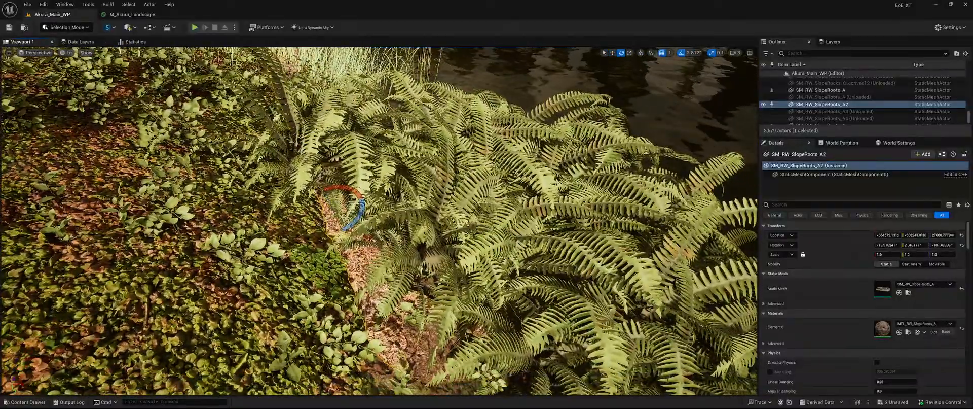
left_click_drag(362, 214, 365, 217)
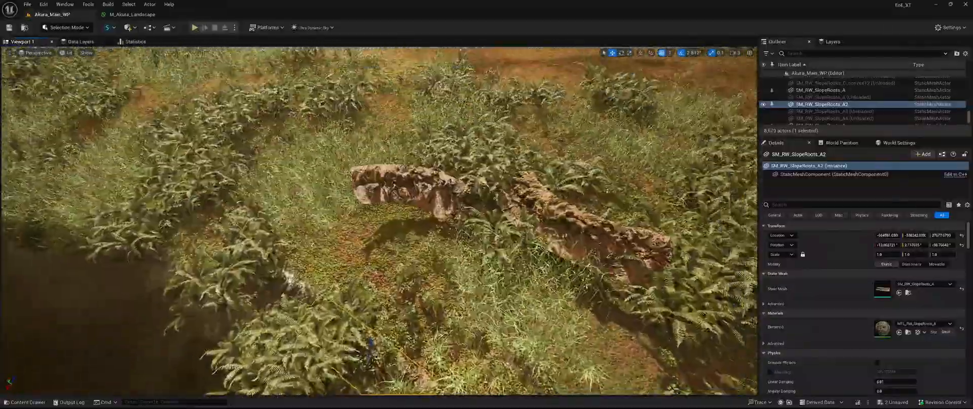
Duplicate the root slope mesh again and place the copy at the water's edge beyond the grass clump
key("w")
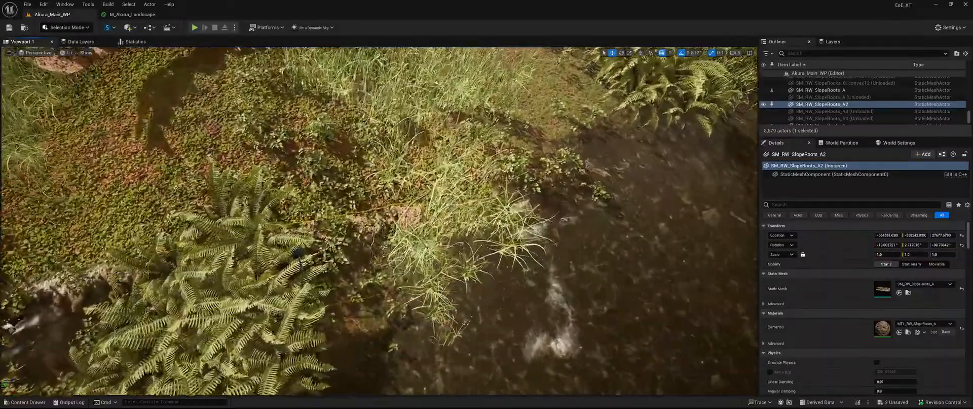
left_click_drag(319, 265, 519, 222, "alt")
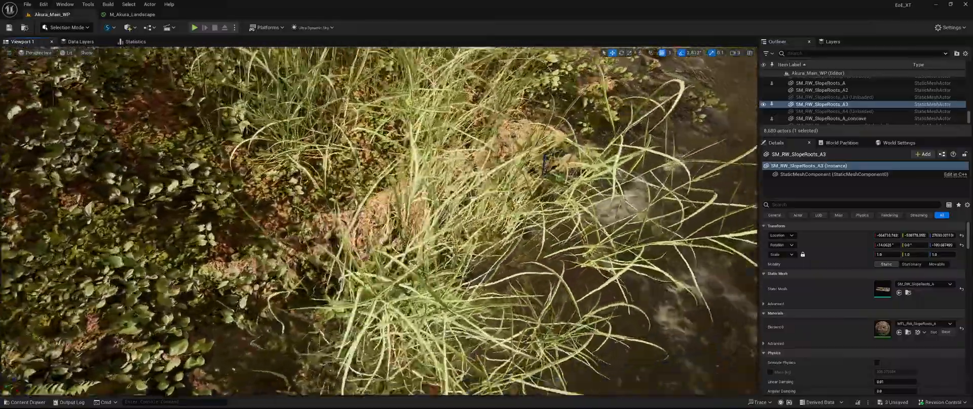
key("a")
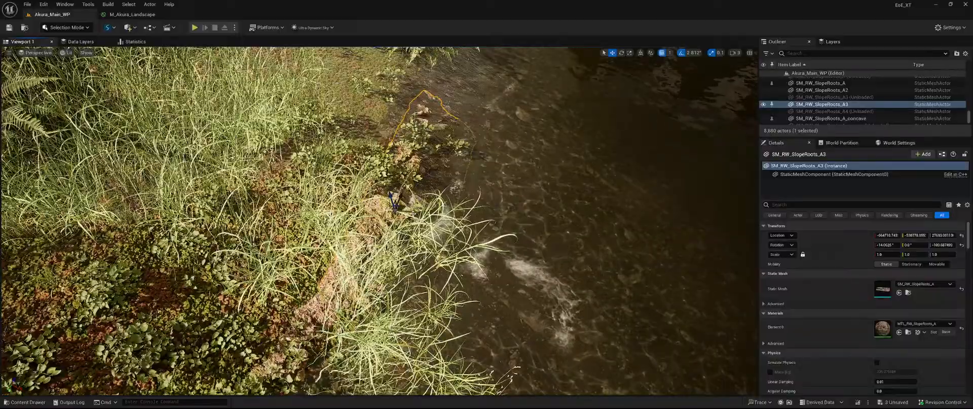
left_click_drag(412, 222, 418, 220)
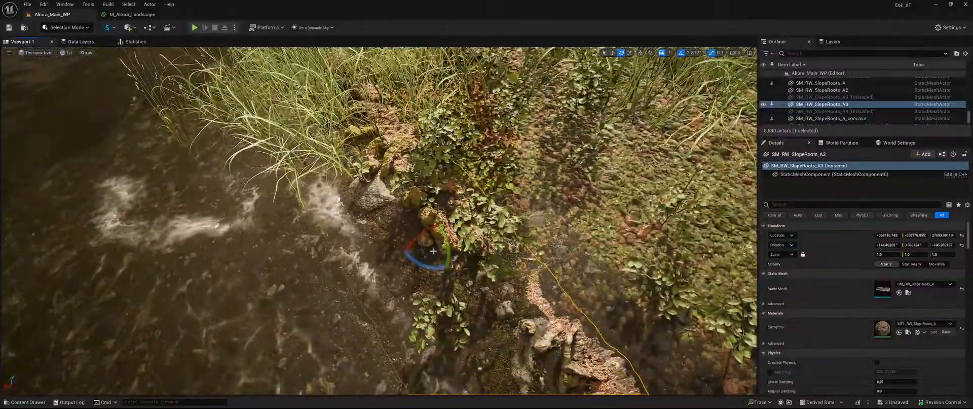
Rotate and nudge the newest root slope copy so it sits embedded in the bank beside the grass
left_click_drag(414, 246, 440, 270)
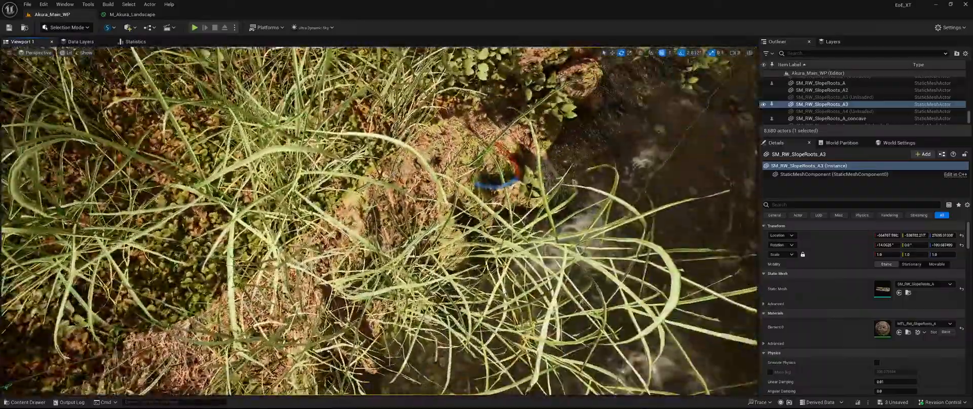
right_click_drag(379, 221, 305, 253)
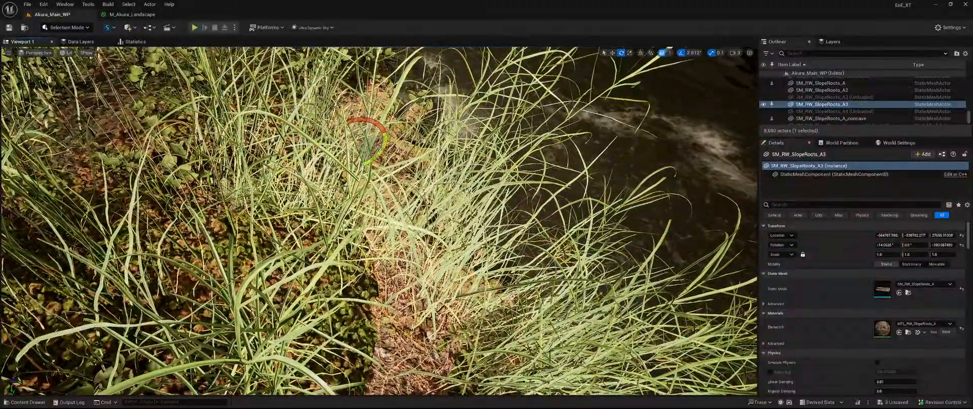
left_click_drag(380, 147, 377, 152)
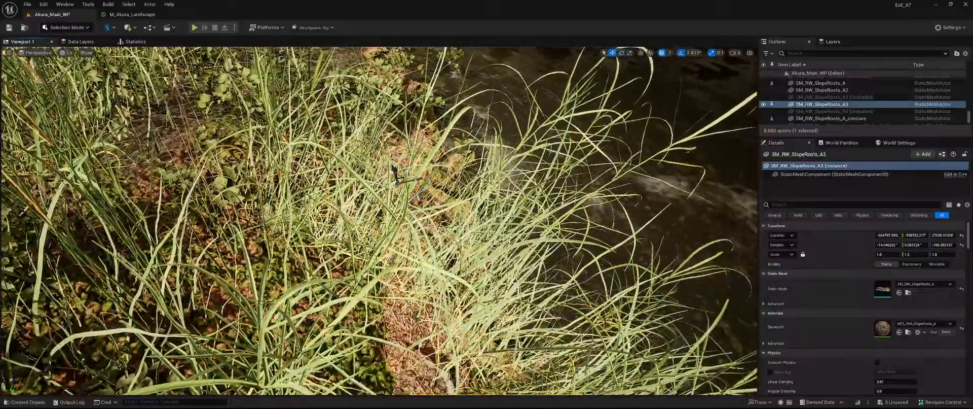
left_click_drag(418, 178, 416, 178)
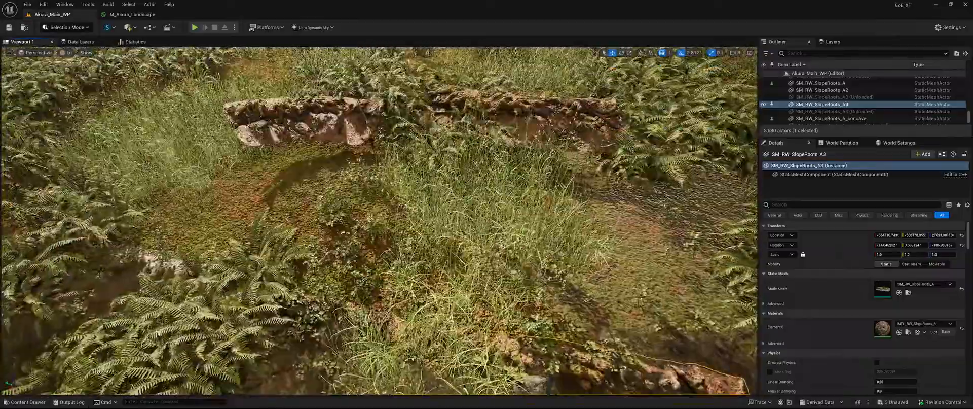
key("s")
right_click_drag(379, 221, 431, 232)
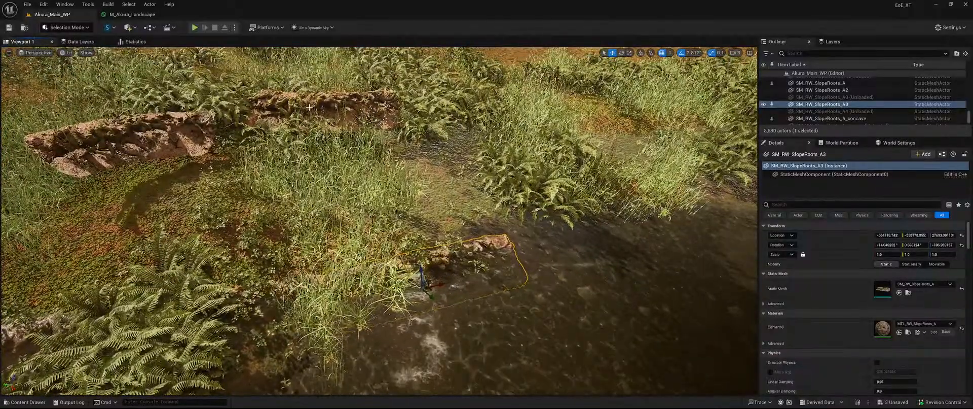
Try extending the root line along the water with SM_RW_SlopeRoots_A_convex, sunk into the bank and tilted -11.25° on X
left_click(309, 107)
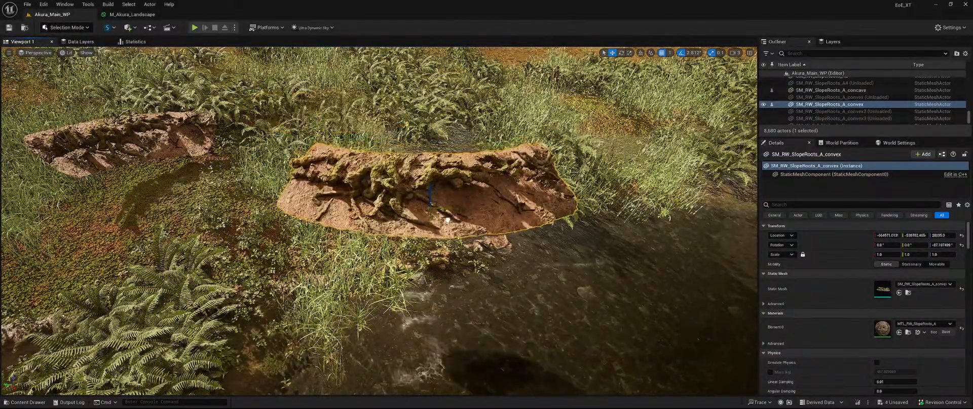
left_click_drag(447, 219, 582, 299)
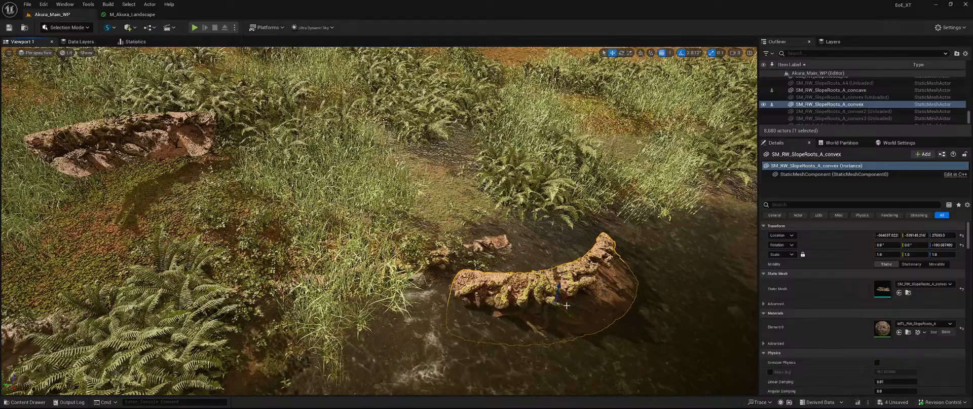
left_click_drag(567, 304, 564, 296)
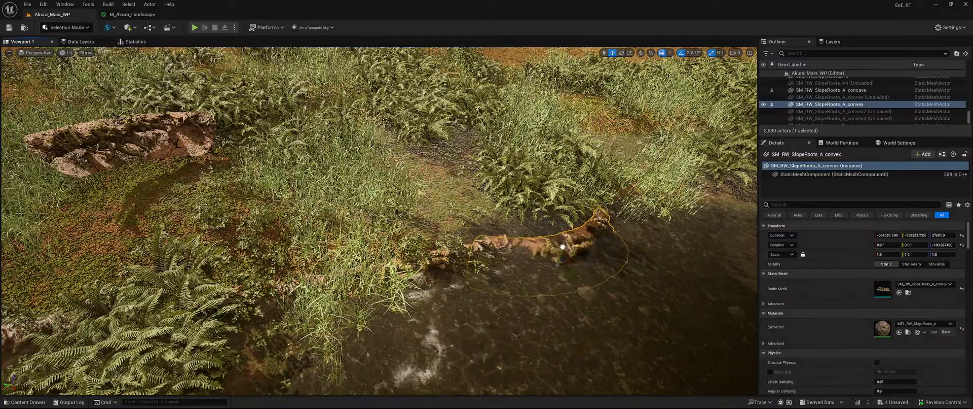
key("e")
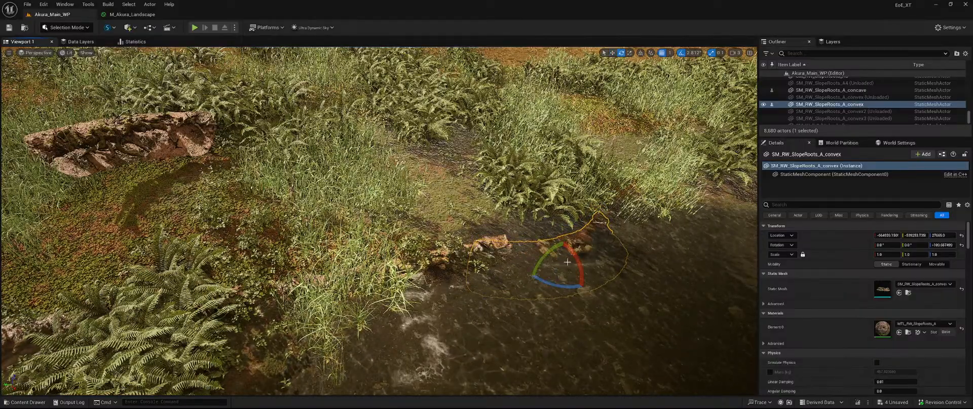
left_click_drag(575, 261, 572, 278)
key("w")
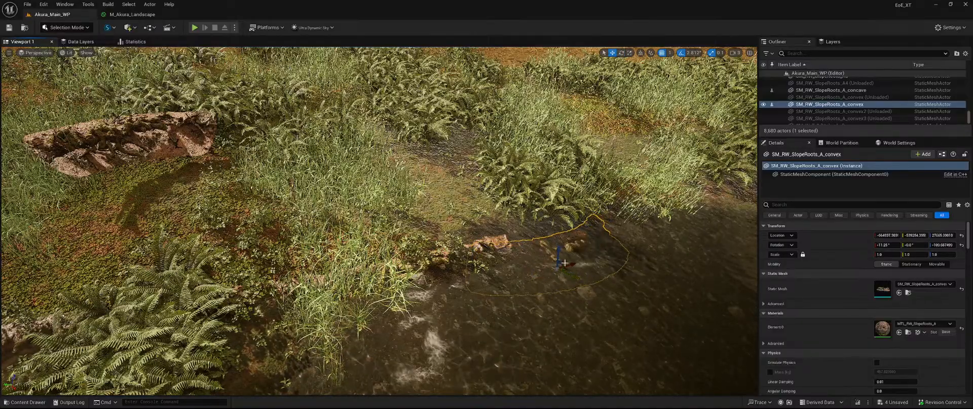
right_click_drag(555, 252, 563, 252)
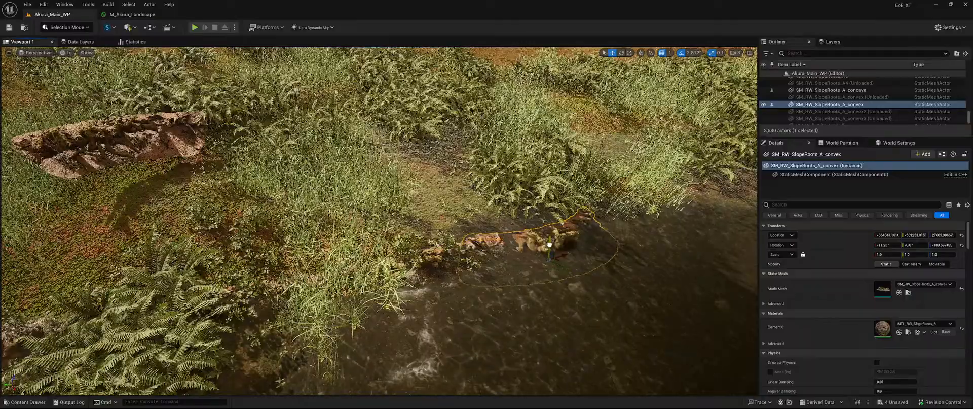
left_click_drag(549, 244, 550, 241)
mouse_move(551, 243)
right_mouse_down()
mouse_move(627, 226)
mouse_move(634, 261)
mouse_move(533, 242)
mouse_move(449, 240)
mouse_move(512, 266)
mouse_move(479, 247)
right_mouse_up()
Delete the convex root slope mesh at the shore and the concave one left on the grassy bank
key("w")
key("d")
key("Delete")
key("s")
key("w")
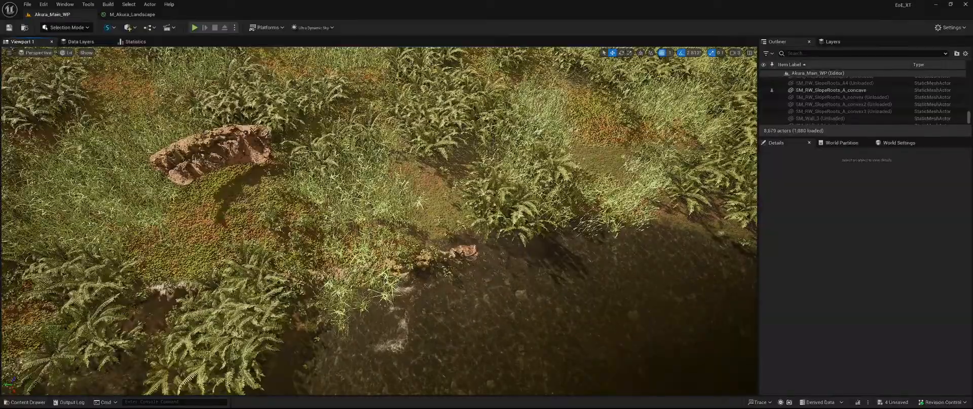
left_click(196, 161)
key("Delete")
key("w")
right_click_drag(196, 160, 243, 152)
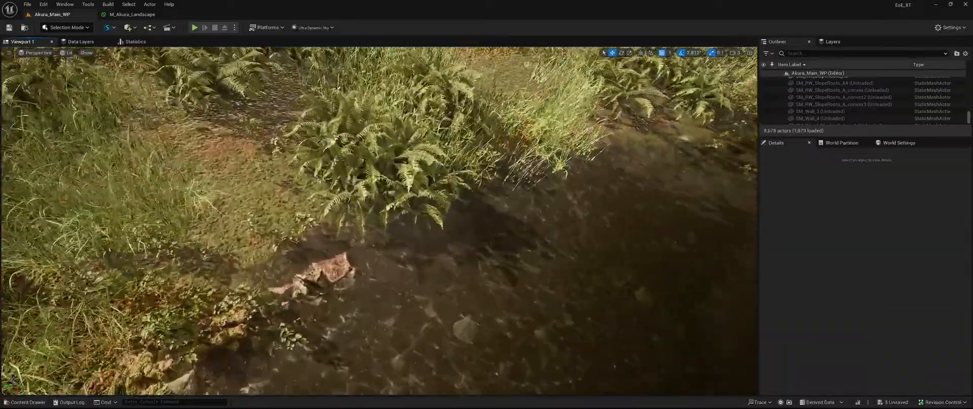
Browse the project content from the Redwood Forest Slopes folder to the Megascans 3D_Assets folder
key("w")
right_click_drag(441, 253, 370, 284)
key("ctrl+space")
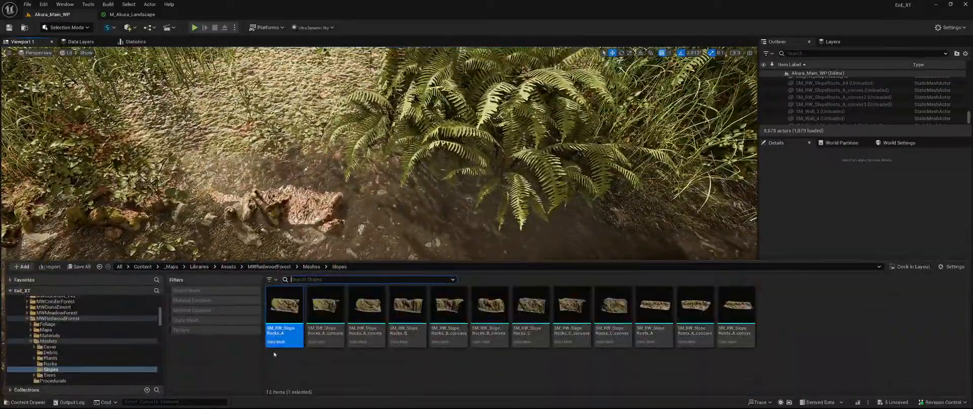
scroll(94, 317, "up", 5)
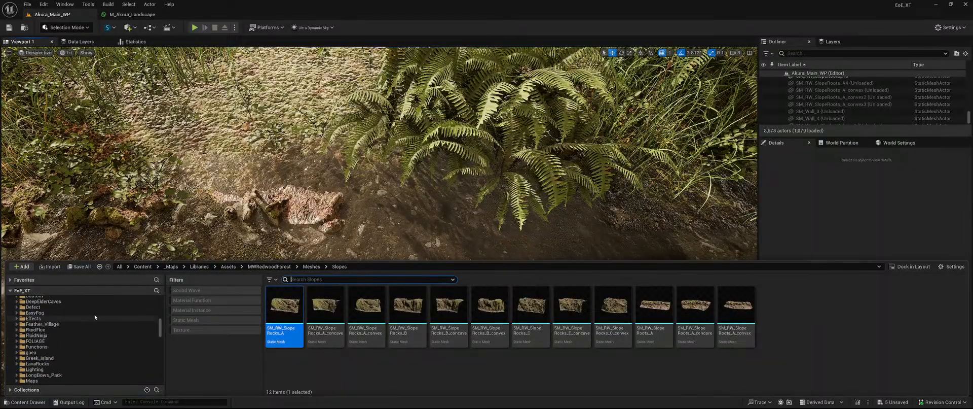
scroll(94, 317, "down", 5)
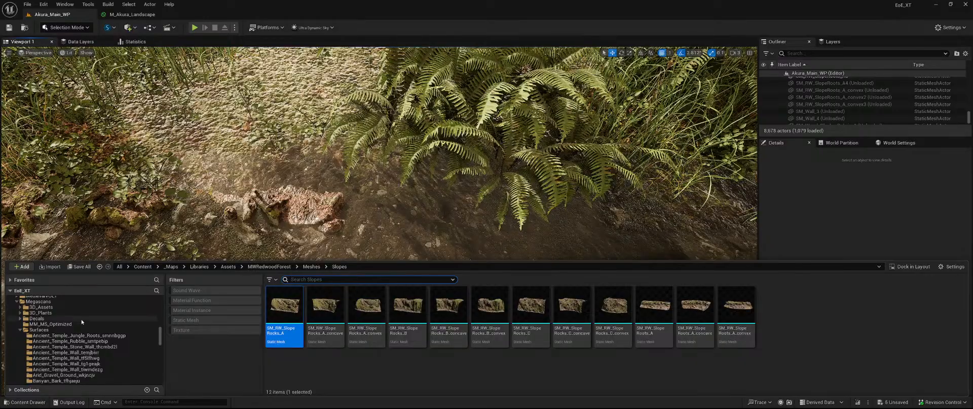
left_click(41, 306)
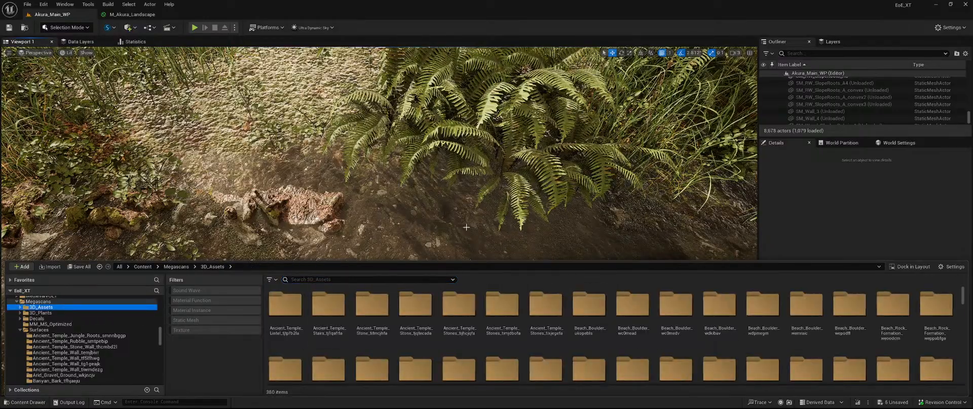
right_click_drag(516, 223, 436, 221)
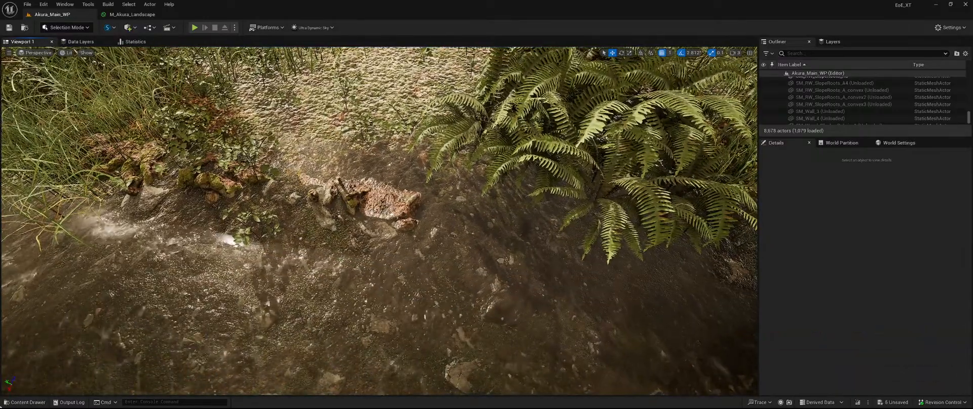
left_click(27, 404)
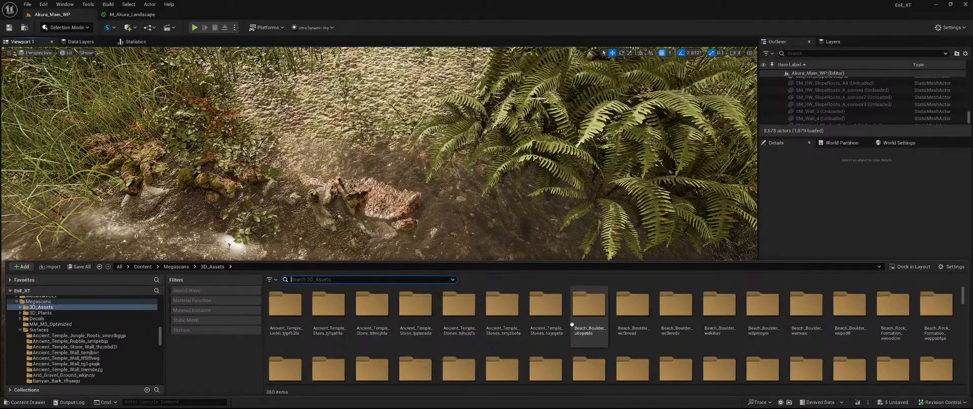
Filter the Megascans 3D_Assets folder to static meshes and look through them for mossy embankment pieces
scroll(572, 323, "down", 5)
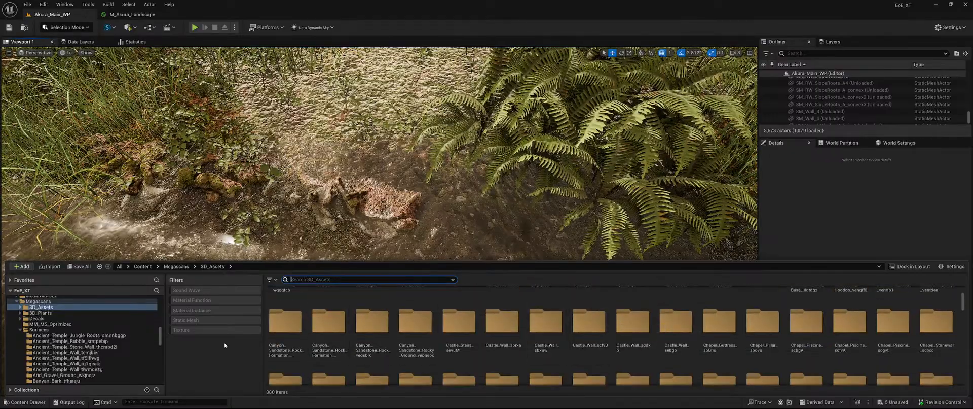
left_click(200, 320)
scroll(648, 344, "down", 2)
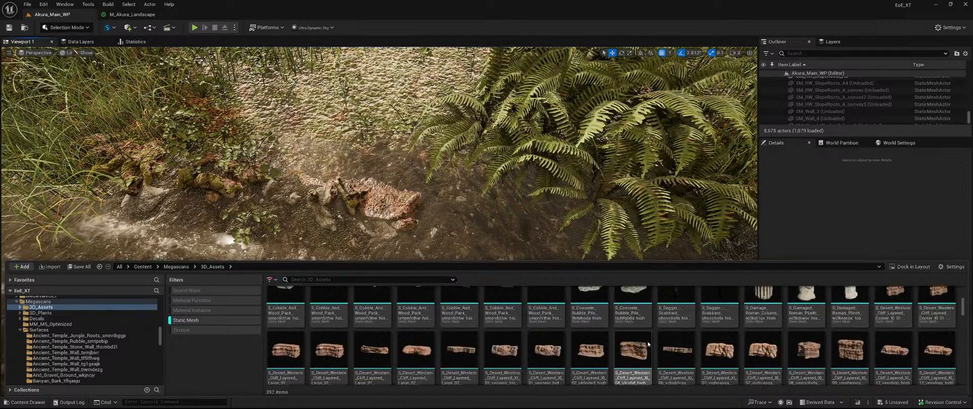
scroll(649, 344, "down", 8)
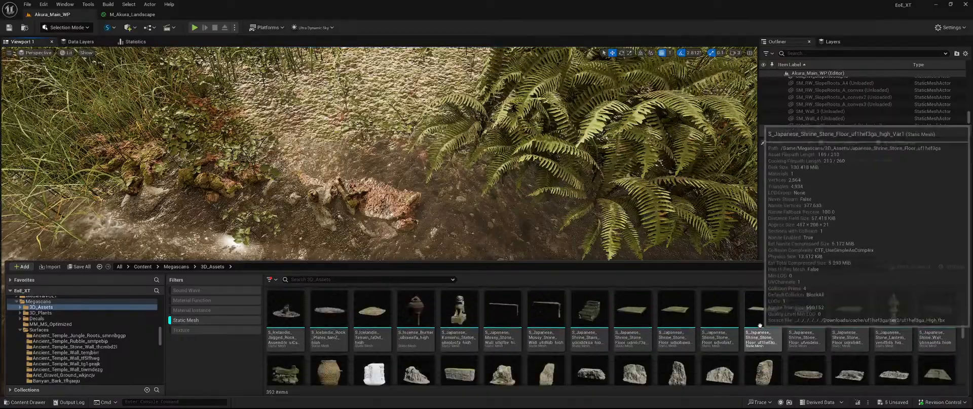
scroll(760, 325, "down", 3)
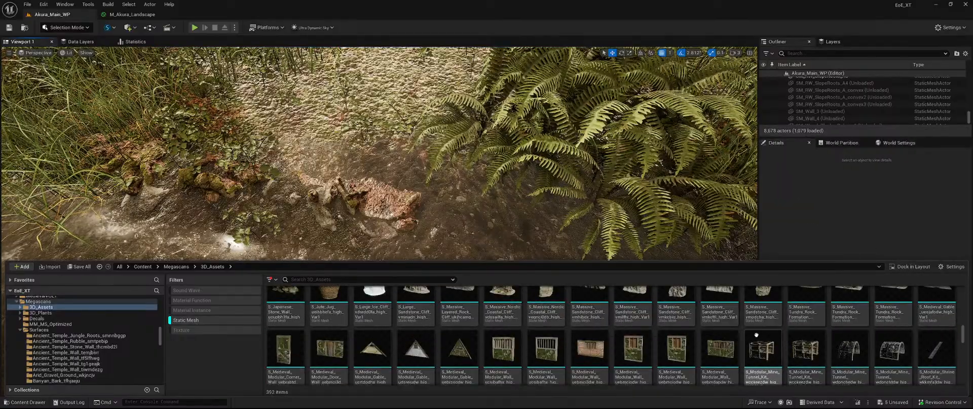
scroll(756, 335, "down", 3)
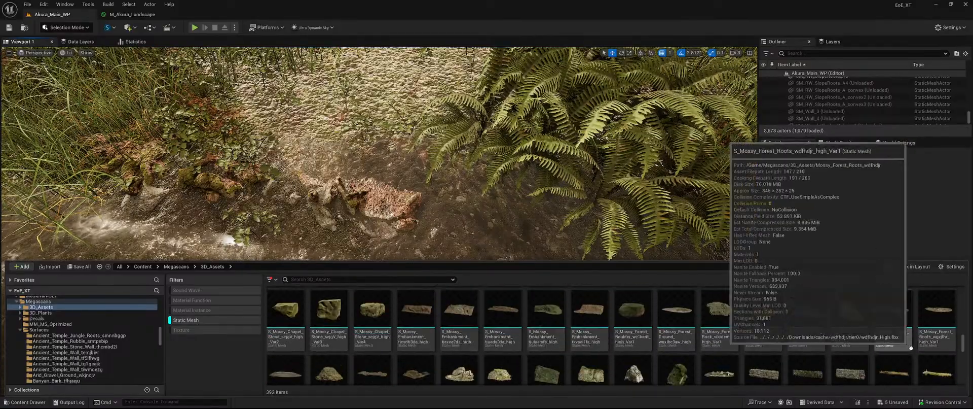
scroll(911, 348, "down", 1)
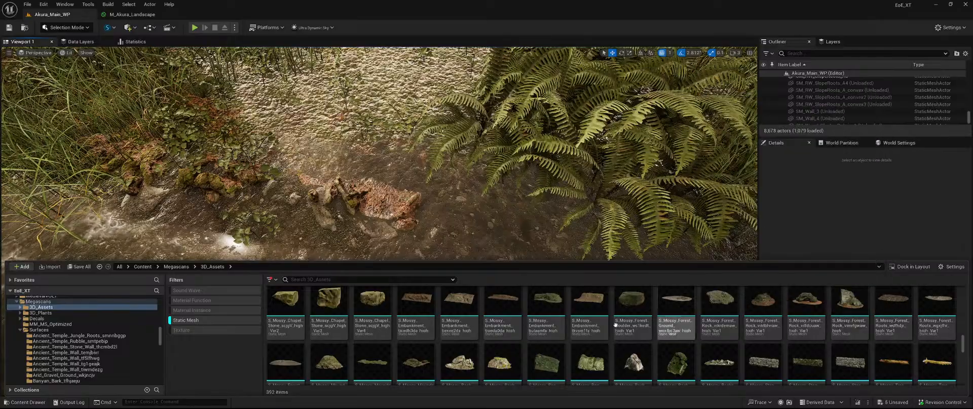
scroll(600, 317, "up", 2)
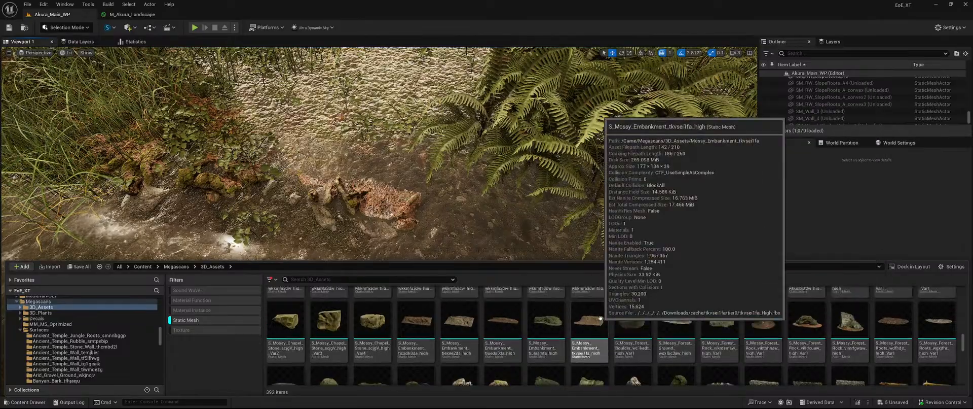
scroll(600, 318, "up", 1)
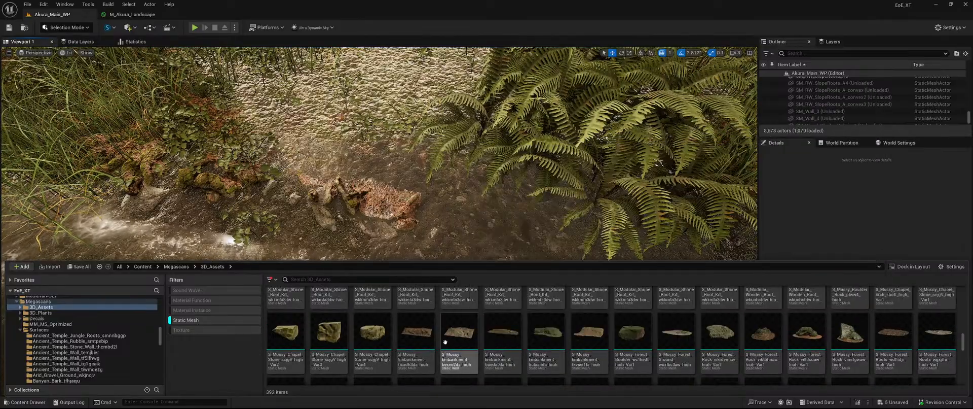
Open the S_Mossy_Embankment_tjcxdh3da_high and S_Mossy_Embankment_tjexee2da_high meshes and inspect their shape from several angles
left_click(415, 334)
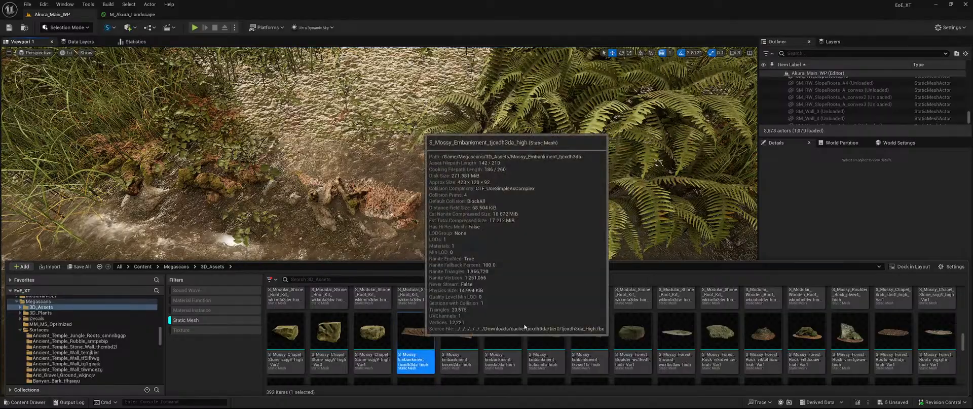
right_click_drag(525, 327, 615, 348)
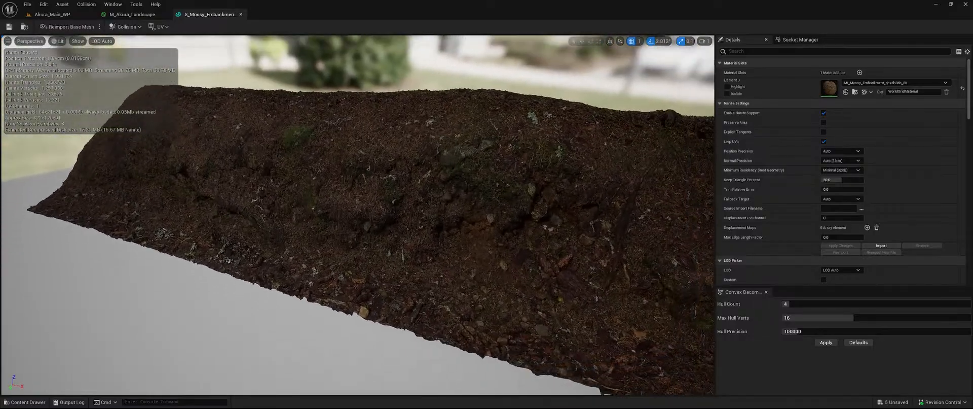
right_click_drag(490, 241, 490, 241)
key("s")
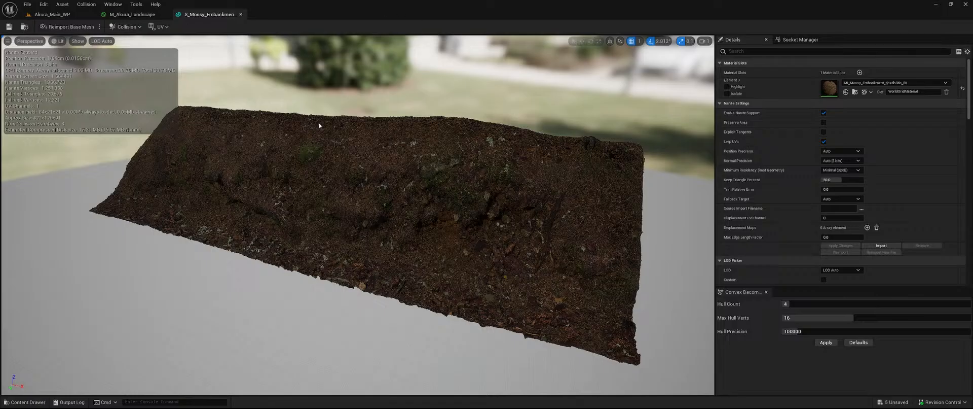
key("ctrl+space")
double_click(458, 362)
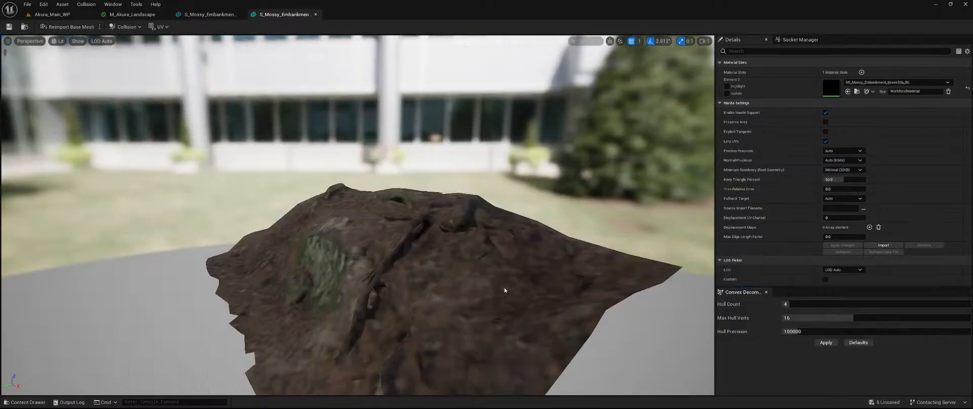
left_click_drag(505, 289, 591, 321, "alt")
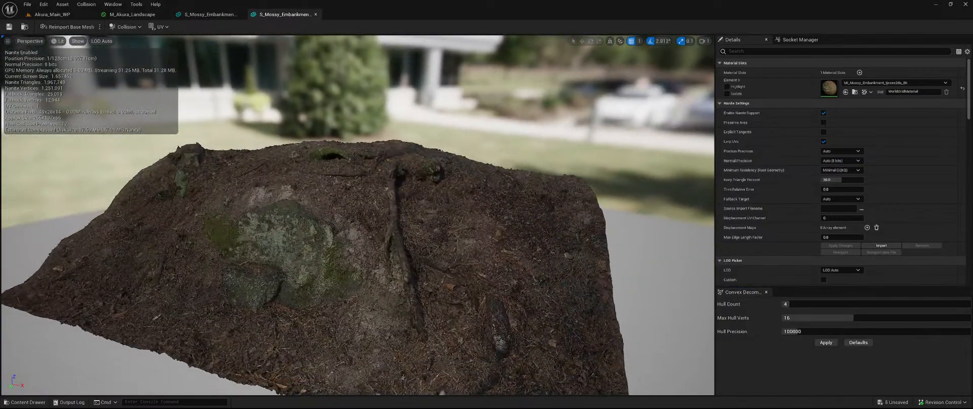
Open the S_Mossy_Embankment_tjueda0da_high mesh and inspect its surface up close
key("ctrl+space")
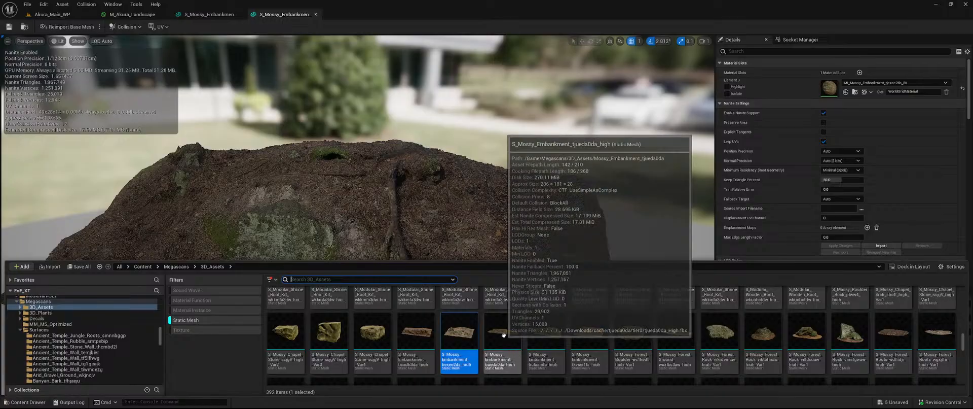
left_click(511, 335)
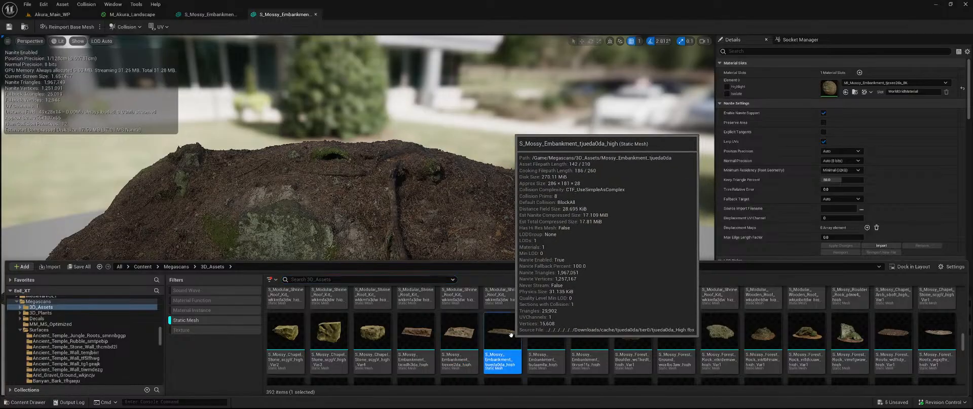
double_click(510, 335)
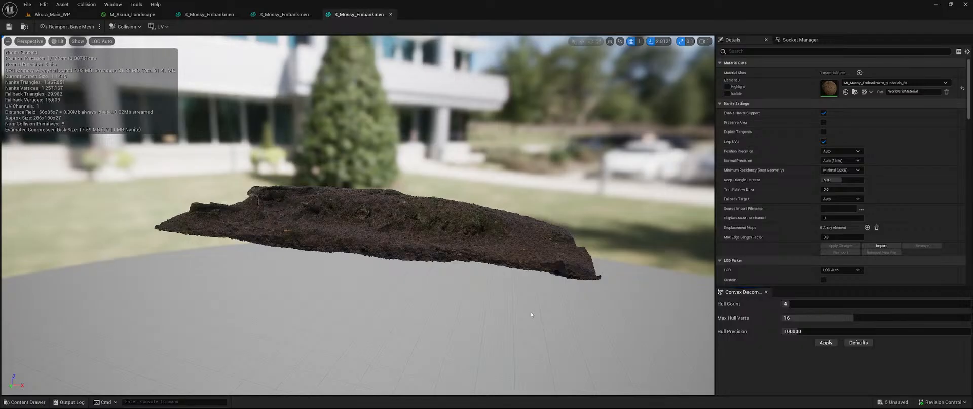
right_click_drag(542, 306, 643, 226)
key("w")
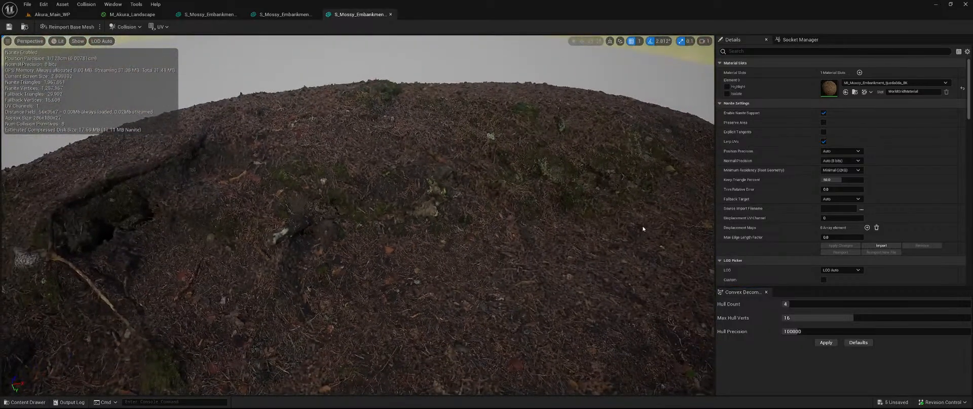
Turn off Build Reversed Index Buffer and UE4 Compatible UVs in the open embankment mesh's LOD 0 build settings
scroll(804, 200, "down", 6)
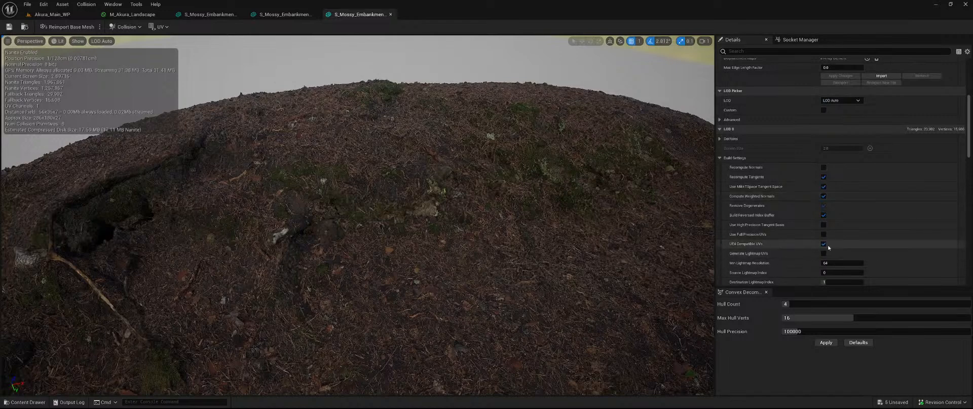
left_click(824, 215)
scroll(821, 226, "down", 5)
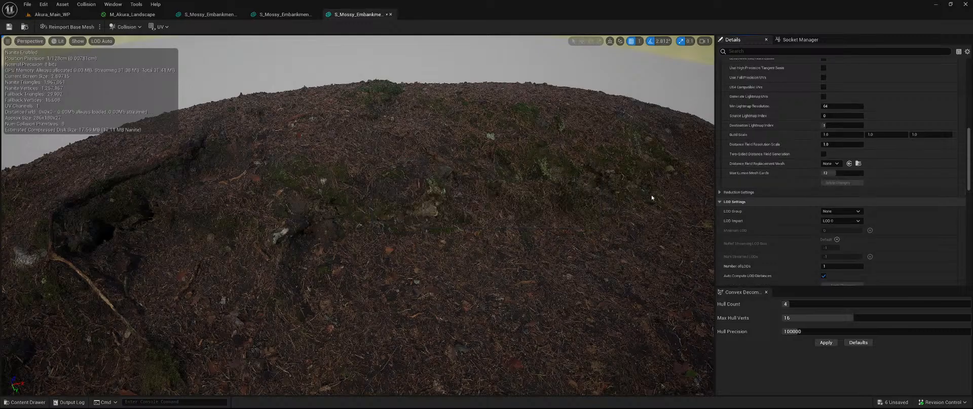
scroll(536, 202, "down", 10)
scroll(495, 208, "up", 4)
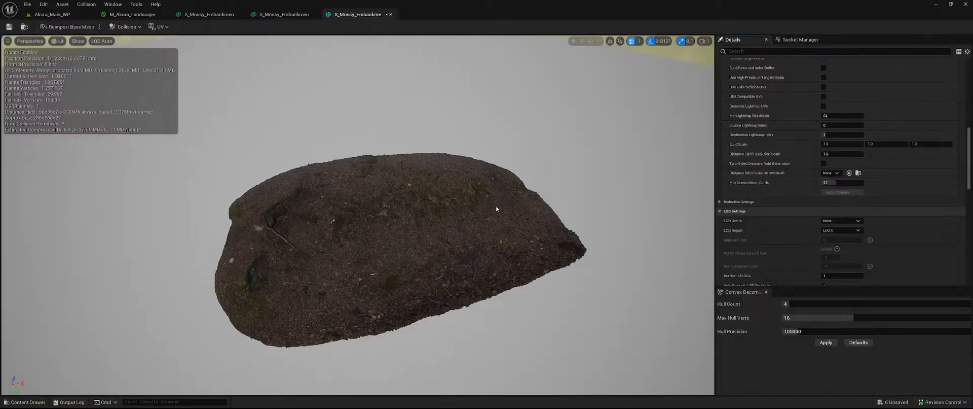
Apply a collision command to the tjueda0da embankment mesh, save the asset and close its editor
right_click_drag(495, 208, 537, 218)
left_click(125, 26)
left_click(163, 128)
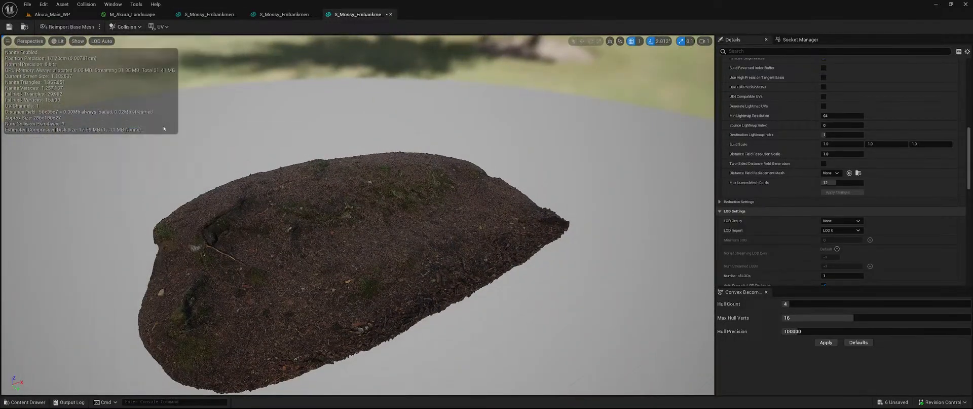
key("ctrl+s")
left_click(388, 15)
Compare the two remaining open embankment meshes by viewing each from other angles
left_click_drag(554, 245, 628, 231, "alt")
left_click(222, 14)
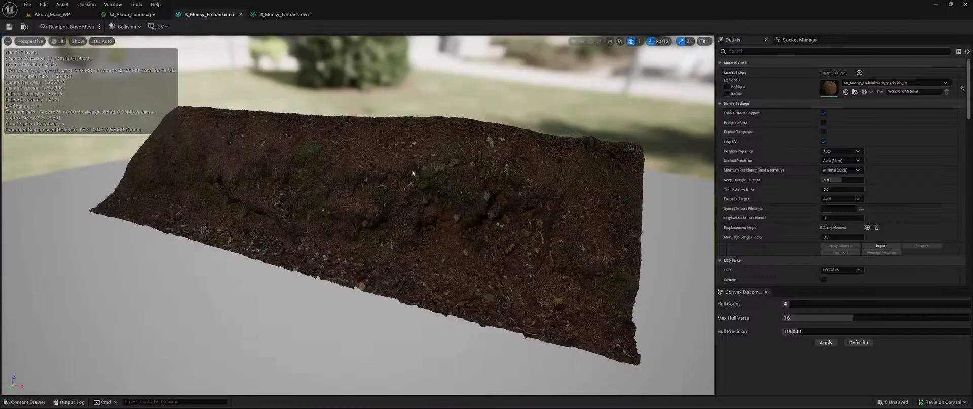
left_click_drag(414, 172, 456, 217, "alt")
right_click_drag(413, 173, 405, 218)
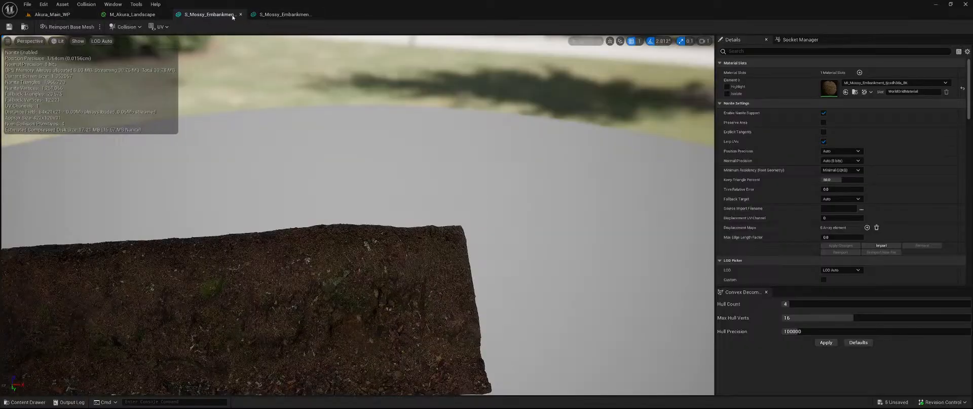
Inspect the material instances of both open embankment meshes and close the material editors
double_click(829, 88)
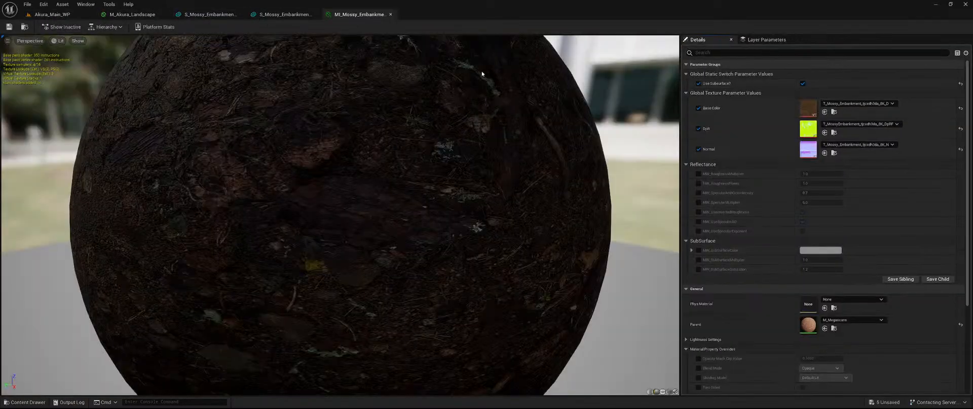
left_click(284, 15)
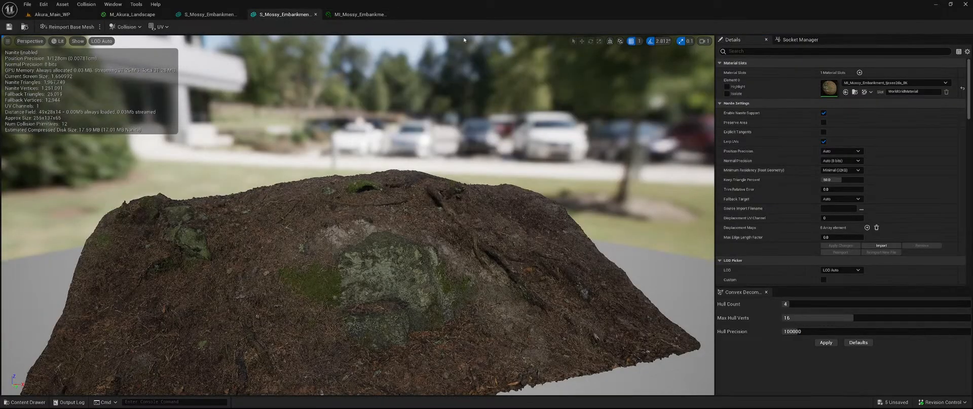
double_click(834, 93)
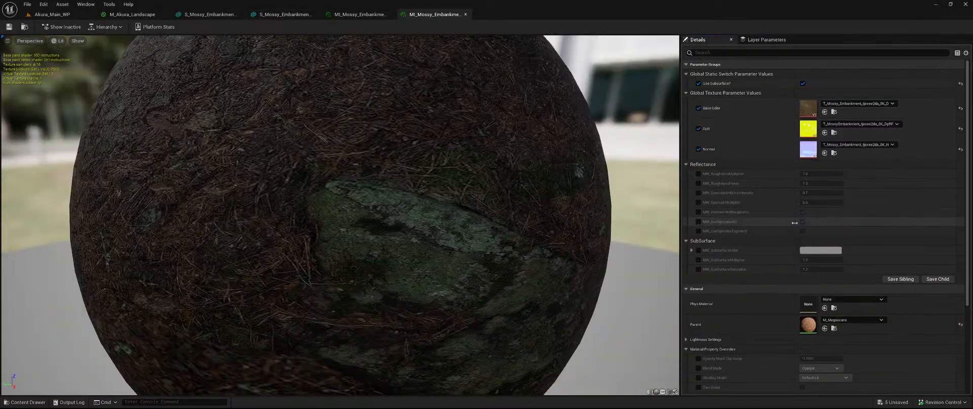
left_click(465, 15)
left_click(391, 14)
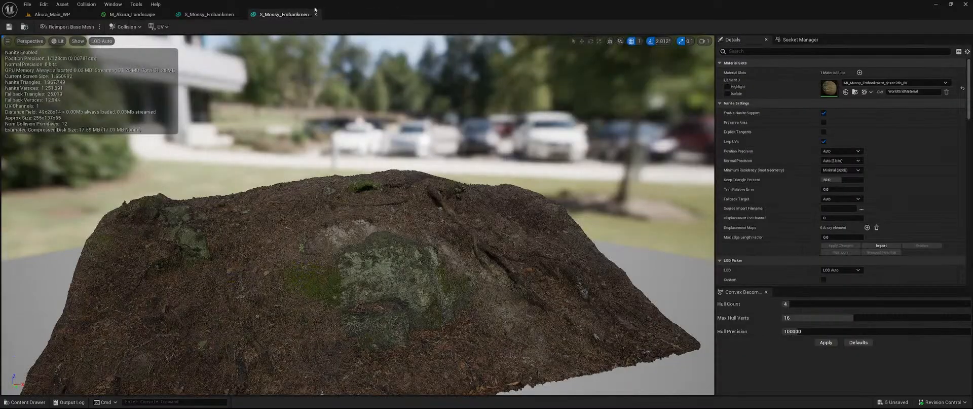
Close the two remaining embankment mesh editors and return to the Akura_Main_WP level
left_click(316, 15)
left_click(241, 15)
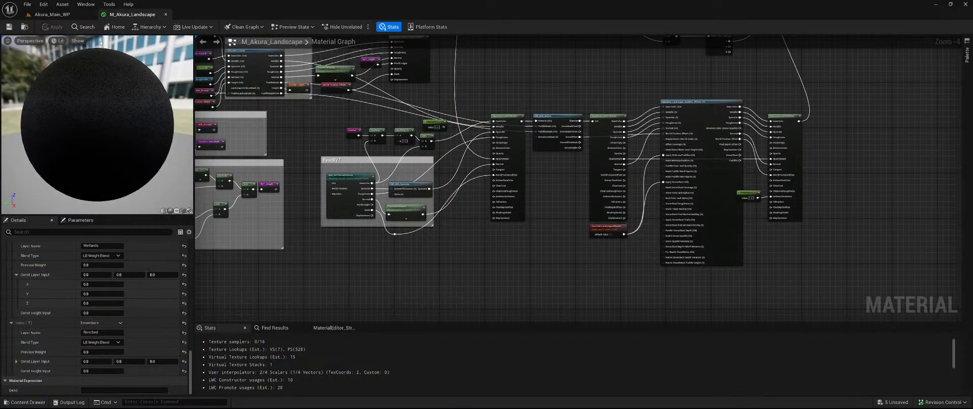
left_click(52, 14)
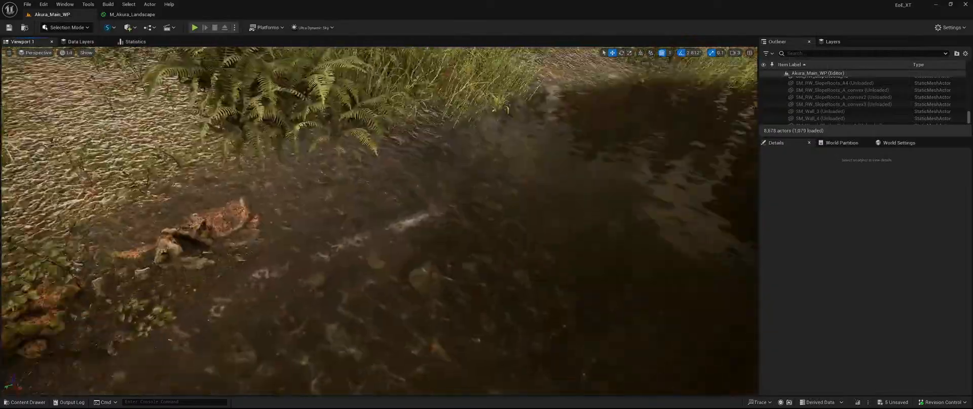
Try S_Mossy_Embankment_tjexee2da_high at the shoreline below the fern, rotated about -115° on Z and adjusted in height, and delete it
key("ctrl+space")
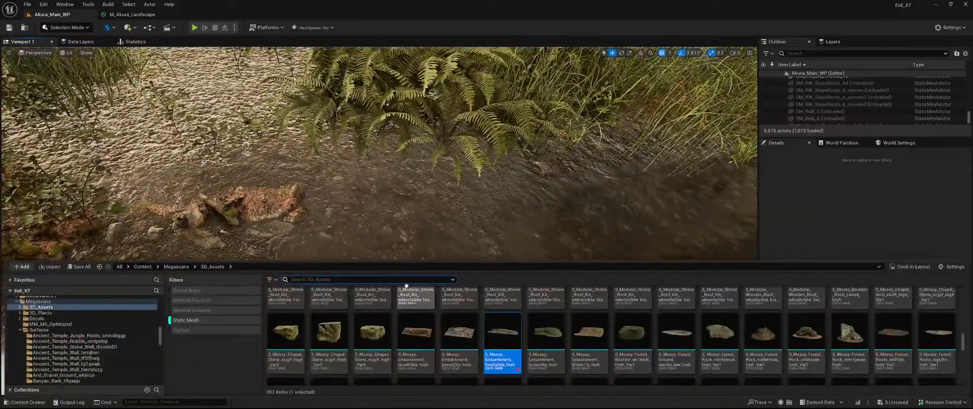
left_click_drag(472, 349, 394, 237)
key("w")
scroll(411, 258, "up", 3)
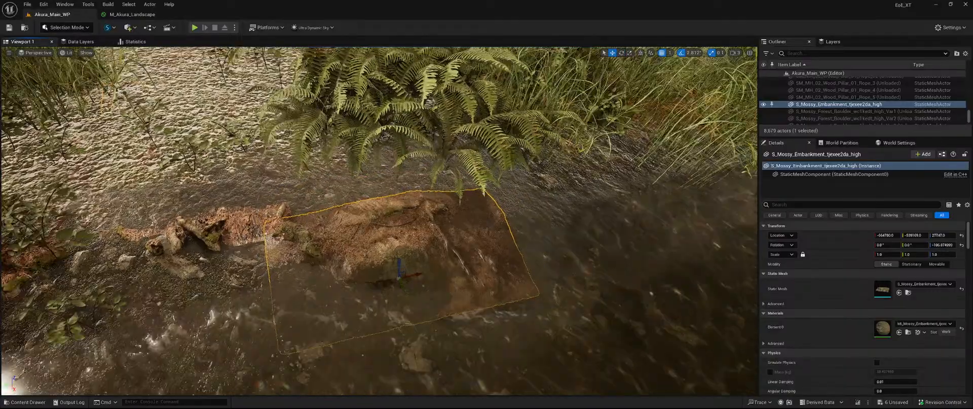
mouse_move(397, 301)
left_mouse_down()
mouse_move(408, 285)
mouse_move(396, 312)
left_mouse_up()
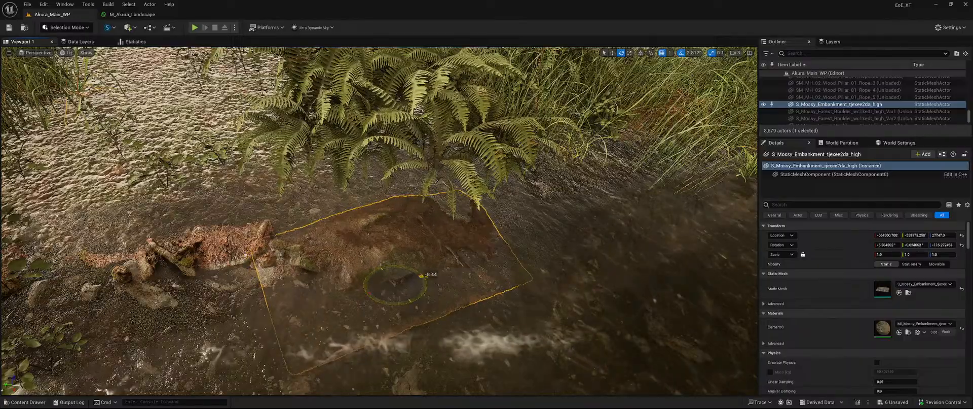
left_click_drag(392, 263, 394, 272)
mouse_move(394, 272)
right_mouse_down()
mouse_move(446, 284)
mouse_move(512, 273)
mouse_move(476, 287)
mouse_move(474, 300)
mouse_move(524, 287)
mouse_move(393, 270)
right_mouse_up()
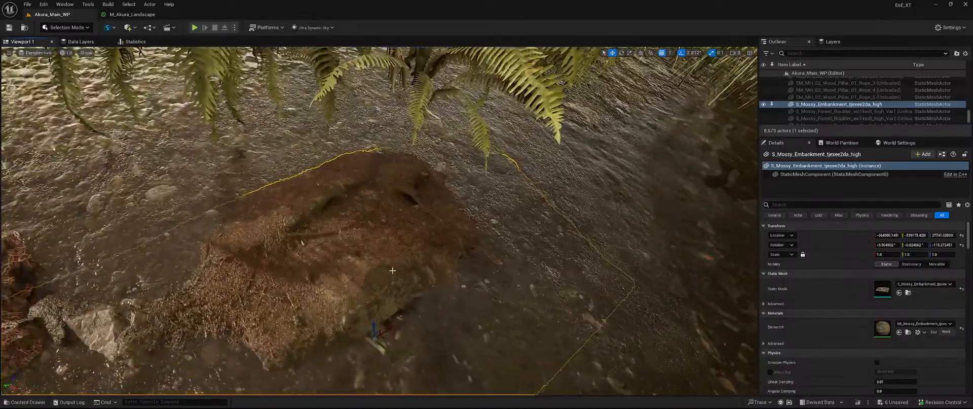
key("Delete")
Place S_Mossy_Embankment_tjcxdh3da_high at the shoreline below the fern, rotated about -118° on Z and tilted -11.25° on X
key("ctrl+space")
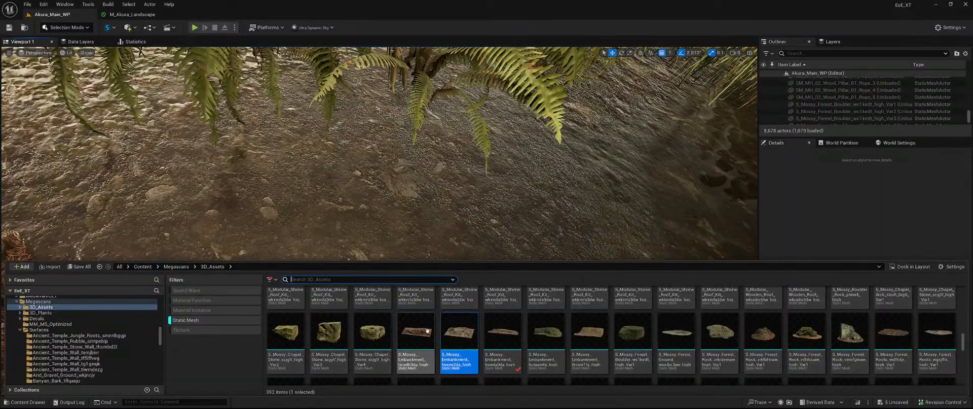
left_click_drag(421, 343, 375, 203)
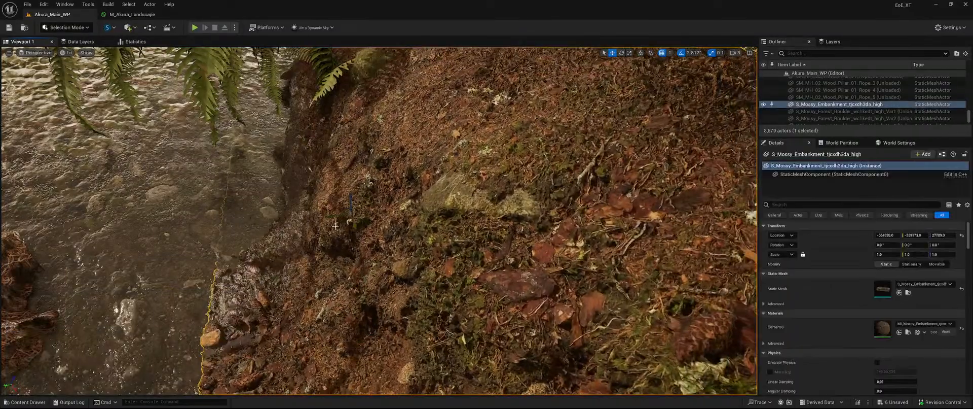
key("f")
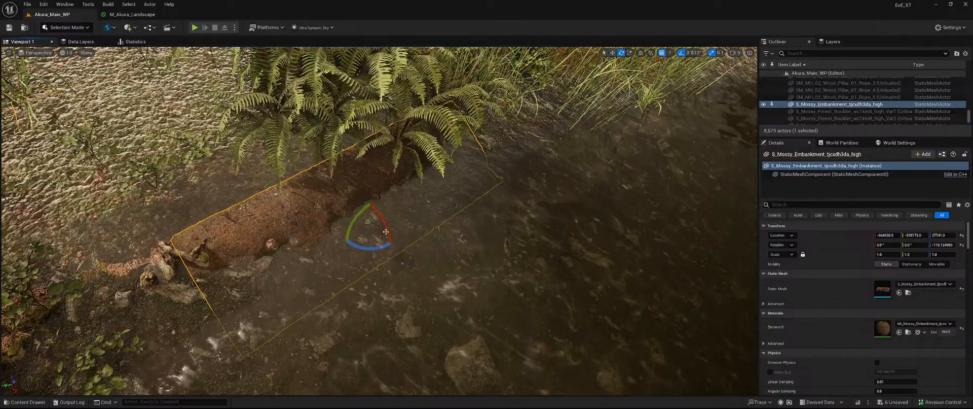
left_click_drag(386, 231, 434, 205)
key("w")
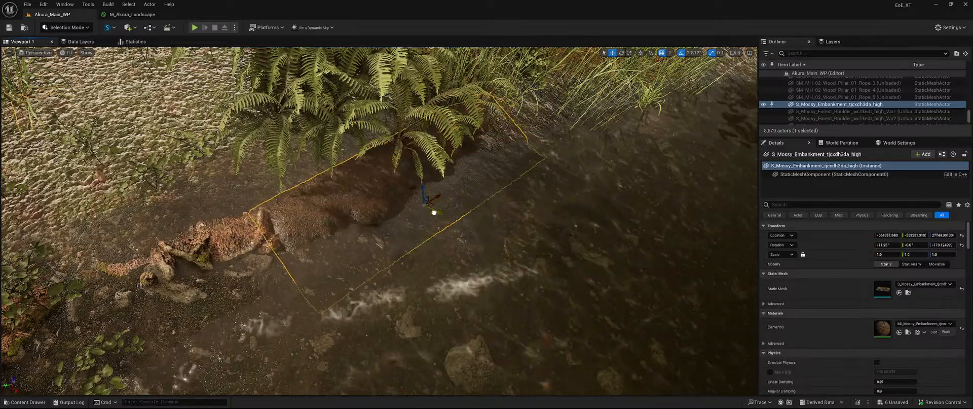
Tilt the embankment to about -16.9° on X, raise it slightly and shift it to sit against the bank
mouse_move(417, 191)
right_mouse_down()
mouse_move(446, 194)
mouse_move(417, 190)
right_mouse_up()
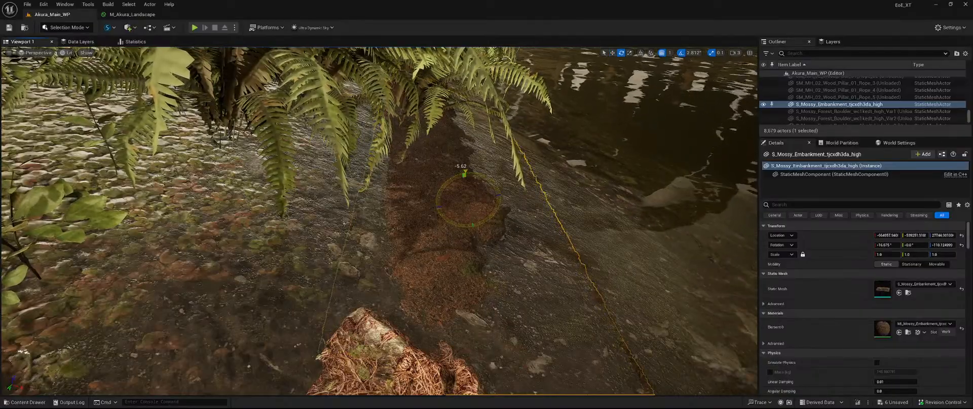
key("w")
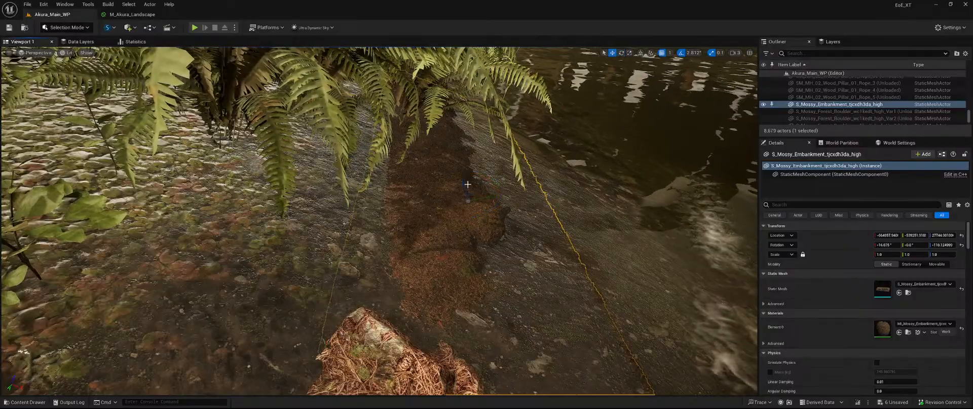
left_click_drag(463, 183, 463, 180)
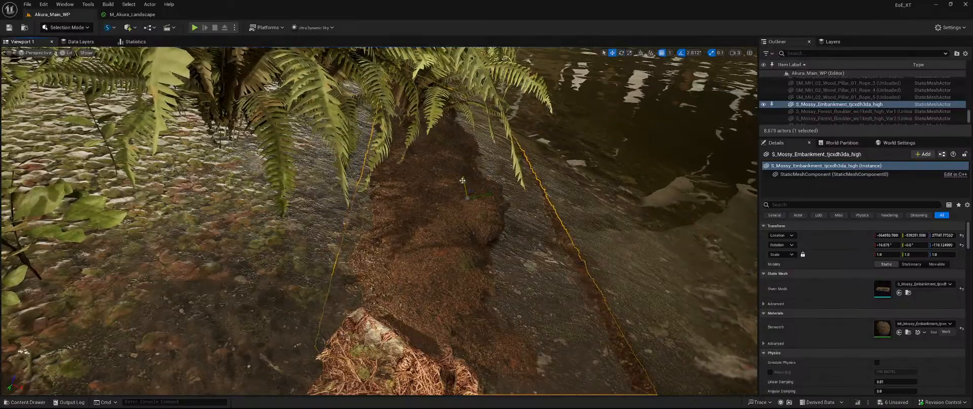
key("d")
right_click_drag(462, 180, 365, 179)
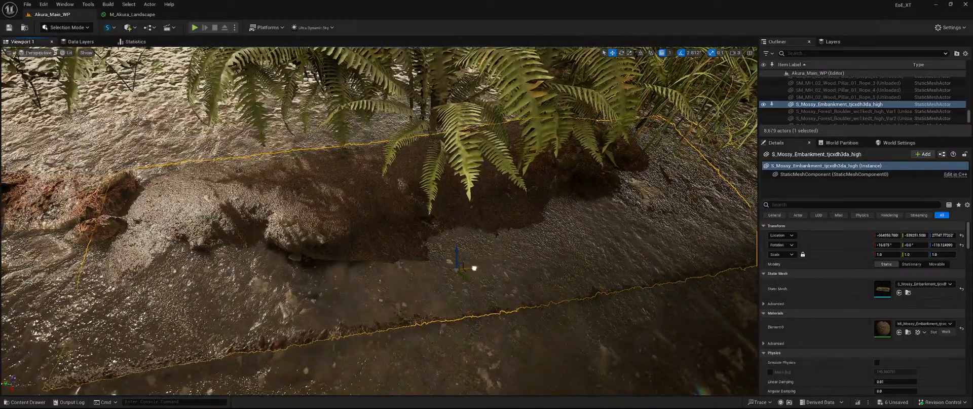
left_click_drag(474, 268, 466, 268)
key("a")
right_click_drag(465, 268, 507, 272)
key("s")
key("w")
key("s")
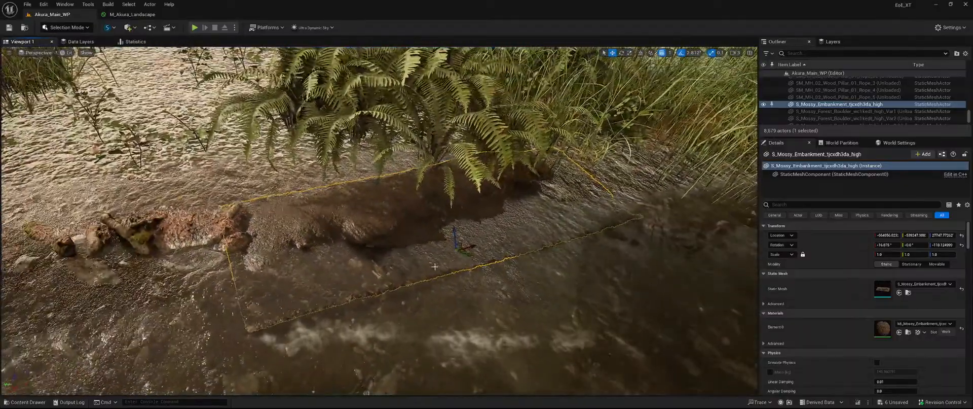
Inspect the embankment mesh's simple collision from another angle in its mesh editor and return to the Akura_Main_WP level
double_click(886, 292)
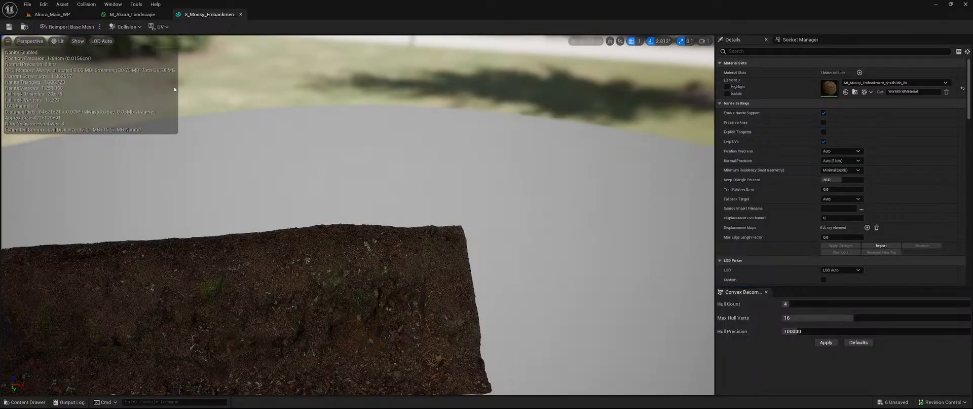
left_click(78, 43)
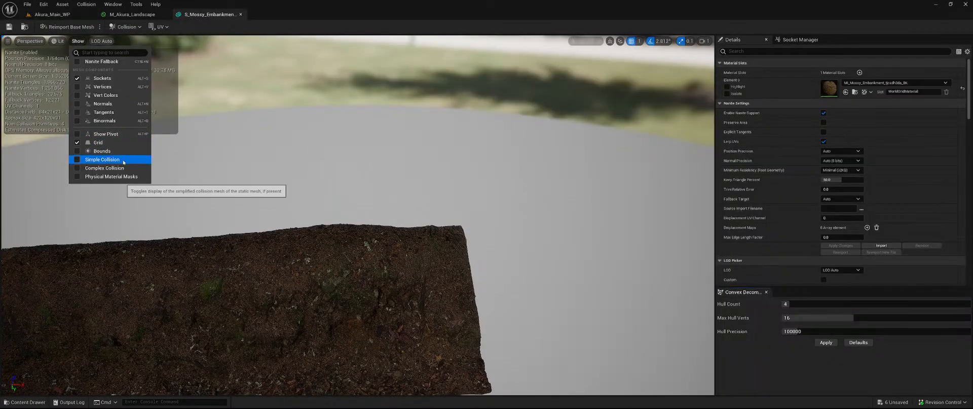
left_click(107, 155)
mouse_move(445, 228)
left_mouse_down()
mouse_move(487, 238)
mouse_move(349, 274)
mouse_move(451, 223)
mouse_move(441, 220)
left_mouse_up()
right_click_drag(441, 220, 679, 218)
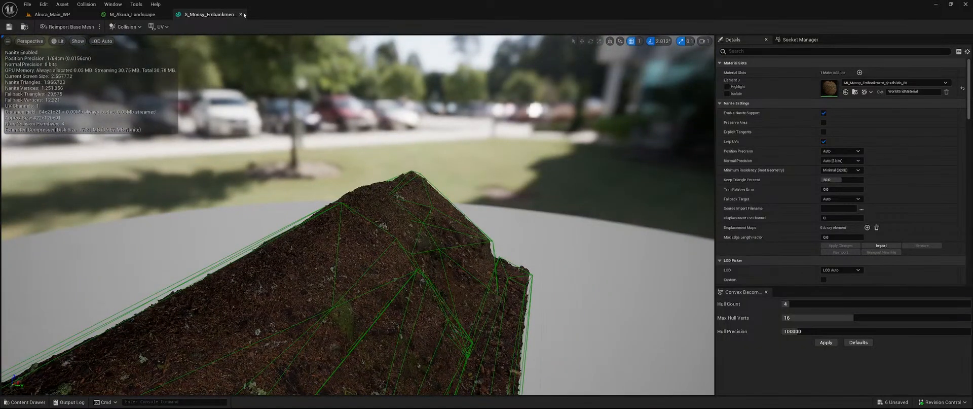
left_click(242, 14)
left_click(74, 16)
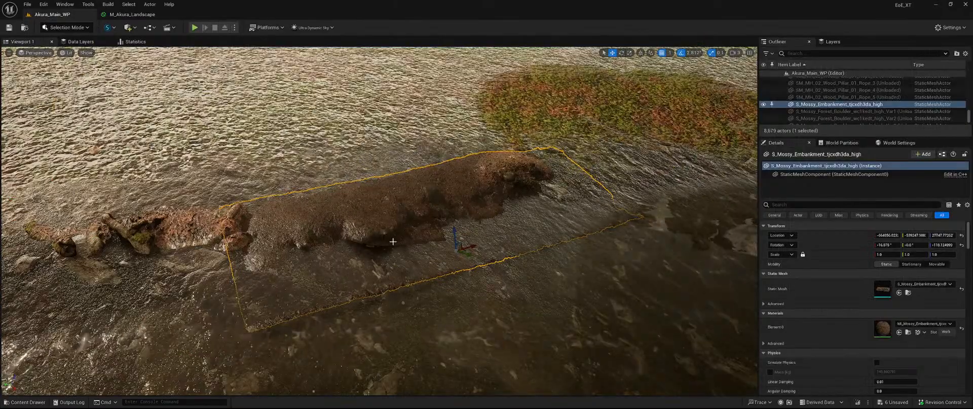
Duplicate the embankment and move the copy farther along the shoreline beside the next ferns, rotated about -76° on Z
key("w")
right_click_drag(385, 203, 476, 157)
right_click_drag(302, 203, 302, 266)
key("s")
left_click_drag(331, 263, 614, 174, "alt")
key("e")
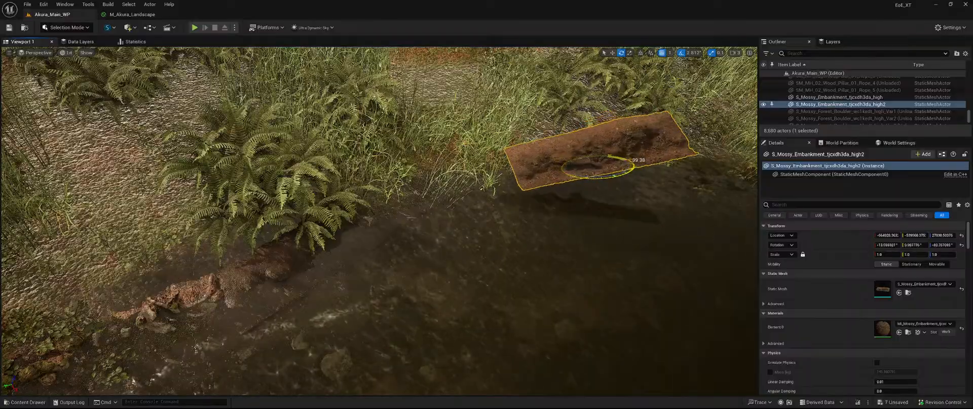
right_click_drag(602, 178, 662, 218)
key("w")
key("s")
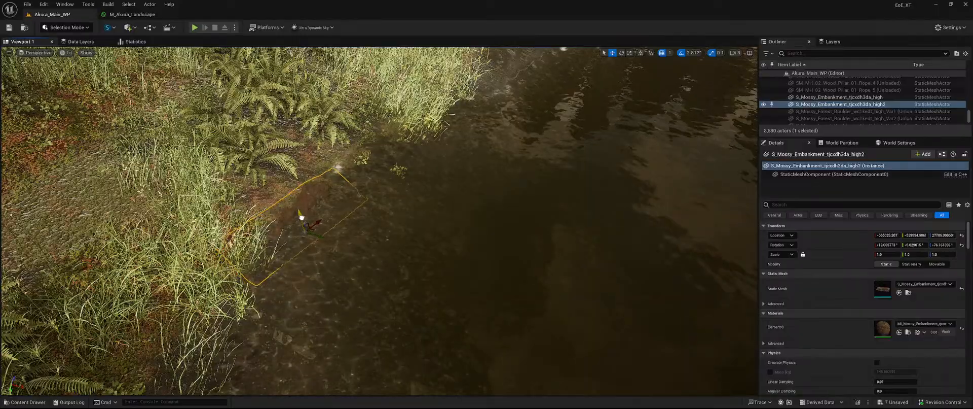
Fine-tune the embankment copy's tilt and height so it blends into the bank below the ferns
key("f")
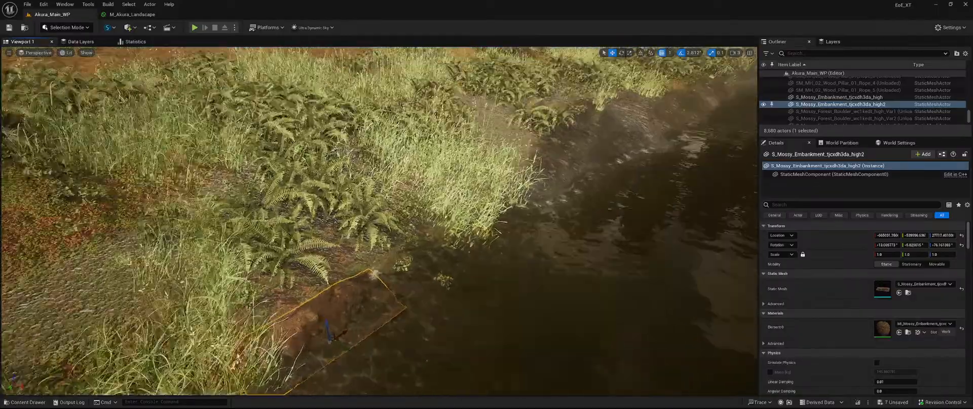
key("e")
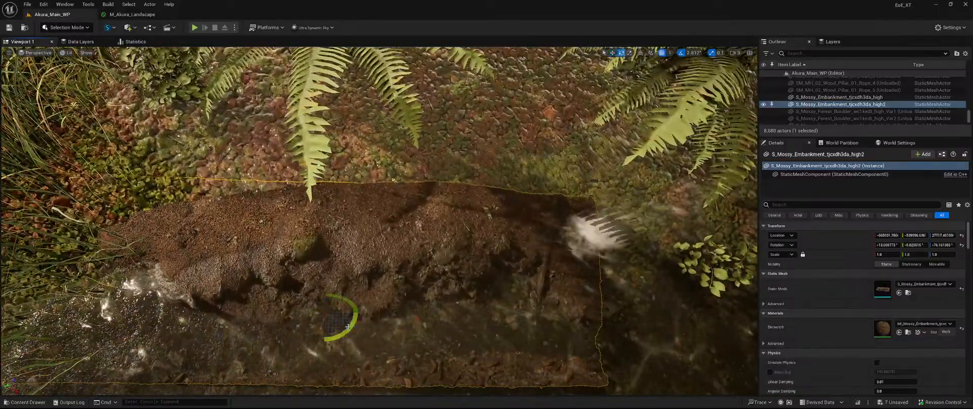
left_click_drag(347, 327, 324, 302)
key("w")
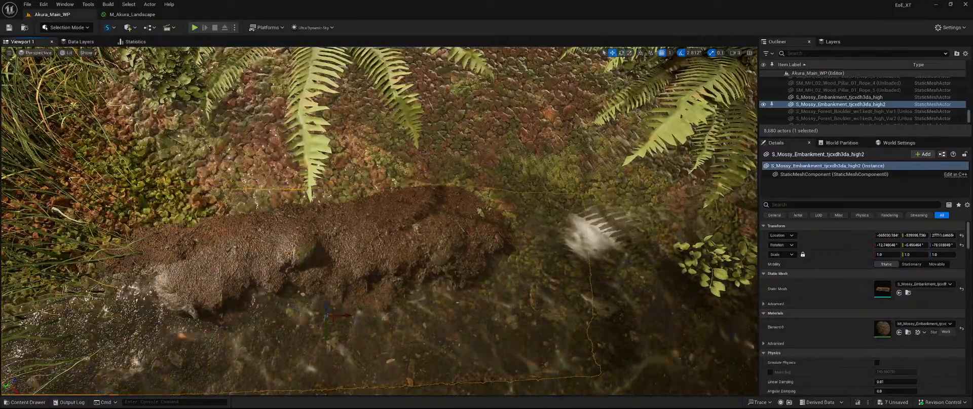
right_click_drag(325, 302, 331, 281)
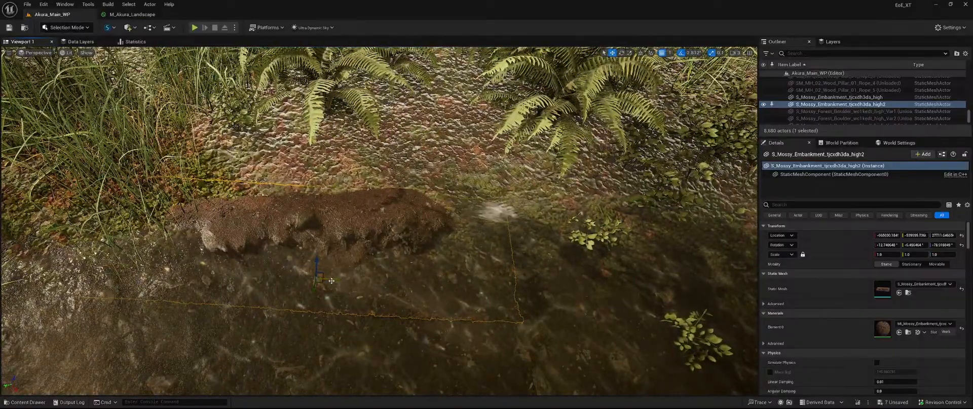
Add S_Mossy_Embankment_tjulaamfa_high beside the embankment copy, open its mesh and display the simple collision
key("ctrl+b")
left_click_drag(550, 345, 427, 270)
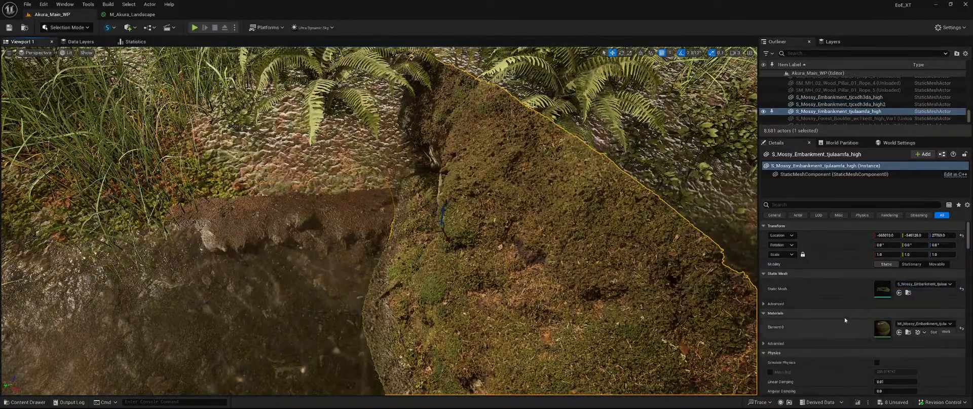
double_click(883, 288)
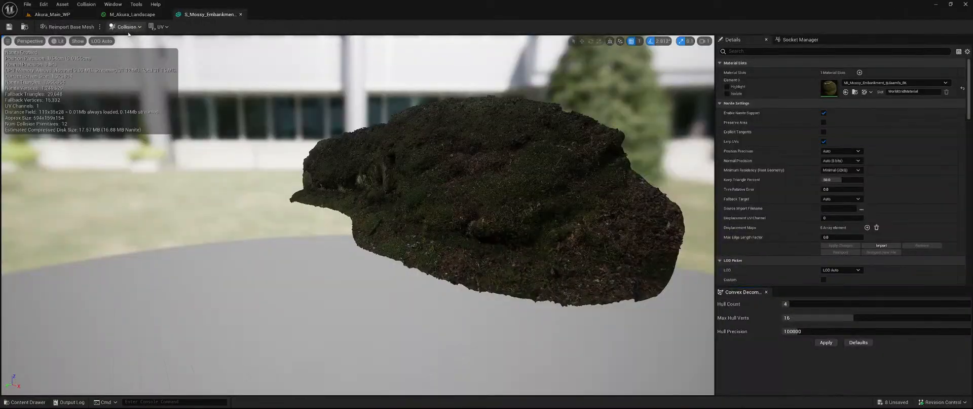
left_click(73, 42)
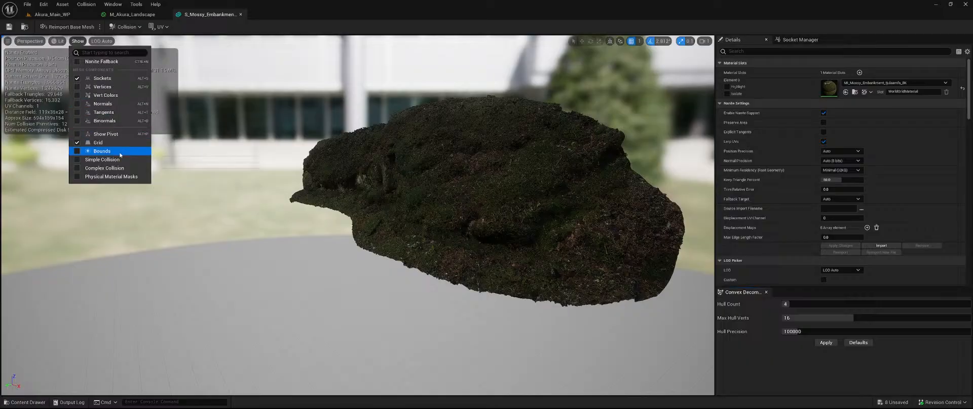
left_click(119, 160)
mouse_move(304, 183)
right_mouse_down()
mouse_move(375, 135)
mouse_move(309, 175)
mouse_move(274, 215)
mouse_move(294, 202)
mouse_move(253, 200)
mouse_move(306, 197)
right_mouse_up()
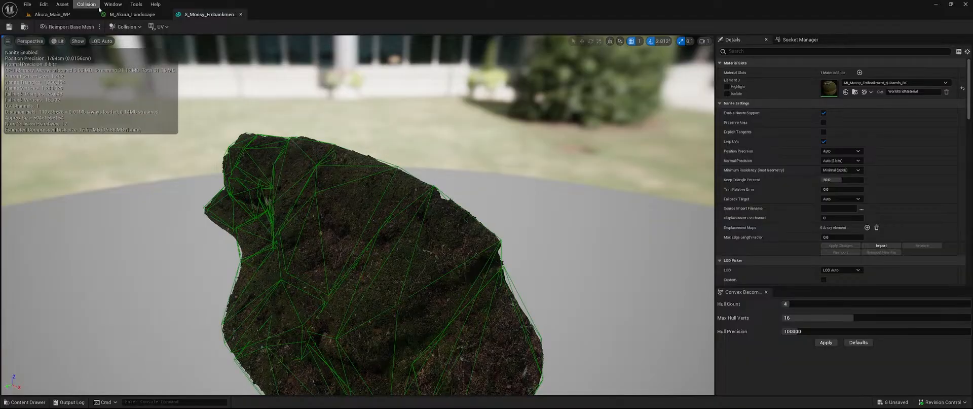
Remove the mesh's existing collision and add a box simplified collision
left_click(125, 26)
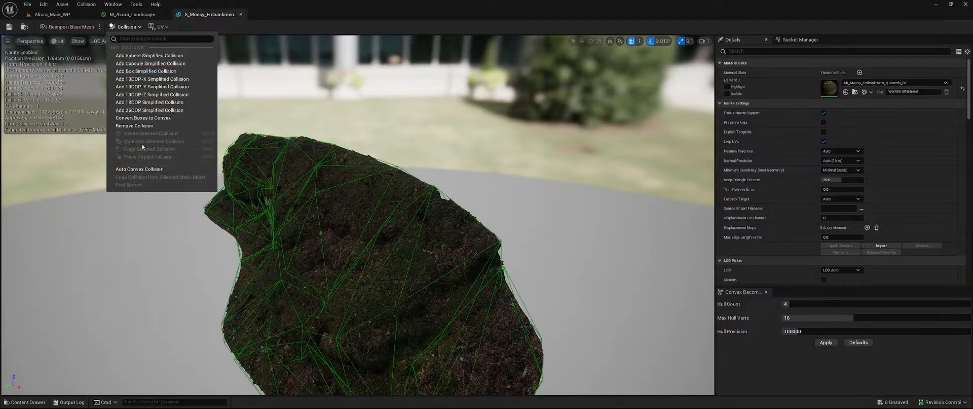
left_click(134, 126)
right_click_drag(165, 38, 203, 48)
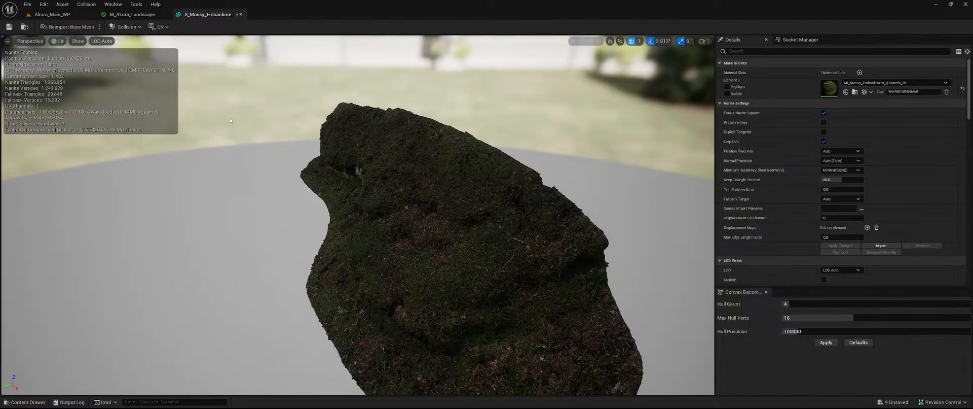
left_click(134, 24)
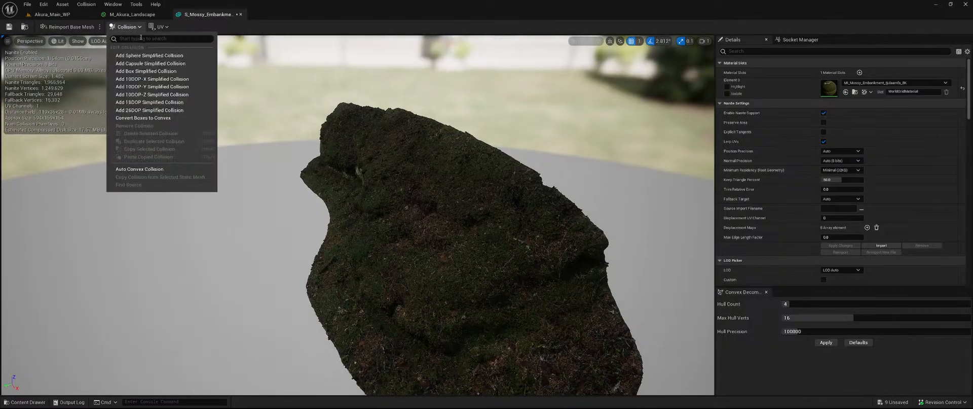
left_click(158, 71)
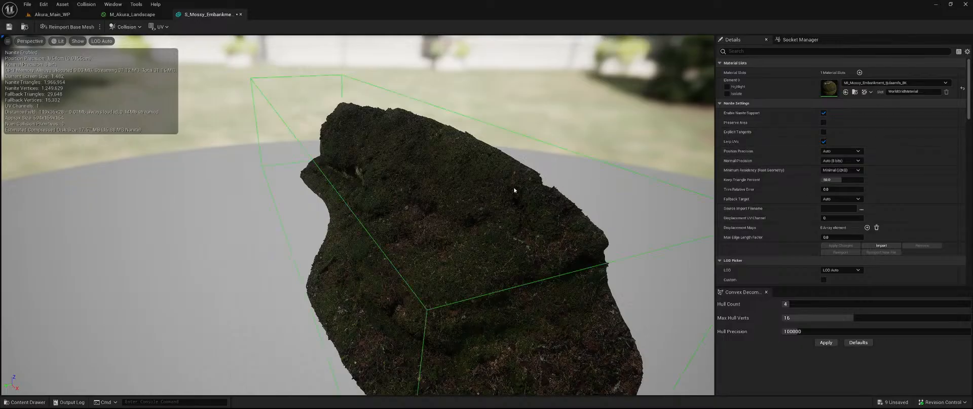
Flatten the collision box in height and rotate it about 42° around X to follow the embankment's slope
right_click_drag(515, 189, 659, 158)
right_click_drag(394, 194, 442, 204)
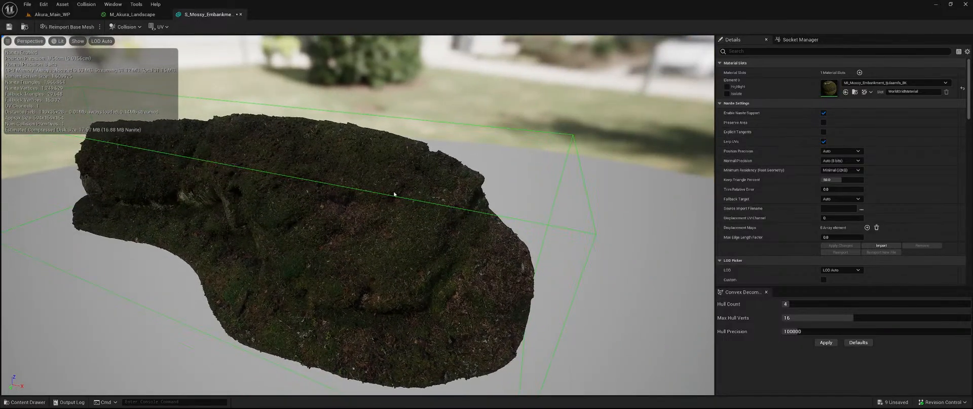
left_click(411, 201)
key("r")
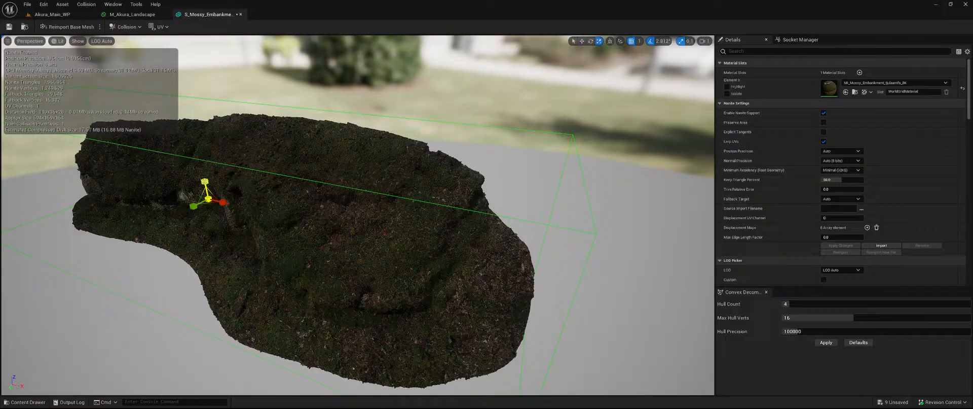
left_click_drag(205, 181, 205, 212)
key("e")
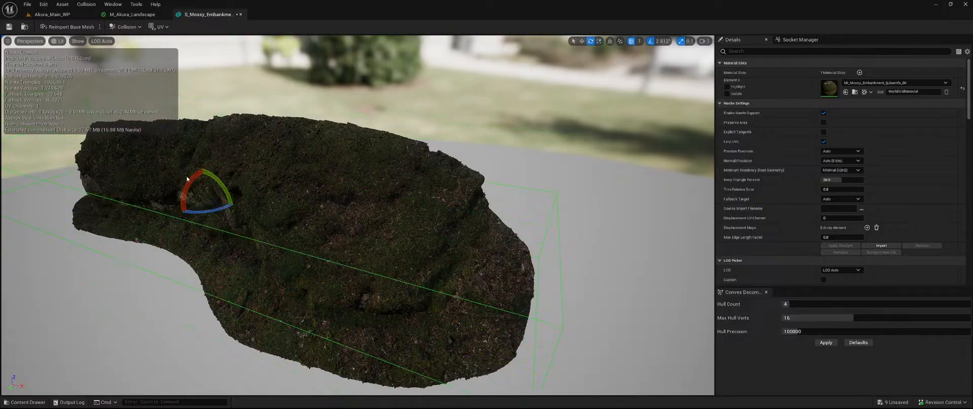
left_click_drag(188, 179, 202, 166)
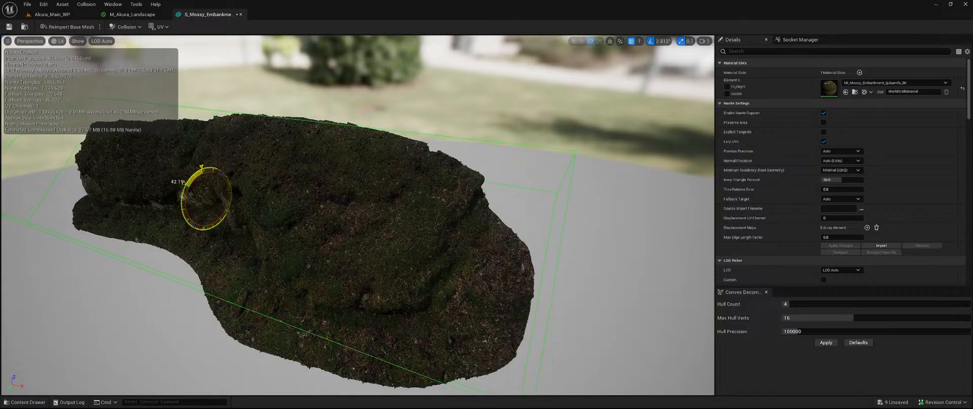
Shift the tilted collision box into the embankment mesh and shorten it along its length
key("d")
right_click_drag(202, 167, 75, 142)
key("a")
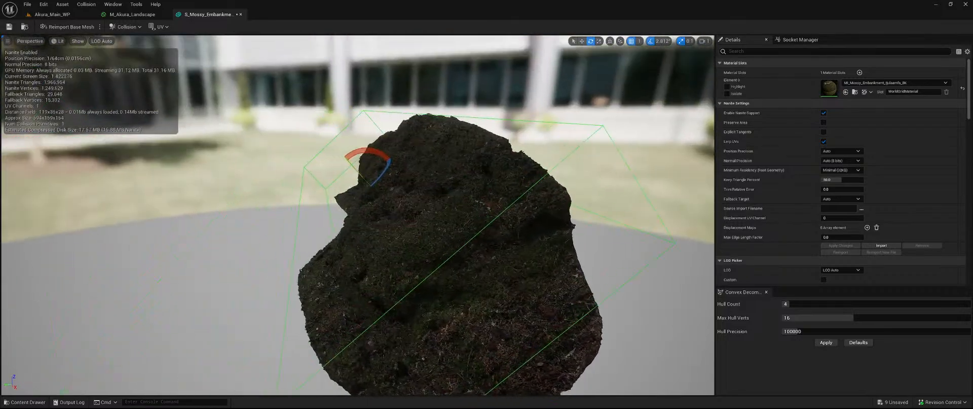
key("w")
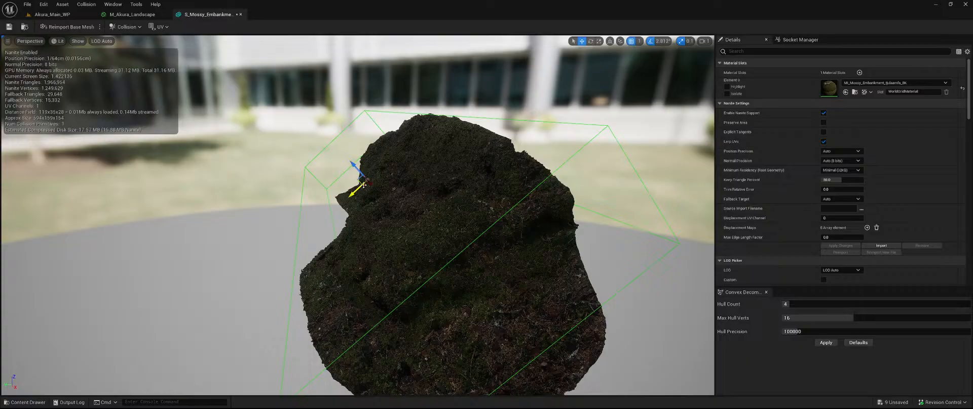
left_click_drag(358, 177, 369, 186)
key("a")
right_click_drag(369, 185, 519, 186)
key("a")
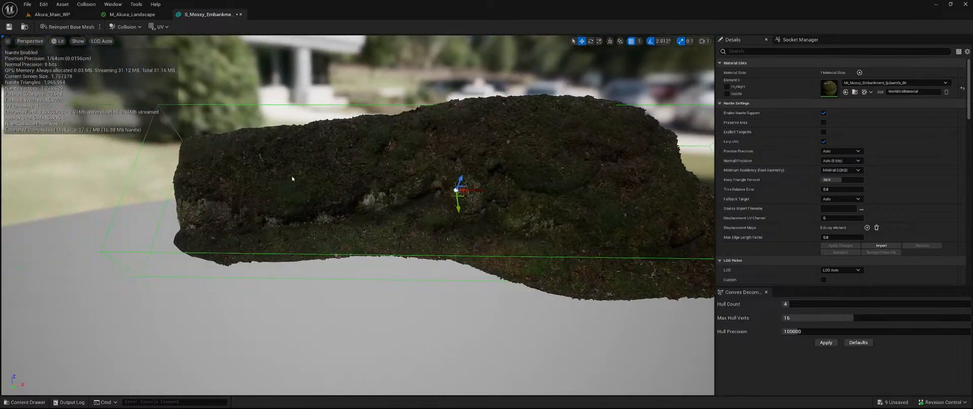
key("r")
left_click_drag(480, 188, 479, 189)
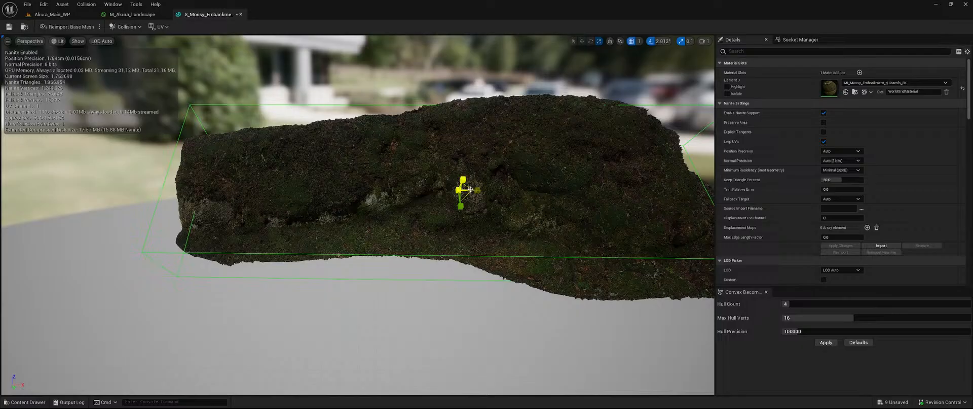
Turn off scale snapping and refit the collision box's length to the embankment mesh
left_click(472, 190)
left_click_drag(463, 217, 573, 267)
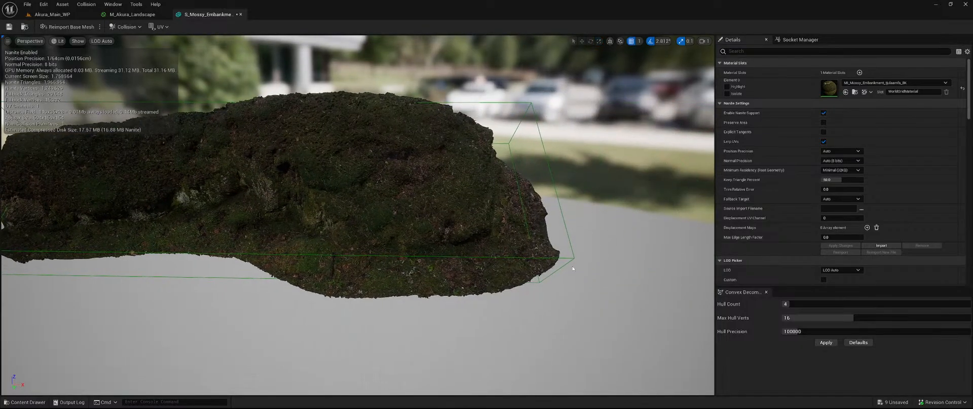
left_click(565, 260)
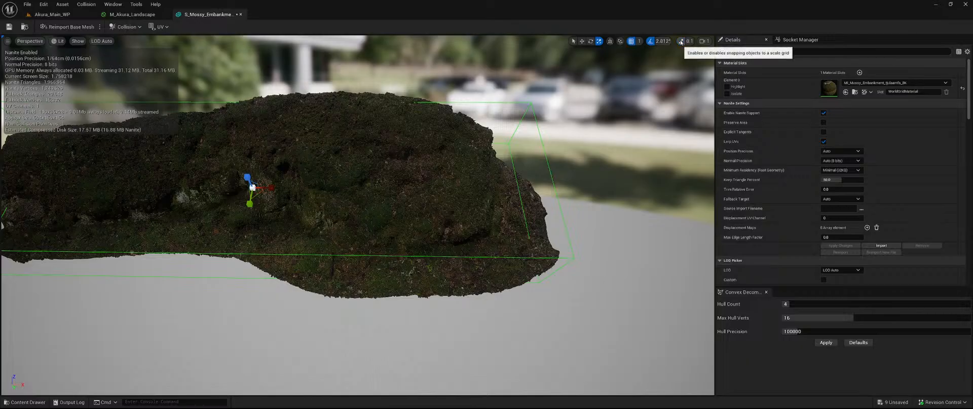
mouse_move(485, 153)
right_mouse_down()
mouse_move(476, 148)
mouse_move(486, 153)
right_mouse_up()
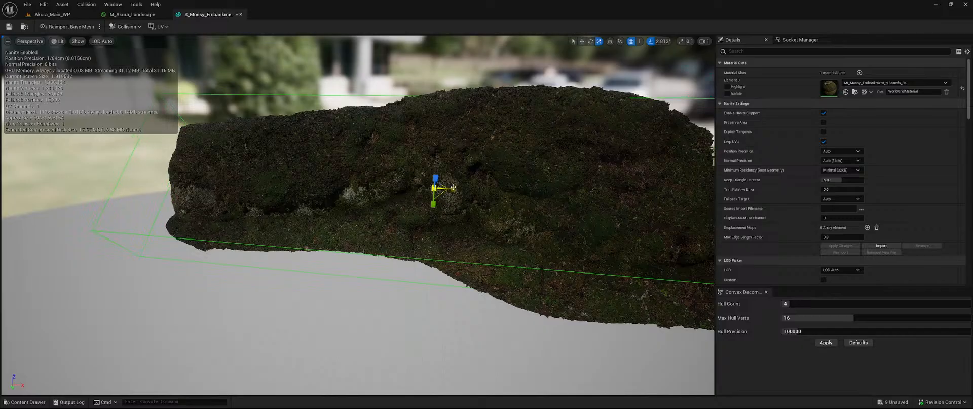
right_click_drag(453, 187, 329, 198)
key("w")
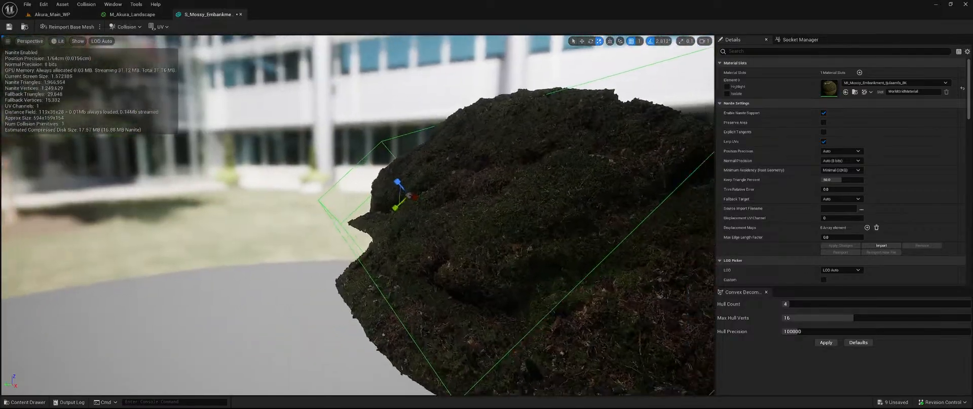
Shift the collision box along the embankment's slope and rotate it by about 2.8° to follow the surface
key("s")
key("d")
mouse_move(359, 181)
left_mouse_down()
mouse_move(374, 198)
mouse_move(337, 155)
mouse_move(360, 177)
left_mouse_up()
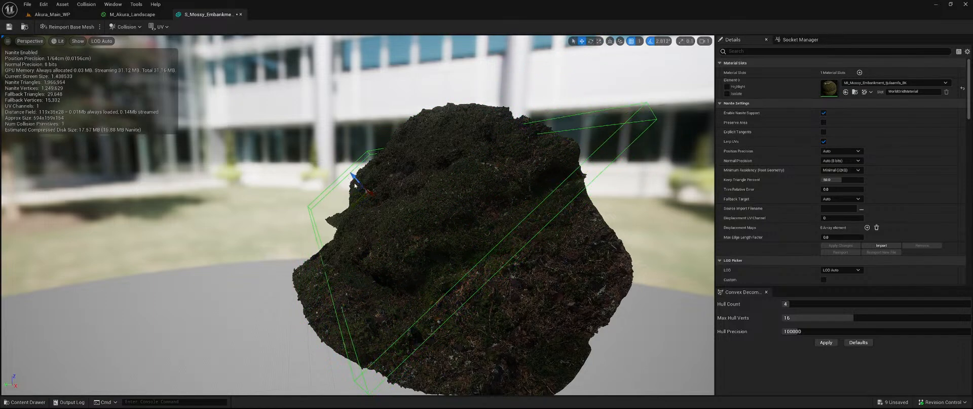
right_click_drag(360, 176, 551, 196)
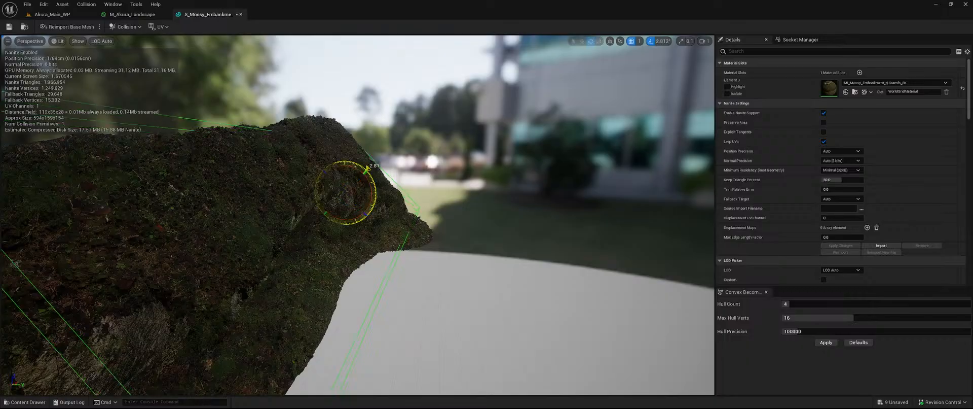
key("w")
mouse_move(360, 180)
left_mouse_down()
mouse_move(374, 167)
mouse_move(365, 174)
left_mouse_up()
Replace the mesh's collision box with convex decomposition collision using a hull count of 4, and save the mesh
key("Delete")
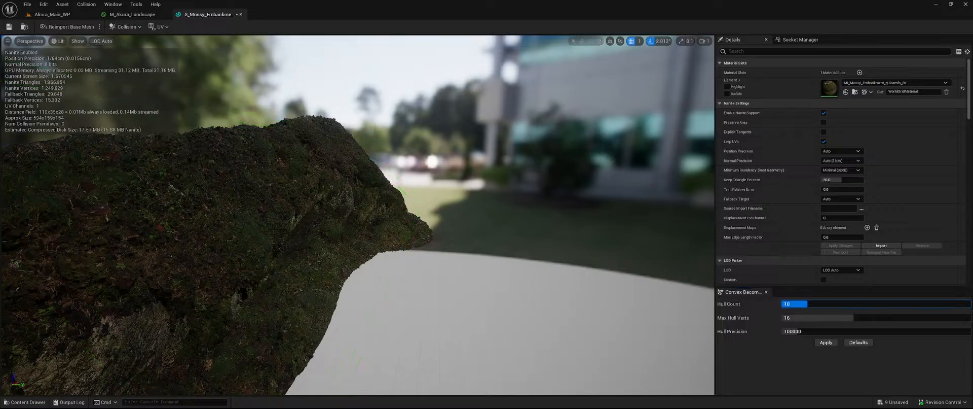
type("4")
key("Return")
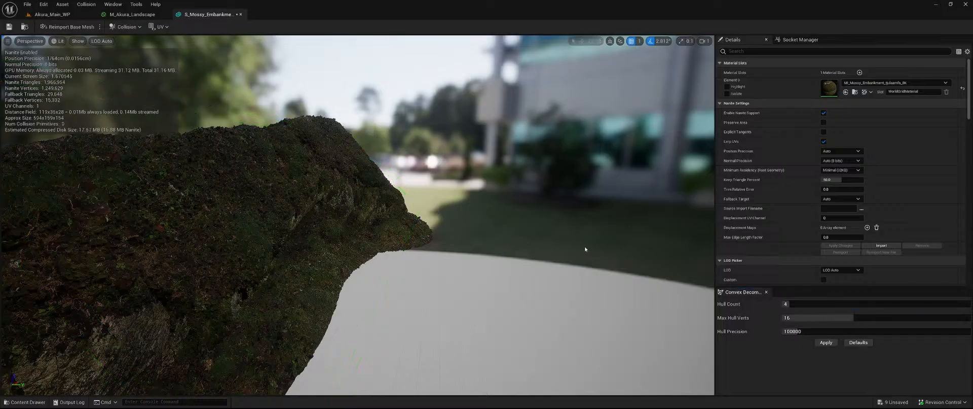
left_click_drag(585, 249, 416, 248, "alt")
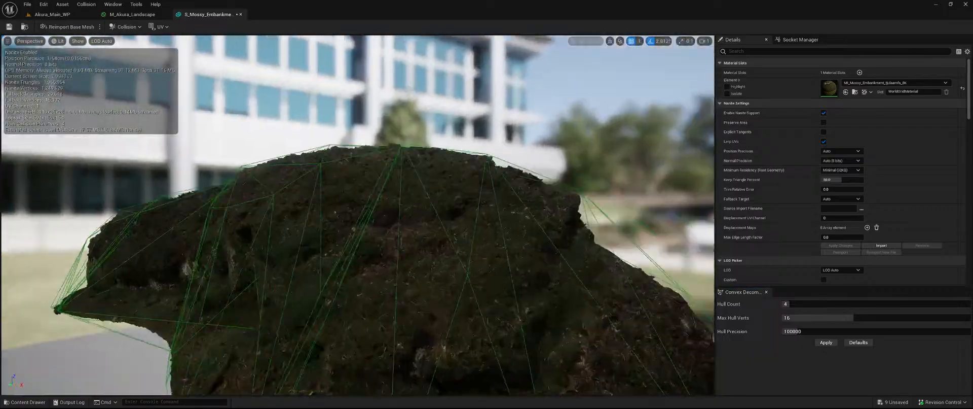
right_click_drag(416, 248, 103, 56)
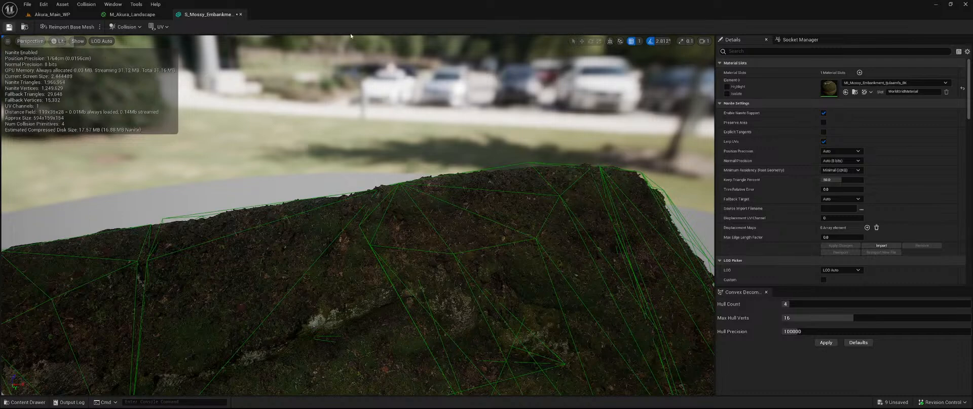
key("ctrl+s")
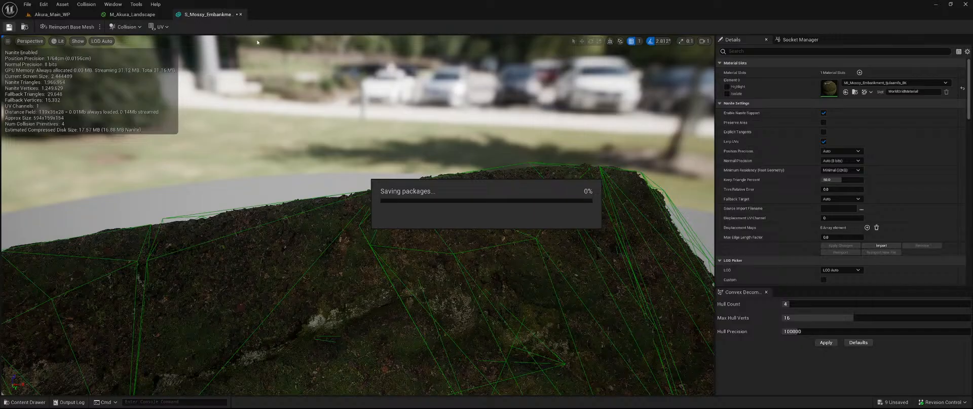
Inspect the embankment's material instance, close both asset editors and return to the Akura_Main_WP level
double_click(830, 88)
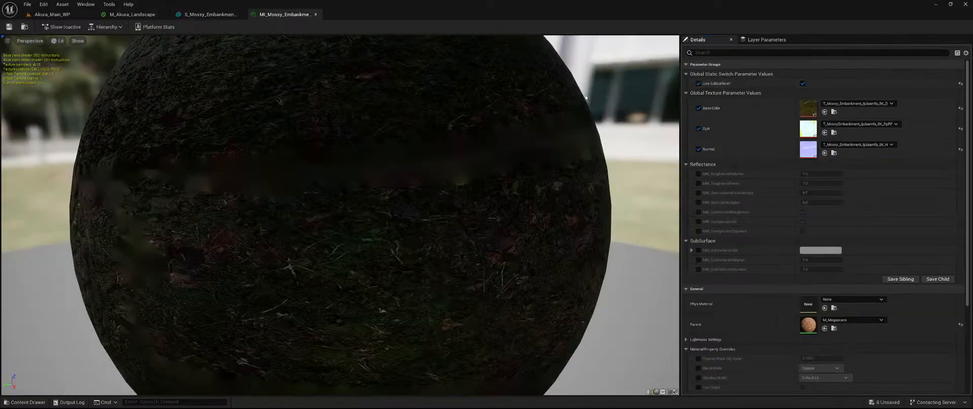
left_click(315, 14)
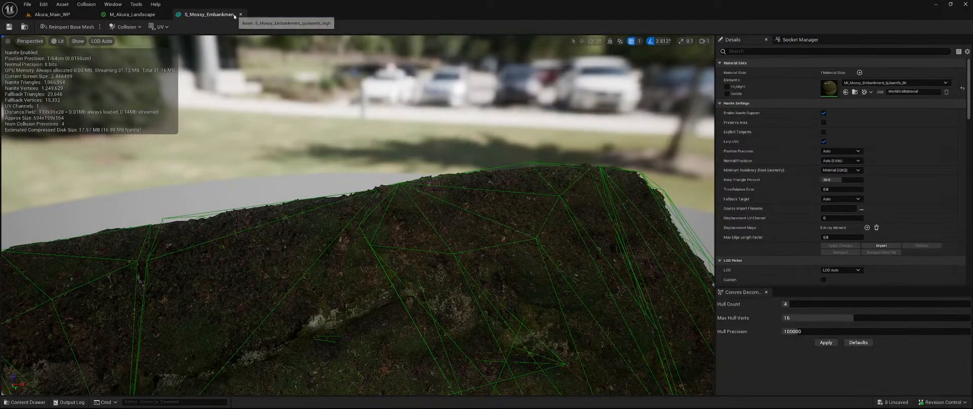
left_click(242, 14)
left_click(52, 14)
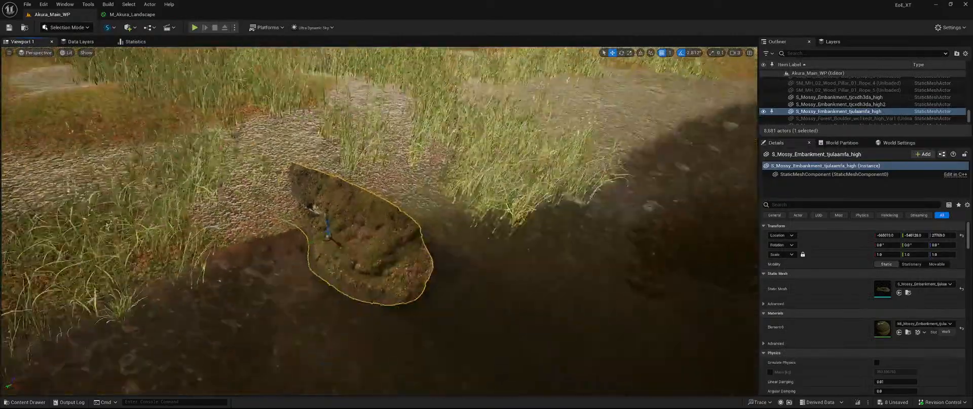
Rotate S_Mossy_Embankment_tjulaamfa_high about -78° around Z and move it along the lake's edge
key("w")
right_click_drag(335, 233, 317, 243)
key("e")
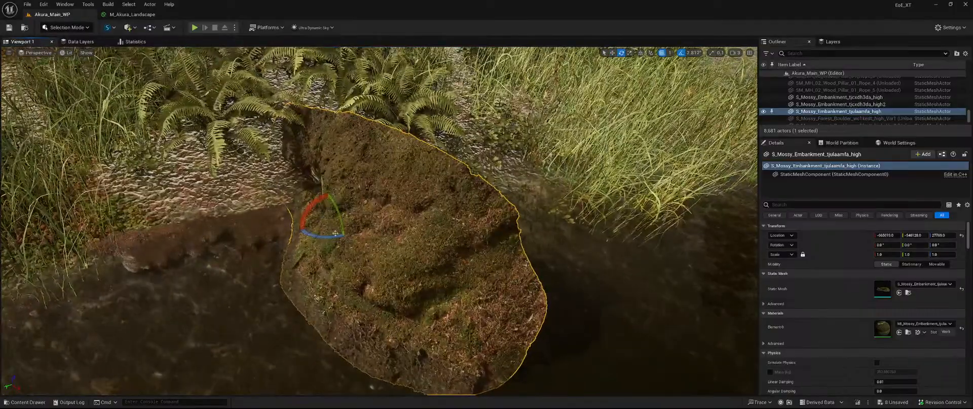
left_click_drag(325, 237, 489, 200)
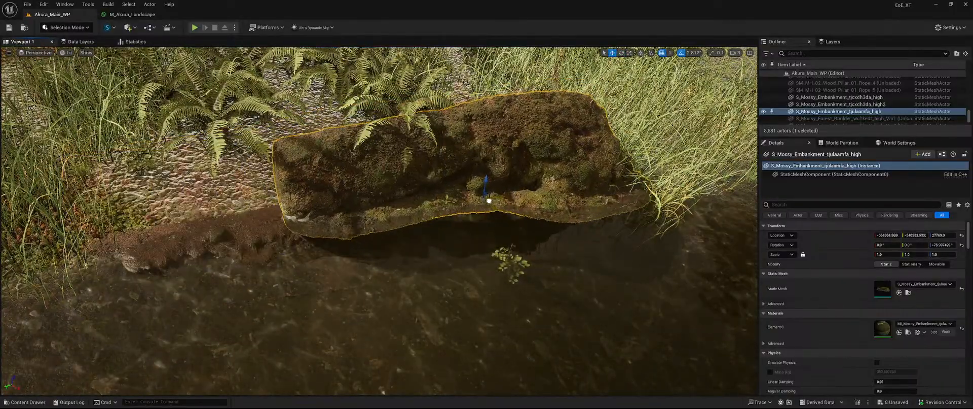
Lower the tjulaamfa embankment into the bank and tilt it about -25° around X to match the shore's slope
left_click_drag(471, 170, 502, 243)
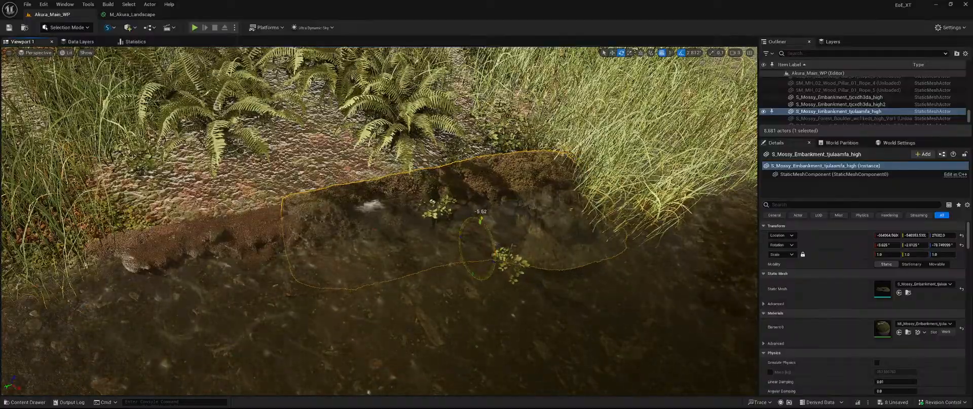
right_click_drag(502, 243, 583, 269)
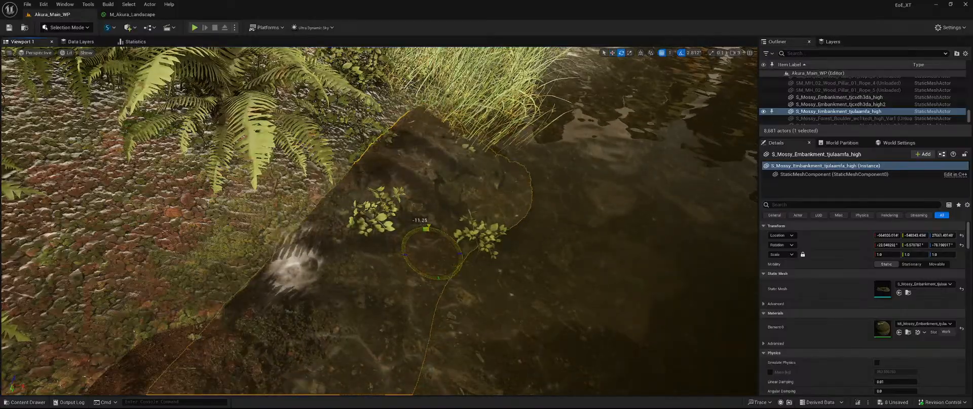
right_click_drag(457, 249, 380, 225)
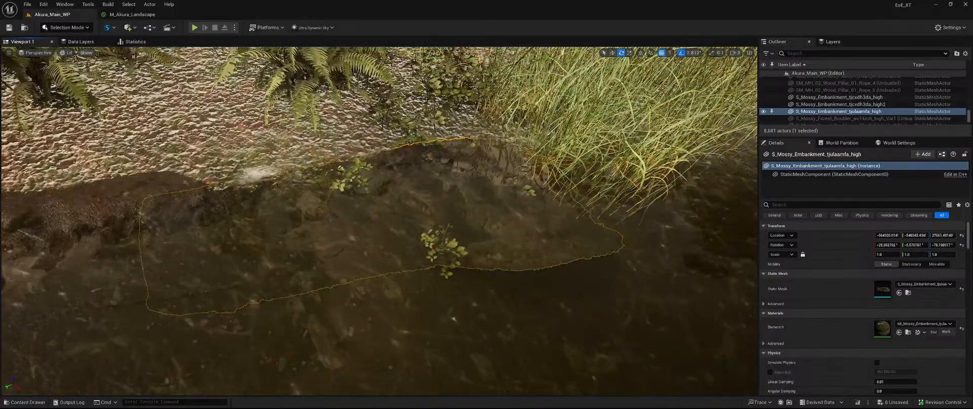
Delete S_Mossy_Embankment_tjulaamfa_high from the shoreline
key("Delete")
key("ctrl+space")
right_click_drag(457, 247, 366, 248)
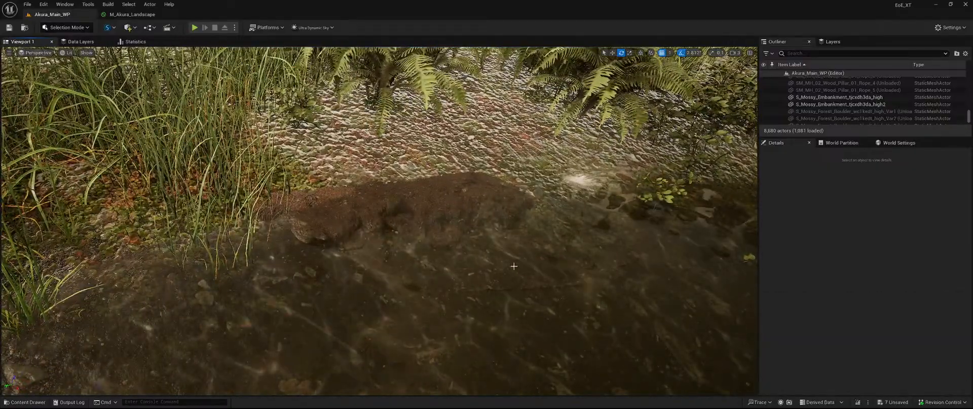
Try to select the partly submerged mossy embankment beneath the water surface
left_click(438, 192)
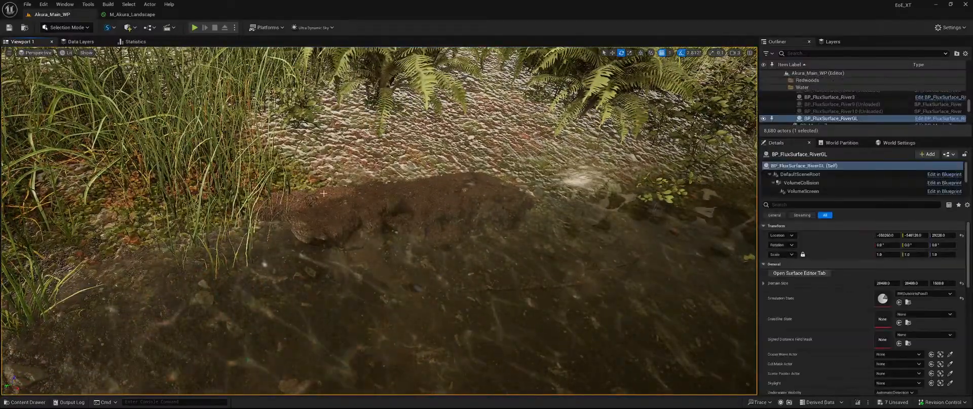
right_click_drag(301, 196, 254, 216)
key("w")
left_click(861, 75)
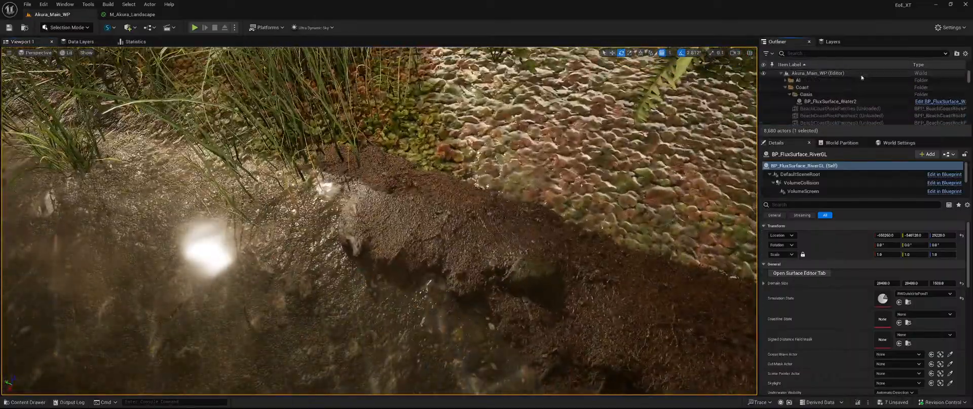
left_click(434, 227)
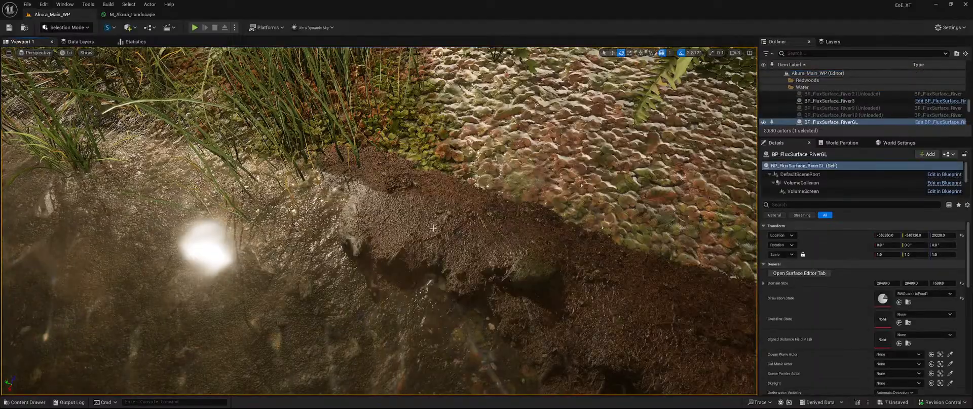
Undo the selections and the deletion to restore S_Mossy_Embankment_tjulaamfa_high, and delete it again
key("ctrl+z")
key("ctrl+z")
key("ctrl+z")
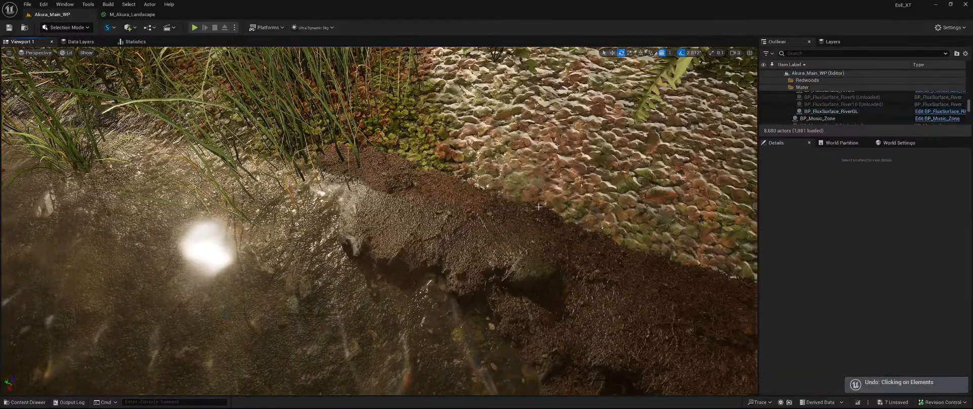
left_click(480, 252)
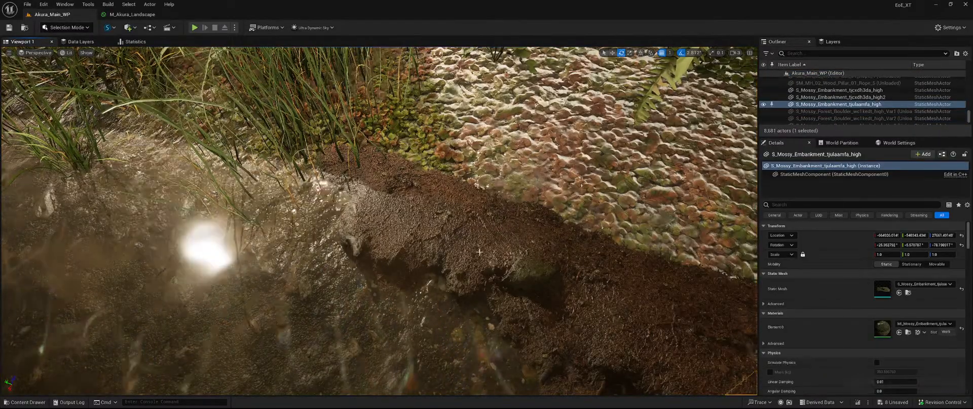
key("f")
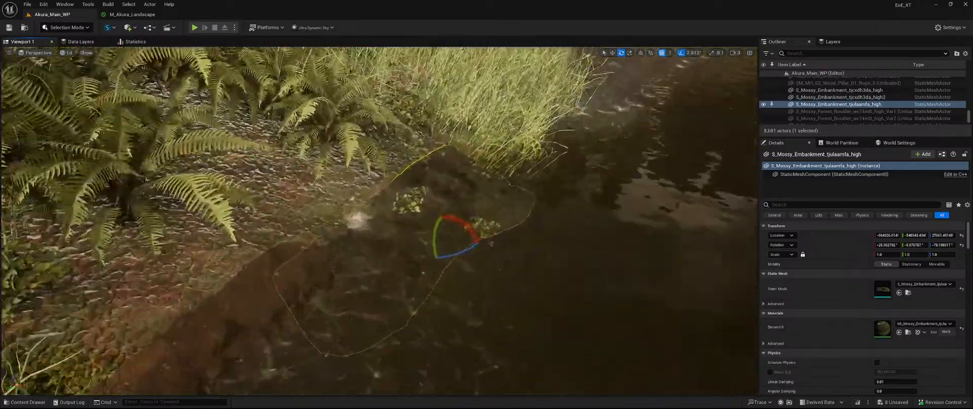
scroll(368, 222, "up", 4)
key("Delete")
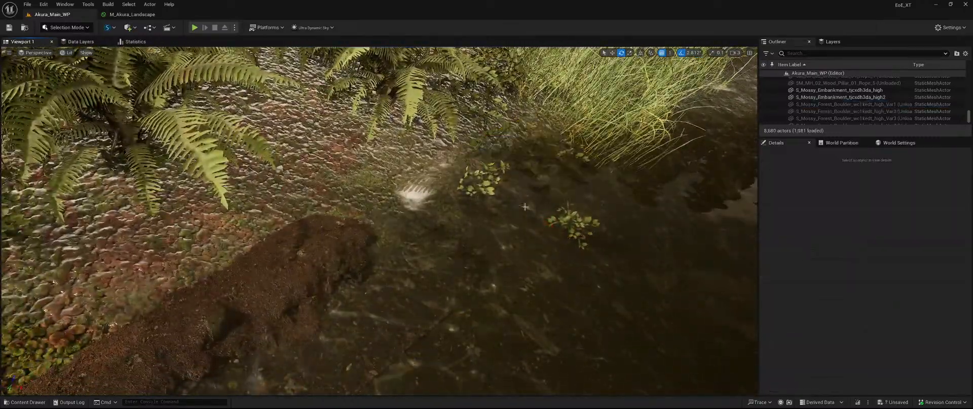
Reposition S_Mossy_Embankment_tjcxdh3da_high2 slightly so it sits lower in the pond's bank
left_click(862, 90)
double_click(861, 96)
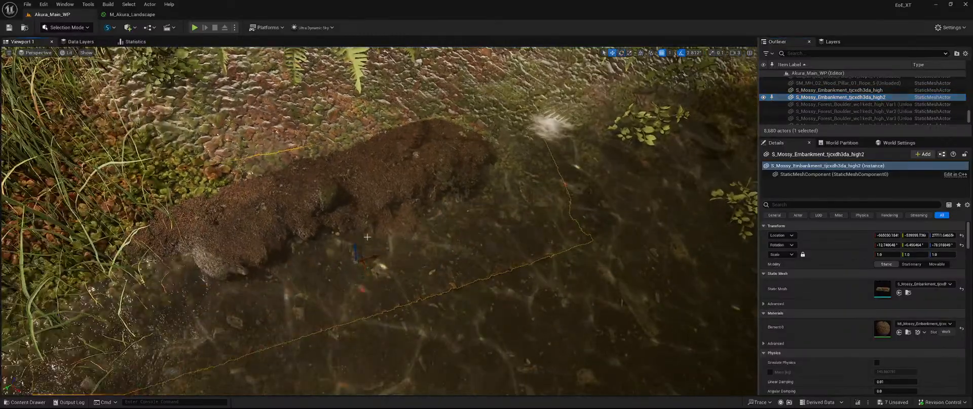
key("w")
left_click_drag(357, 255, 356, 249)
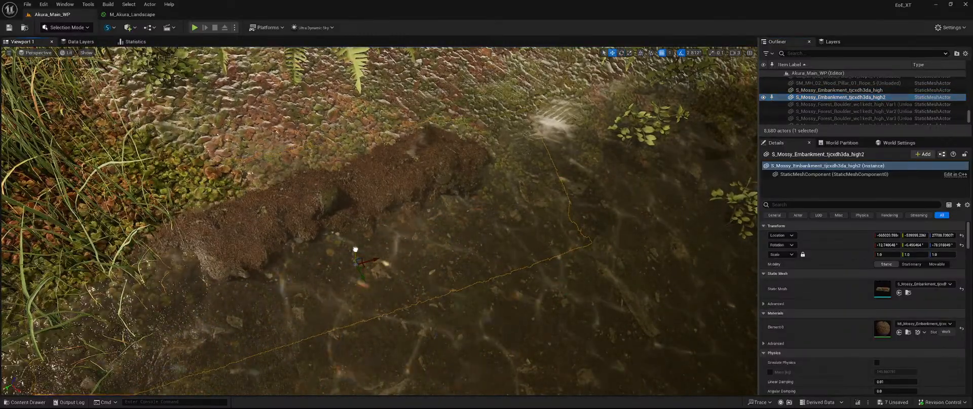
Duplicate SM_RW_SlopeRoots_A3 and move the copy along the shoreline beyond the second mossy embankment, beneath the ferns
right_click_drag(356, 248, 283, 231)
right_click_drag(537, 243, 496, 231)
left_click(472, 194)
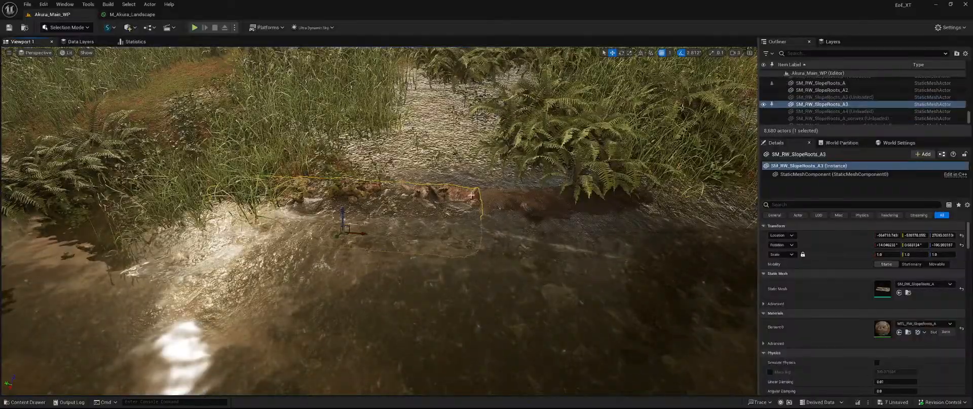
left_click_drag(361, 233, 686, 263, "alt")
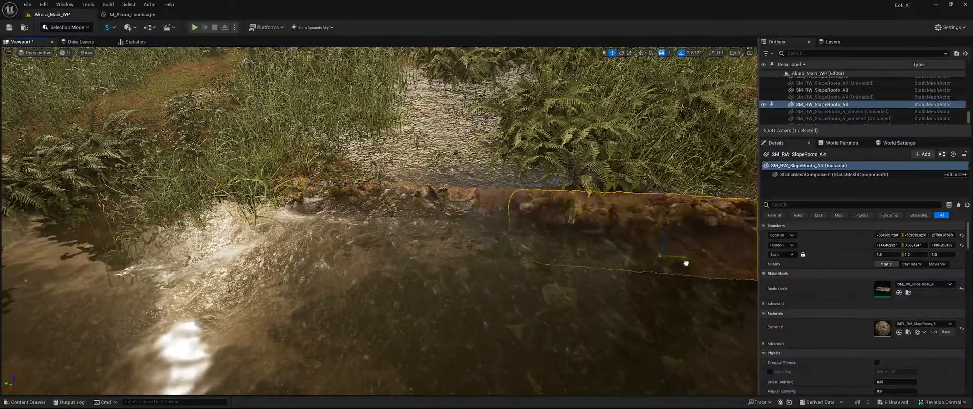
right_click_drag(430, 254, 494, 259)
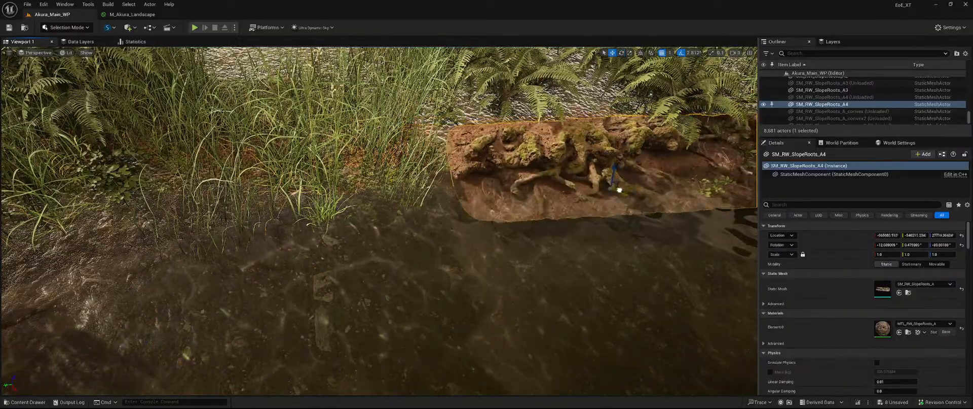
right_click_drag(600, 194, 659, 218)
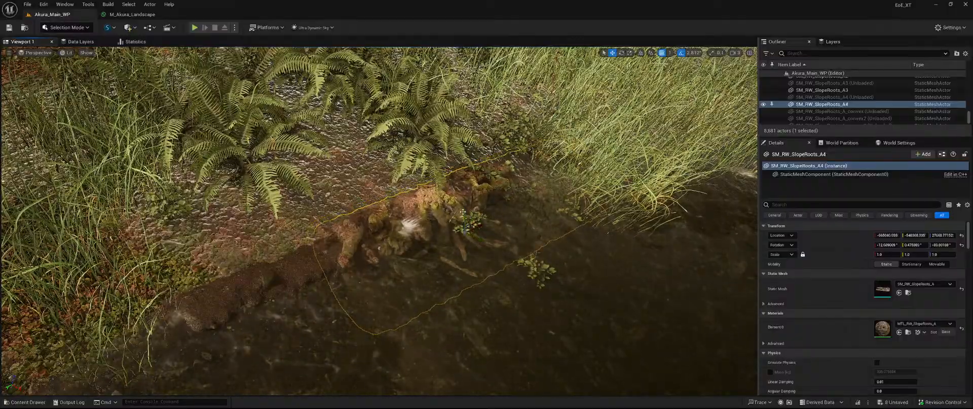
right_click_drag(465, 218, 507, 236)
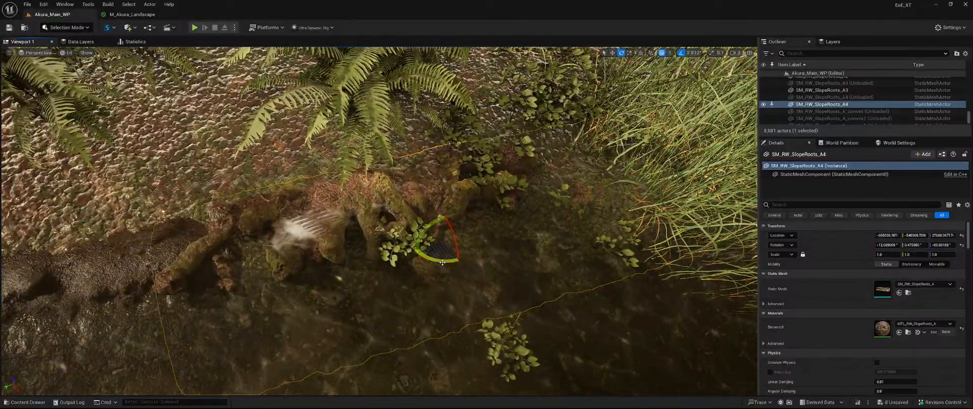
Rotate and nudge the duplicated slope roots so they follow the shoreline and sink into the bank beside the embankment
left_click_drag(443, 262, 473, 235)
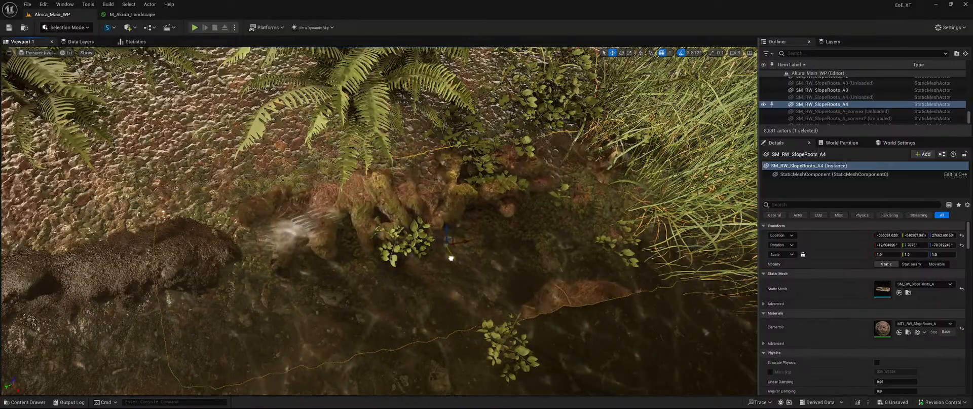
left_click_drag(450, 258, 457, 265)
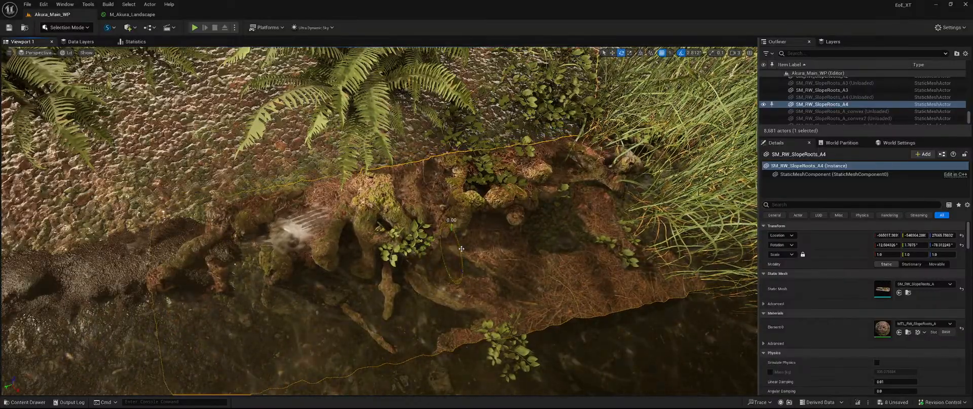
left_click_drag(431, 240, 432, 242)
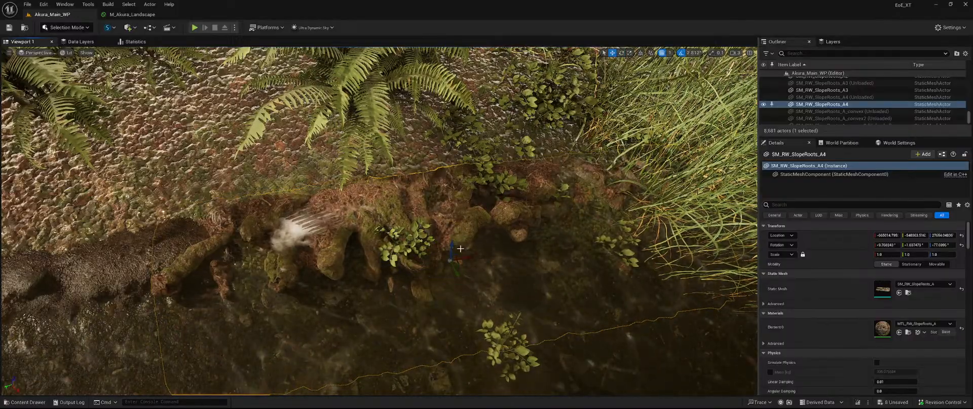
right_click_drag(461, 248, 525, 251)
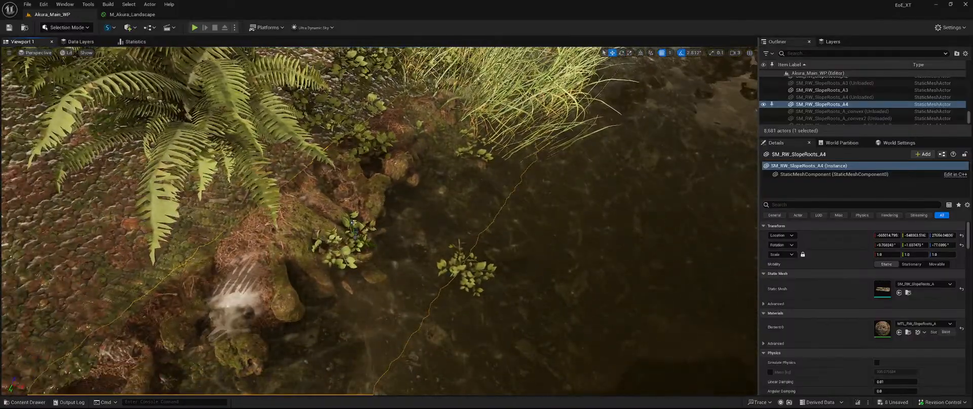
left_click_drag(354, 222, 350, 223)
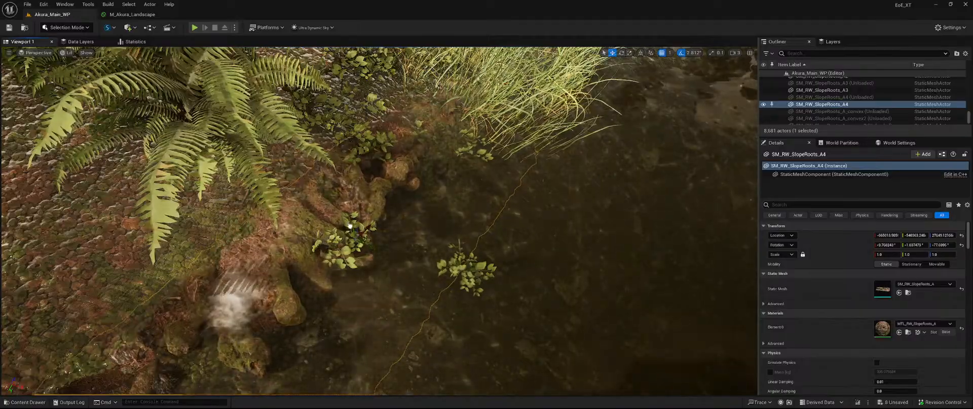
right_click_drag(351, 226, 324, 203)
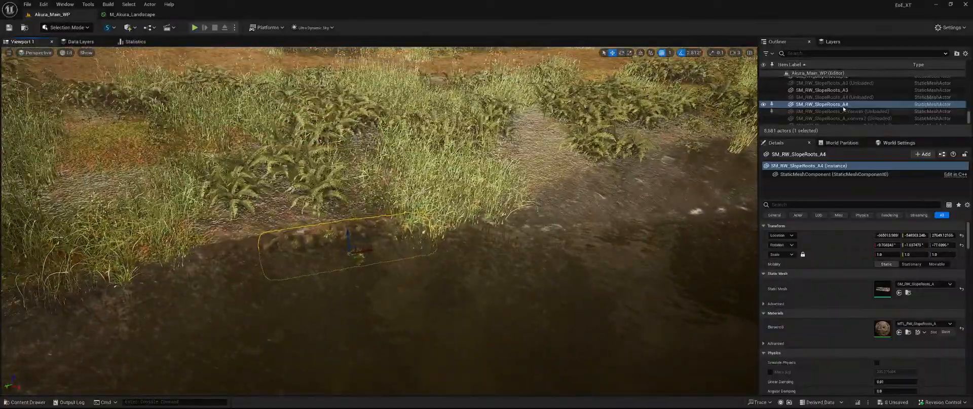
Select the four loaded slope root pieces together: SM_RW_SlopeRoots_A, A2, A3 and A4
left_click(832, 90, "ctrl")
scroll(854, 100, "up", 1)
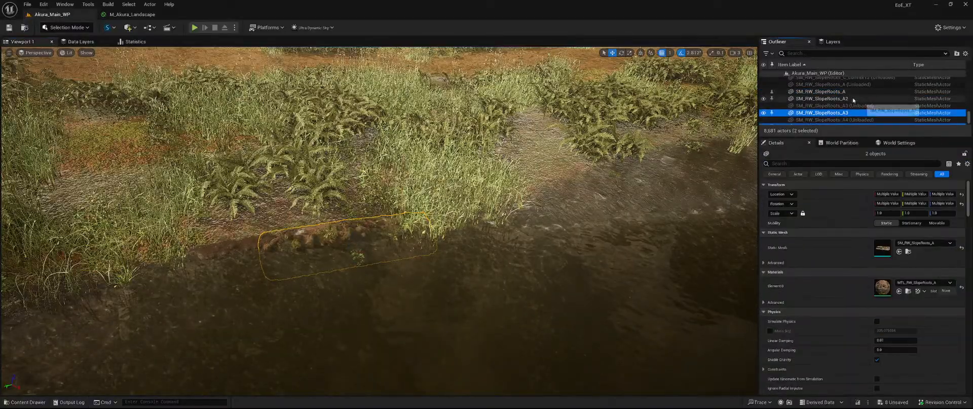
left_click(847, 99, "ctrl")
left_click(843, 92, "ctrl")
right_click_drag(582, 208, 428, 200)
left_click(852, 100, "ctrl")
left_click(852, 101, "ctrl")
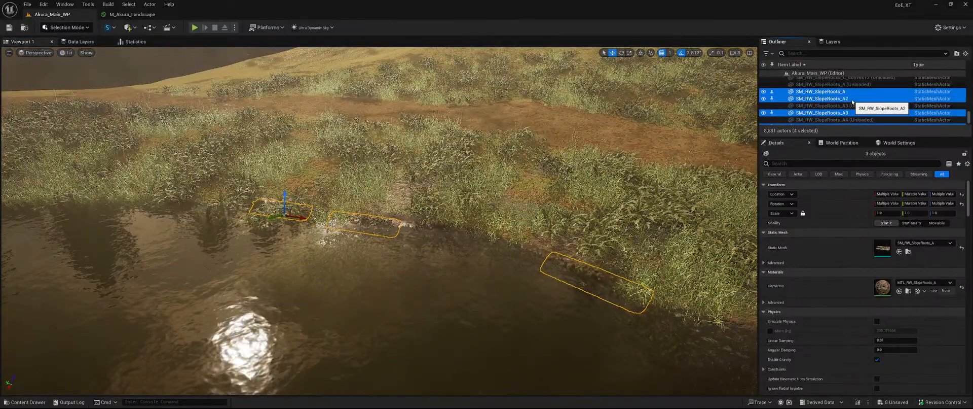
scroll(853, 101, "down", 1)
left_click(852, 91, "ctrl")
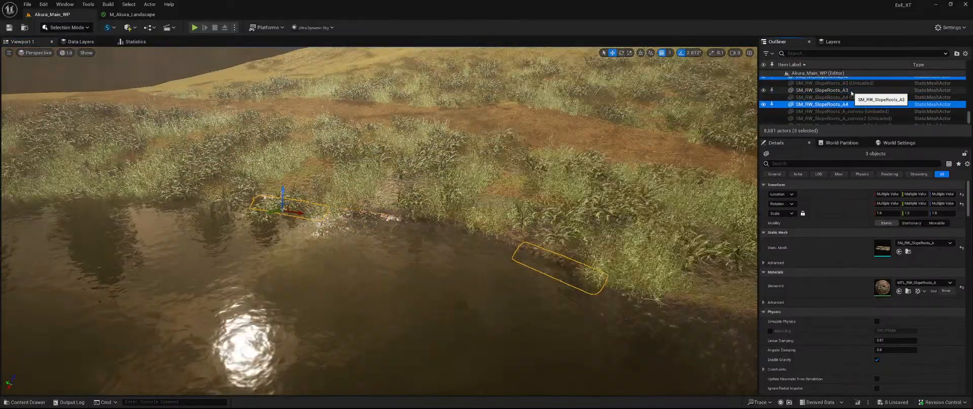
left_click(852, 90, "ctrl")
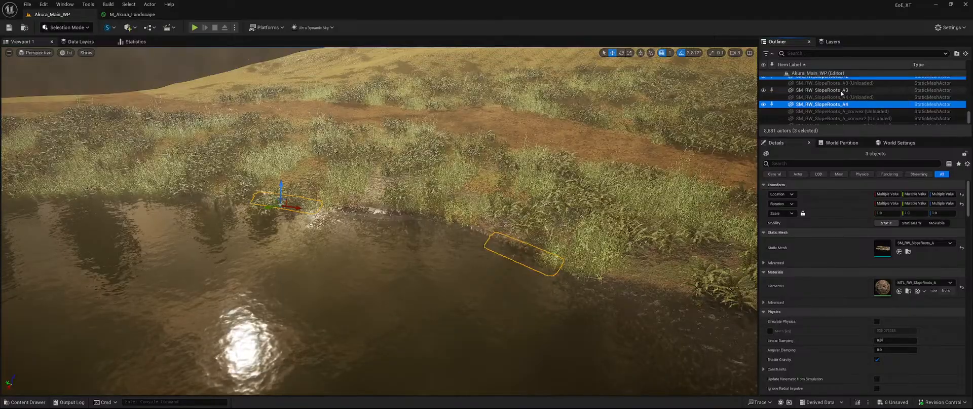
left_click(844, 104, "ctrl")
left_click(845, 104, "ctrl")
Add both S_Mossy_Embankment_tjcxdh3da pieces, high and high2, to the slope roots selection and frame the set
scroll(858, 95, "down", 5)
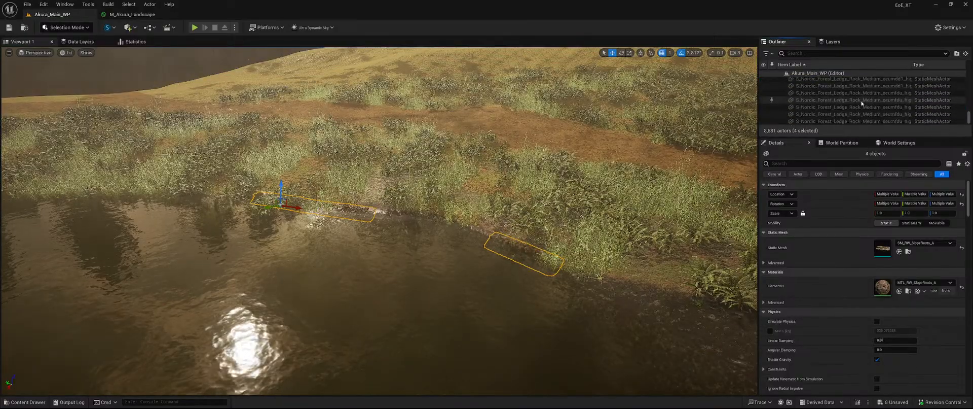
scroll(872, 106, "up", 10)
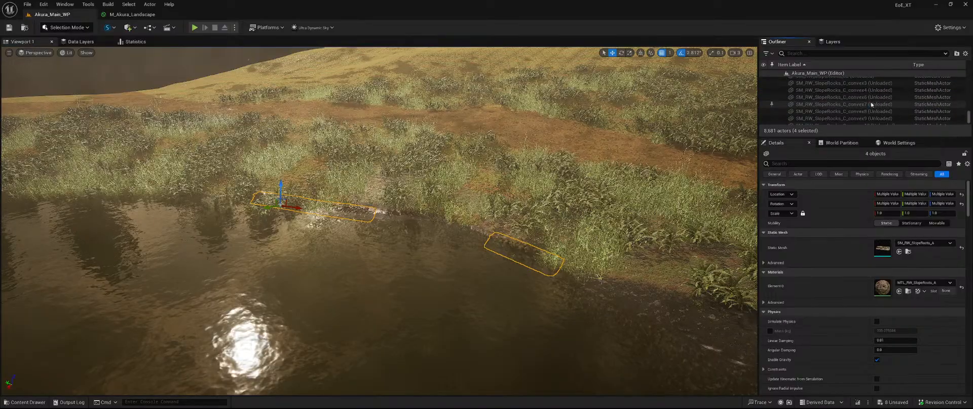
scroll(885, 114, "up", 8)
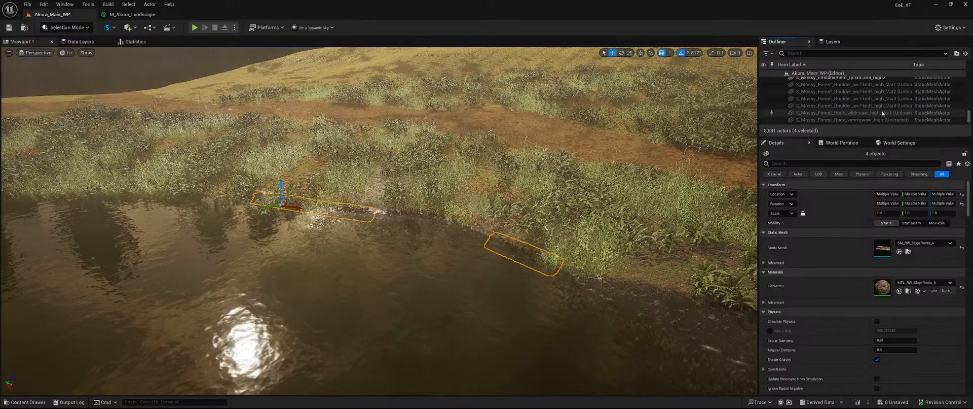
left_click(857, 104, "ctrl")
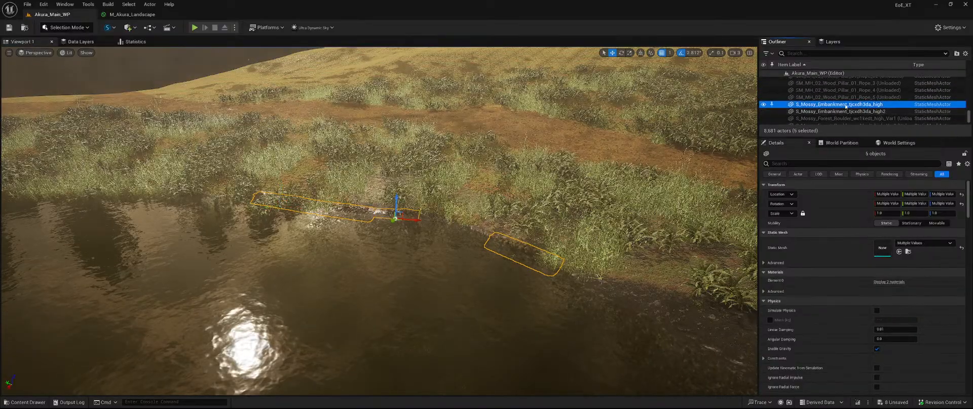
left_click(846, 111, "ctrl")
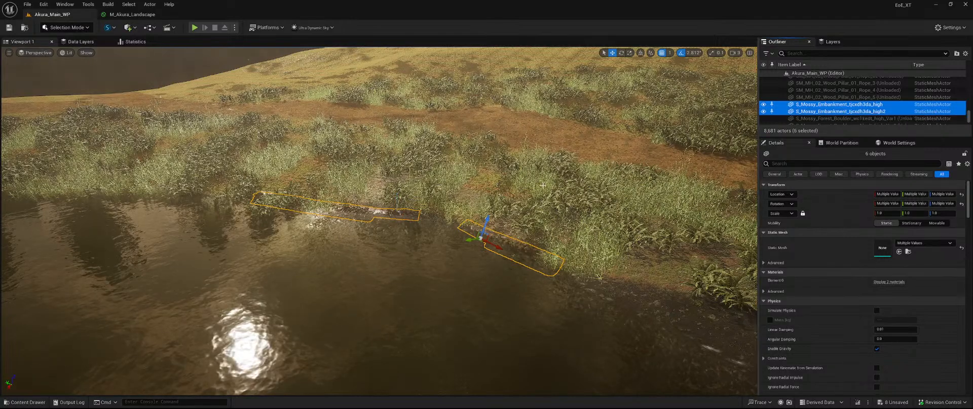
key("f")
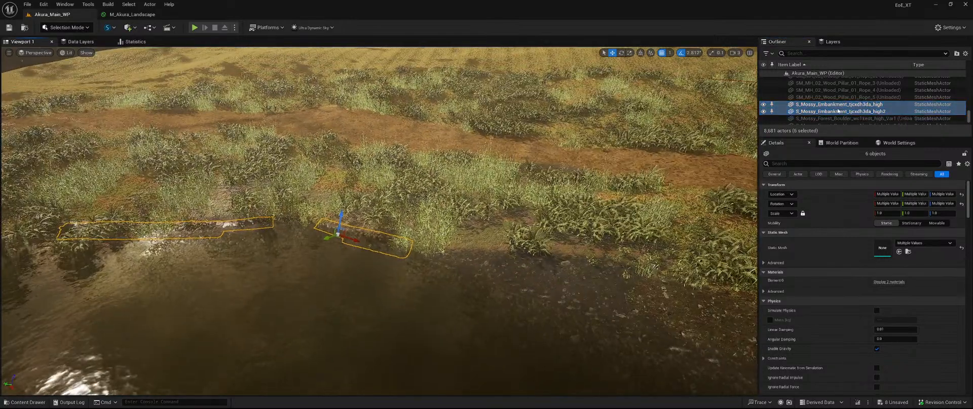
Create a packed level actor from the selected slope roots and embankments, accepting the creation options
right_click(839, 111)
mouse_move(861, 312)
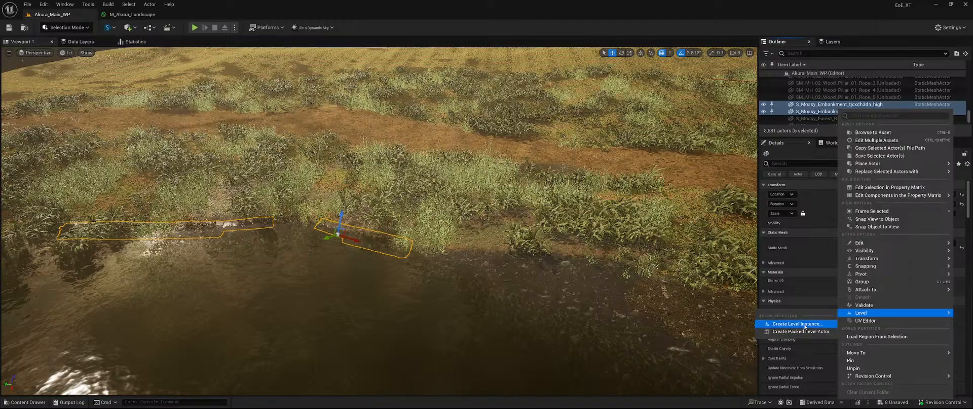
left_click(803, 331)
left_click(553, 232)
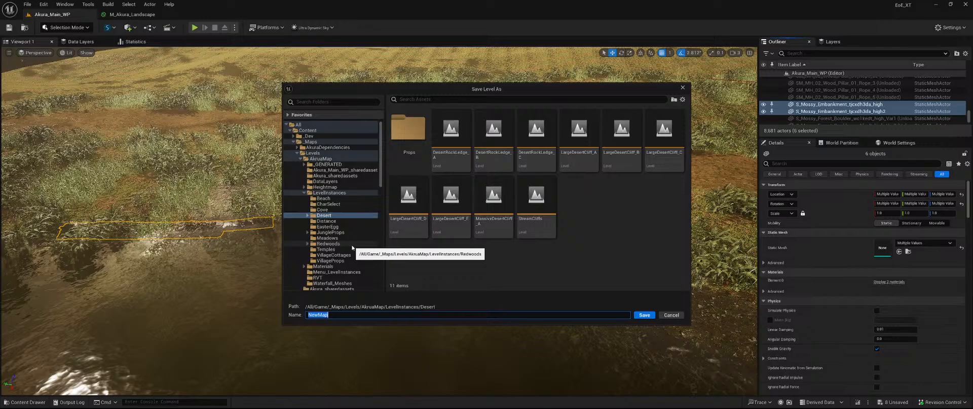
Create a folder named Outer inside LevelInstances/Redwoods and open it as the save location
left_click(352, 245)
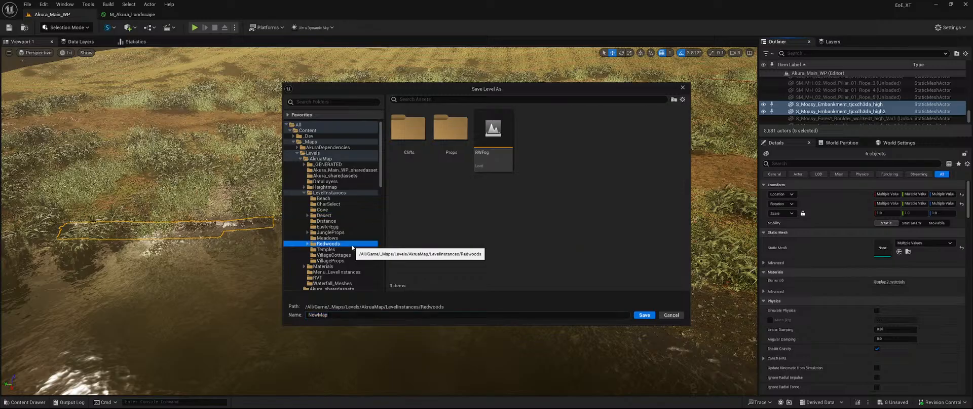
right_click(521, 236)
left_click(545, 248)
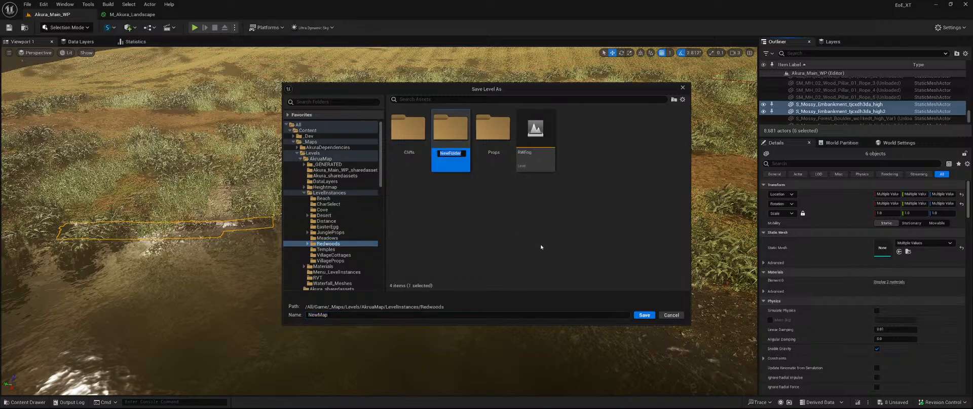
type("Outer")
key("Return")
double_click(457, 136)
Save the level as PondEmbankment_A and its blueprint as BPP_PondEmbankment_A in the Outer folder
right_click(426, 175)
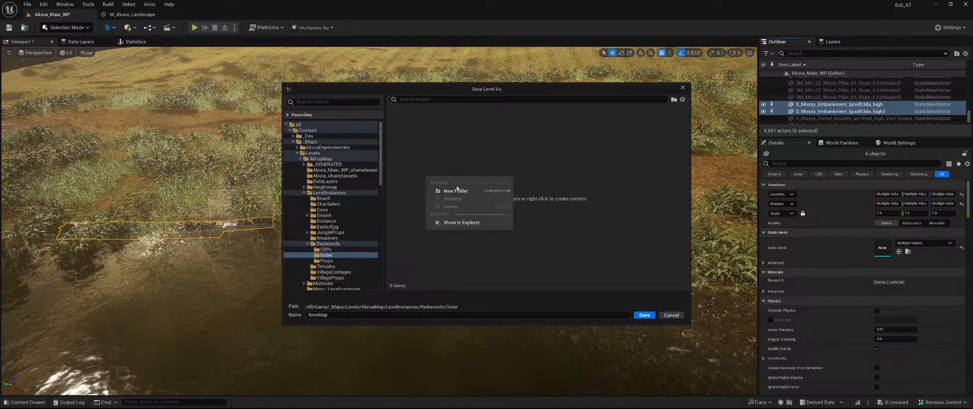
left_click(527, 183)
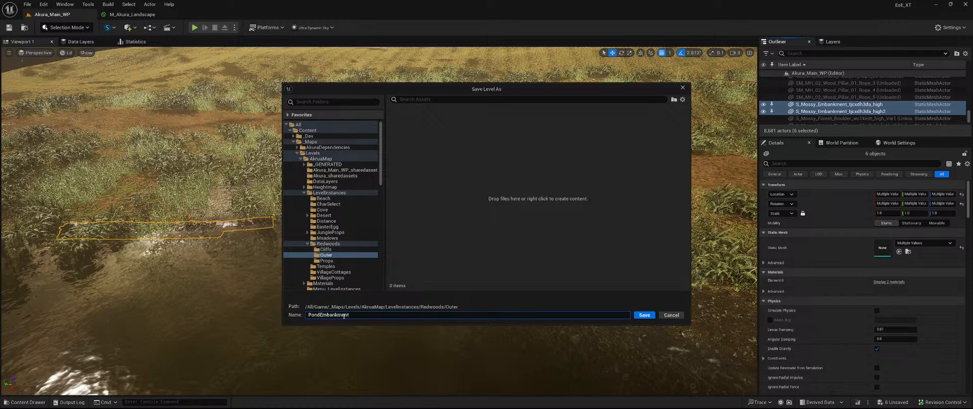
key("Return")
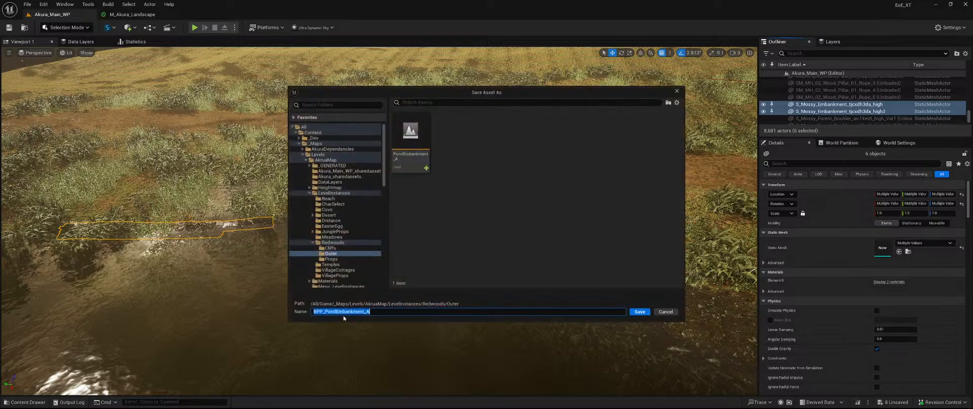
key("Return")
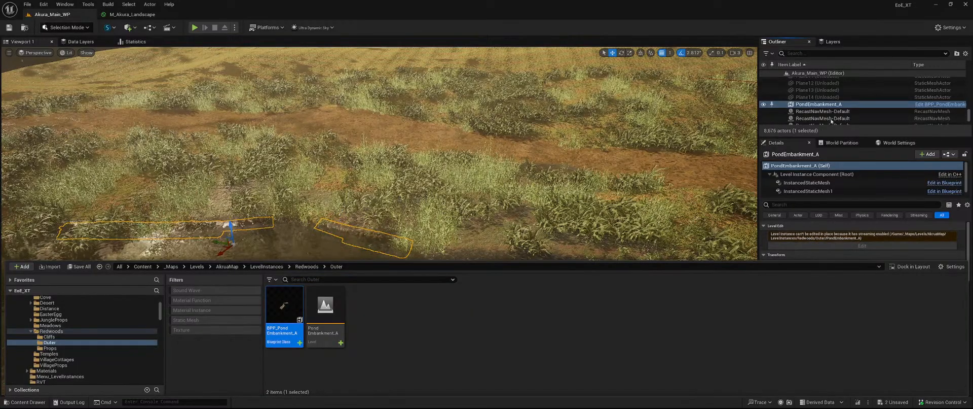
Move the PondEmbankment_A actor into the Grasslands folder of the level's actor list
right_click(819, 105)
mouse_move(844, 322)
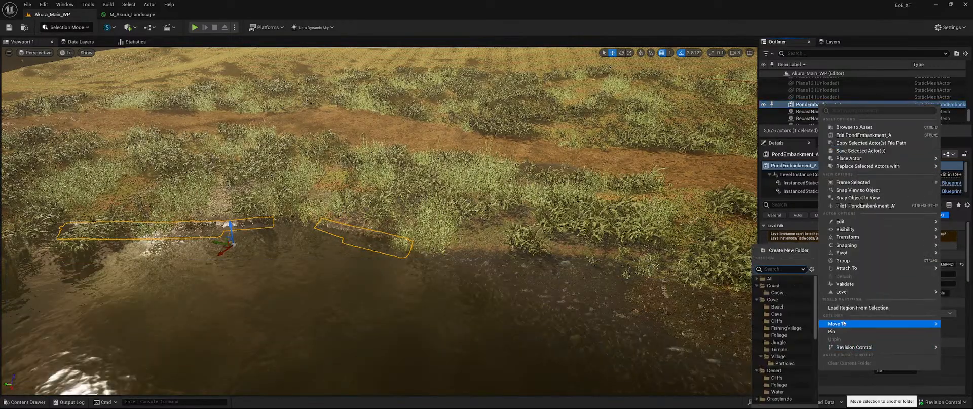
scroll(806, 326, "down", 3)
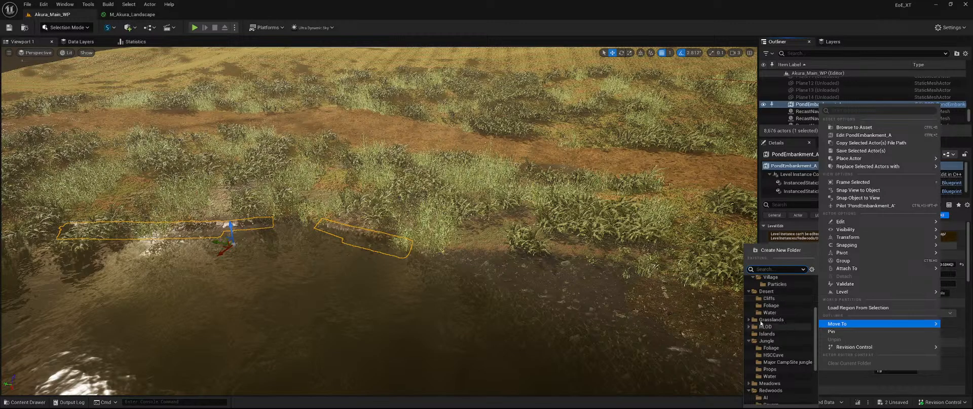
left_click(748, 320)
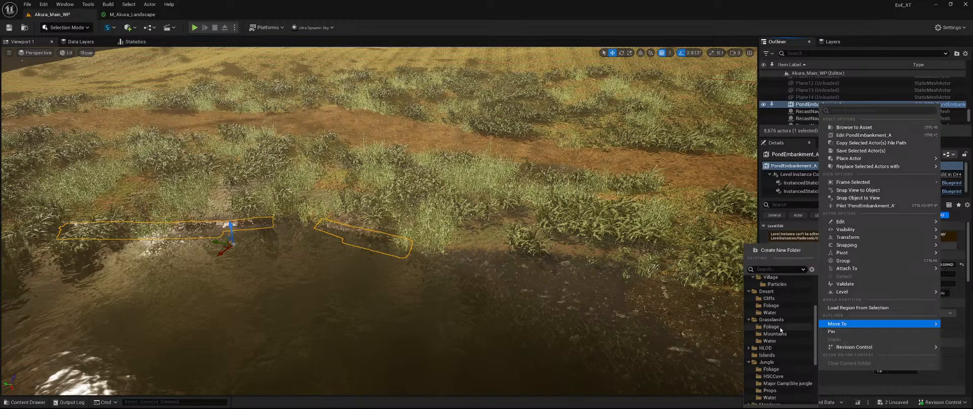
left_click(782, 321)
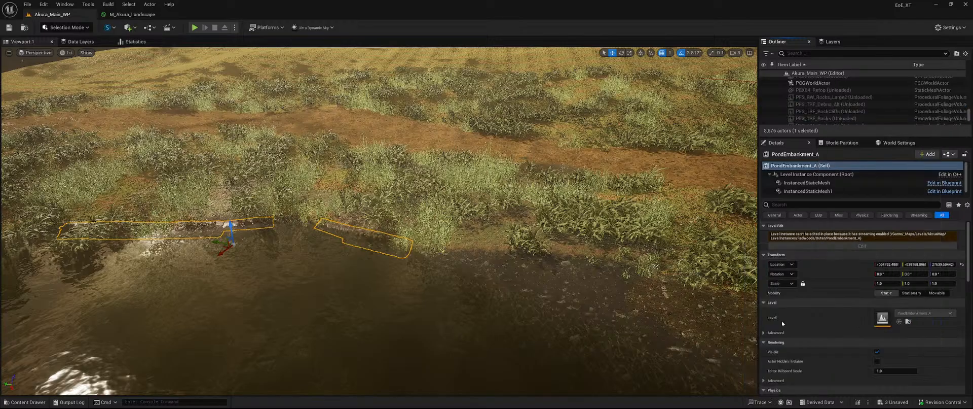
Save all unsaved packages and open the BPP_PondEmbankment_A blueprint from the Outer folder, docked with the other editors
left_click(902, 404)
left_click(541, 287)
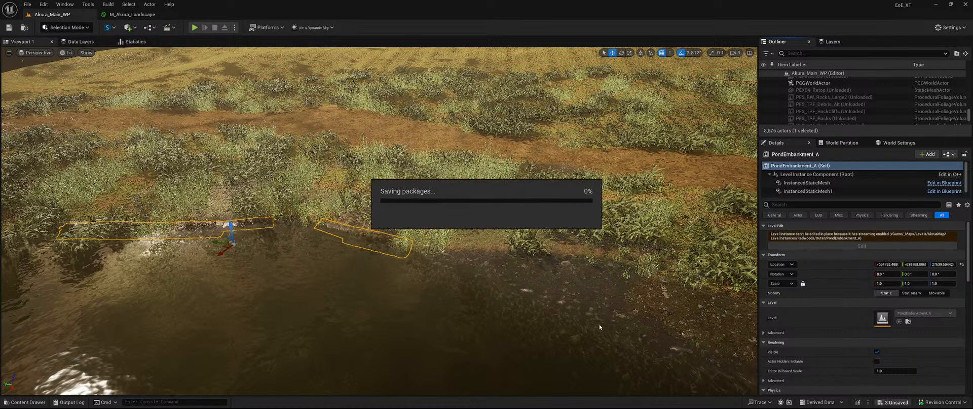
key("ctrl+space")
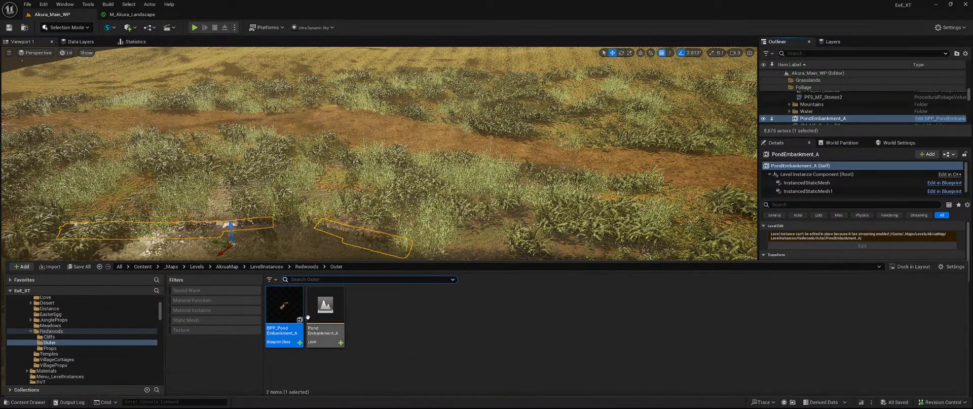
double_click(291, 311)
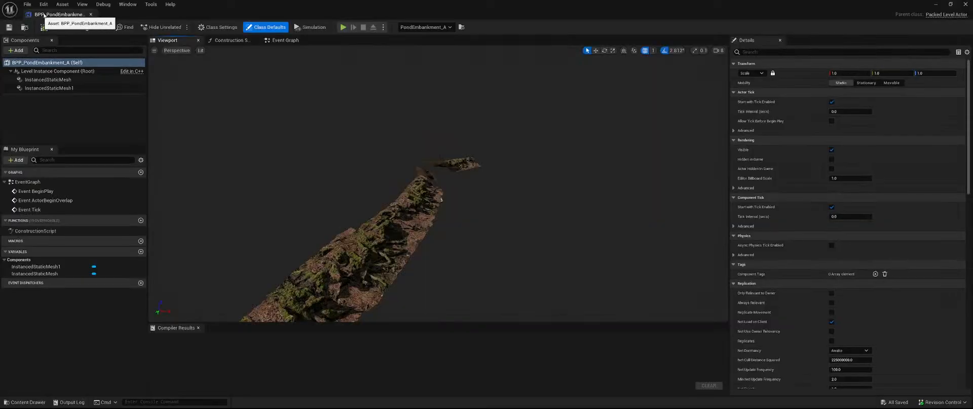
left_click(51, 14)
left_click(214, 16)
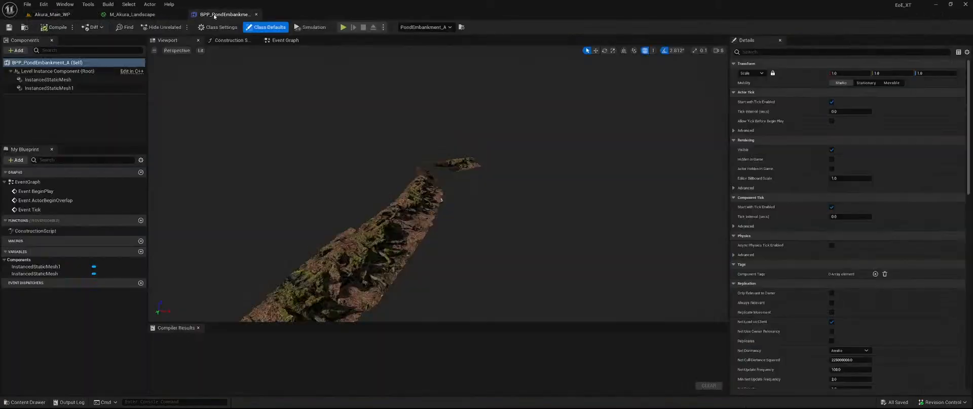
Disable Start with Tick Enabled on the embankment blueprint's actor, its root component and both instanced static mesh components
left_click(831, 101)
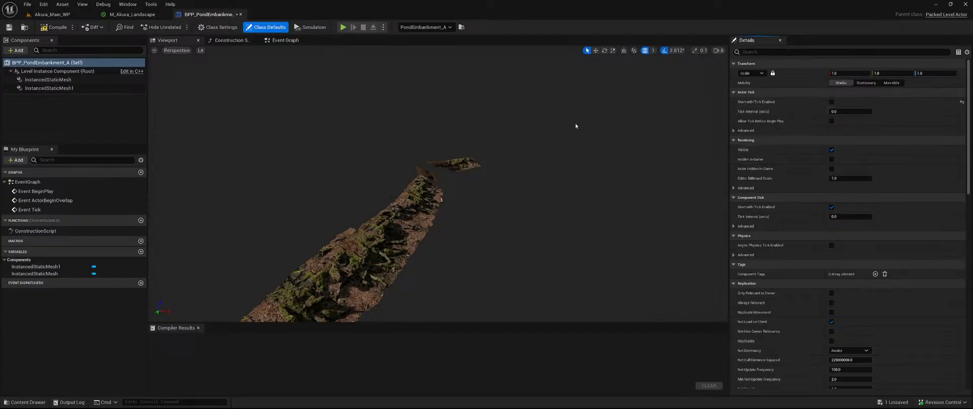
left_click(49, 71)
left_click(49, 88, "shift")
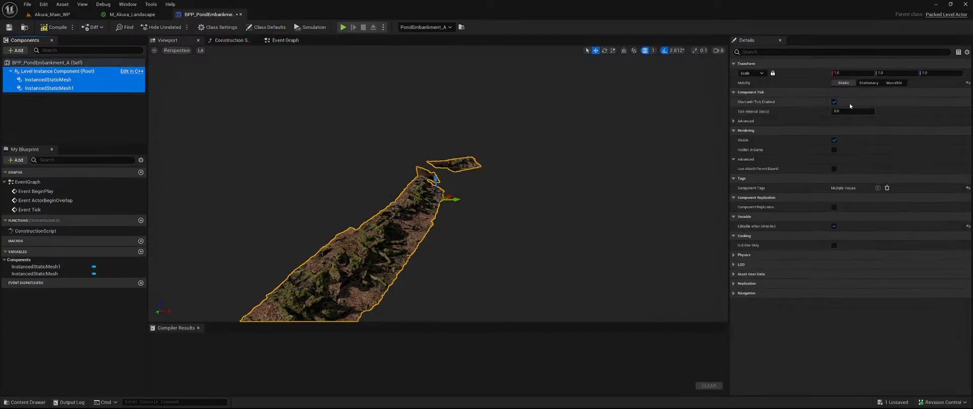
left_click(834, 102)
Set Shadow Cache Invalidation Behavior to Static on both instanced static mesh components
left_click(51, 81)
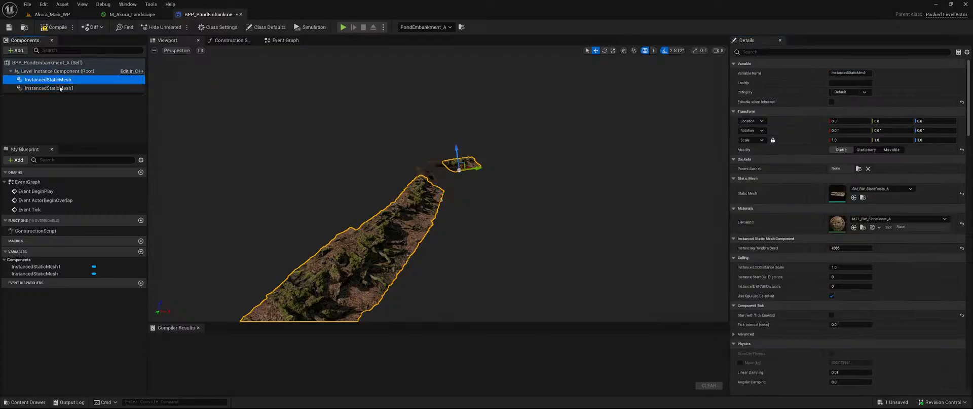
left_click(62, 88, "shift")
scroll(778, 256, "down", 10)
scroll(790, 251, "down", 6)
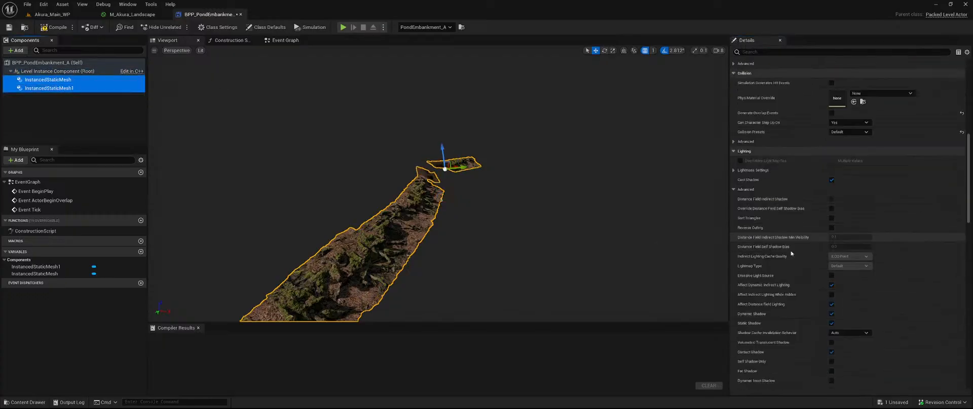
left_click(863, 230)
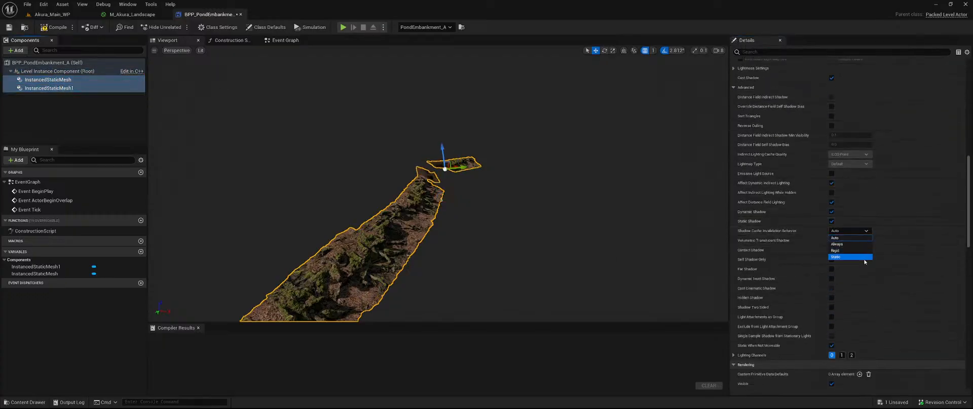
left_click(837, 257)
Disable Evaluate World Position Offset in the rendering settings of both instanced static mesh components
scroll(888, 241, "down", 8)
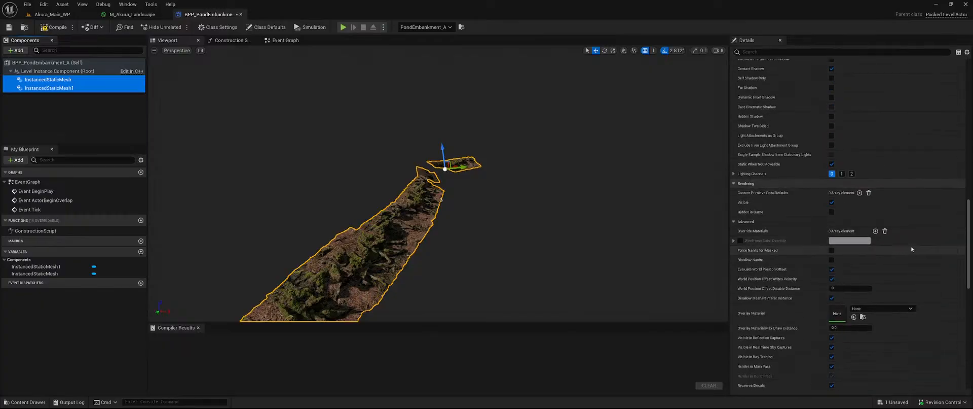
scroll(907, 246, "down", 3)
scroll(901, 242, "down", 4)
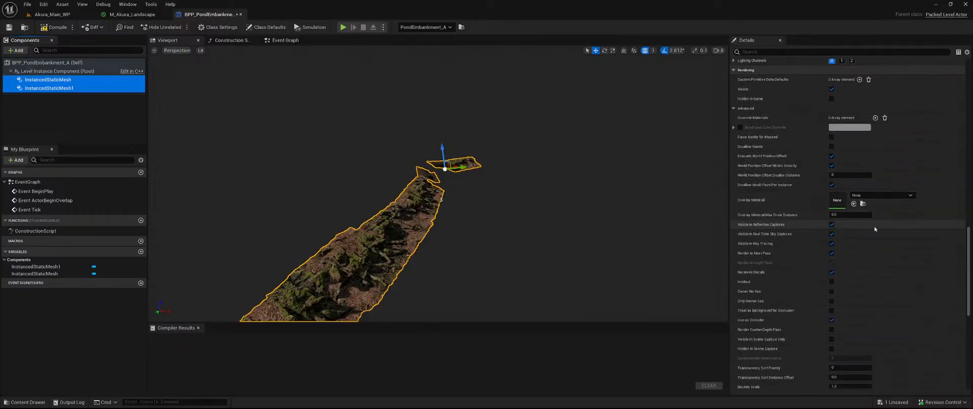
left_click(832, 156)
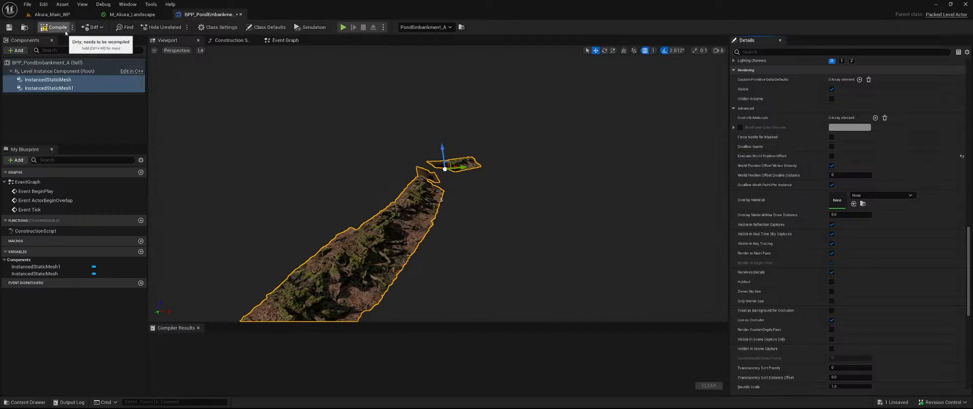
Assign Akura_Main_HLODLayer_Instanced as the HLOD layer of the BPP_PondEmbankment_A blueprint's actor
left_click(47, 62)
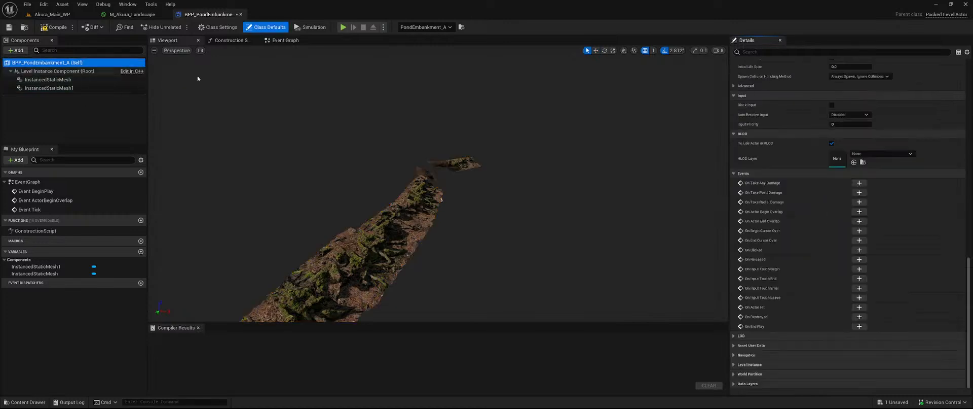
left_click(893, 157)
left_click(903, 243)
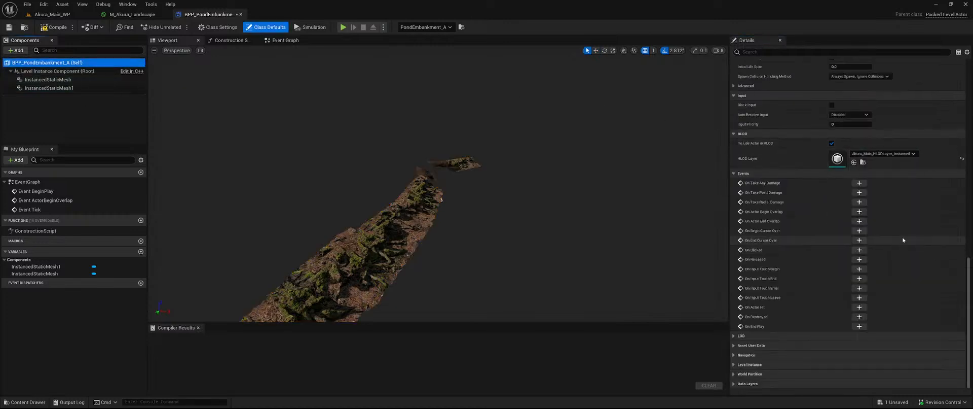
Set the World Partition runtime grid to MainGrid, then save and close the embankment blueprint
left_click(803, 376)
scroll(803, 375, "down", 1)
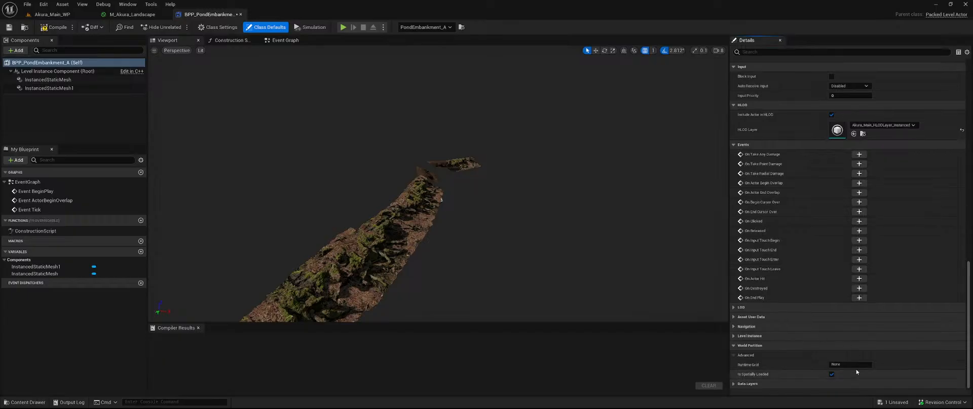
left_click(854, 364)
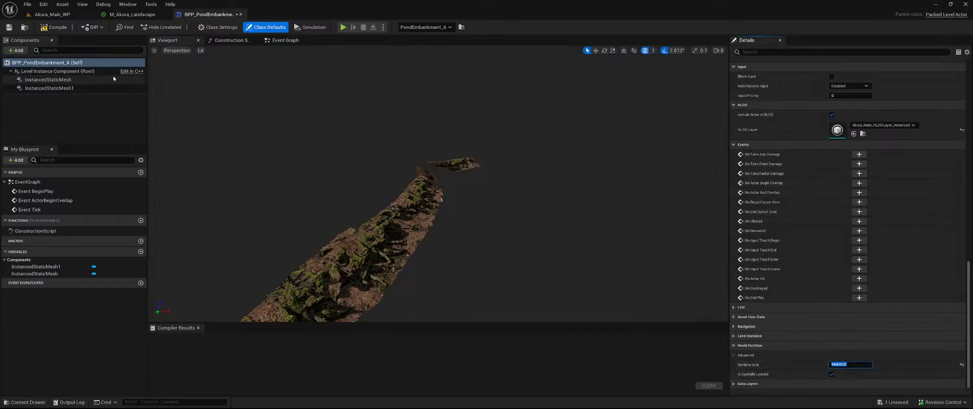
key("ctrl+s")
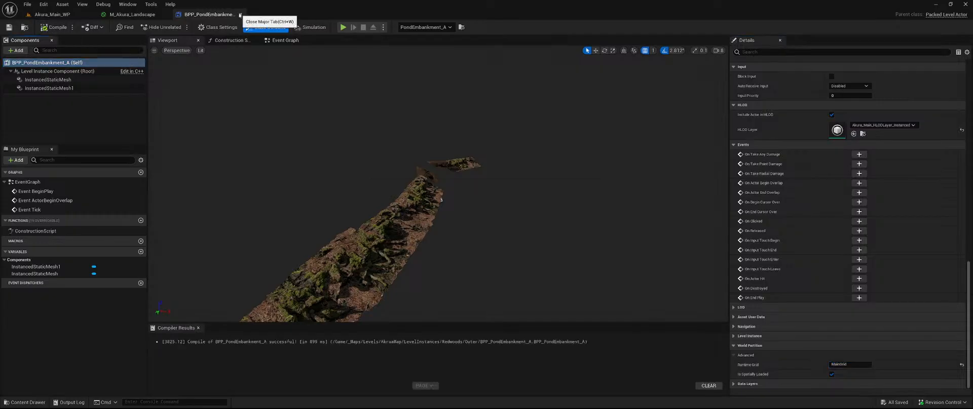
left_click(241, 14)
left_click(56, 15)
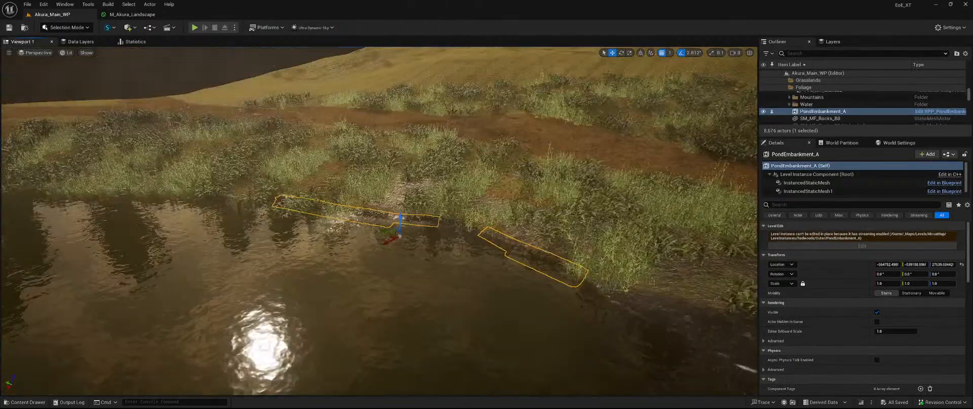
Open the Akura_Main_WP heightmap texture from the map's content folder, close it and return to the level
key("w")
mouse_move(625, 264)
right_mouse_down()
mouse_move(624, 226)
mouse_move(626, 264)
right_mouse_up()
key("ctrl+space")
scroll(104, 346, "up", 10)
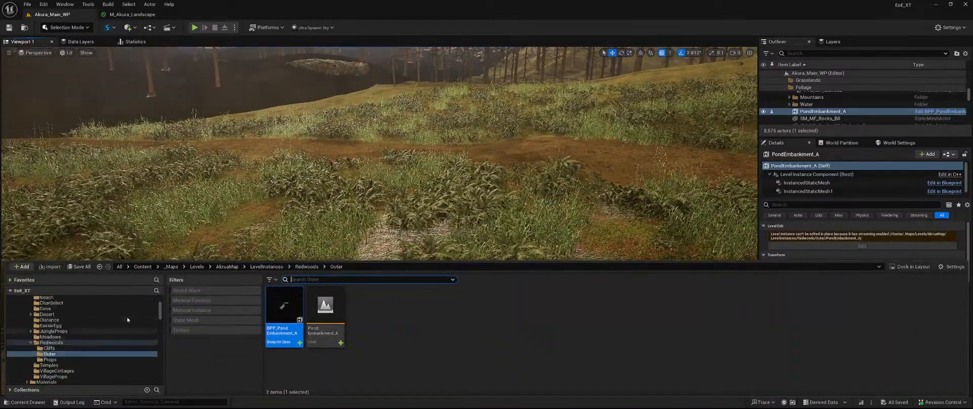
left_click(87, 333)
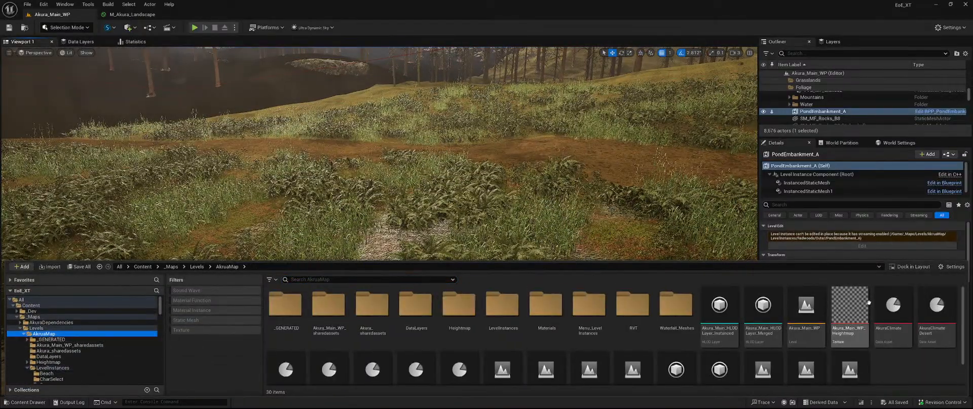
double_click(850, 329)
left_click(241, 14)
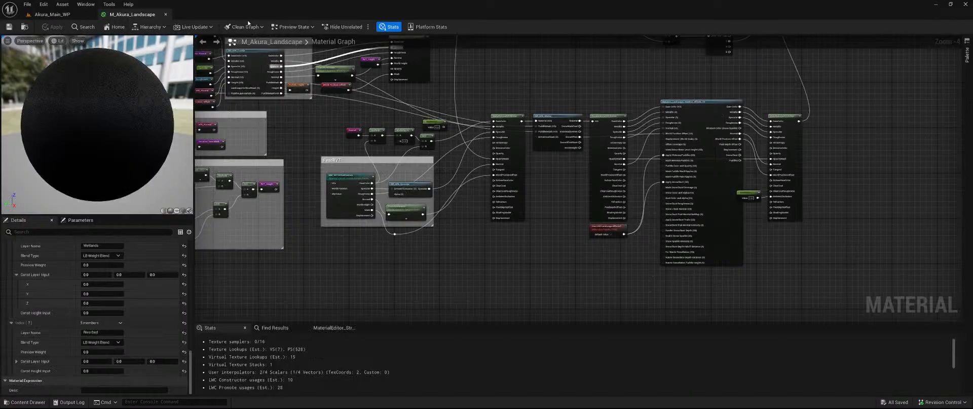
left_click(82, 13)
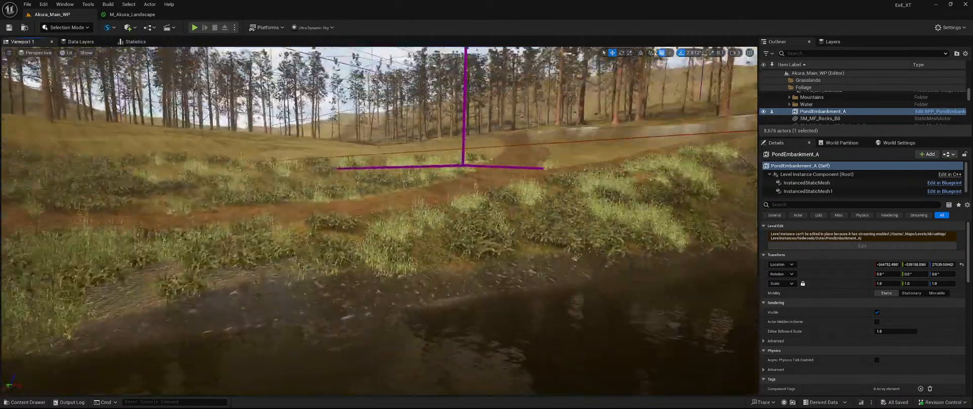
Open the Megascans/3D_Assets folder and filter its contents to static meshes only
right_click_drag(381, 218, 330, 269)
key("ctrl+space")
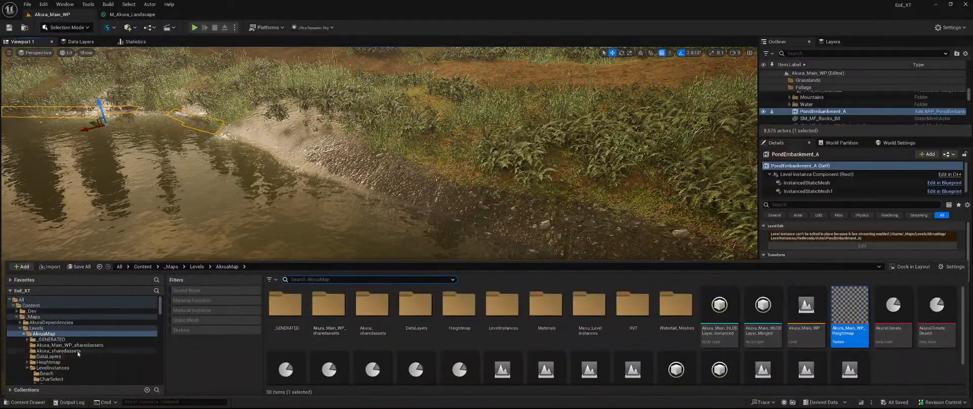
scroll(77, 353, "down", 10)
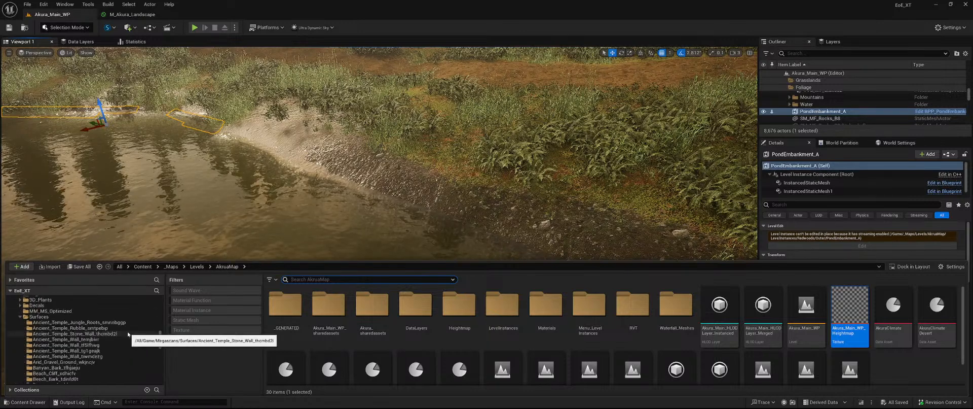
scroll(109, 316, "down", 10)
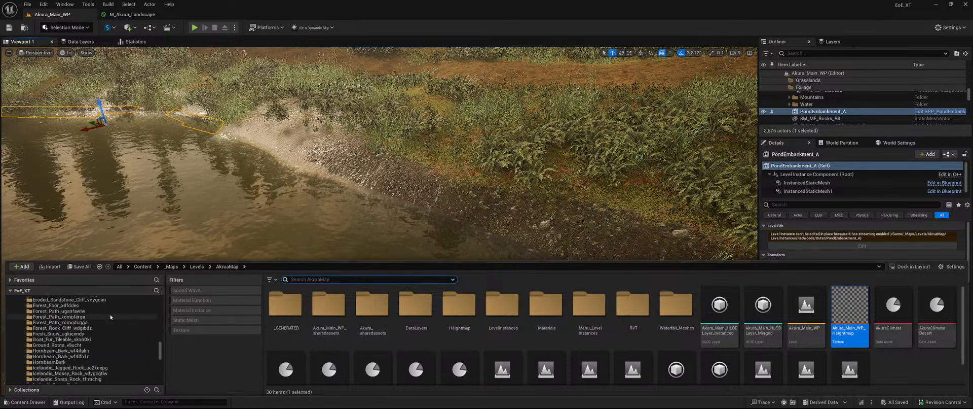
scroll(111, 317, "up", 12)
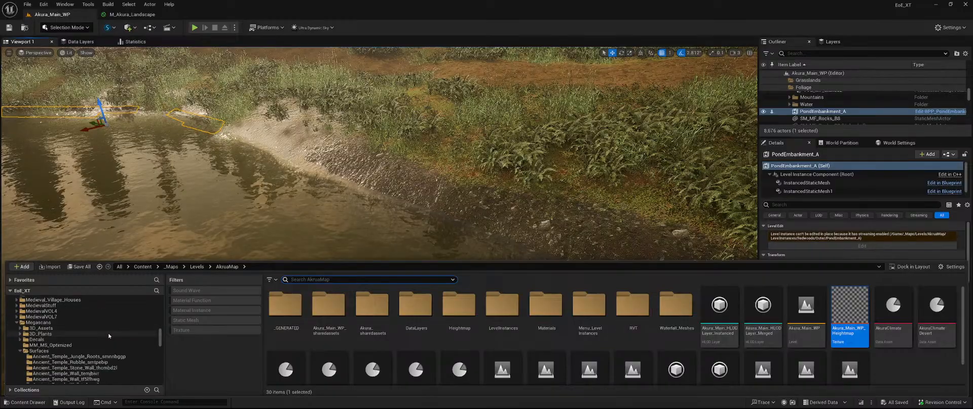
left_click(20, 350)
left_click(41, 328)
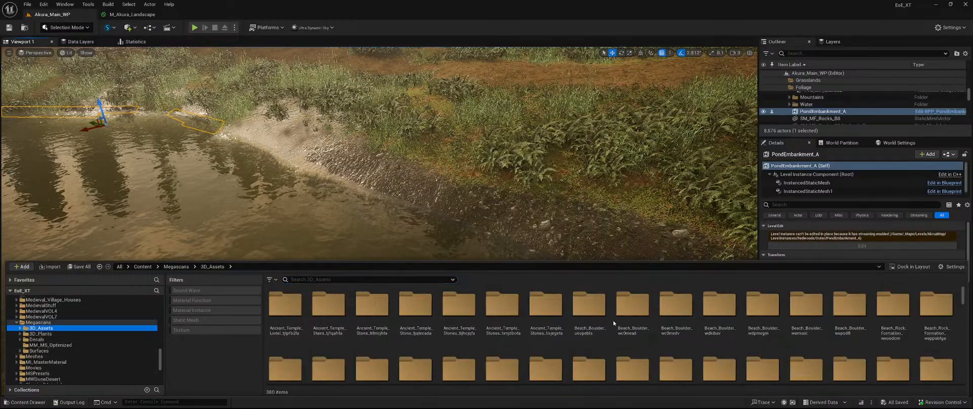
scroll(616, 325, "down", 3)
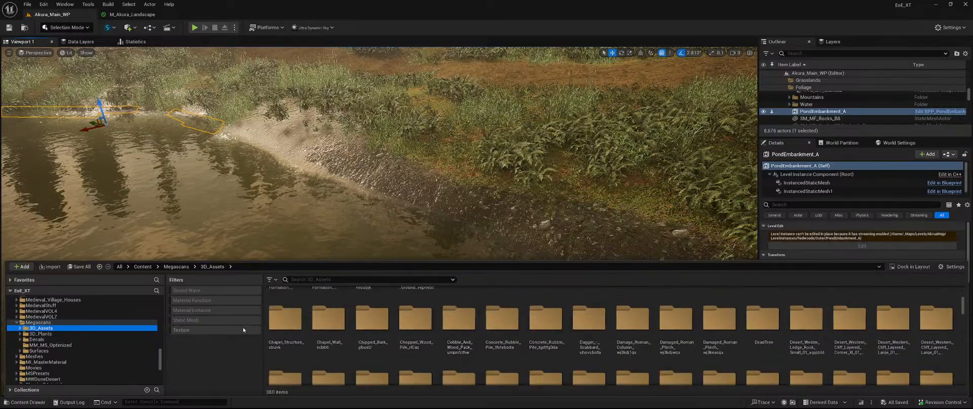
left_click(233, 319)
Switch the level editor to Foliage mode
left_click(66, 28)
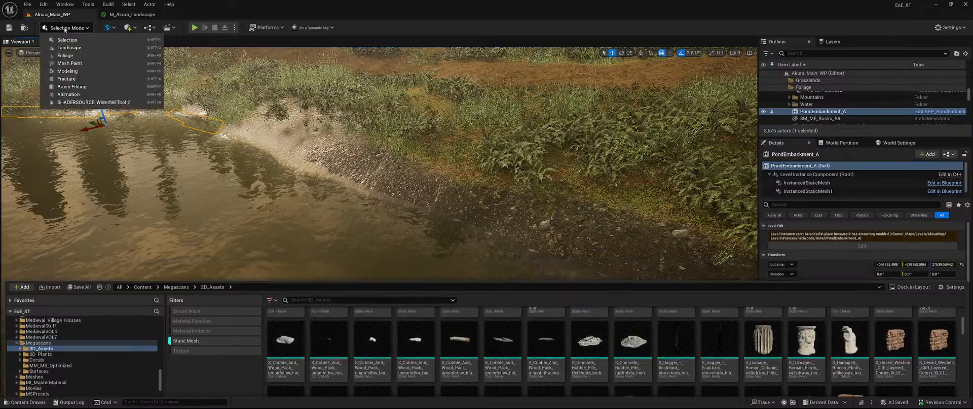
left_click(79, 56)
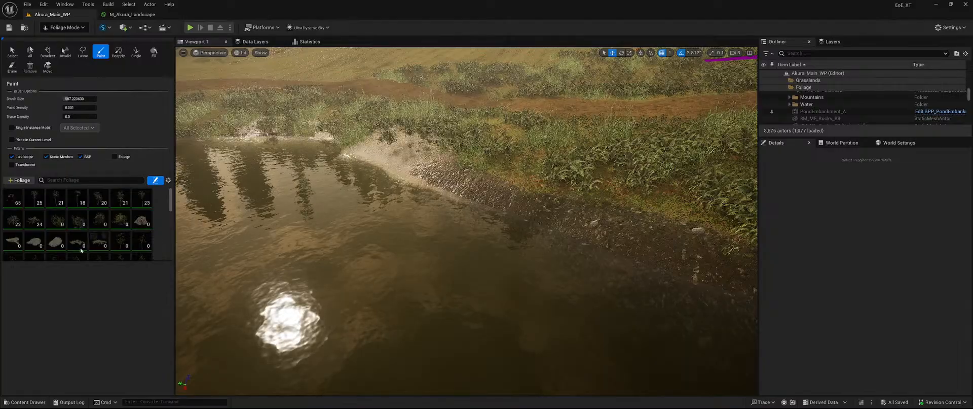
Find the S_Forest_Roots static mesh among the Megascans assets and open it along with its material instance
key("ctrl+space")
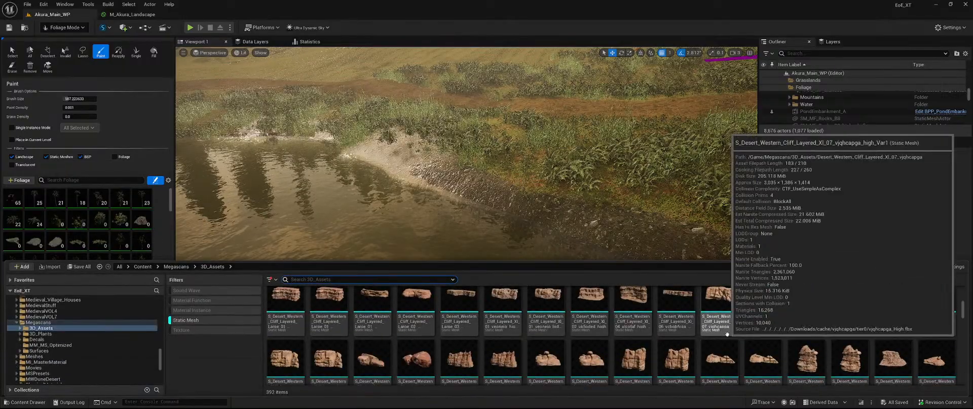
scroll(788, 329, "down", 5)
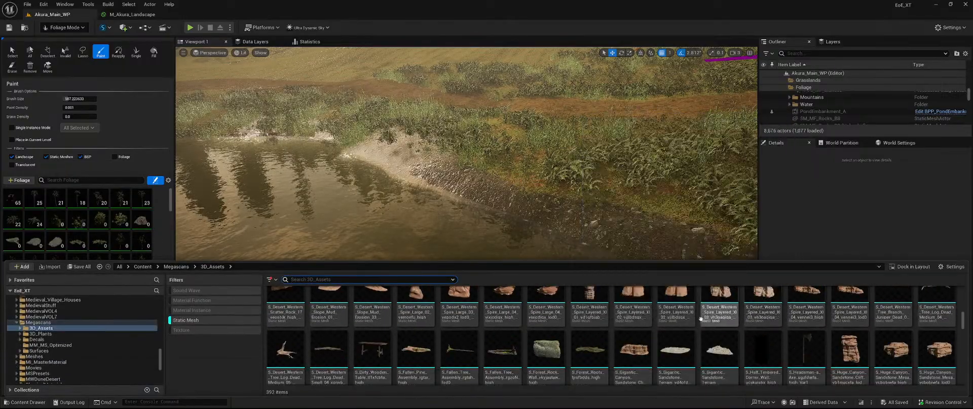
left_click(584, 350)
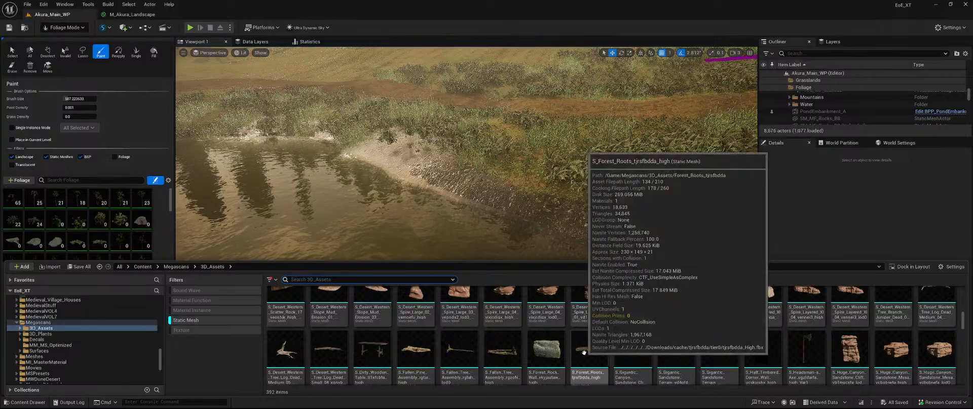
double_click(584, 351)
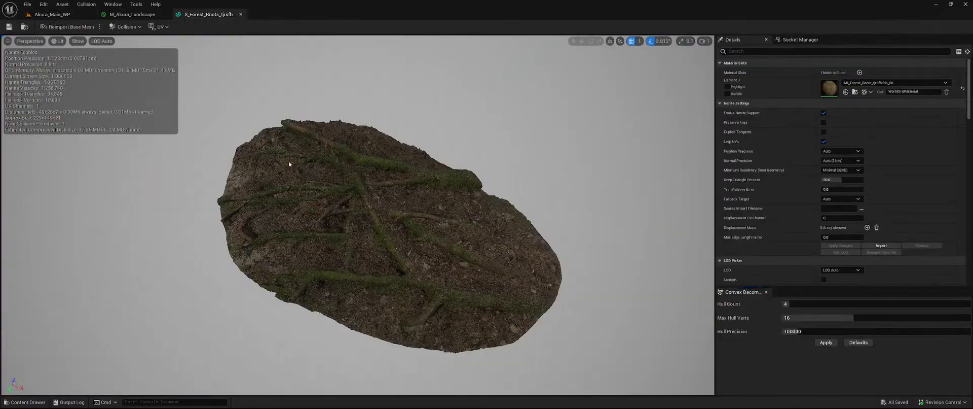
double_click(830, 88)
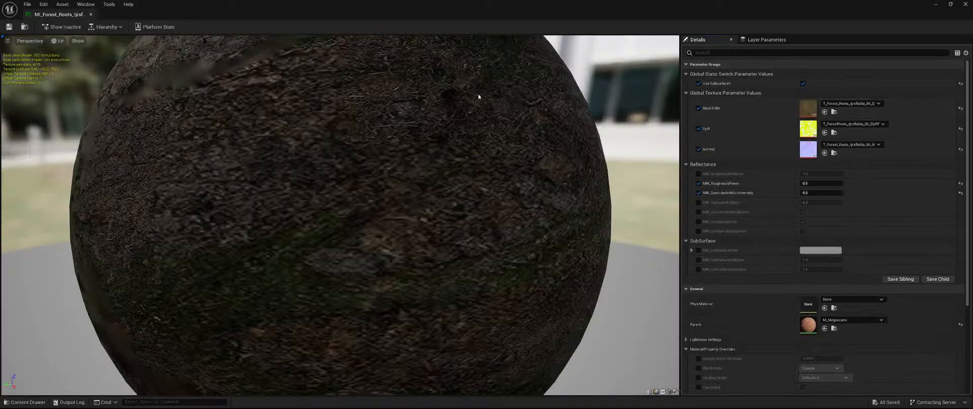
Close the root material instance, then find and open the S_Mossy_Forest_Roots_wdfhdjr_high_Var1 mesh in the Megascans 3D_Assets folder
left_click(91, 15)
key("ctrl+space")
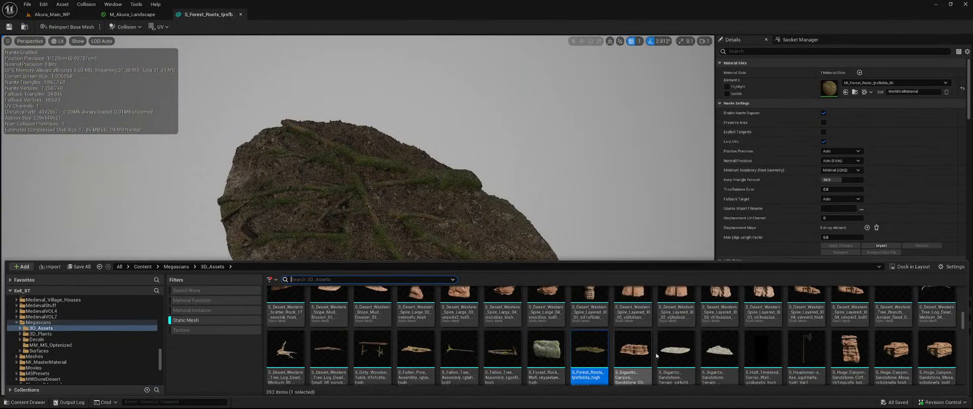
scroll(654, 350, "down", 4)
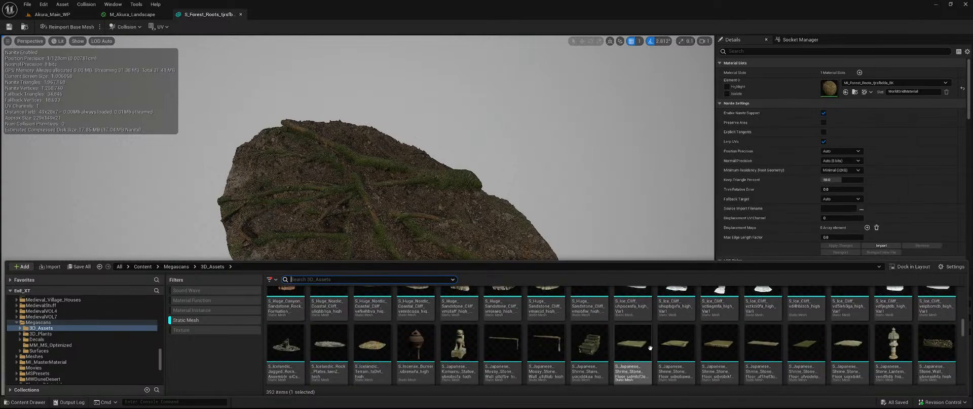
scroll(628, 335, "down", 3)
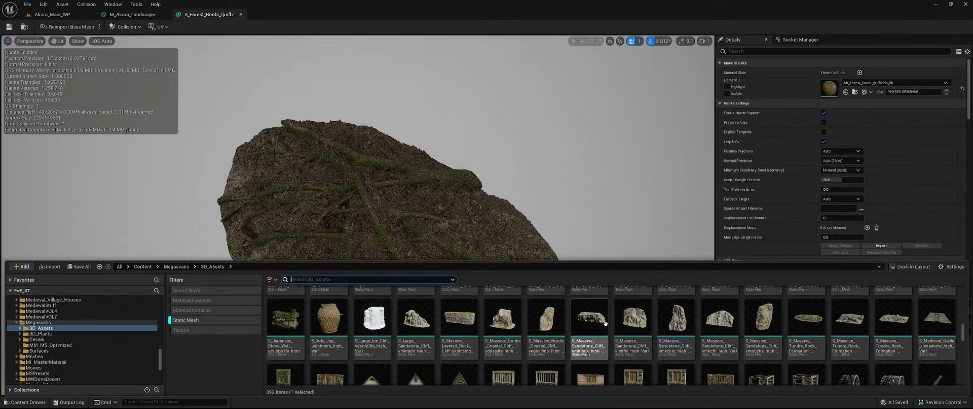
scroll(609, 321, "down", 8)
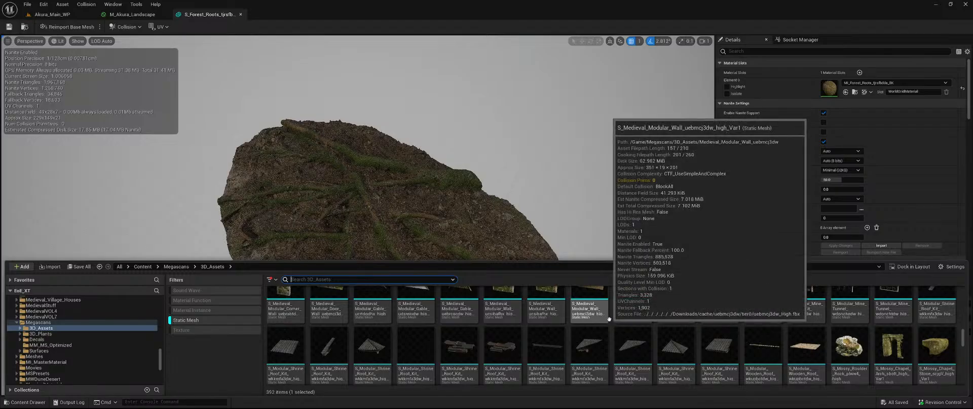
scroll(609, 318, "down", 3)
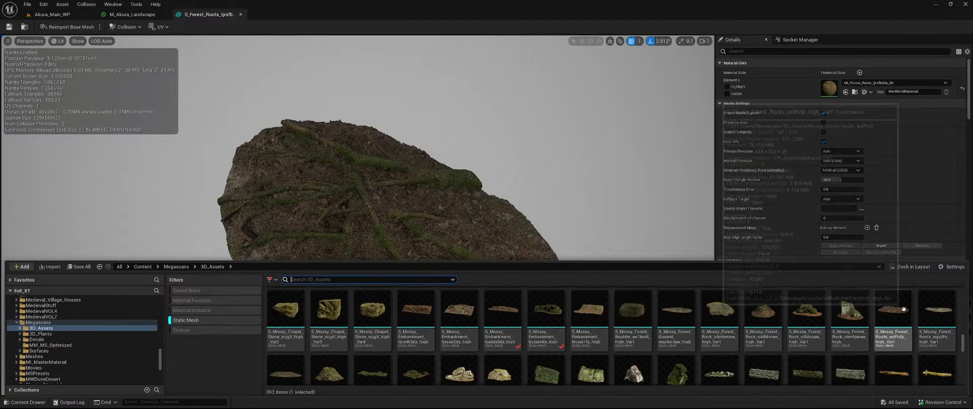
double_click(889, 308)
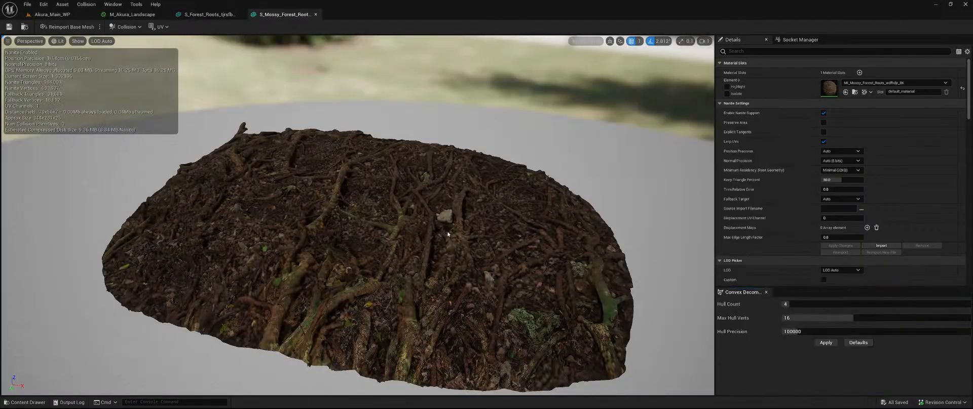
Open the mossy forest roots mesh next to the wdfhdjr one, inspect its surface and check its material instance's parameters
left_click(24, 402)
left_click(938, 308)
double_click(938, 308)
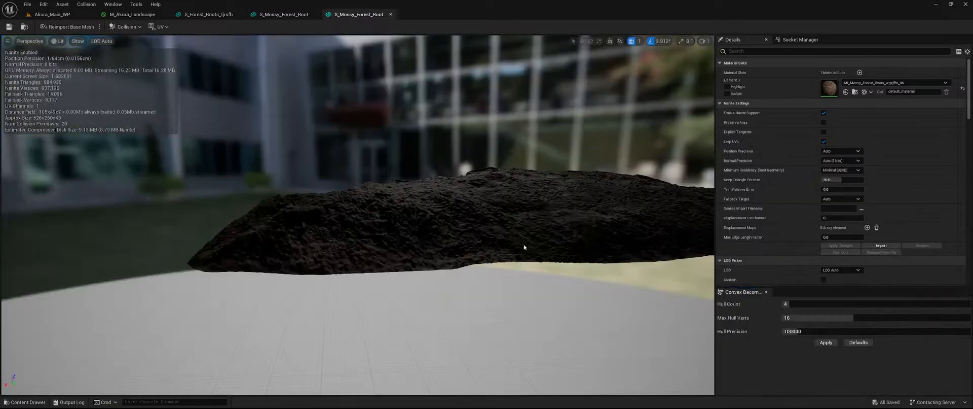
right_click_drag(402, 278, 365, 305)
right_click_drag(500, 252, 497, 234)
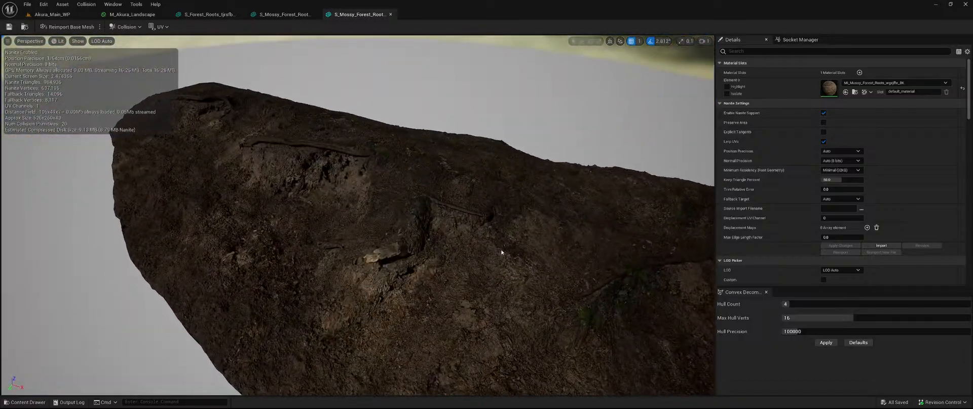
double_click(831, 90)
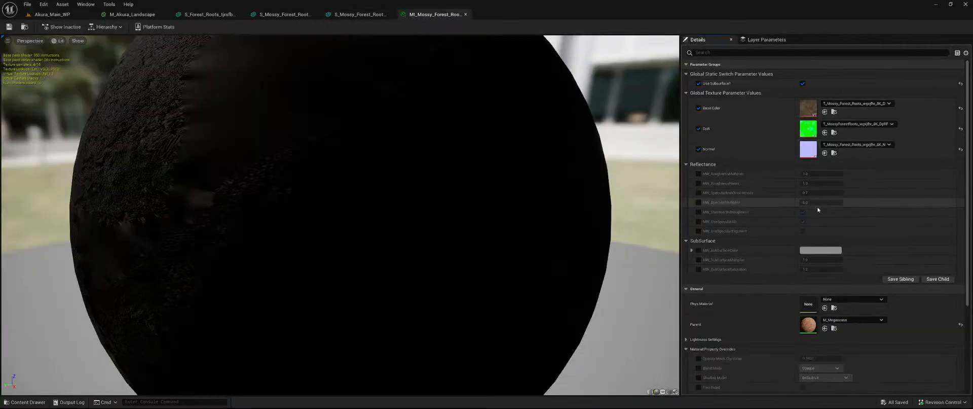
left_click(466, 15)
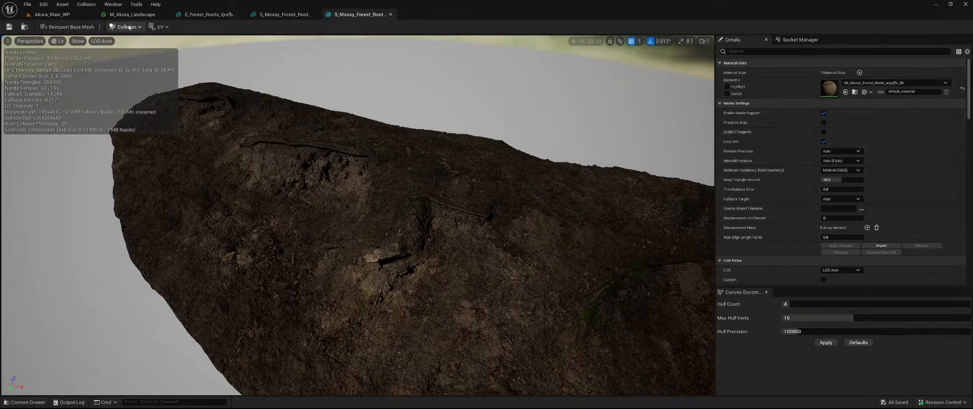
Display the mossy root mesh's simple collision, inspect its hulls from above, and close the mesh
left_click(72, 41)
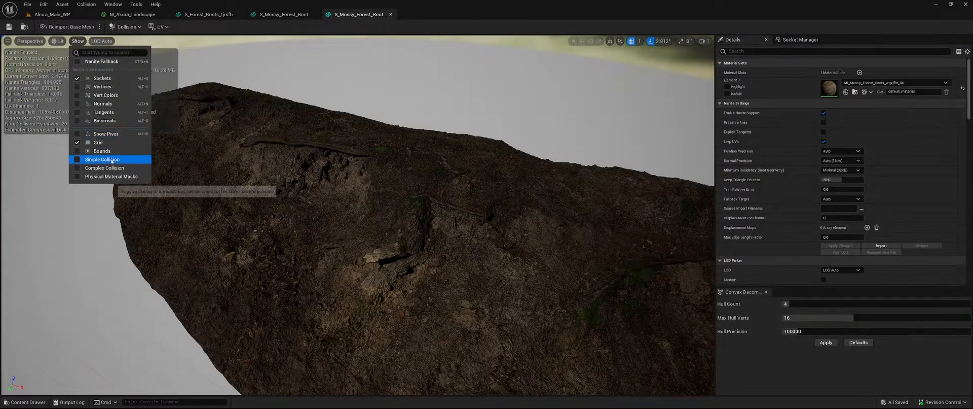
left_click(104, 154)
right_click_drag(355, 218, 312, 102)
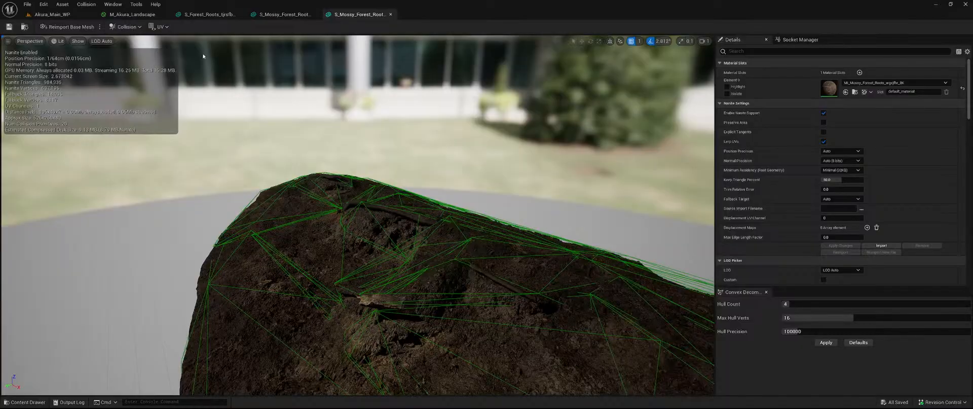
left_click(392, 14)
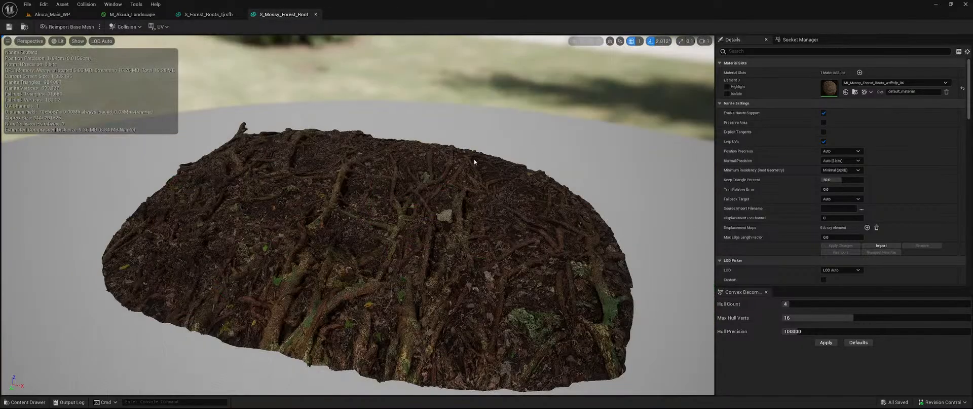
Look over the wdfhdjr roots mesh again, then open S_Mossy_Forest_Roots_wgxjfiaaw_high_Var1 and inspect its shape
right_click_drag(524, 173, 425, 121)
key("s")
key("ctrl+space")
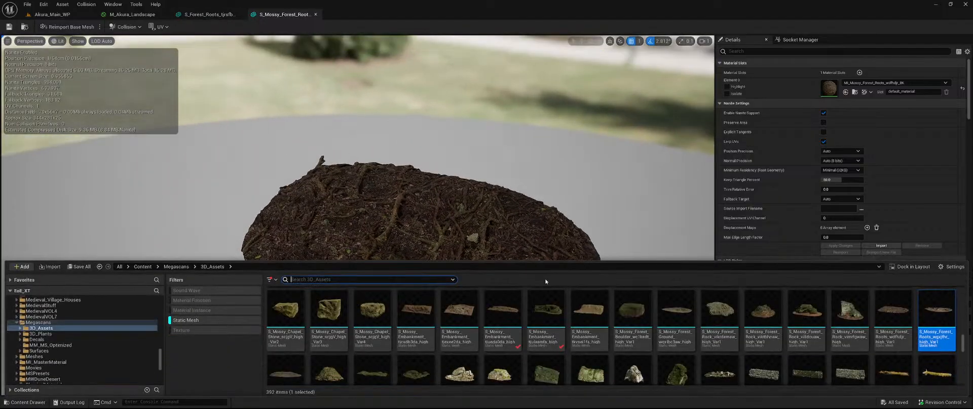
scroll(292, 345, "down", 1)
double_click(292, 345)
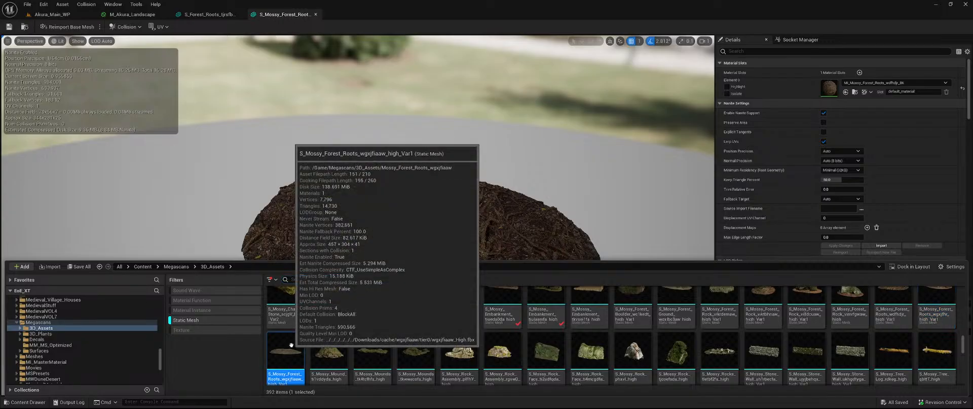
scroll(455, 239, "down", 3)
key("w")
right_click_drag(456, 240, 371, 48)
key("a")
key("s")
key("d")
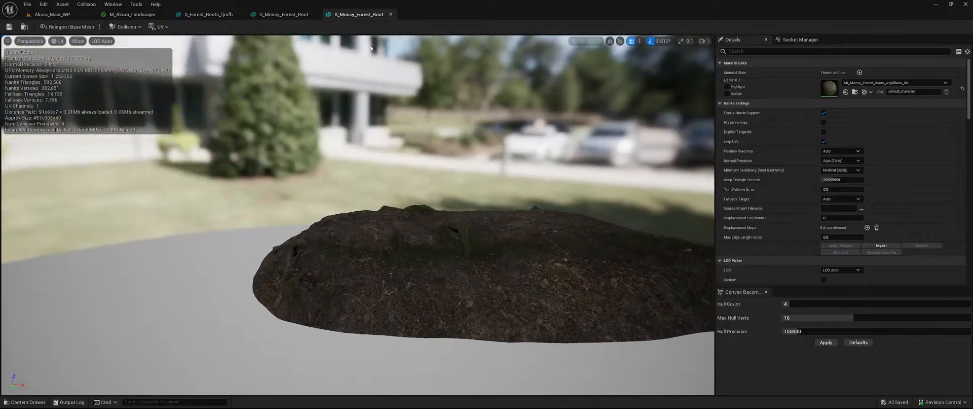
Close the three open root mesh editors
left_click(391, 15)
left_click(315, 15)
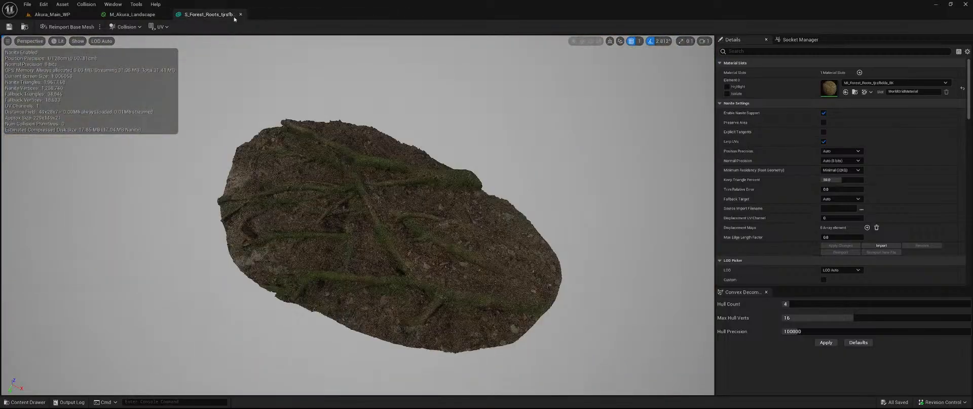
left_click(241, 15)
Add the S_Mossy_Forest_Roots_wdfhdjr_high_Var1 mesh to the foliage palette with its default foliage type name, cancelling the duplicate type for S_Forest_Roots_tjrsfbdda_high
key("ctrl+space")
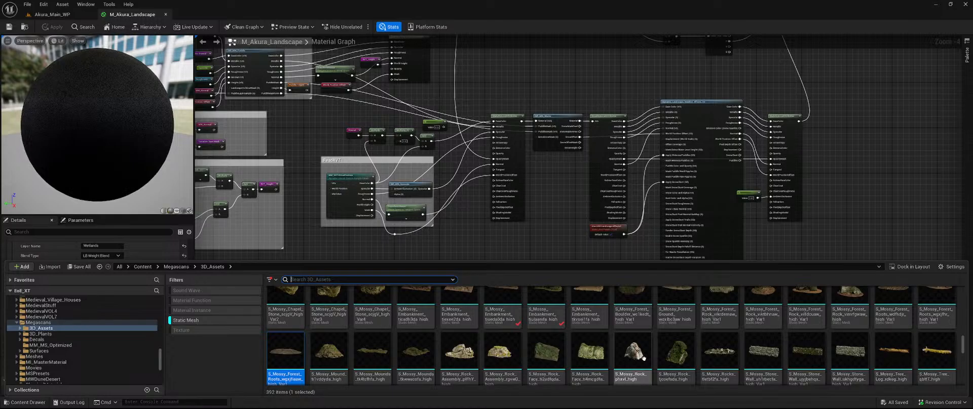
scroll(644, 358, "up", 5)
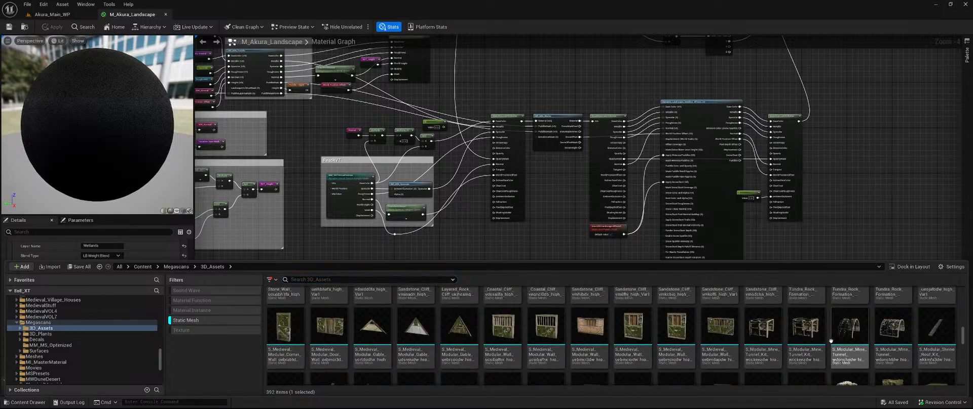
scroll(689, 339, "down", 5)
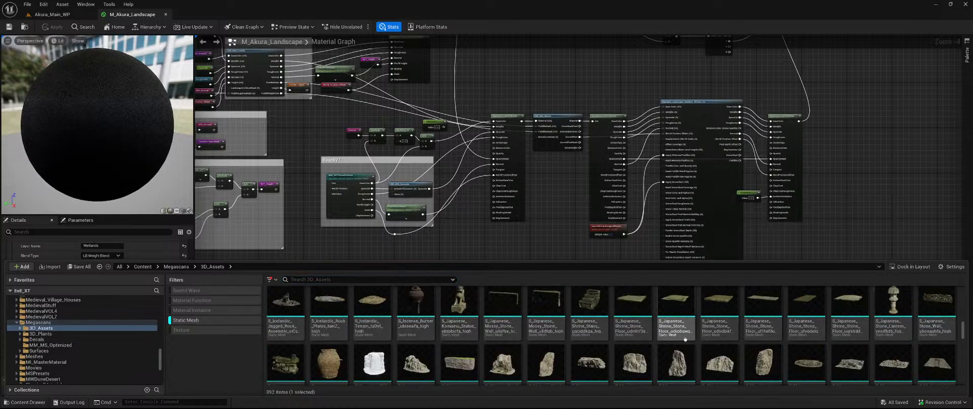
scroll(710, 335, "down", 5)
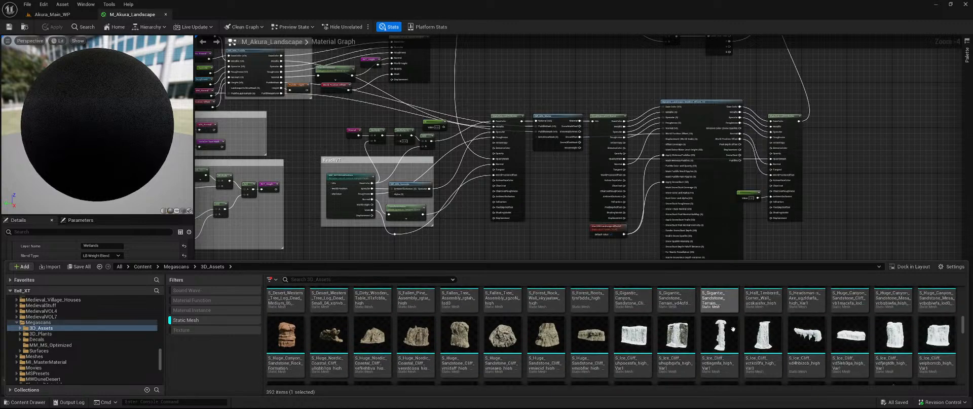
scroll(733, 328, "up", 1)
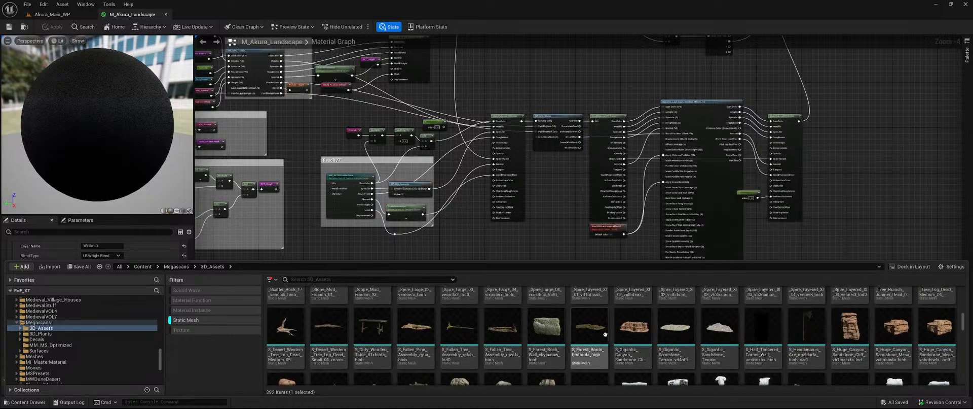
left_click(605, 334, "ctrl")
left_click(45, 17)
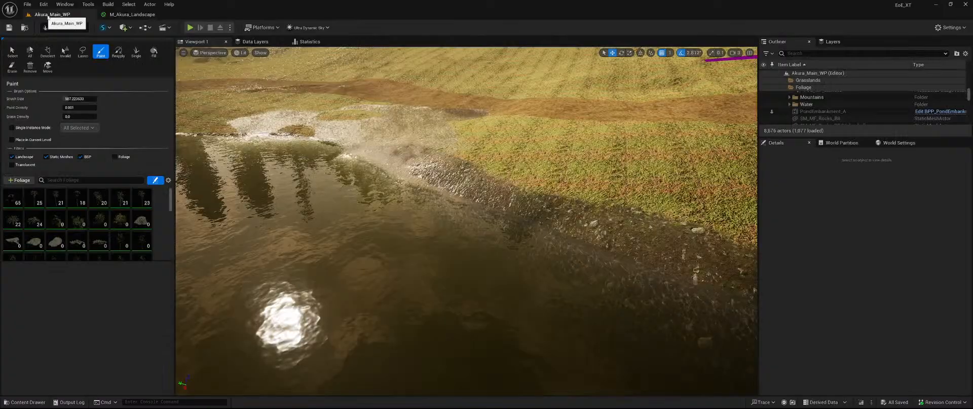
key("ctrl+space")
left_click_drag(602, 330, 156, 215)
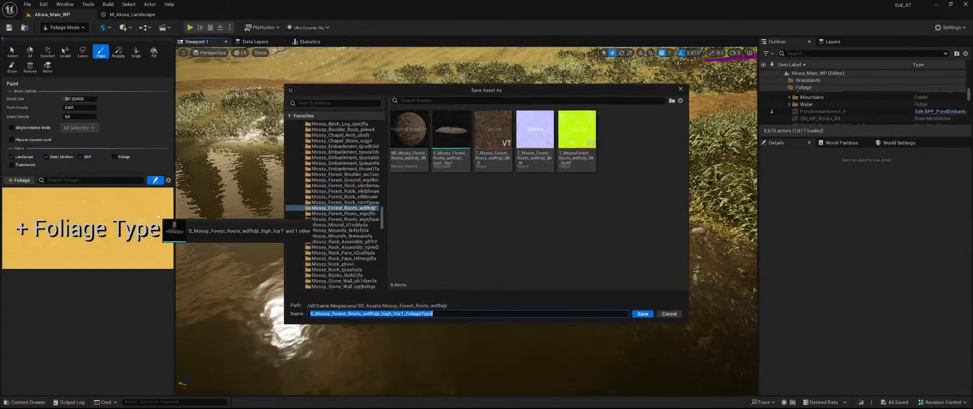
left_click(637, 314)
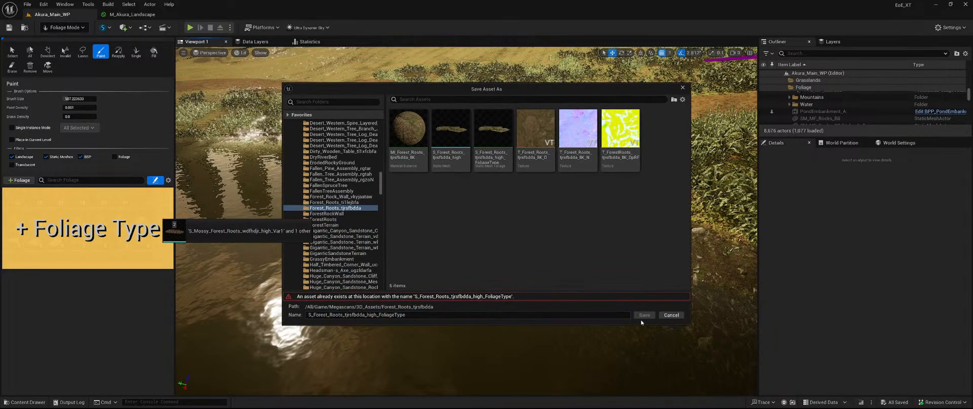
left_click(671, 315)
Remove the static mesh filter and open the Forest_Roots_tjrsfbdda folder under Megascans/3D_Assets
key("ctrl+space")
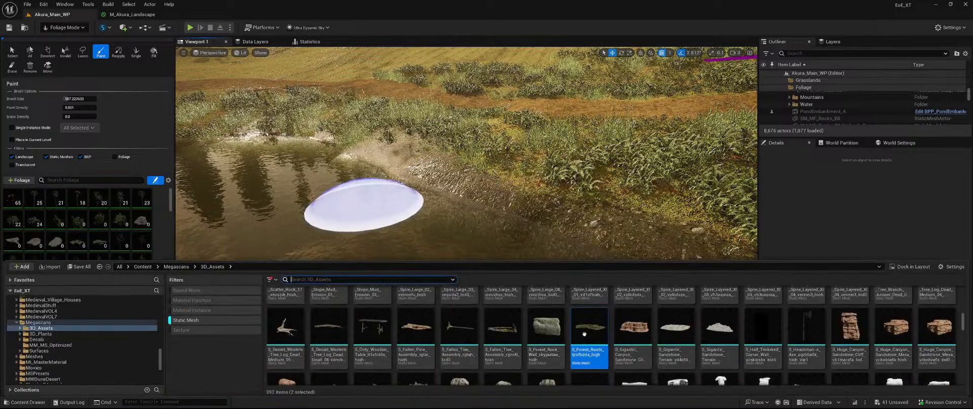
left_click(217, 320)
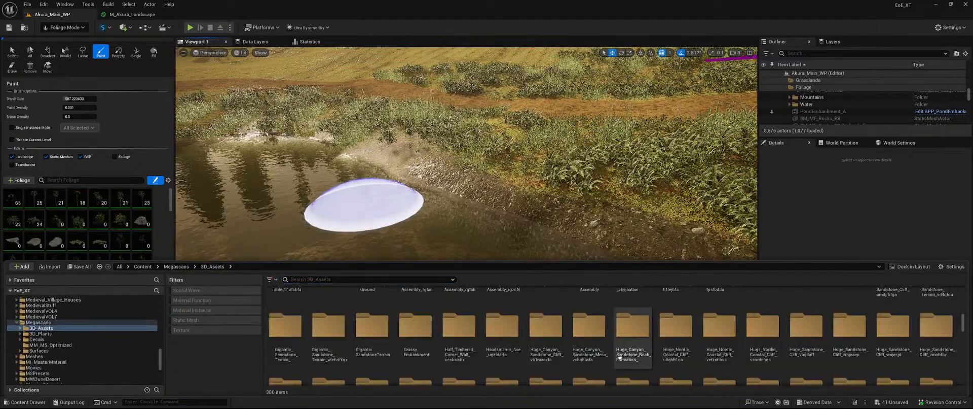
scroll(123, 324, "down", 1)
scroll(700, 343, "up", 1)
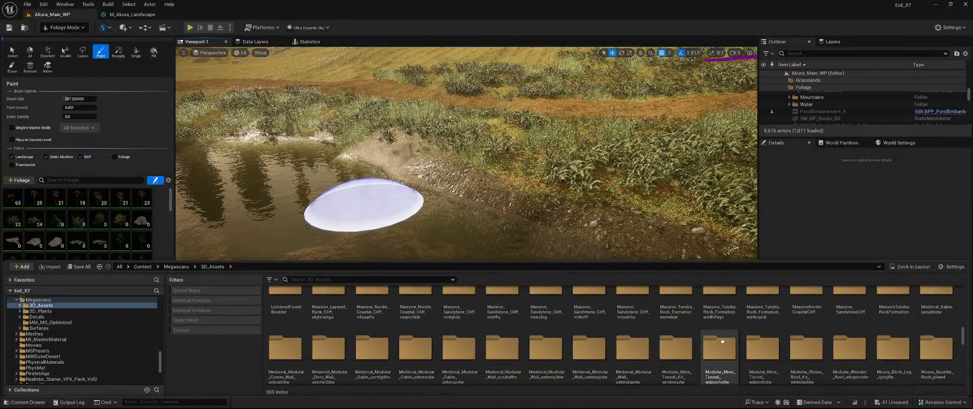
scroll(874, 340, "up", 5)
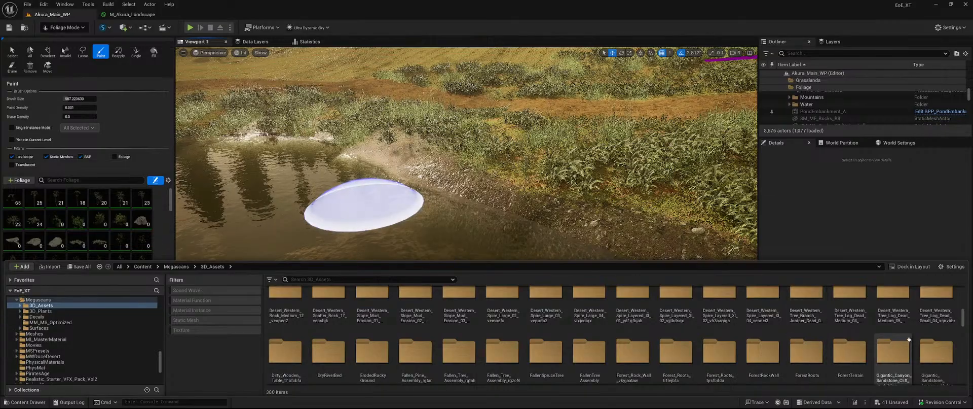
double_click(805, 355)
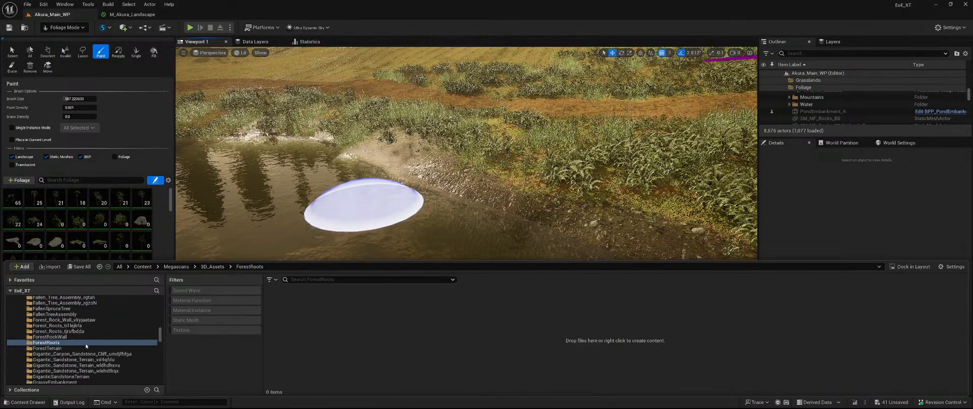
left_click(73, 326)
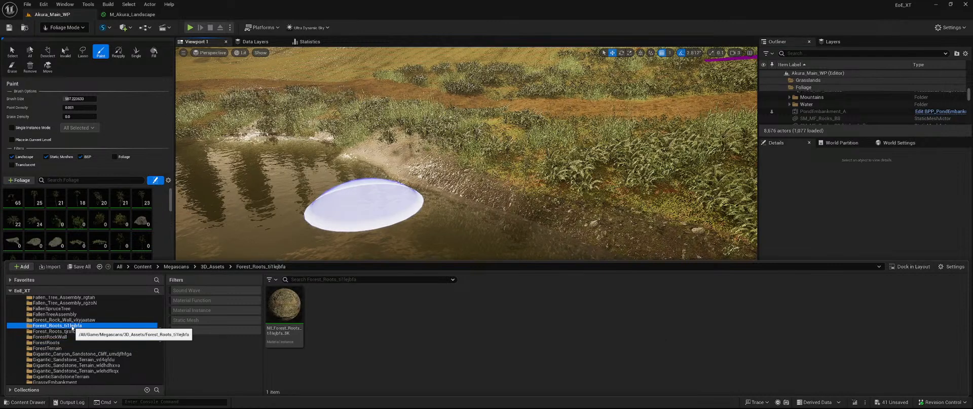
left_click(72, 331)
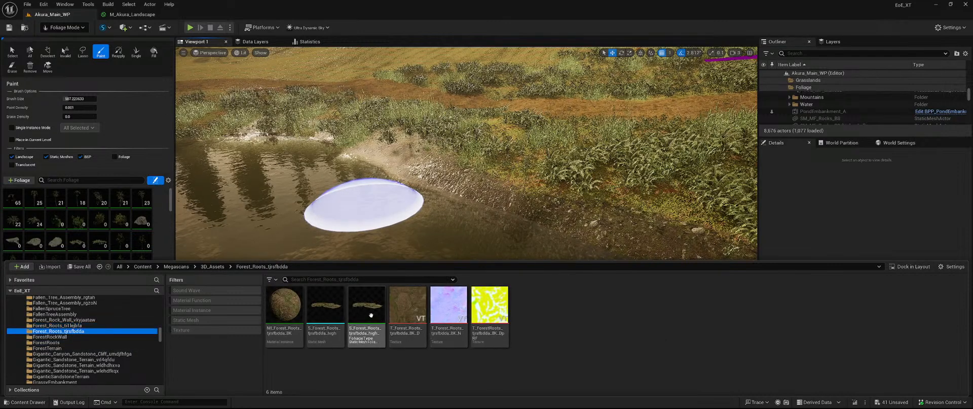
Add the existing S_Forest_Roots_tjrsfbdda_high_FoliageType to the foliage palette and look through the palette for the root entries
left_click_drag(371, 314, 155, 235)
left_click(20, 401)
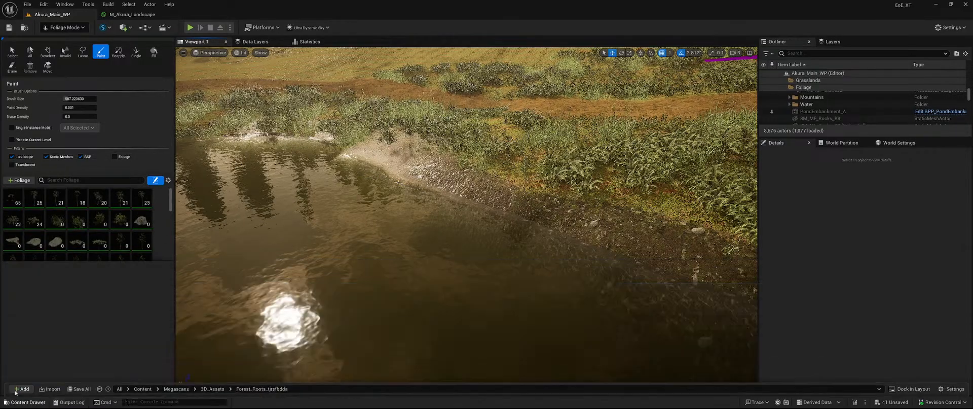
scroll(89, 213, "down", 7)
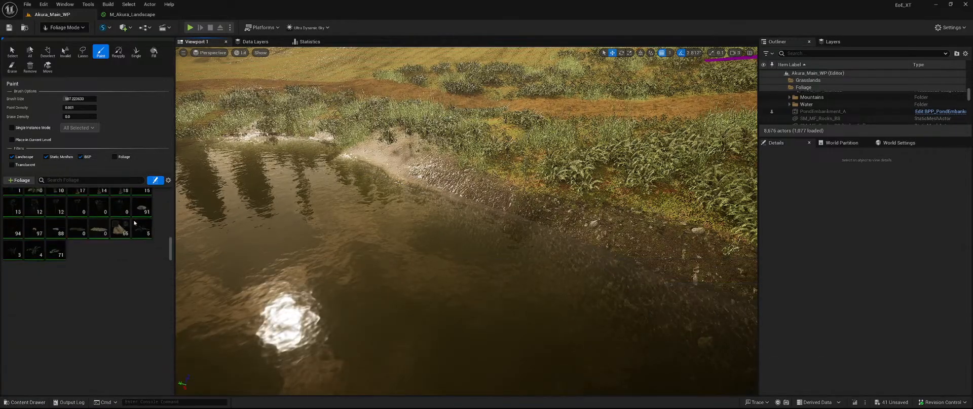
scroll(51, 223, "down", 1)
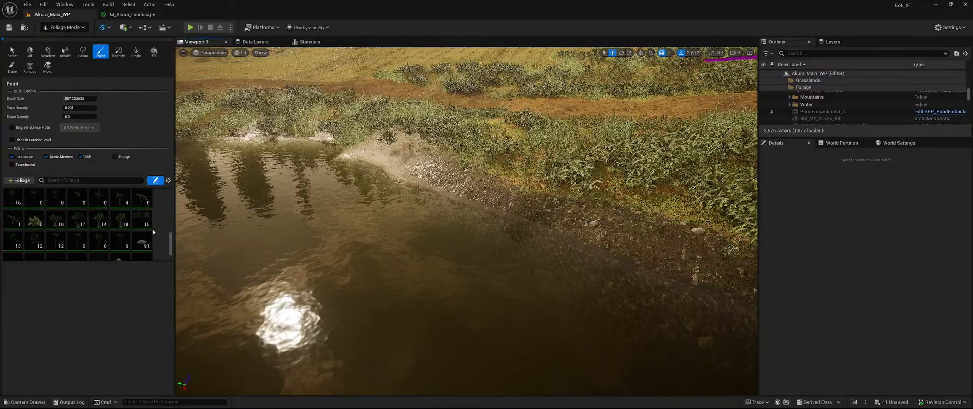
Select both forest root foliage types in the palette and set density to 0.1, radius to 120 and maximum X scale to 1.2
scroll(61, 228, "down", 2)
left_click(79, 232)
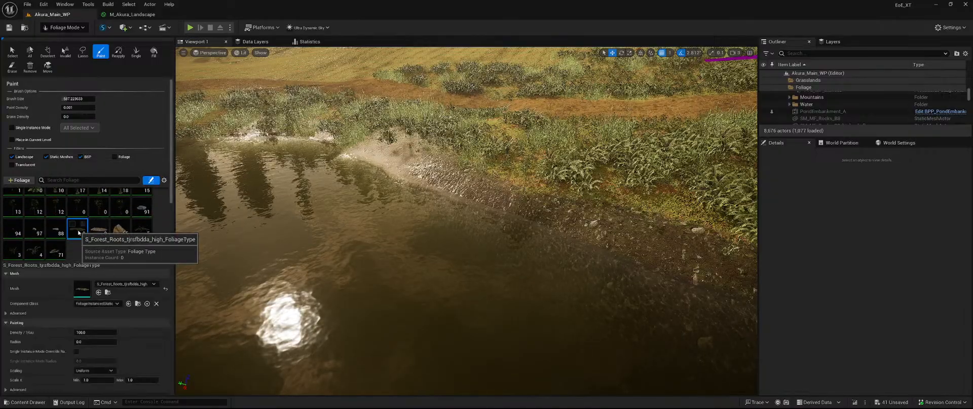
left_click(99, 229, "ctrl")
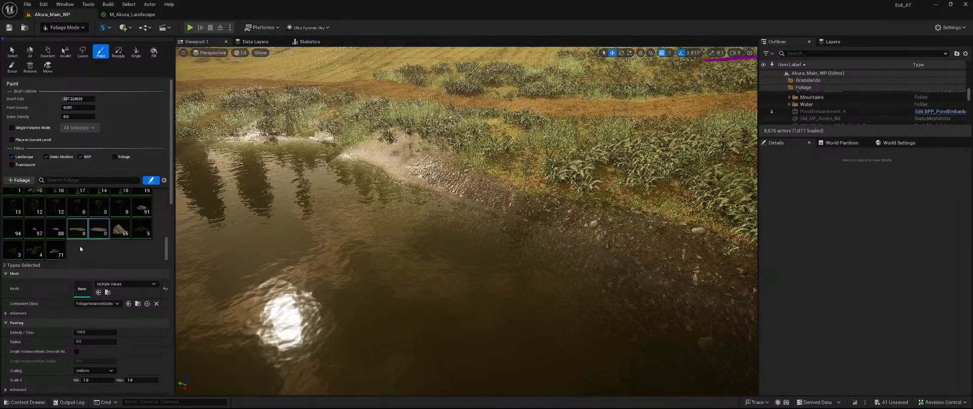
scroll(111, 247, "down", 2)
left_click(97, 242)
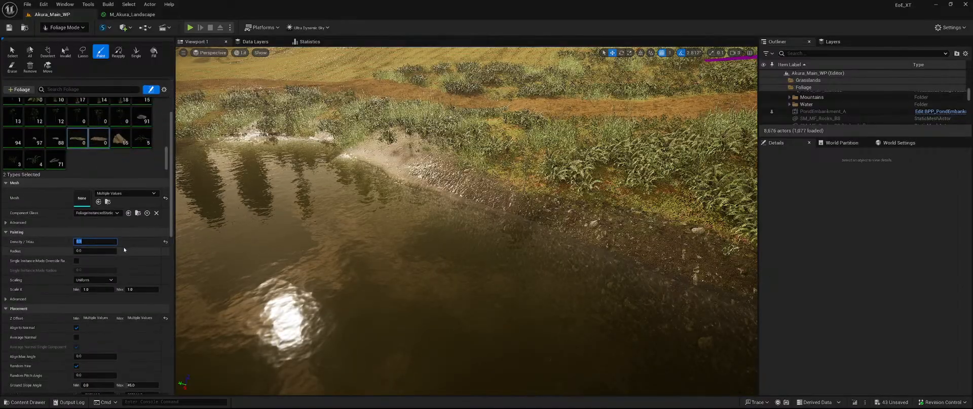
left_click(103, 251)
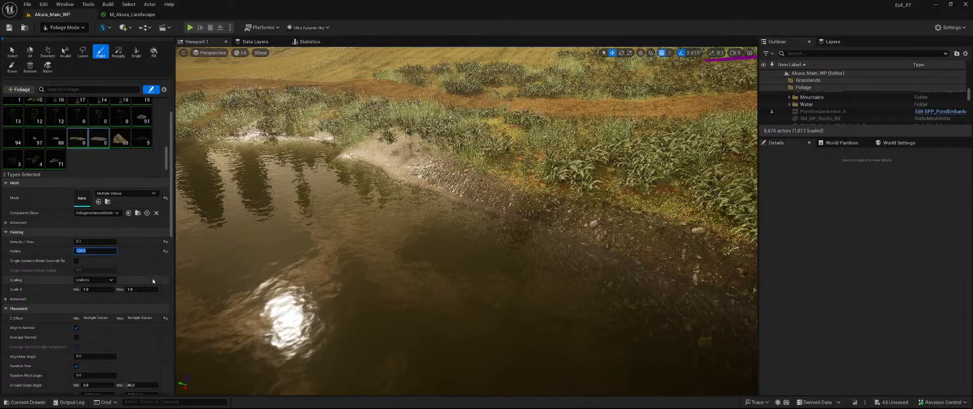
left_click(142, 289)
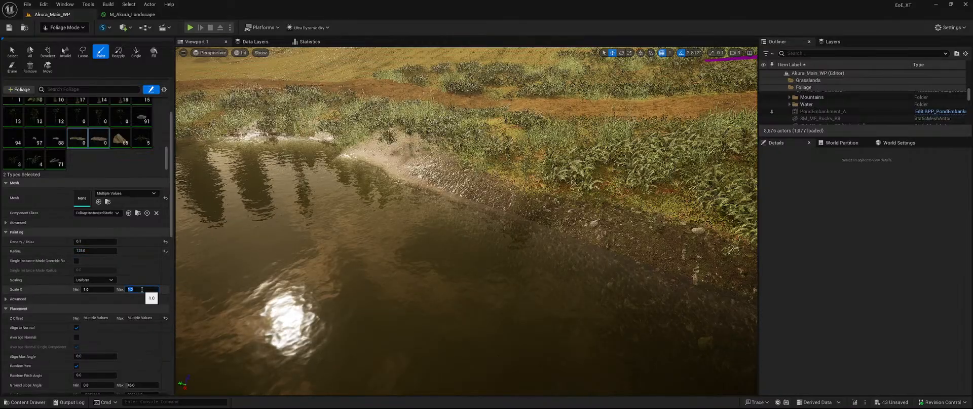
type("1")
key("Return")
Set the maximum ground slope angle of both root foliage types to 20
scroll(142, 281, "down", 3)
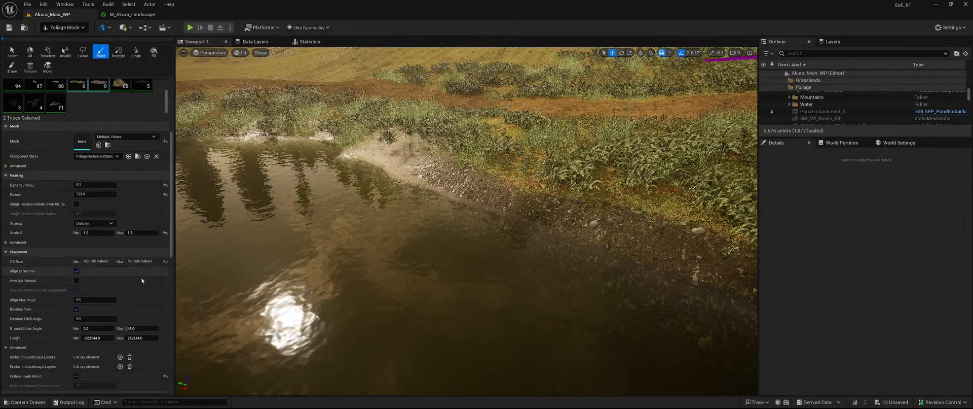
left_click(115, 299)
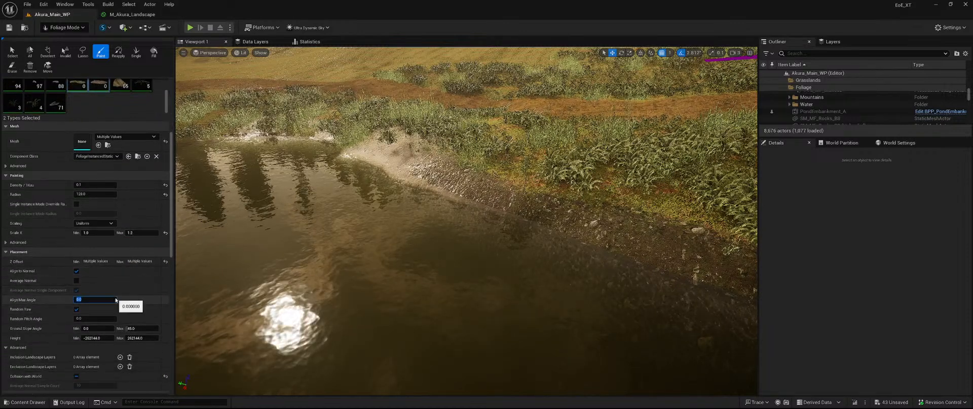
key("Return")
scroll(141, 294, "down", 2)
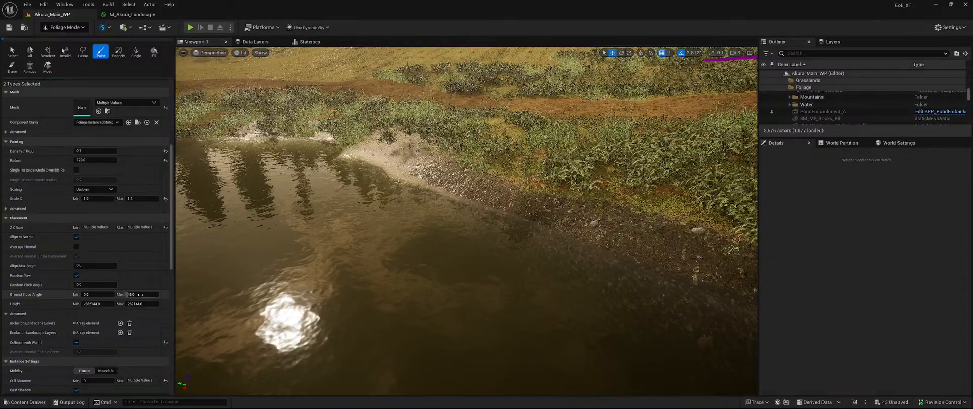
left_click(140, 294)
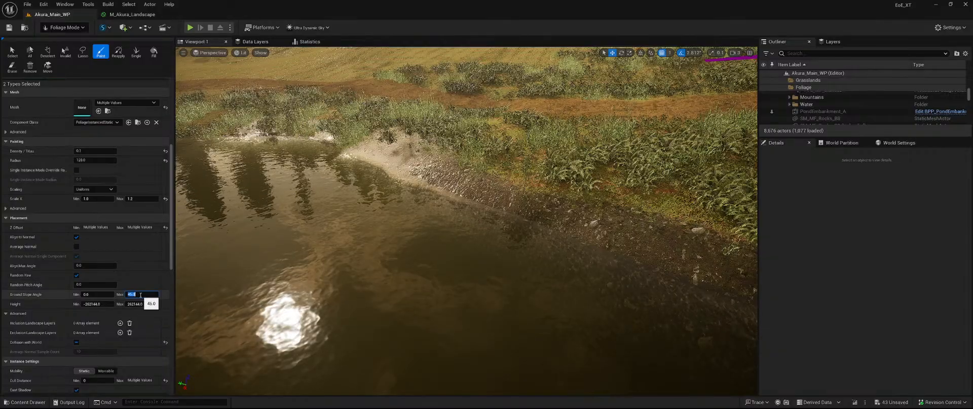
type("20")
key("Return")
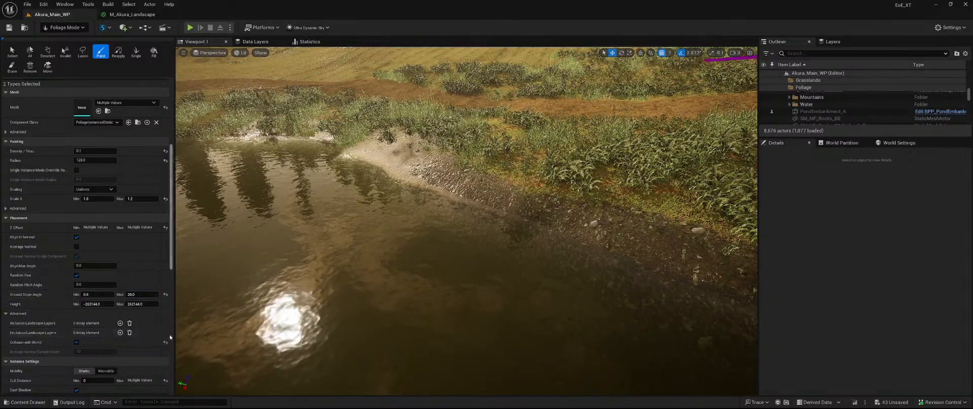
Reset the cull distance of both root foliage types and set its maximum to 20000
scroll(170, 336, "down", 4)
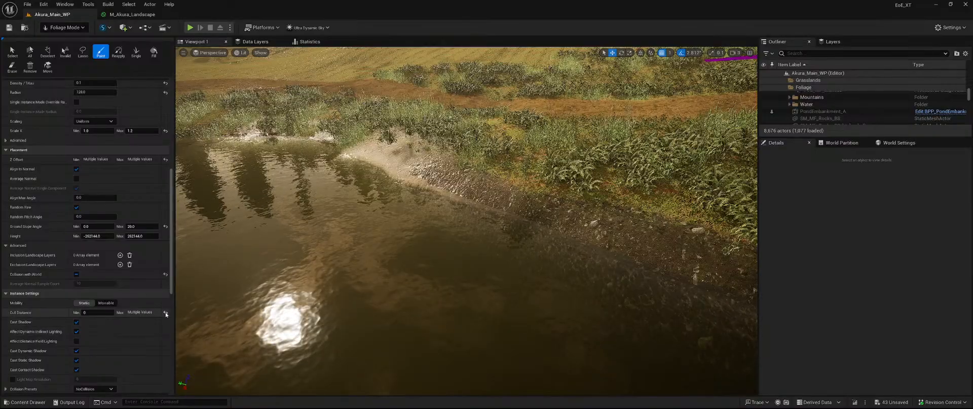
left_click(166, 313)
left_click(143, 312)
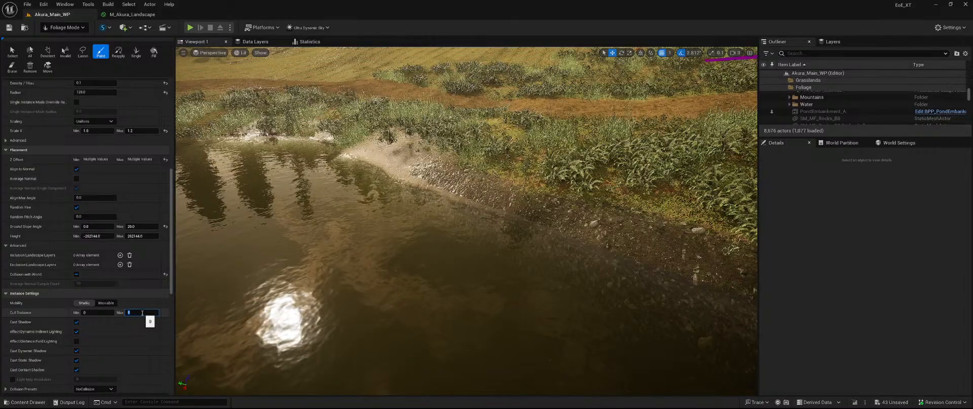
type("20000")
key("Return")
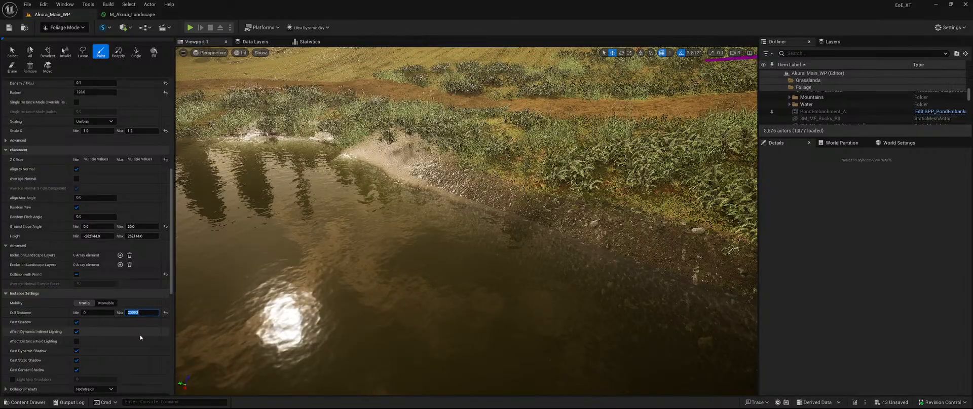
Disable dynamic and static shadow casting for both root types, keeping the NoCollision preset
scroll(136, 322, "down", 3)
scroll(135, 322, "down", 2)
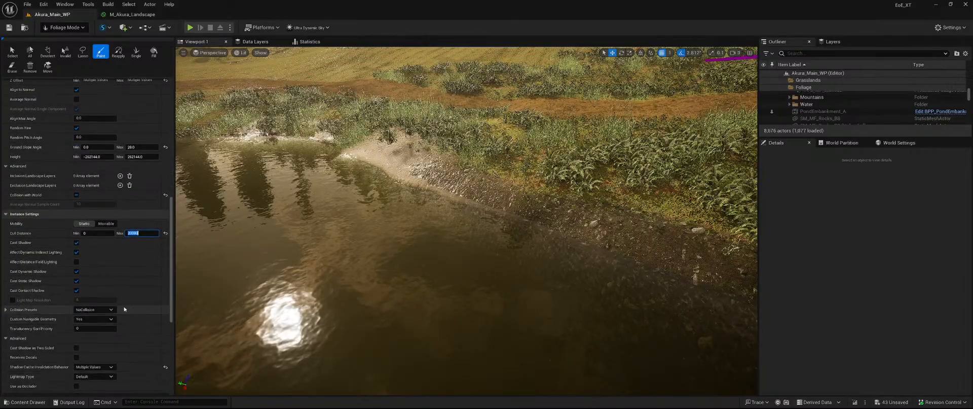
left_click(76, 271)
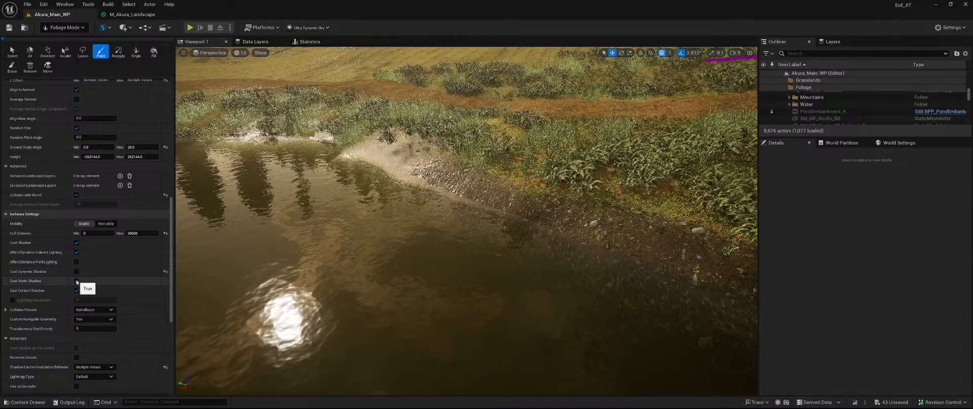
left_click(76, 281)
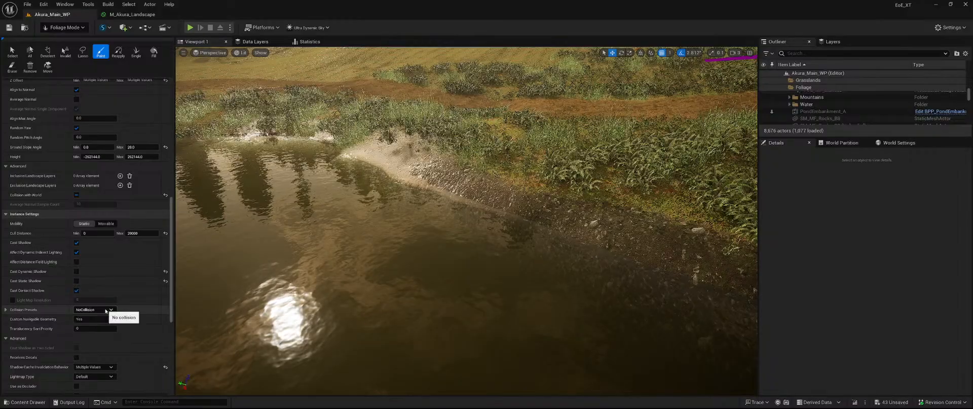
left_click(106, 309)
left_click(106, 309)
Set the roots' shadow cache invalidation behavior to Static, disable Evaluate World Position Offset and set its disable distance to 1
scroll(89, 263, "down", 4)
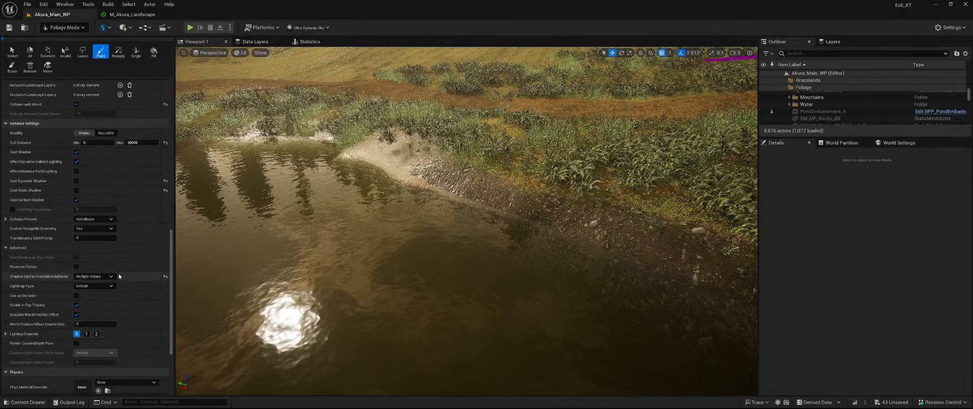
scroll(89, 264, "down", 1)
left_click(94, 252)
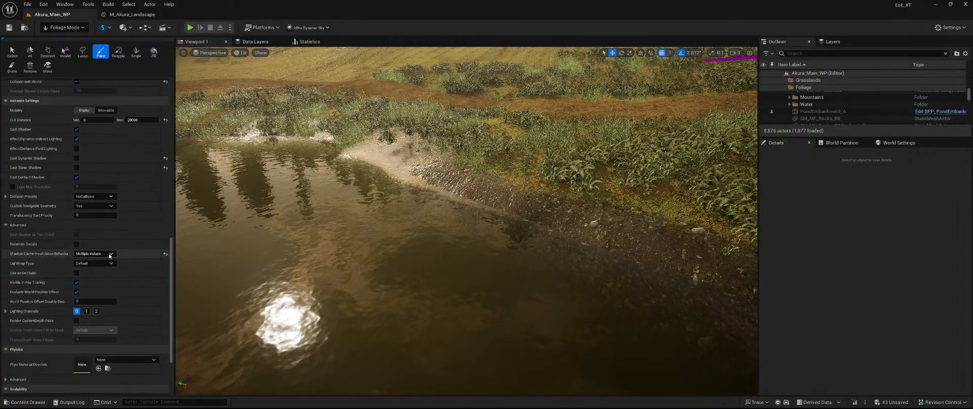
left_click(81, 279)
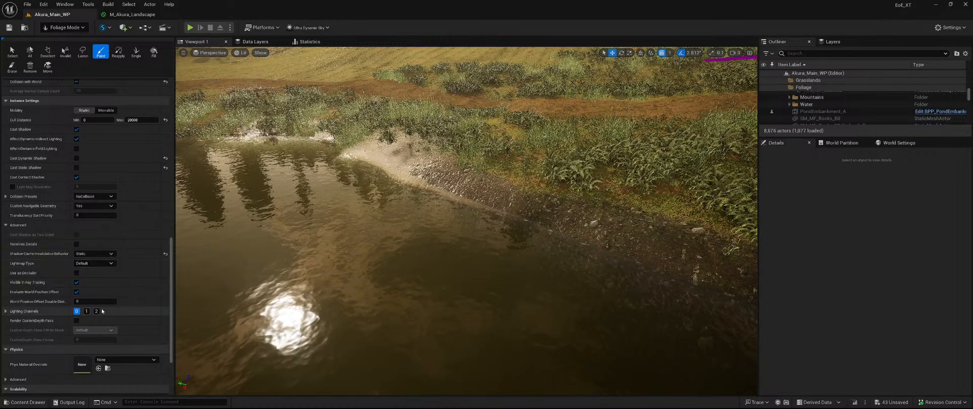
left_click(77, 292)
type("1")
key("Return")
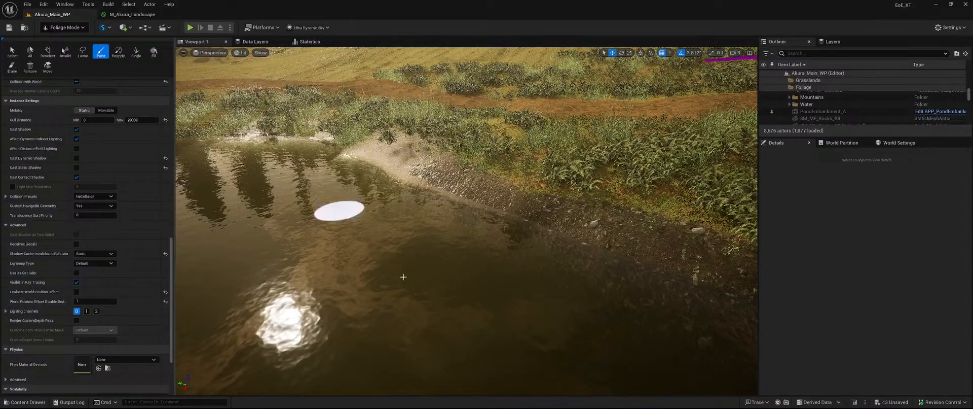
Save all unsaved assets and move from the pond to the dirt path
left_click(892, 401)
left_click(577, 282)
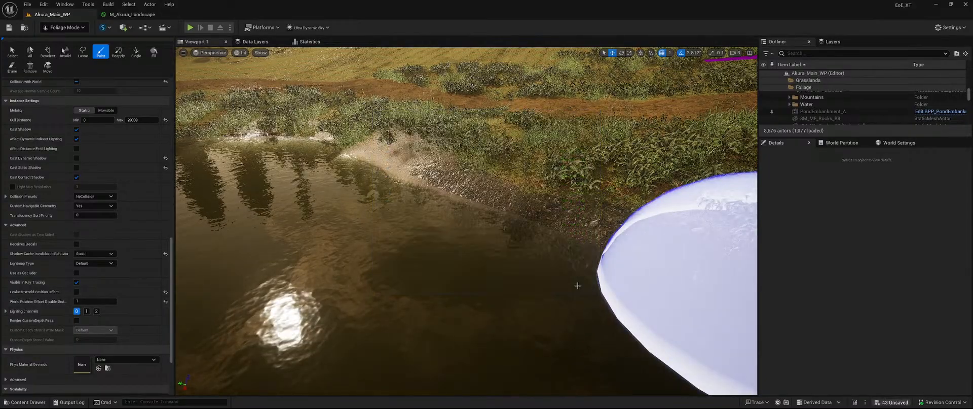
mouse_move(478, 221)
right_mouse_down()
mouse_move(449, 152)
mouse_move(445, 244)
right_mouse_up()
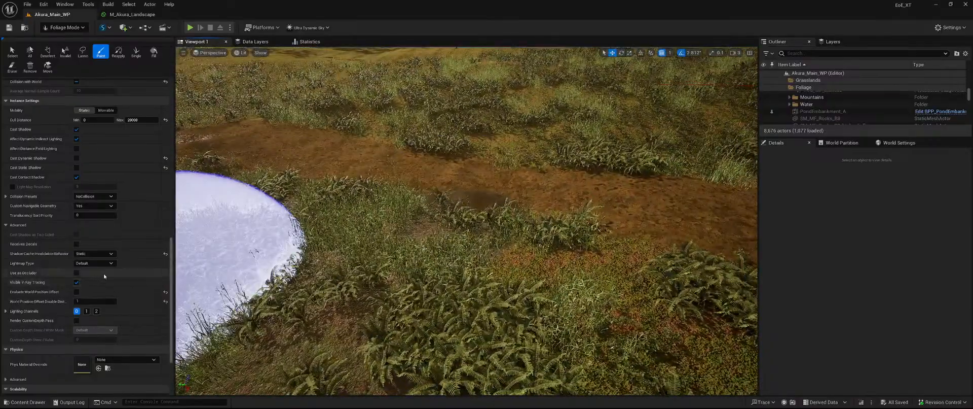
Reset the Z offset of both root types and set its minimum and maximum to -2
scroll(125, 283, "up", 3)
scroll(125, 283, "up", 6)
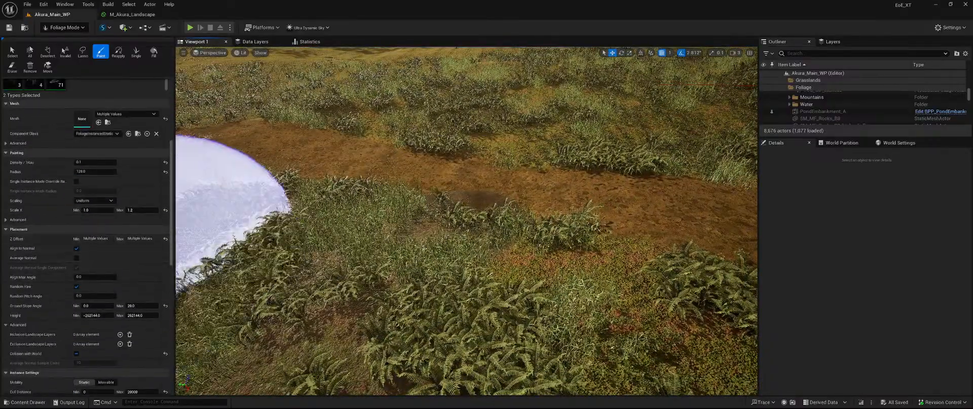
left_click(166, 239)
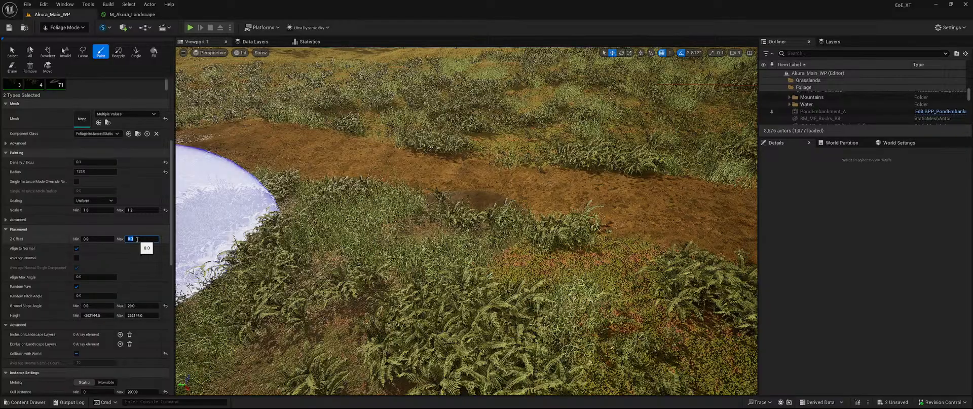
mouse_move(497, 216)
right_mouse_down()
mouse_move(497, 164)
mouse_move(509, 175)
mouse_move(515, 234)
right_mouse_up()
key("w")
key("s")
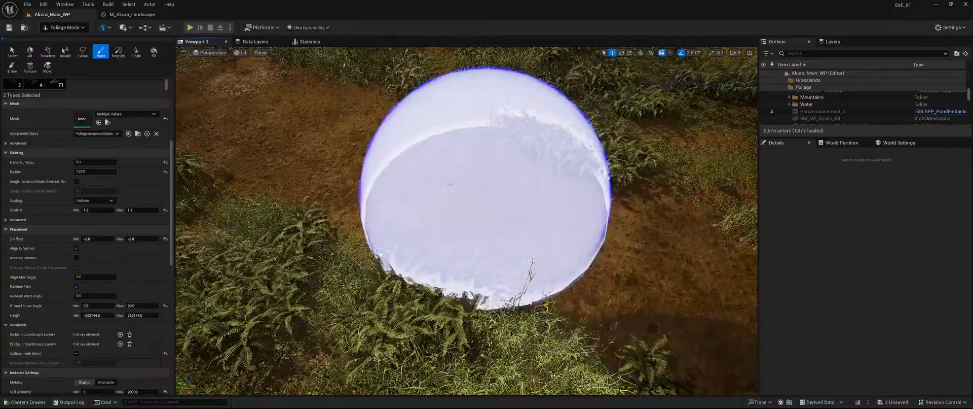
Set the paint density to 0.1 and paint root instances on the dirt path
scroll(87, 203, "up", 10)
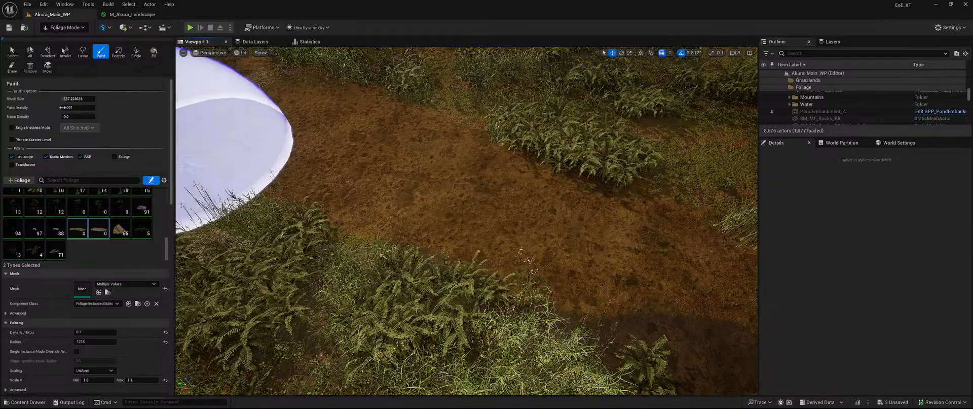
left_click(74, 107)
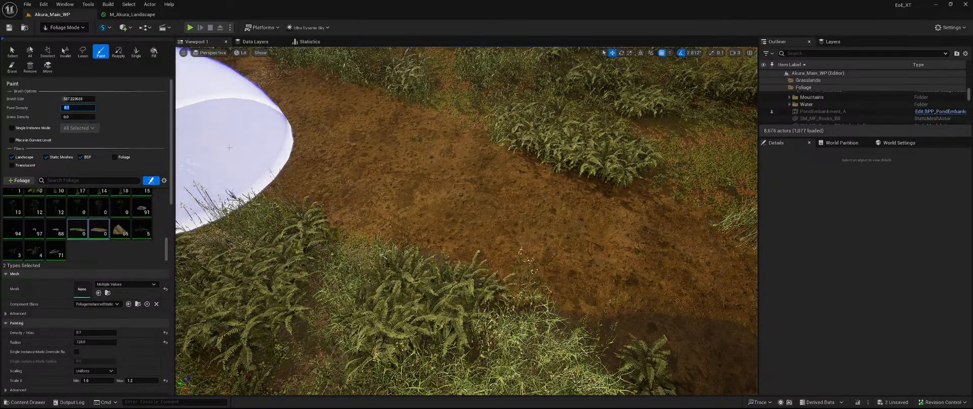
left_click(470, 155)
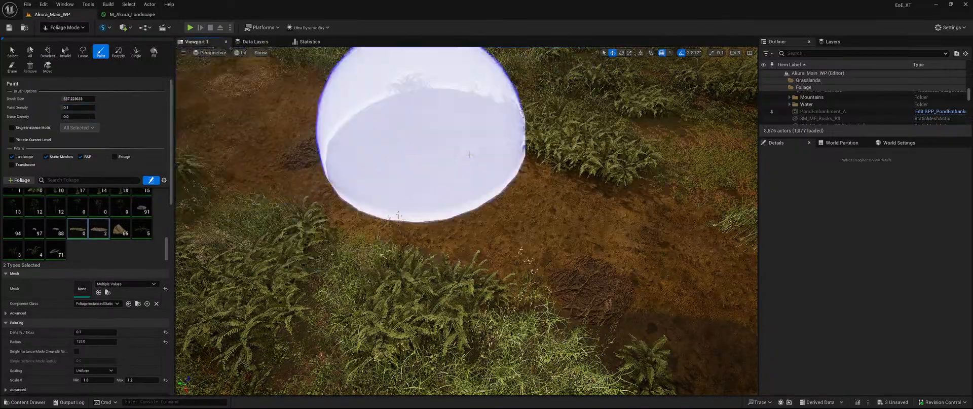
Inspect the painted roots up close and undo the foliage painting
mouse_move(518, 148)
right_mouse_down()
mouse_move(472, 105)
mouse_move(482, 167)
mouse_move(457, 185)
mouse_move(379, 116)
mouse_move(387, 152)
mouse_move(418, 175)
mouse_move(438, 160)
mouse_move(443, 188)
mouse_move(395, 177)
right_mouse_up()
key("w")
key("w")
key("s")
key("a")
key("ctrl+z")
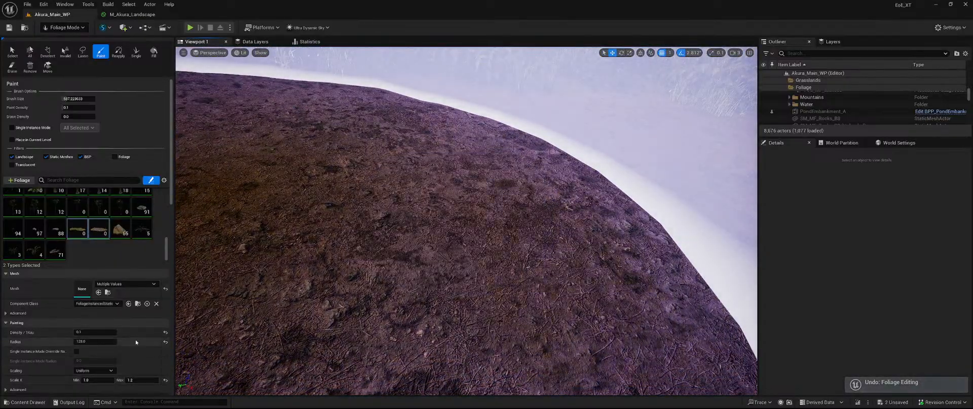
Set the roots' minimum and maximum Z offset to -3, repaint them on the dirt path and inspect how they sit
scroll(136, 339, "down", 6)
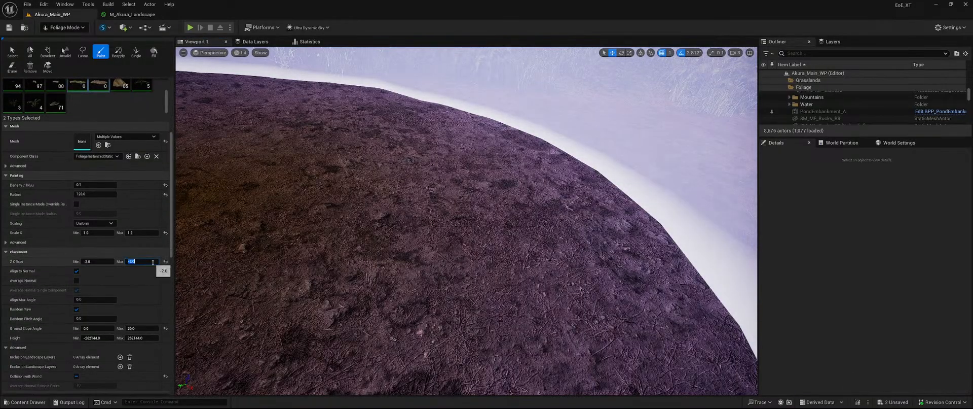
mouse_move(499, 162)
right_mouse_down()
mouse_move(507, 170)
mouse_move(517, 144)
right_mouse_up()
key("s")
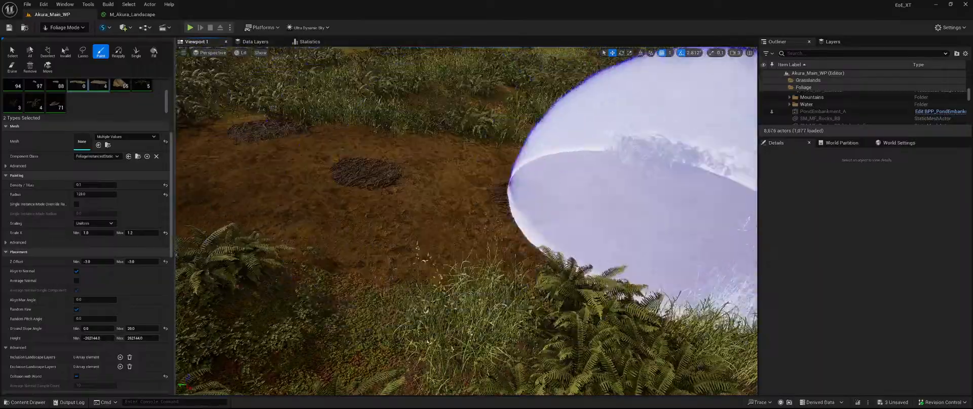
mouse_move(633, 177)
right_mouse_down()
mouse_move(636, 152)
mouse_move(636, 198)
mouse_move(715, 202)
mouse_move(562, 202)
mouse_move(573, 198)
right_mouse_up()
key("s")
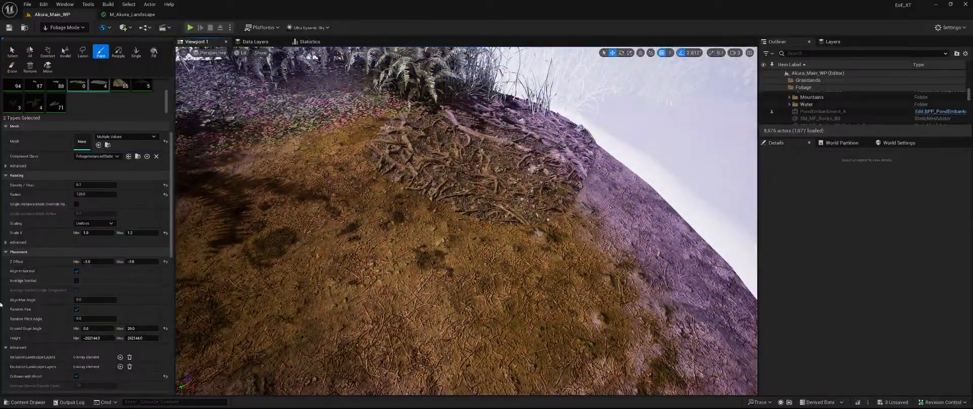
Select only S_Forest_Roots_tjrsfbdda_high_FoliageType in the foliage palette for painting
scroll(21, 306, "up", 3)
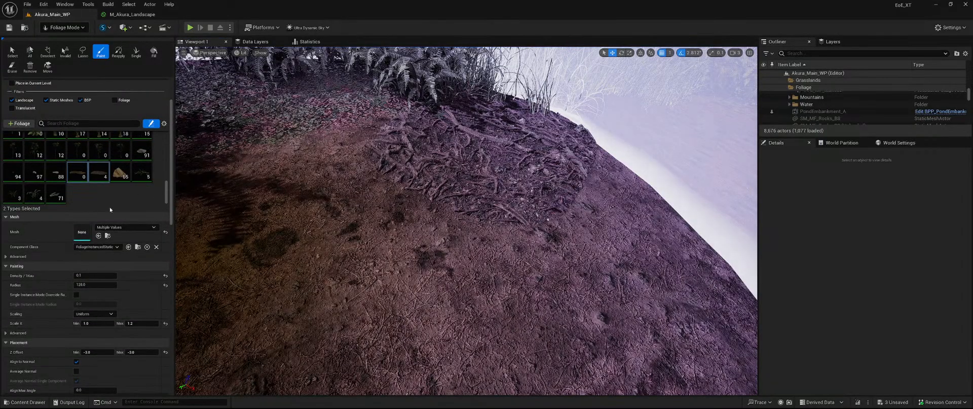
left_click(71, 168)
left_click(72, 177)
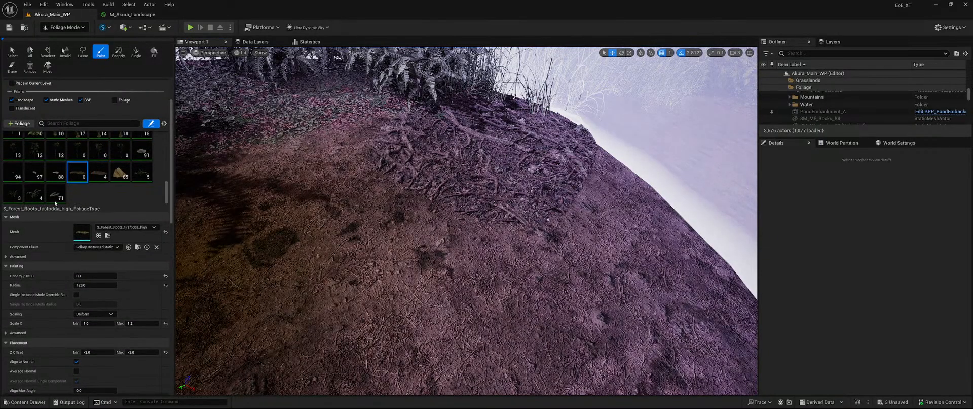
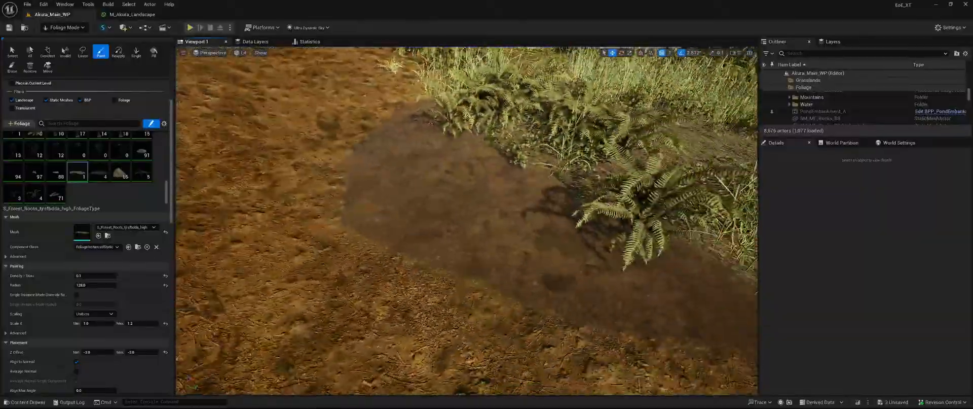
Inspect the painted root on the dirt path and undo its painting
right_click_drag(467, 221, 598, 238)
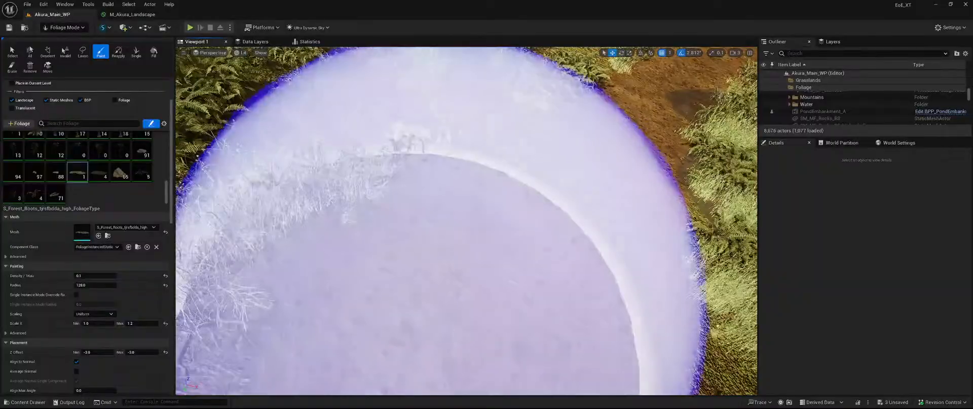
key("ctrl+z")
scroll(394, 207, "down", 2)
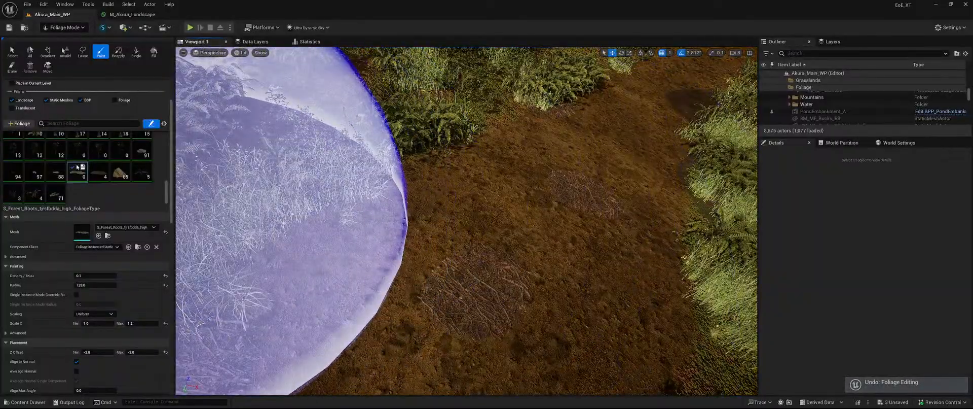
Activate Erase and select both the S_Forest_Roots and S_Mossy_Forest_Roots types in the foliage palette
left_click(99, 172, "shift")
left_click(97, 177)
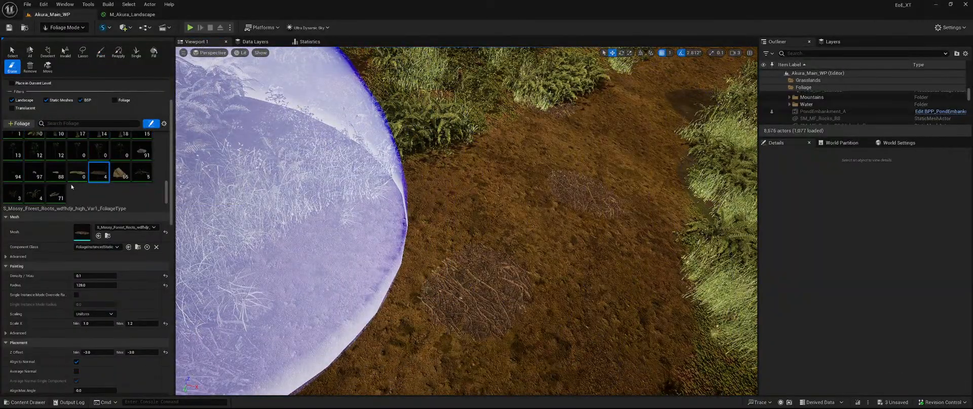
left_click(79, 173, "ctrl")
left_click(94, 167)
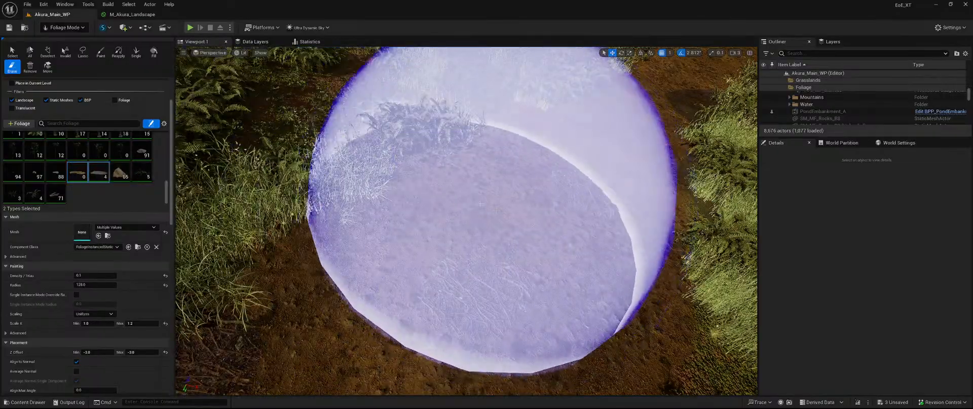
Clear the remaining test roots from the dirt path
key("s")
mouse_move(482, 195)
right_mouse_down()
mouse_move(426, 223)
mouse_move(438, 194)
mouse_move(388, 167)
mouse_move(385, 152)
mouse_move(382, 183)
right_mouse_up()
key("ctrl+z")
scroll(48, 335, "down", 6)
scroll(52, 320, "up", 9)
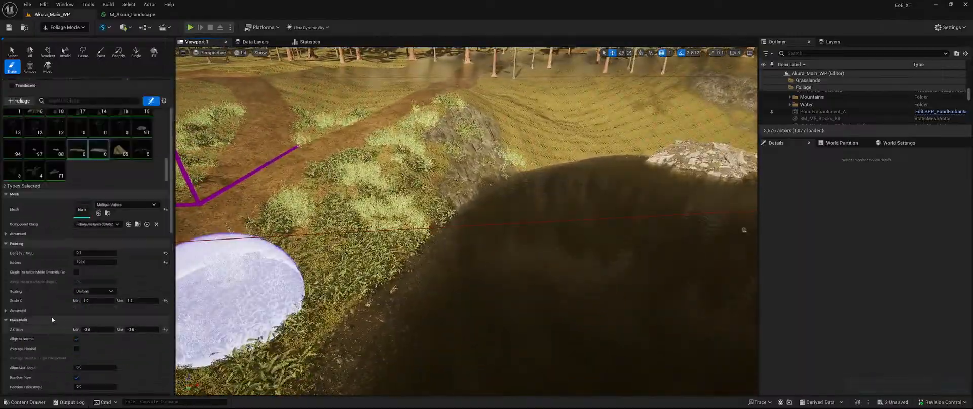
Erase the root patch beside the ferns on the pond bank
mouse_move(324, 238)
right_mouse_down()
mouse_move(355, 195)
mouse_move(340, 228)
mouse_move(284, 223)
mouse_move(350, 213)
right_mouse_up()
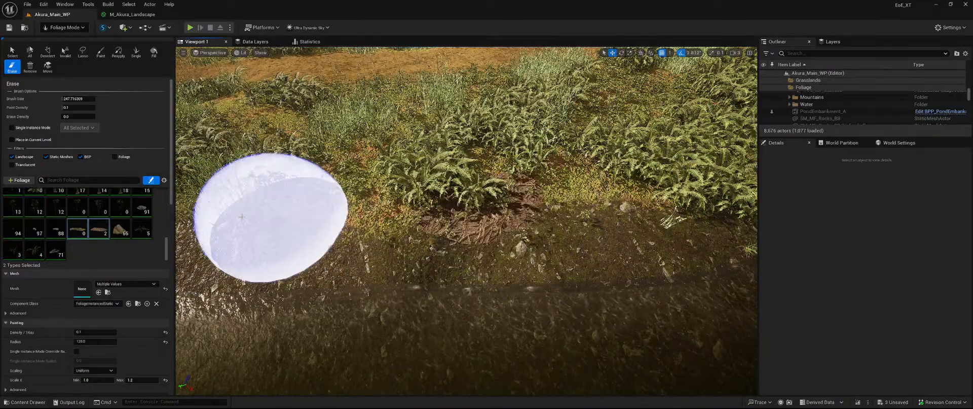
mouse_move(242, 217)
right_mouse_down()
mouse_move(203, 212)
mouse_move(264, 170)
mouse_move(274, 228)
mouse_move(314, 235)
mouse_move(258, 228)
mouse_move(318, 214)
mouse_move(309, 200)
mouse_move(285, 225)
right_mouse_up()
key("w")
key("s")
left_click_drag(413, 213, 433, 221)
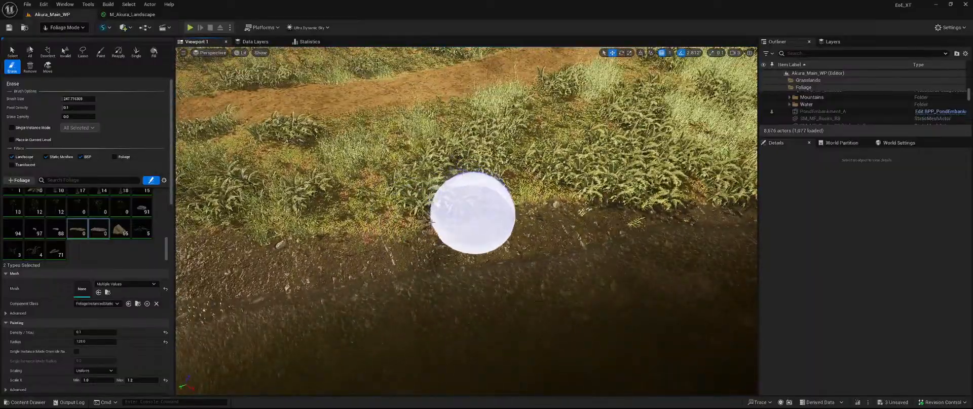
Paint new root patches from both root types along the pond bank and inspect them up close
left_click(101, 51)
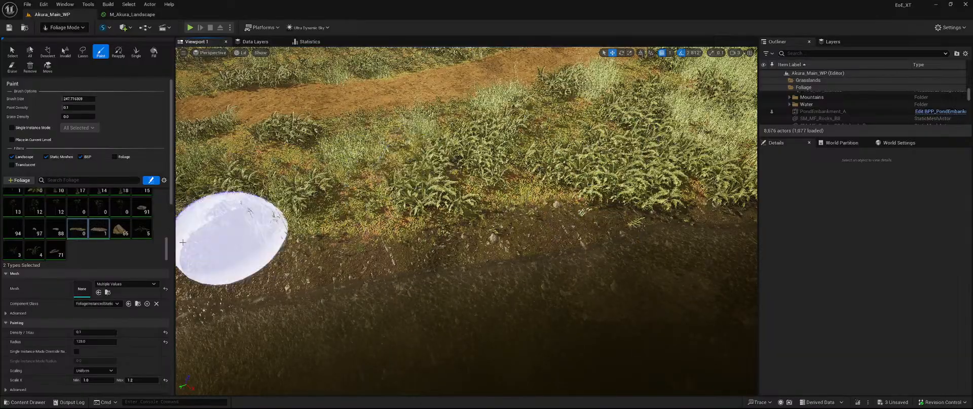
mouse_move(385, 166)
left_mouse_down()
mouse_move(673, 185)
mouse_move(394, 151)
mouse_move(621, 129)
mouse_move(168, 248)
left_mouse_up()
key("w")
mouse_move(472, 189)
right_mouse_down()
mouse_move(527, 195)
mouse_move(497, 218)
mouse_move(476, 183)
mouse_move(532, 190)
mouse_move(517, 218)
mouse_move(482, 197)
mouse_move(436, 223)
mouse_move(456, 215)
right_mouse_up()
key("w")
key("s")
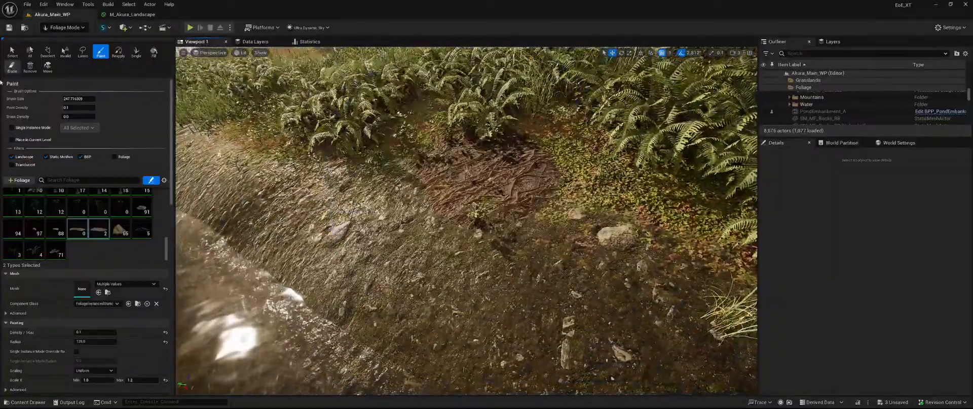
Select the root patch below the ferns and lower it slightly into the bank
left_click(12, 51)
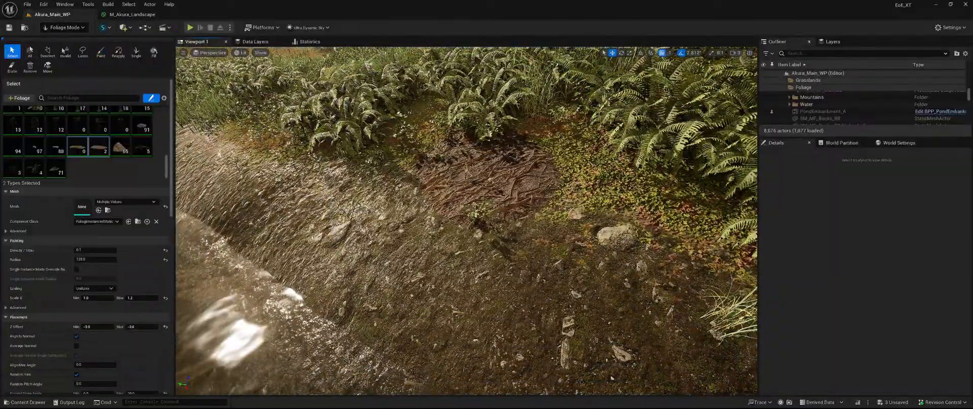
key("e")
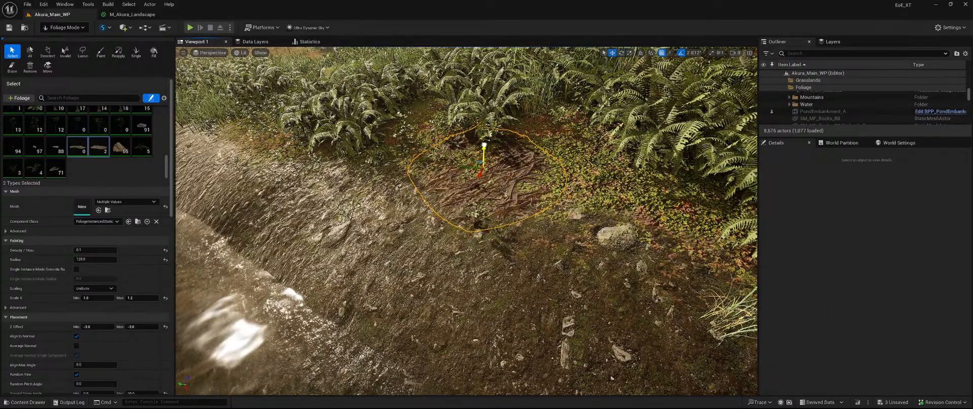
key("s")
mouse_move(475, 147)
right_mouse_down()
mouse_move(487, 148)
mouse_move(475, 147)
right_mouse_up()
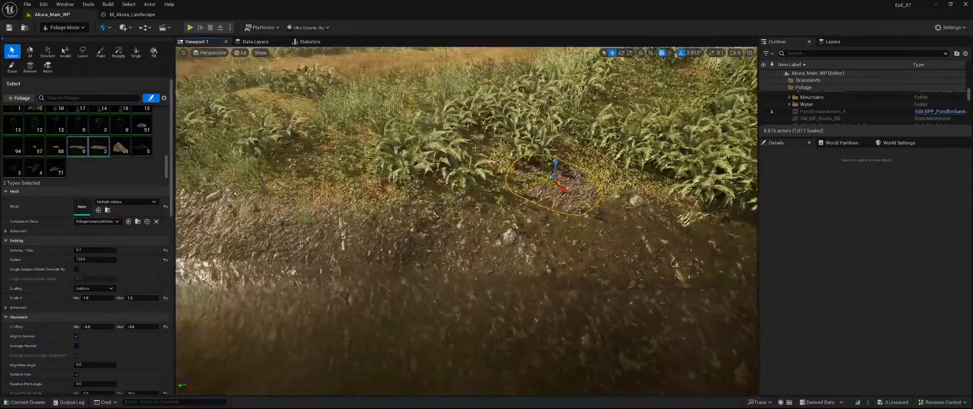
Paint another root patch farther along the waterline beside the reeds and inspect how it sits
left_click(101, 53)
key("s")
mouse_move(504, 183)
right_mouse_down()
mouse_move(461, 172)
mouse_move(437, 189)
right_mouse_up()
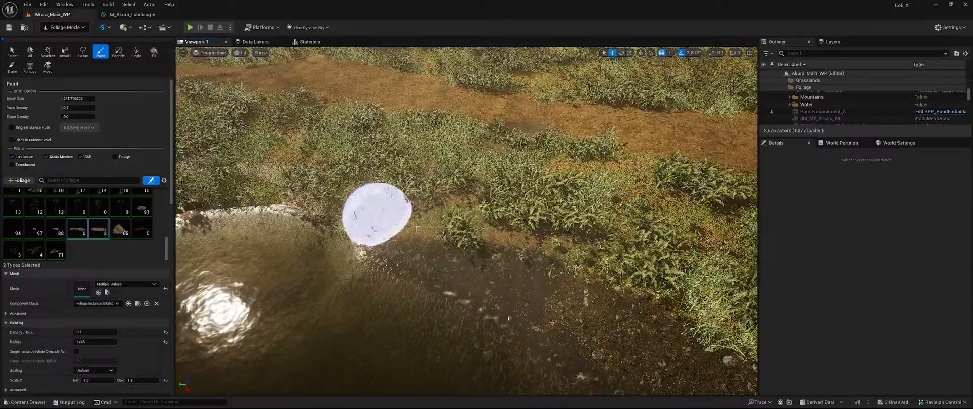
mouse_move(547, 235)
right_mouse_down()
mouse_move(583, 253)
mouse_move(624, 253)
right_mouse_up()
key("w")
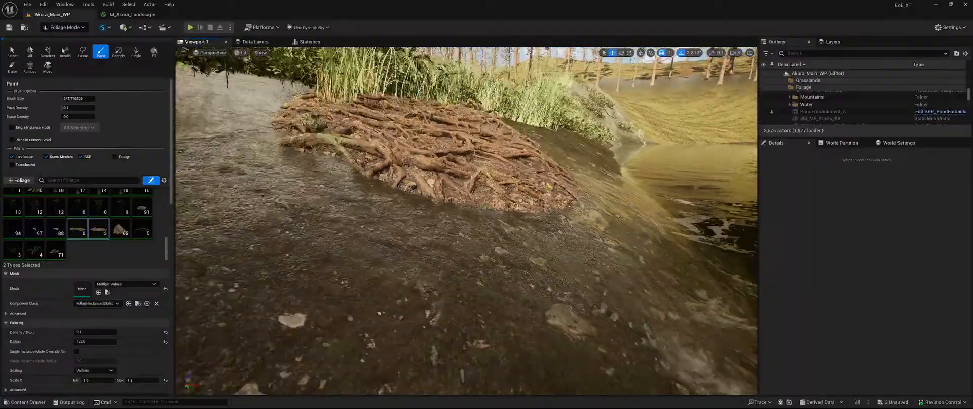
right_click_drag(456, 223, 444, 223)
key("s")
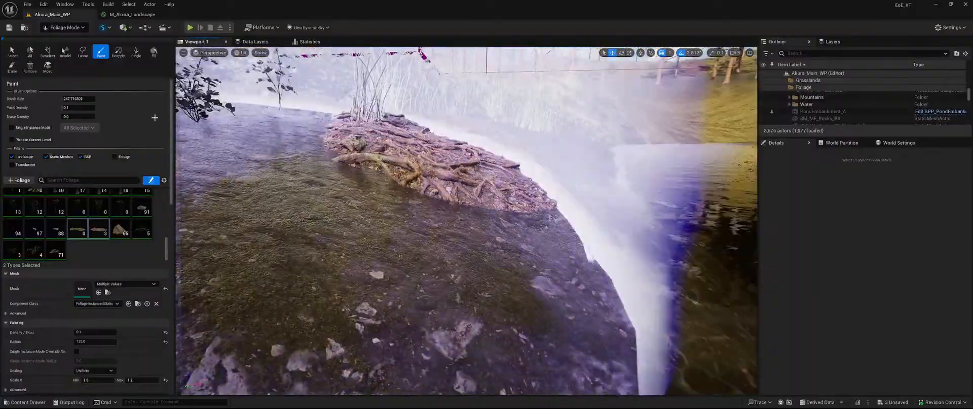
Select the root patch beside the reeds and sink it into the sloping bank
left_click(12, 52)
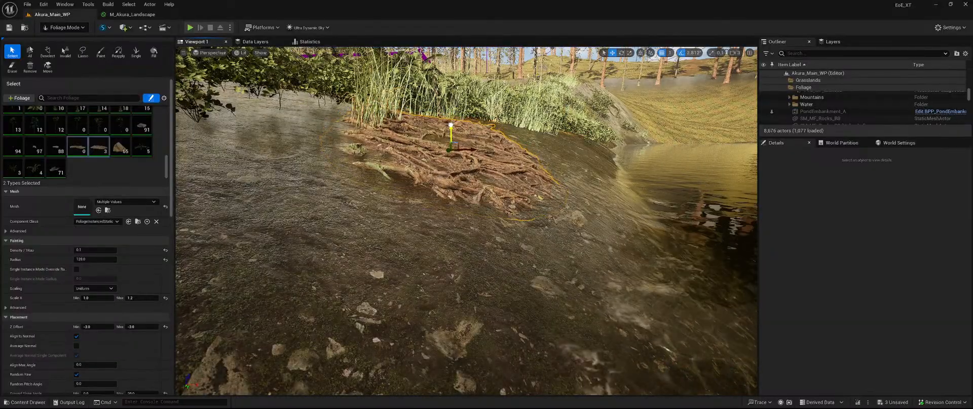
right_click_drag(450, 124, 218, 166)
key("w")
key("s")
Paint a root patch beneath the ferns next to the clover and inspect it up close
left_click(101, 51)
key("s")
right_click_drag(355, 177, 343, 145)
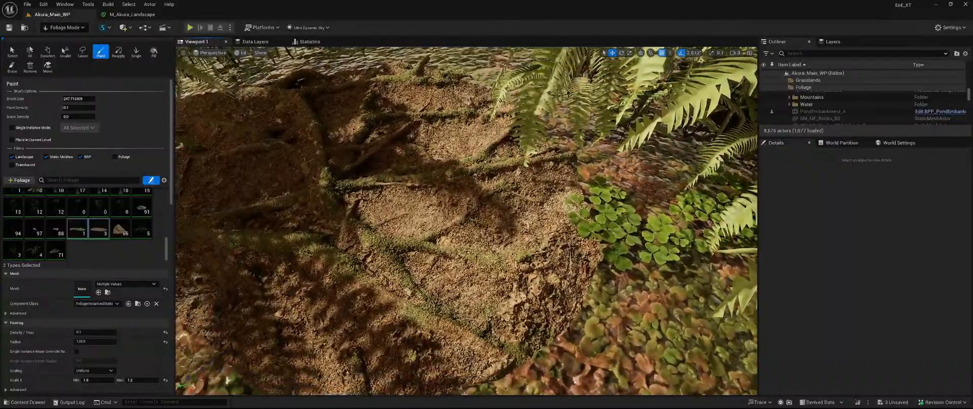
right_click_drag(466, 221, 535, 217)
key("s")
Select the new root patch among the ferns and check how it sits on the bank
left_click(12, 51)
left_click(512, 208)
key("w")
key("s")
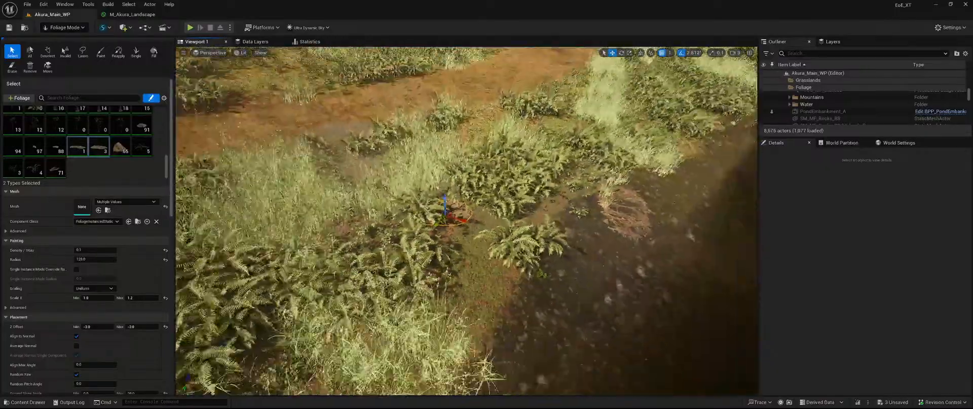
right_click_drag(466, 223, 487, 213)
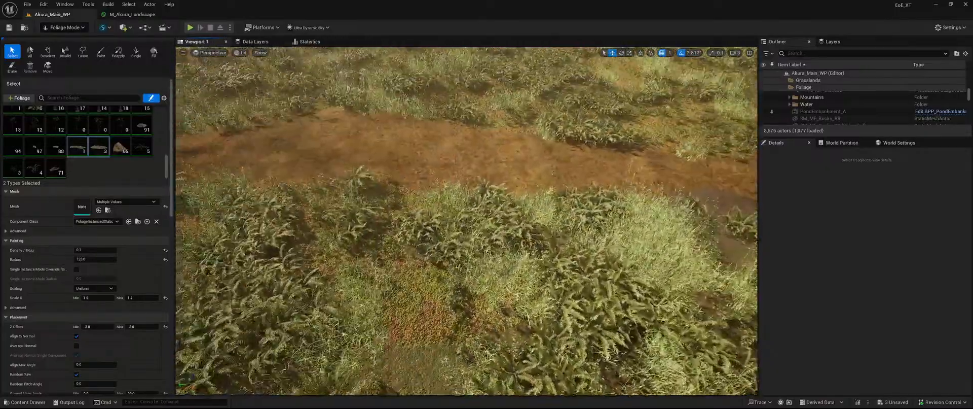
Enlarge the foliage brush size to just over 1000 and paint roots across the vegetation along the pond bank
left_click(101, 53)
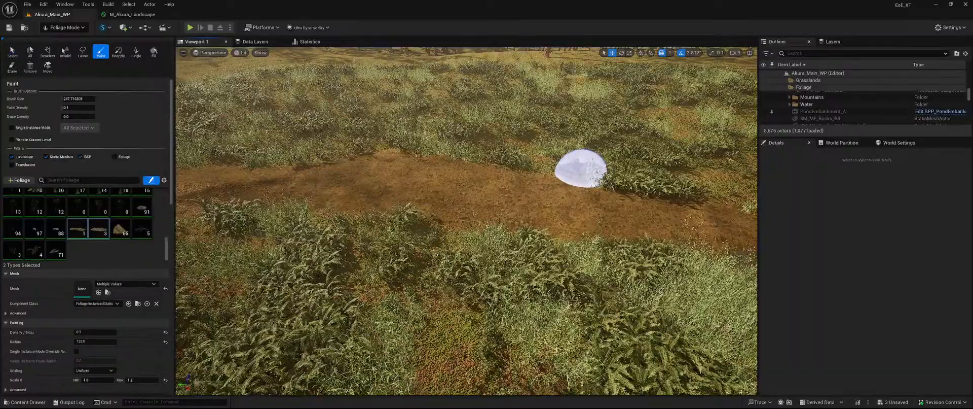
key("s")
mouse_move(580, 167)
right_mouse_down()
mouse_move(553, 162)
mouse_move(573, 185)
mouse_move(553, 175)
right_mouse_up()
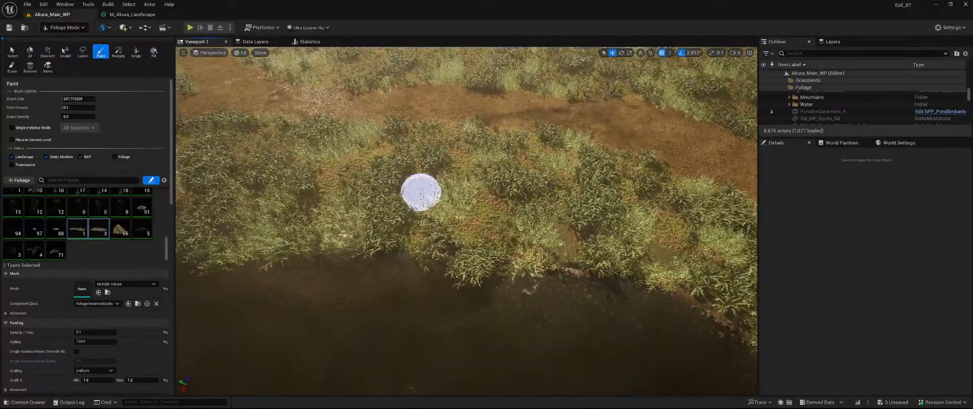
left_click_drag(71, 99, 81, 98)
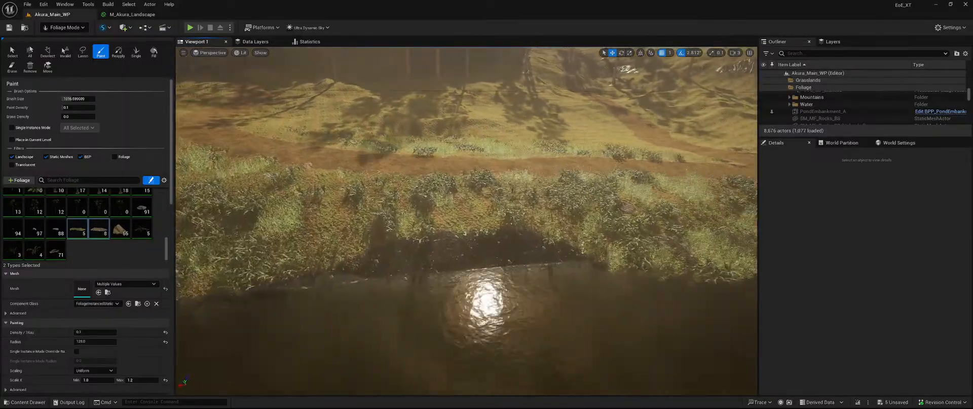
Examine how the painted roots blend with the ferns and ground cover along the bank
key("w")
key("d")
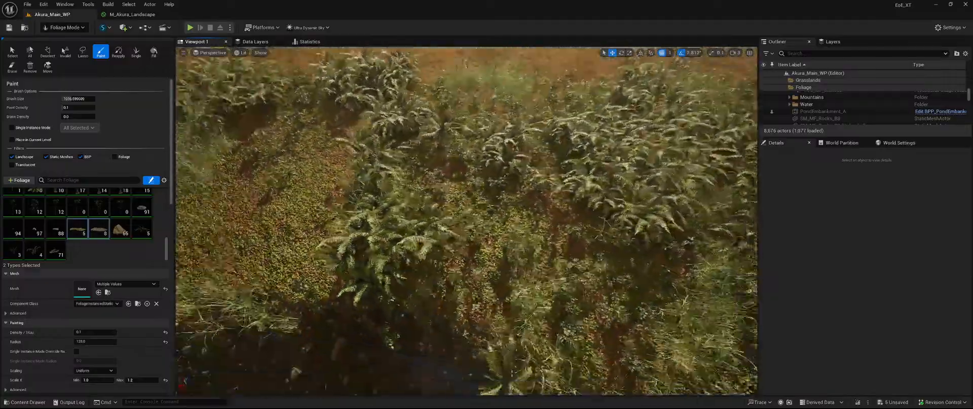
key("d")
key("w")
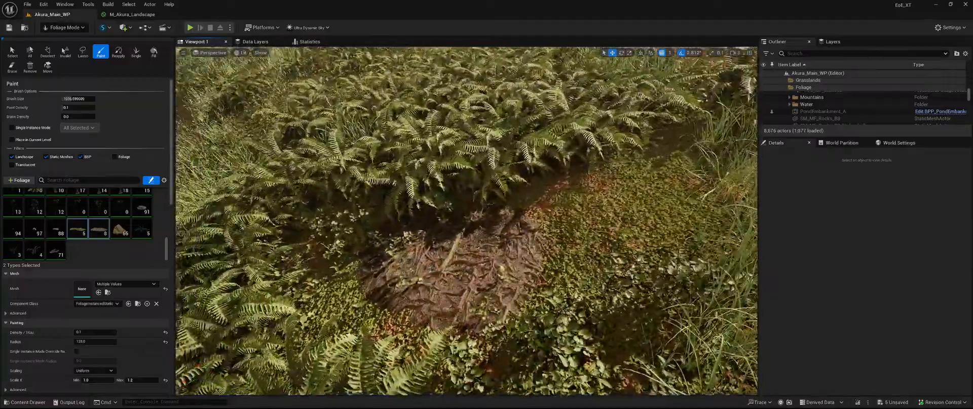
key("w")
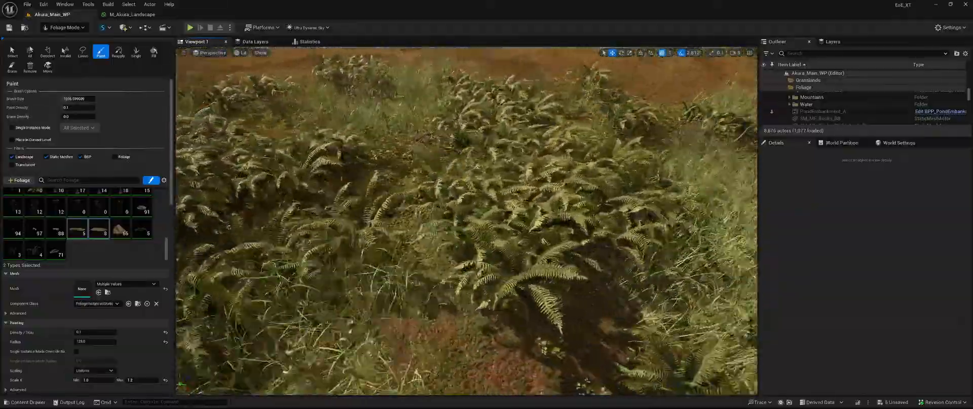
Paint root instances on the forest floor around the tree trunks
key("s")
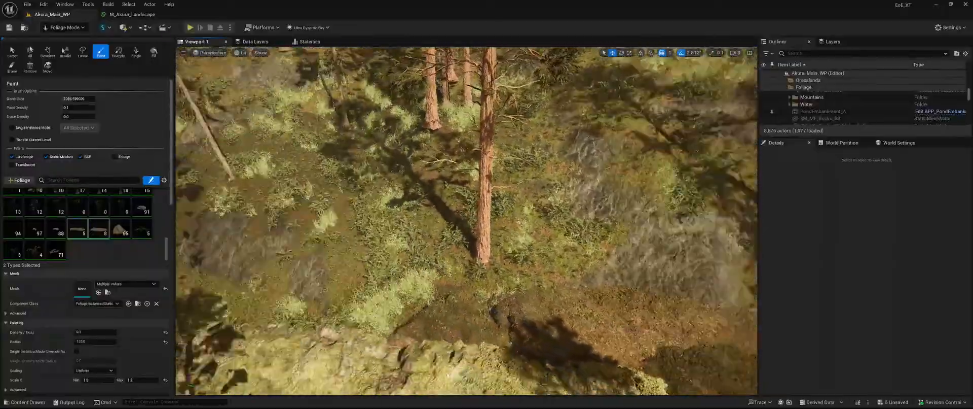
right_click_drag(466, 220, 314, 223)
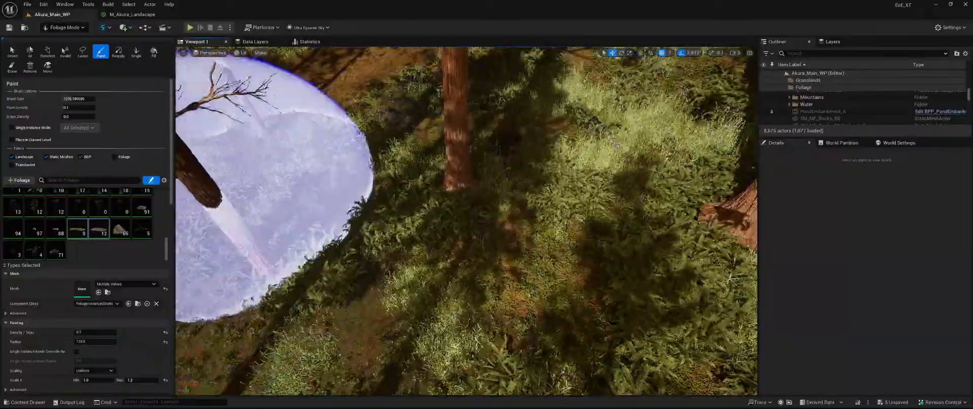
left_click(229, 191)
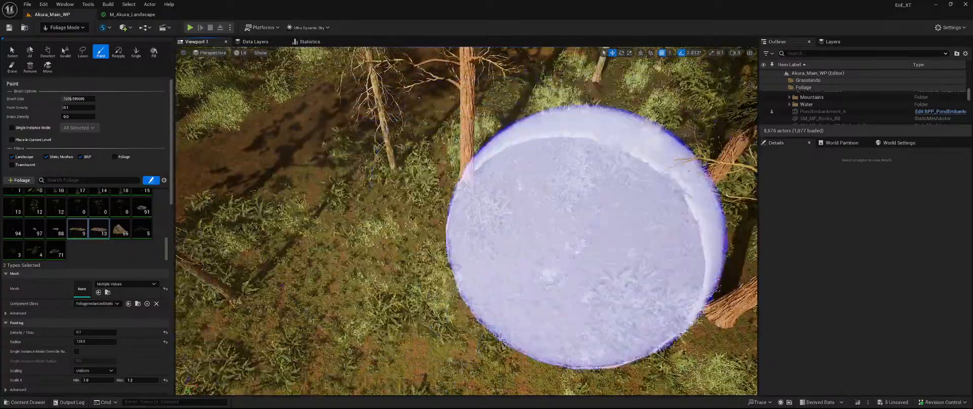
Exclude static meshes from foliage painting and paint more roots on the ground beside the dirt paths
left_click(46, 157)
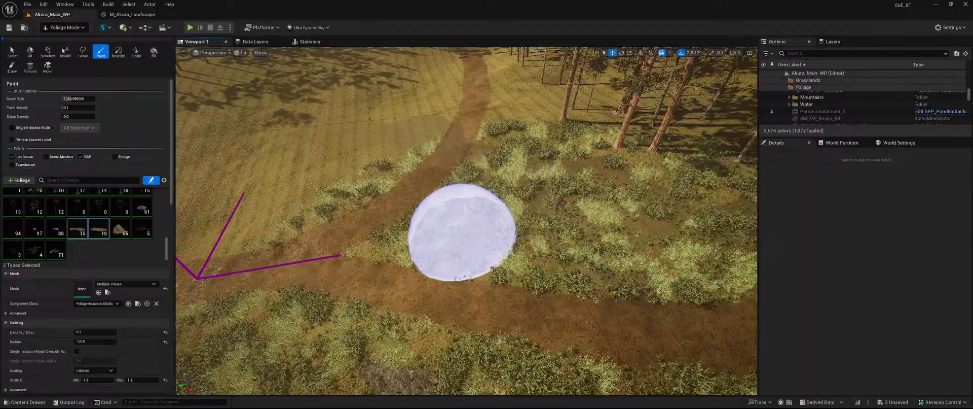
key("w")
mouse_move(535, 204)
right_mouse_down()
mouse_move(522, 233)
mouse_move(529, 241)
mouse_move(517, 167)
mouse_move(522, 253)
mouse_move(496, 249)
right_mouse_up()
key("w")
key("s")
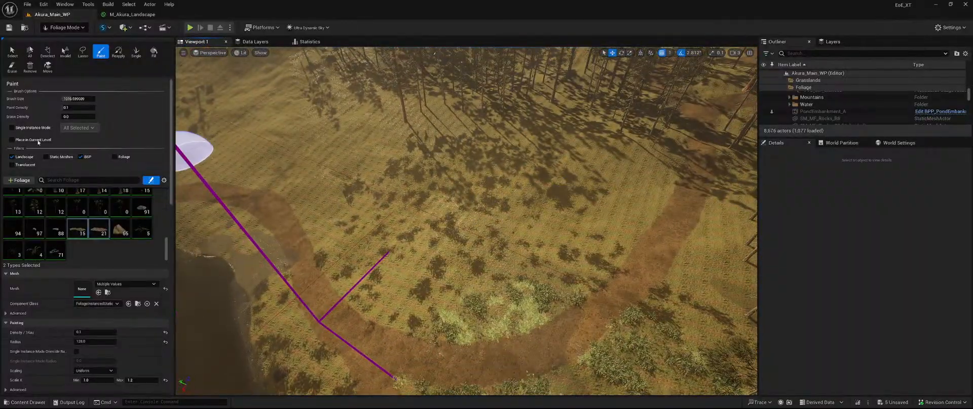
Enlarge the brush size to about 2042 and paint roots across the forest around the carnivore player spawner
left_click_drag(68, 99, 84, 99)
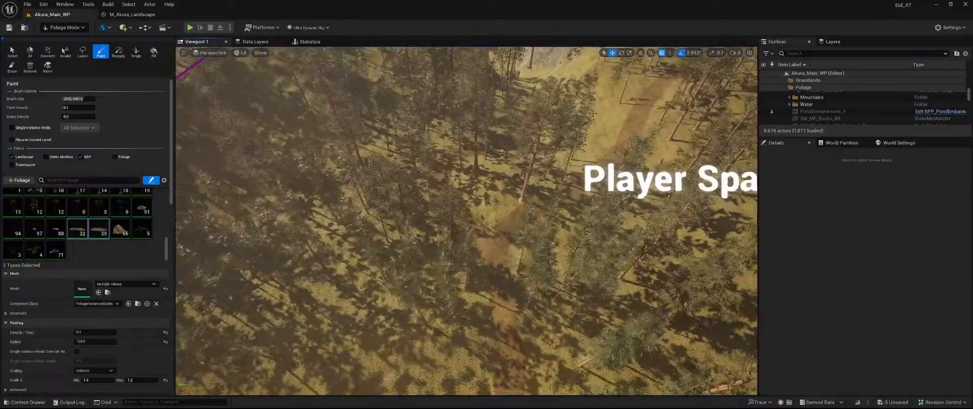
mouse_move(525, 247)
right_mouse_down()
mouse_move(426, 287)
mouse_move(436, 292)
right_mouse_up()
mouse_move(527, 248)
left_mouse_down()
mouse_move(322, 293)
mouse_move(435, 200)
mouse_move(382, 257)
mouse_move(329, 129)
mouse_move(412, 319)
mouse_move(456, 169)
mouse_move(289, 252)
left_mouse_up()
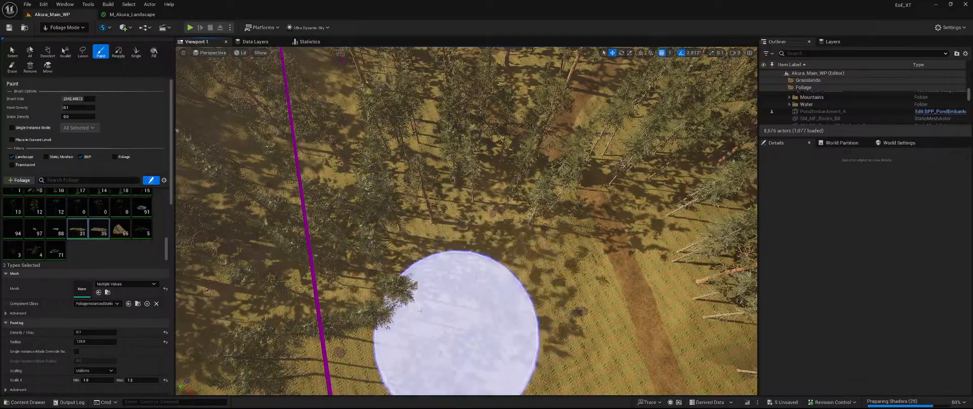
mouse_move(405, 252)
right_mouse_down()
mouse_move(568, 251)
mouse_move(446, 253)
mouse_move(440, 240)
right_mouse_up()
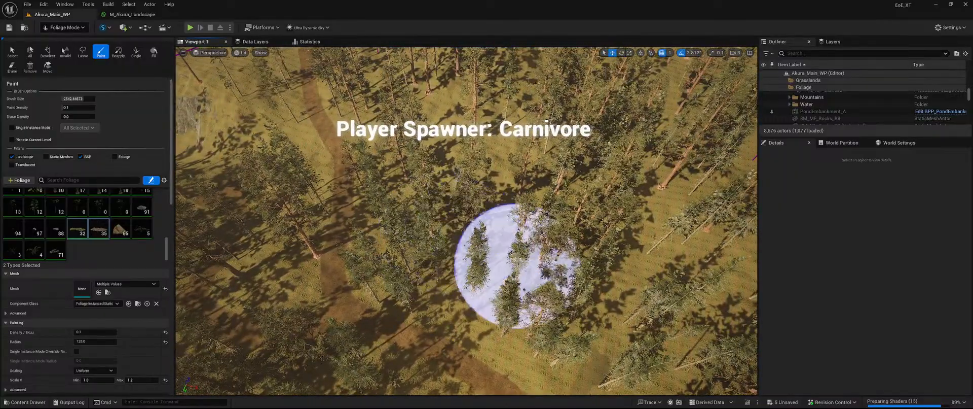
mouse_move(517, 267)
left_mouse_down()
mouse_move(676, 299)
mouse_move(680, 272)
mouse_move(566, 269)
left_mouse_up()
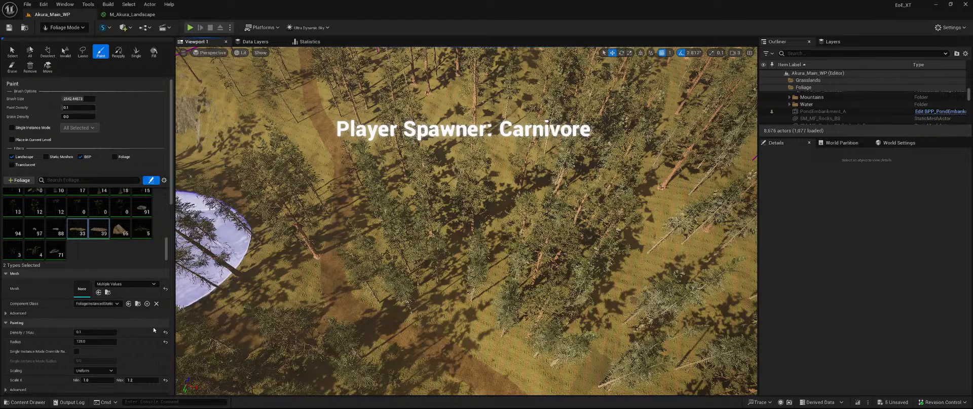
Set the two selected root types' maximum cull distance to 10000 and paint roots in the forest beyond the carnivore spawner
scroll(150, 300, "down", 6)
scroll(150, 300, "down", 2)
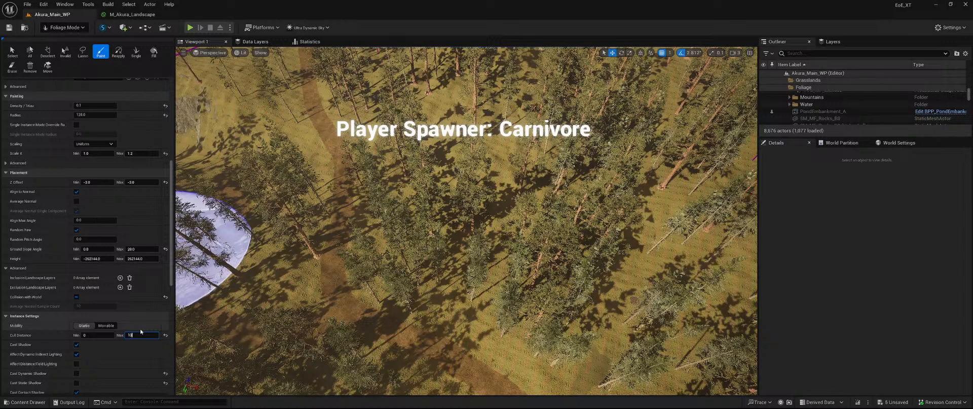
mouse_move(446, 167)
right_mouse_down()
mouse_move(471, 134)
mouse_move(420, 114)
mouse_move(330, 126)
mouse_move(274, 157)
mouse_move(282, 175)
right_mouse_up()
key("w")
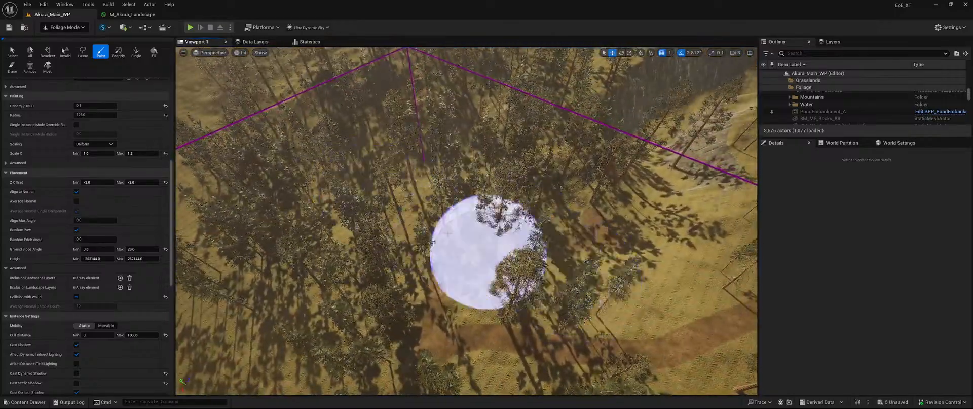
right_click_drag(481, 249, 765, 235)
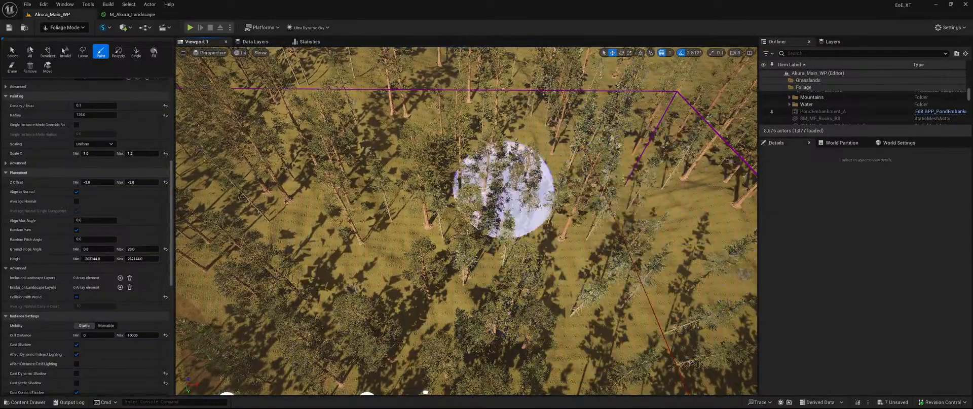
Paint more root instances across the remaining forest areas, along the dirt paths and around the rocky clearings
mouse_move(609, 120)
right_mouse_down()
mouse_move(604, 68)
mouse_move(463, 238)
right_mouse_up()
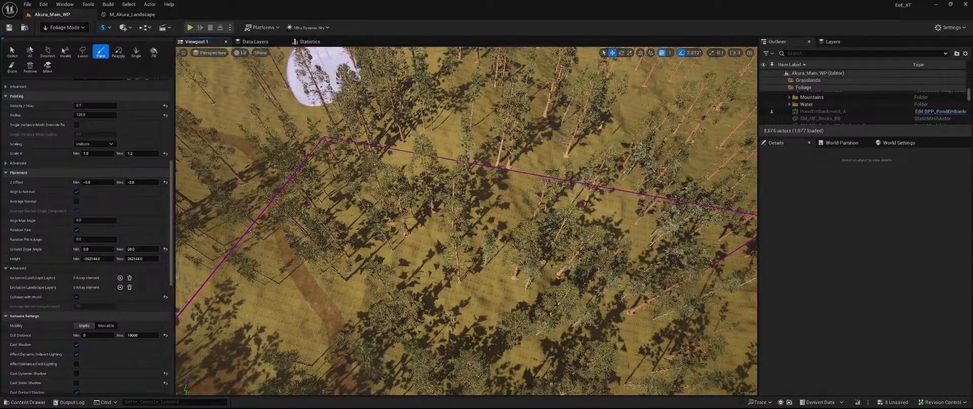
mouse_move(353, 90)
right_mouse_down()
mouse_move(431, 92)
mouse_move(284, 87)
mouse_move(239, 117)
right_mouse_up()
left_click(441, 263)
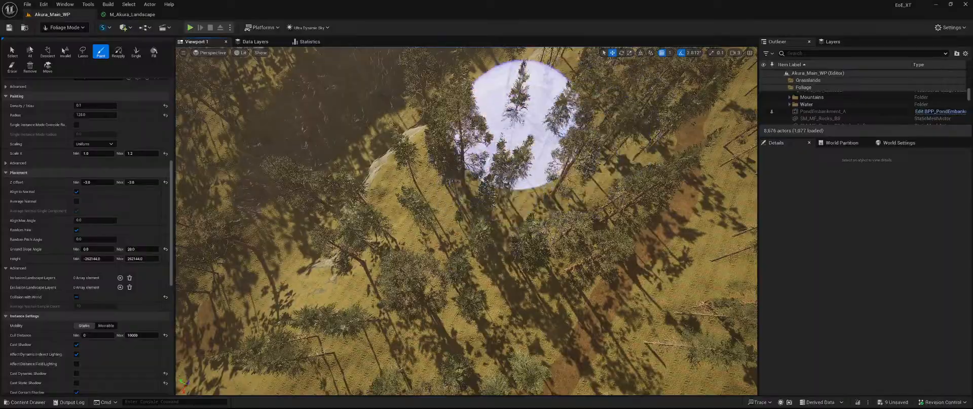
mouse_move(441, 190)
right_mouse_down()
mouse_move(578, 180)
mouse_move(555, 170)
right_mouse_up()
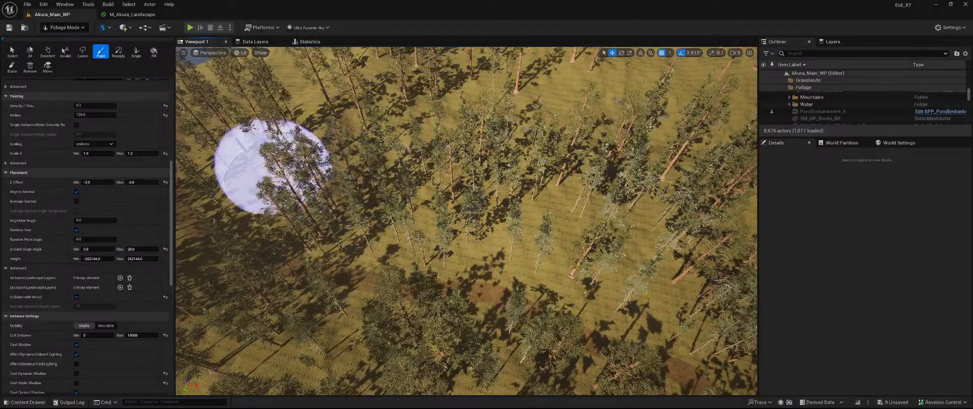
mouse_move(631, 272)
right_mouse_down()
mouse_move(626, 223)
mouse_move(626, 284)
right_mouse_up()
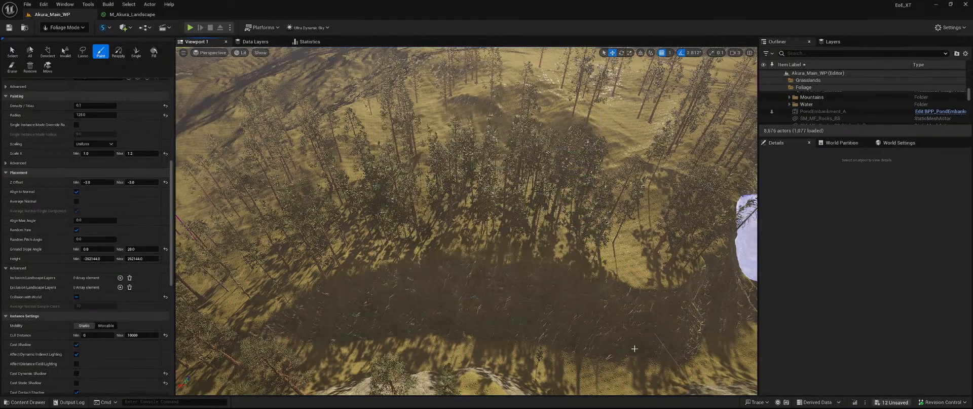
Examine the bare, pebbled ground beside the large rocks up close
mouse_move(471, 294)
right_mouse_down()
mouse_move(464, 223)
mouse_move(416, 194)
mouse_move(512, 227)
mouse_move(472, 232)
mouse_move(468, 216)
mouse_move(472, 242)
mouse_move(437, 239)
mouse_move(511, 217)
mouse_move(502, 253)
mouse_move(468, 258)
mouse_move(467, 248)
right_mouse_up()
key("w")
key("w")
key("w")
key("w")
key("w")
key("w")
key("w")
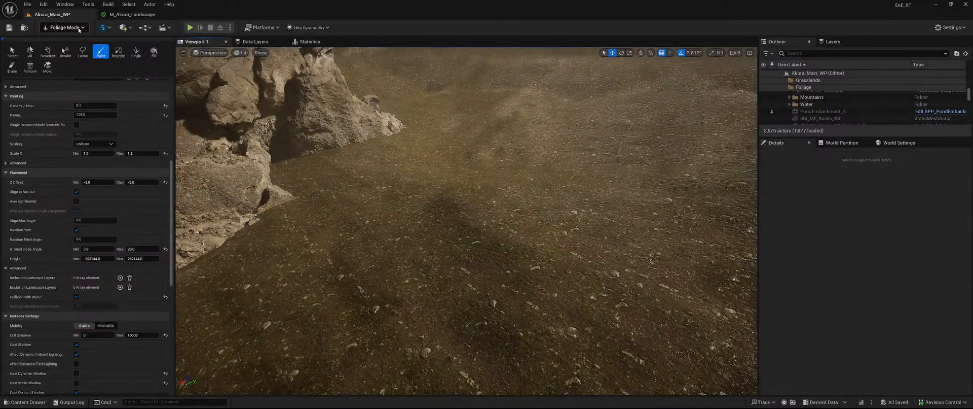
Leave foliage painting by switching the editor to Selection mode, and inspect the bare bed toward the bank
left_click(79, 30)
scroll(101, 250, "up", 5)
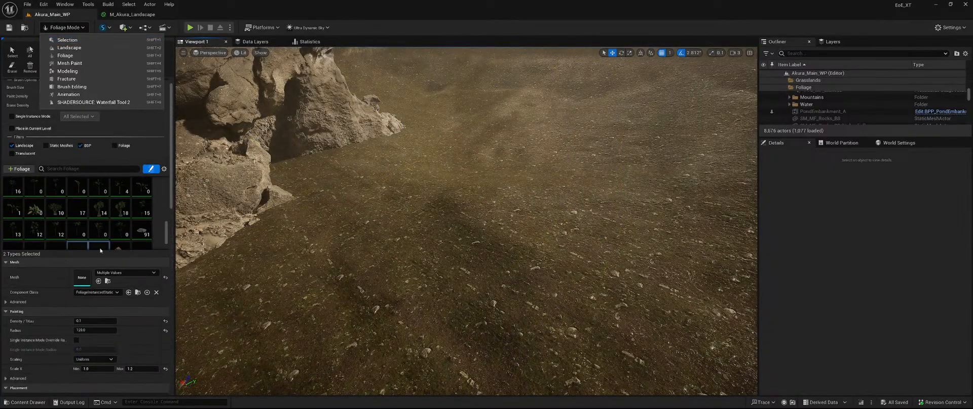
scroll(91, 233, "down", 2)
left_click(74, 214)
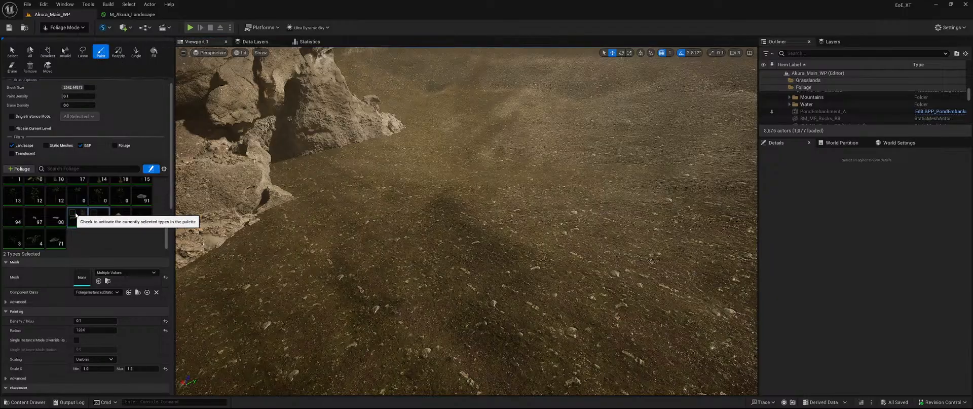
left_click(56, 27)
left_click(56, 38)
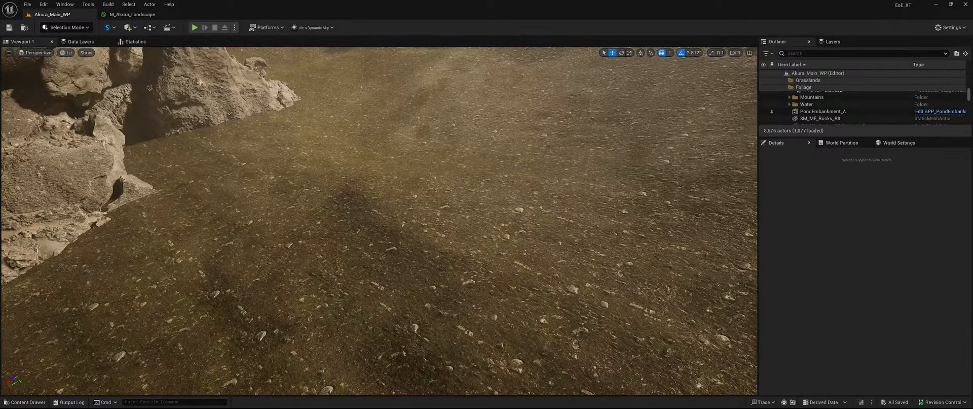
right_click_drag(378, 222, 370, 215)
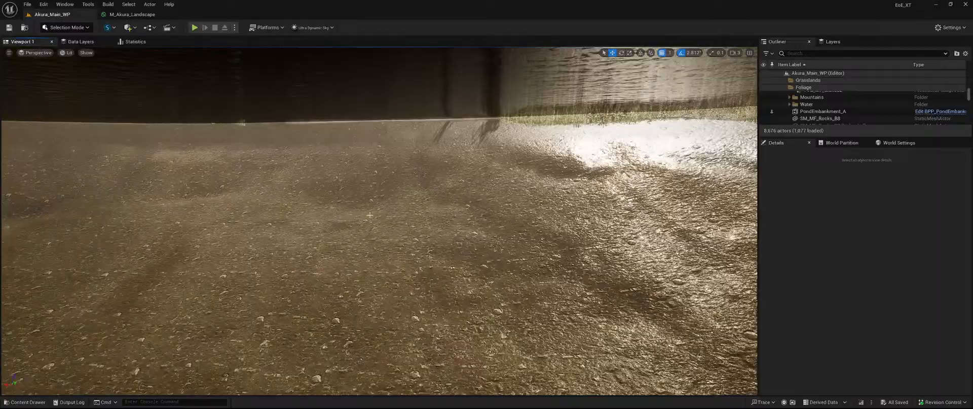
Locate and select the Landscape Grass output node in the M_Akura_Landscape material graph
left_click(138, 15)
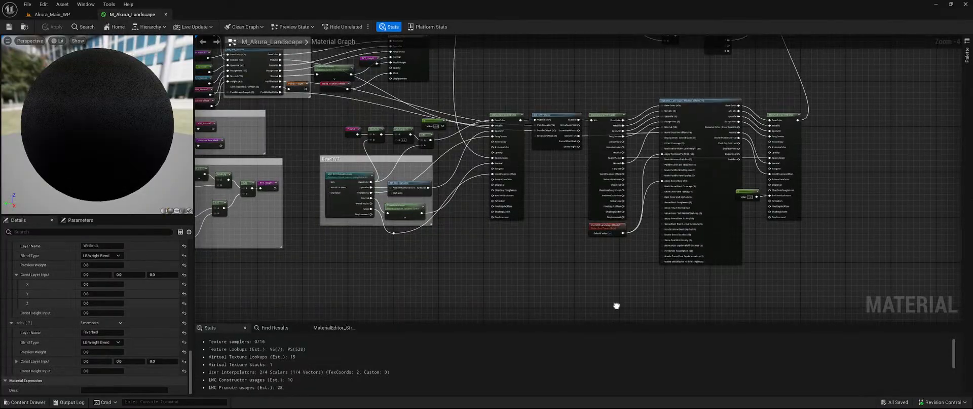
right_click_drag(617, 306, 391, 257)
scroll(583, 195, "up", 3)
right_click_drag(556, 185, 602, 269)
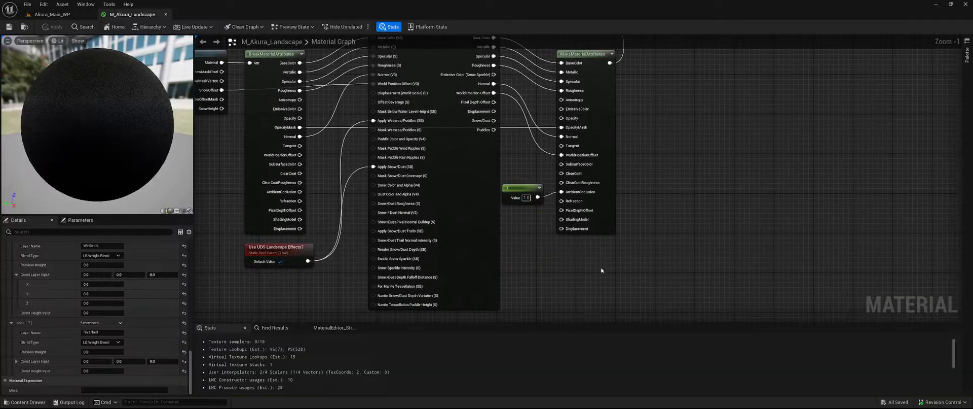
scroll(534, 218, "down", 4)
right_click_drag(526, 112, 507, 277)
right_click_drag(564, 144, 627, 190)
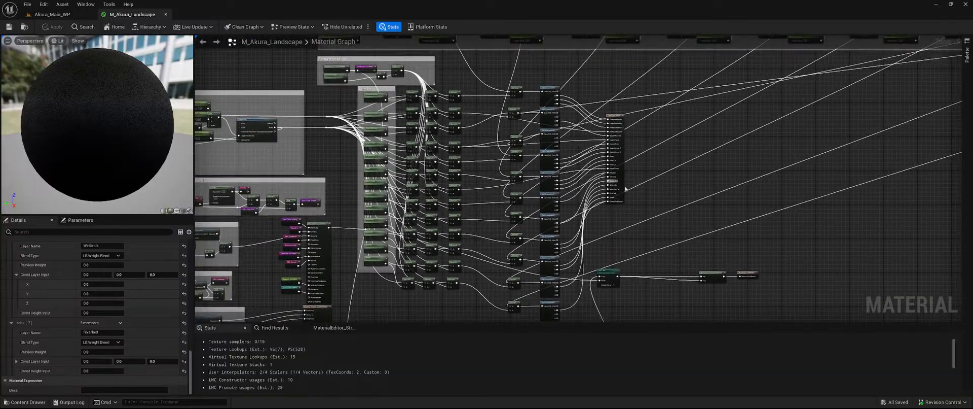
scroll(629, 192, "up", 3)
right_click_drag(599, 231, 665, 231)
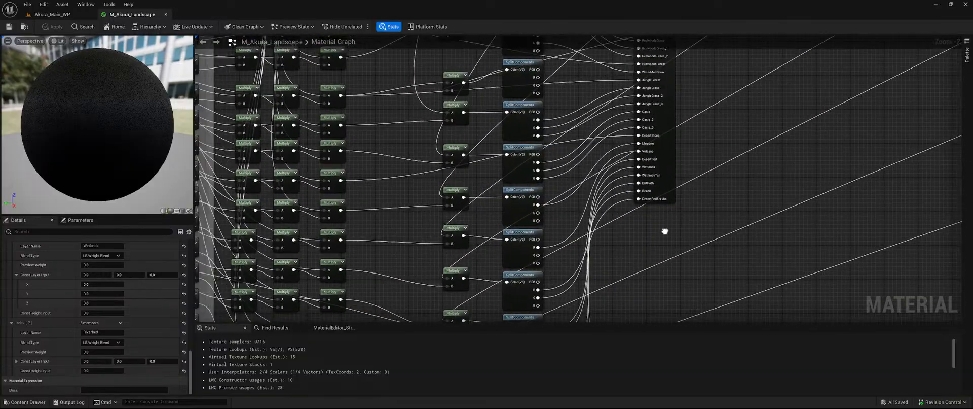
left_click(669, 177)
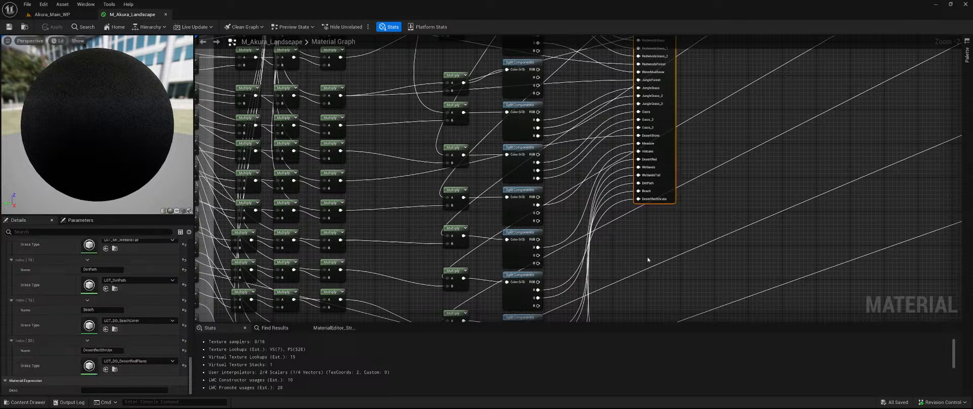
Add a new grass type entry to the Landscape Grass output node and name it RiverbedScatter
scroll(51, 312, "up", 3)
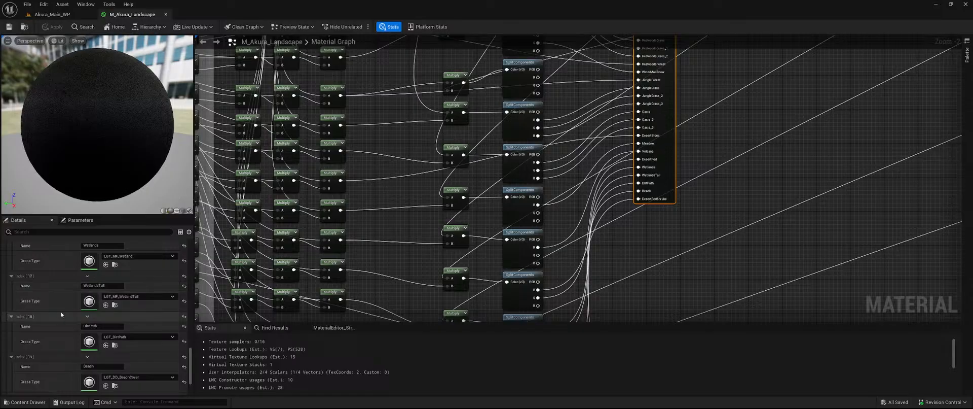
right_click_drag(683, 205, 662, 235)
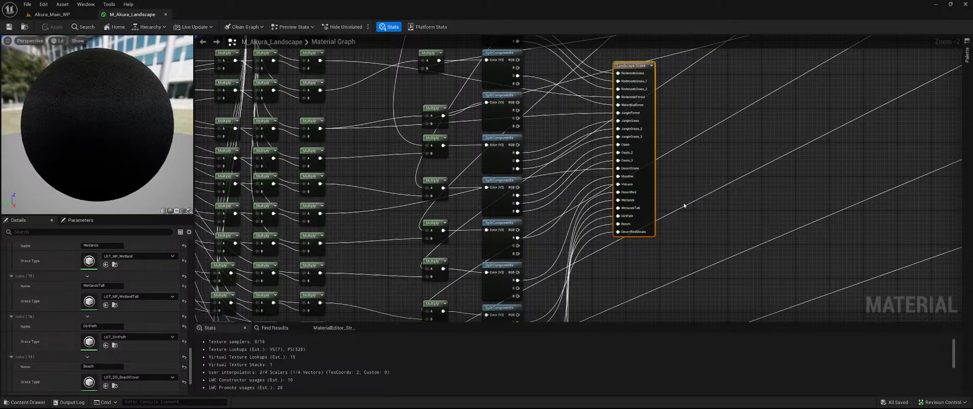
right_click_drag(686, 206, 723, 183)
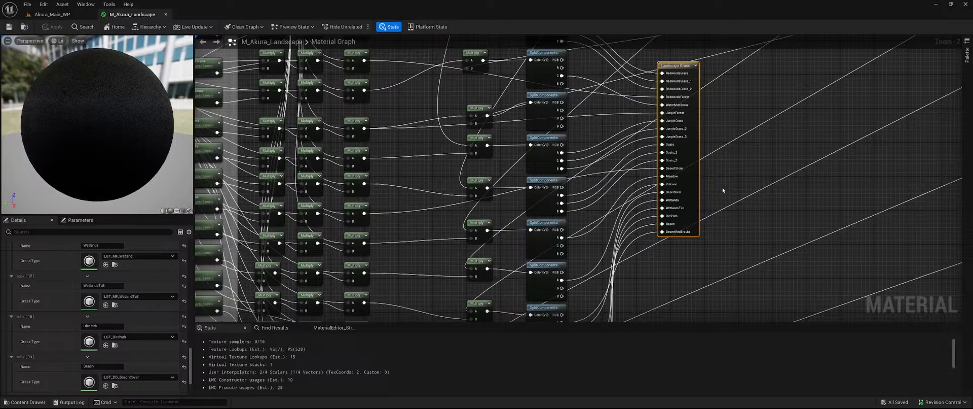
right_click_drag(723, 187, 738, 174)
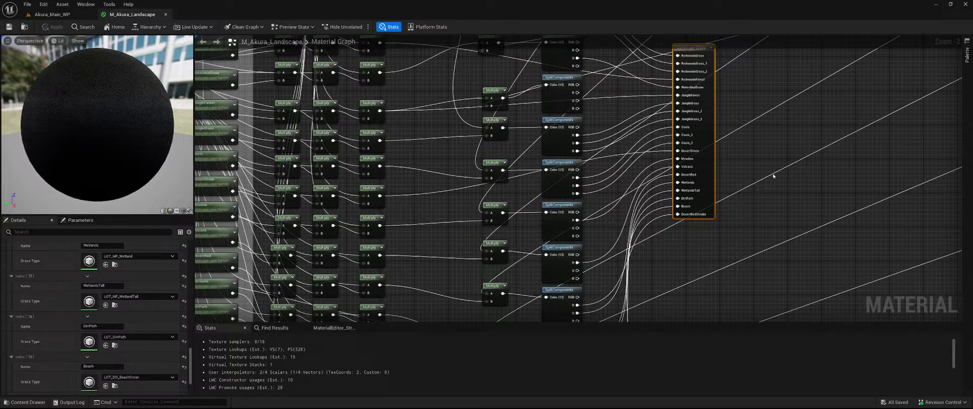
right_click_drag(774, 175, 765, 227)
scroll(52, 327, "up", 10)
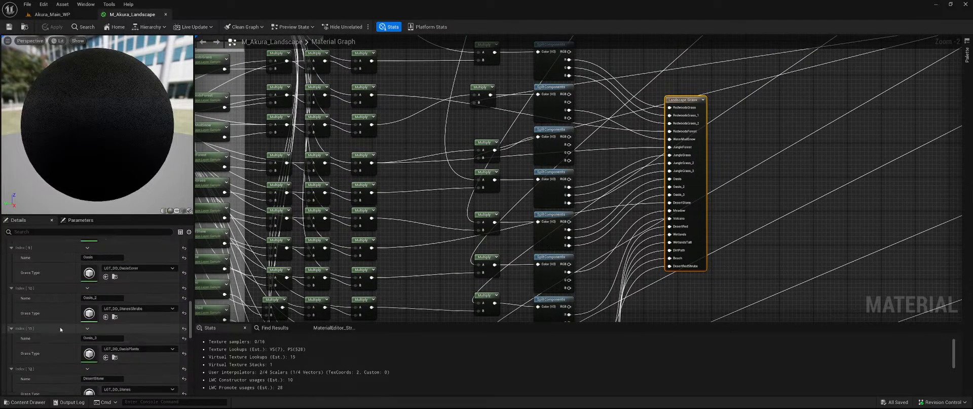
scroll(105, 324, "up", 3)
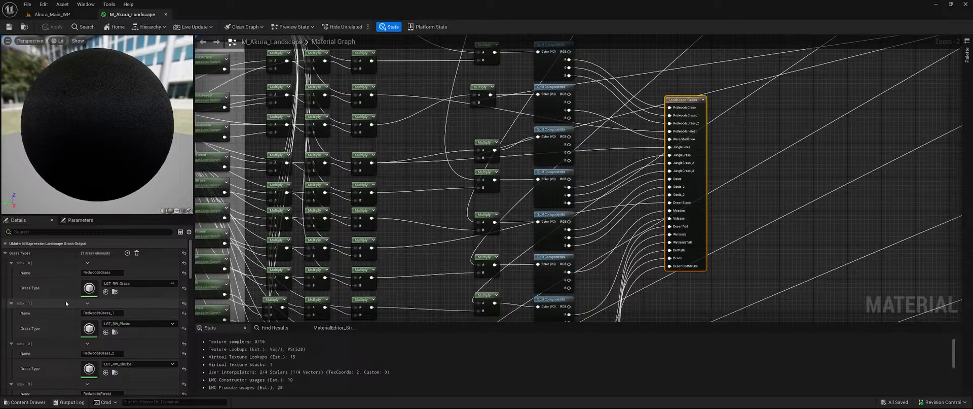
left_click(127, 252)
scroll(43, 322, "down", 10)
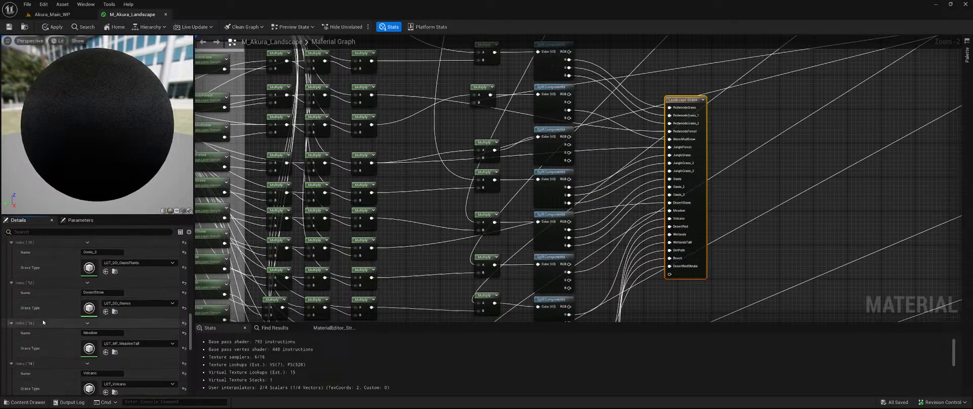
scroll(43, 321, "down", 10)
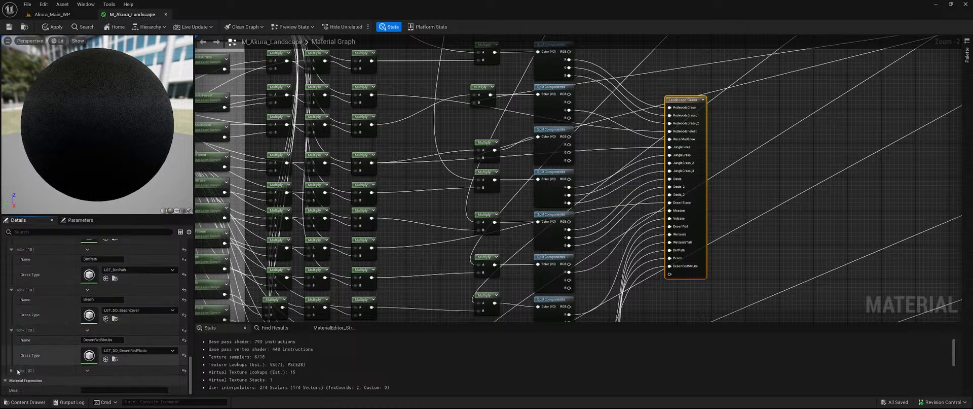
left_click(17, 371)
scroll(61, 354, "down", 2)
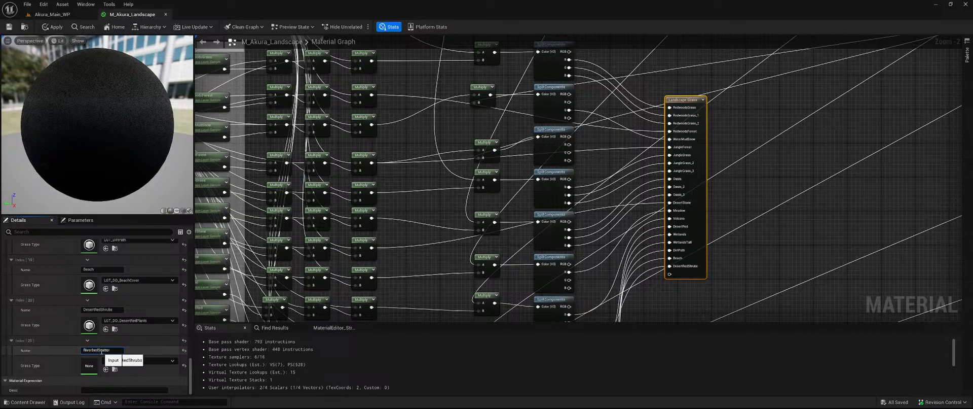
key("Return")
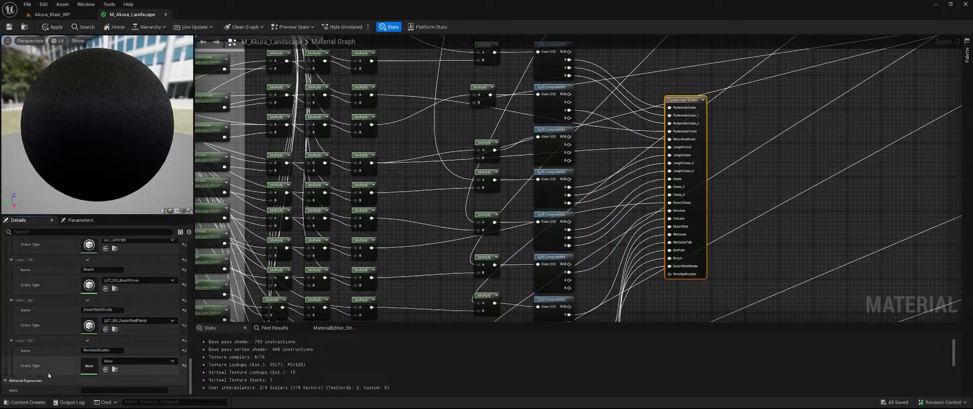
Browse the project content to the MWMeadowForest library's Procedurals folder containing its landscape grass types
key("ctrl+space")
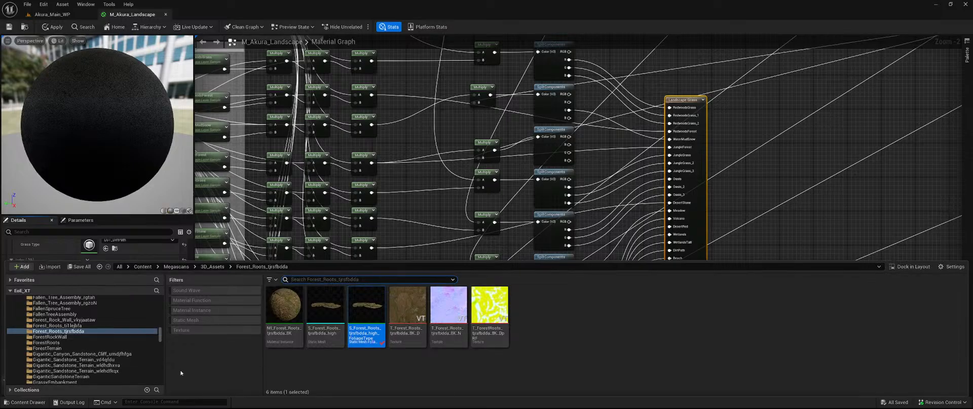
scroll(82, 346, "up", 10)
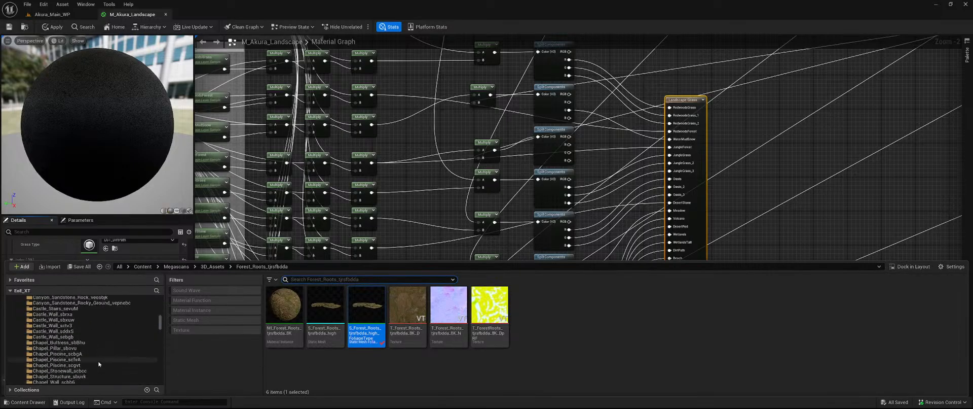
scroll(107, 359, "up", 5)
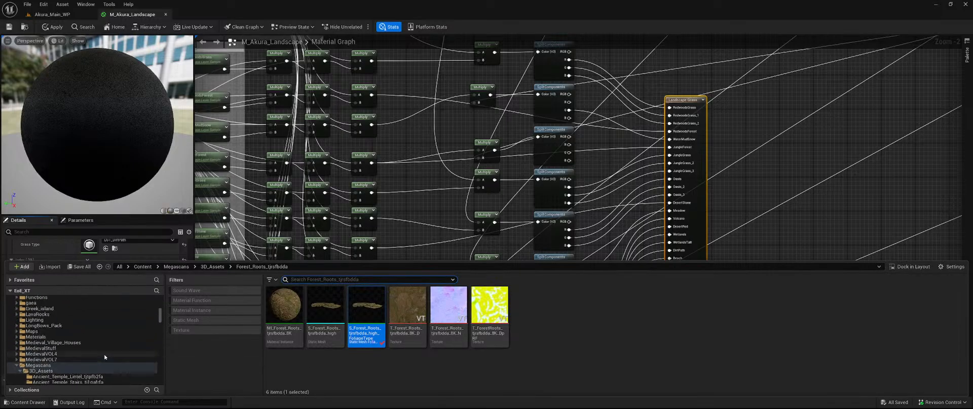
scroll(90, 326, "up", 5)
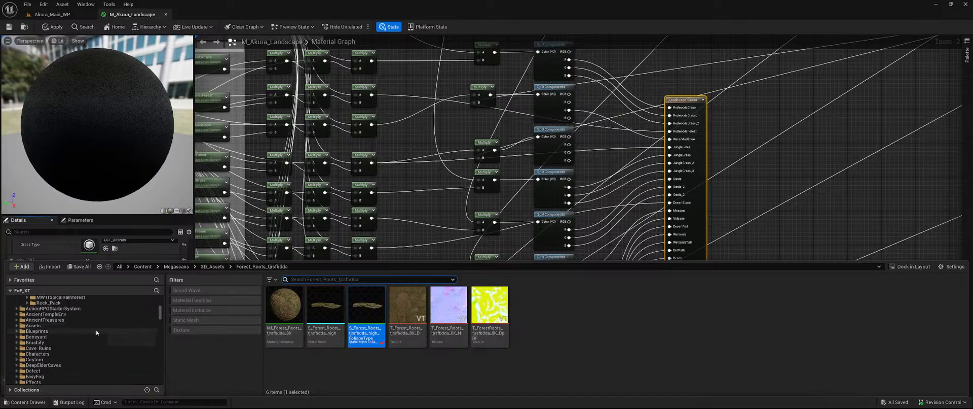
scroll(96, 332, "up", 3)
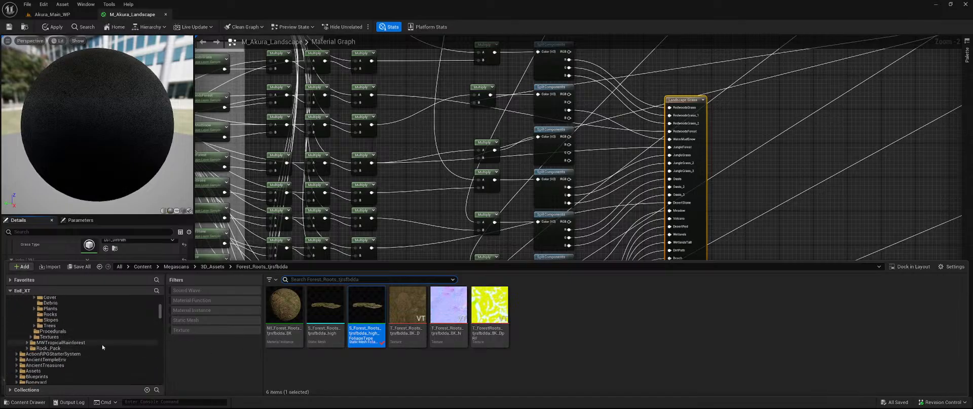
scroll(96, 348, "up", 1)
scroll(67, 353, "up", 4)
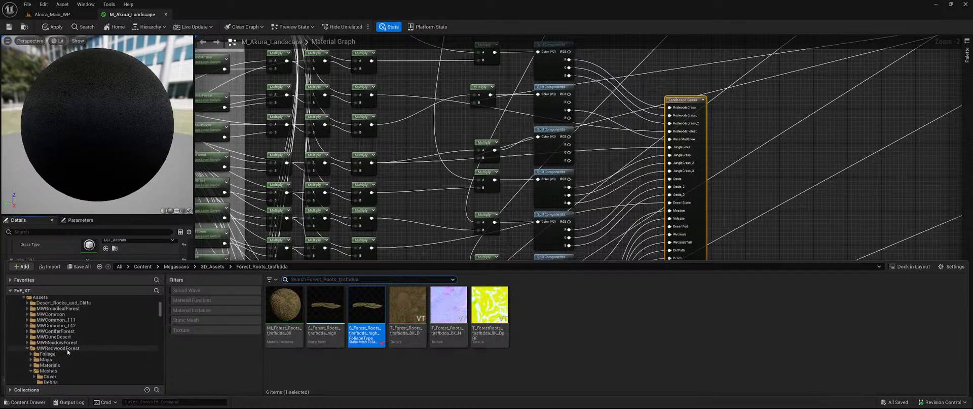
left_click(56, 343)
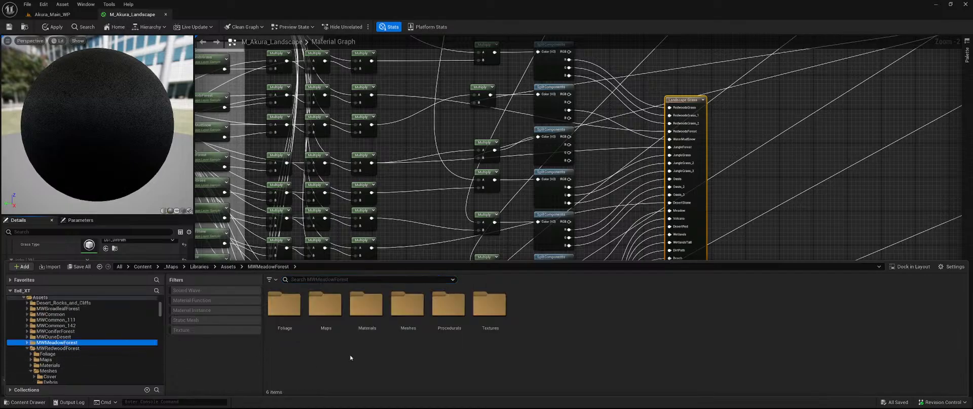
double_click(450, 312)
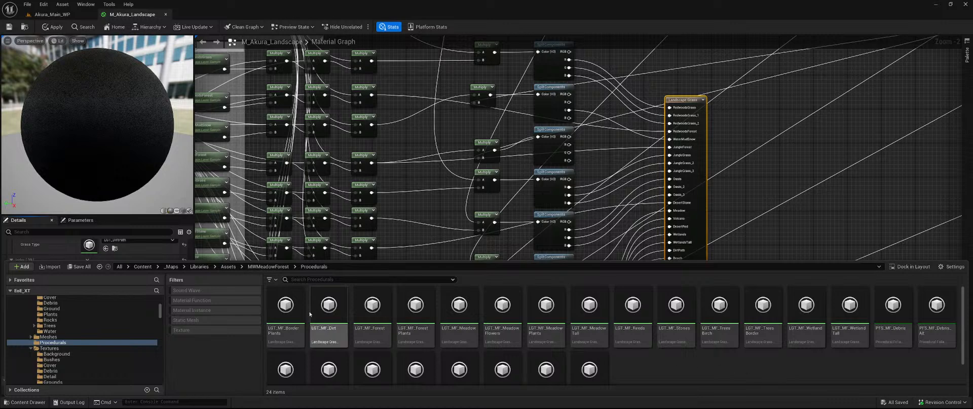
Open the LGT_MF_Dirt grass type and its first cover-dirt patch mesh, and dock both editors in the main editor window
double_click(330, 317)
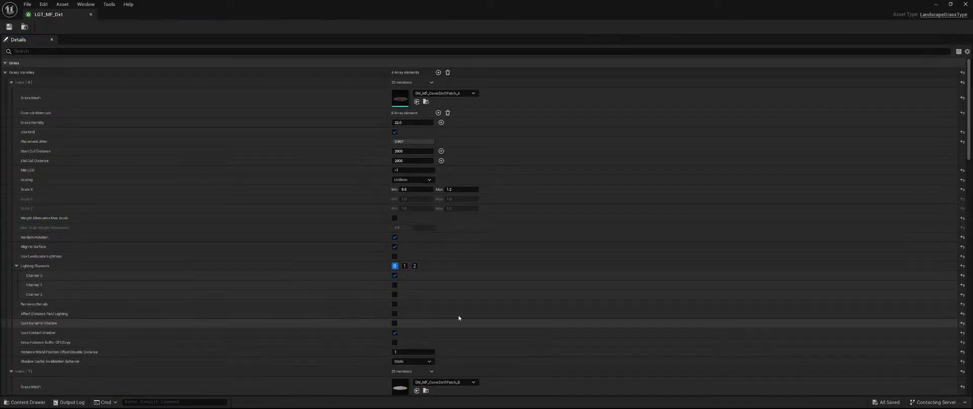
double_click(397, 99)
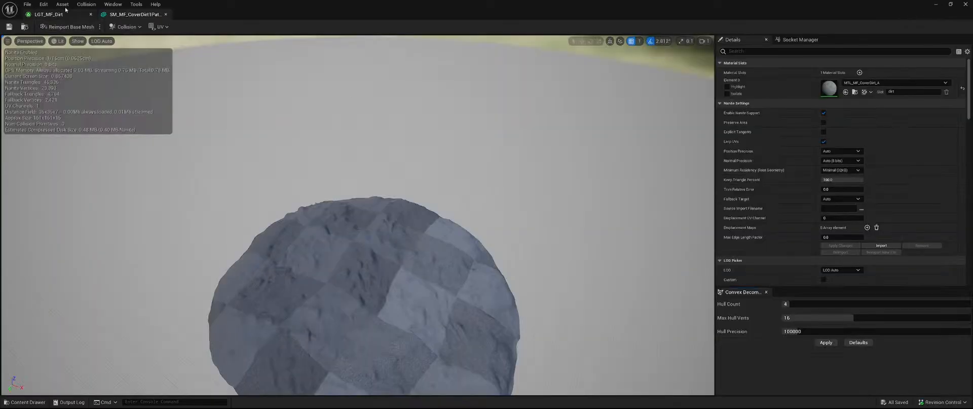
left_click_drag(65, 9, 162, 104)
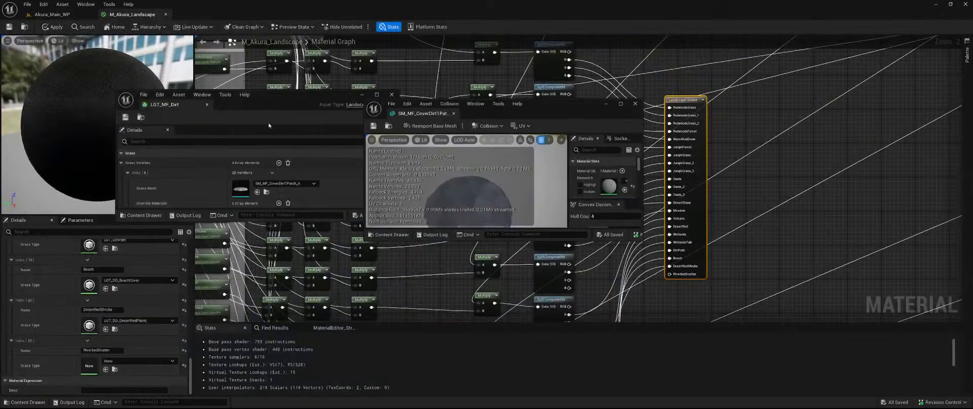
left_click_drag(178, 105, 205, 16)
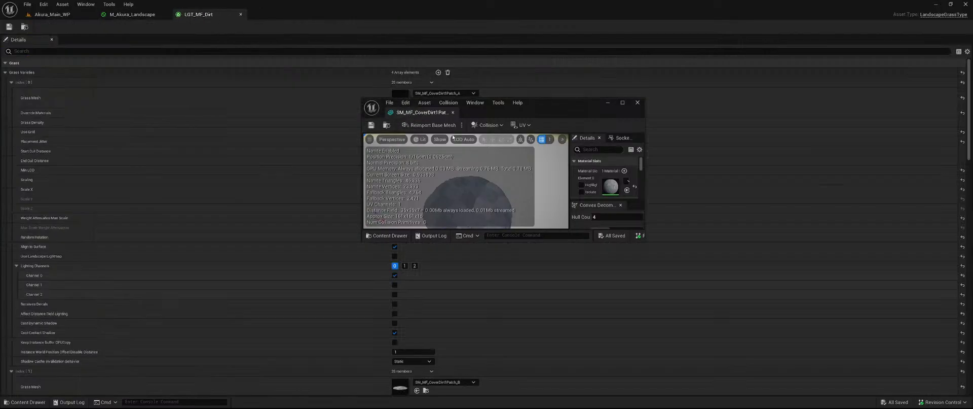
left_click_drag(414, 113, 284, 14)
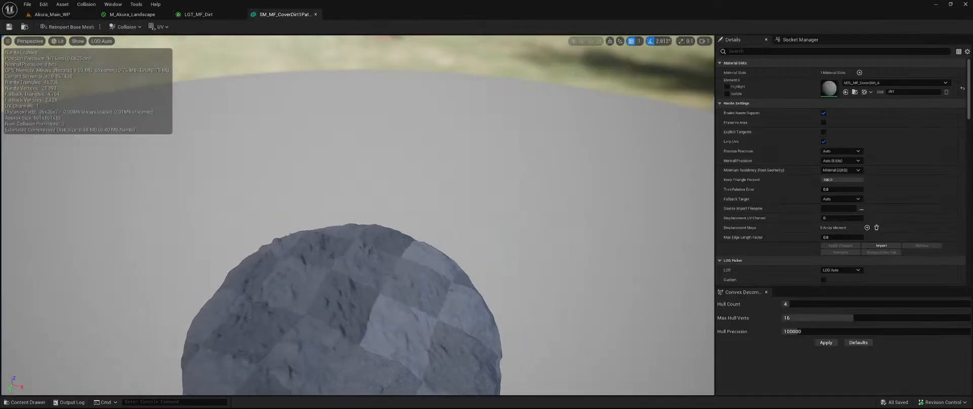
Examine the dirt patch mesh and the parameters of its assigned MTL_MF_CoverDirt_A material instance
key("w")
right_click_drag(593, 202, 593, 178)
key("s")
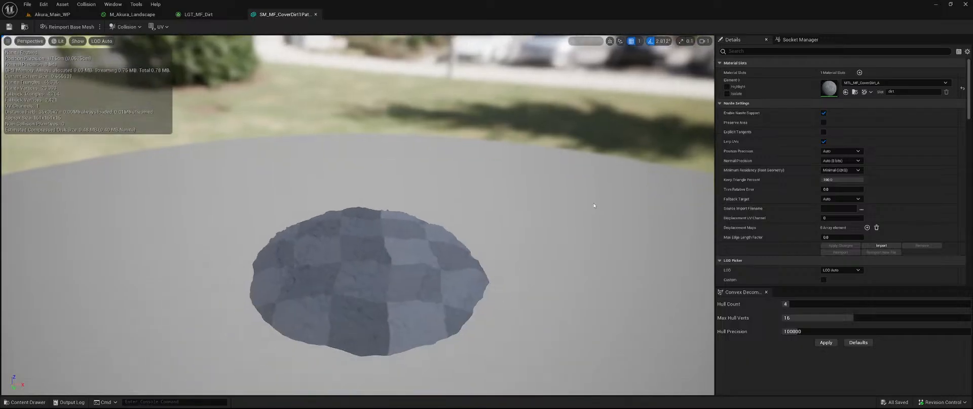
double_click(826, 90)
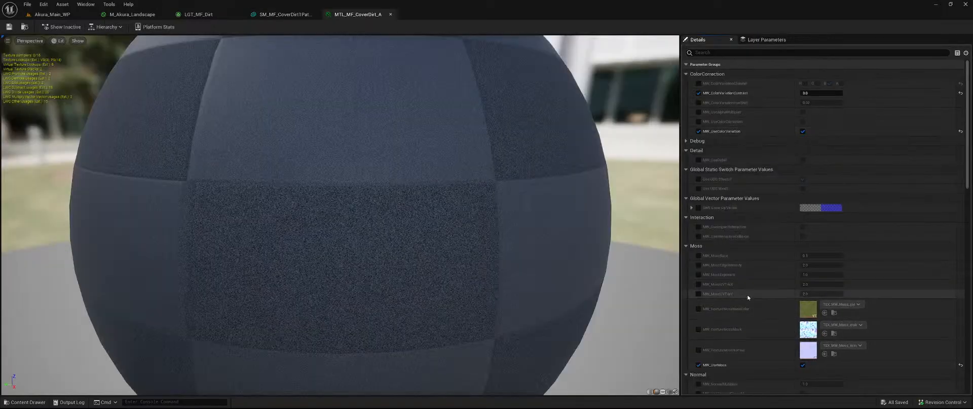
scroll(765, 281, "down", 5)
scroll(766, 273, "down", 5)
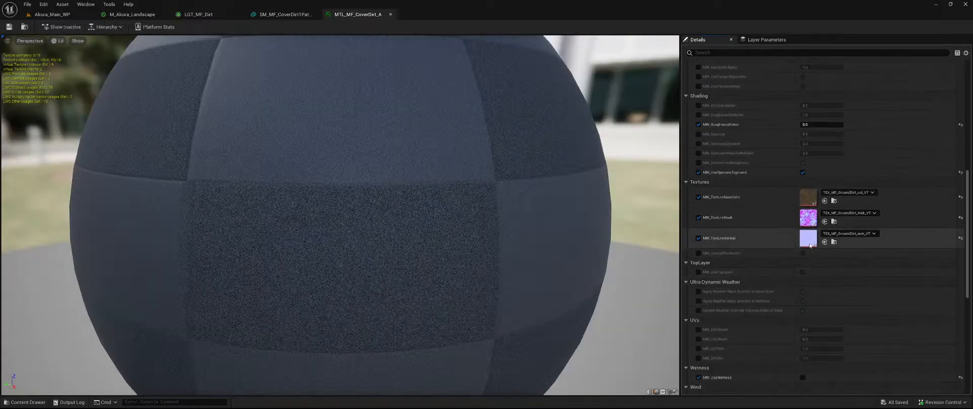
scroll(766, 252, "up", 5)
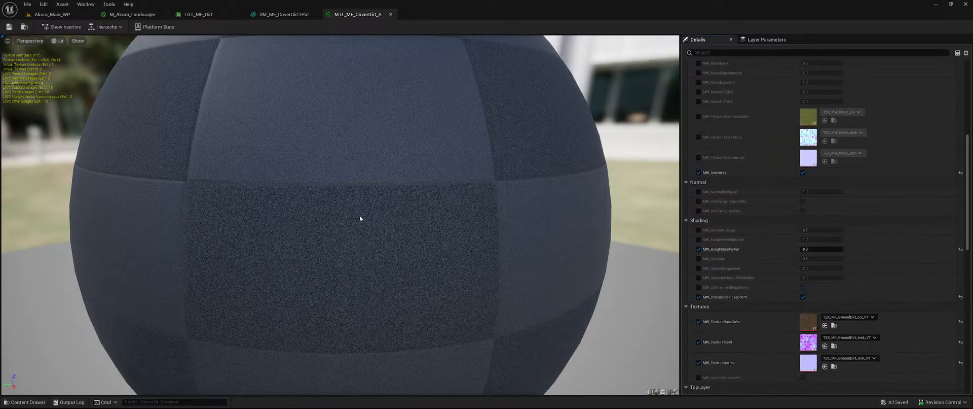
Examine the base colour and normal textures used by the MTL_MF_CoverDirt_A material instance, closing each one after viewing
double_click(808, 321)
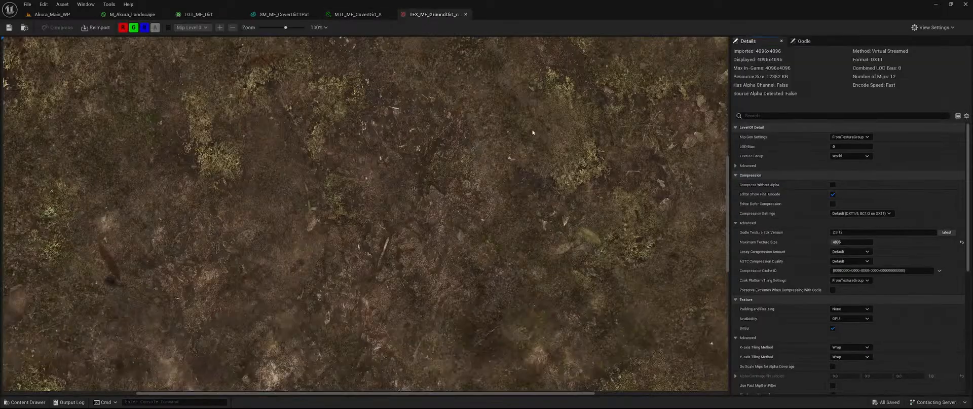
left_click(465, 15)
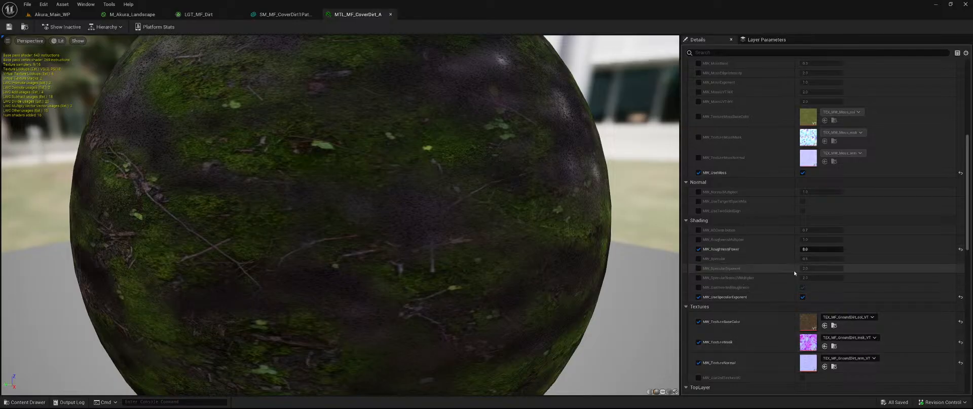
double_click(808, 361)
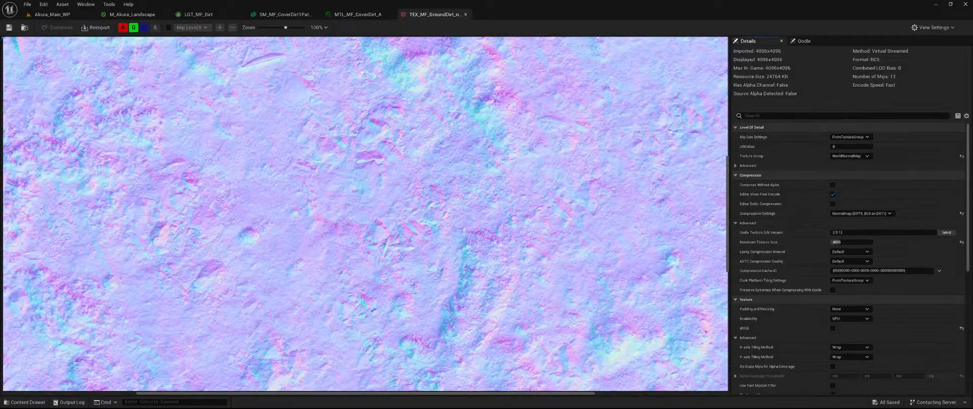
left_click(466, 15)
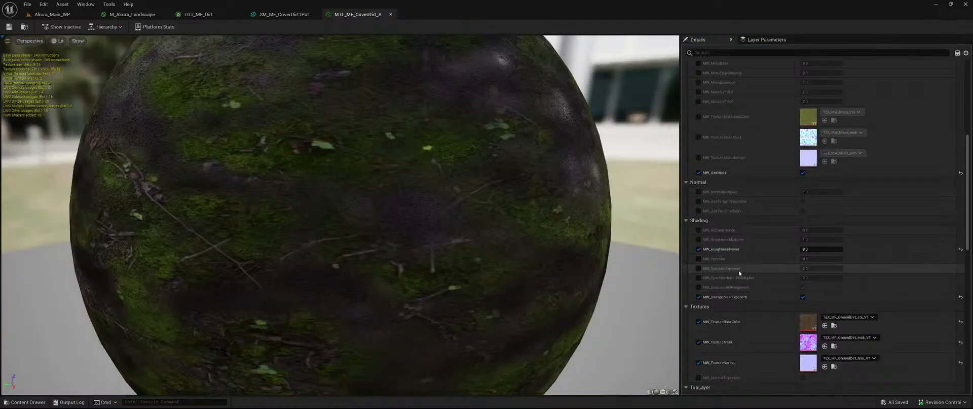
Review the remaining MTL_MF_CoverDirt_A parameters, including weather, UVs and wetness, and close the material instance
scroll(752, 276, "down", 10)
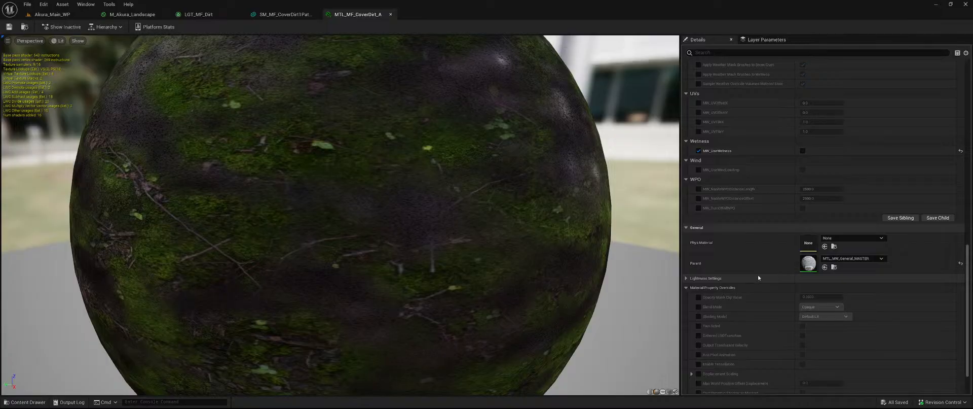
scroll(731, 160, "up", 3)
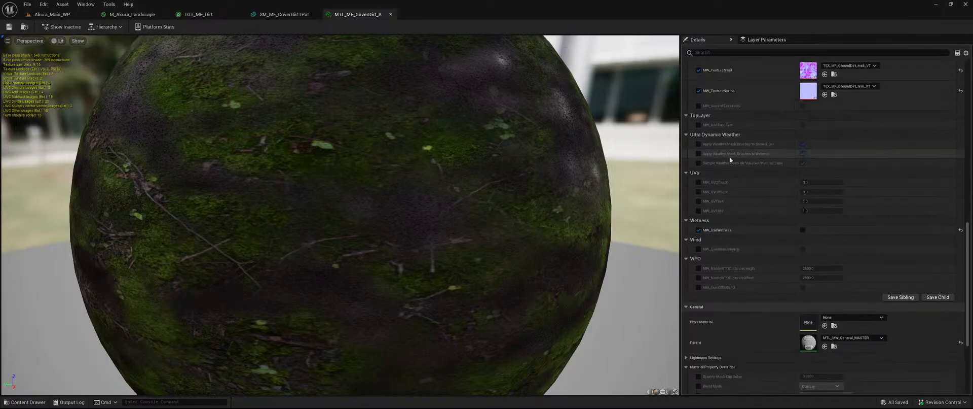
scroll(731, 160, "up", 4)
left_click(390, 15)
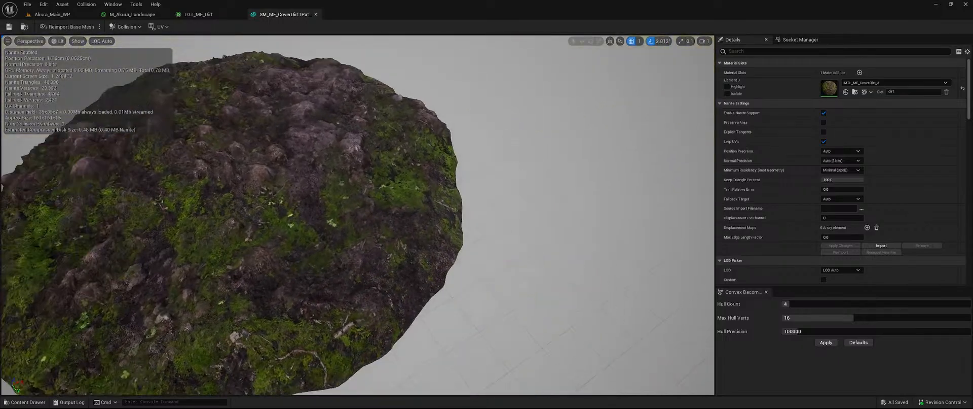
Inspect the textured dirt patch mesh from different angles, then close it and return to the LGT_MF_Dirt settings
right_click_drag(358, 215, 330, 223)
right_click_drag(309, 131, 305, 132)
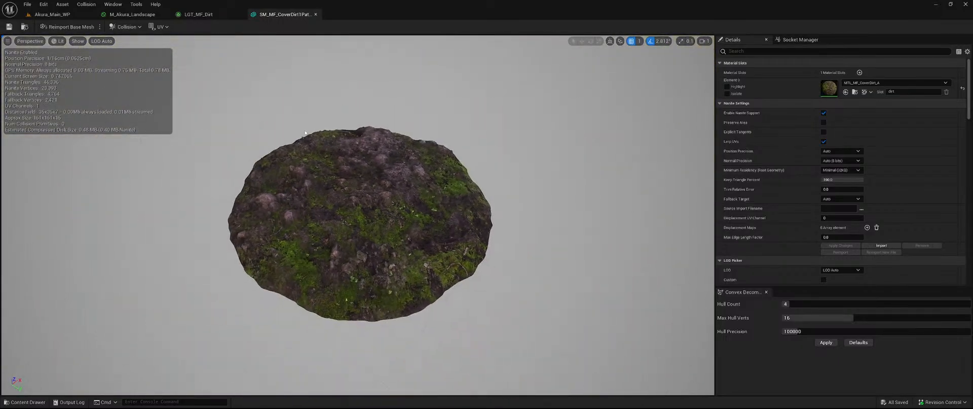
left_click(198, 14)
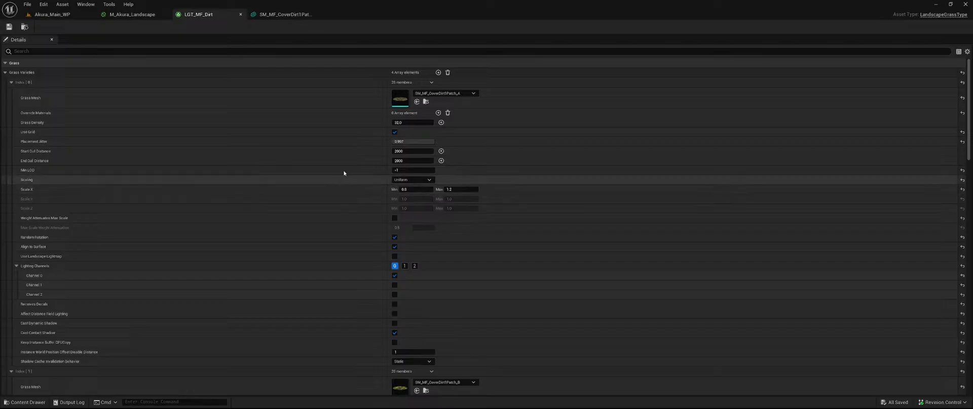
left_click(316, 14)
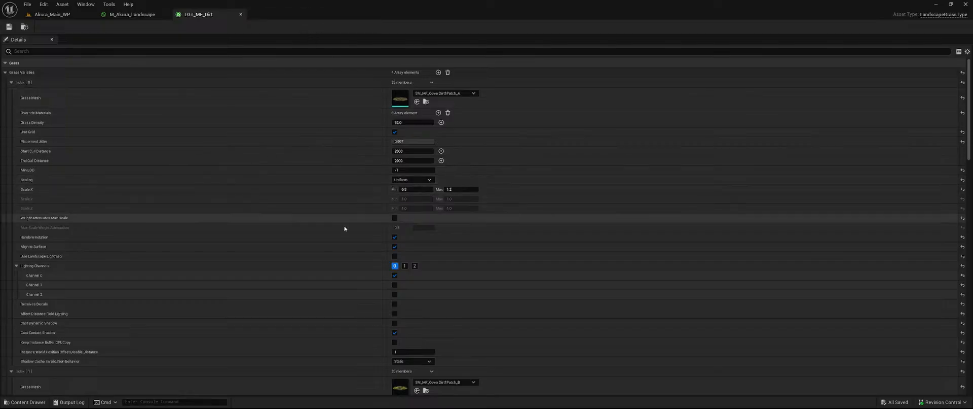
Set the start and end cull distances of the Index 2 grass variety in LGT_MF_Dirt to 10000
scroll(344, 224, "down", 5)
scroll(350, 203, "down", 6)
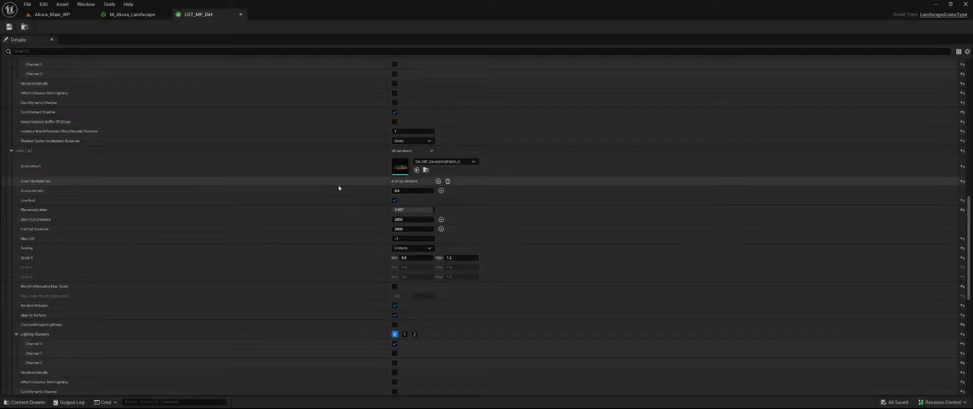
scroll(350, 190, "down", 3)
scroll(343, 180, "up", 2)
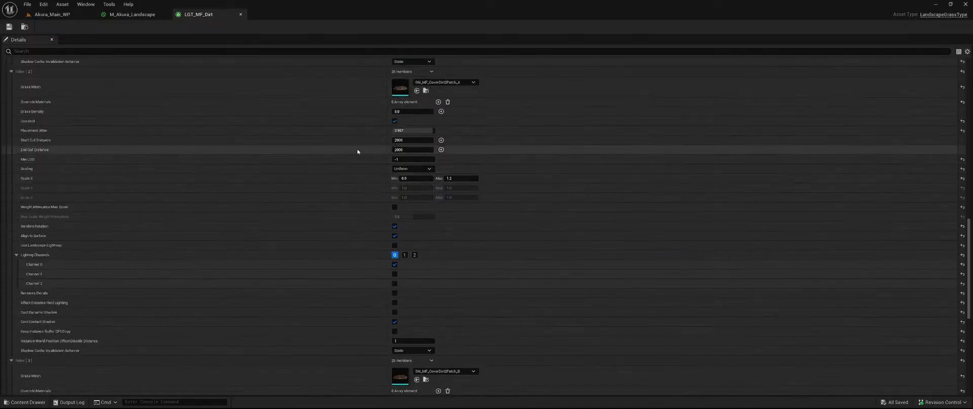
left_click(406, 150)
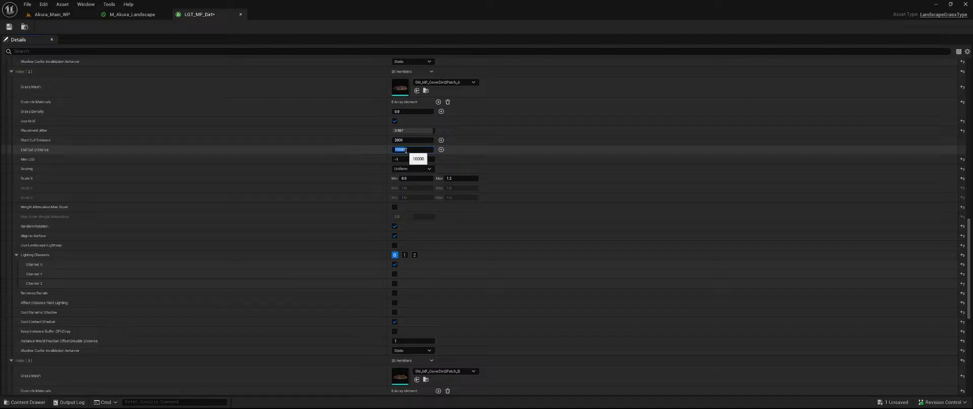
left_click(409, 140)
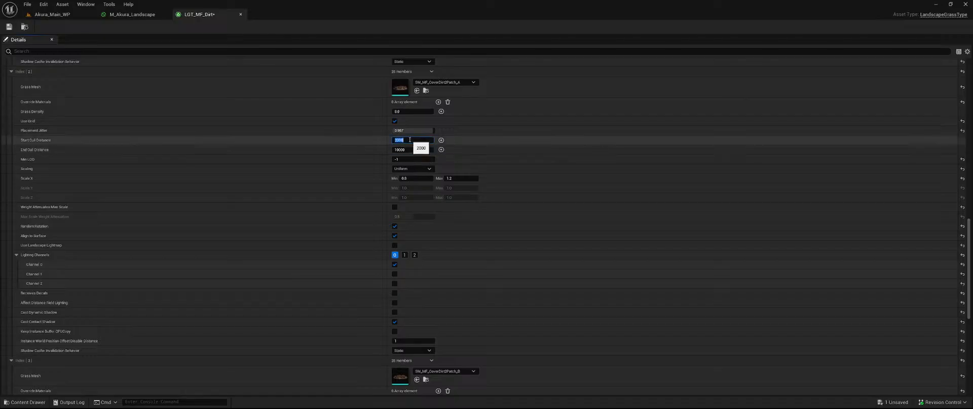
Set the start and end cull distances to 10000 for the Index 1 and Index 0 grass varieties
scroll(365, 174, "up", 10)
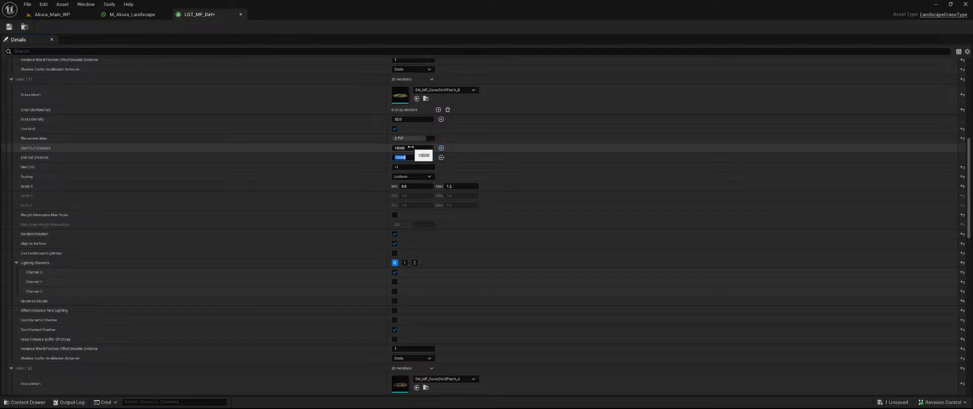
left_click(495, 143)
scroll(518, 131, "up", 3)
scroll(519, 131, "up", 8)
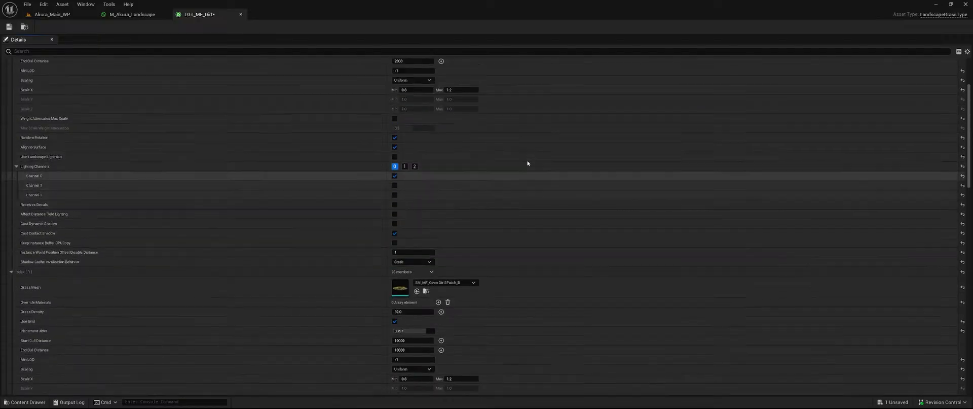
left_click(415, 151)
type("10000")
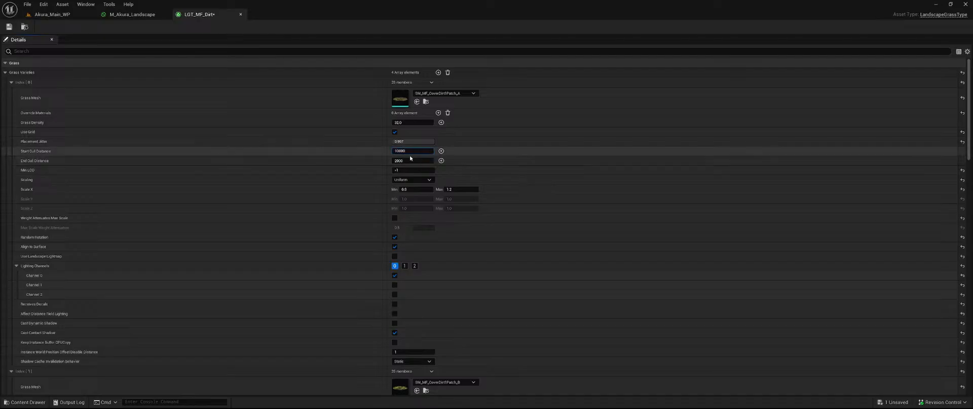
left_click(409, 159)
Set the start and end cull distances of the Index 3 grass variety to 10000
scroll(600, 217, "down", 20)
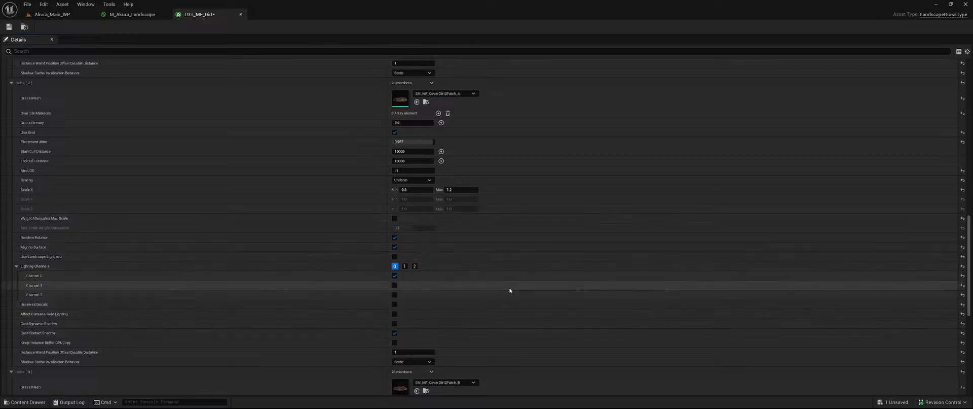
scroll(647, 257, "down", 10)
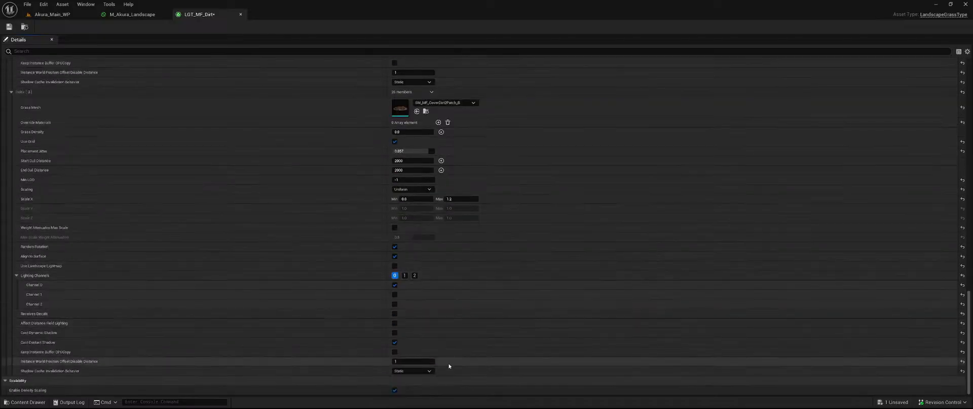
left_click(415, 160)
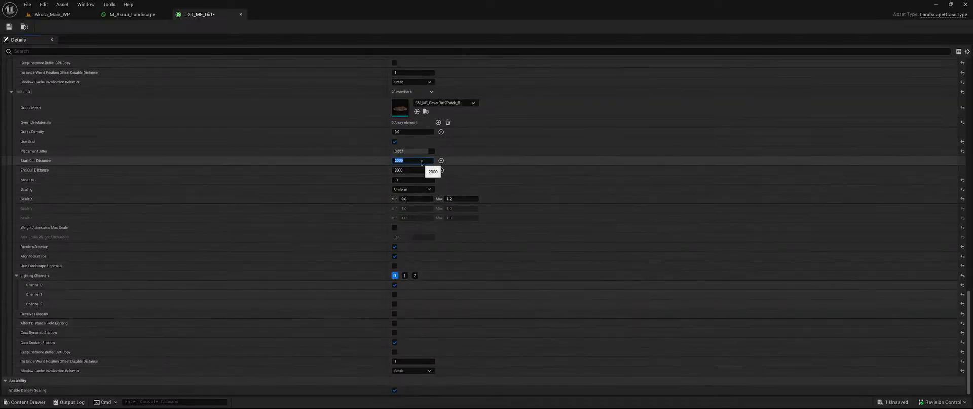
type("10000")
key("Return")
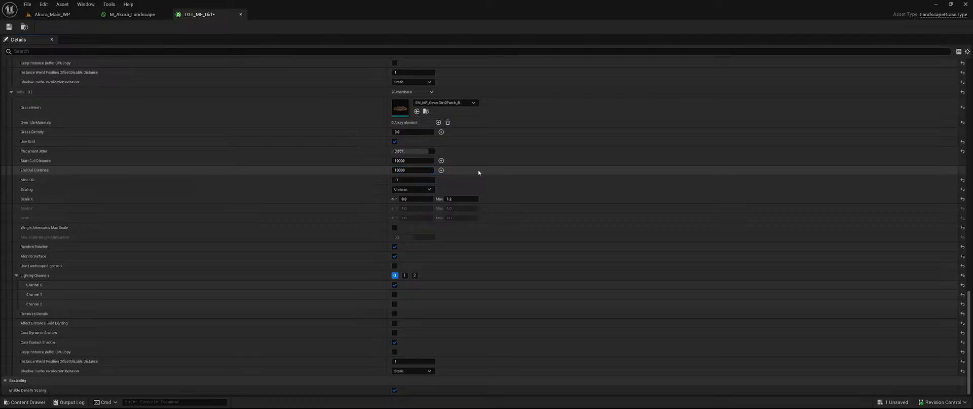
Save the LGT_MF_Dirt grass type and close it to return to the M_Akura_Landscape material graph
scroll(651, 249, "up", 5)
scroll(651, 249, "up", 4)
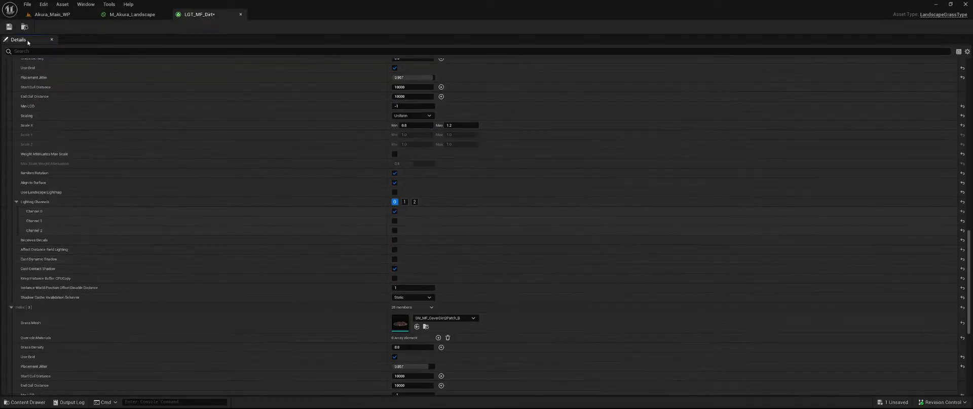
left_click(8, 26)
left_click(241, 15)
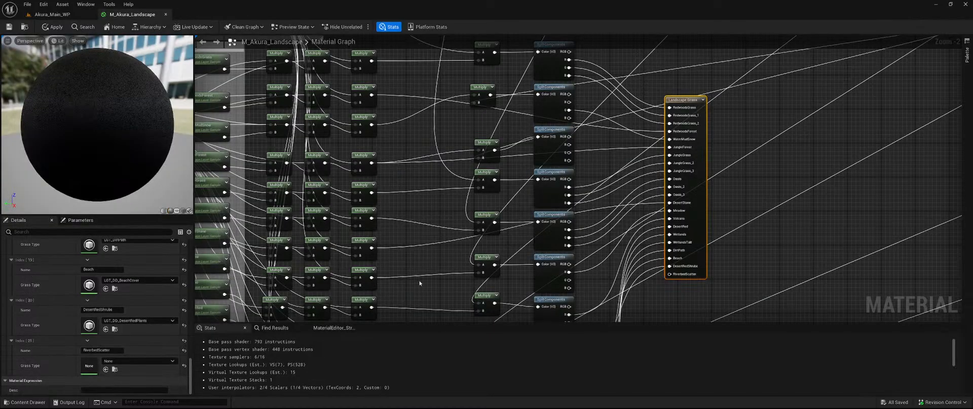
Assign LGT_MF_Dirt as the grass type of the RiverbedScatter entry on the Landscape Grass output node
right_click_drag(420, 283, 557, 185)
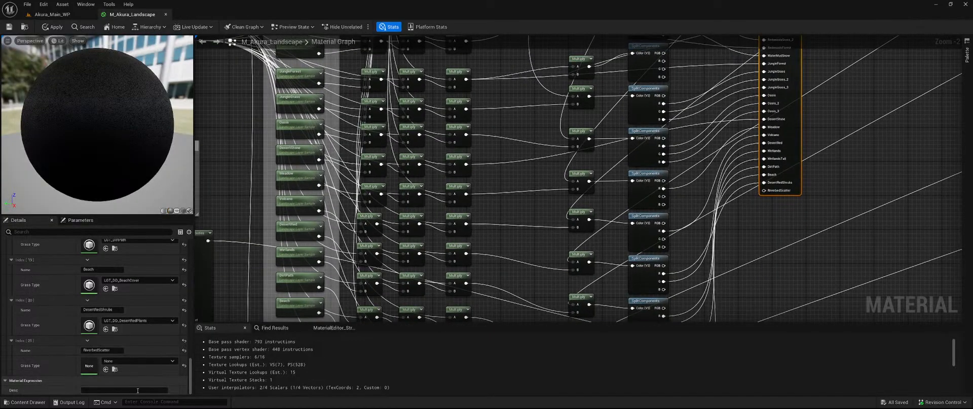
left_click(106, 370)
Extend the comment box around the landscape layer sample nodes downward to make room below the Beach node
right_click_drag(570, 270, 577, 116)
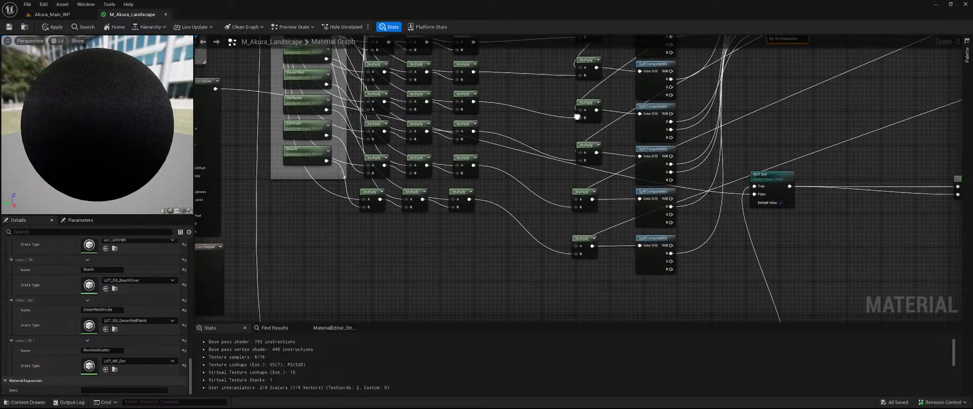
right_click_drag(292, 236, 346, 235)
left_click_drag(351, 178, 350, 213)
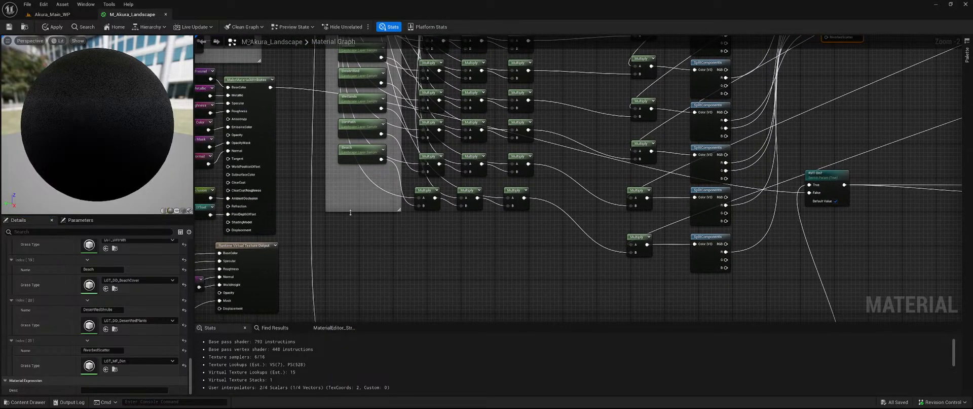
Add a Landscape Layer Sample node named Riverbed directly below the Beach node in the Samples comment box
left_click(342, 180)
right_click(342, 179)
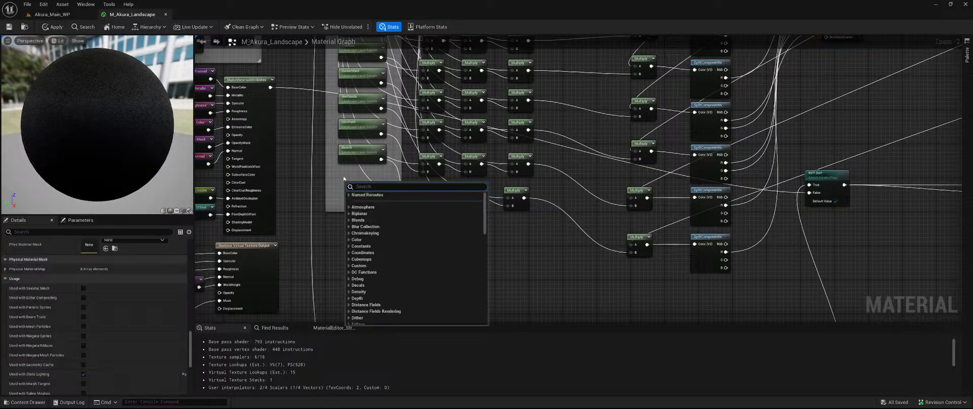
type("landscape")
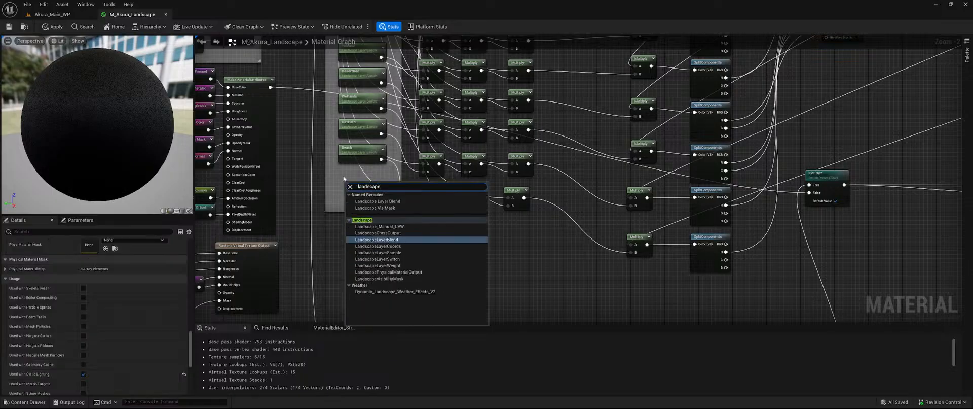
left_click(412, 253)
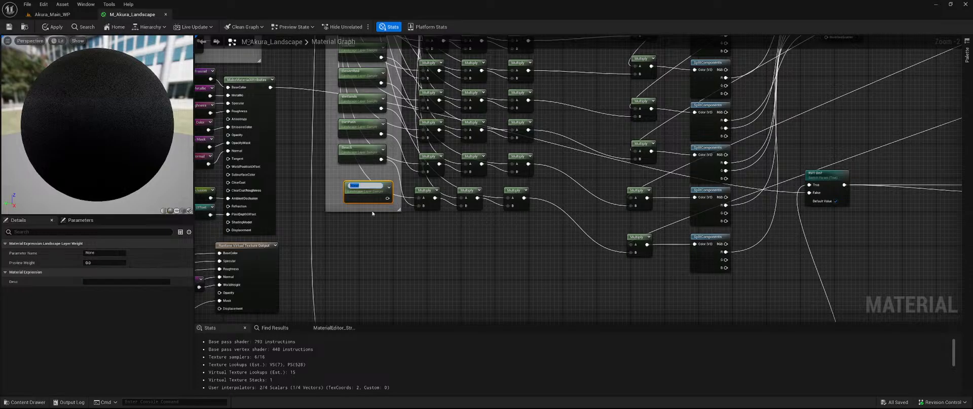
type("Riverbed")
key("Return")
scroll(361, 246, "up", 2)
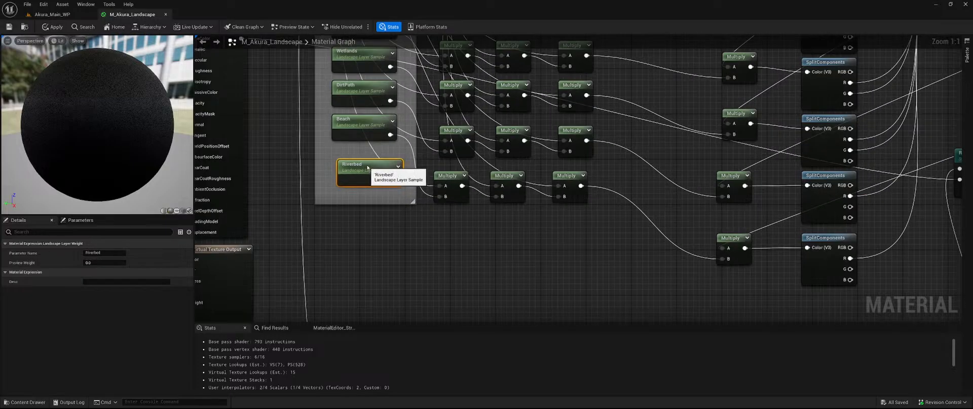
left_click_drag(373, 173, 365, 157)
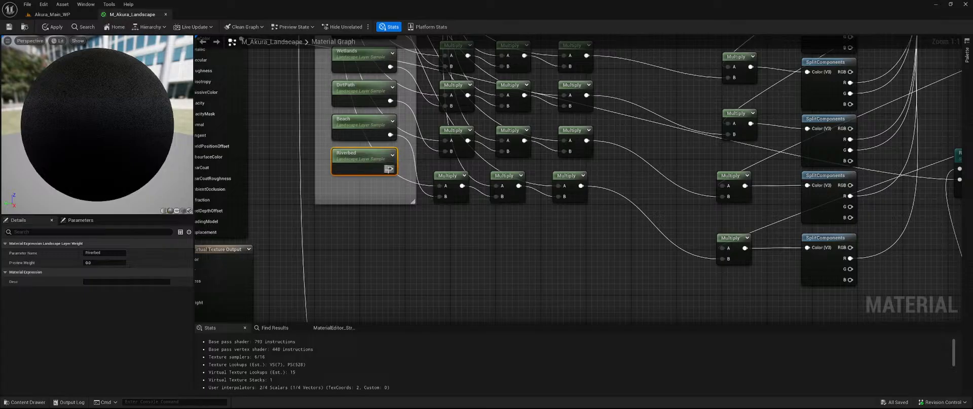
Duplicate the lowest row of three chained Multiply nodes beside the samples and place the copies directly underneath
left_click_drag(600, 241, 456, 182)
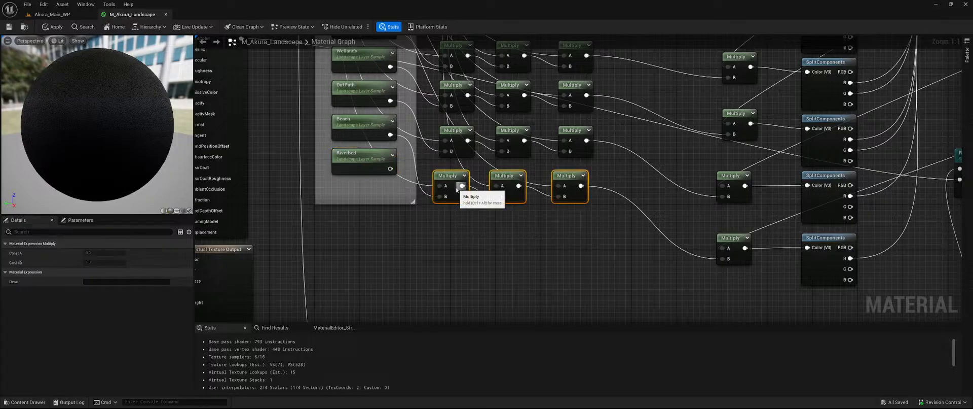
key("ctrl+d")
left_click_drag(571, 239, 572, 217)
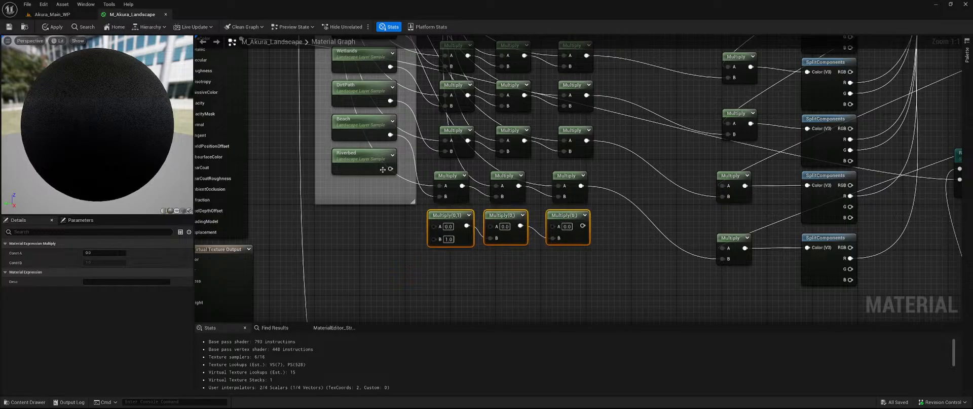
left_click_drag(390, 168, 439, 231)
right_click_drag(491, 259, 450, 249)
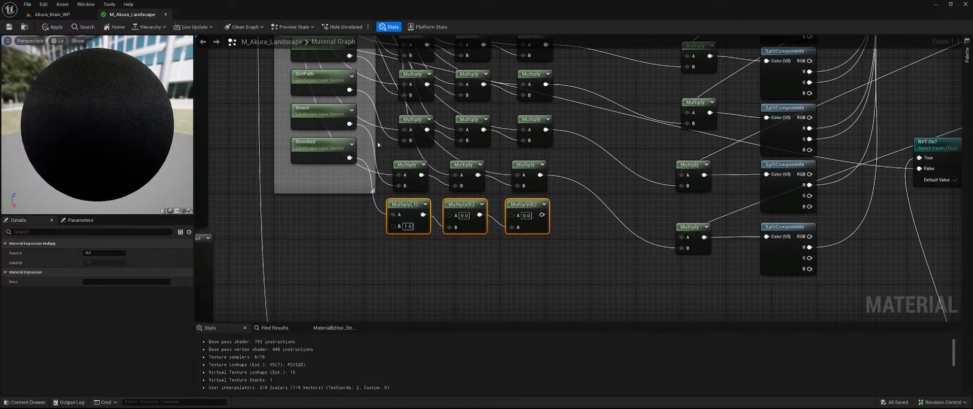
left_click(380, 213, "alt")
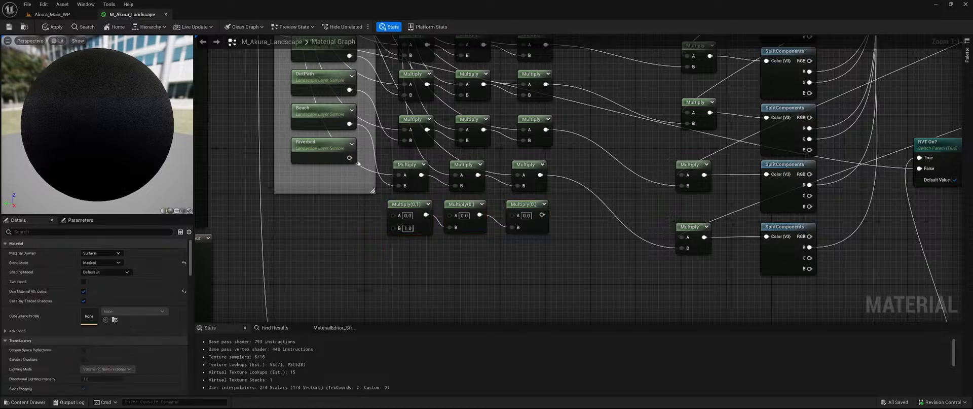
Connect the Riverbed sample to input B of the first copied Multiply and the upper shared reroute node to its input A
left_click_drag(349, 158, 393, 227)
right_click_drag(385, 177, 429, 214)
scroll(429, 213, "down", 1)
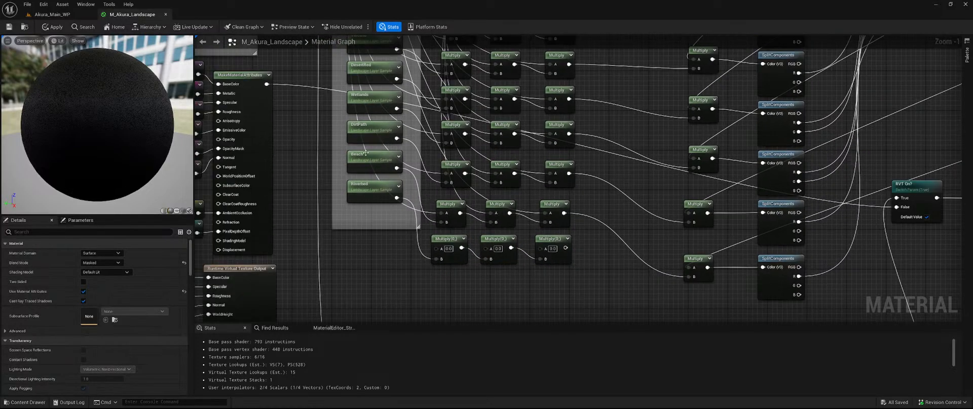
right_click_drag(363, 149, 414, 303)
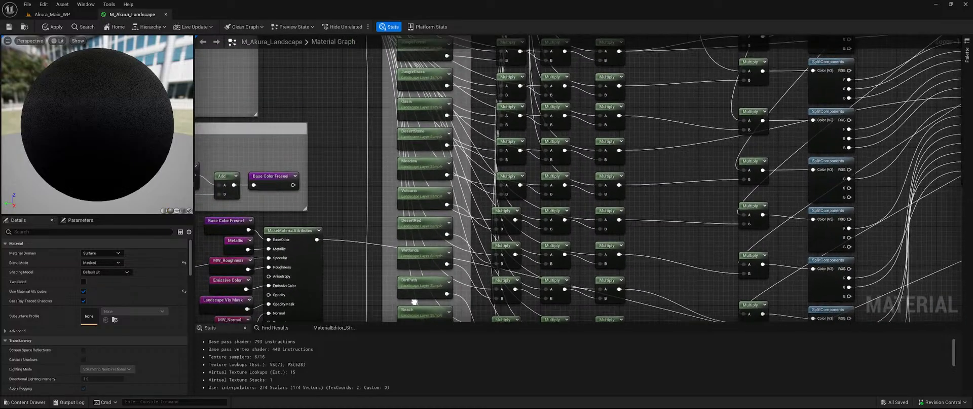
right_click_drag(387, 101, 408, 208)
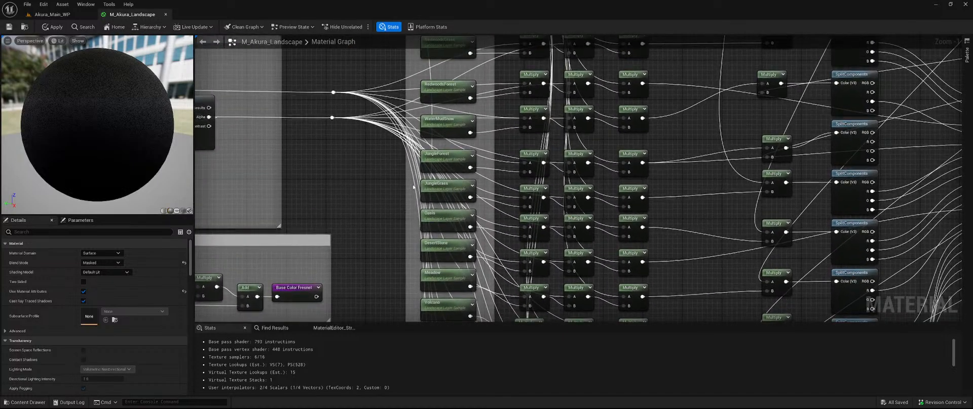
left_click_drag(333, 93, 510, 198)
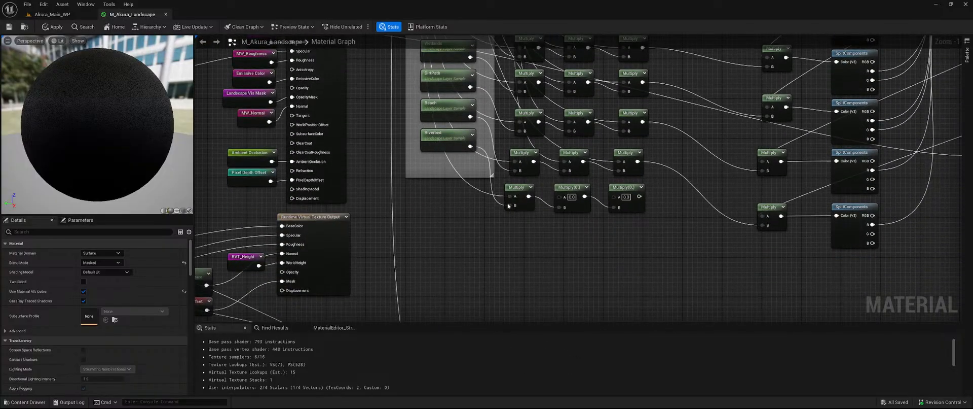
Connect the RemoveFoliage mask's Multiply output to input A of the second Riverbed Multiply, and the shared reroute node to input A of the third
right_click_drag(456, 225, 482, 285)
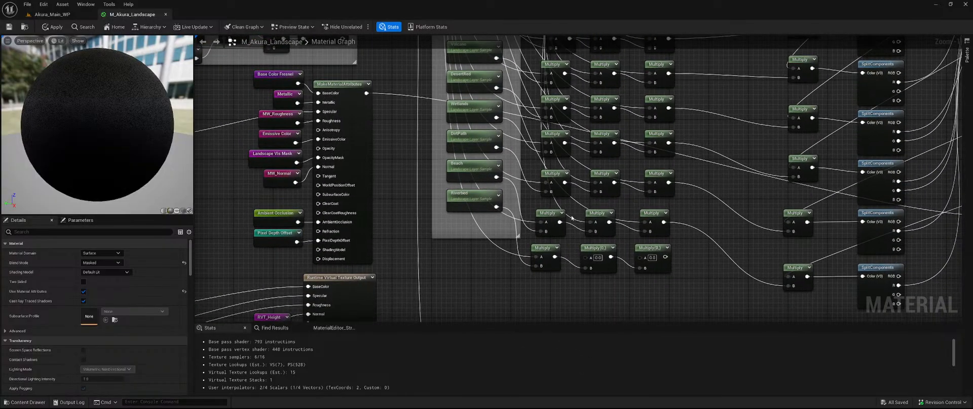
right_click_drag(555, 201, 499, 271)
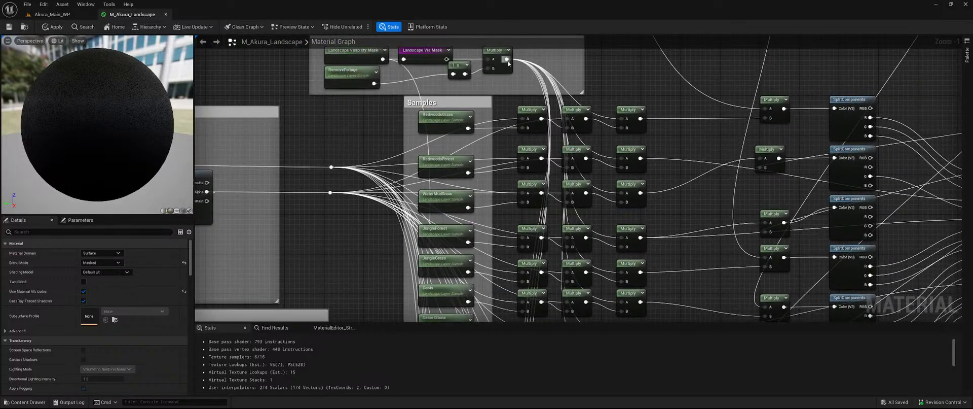
left_click_drag(506, 59, 565, 173)
right_click_drag(571, 187, 590, 268)
mouse_move(631, 253)
left_mouse_down()
mouse_move(419, 188)
mouse_move(356, 40)
mouse_move(357, 177)
mouse_move(350, 152)
left_mouse_up()
Copy the lowest Multiply and SplitComponents pair below itself and connect the Riverbed row's last Multiply to input B of the new Multiply
right_click_drag(668, 304, 523, 106)
right_click_drag(564, 225, 530, 81)
left_click_drag(711, 264, 616, 197)
key("ctrl+c")
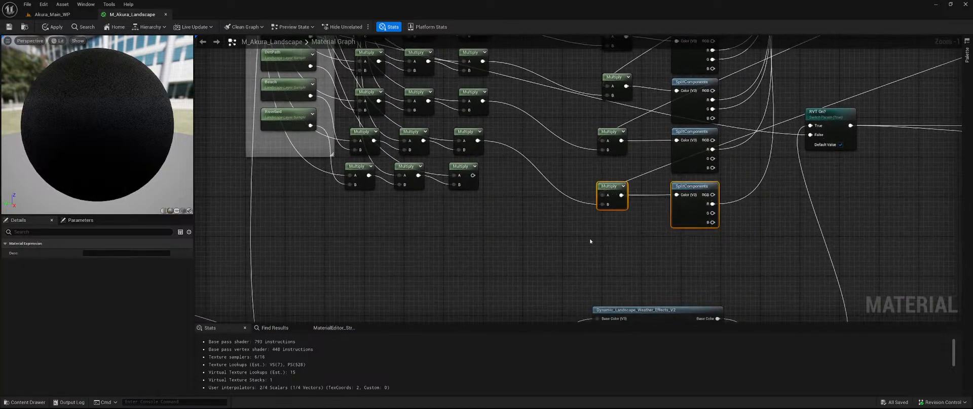
key("ctrl+v")
left_click_drag(637, 240, 688, 244)
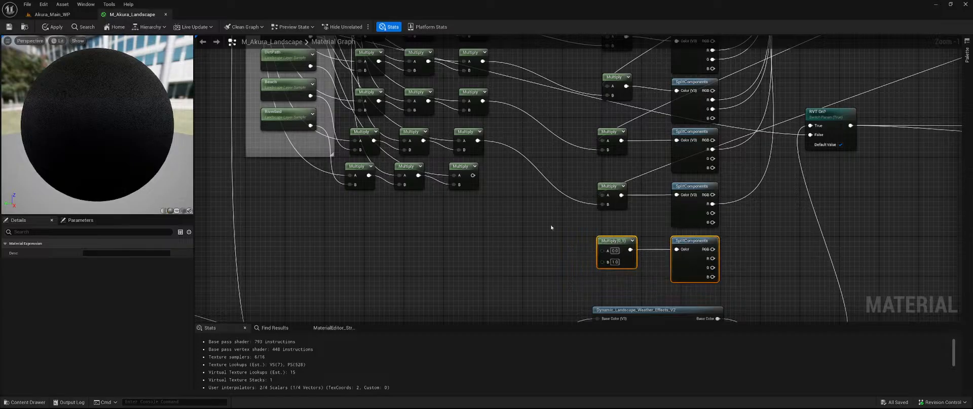
right_click_drag(549, 227, 614, 250)
left_click_drag(535, 201, 665, 282)
Widen the comment box around the vegetation variation nodes to make room beside the Beach_Vegetation_Variation_Scale group
right_click_drag(888, 118, 497, 221)
right_click_drag(738, 79, 452, 218)
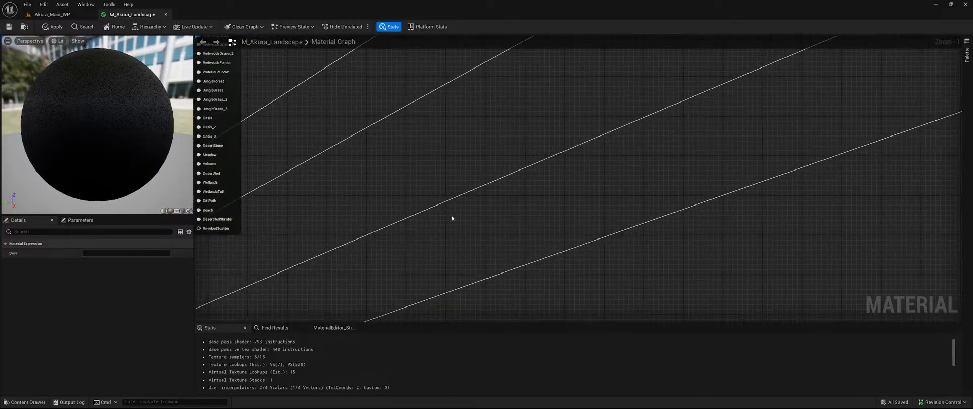
right_click_drag(608, 132, 419, 235)
scroll(464, 182, "down", 5)
right_click_drag(643, 122, 425, 192)
scroll(651, 208, "up", 5)
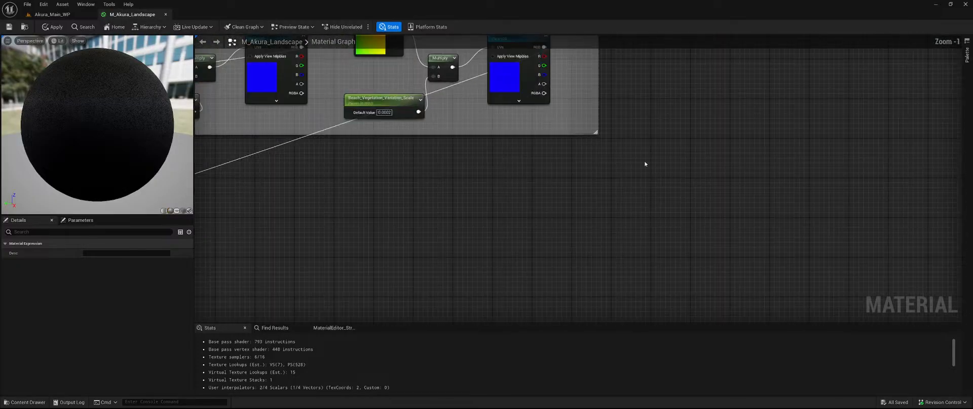
right_click_drag(610, 135, 586, 206)
left_click_drag(576, 128, 785, 137)
Duplicate the Beach variation group of Landscape Coords, scale parameter, Multiply and Grass_Variation_Texture into the free space of the comment box
left_click_drag(601, 107, 355, 173)
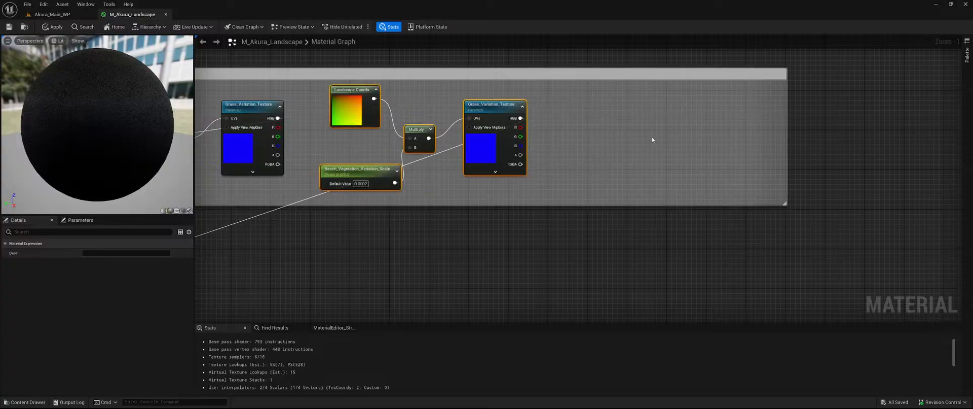
key("ctrl+c")
key("ctrl+v")
left_click_drag(765, 120, 735, 105)
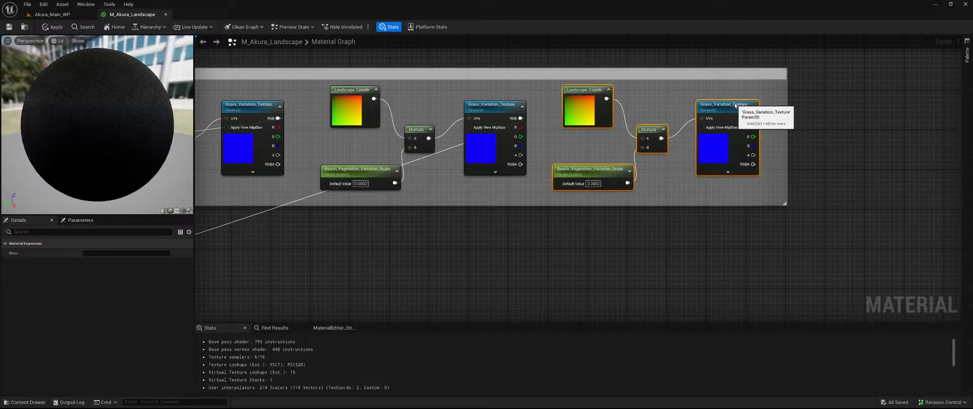
left_click_drag(736, 105, 740, 105)
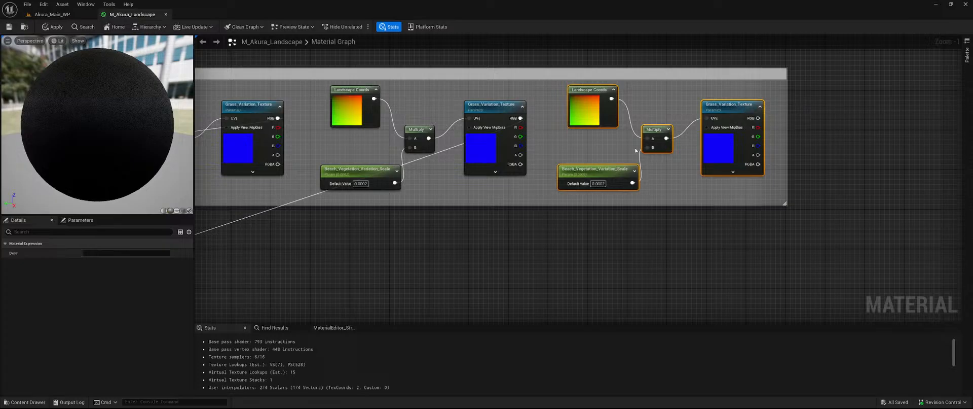
Rename the copied parameter Riverbed_Vegetation_Variation_Scale and connect the copied Grass_Variation_Texture's RGB output to input A of the Multiply before the new SplitComponents
left_click(588, 172)
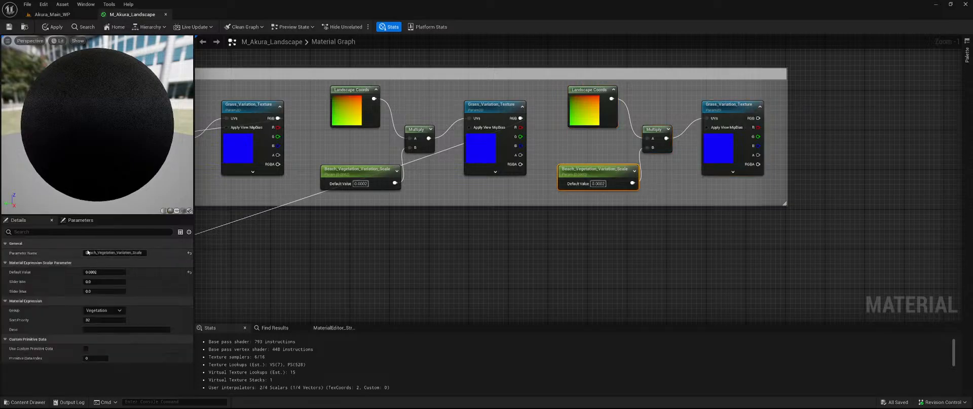
left_click_drag(96, 253, 78, 252)
type("FL")
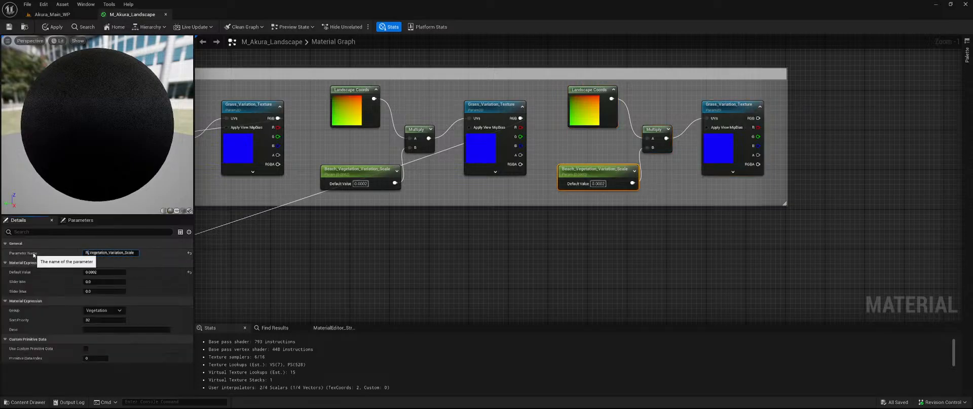
key("Return")
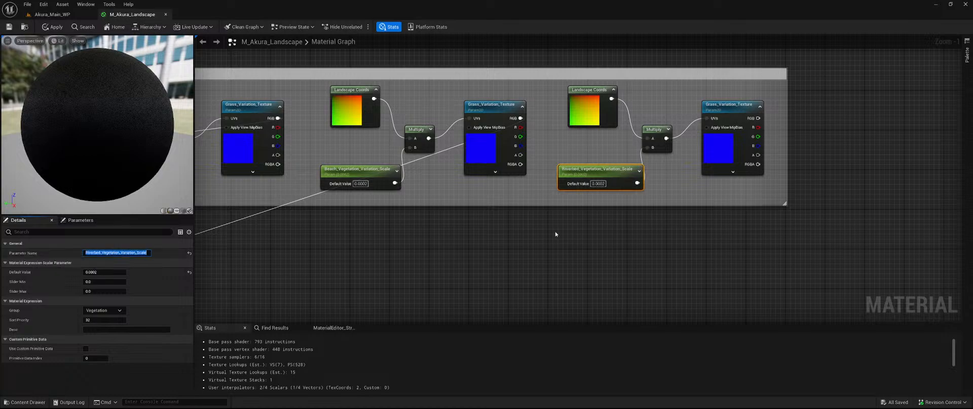
right_click_drag(532, 272, 580, 248)
left_click_drag(806, 94, 575, 203)
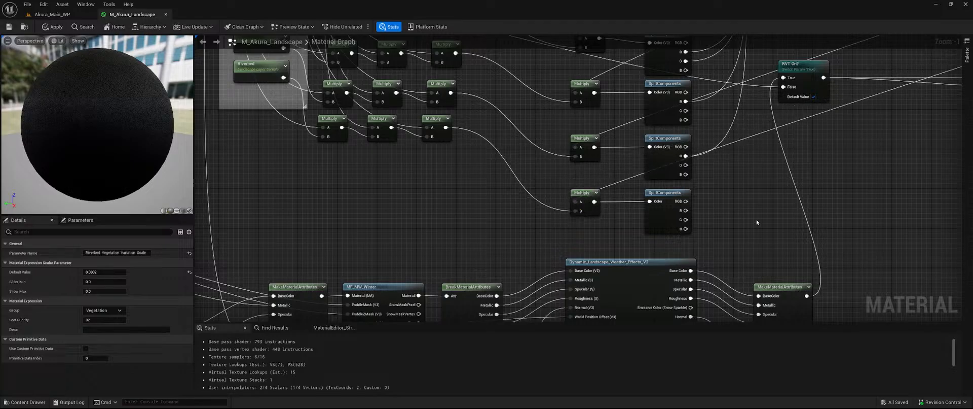
Move the RVT On? switch, the virtual texture feature switch and the M_Akura_Landscape output node together, farther away from the SplitComponents column
right_click_drag(756, 219, 427, 258)
left_click_drag(890, 216, 574, 238)
key("ctrl+z")
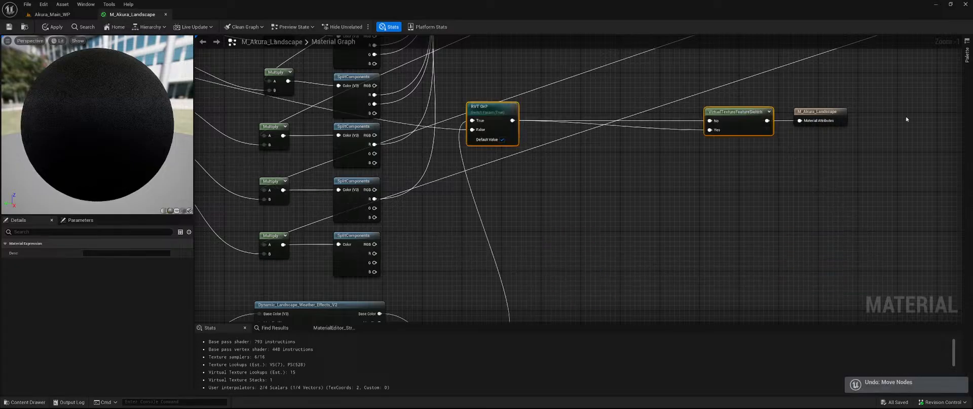
left_click(819, 111, "ctrl")
left_click_drag(733, 116, 872, 208)
Connect the R output of the new SplitComponents node to the RiverbedScatter input of the Landscape Grass output node
right_click_drag(465, 137, 669, 278)
scroll(609, 199, "down", 2)
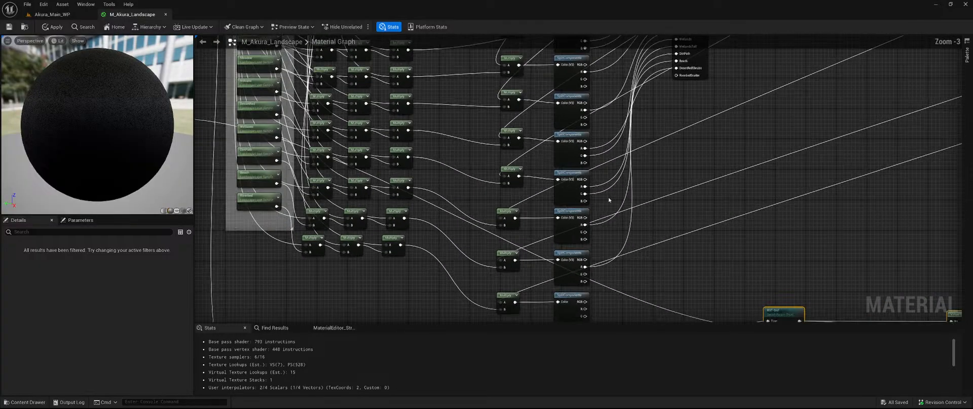
right_click_drag(713, 126, 661, 93)
scroll(581, 280, "up", 1)
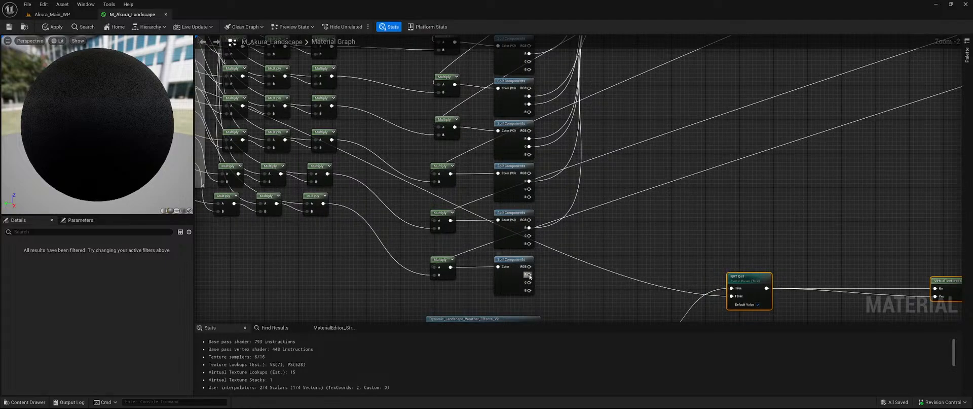
left_click_drag(529, 275, 636, 163)
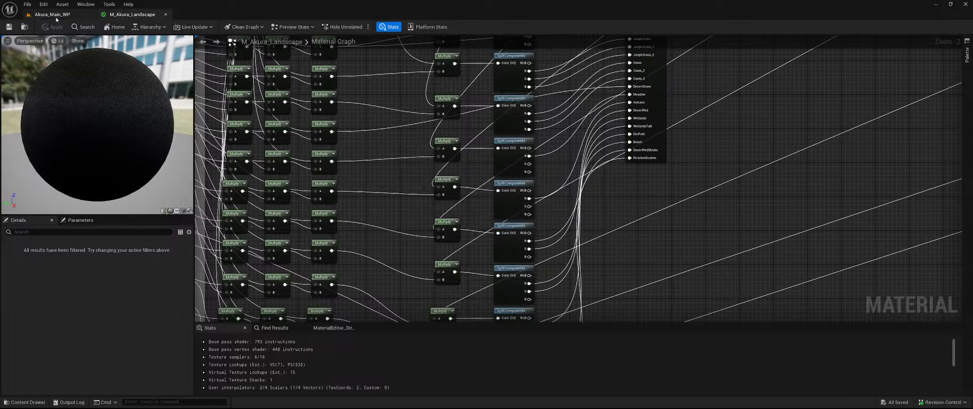
Inspect the riverbed in the Akura_Main_WP level and return to the M_Akura_Landscape material graph
left_click(53, 14)
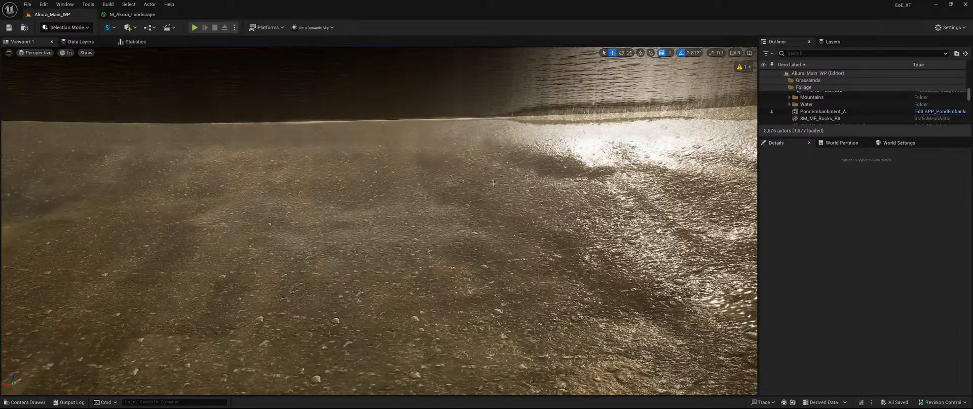
right_click_drag(446, 192, 486, 183)
left_click(130, 14)
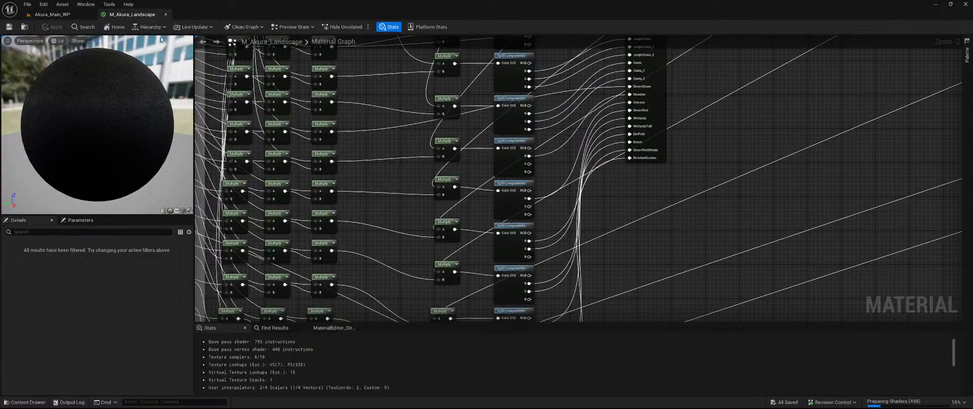
Open the LGT_MF_Dirt grass type from the RiverbedScatter entry of the Landscape Grass output node
left_click(664, 150)
scroll(78, 296, "down", 10)
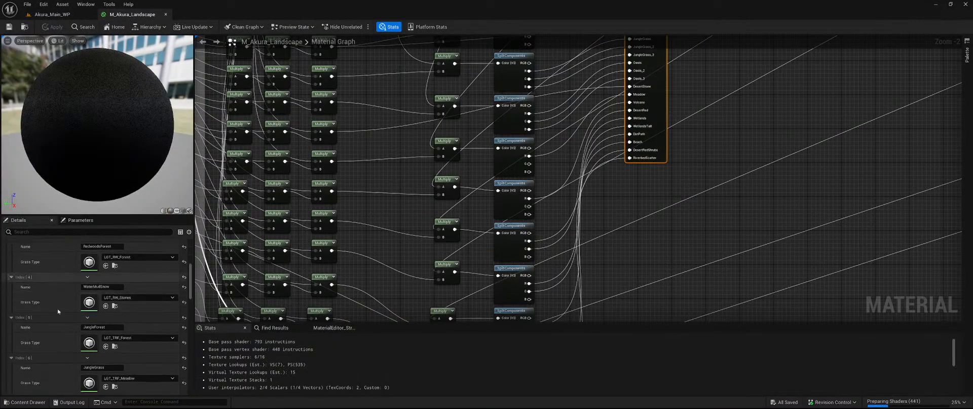
scroll(78, 299, "down", 5)
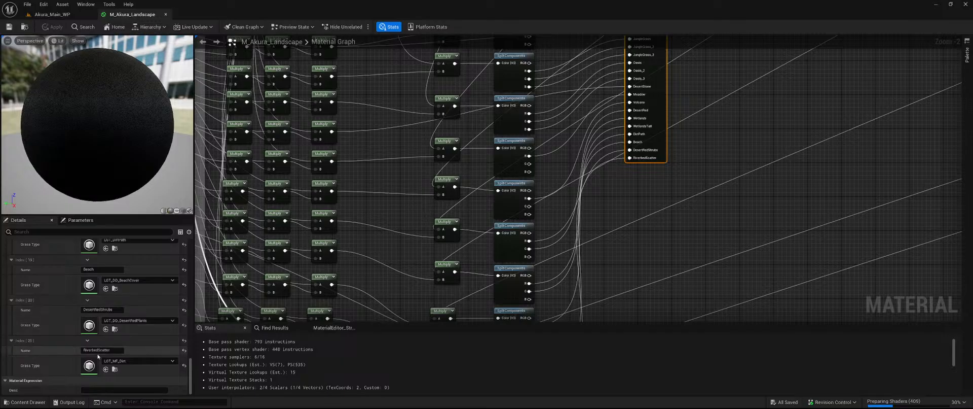
double_click(93, 370)
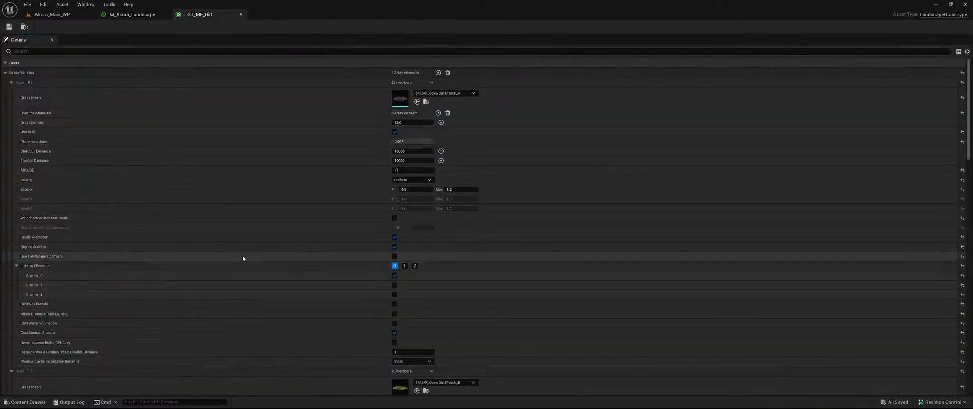
Review the mesh, density and scale settings of the grass varieties in LGT_MF_Dirt and close the asset
scroll(259, 256, "down", 3)
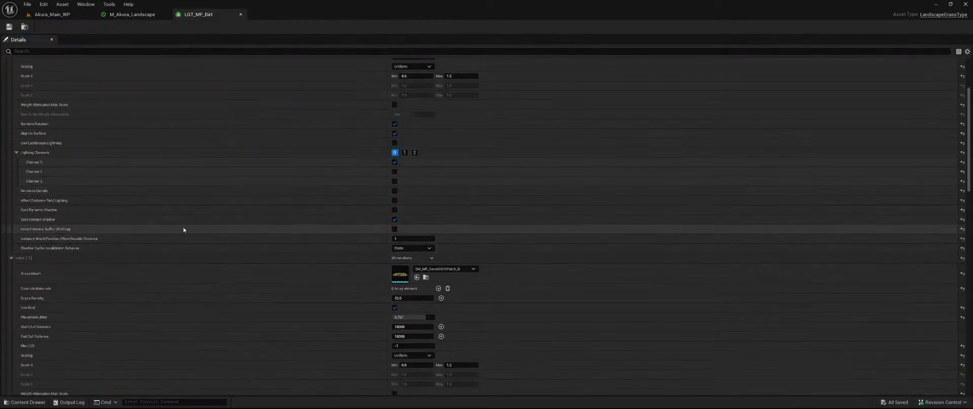
scroll(183, 229, "up", 3)
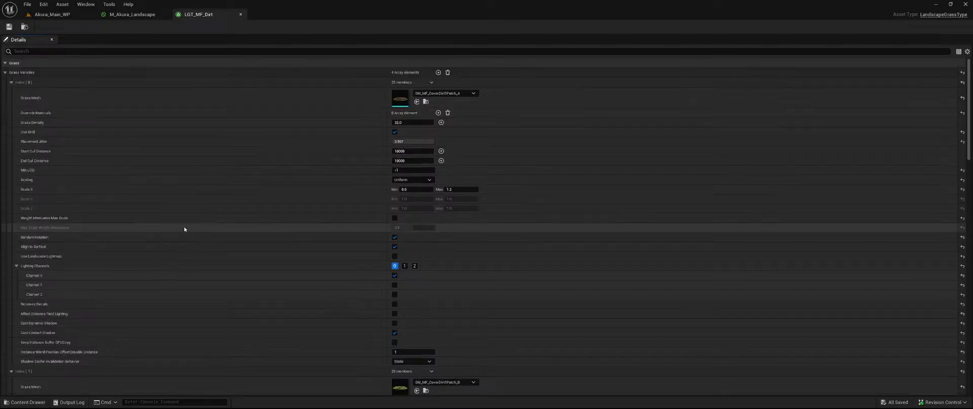
scroll(185, 229, "down", 3)
scroll(190, 227, "down", 6)
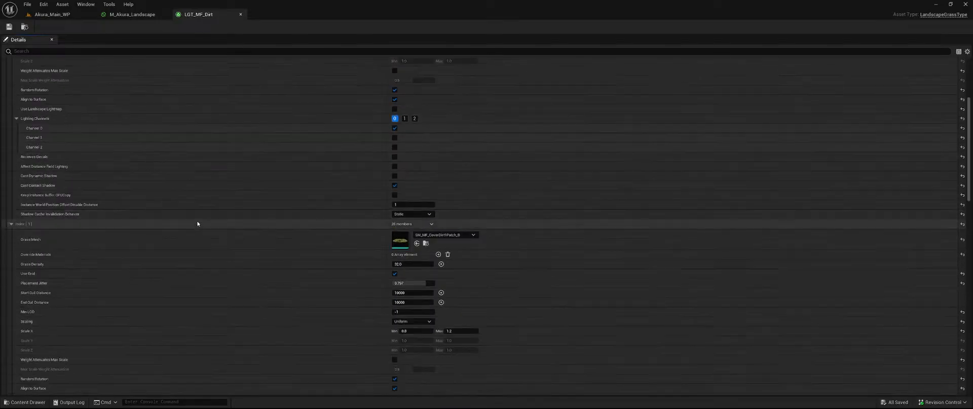
scroll(197, 224, "down", 3)
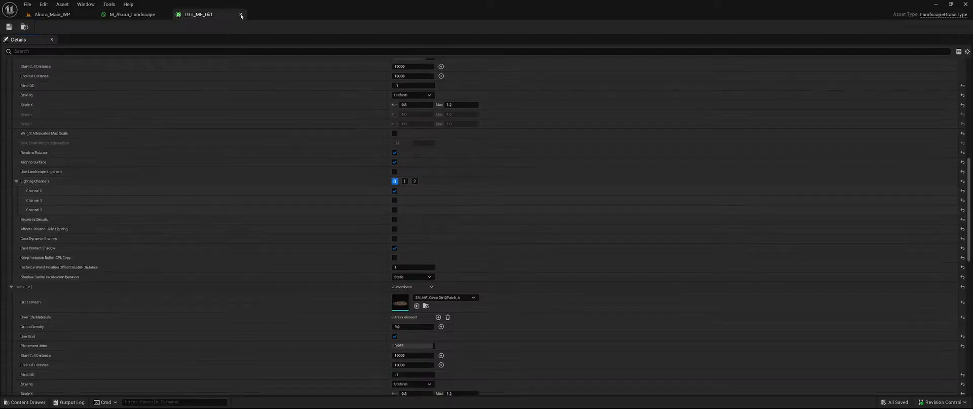
left_click(241, 15)
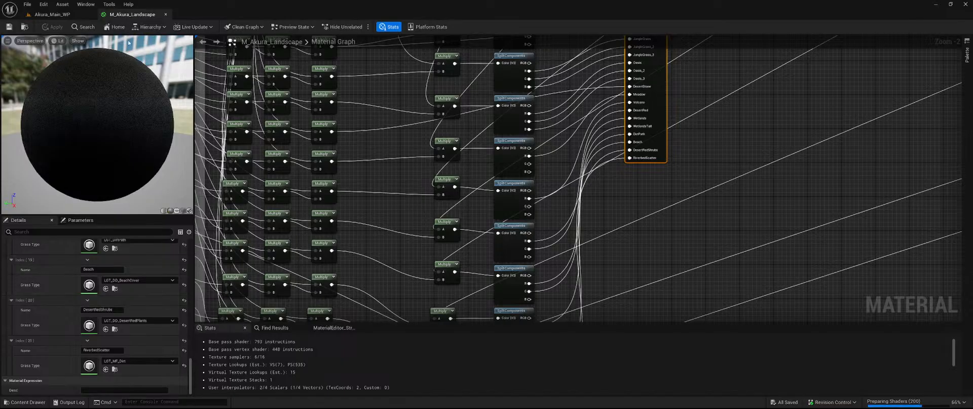
Examine how the dirt scatter is distributed over the riverbed and the riverbank in the Akura_Main_WP level
left_click(69, 17)
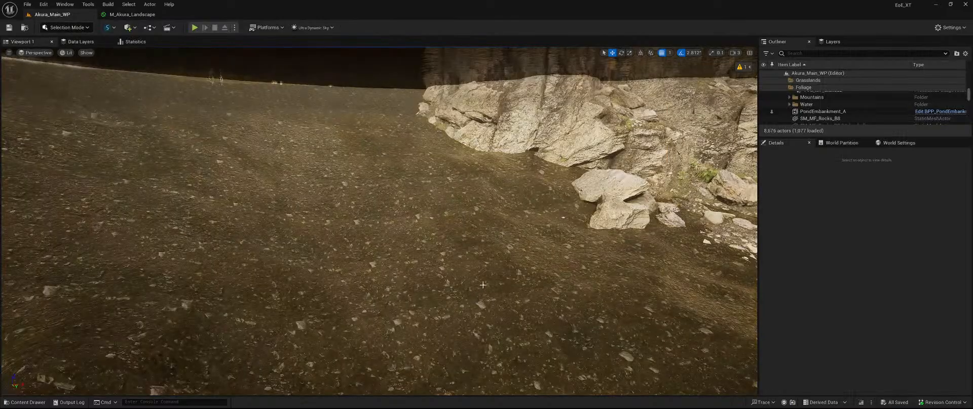
right_click_drag(379, 221, 367, 187)
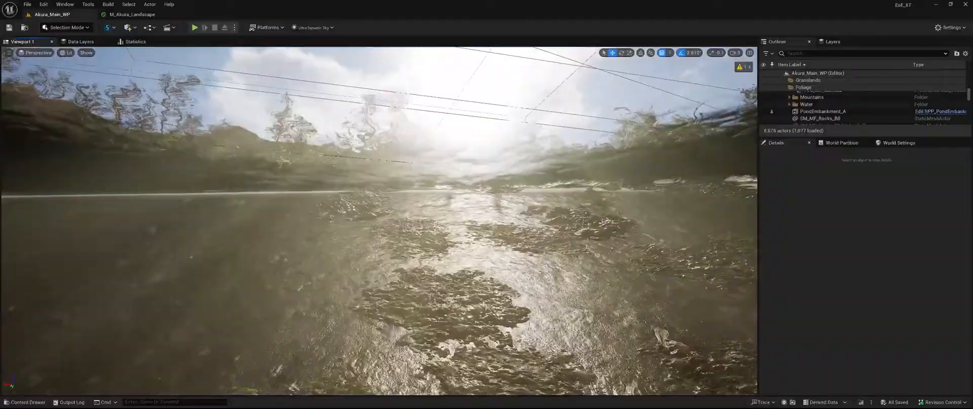
right_click_drag(379, 202, 436, 254)
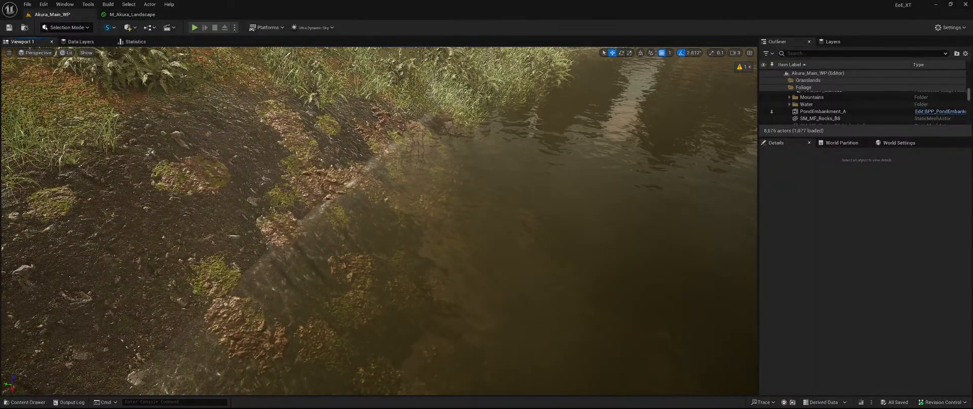
Select the landscape tile at the riverbank and check which Landscape Material instance it uses
left_click(314, 177)
scroll(840, 315, "down", 9)
scroll(842, 308, "up", 2)
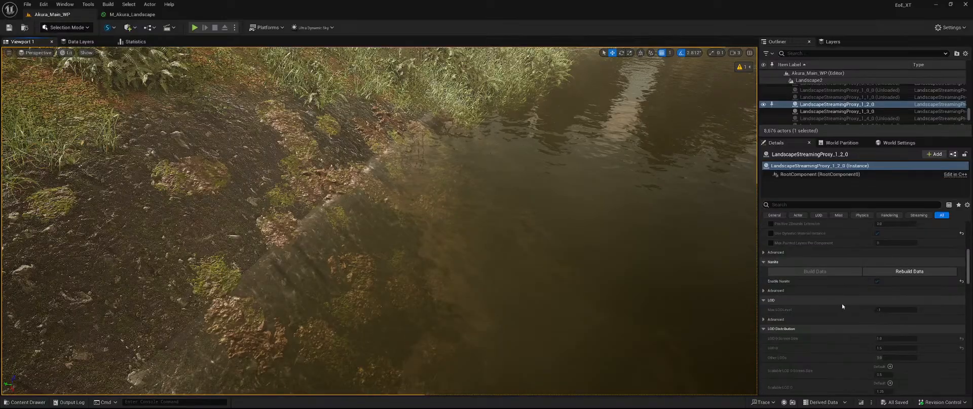
scroll(843, 306, "up", 4)
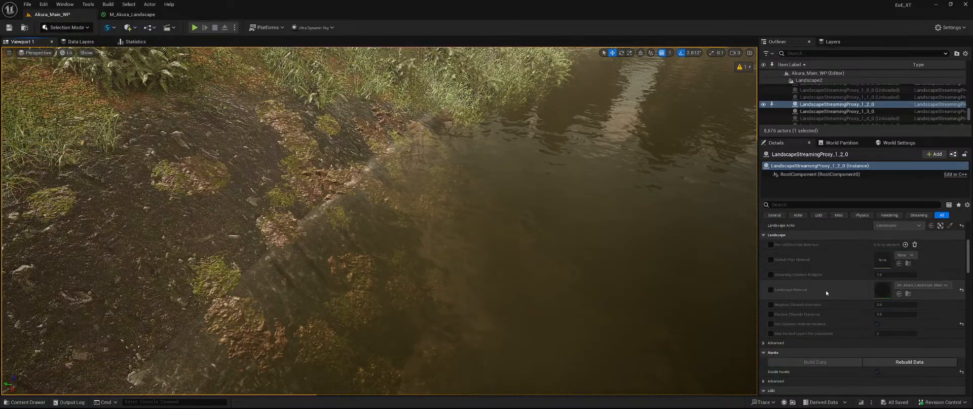
Open the MI_Akura_Landscape_Main material instance from the AkuraMap Materials > Landscape_MasterMaterial > Materials > Landscape folder
key("ctrl+space")
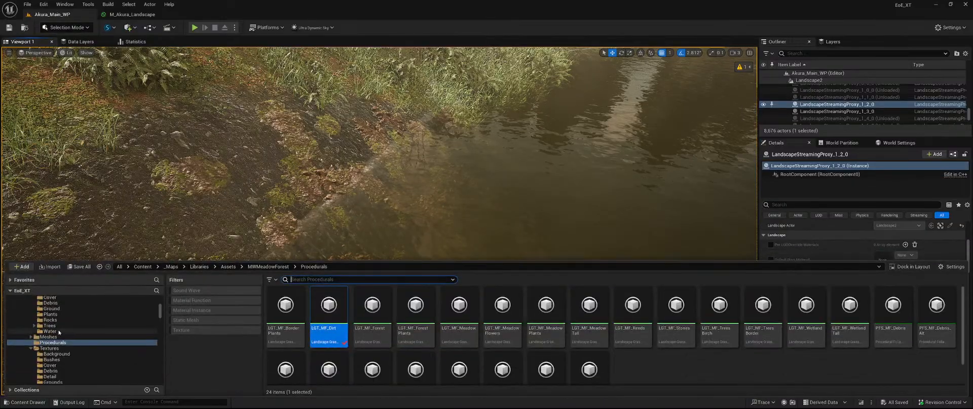
scroll(83, 335, "up", 10)
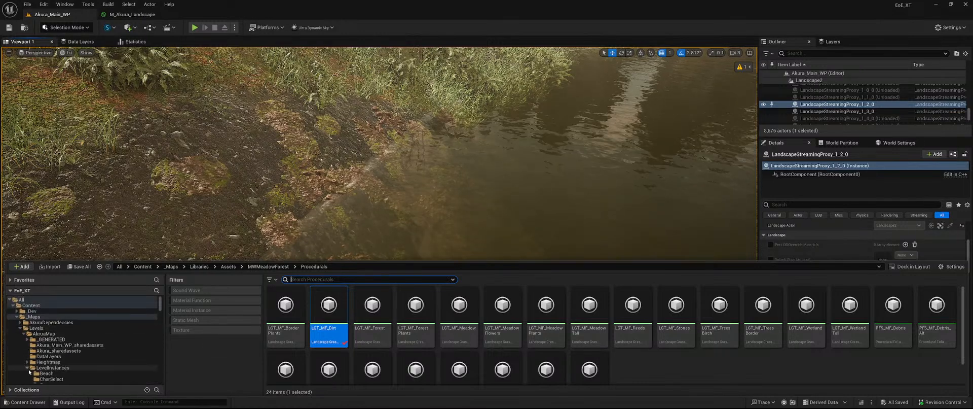
scroll(88, 378, "down", 2)
left_click(46, 350)
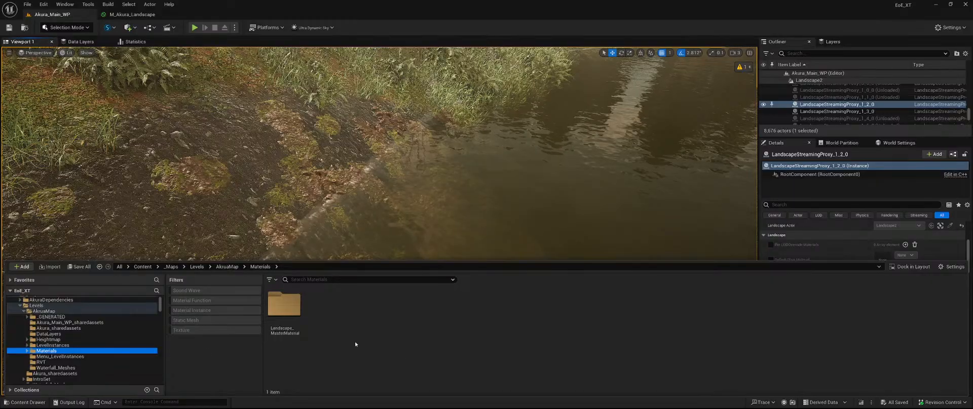
double_click(283, 304)
left_click(285, 313)
double_click(285, 306)
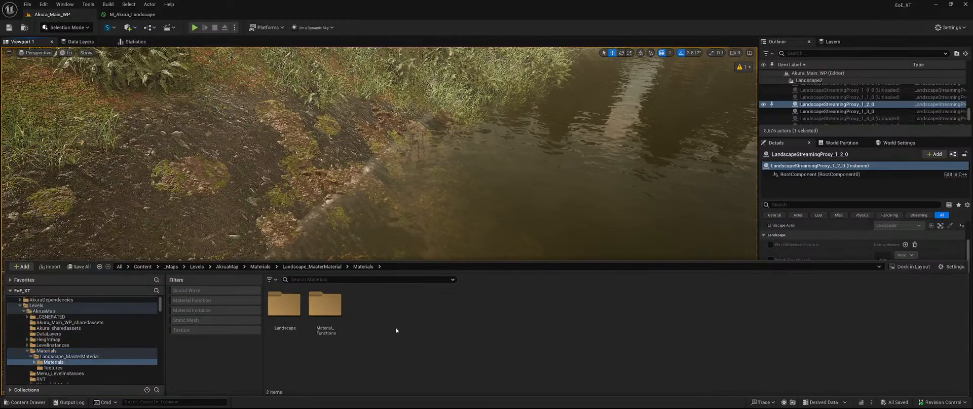
double_click(284, 304)
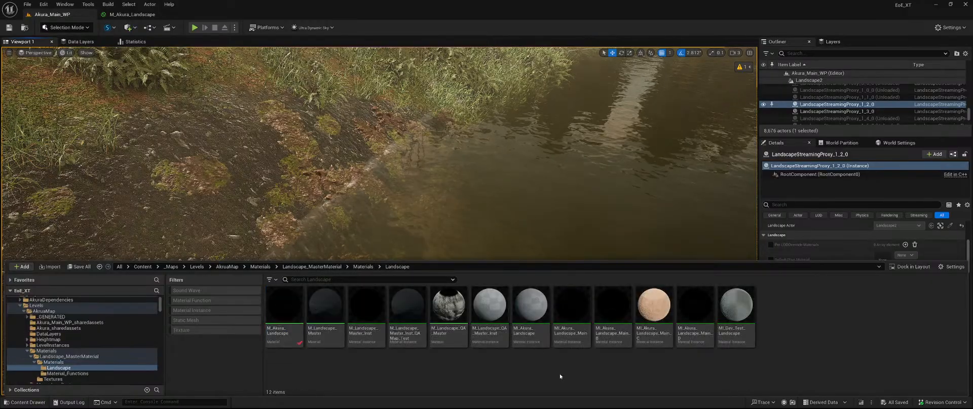
left_click(572, 304)
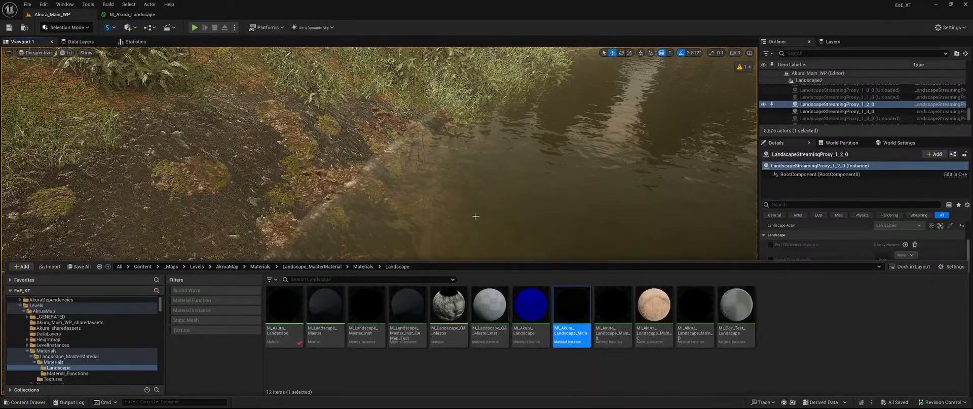
Override Riverbed_Vegetation_Variation_Scale in the Vegetation parameters with 0.01 and save the material instance
scroll(753, 254, "down", 6)
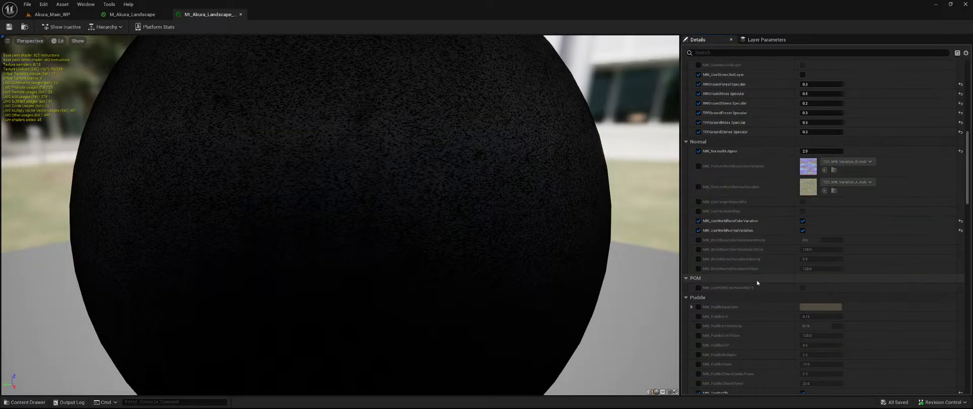
scroll(758, 279, "down", 10)
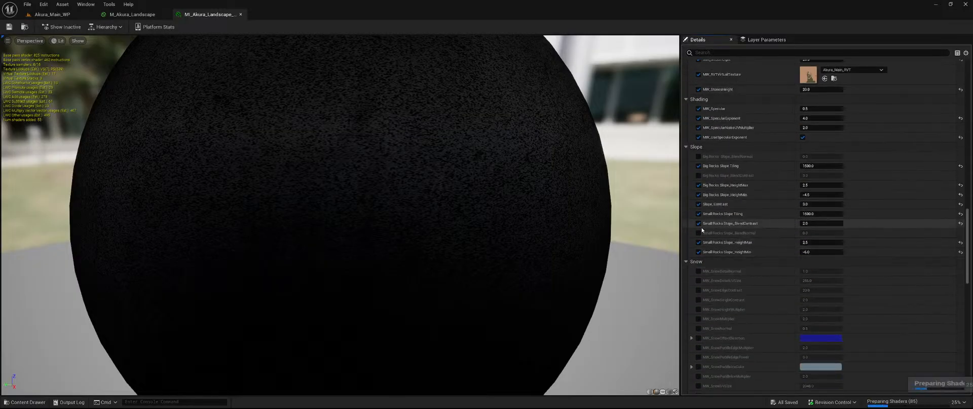
scroll(750, 230, "down", 8)
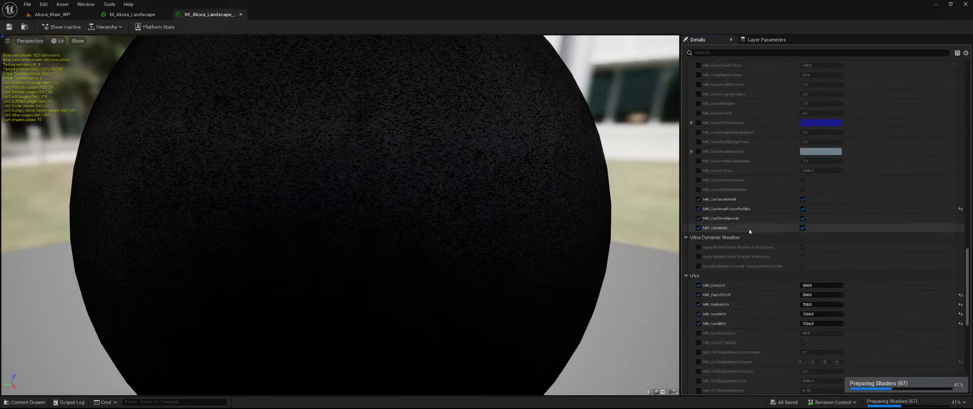
scroll(750, 228, "down", 6)
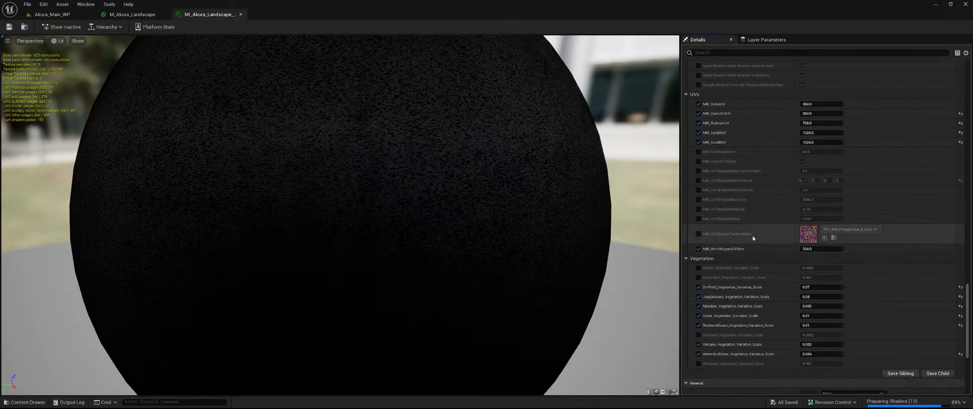
scroll(753, 238, "down", 3)
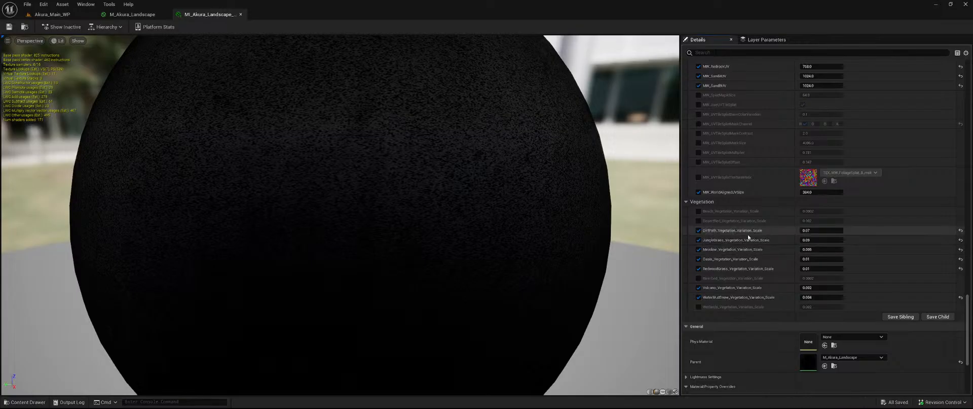
left_click(699, 278)
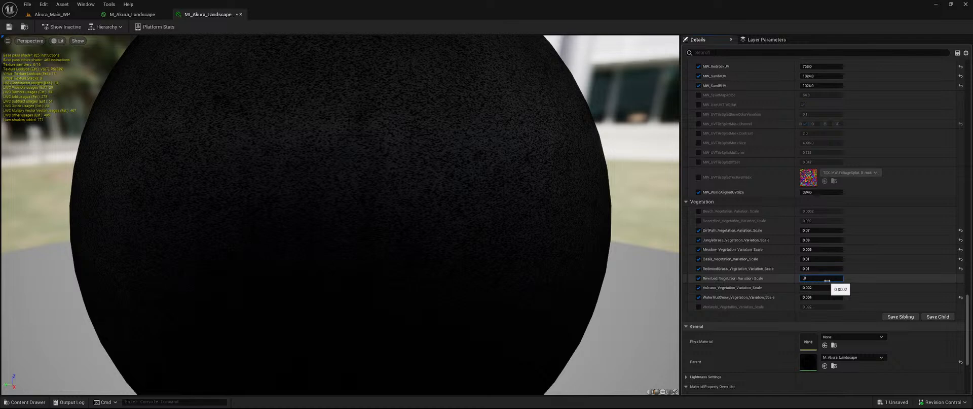
left_click(8, 28)
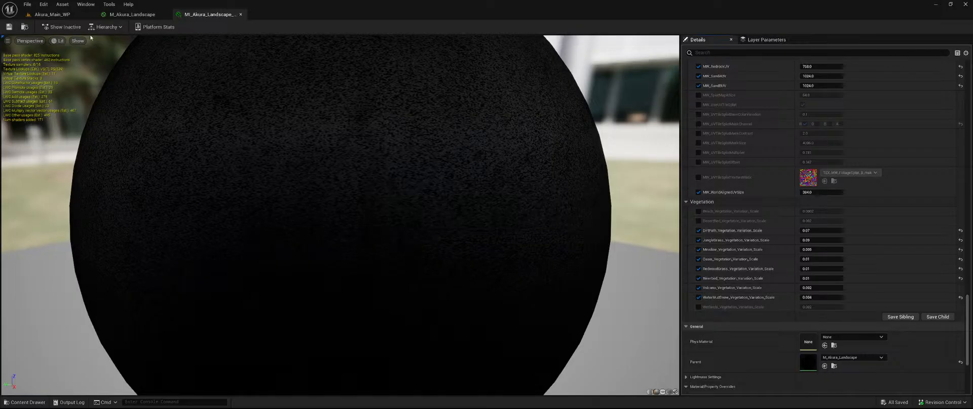
Return to the Akura_Main_WP level, close the M_Akura_Landscape material and inspect the regenerated scatter patches on the riverbed
left_click(56, 14)
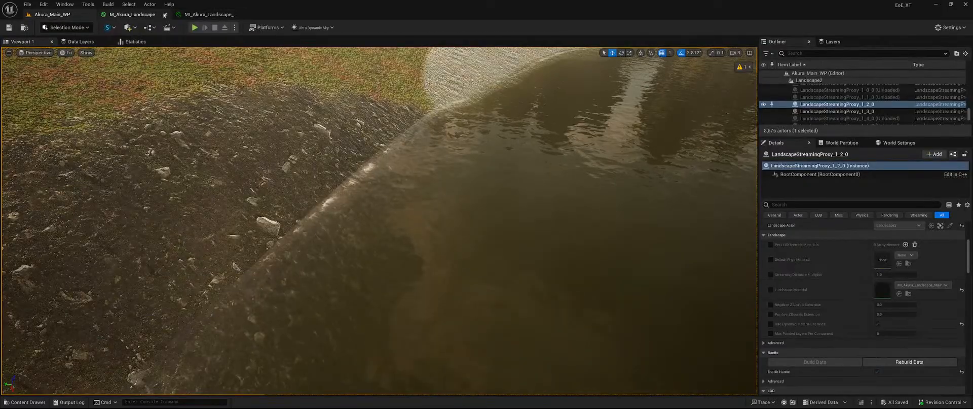
left_click(166, 15)
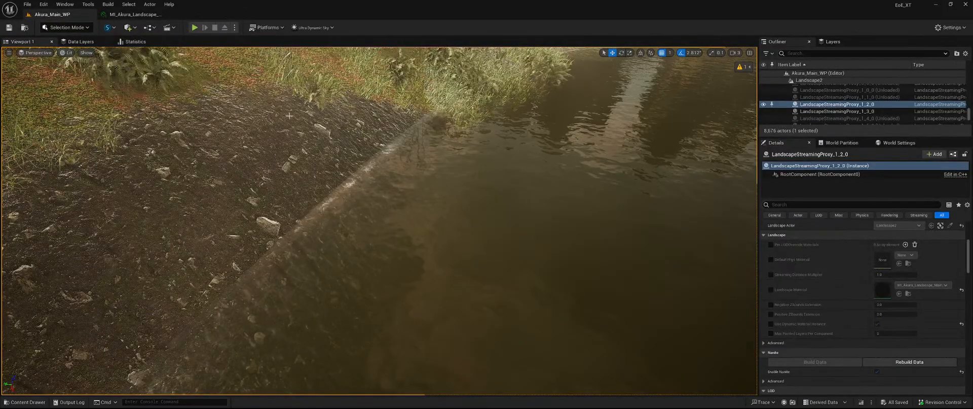
right_click_drag(325, 193, 294, 213)
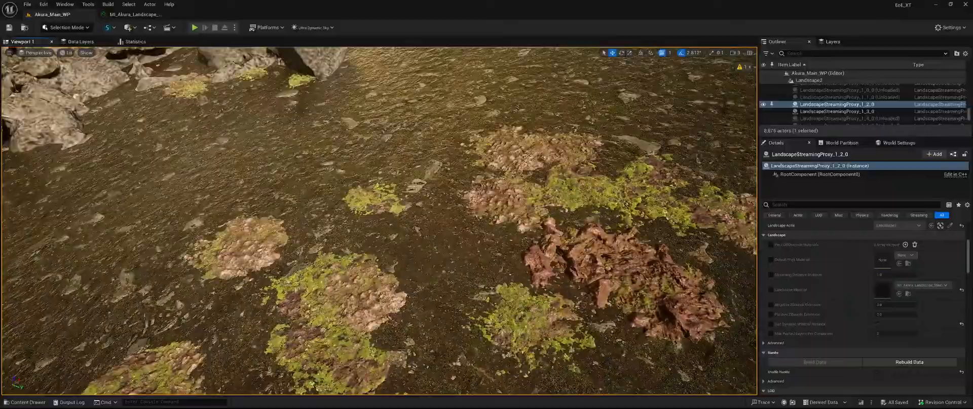
right_click_drag(379, 220, 482, 211)
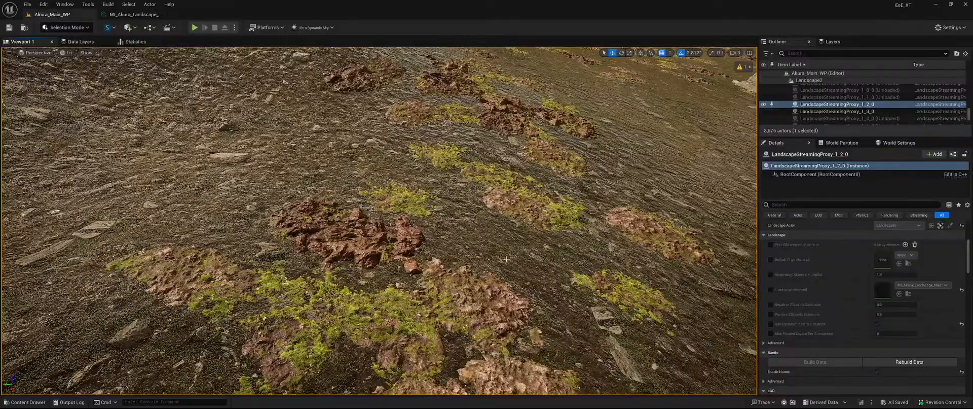
right_click_drag(507, 258, 504, 284)
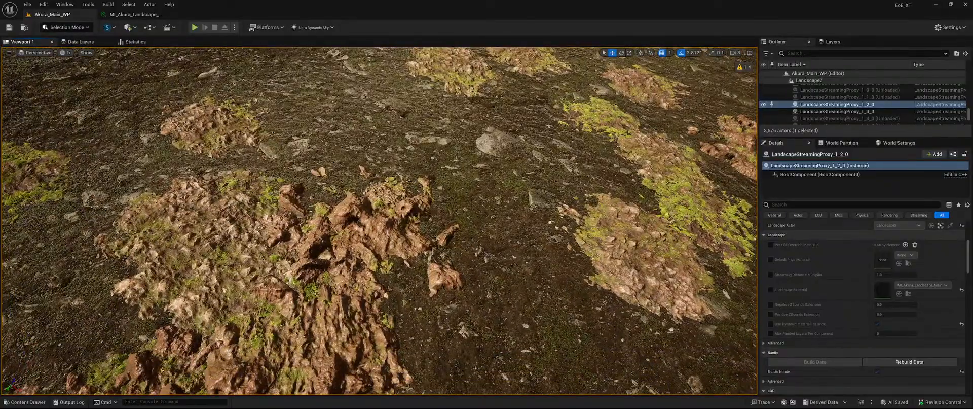
Open the LGT_MF_Dirt grass type from the MWMeadowForest Procedurals folder
left_click(133, 15)
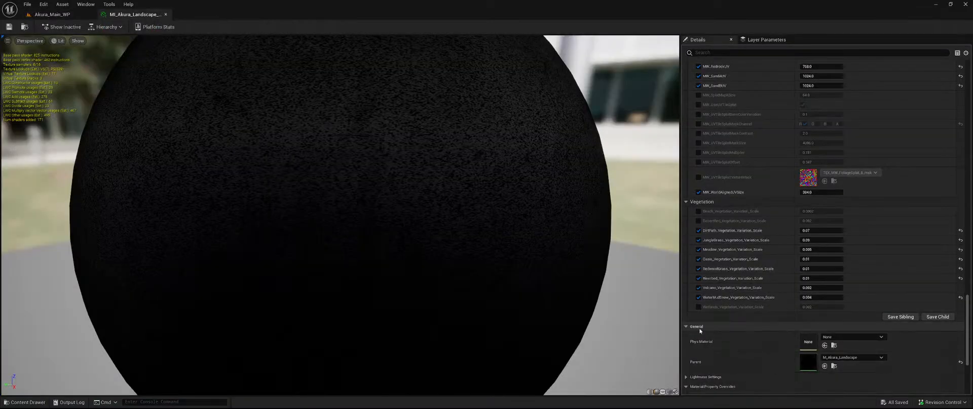
key("ctrl+space")
scroll(107, 319, "down", 3)
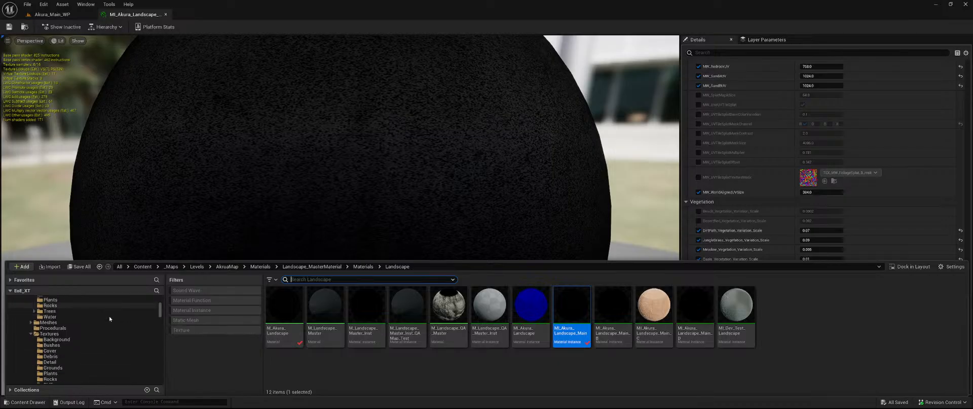
scroll(97, 335, "down", 2)
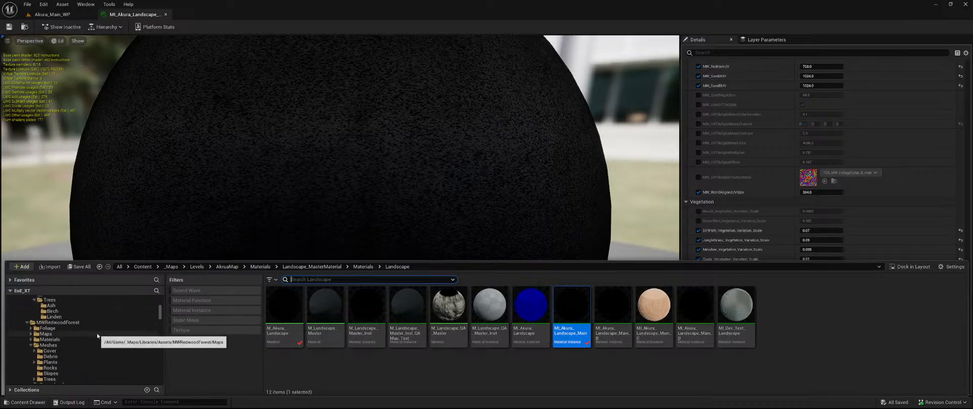
scroll(100, 333, "down", 5)
scroll(102, 334, "down", 8)
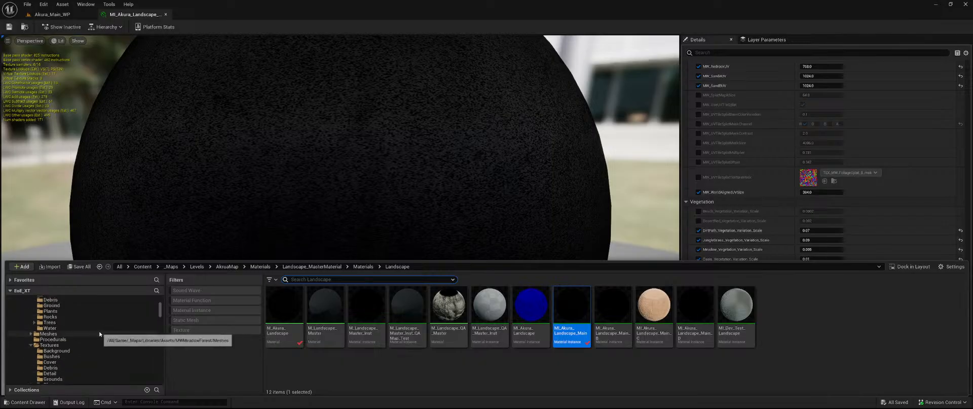
left_click(58, 339)
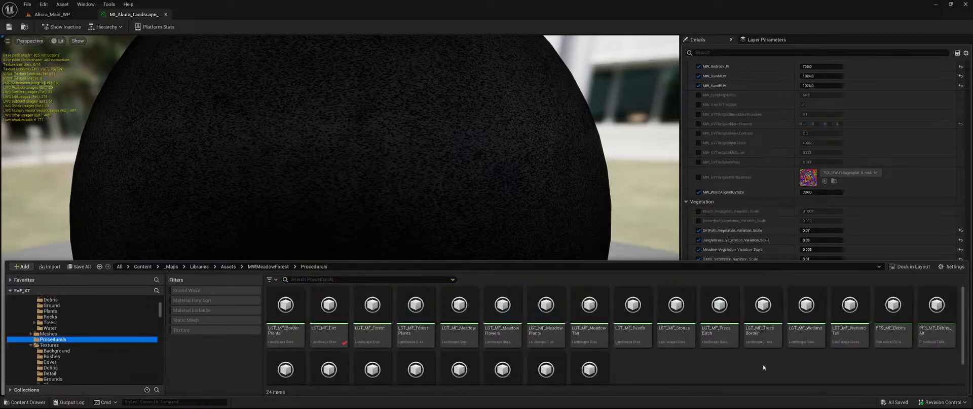
scroll(764, 361, "down", 1)
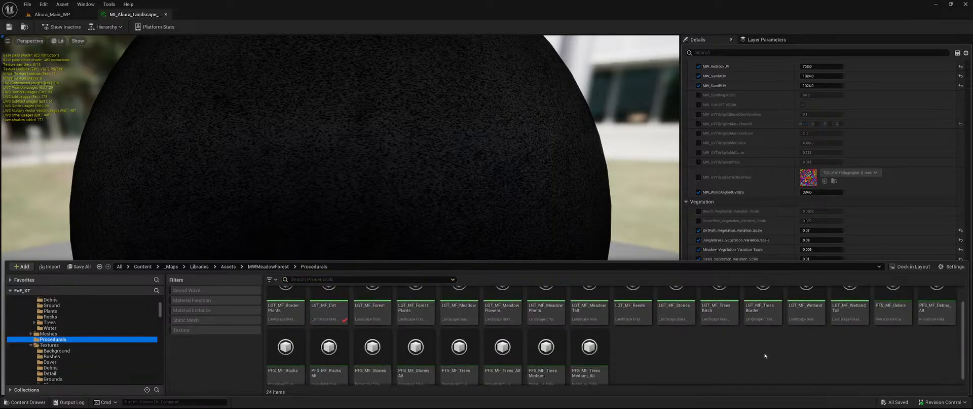
double_click(328, 310)
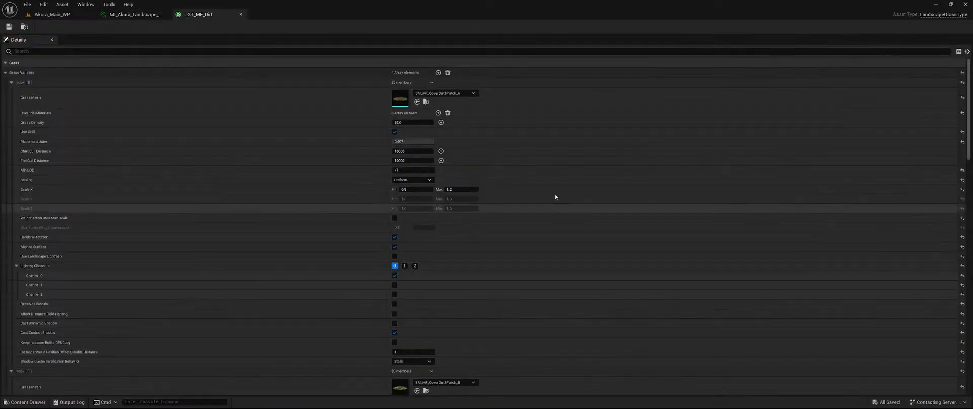
Open the first grass variety's mesh SM_MF_CoverDirt1Patch_A and its material MTL_MF_CoverDirt_A, and return to the mesh
double_click(395, 101)
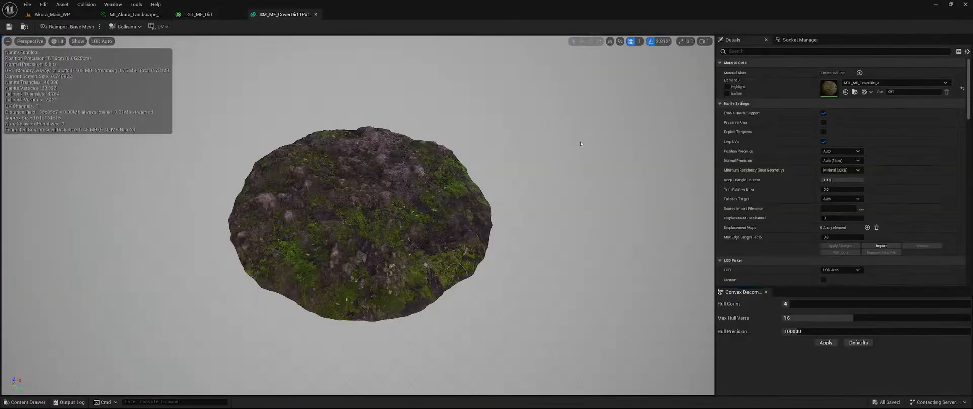
double_click(835, 89)
left_click(302, 17)
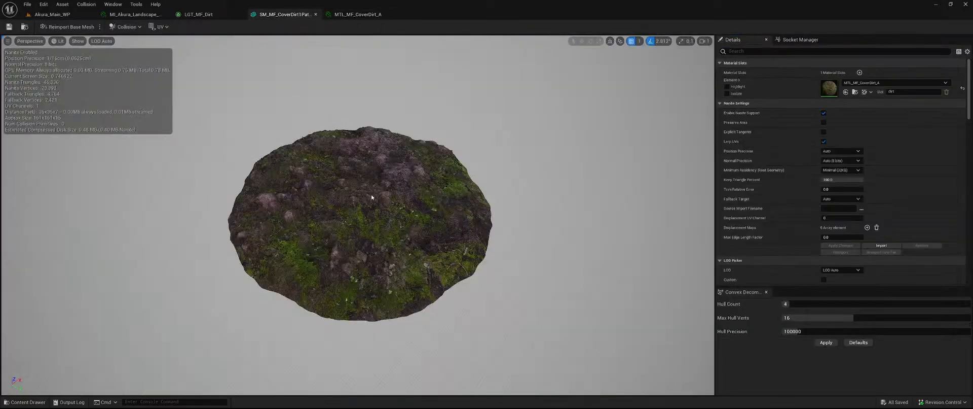
Open the other three LGT_MF_Dirt grass meshes, CoverDirt1Patch_B, CoverDirt2Patch_A and CoverDirt2Patch_B, and dock the detached mesh editor beside the others
left_click(205, 14)
scroll(370, 202, "down", 5)
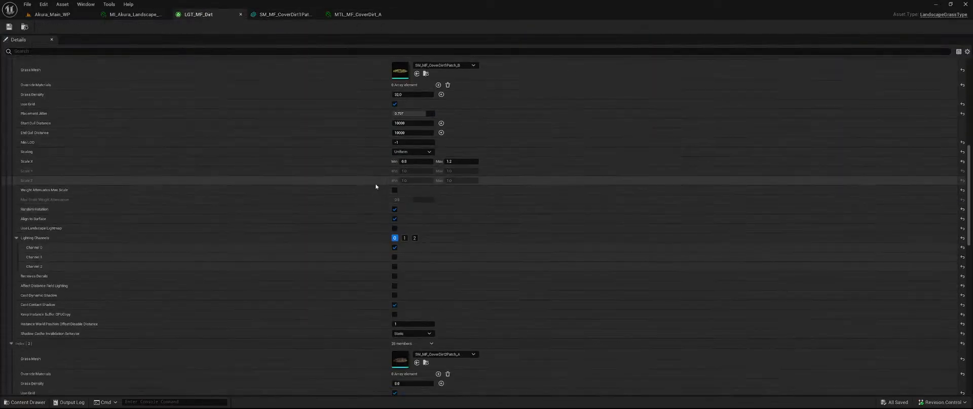
double_click(400, 150)
left_click(206, 14)
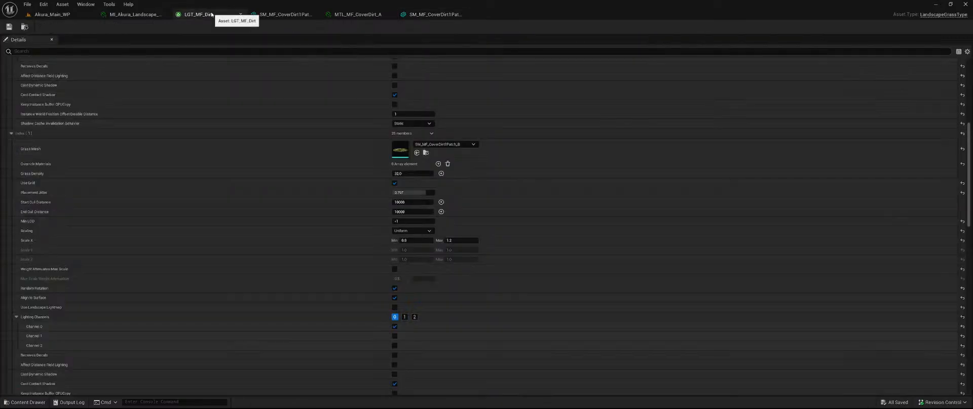
scroll(329, 218, "down", 4)
double_click(400, 269)
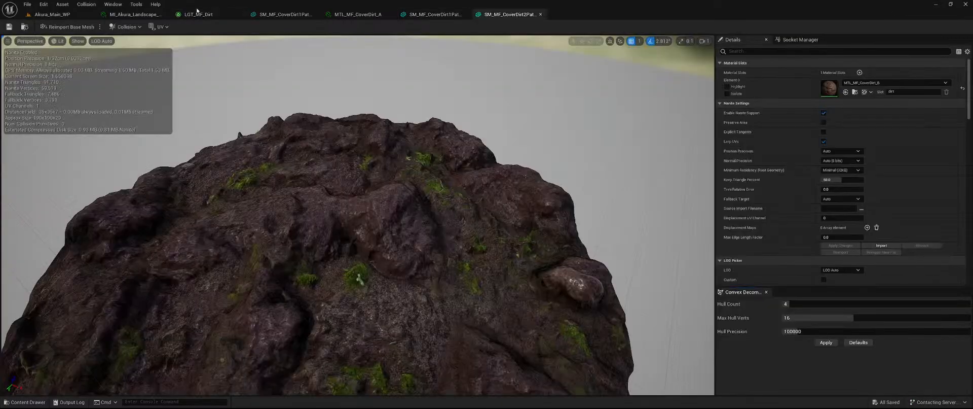
left_click(198, 14)
scroll(314, 182, "down", 4)
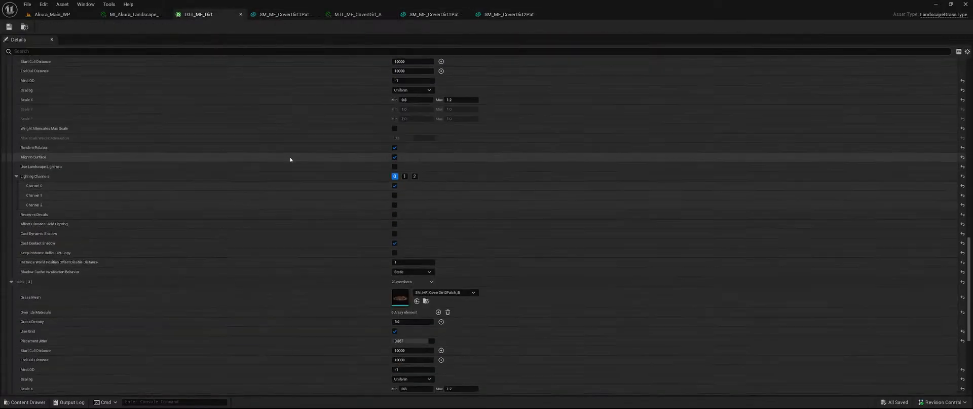
double_click(400, 240)
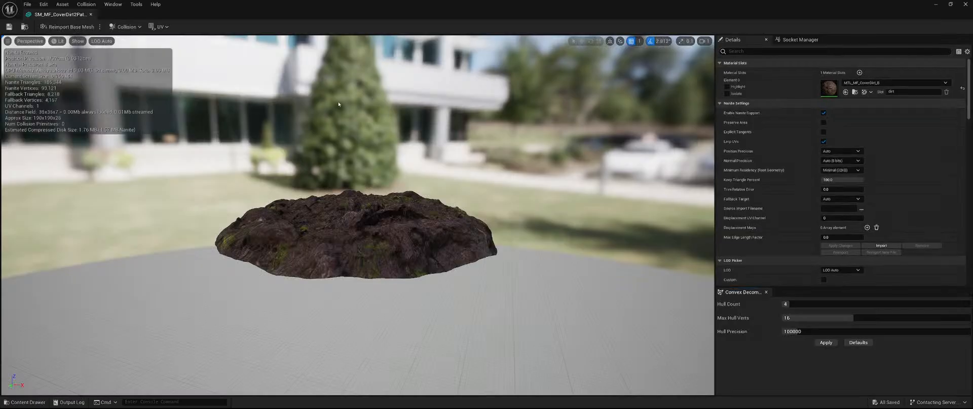
left_click_drag(55, 15, 553, 20)
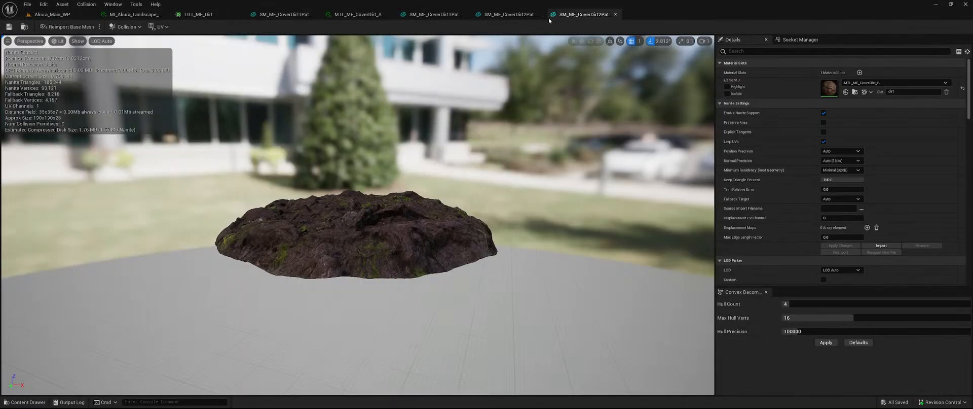
Close the LGT_MF_Dirt grass type and switch to the MTL_MF_CoverDirt_A material instance
left_click(198, 16)
scroll(285, 232, "up", 3)
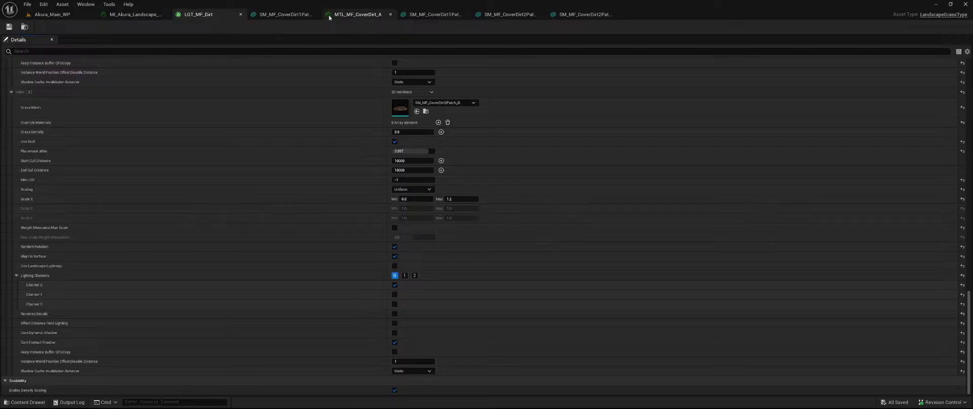
left_click(241, 14)
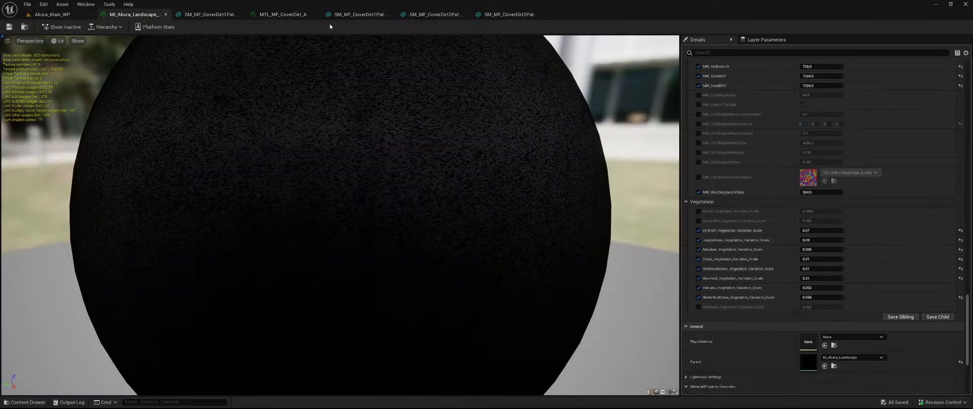
left_click(223, 14)
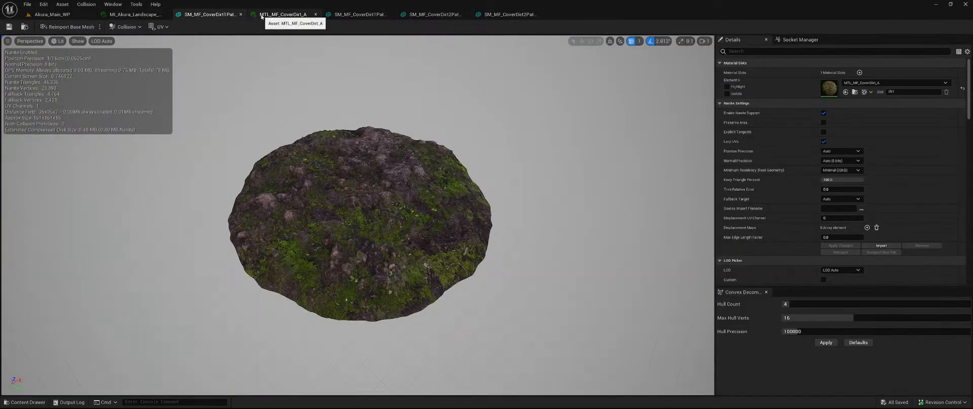
left_click(262, 16)
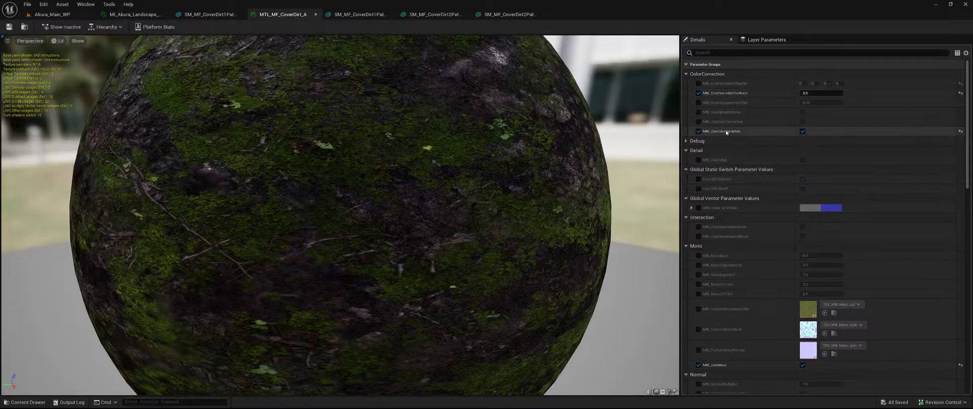
Enable color correction in MTL_MF_CoverDirt_A and darken its base color correction to a value of about 0.26
left_click(699, 121)
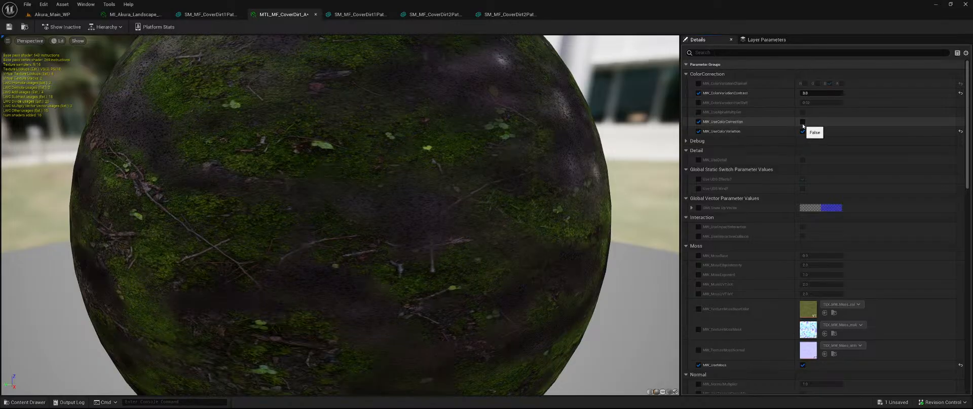
left_click(802, 121)
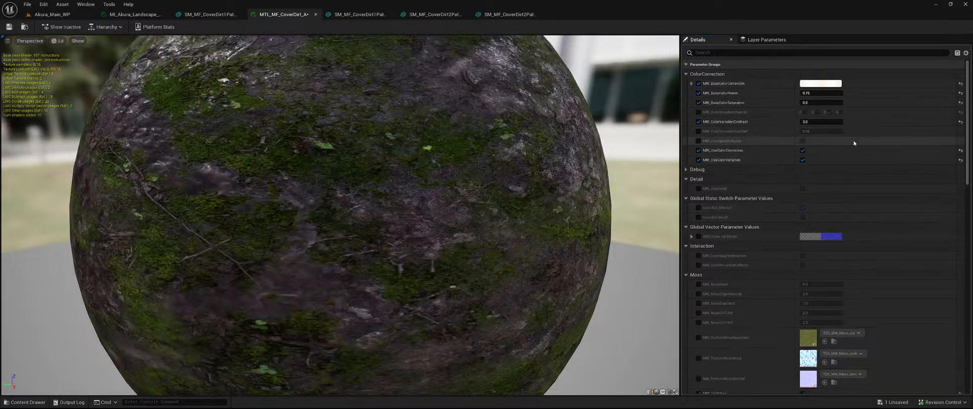
left_click(816, 83)
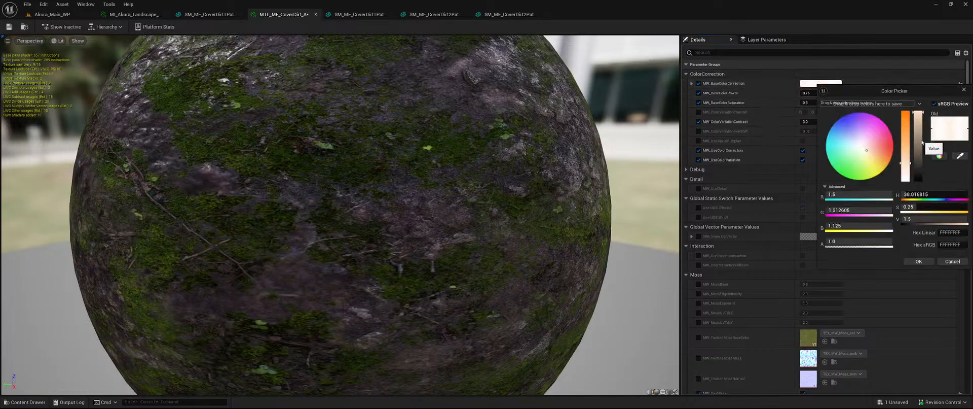
left_click_drag(921, 142, 921, 165)
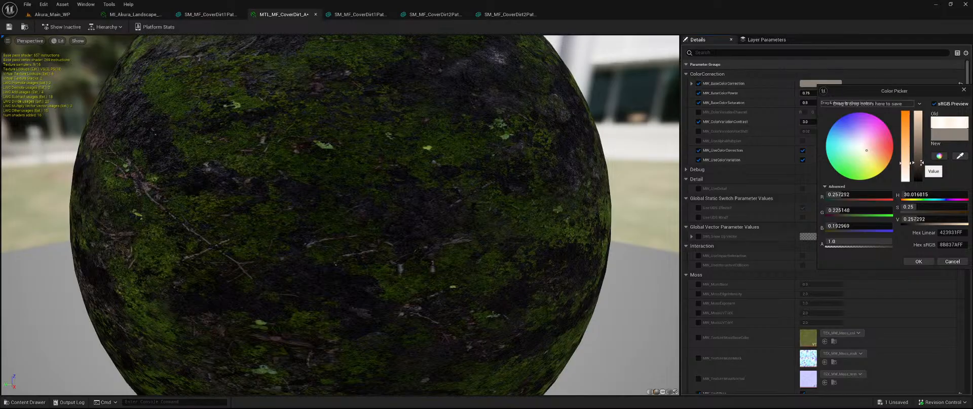
Apply the base color correction with a value of about 0.257 to MTL_MF_CoverDirt_A and inspect the dirt patches in the level
left_click(918, 261)
left_click(234, 15)
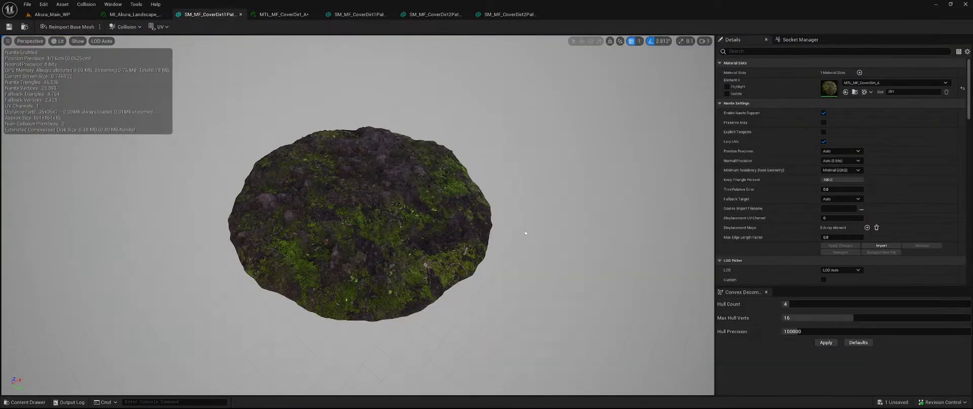
scroll(526, 233, "up", 5)
left_click(65, 16)
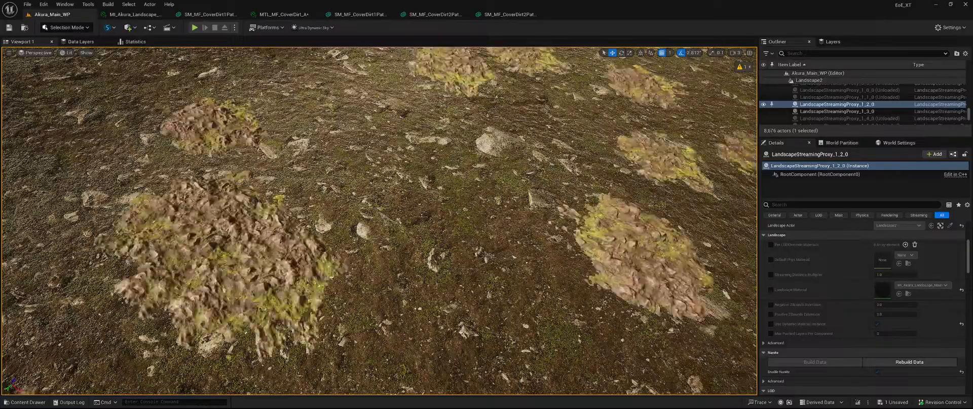
right_click_drag(379, 221, 500, 233)
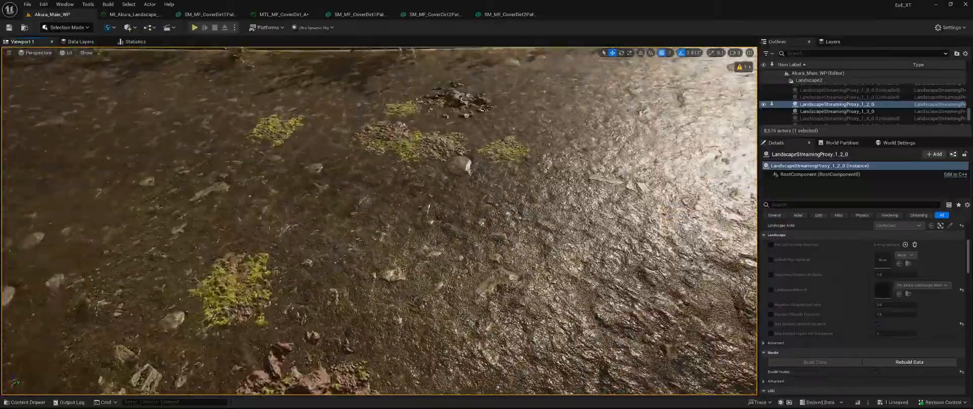
right_click_drag(431, 223, 238, 292)
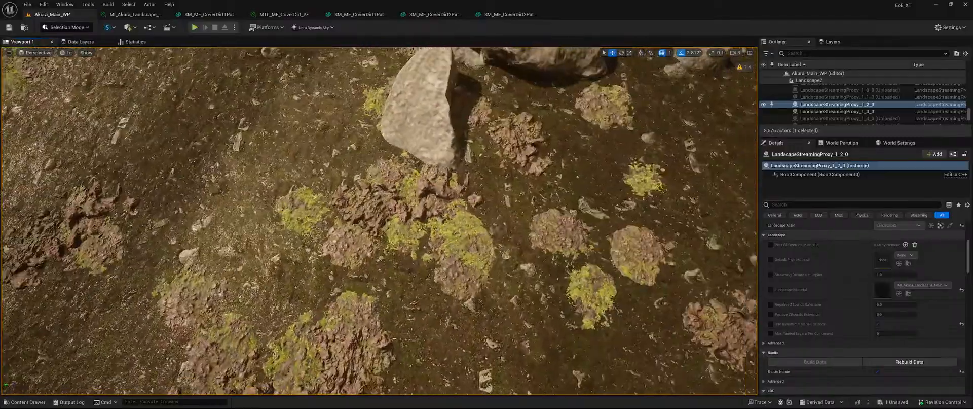
right_click_drag(661, 274, 615, 237)
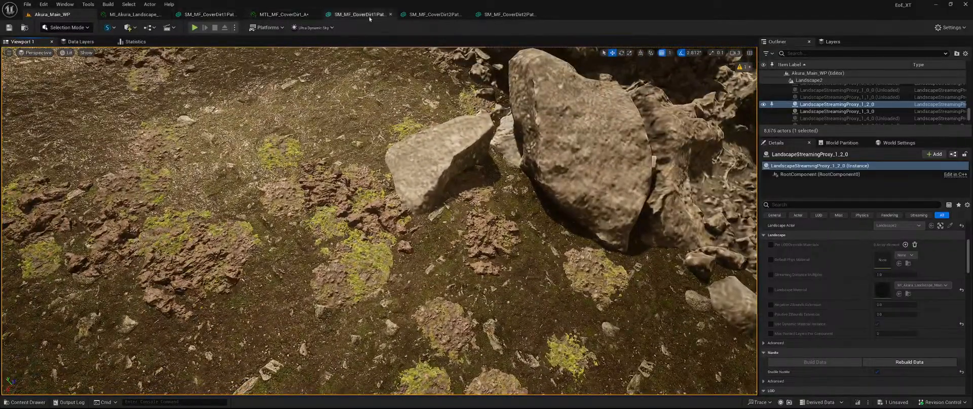
Darken the MTL_MF_CoverDirt_A base color correction to a value of about 0.199 and copy its linear hex code
left_click(260, 18)
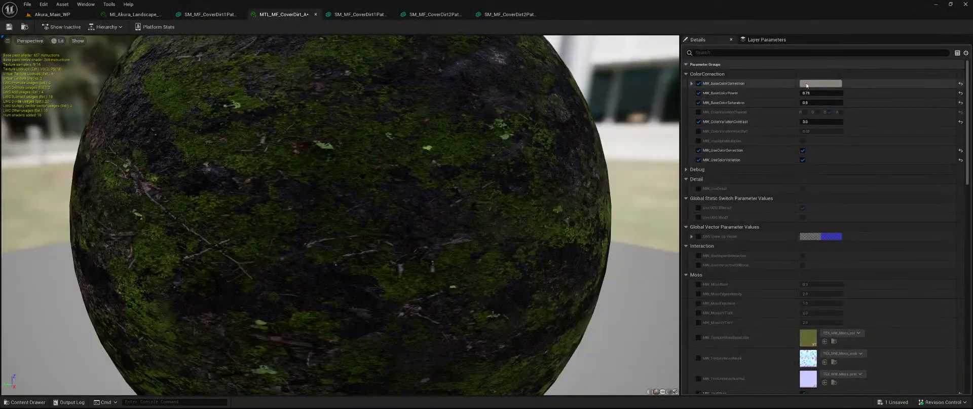
left_click(808, 83)
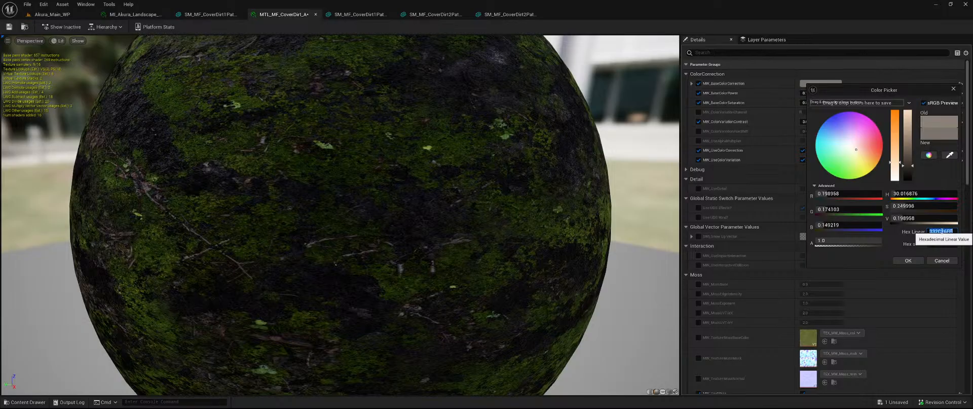
left_click(907, 260)
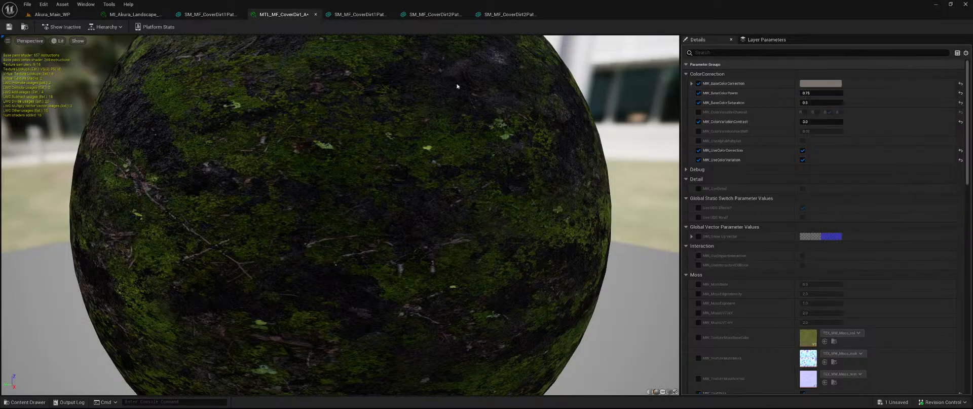
Open the MTL_MF_CoverDirt_B material from the SM_MF_CoverDirt2Patch_A mesh and close both CoverDirt2 patch meshes
left_click(359, 14)
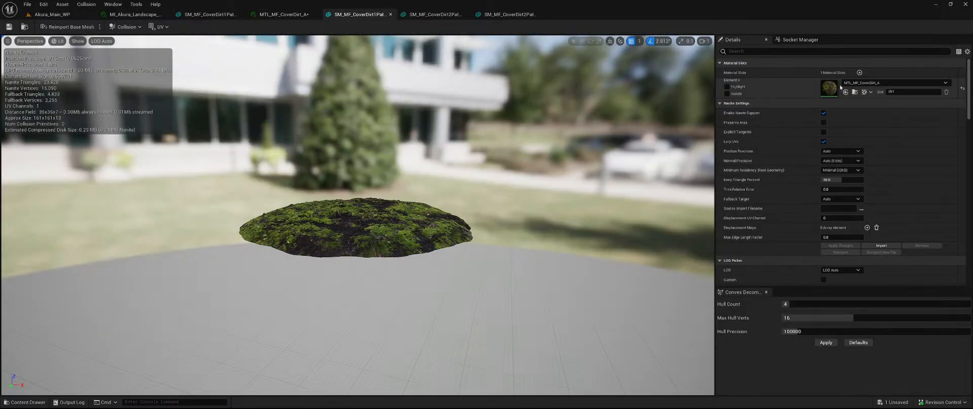
left_click(435, 14)
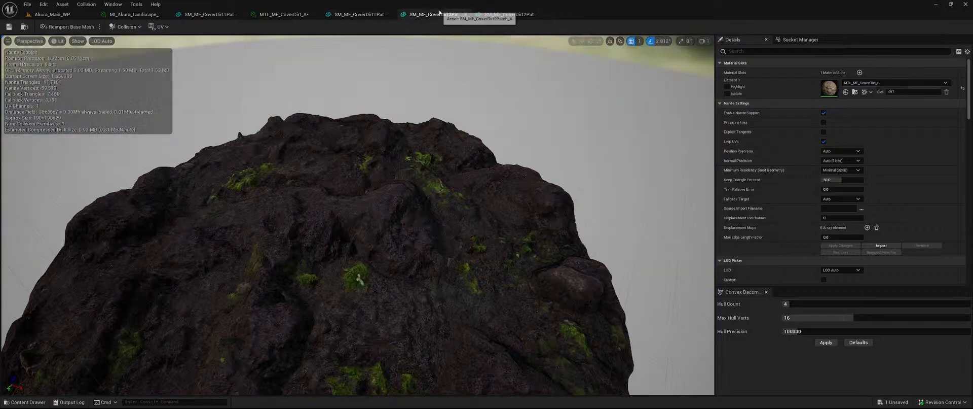
double_click(835, 91)
left_click(517, 15)
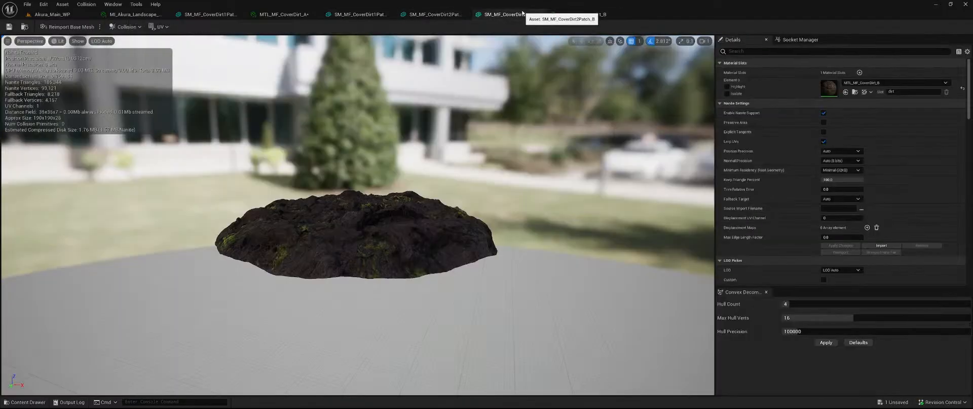
left_click(541, 14)
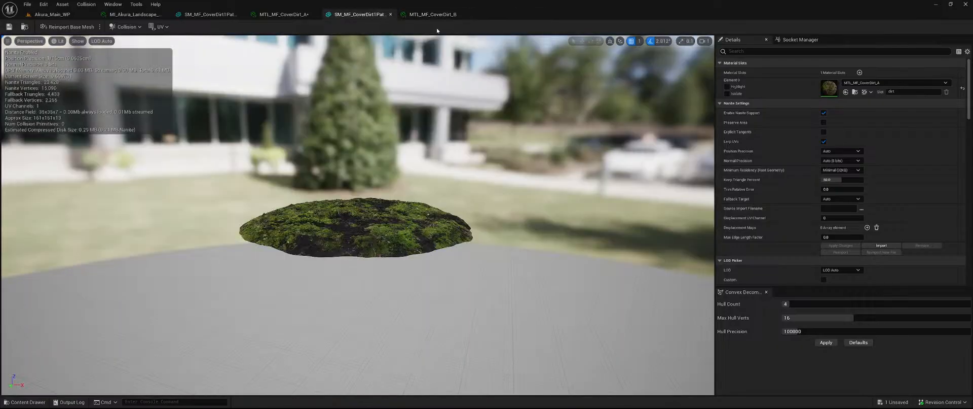
Override the MTL_MF_CoverDirt_B base color correction with linear hex 332C26FF and save the material
left_click(466, 14)
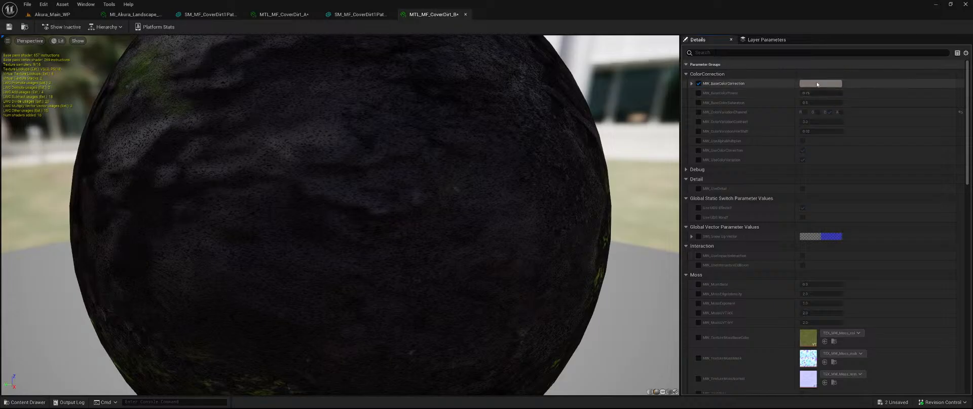
left_click(802, 84)
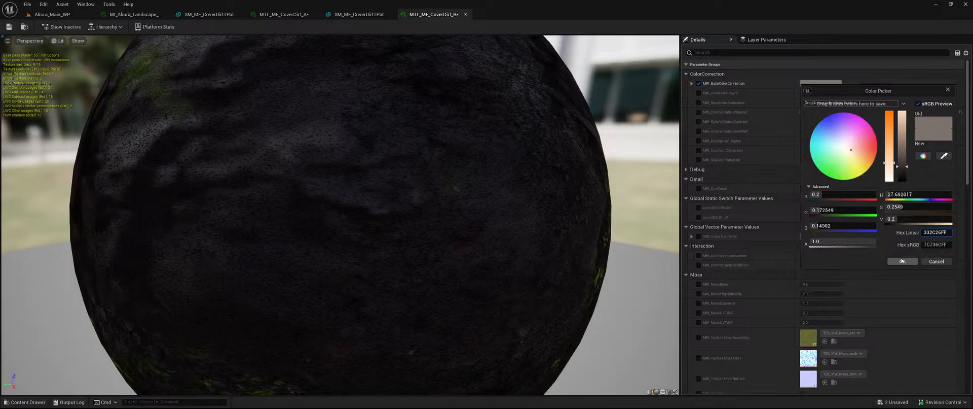
left_click(903, 261)
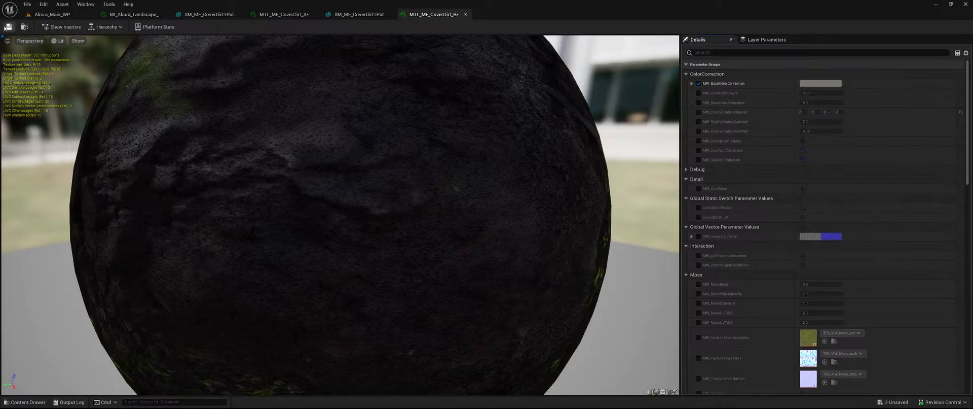
key("ctrl+s")
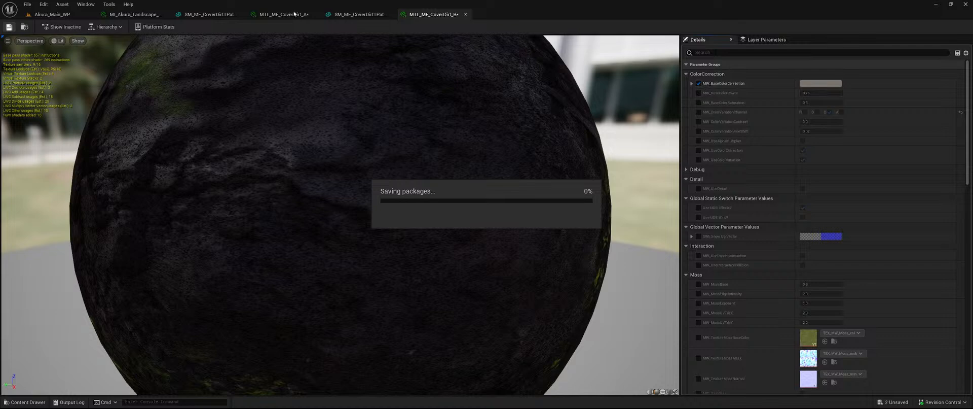
Save MTL_MF_CoverDirt_A and inspect the dirt patches around the terrain in the Akura_Main_WP level
left_click(294, 14)
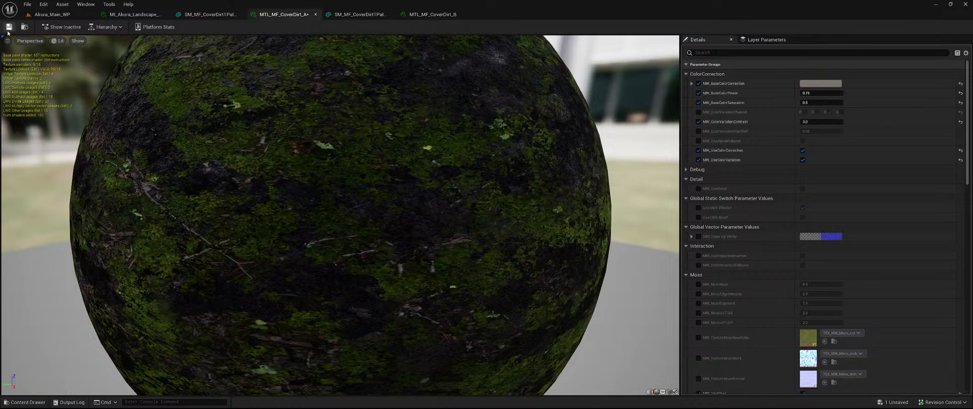
left_click(88, 16)
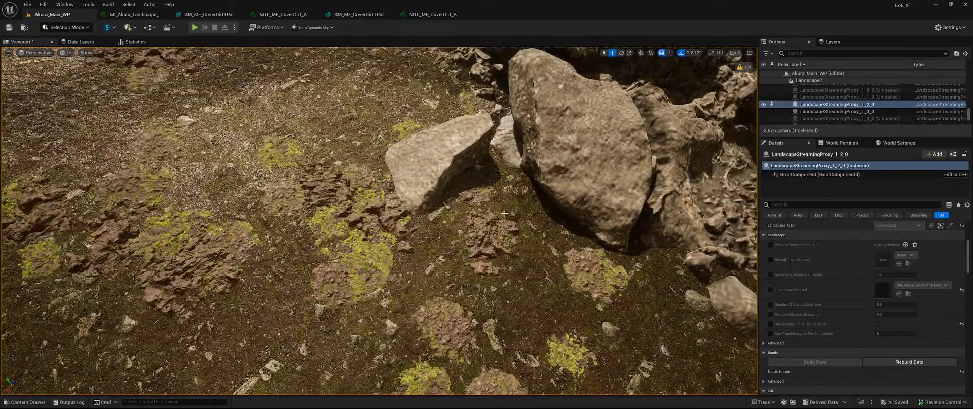
right_click_drag(505, 214, 460, 174)
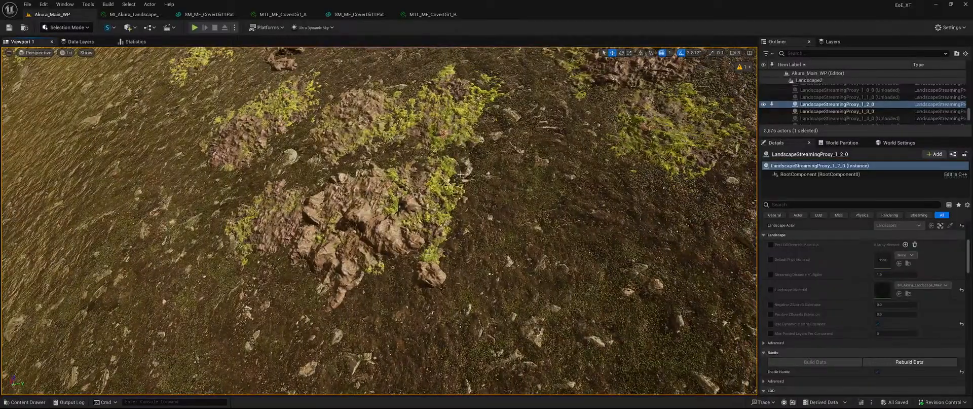
Darken the MTL_MF_CoverDirt_A base color correction to a value of about 0.103 and copy its linear hex code 1A1714FF
left_click(297, 15)
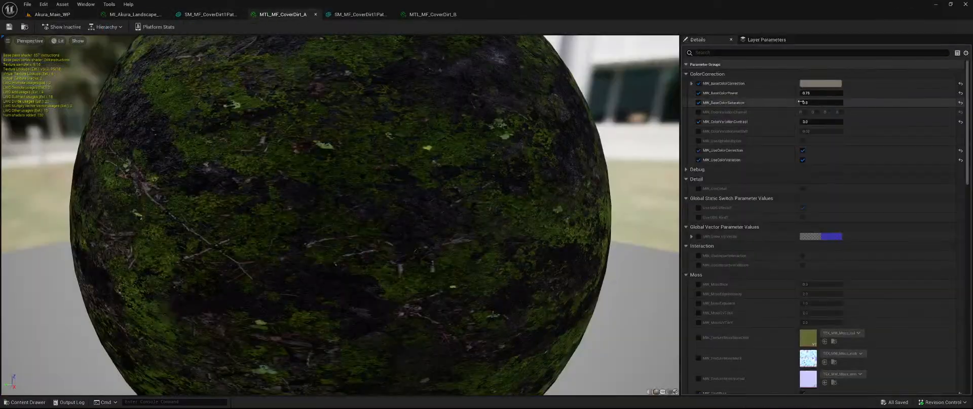
left_click(820, 83)
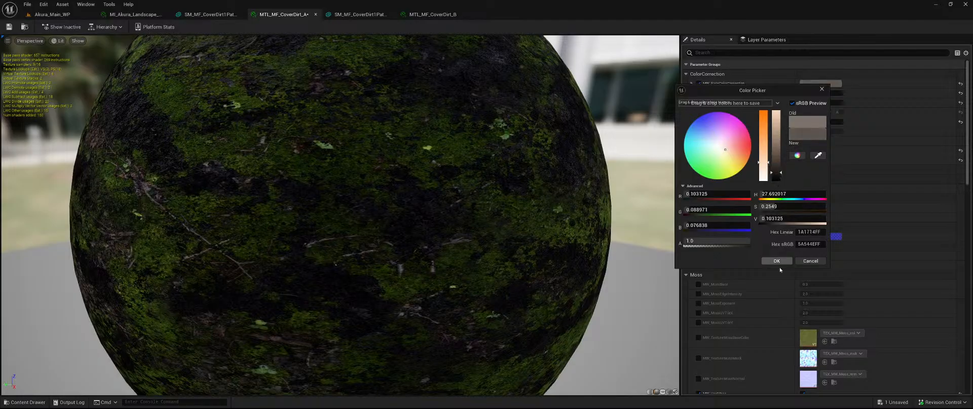
double_click(804, 232)
left_click(776, 260)
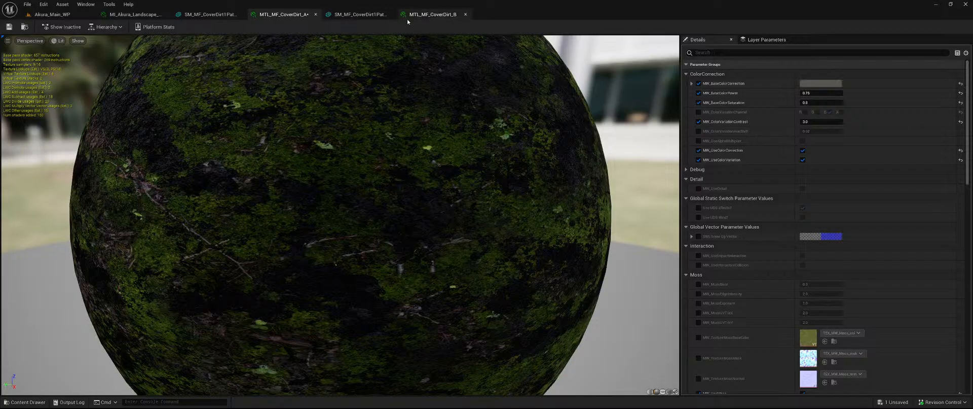
Apply the color copied from MTL_MF_CoverDirt_A to the MTL_MF_CoverDirt_B base color correction and save both materials
left_click(391, 15)
left_click(370, 15)
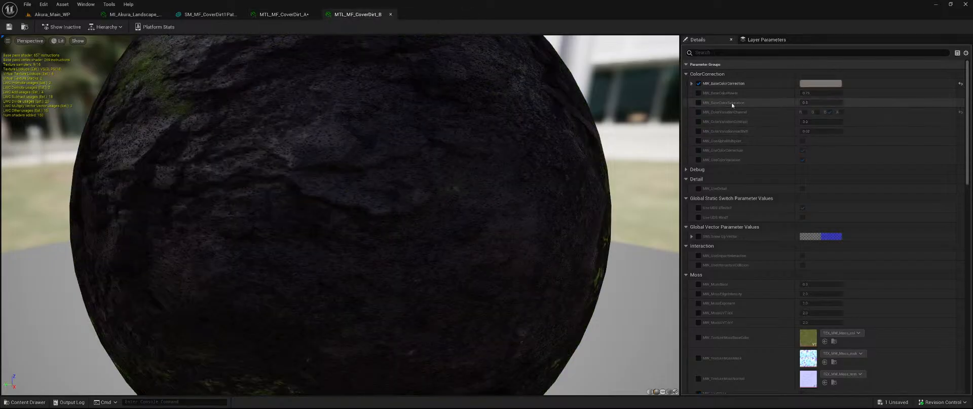
left_click(821, 83)
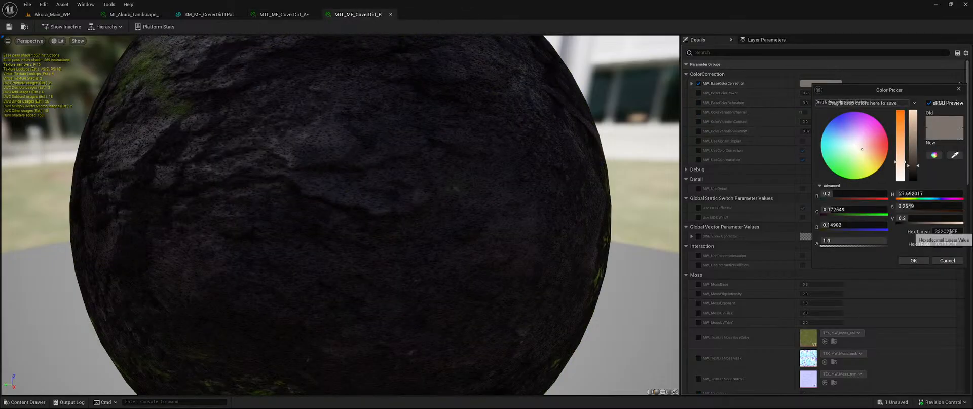
left_click(914, 260)
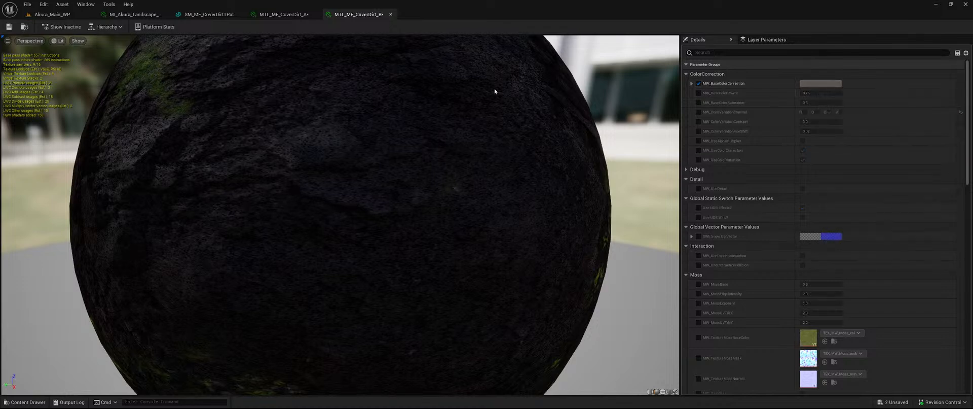
key("ctrl+s")
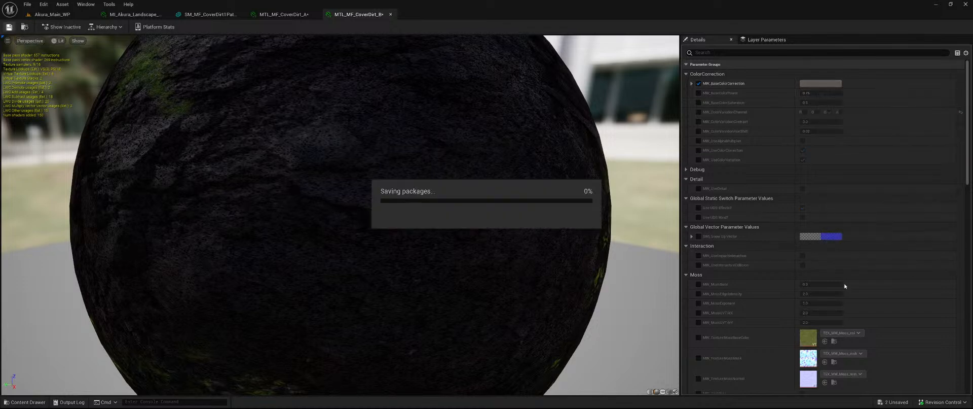
key("ctrl+shift+s")
left_click(549, 287)
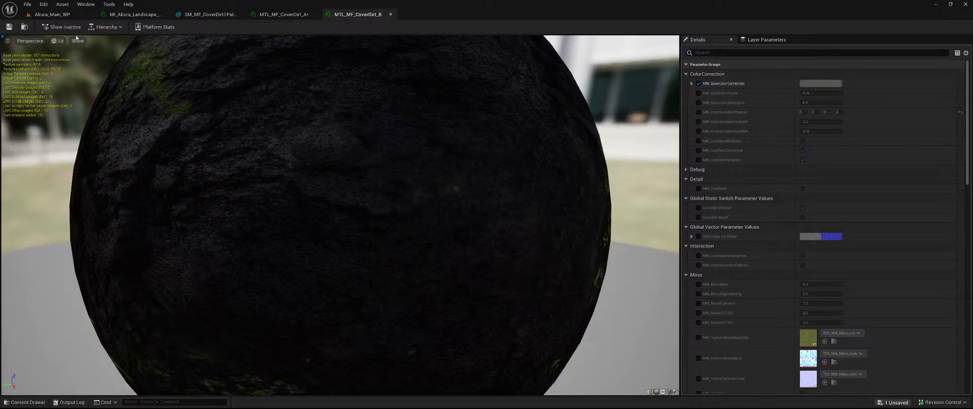
Return to the level, move over to the pond and close all remaining asset editors
left_click(63, 17)
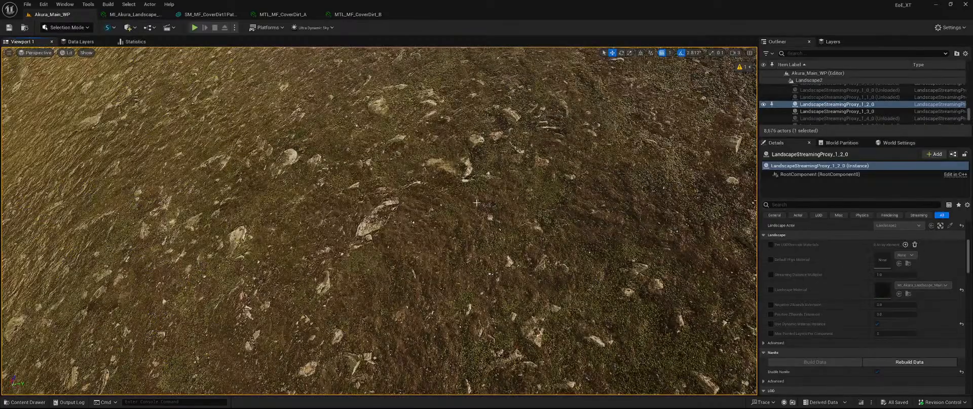
right_click_drag(472, 205, 437, 227)
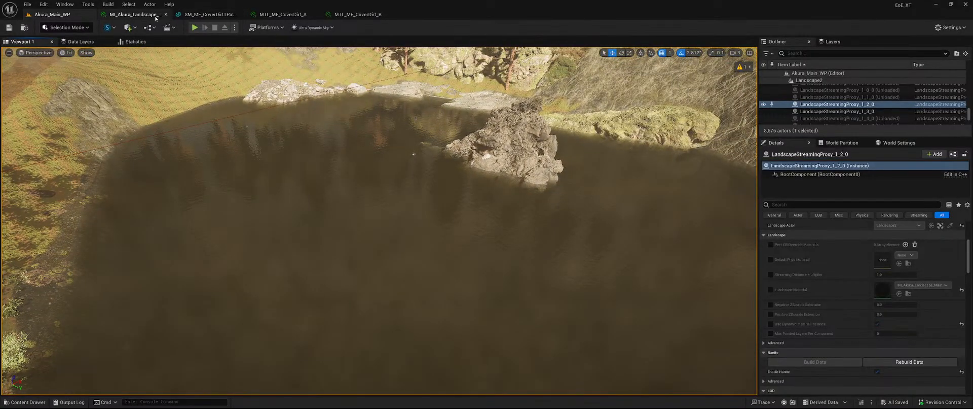
left_click(166, 16)
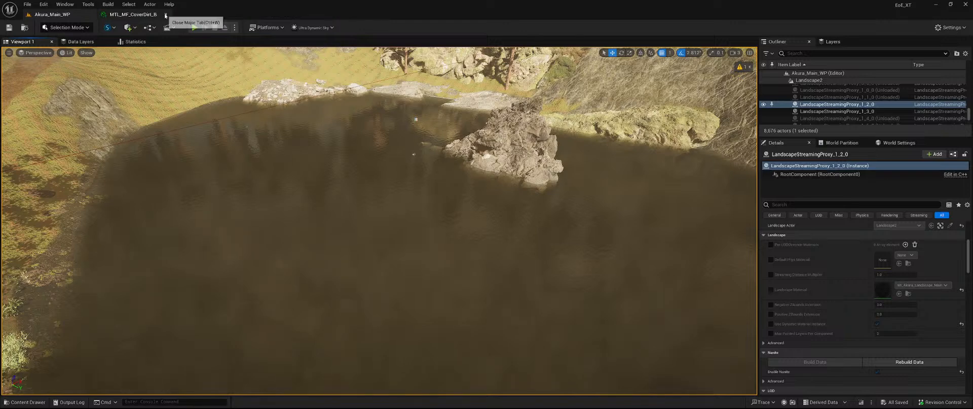
left_click(166, 16)
Select the pond's water surface BP_FluxSurface_RiverGL and locate the mesh asset assigned as its generated state mesh in the project content
right_click_drag(343, 193, 293, 188)
left_click(294, 188)
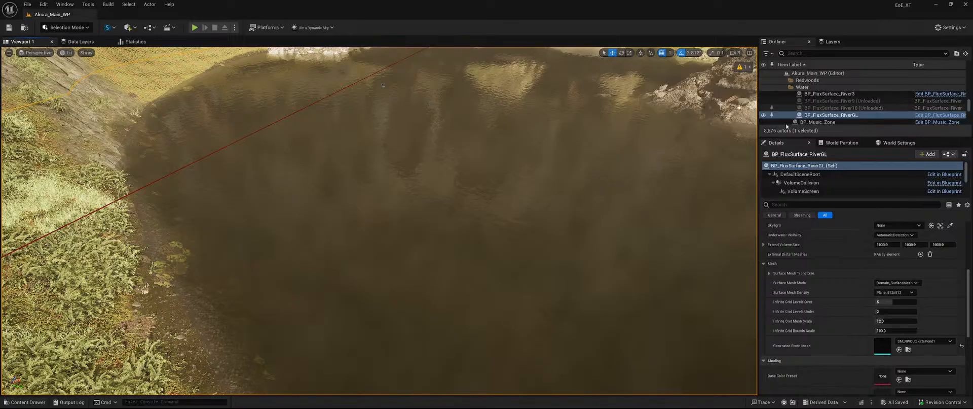
double_click(860, 116)
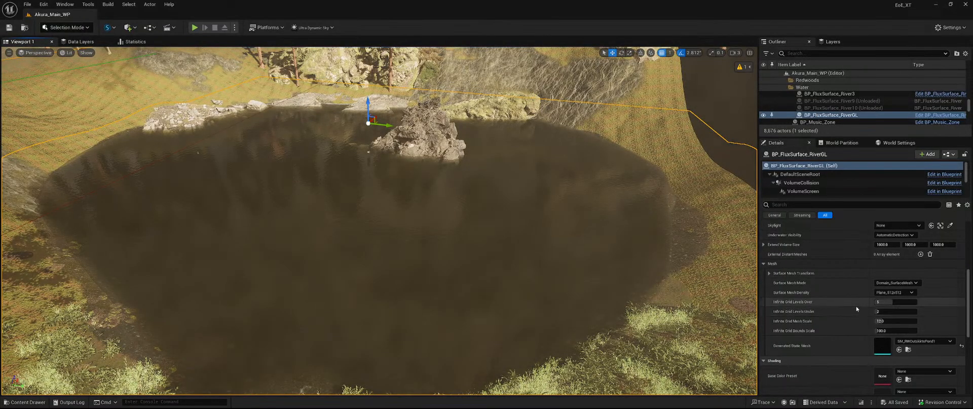
scroll(856, 307, "up", 3)
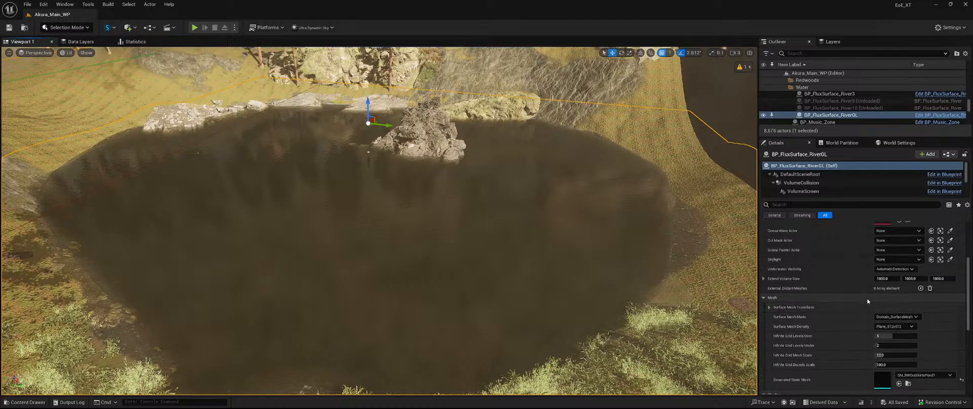
scroll(855, 333, "down", 4)
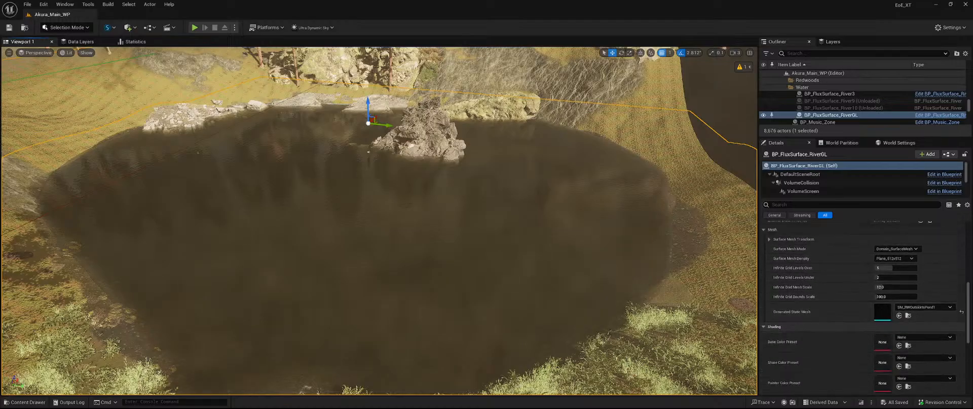
left_click(908, 315)
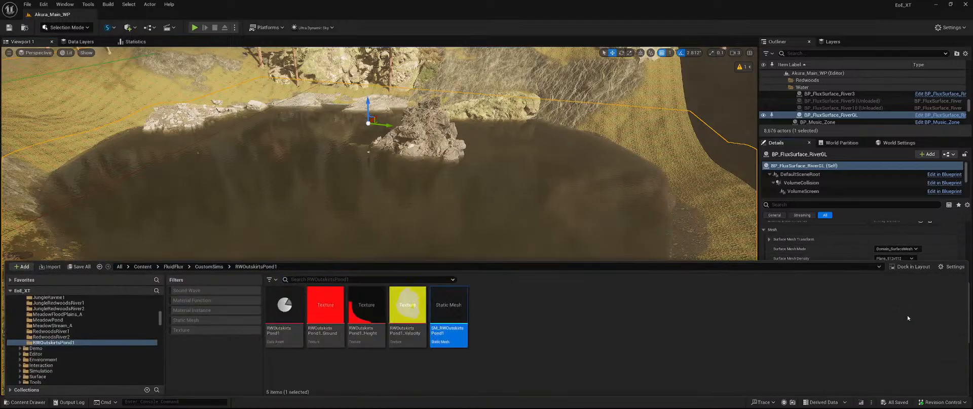
Reset the Generated State Mesh and the Simulation State of BP_FluxSurface_RiverGL to their default values
left_click(472, 225)
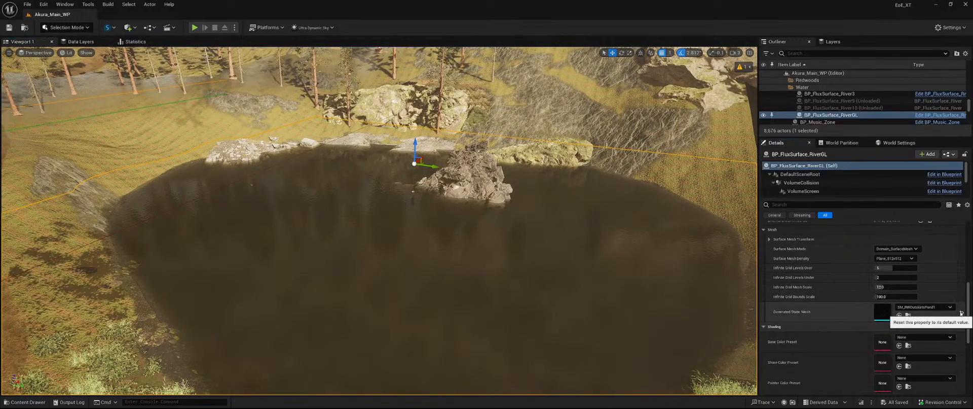
left_click(961, 313)
scroll(845, 309, "up", 8)
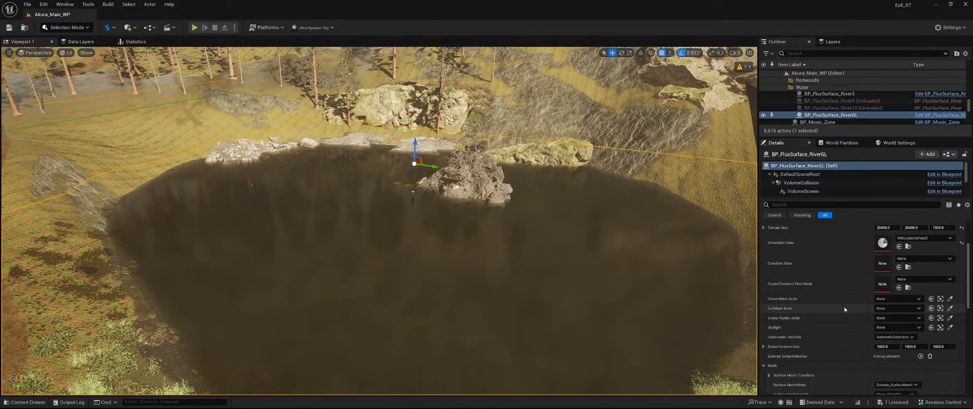
scroll(847, 300, "up", 2)
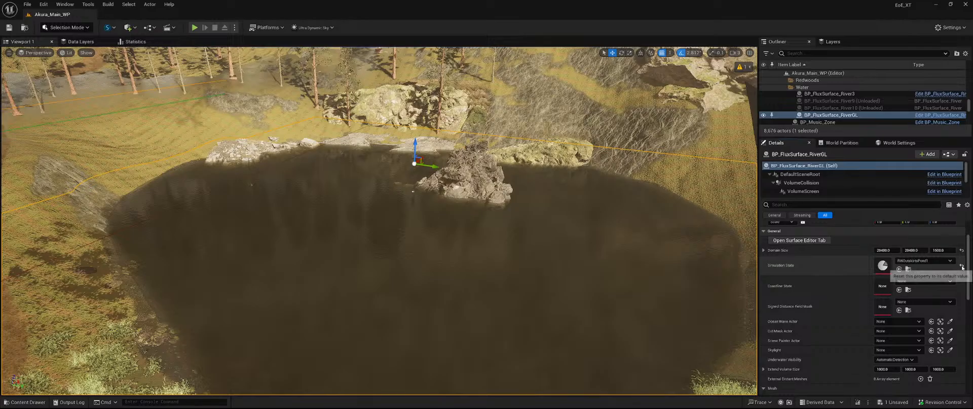
left_click(962, 266)
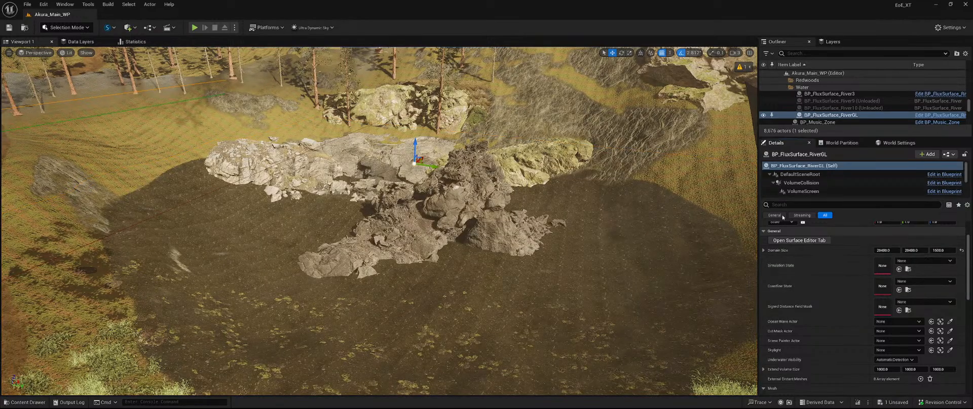
Place a BP_FluxSimulationDomain from the FluidFlux Simulation Blueprints folder on the empty pond bed in front of the rocks
key("ctrl+space")
scroll(70, 327, "down", 6)
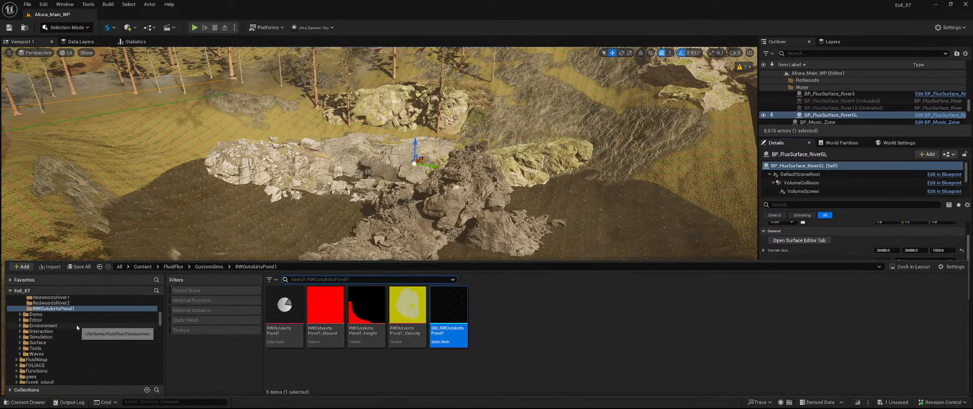
scroll(101, 330, "down", 5)
scroll(104, 324, "up", 6)
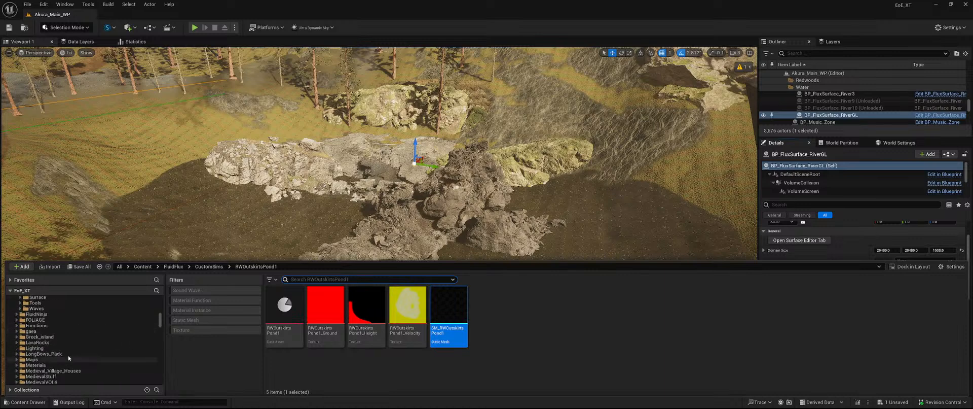
scroll(50, 357, "down", 4)
left_click(19, 349)
scroll(90, 356, "up", 10)
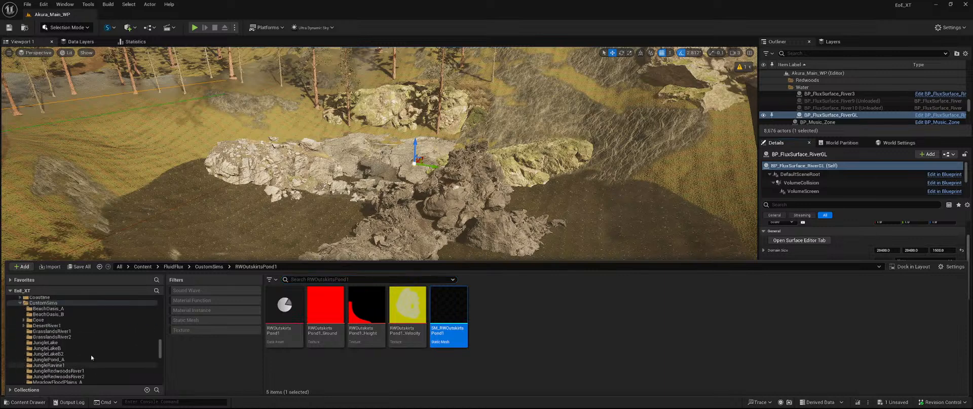
scroll(86, 352, "down", 6)
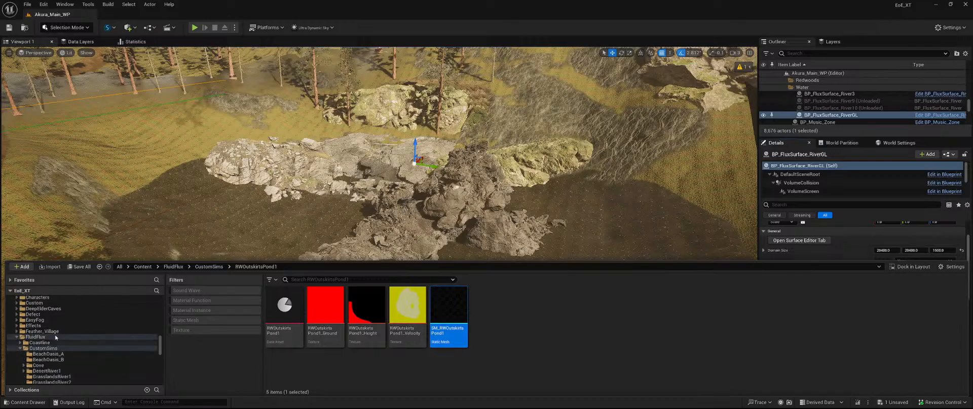
left_click(57, 337)
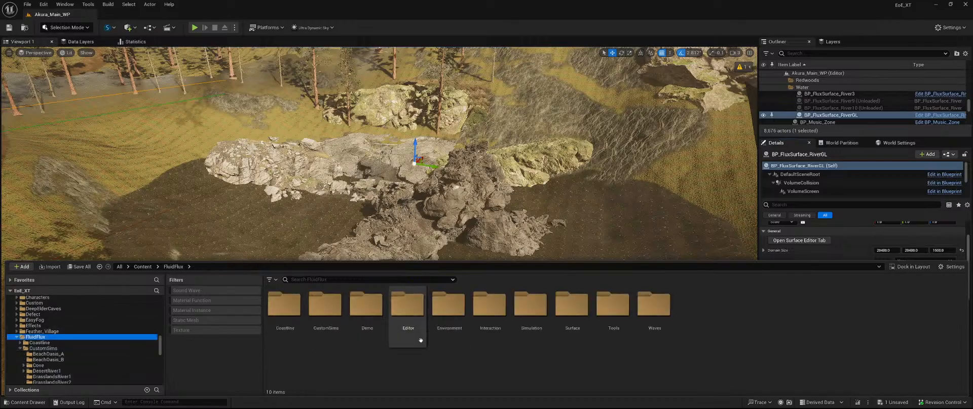
double_click(529, 314)
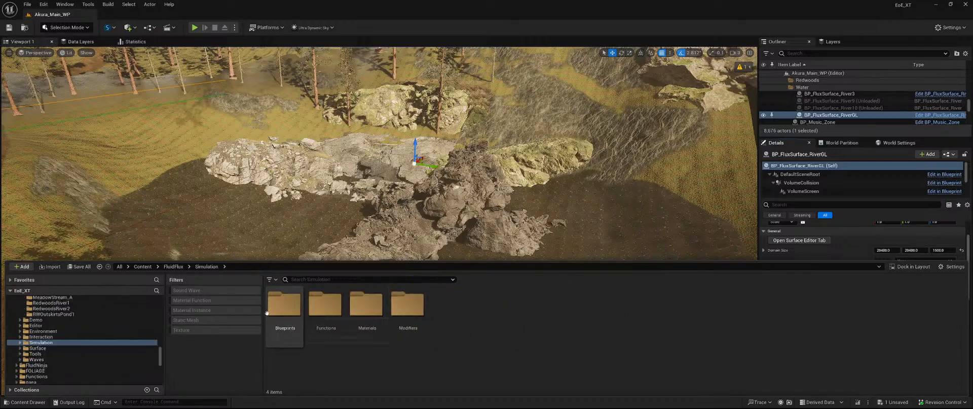
double_click(284, 307)
left_click_drag(285, 315, 411, 233)
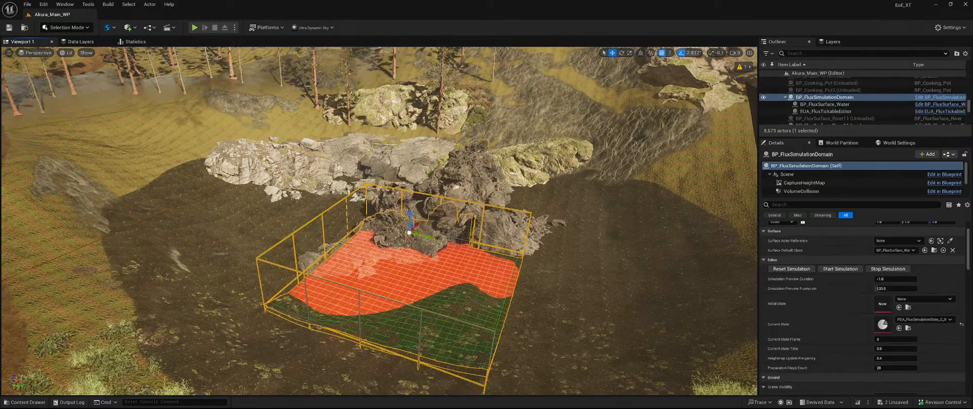
Try scaling the simulation domain along one horizontal axis and undo the scaling
key("f")
right_click_drag(375, 218, 482, 185)
key("r")
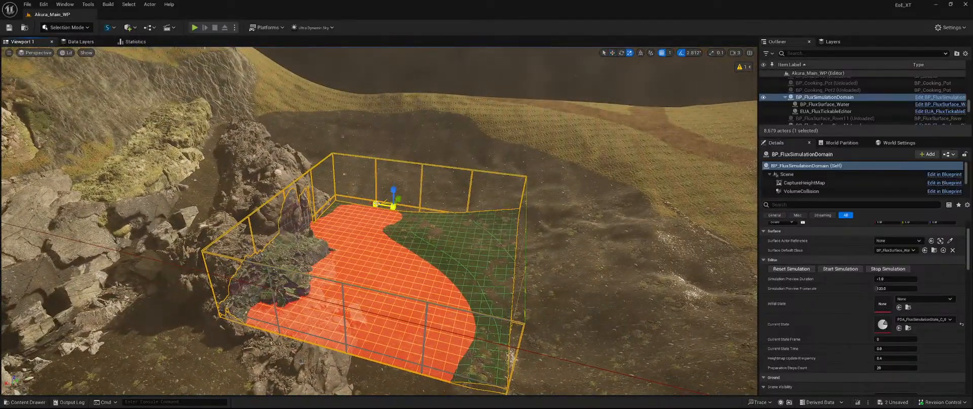
left_click_drag(376, 204, 357, 202)
key("ctrl+z")
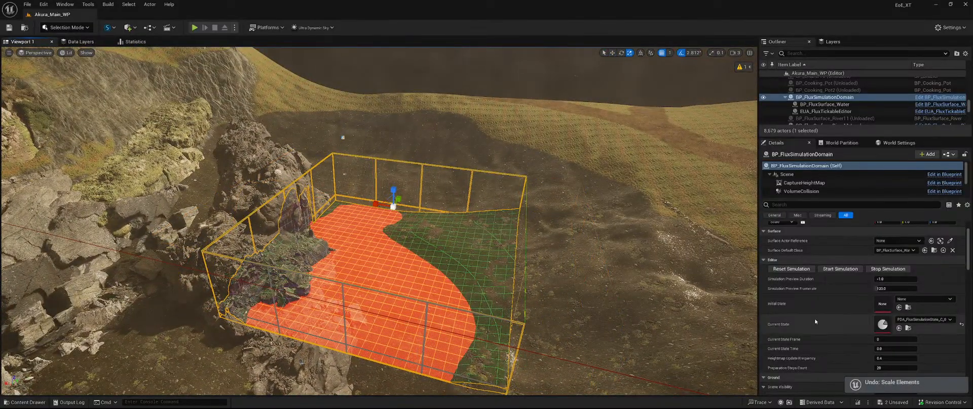
Set the simulation domain's Area Resolution to 1024 by 1024
scroll(823, 298, "down", 5)
scroll(823, 294, "down", 8)
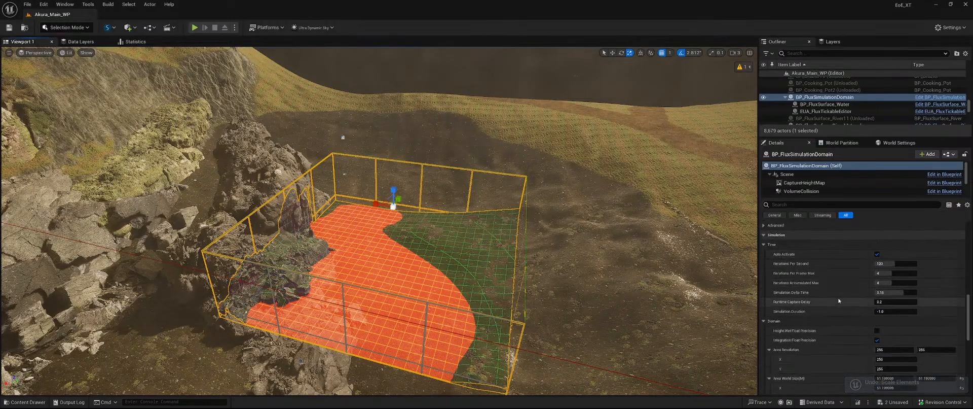
scroll(853, 314, "down", 1)
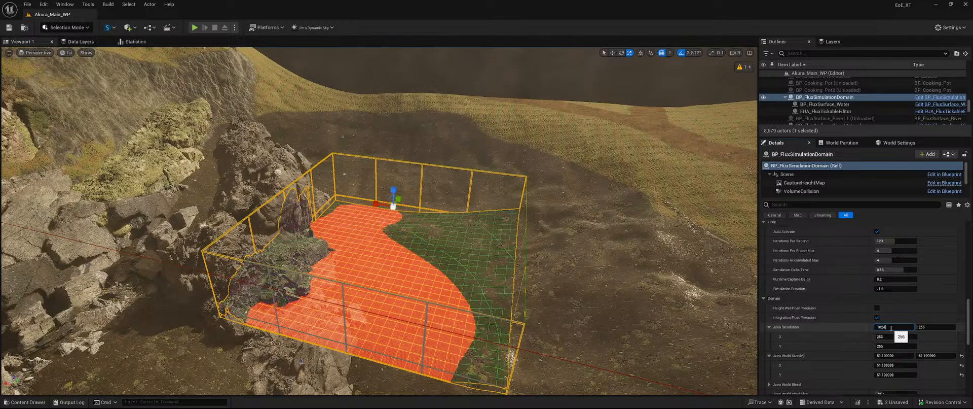
key("Tab")
type("1024")
key("Return")
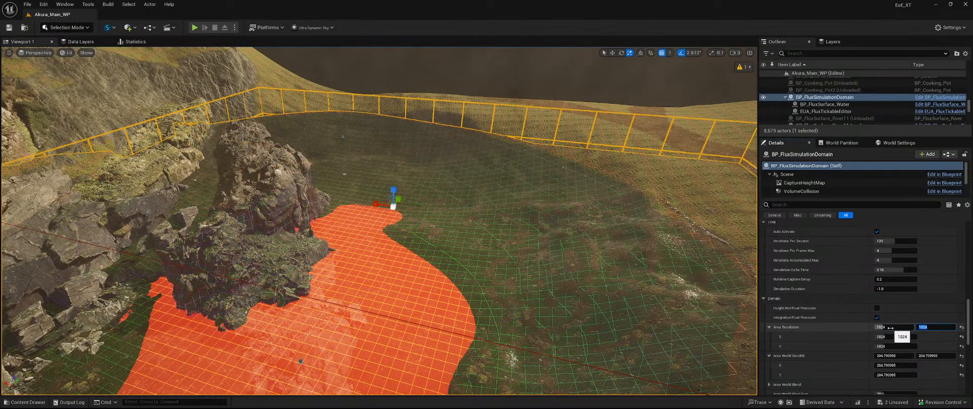
Examine from several sides how far the enlarged simulation domain reaches over the pond basin, its banks and the path
right_click_drag(626, 301, 565, 307)
right_click_drag(507, 220, 461, 221)
key("w")
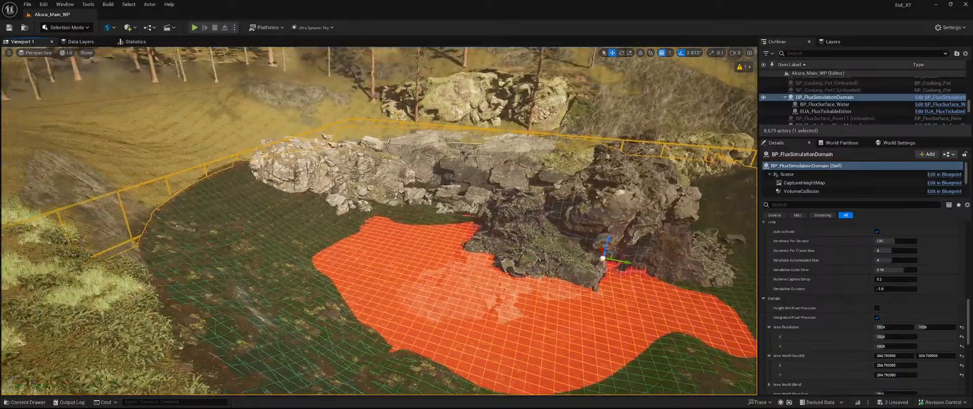
right_click_drag(379, 220, 452, 207)
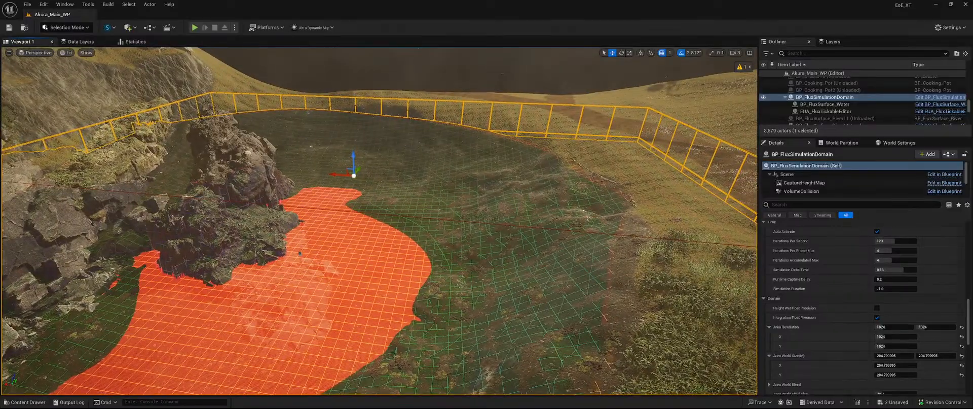
right_click_drag(379, 221, 356, 217)
right_click_drag(469, 189, 544, 212)
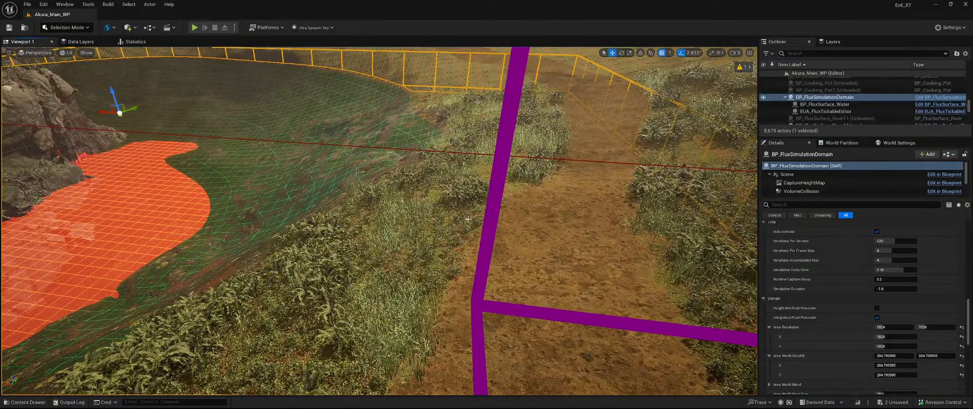
mouse_move(468, 219)
right_mouse_down()
mouse_move(487, 218)
mouse_move(434, 205)
mouse_move(484, 207)
mouse_move(476, 211)
right_mouse_up()
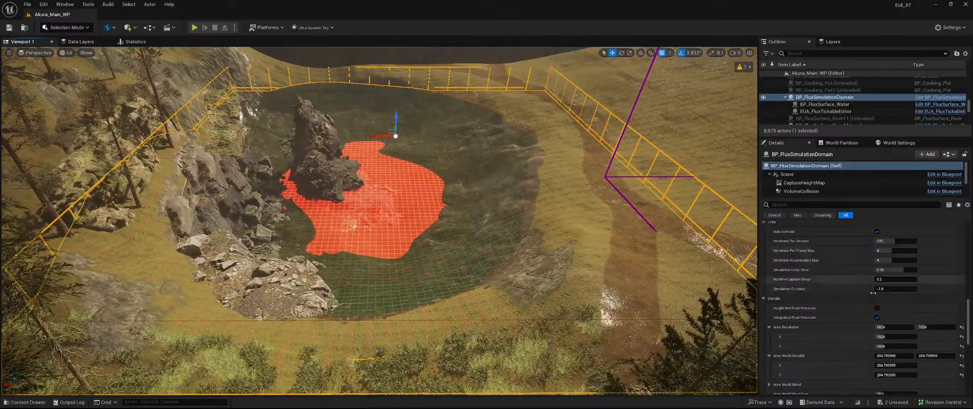
Try an Area Resolution of 512 on the Y and X axes in turn, restoring 1024 each time
scroll(944, 352, "up", 2)
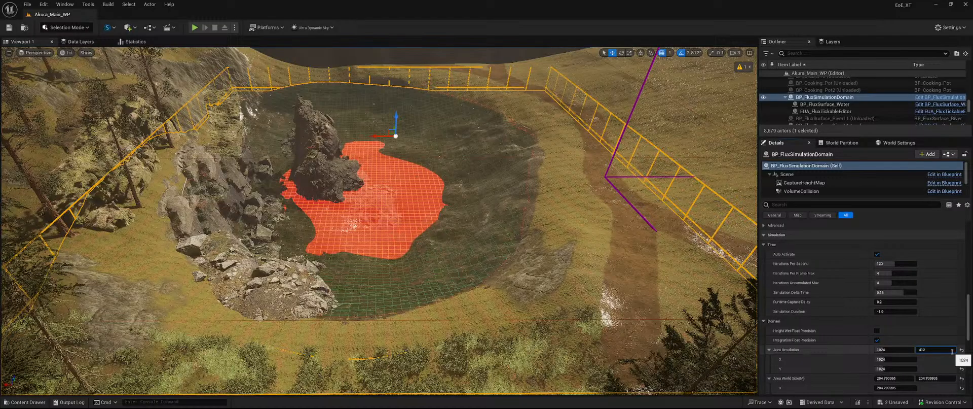
key("Return")
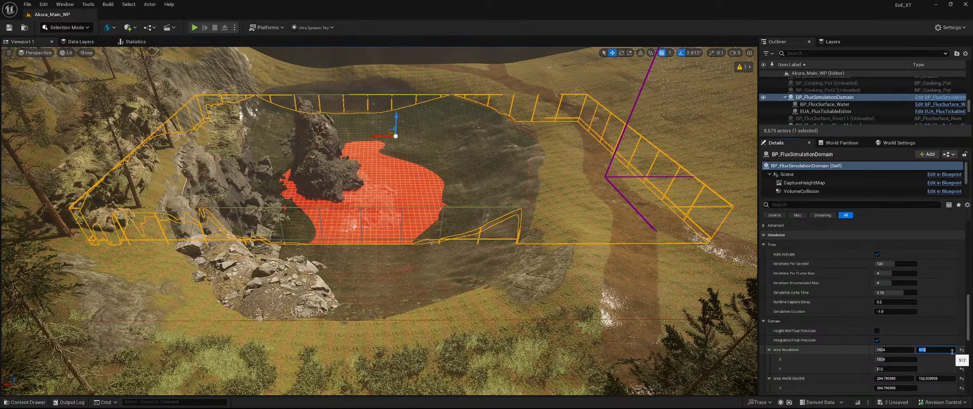
key("Return")
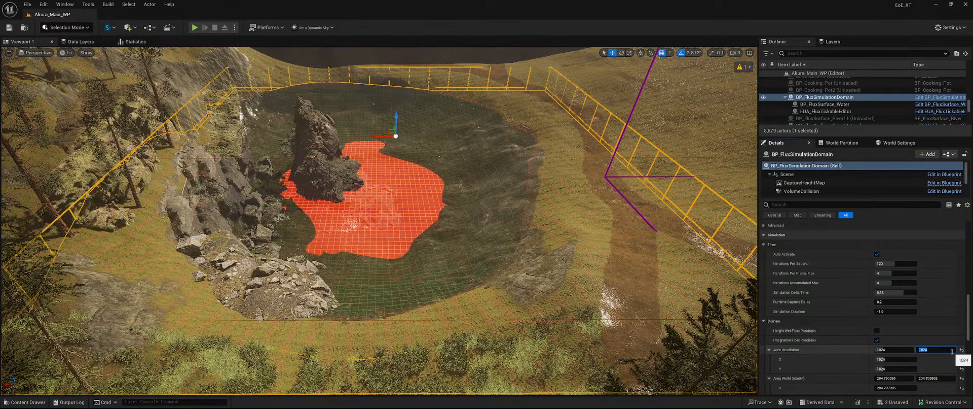
type("512")
key("Return")
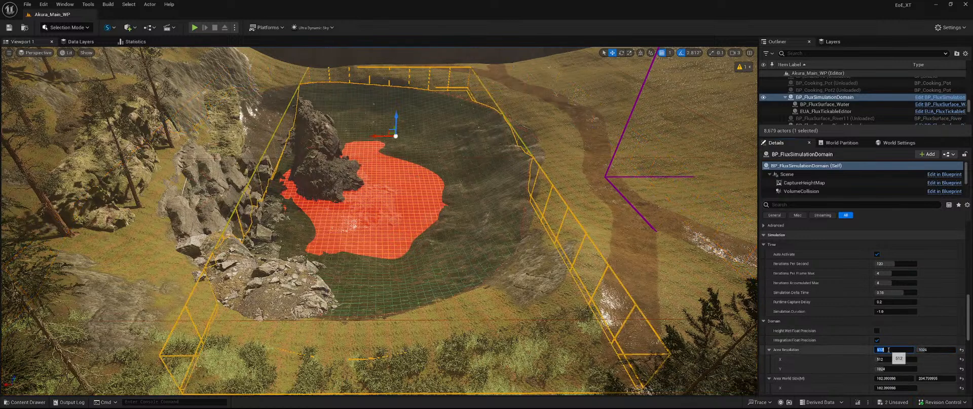
key("Return")
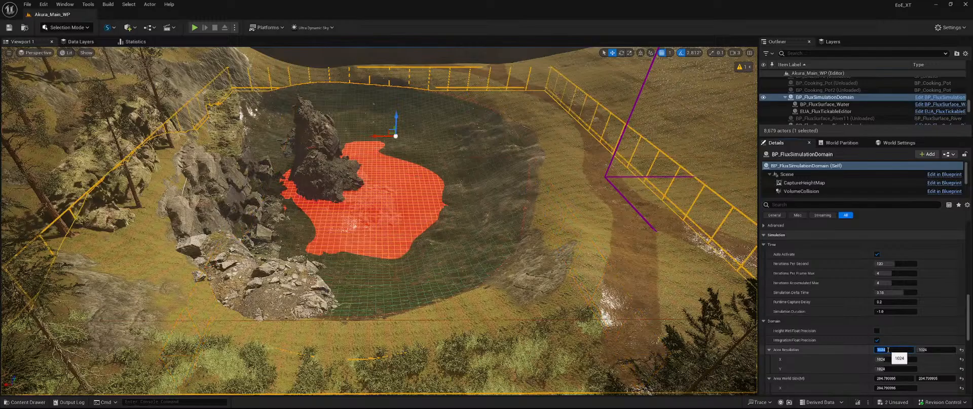
Shift the simulation domain along its X axis towards the rocky bank and check its edges around the pond
left_click_drag(373, 136, 340, 136)
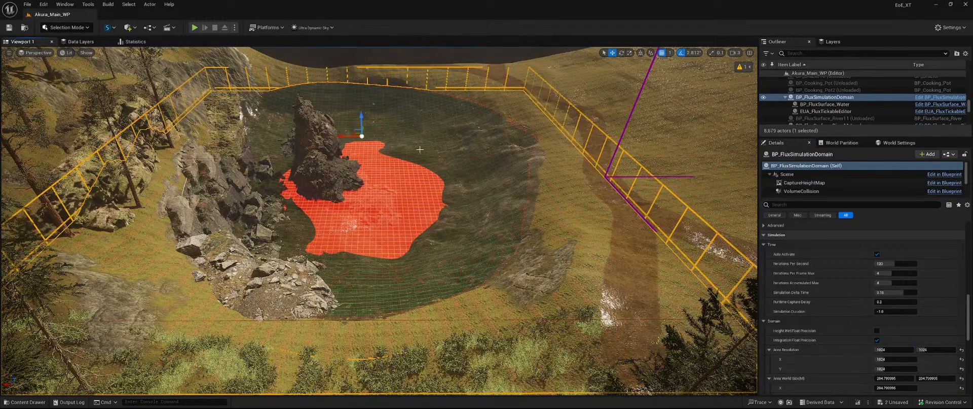
key("d")
right_click_drag(419, 150, 208, 135)
key("w")
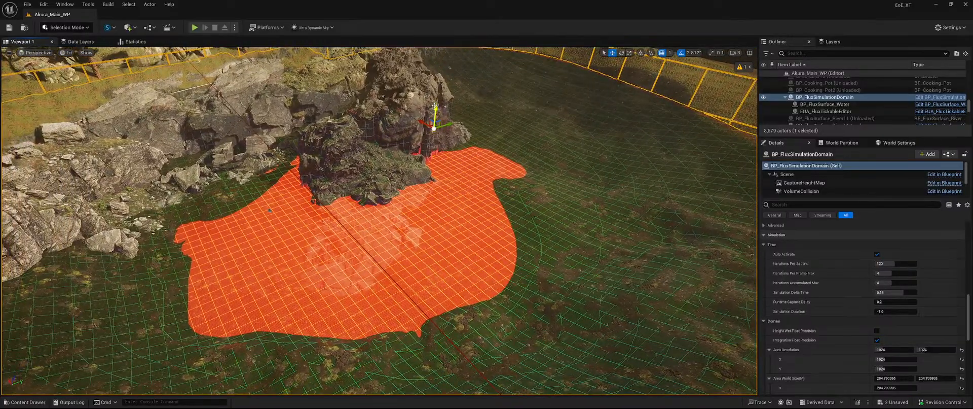
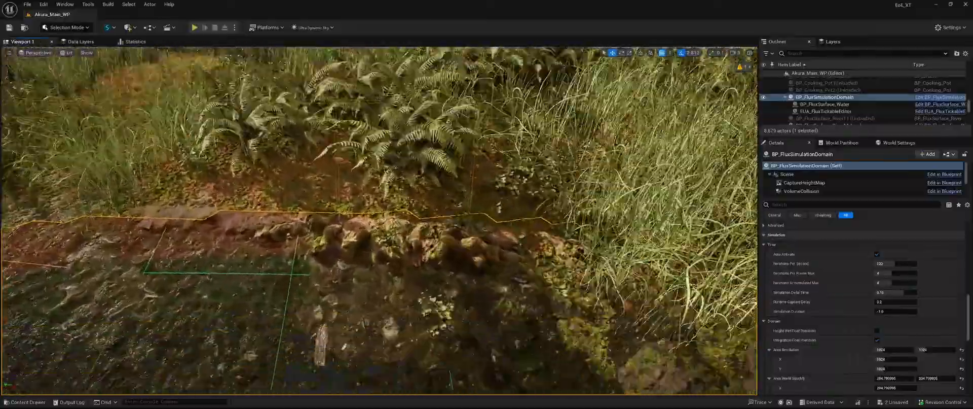
right_click_drag(379, 221, 497, 215)
right_click_drag(326, 252, 329, 266)
Open the Modifiers folder of the FluidFlux Simulation content
key("ctrl+space")
left_click(200, 269)
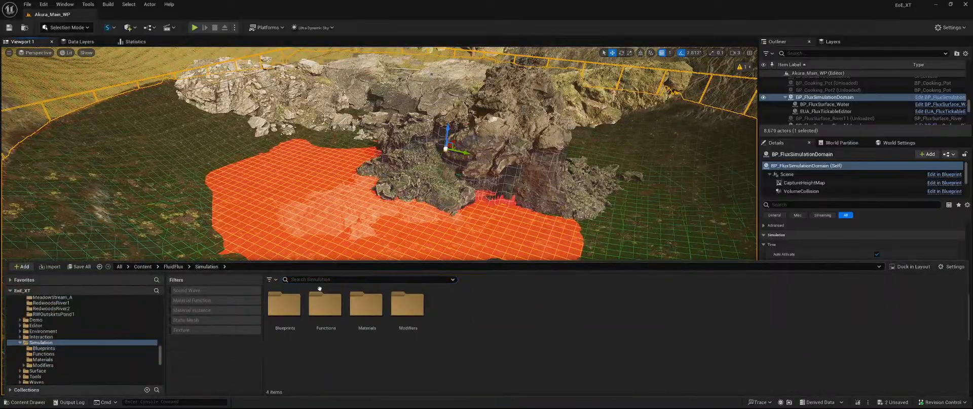
double_click(401, 308)
Try placing a BP_FluxModifierContainerActor on the pond bed and delete it
left_click(393, 320)
left_click_drag(392, 320, 386, 215)
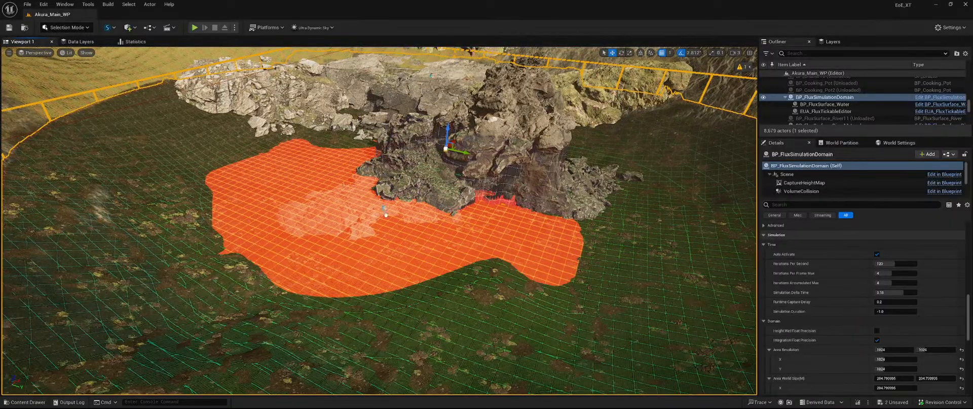
left_click_drag(355, 254, 355, 255)
key("Delete")
Place a row of five BP_FluxModifierSourceActor water sources across the pond bed in front of the central rocks
key("ctrl+space")
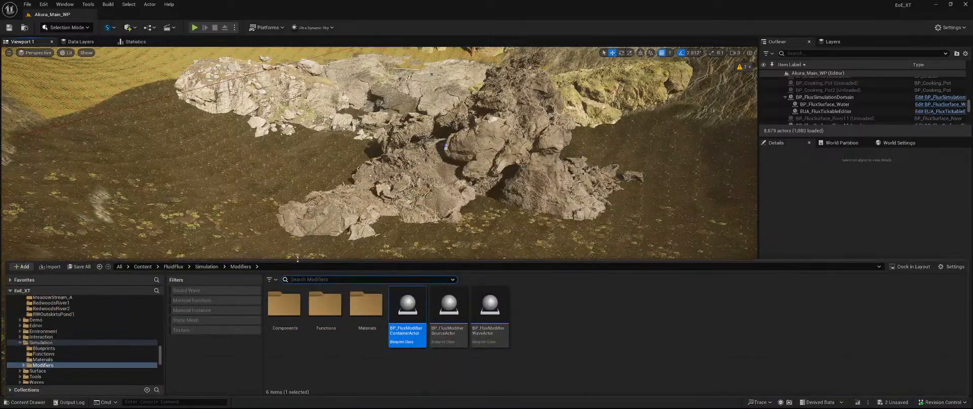
left_click(490, 320)
left_click(449, 311)
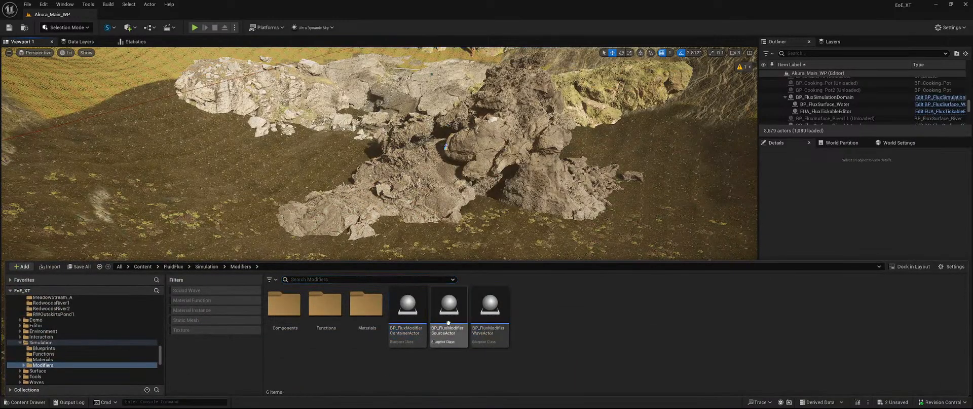
left_click_drag(449, 312, 242, 174)
Set the BP_FluxSimulationDomain's Surface Actor Reference to the BP_FluxSurface_RiverGL actor
left_click(824, 111)
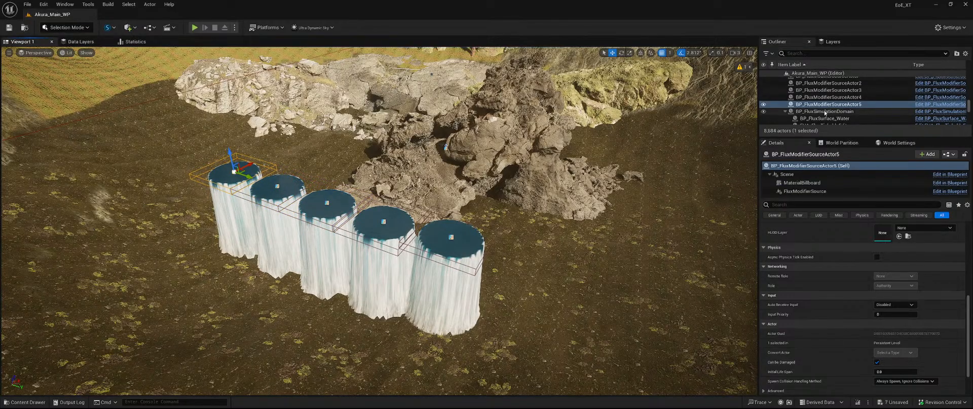
scroll(846, 320, "down", 5)
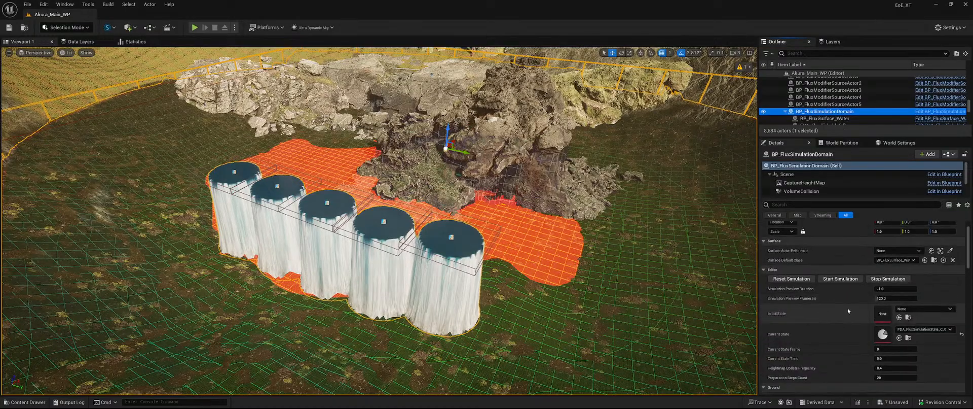
scroll(862, 293, "up", 1)
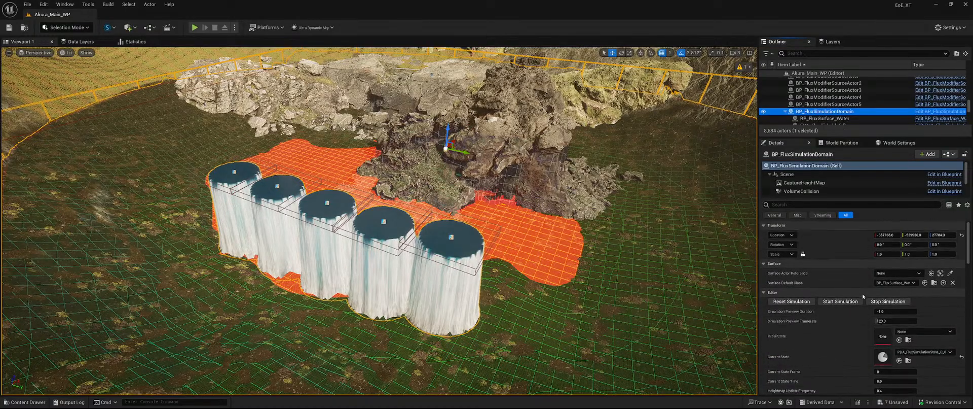
left_click(902, 272)
type("river")
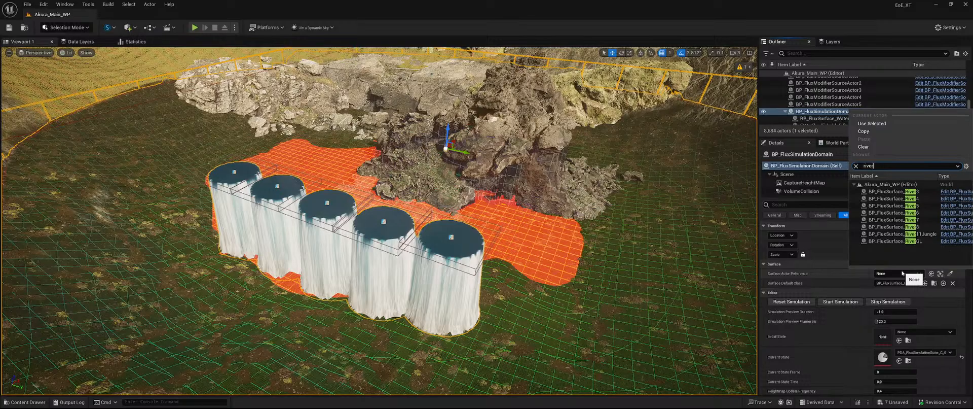
left_click(896, 241)
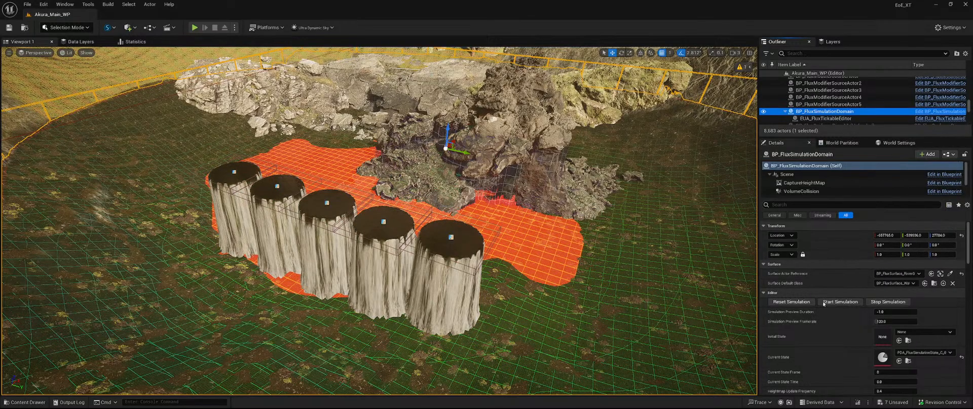
scroll(819, 298, "down", 5)
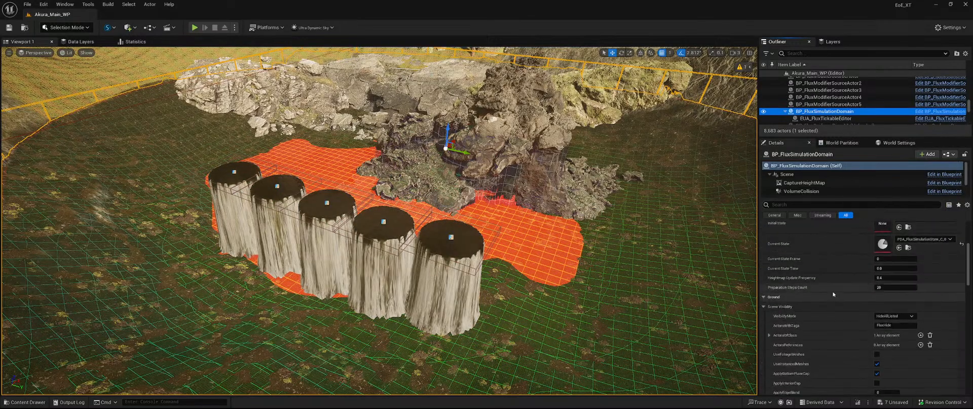
Duplicate the row of five water sources sideways until seven rows cover the pond bed around the central rocks
left_click(451, 237)
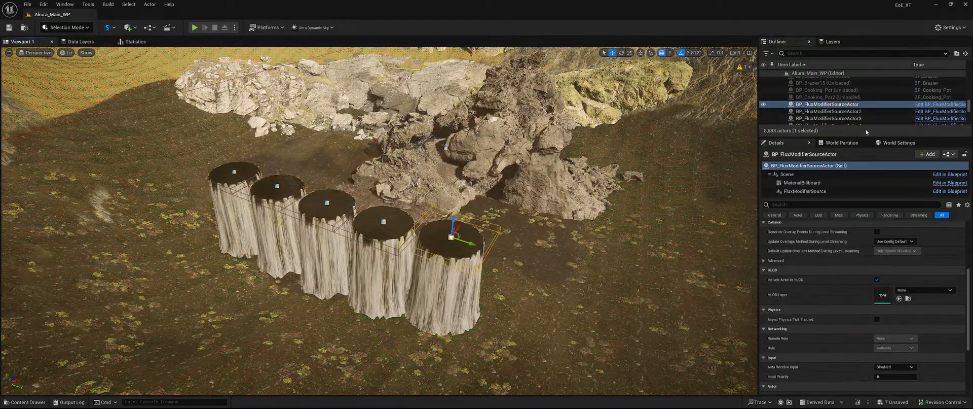
scroll(862, 117, "down", 2)
left_click(856, 99, "shift")
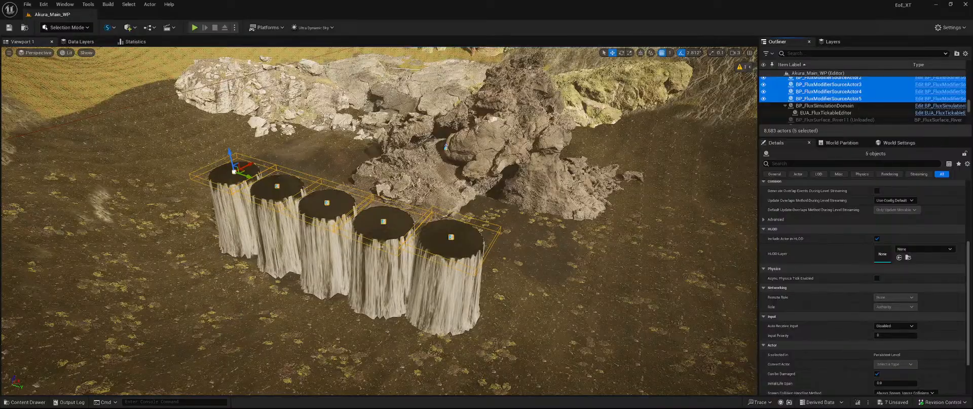
left_click_drag(249, 164, 193, 193, "alt")
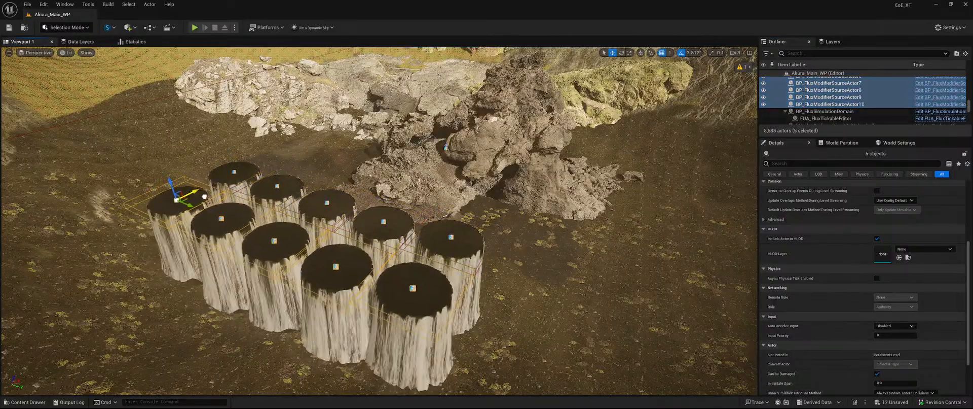
right_click_drag(193, 193, 310, 220)
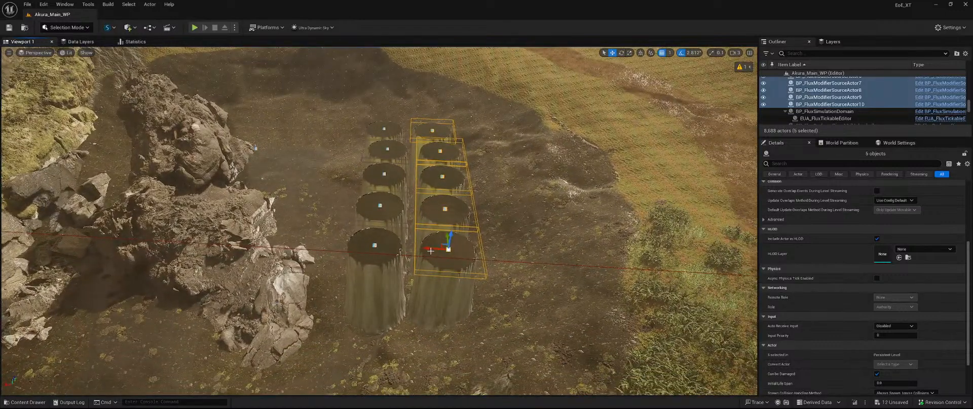
left_click_drag(431, 249, 283, 257, "alt")
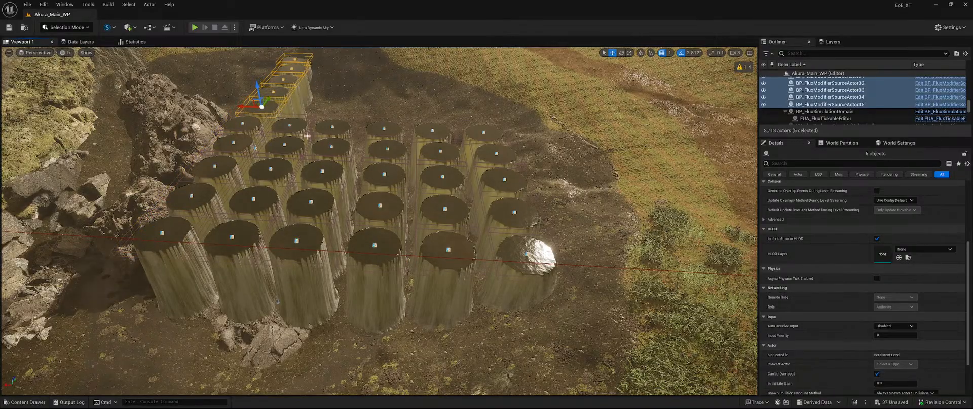
Rotate the seventh row parallel to the others and add three duplicated rows across the open bed beside the rocks
right_click_drag(307, 136, 299, 178)
key("e")
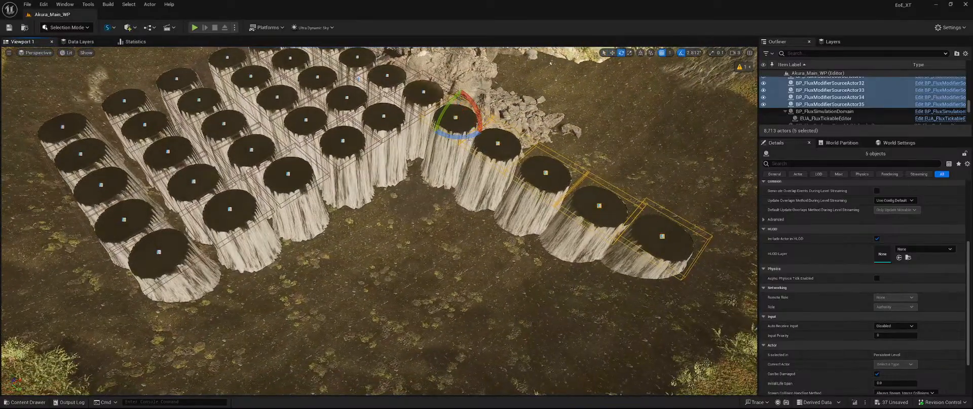
left_click_drag(469, 140, 413, 143)
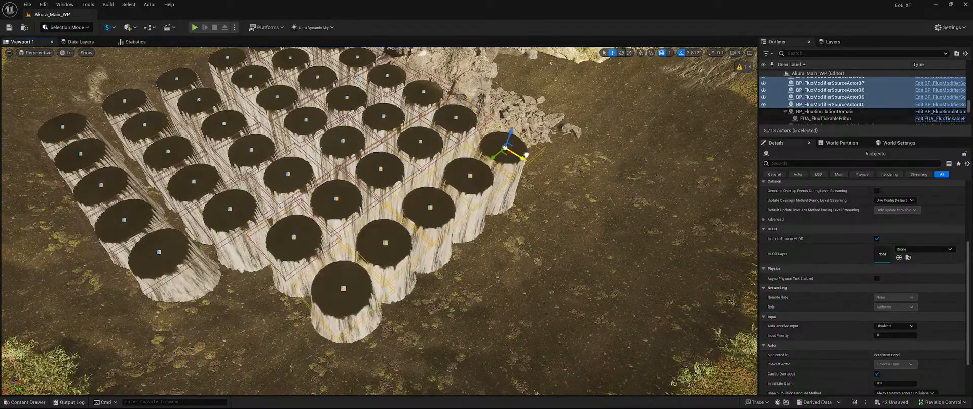
left_click_drag(522, 158, 691, 83, "alt")
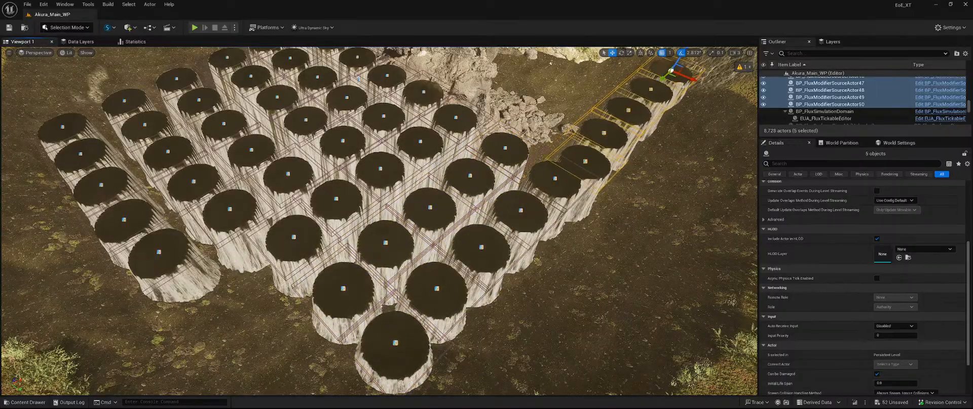
Duplicate the five-source row once more beside the central rocks and rotate the copy so it runs behind them
key("f")
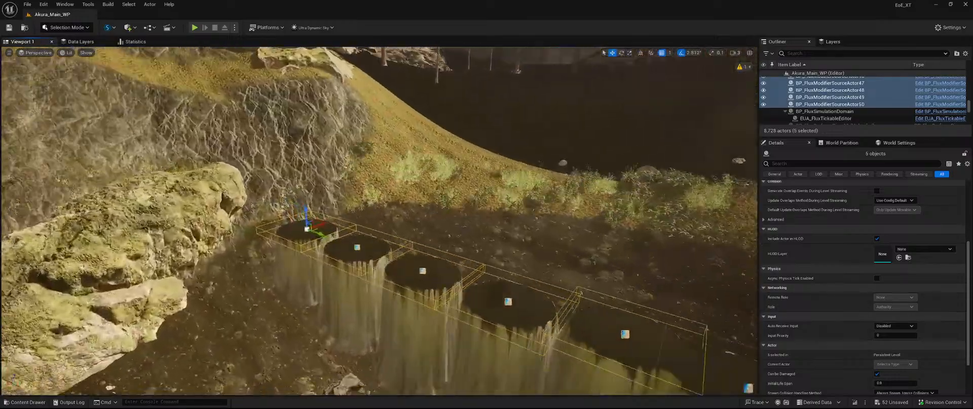
key("s")
right_click_drag(238, 295, 428, 330)
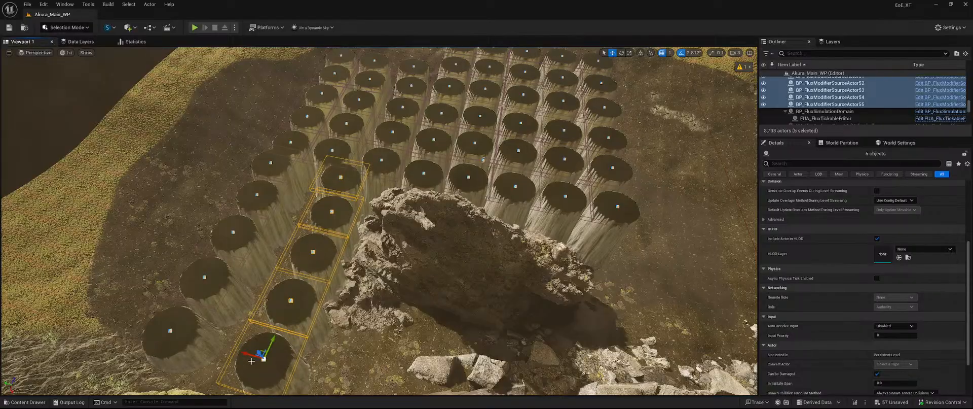
left_click_drag(237, 343, 291, 287)
key("w")
key("e")
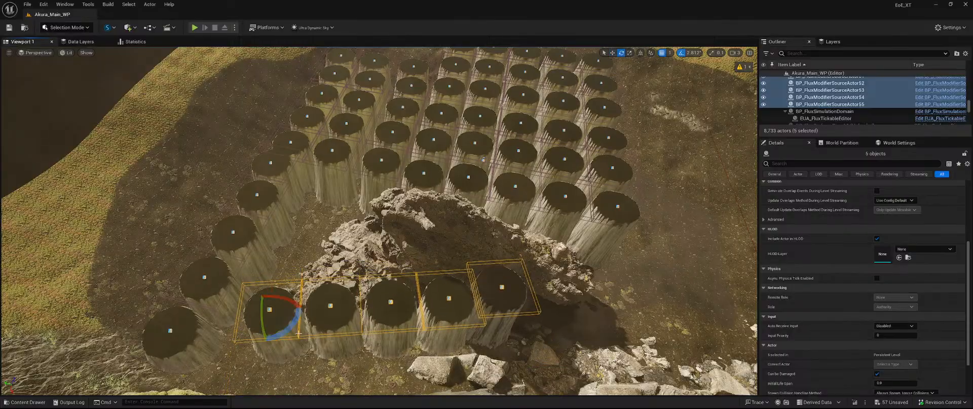
Place another duplicated row of five sources along the rocky bank, turned to follow its edge
left_click_drag(288, 327, 693, 309)
right_click_drag(694, 309, 723, 307)
key("w")
left_click_drag(420, 232, 389, 226)
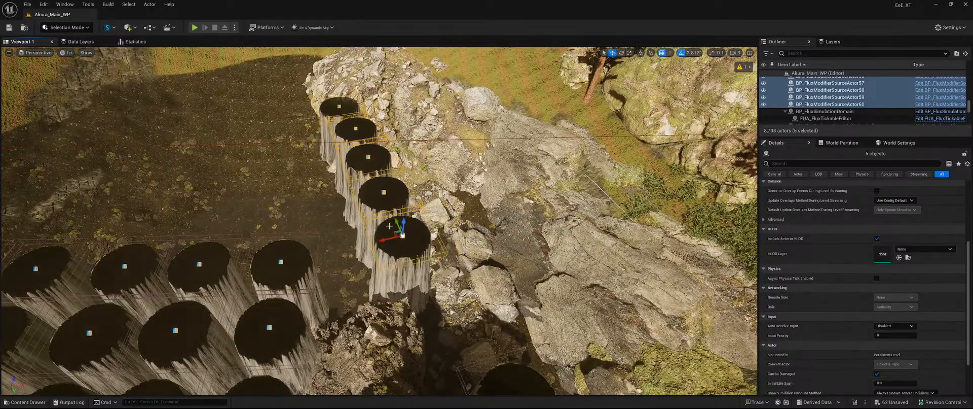
Duplicate the bank-side row four more times across the uncovered bed and save all unsaved actors
left_click_drag(390, 237, 305, 203, "alt")
right_click_drag(305, 203, 270, 217)
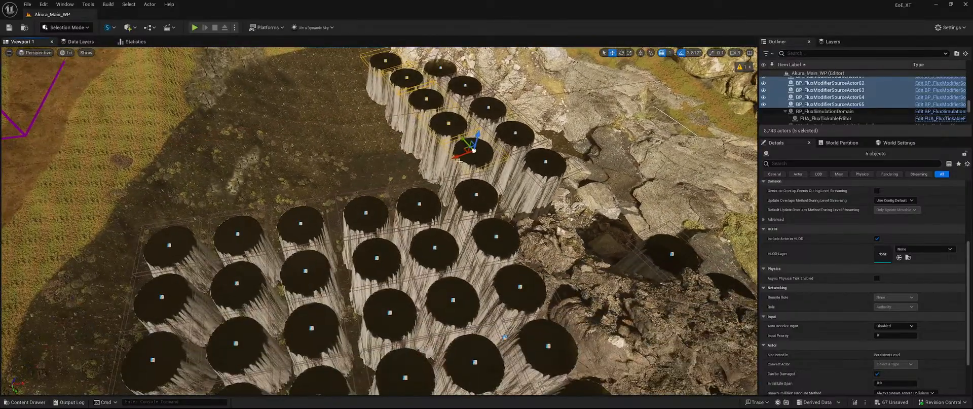
left_click_drag(412, 172, 395, 178)
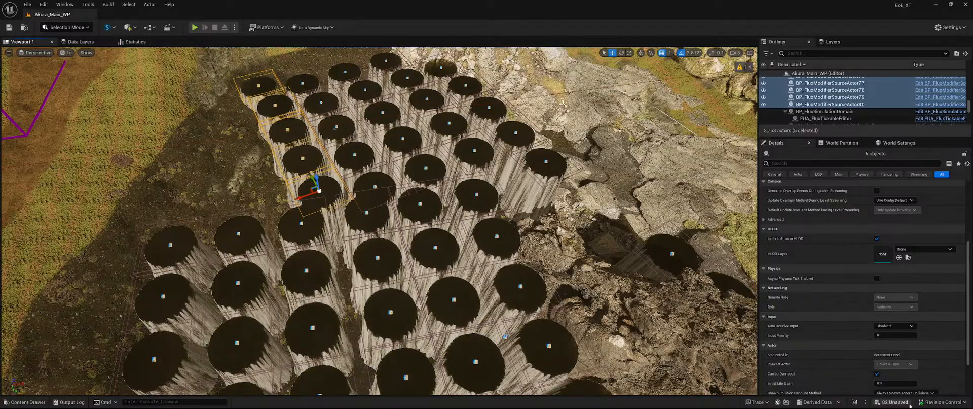
left_click(894, 402)
left_click(542, 286)
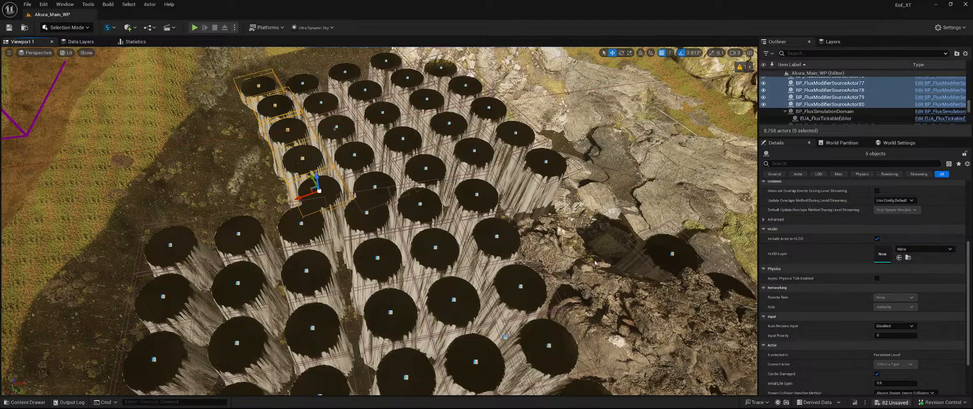
Start the water simulation on the BP_FluxSimulationDomain
double_click(824, 111)
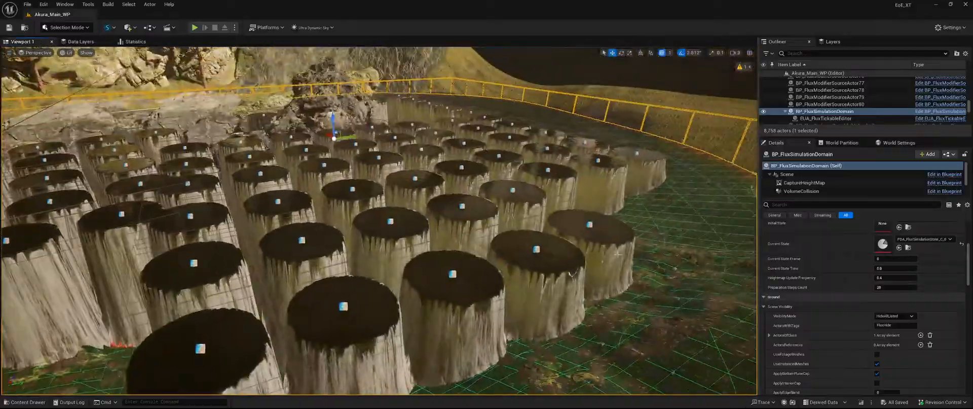
scroll(863, 306, "up", 3)
scroll(863, 306, "up", 1)
left_click(841, 302)
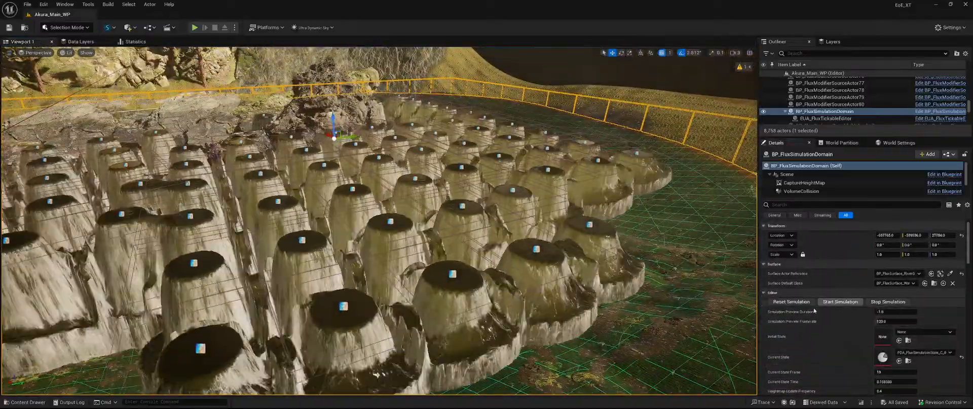
Examine the simulated water across the pond, around the central rocks and along the shoreline
right_click_drag(507, 228, 473, 193)
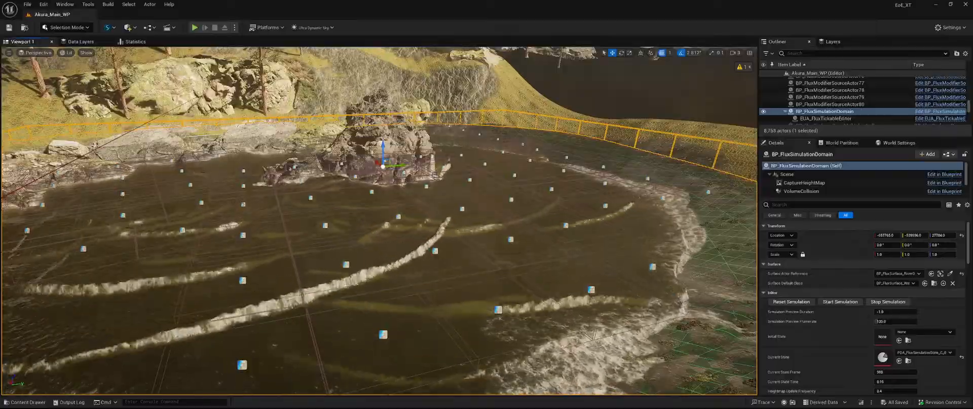
key("a")
right_click_drag(379, 221, 296, 241)
key("w")
key("d")
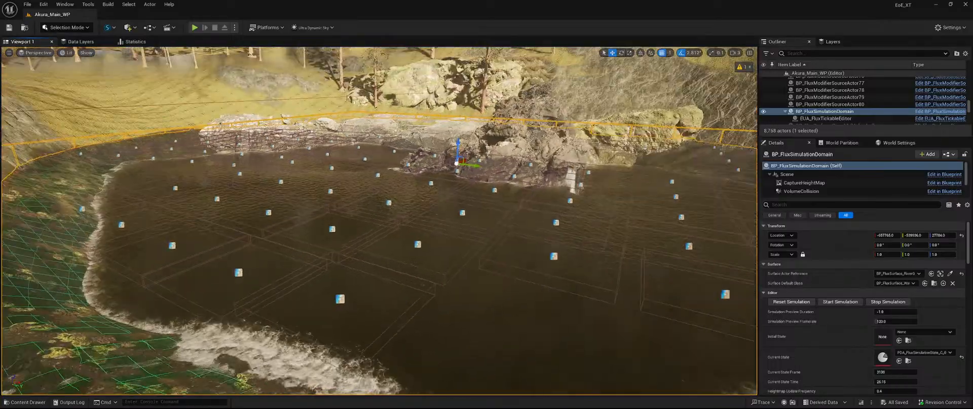
key("w")
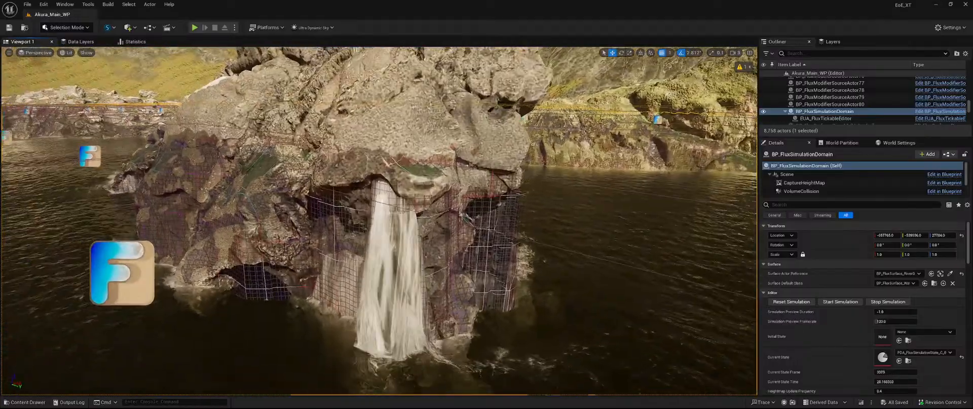
key("s")
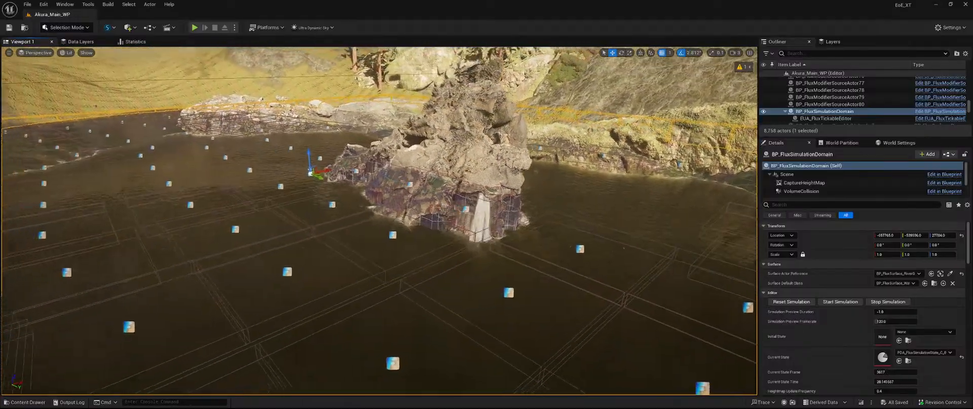
right_click_drag(379, 220, 250, 235)
key("w")
key("s")
key("s")
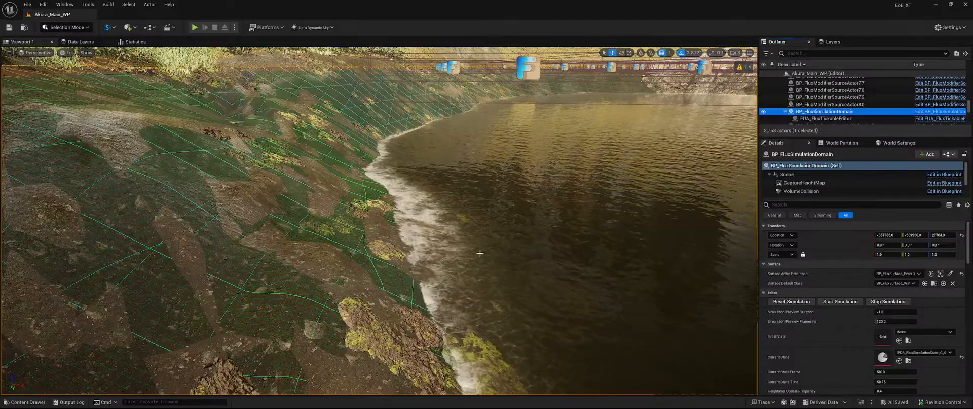
right_click_drag(467, 263, 598, 238)
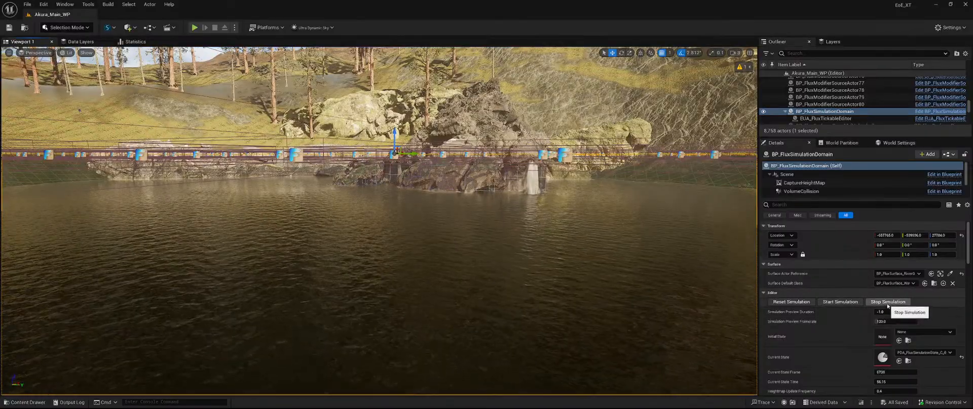
Reset the simulation, then move the two water sources overlapping the central rocks to the pond's open edge and rotate them
left_click(792, 301)
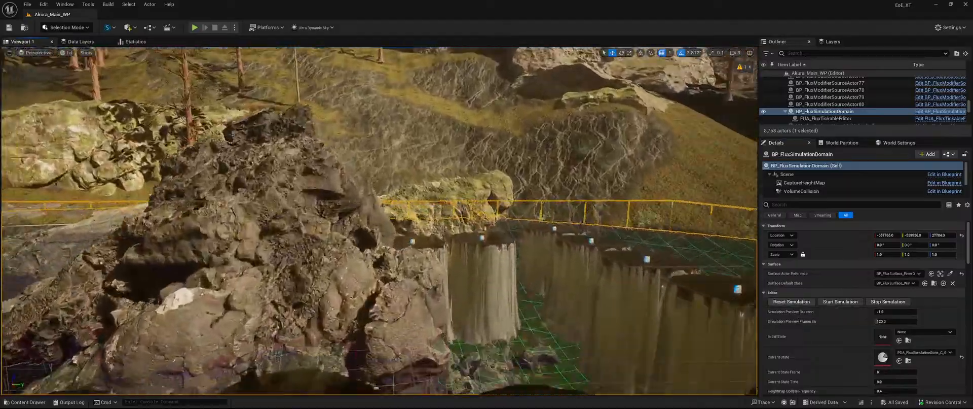
right_click_drag(426, 204, 246, 241)
key("s")
left_click(416, 219)
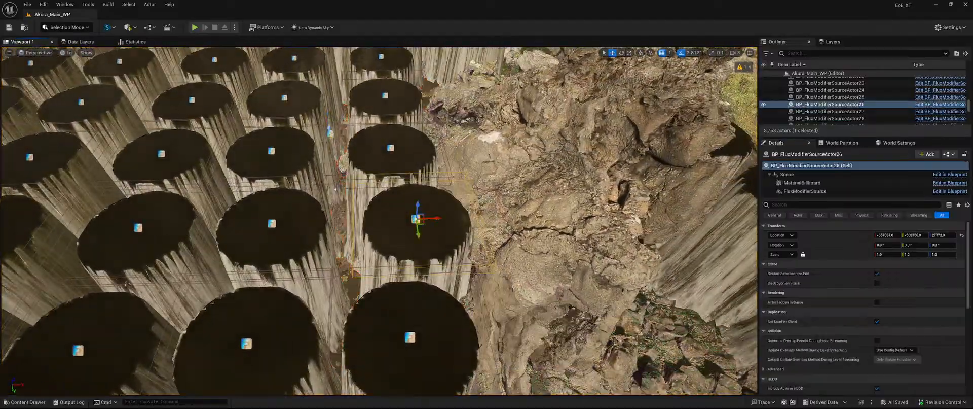
right_click_drag(416, 219, 383, 241)
left_click(358, 237, "ctrl")
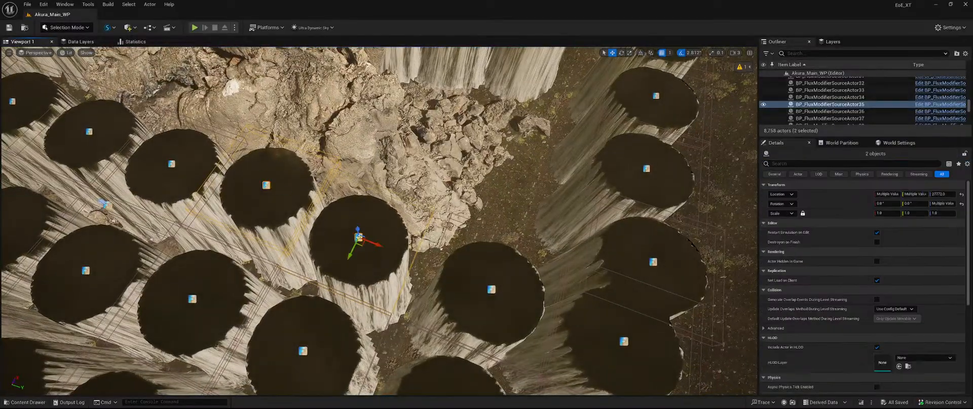
left_click_drag(362, 243, 744, 197)
right_click_drag(744, 197, 495, 211)
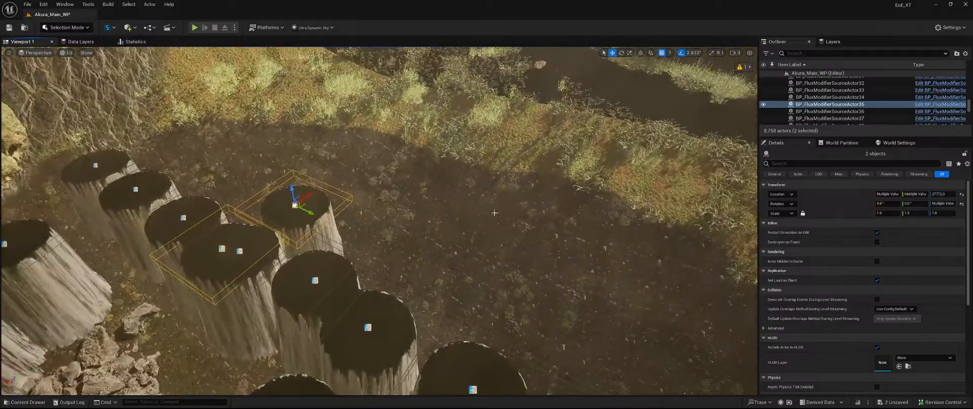
key("e")
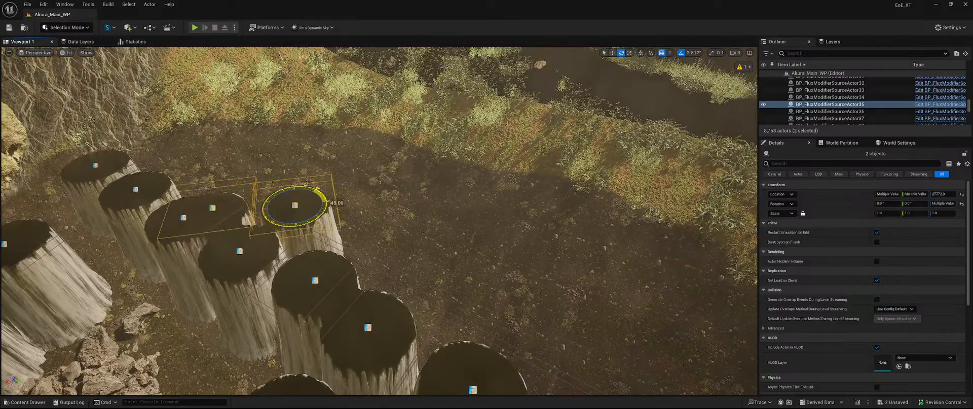
key("w")
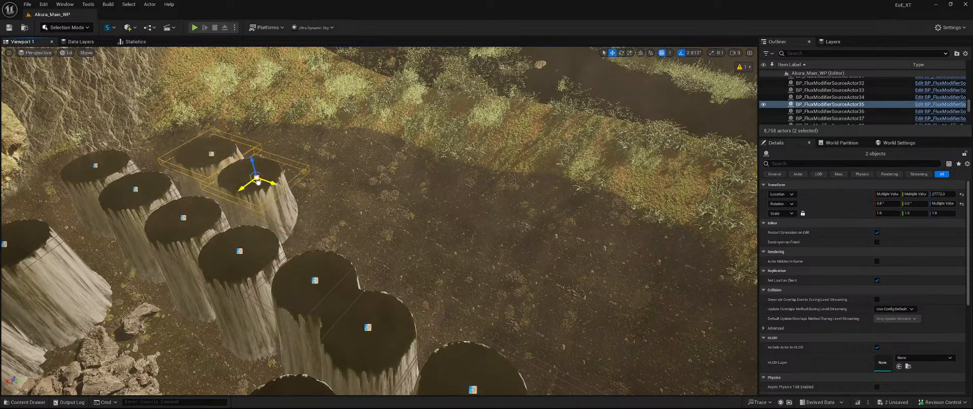
Duplicate the pair of water sources three times along the pond's open edge and rotate the newest pair to follow the bank
left_click_drag(269, 183, 310, 196, "alt")
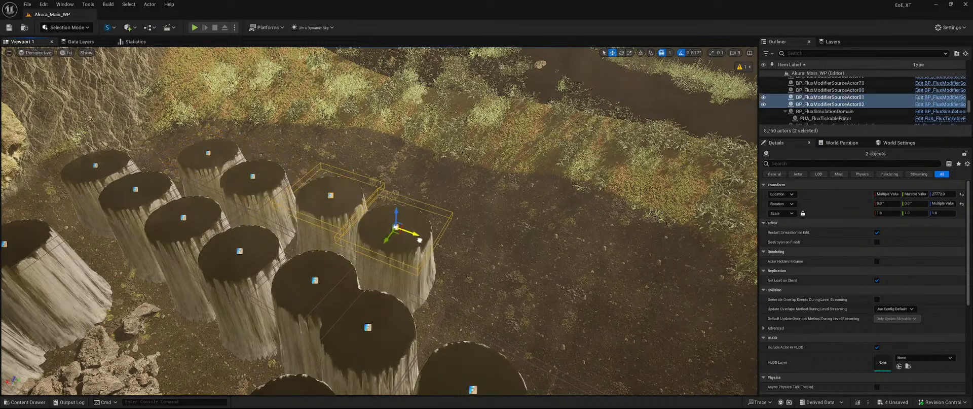
left_click_drag(410, 232, 751, 353, "alt")
right_click_drag(540, 295, 649, 329)
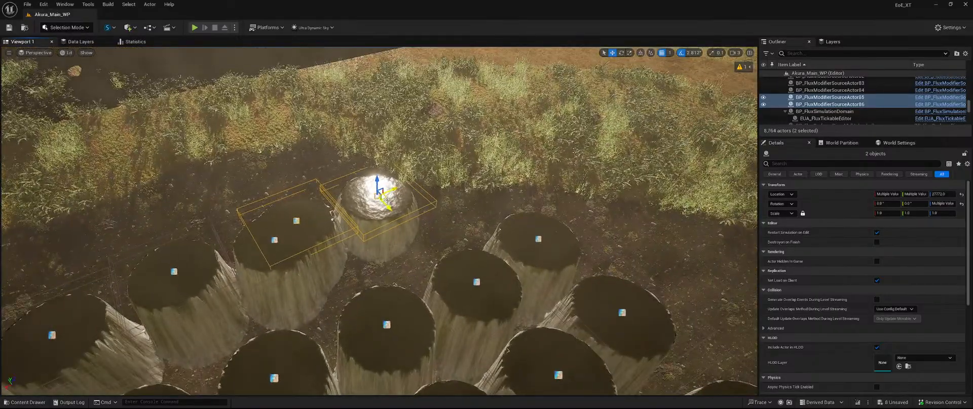
key("e")
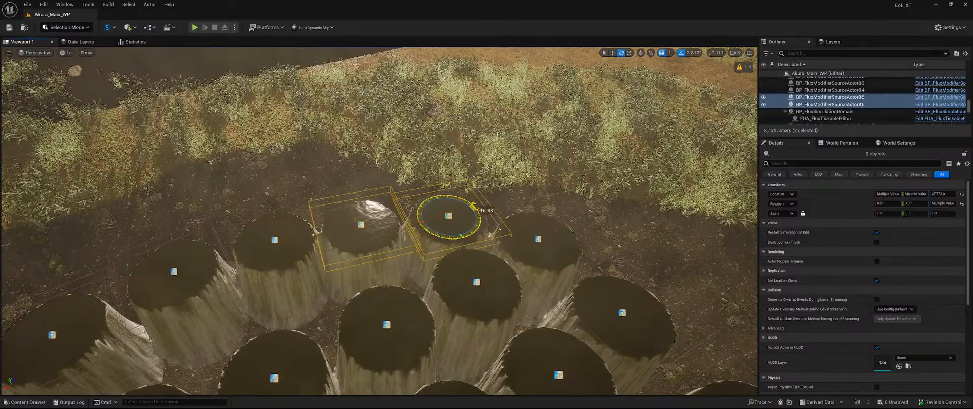
left_click_drag(483, 218, 483, 221)
Duplicate the pair of water sources once more beside the outer bank-side row, next to the vegetated shore
right_click_drag(484, 221, 400, 210)
right_click_drag(374, 254, 517, 246)
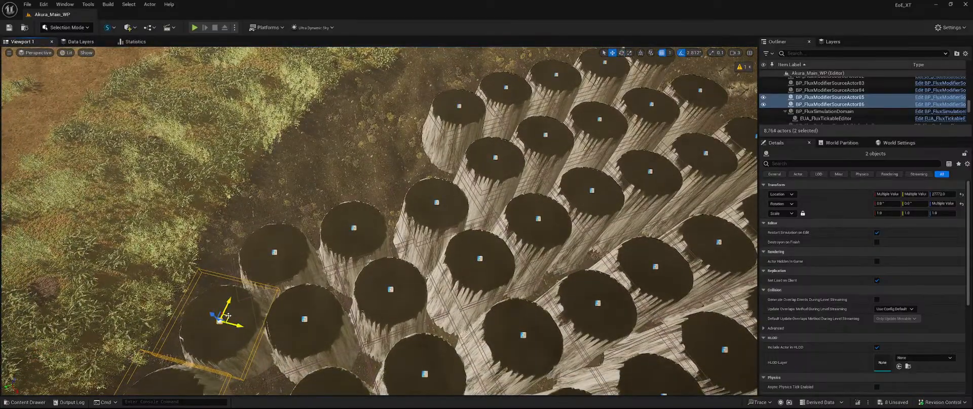
left_click_drag(228, 316, 256, 288, "alt")
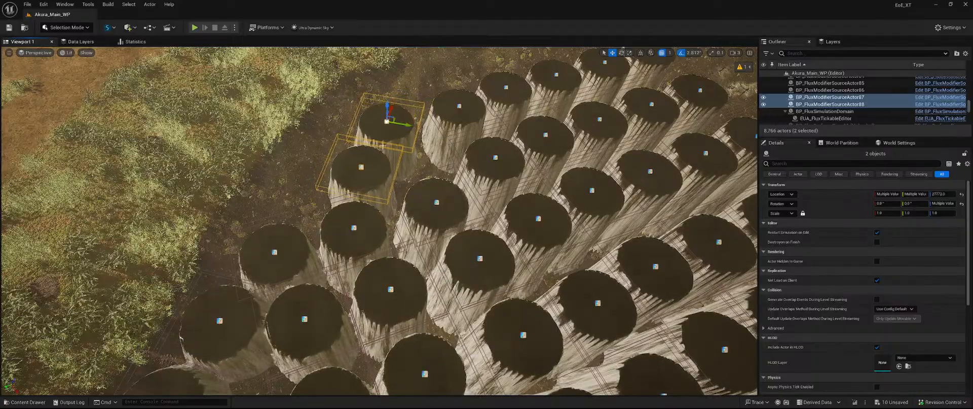
right_click_drag(383, 146, 466, 122)
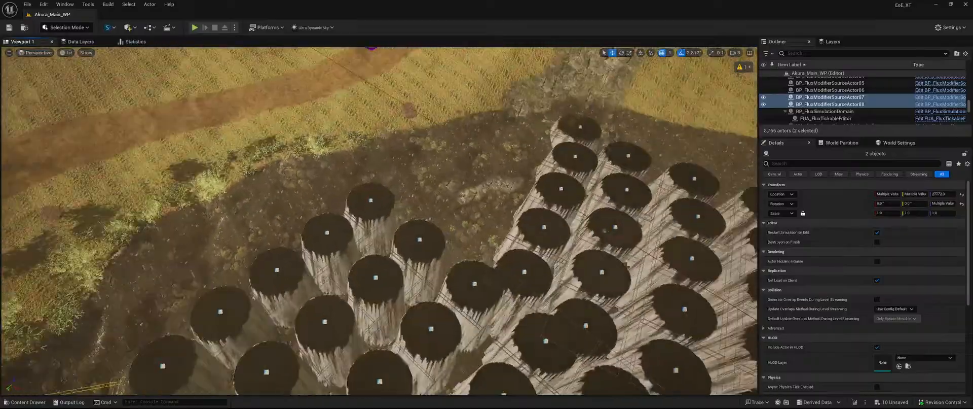
right_click_drag(428, 236, 455, 304)
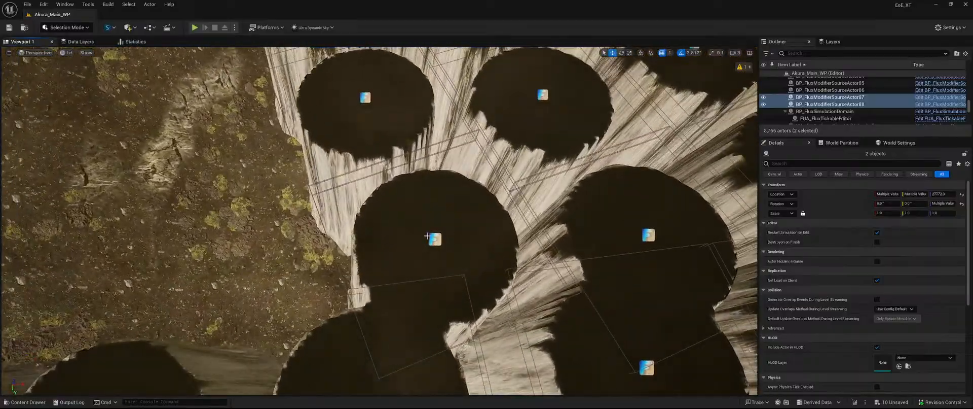
left_click(435, 239)
left_click(365, 97, "ctrl")
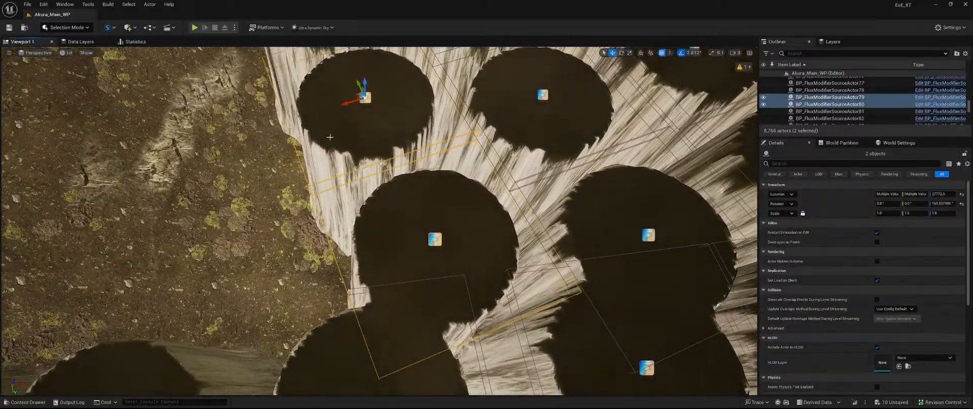
right_click_drag(365, 98, 326, 172)
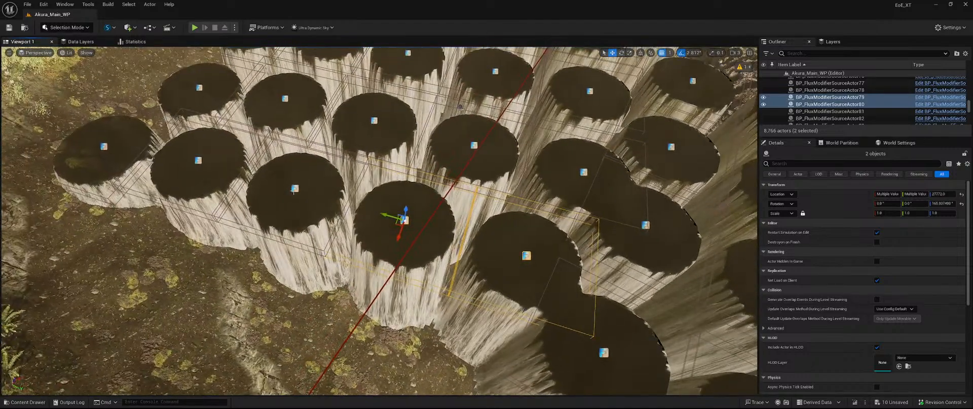
left_click(294, 188, "ctrl")
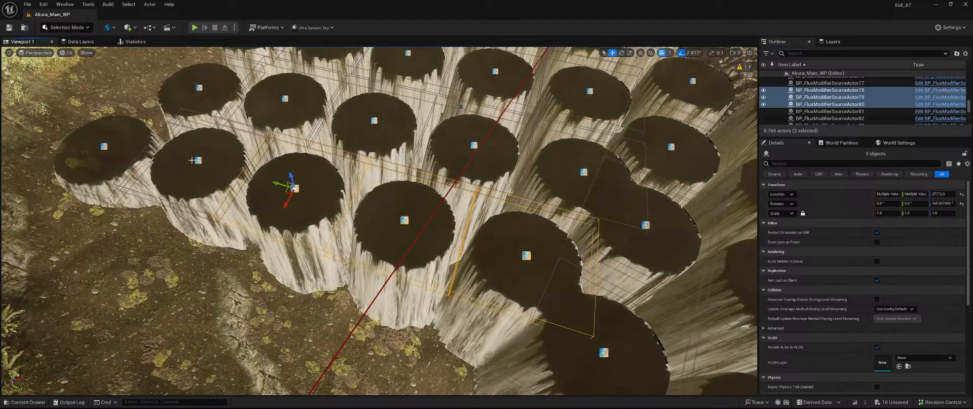
left_click(195, 160, "ctrl")
left_click(104, 146, "ctrl")
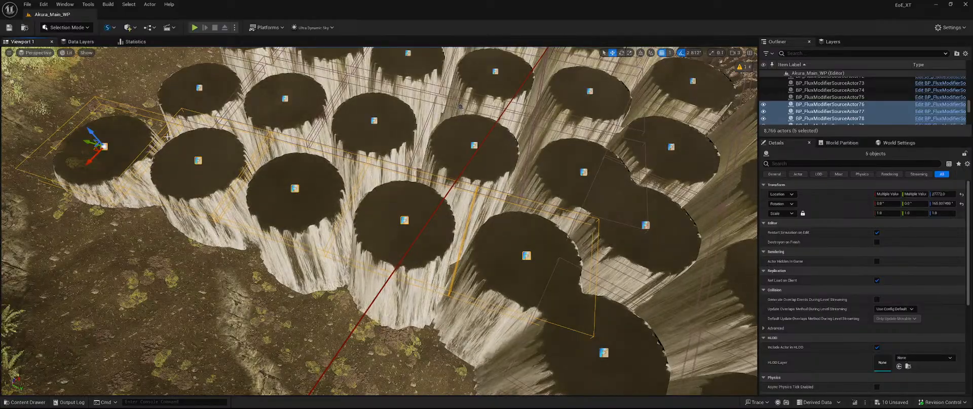
right_click_drag(379, 221, 530, 228)
right_click_drag(308, 241, 227, 216)
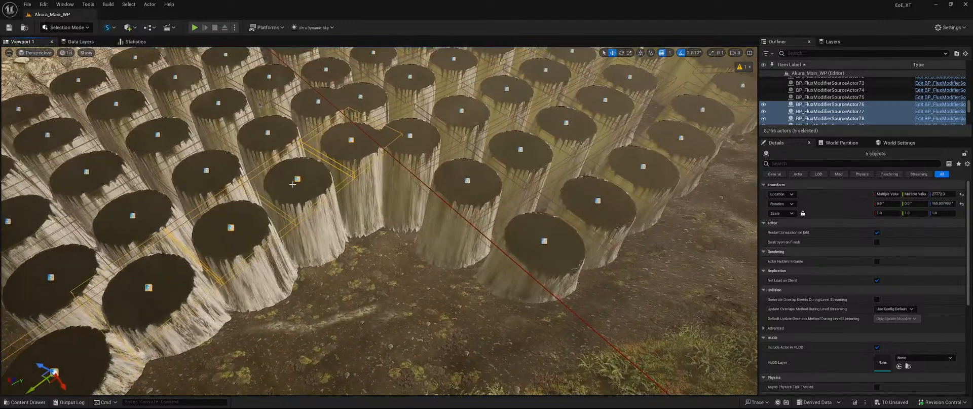
Duplicate the three grid-edge water sources beside the remaining gap one row outward, and delete the extra copy placed beyond it
left_click(231, 227)
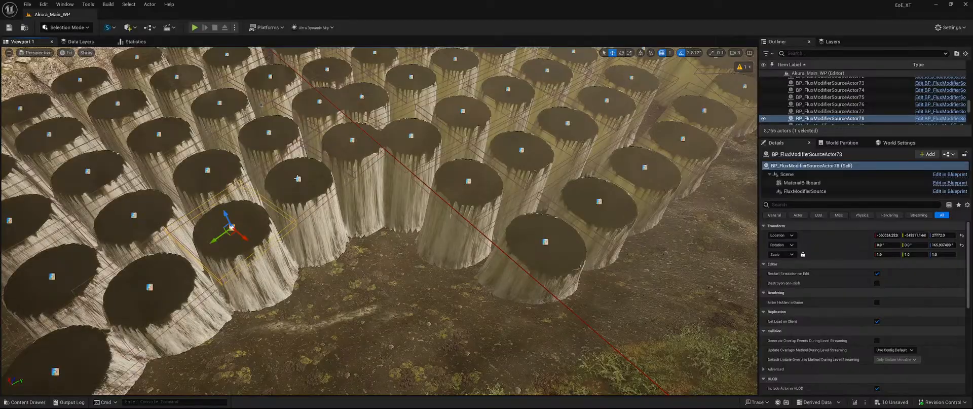
left_click(303, 173)
key("ctrl+z")
right_click_drag(336, 147, 257, 143)
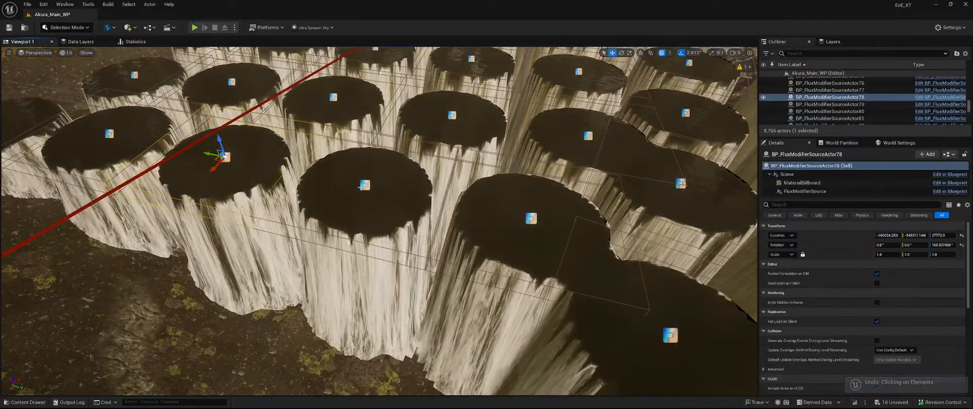
left_click(365, 185, "ctrl")
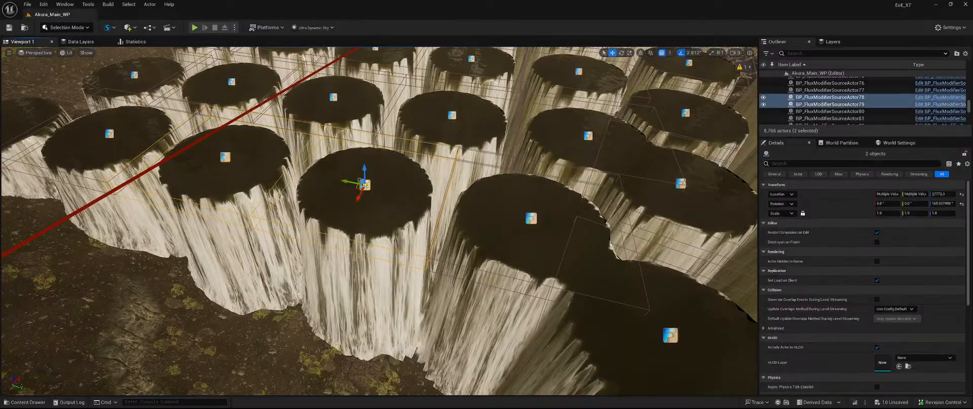
left_click(532, 219, "ctrl")
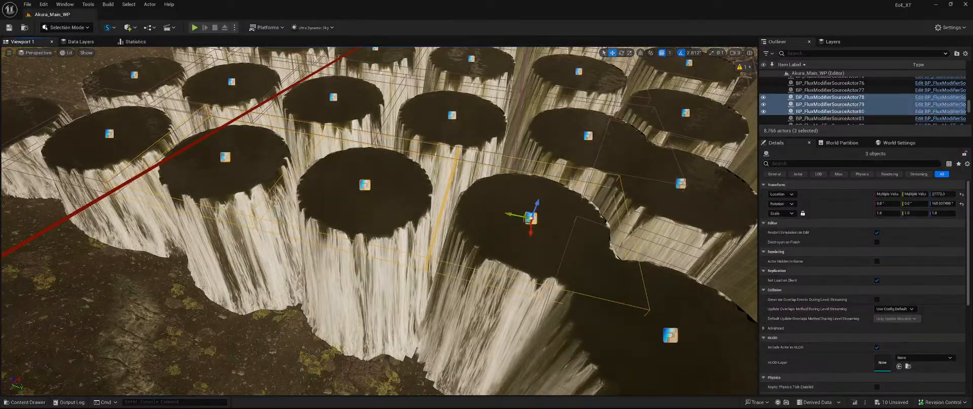
right_click_drag(533, 219, 392, 252)
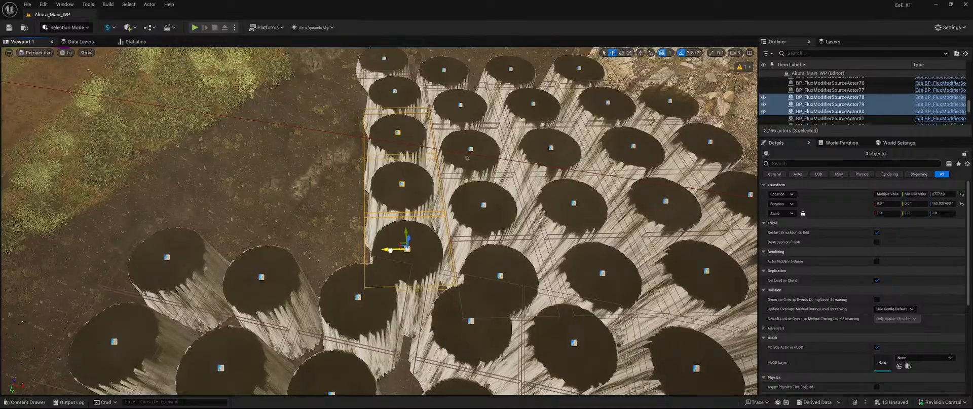
left_click_drag(391, 249, 390, 248, "alt")
left_click_drag(314, 261, 241, 219)
key("Delete")
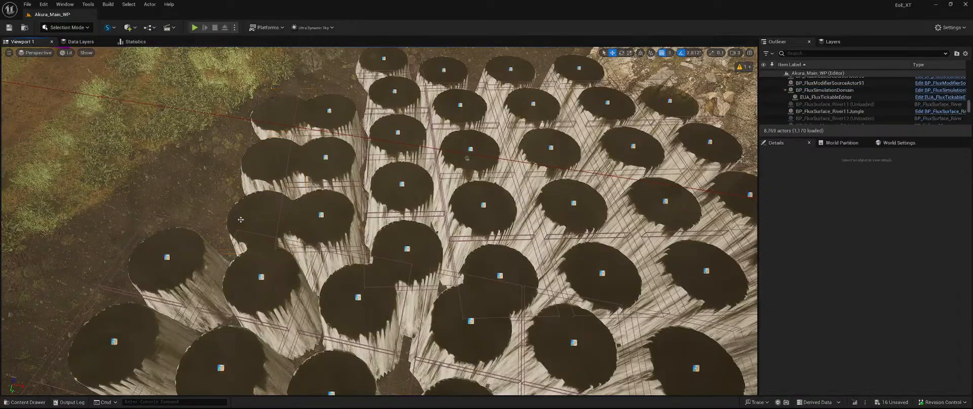
Save all unsaved actors and start the water simulation on the BP_FluxSimulationDomain
right_click_drag(385, 229, 746, 131)
left_click(827, 83)
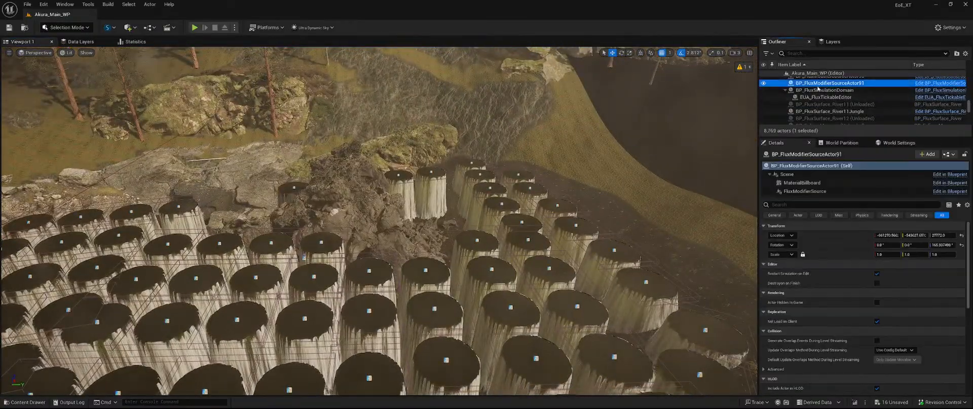
left_click(819, 90)
key("ctrl+s")
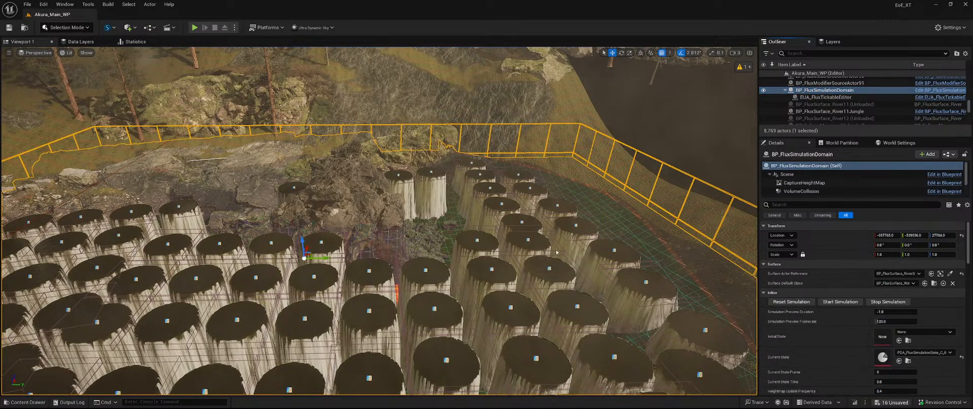
left_click(835, 301)
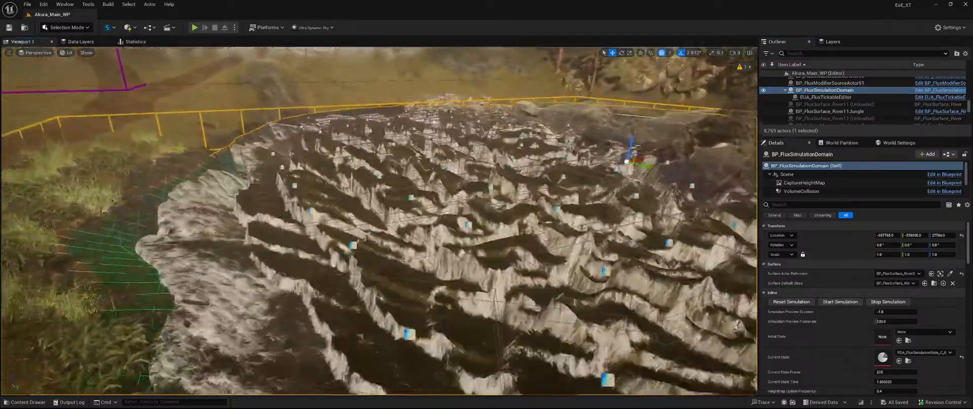
Examine how the simulated water settles around the rocks and along the shoreline, and stop the simulation
right_click_drag(380, 220, 484, 191)
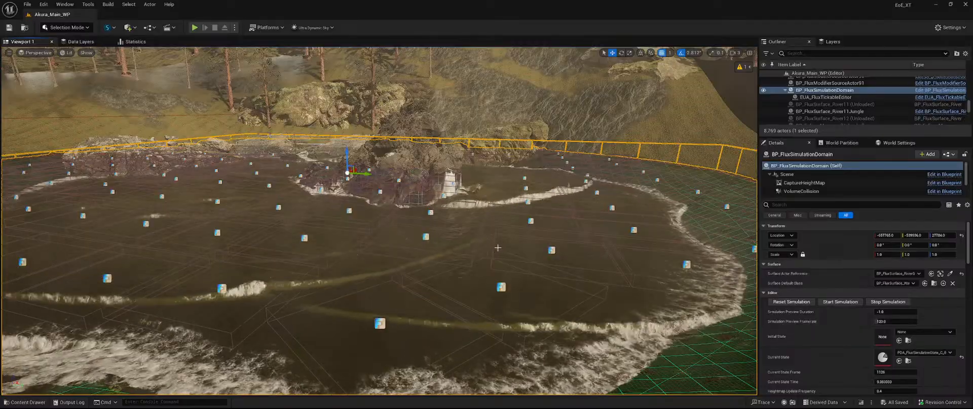
right_click_drag(498, 248, 535, 273)
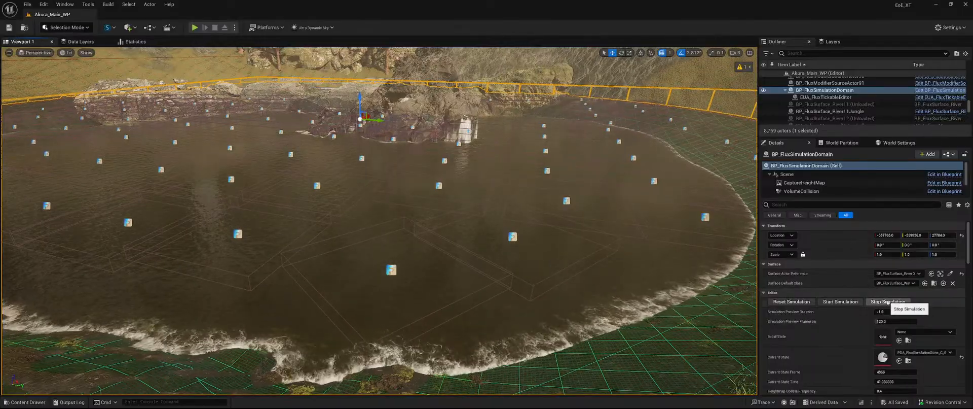
left_click(888, 304)
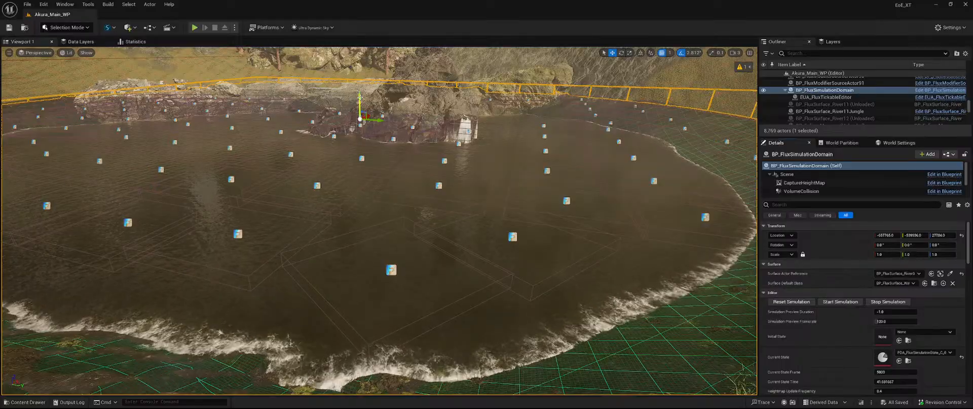
Raise the BP_FluxSimulationDomain to a Z location of about 28600 and save it
left_click_drag(360, 97, 360, 52)
right_click_drag(359, 51, 274, 76)
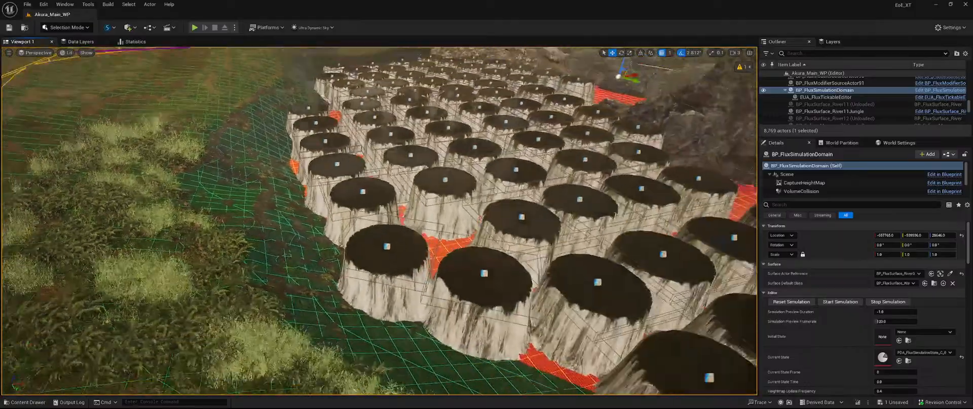
right_click_drag(421, 168, 466, 145)
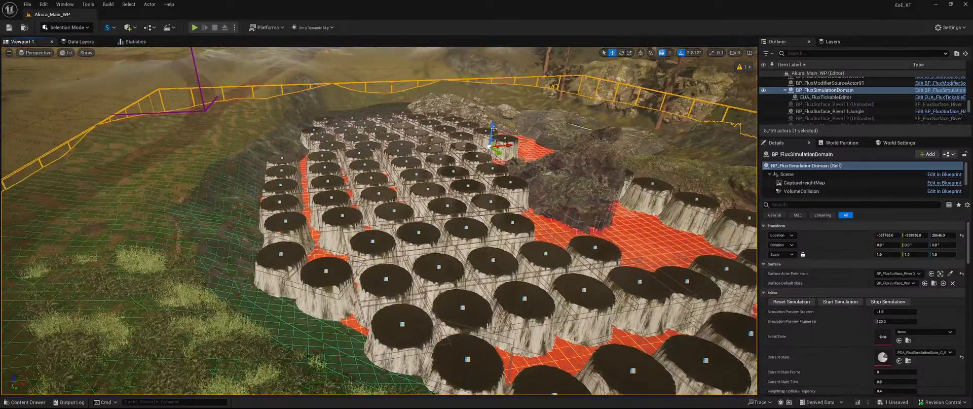
left_click_drag(491, 133, 483, 115)
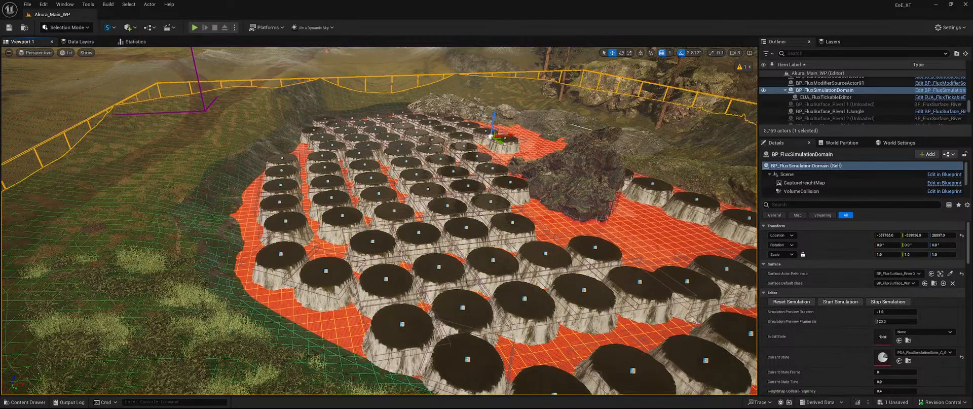
mouse_move(484, 115)
right_mouse_down()
mouse_move(497, 127)
mouse_move(496, 111)
right_mouse_up()
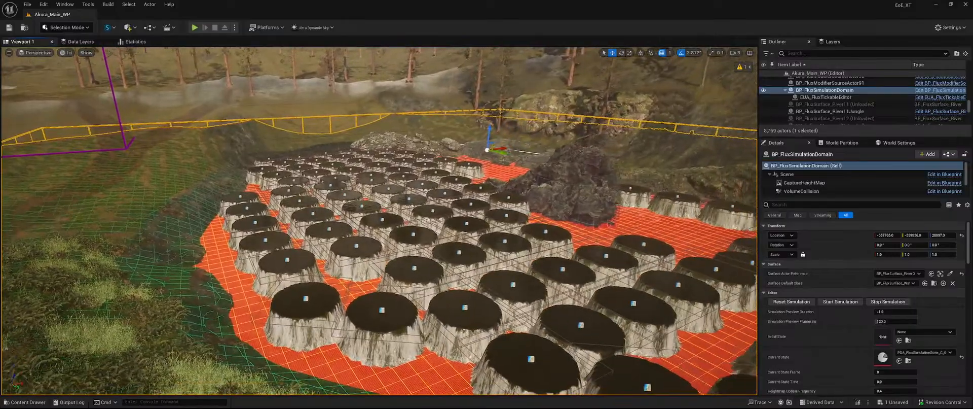
key("ctrl+s")
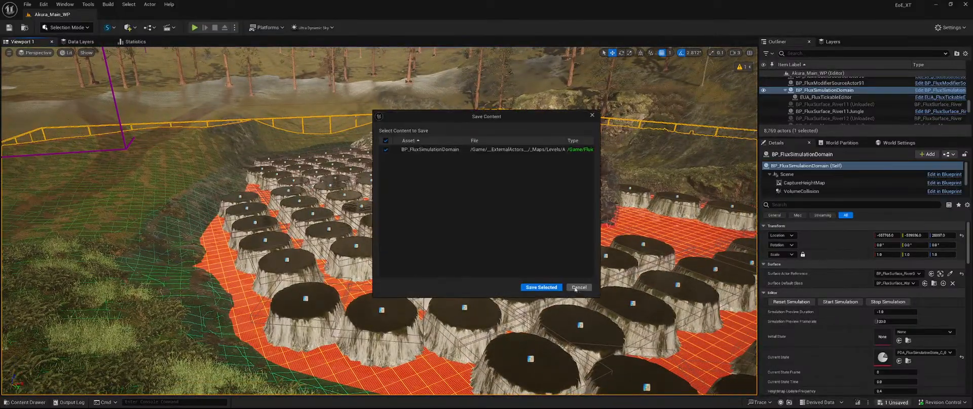
Start the simulation and examine the water level along the grassy shoreline and around the central rocks
left_click(841, 302)
right_click_drag(405, 218, 286, 216)
key("w")
key("w")
key("w")
key("s")
key("w")
key("s")
key("w")
key("s")
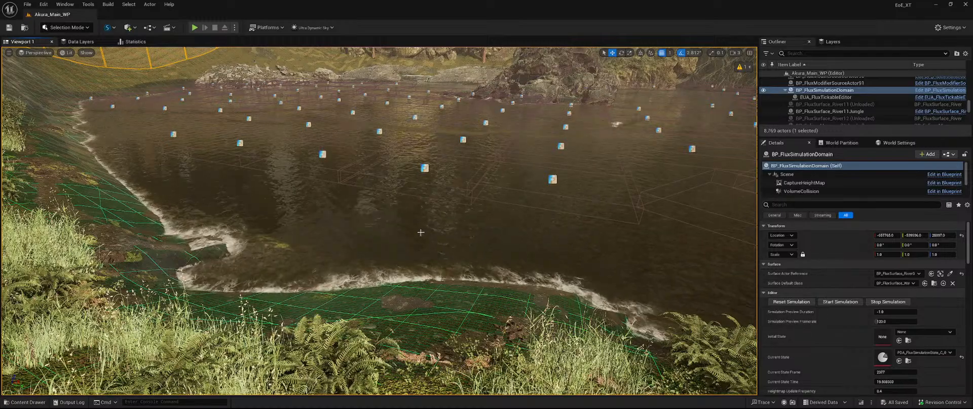
right_click_drag(473, 228, 497, 194)
key("w")
key("s")
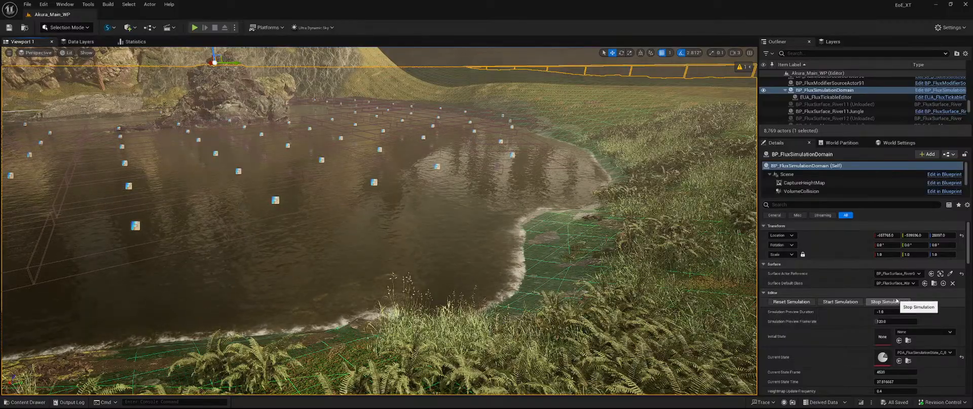
Reset the simulation and raise the BP_FluxSimulationDomain to a Z location of about 29000
left_click(802, 302)
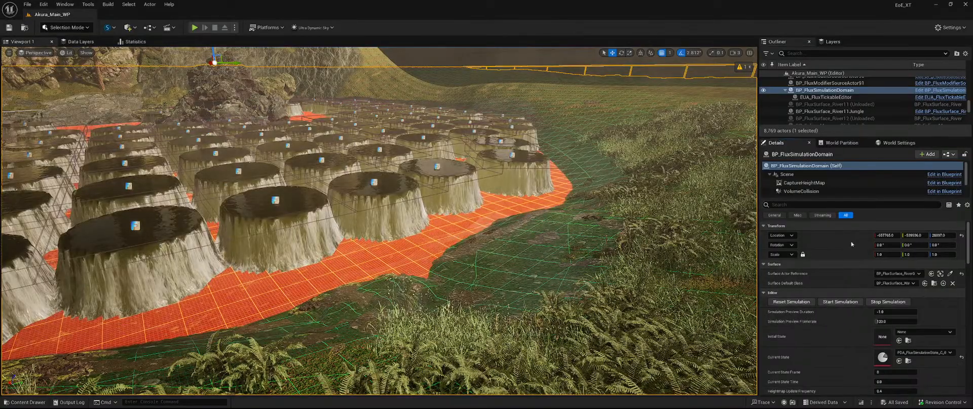
right_click_drag(508, 153, 492, 140)
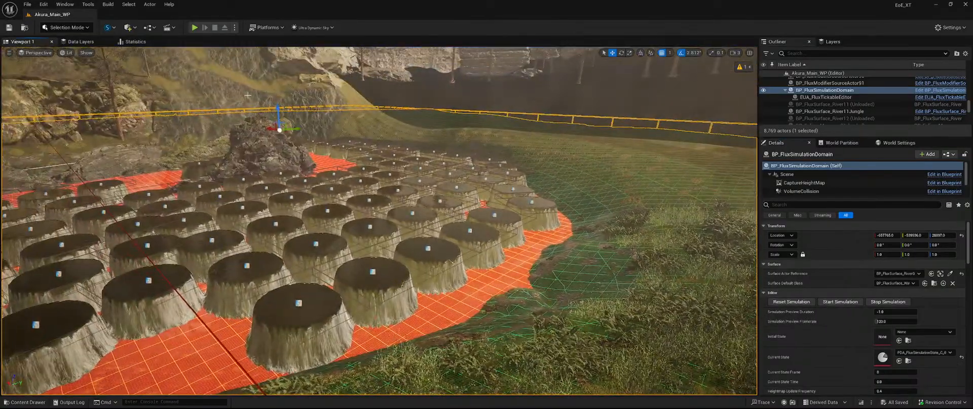
left_click_drag(280, 108, 280, 100)
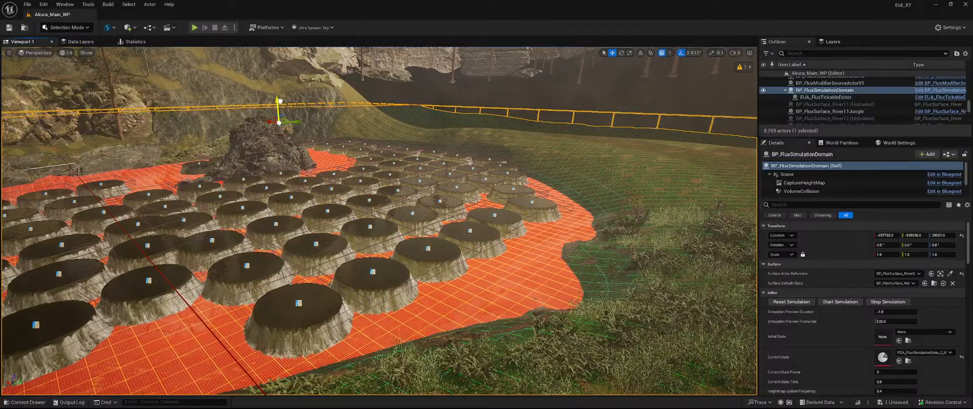
right_click_drag(282, 122, 349, 127)
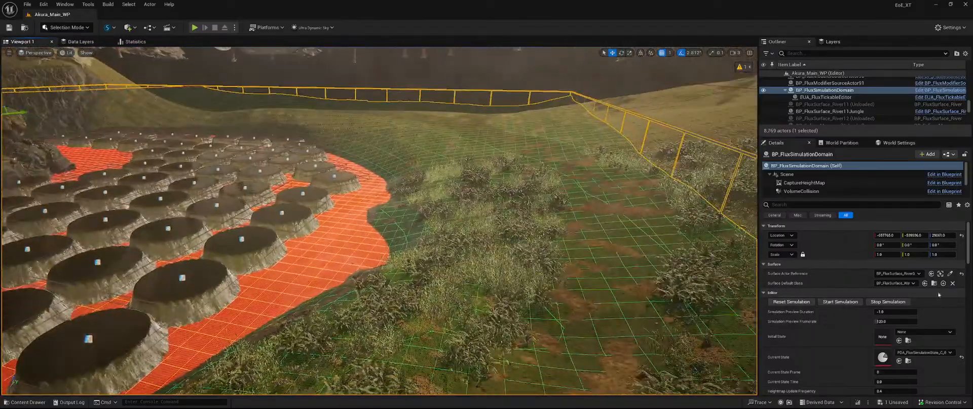
Start the simulation and examine how far the water reaches along the grassy shoreline
left_click(840, 302)
right_click_drag(473, 240, 385, 281)
key("w")
key("w")
key("d")
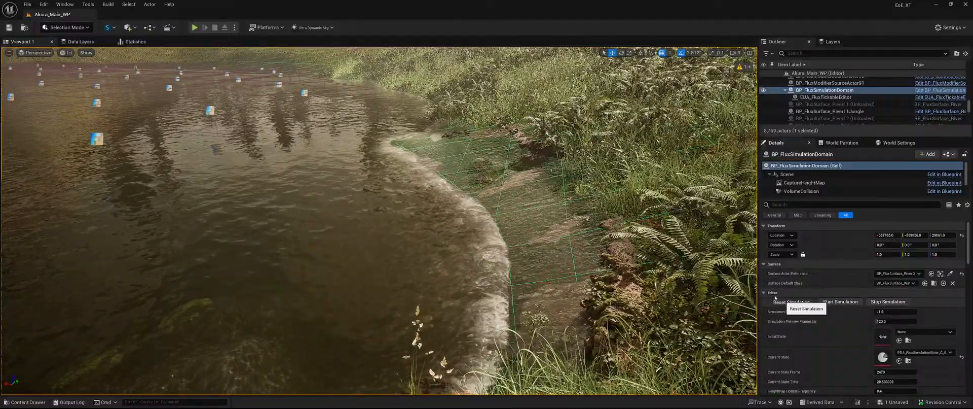
Reset the simulation with the BP_FluxSimulationDomain raised to a Z location of about 29225, and rerun it until the water settles along the shoreline
left_click(804, 302)
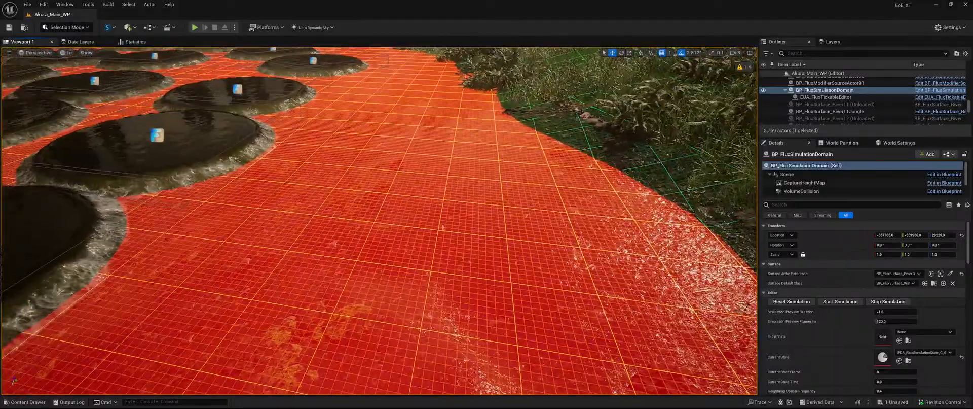
left_click(841, 302)
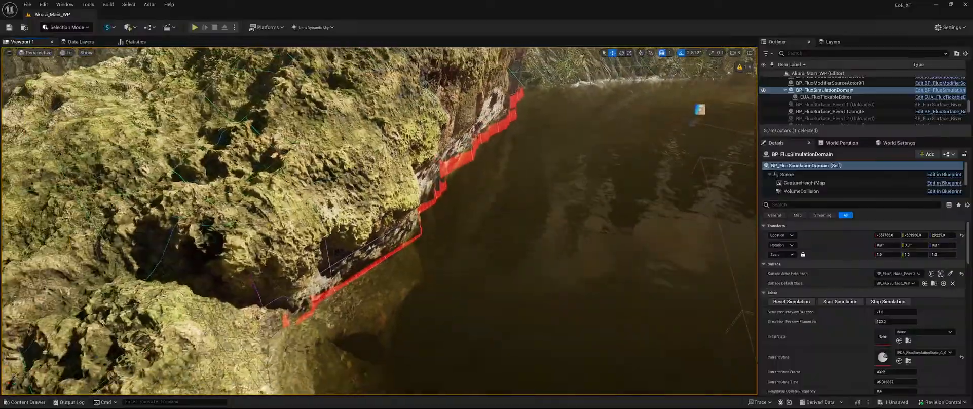
key("a")
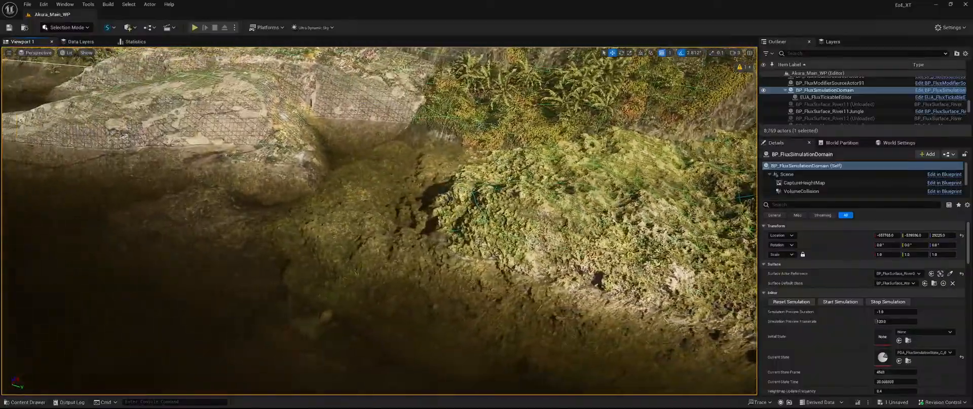
key("s")
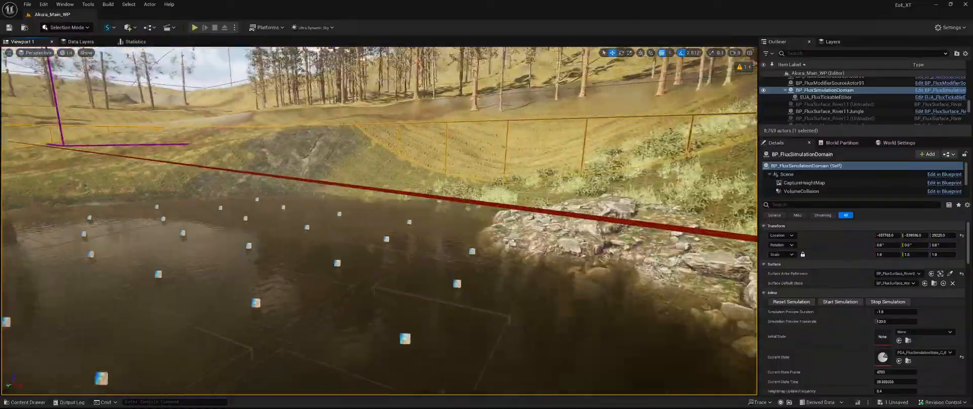
key("w")
key("w")
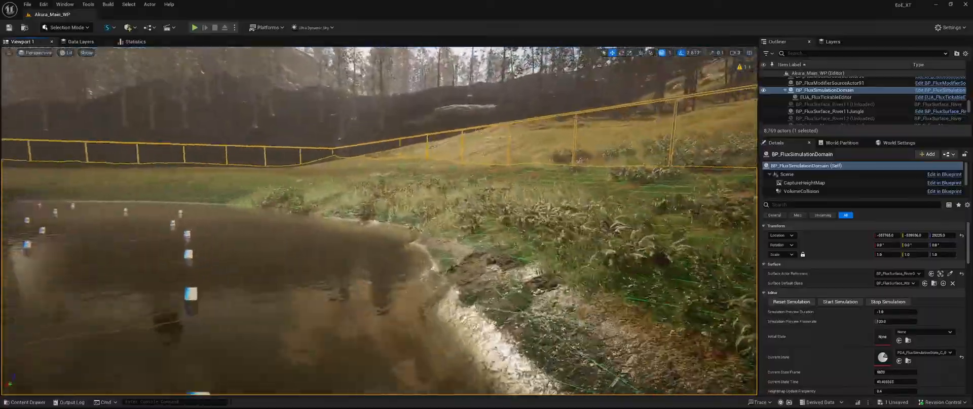
key("a")
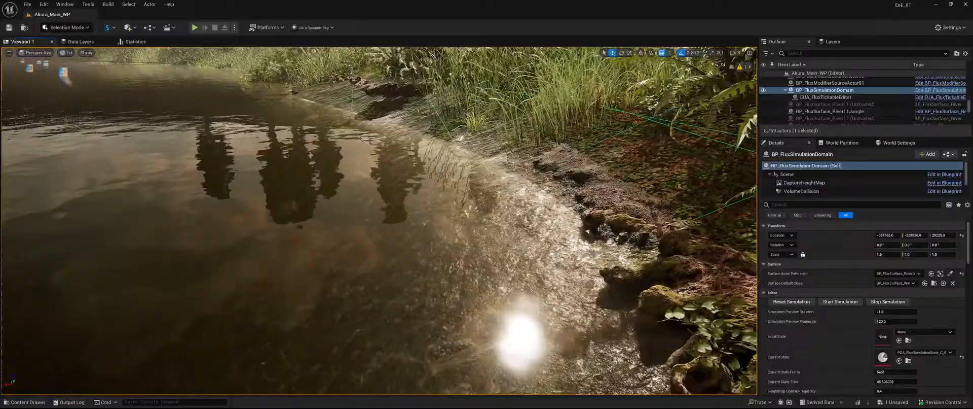
right_click_drag(379, 221, 212, 202)
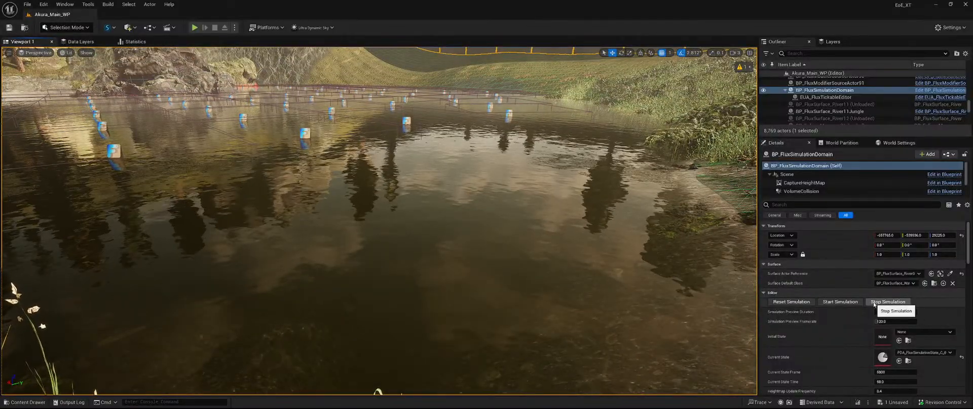
Locate the RWOutskirtsPond1 data asset in the project's FluidFlux/CustomSims/RWOutskirtsPond1 folder
key("ctrl+space")
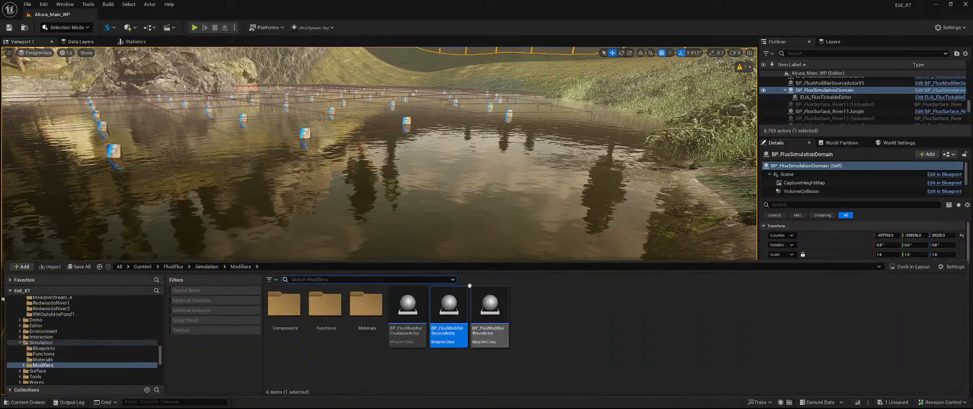
left_click(174, 267)
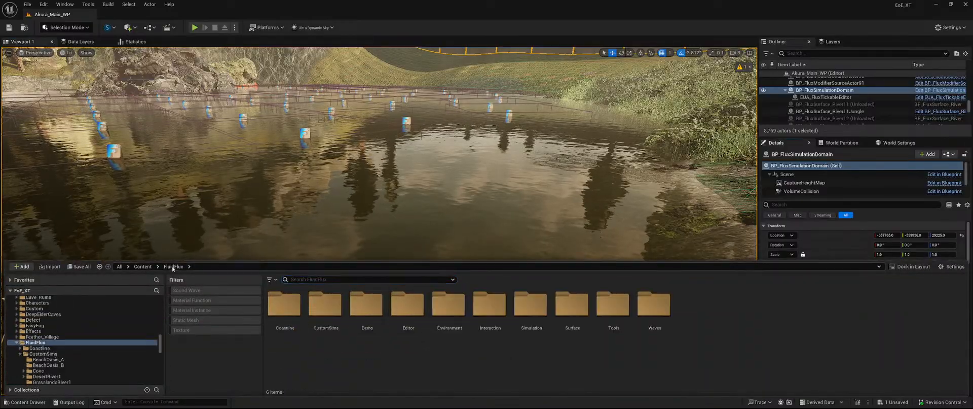
double_click(325, 305)
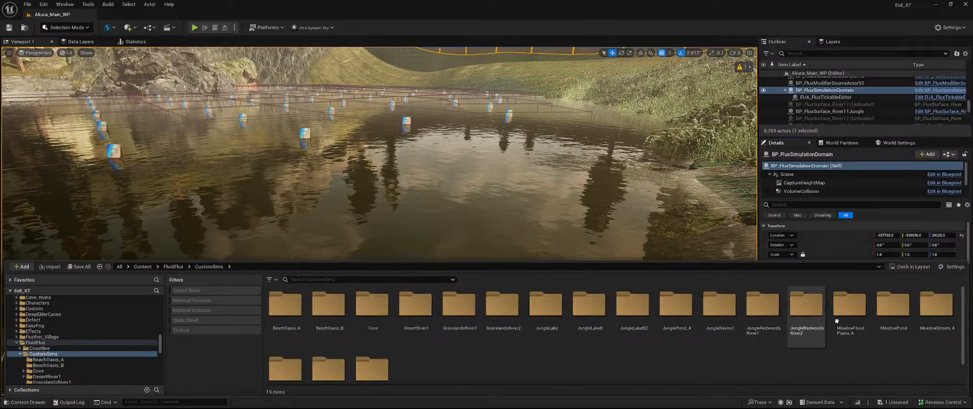
scroll(771, 341, "down", 1)
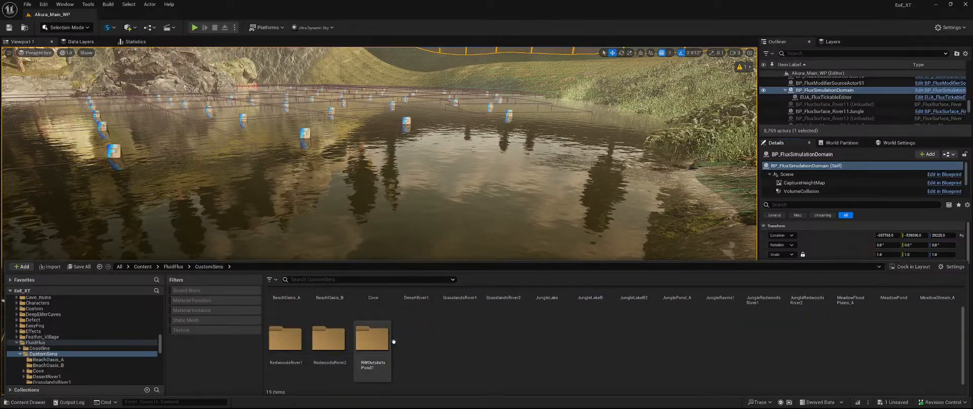
double_click(372, 339)
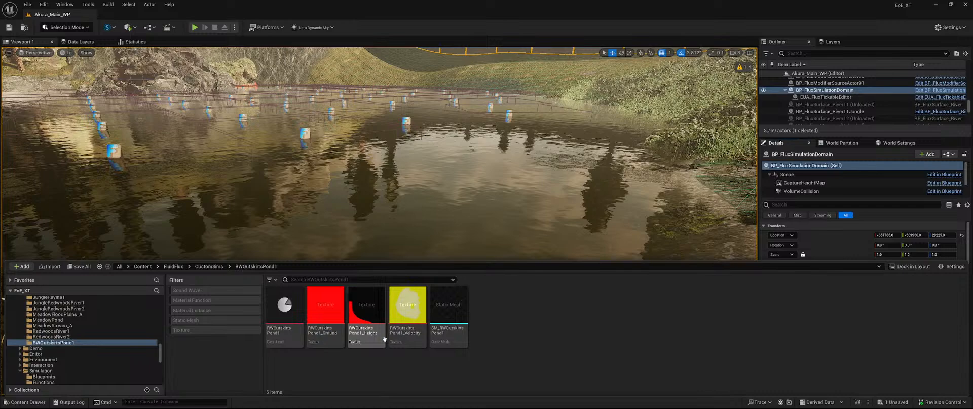
left_click(289, 319)
left_click(24, 402)
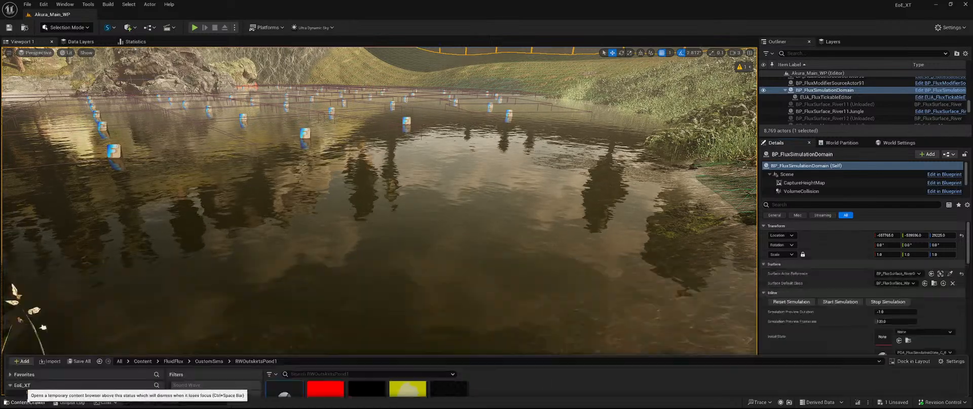
Export the simulation state of the BP_FluxSimulationDomain to the existing RWOutskirtsPond1 data asset
scroll(807, 333, "down", 1)
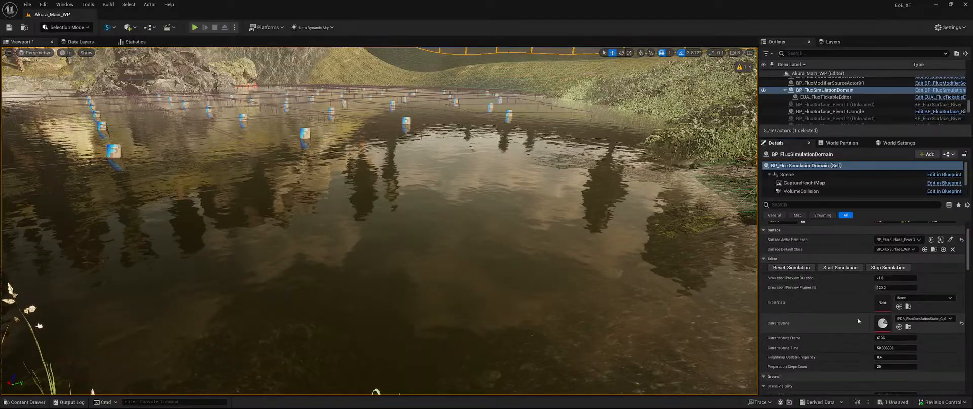
right_click(820, 92)
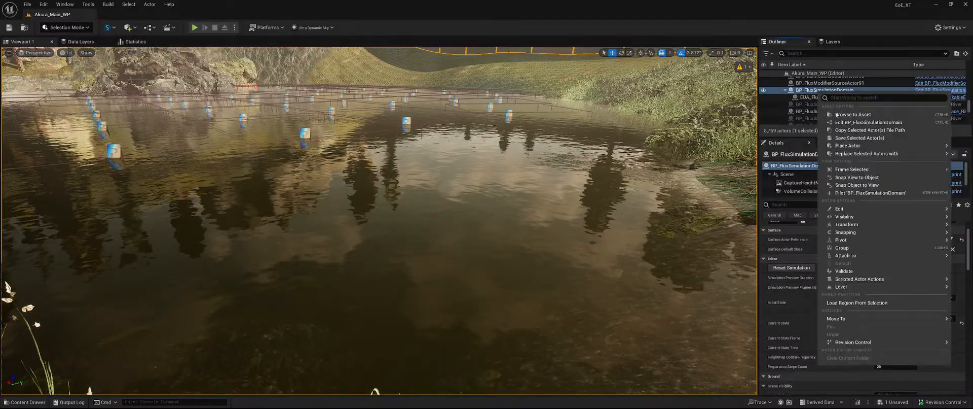
mouse_move(873, 278)
mouse_move(799, 281)
left_click(853, 285)
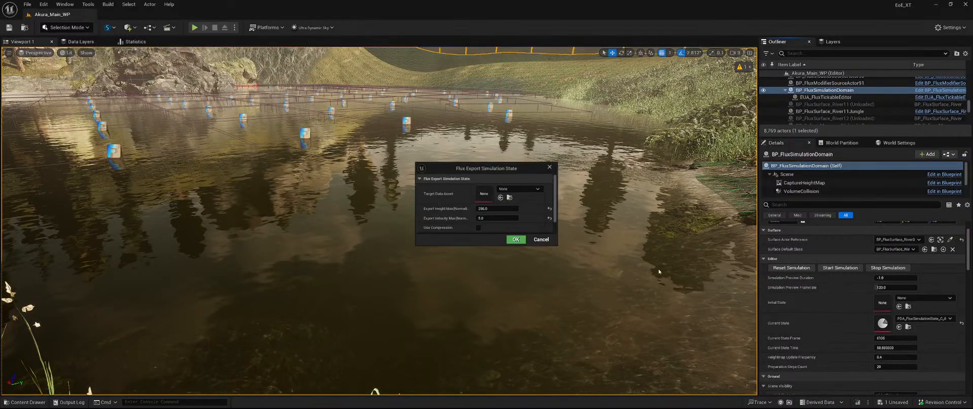
left_click(509, 189)
type("outski")
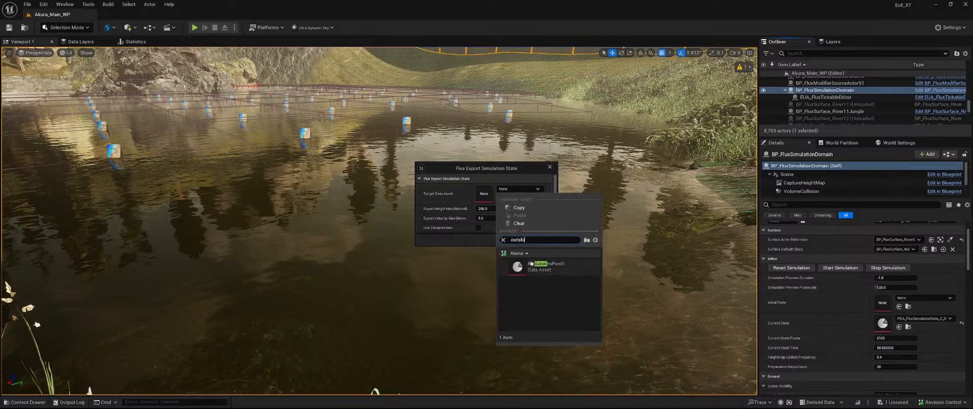
left_click(536, 264)
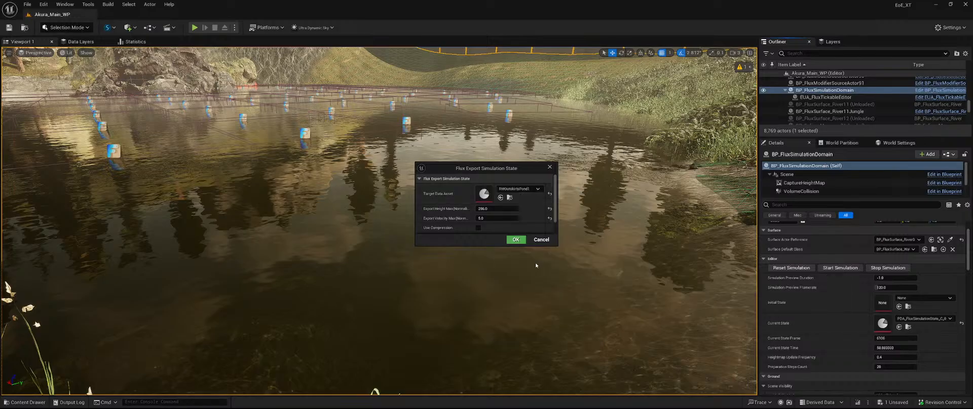
left_click(516, 239)
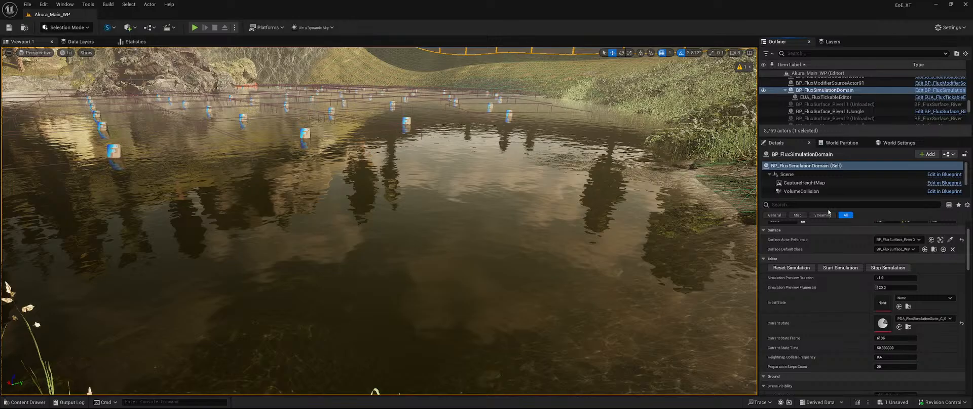
Save the level and all remaining unsaved assets
key("ctrl+s")
key("ctrl+s")
key("ctrl+s")
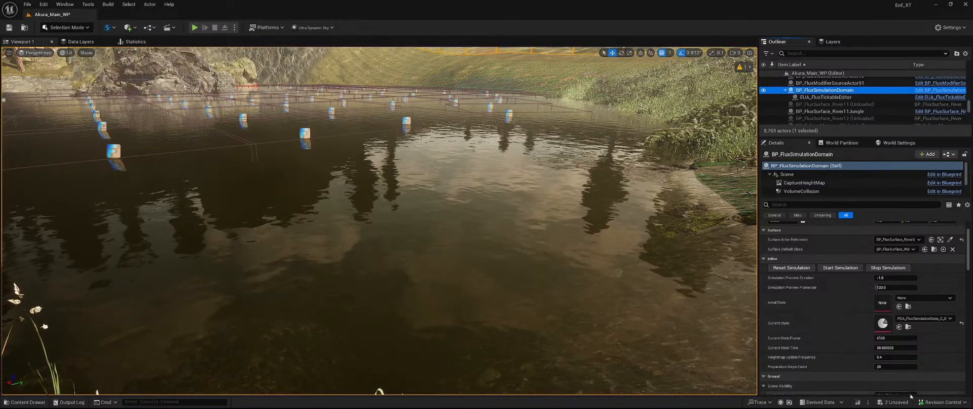
left_click(894, 401)
left_click(557, 288)
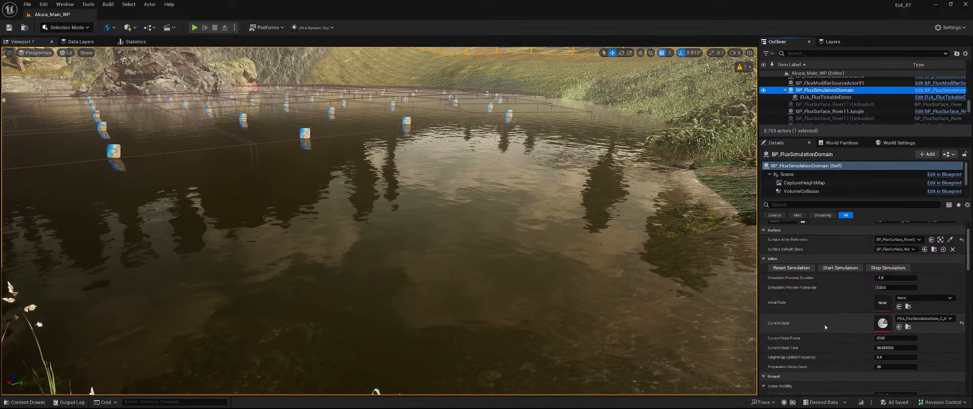
Place a BP_FluxSurfaceMeshGenerator from FluidFlux/Tools/ProceduralMesh on the pond's surface among the source actors
right_click_drag(568, 182, 548, 233)
key("ctrl+space")
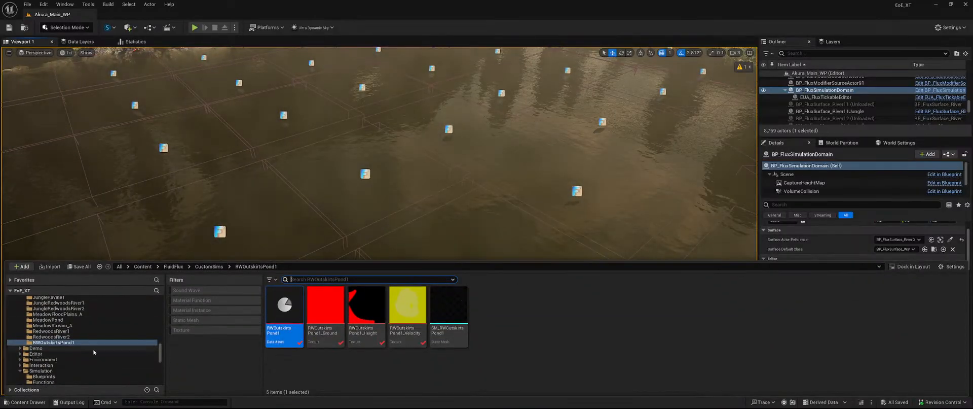
scroll(96, 332, "down", 2)
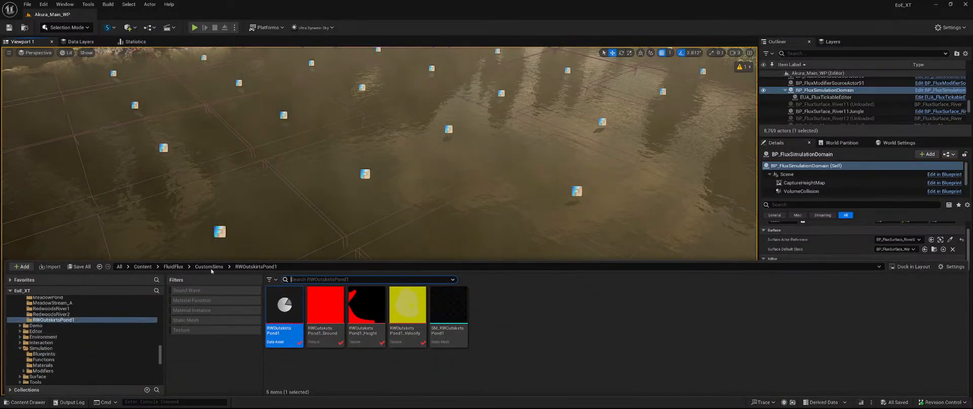
left_click(171, 267)
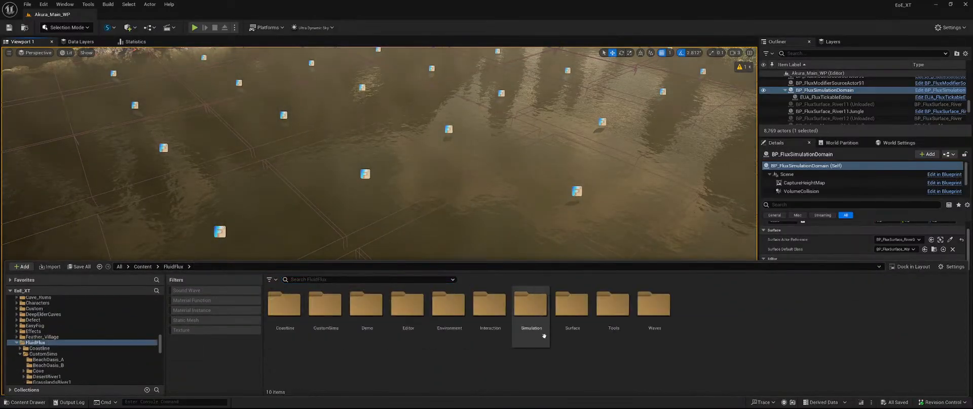
double_click(614, 311)
double_click(408, 304)
left_click(407, 306)
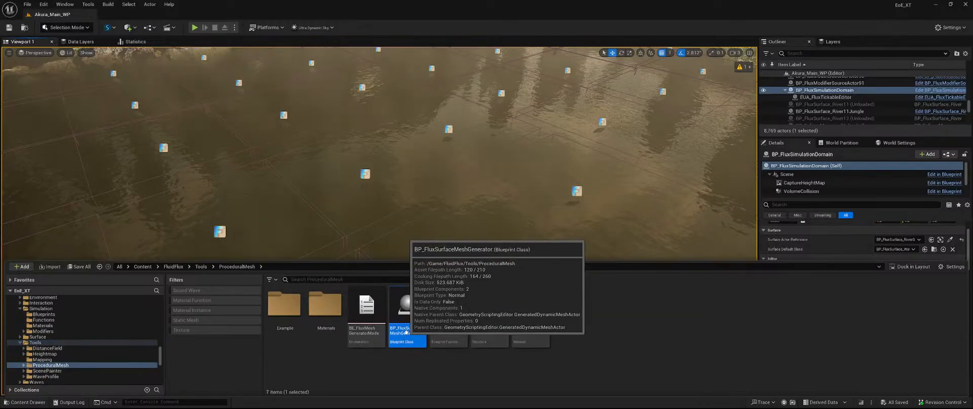
left_click_drag(407, 307, 453, 181)
key("w")
right_click_drag(453, 181, 452, 136)
key("w")
key("s")
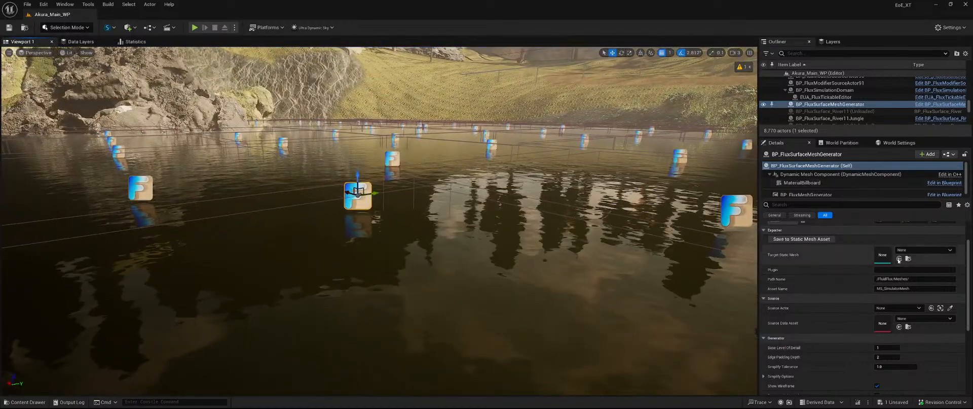
Set the mesh generator's target static mesh to SM_RWOutskirtsPond1
scroll(856, 288, "up", 1)
left_click(917, 284)
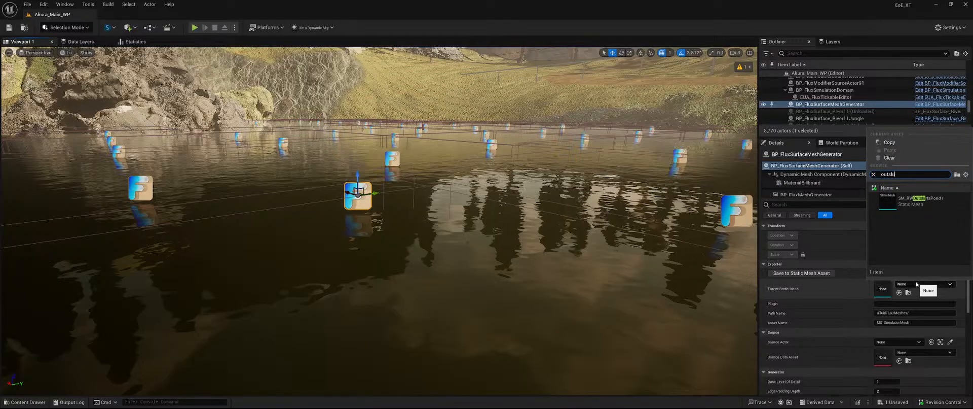
left_click(934, 202)
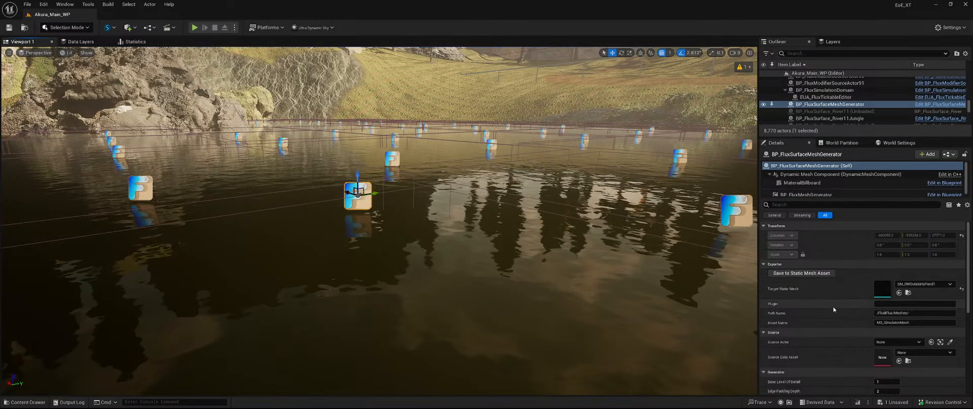
Set the mesh generator's source data asset to RWOutskirtsPond1 and its source actor to the pond's BP_FluxSurface_River actor
scroll(831, 302, "down", 1)
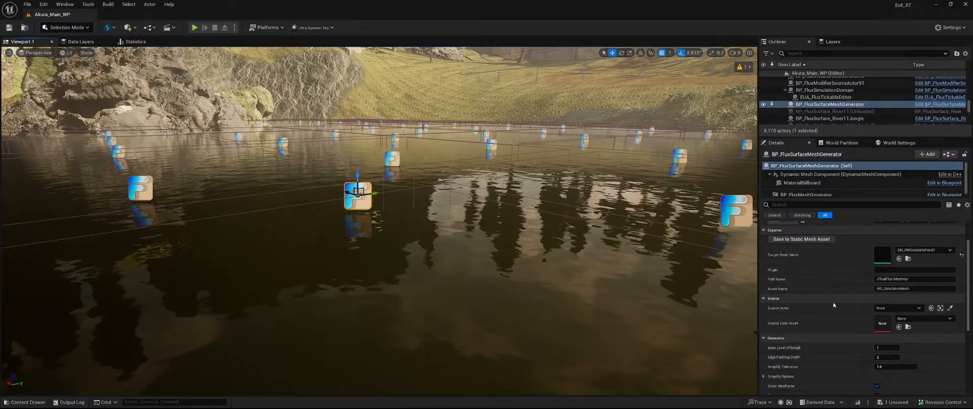
scroll(810, 317, "down", 1)
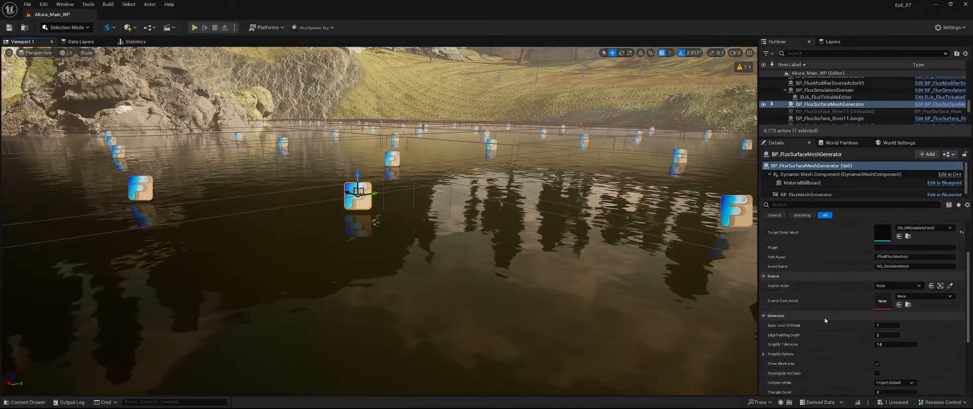
left_click(910, 297)
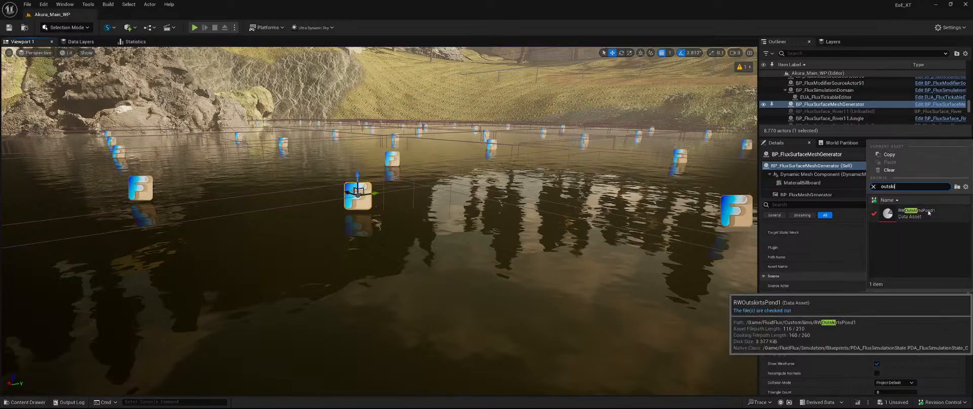
left_click(928, 213)
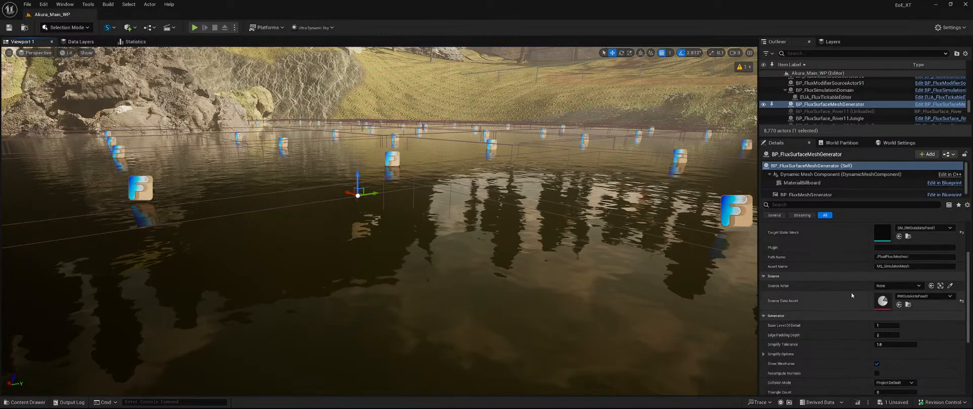
left_click(898, 286)
type("river")
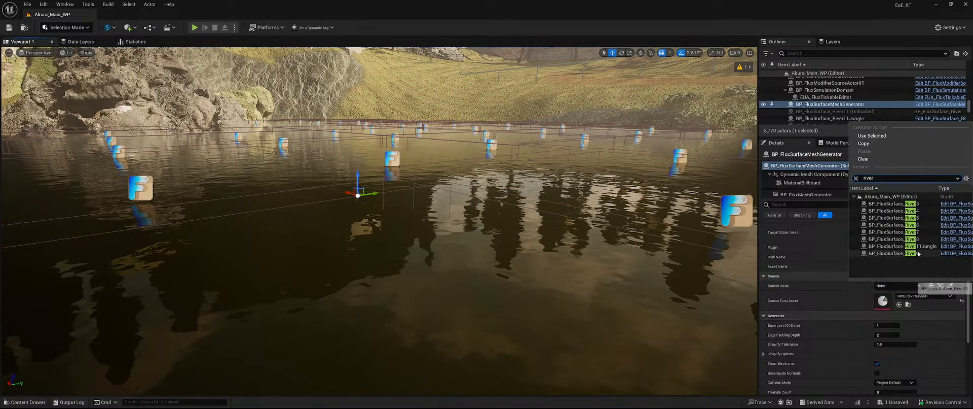
left_click(918, 254)
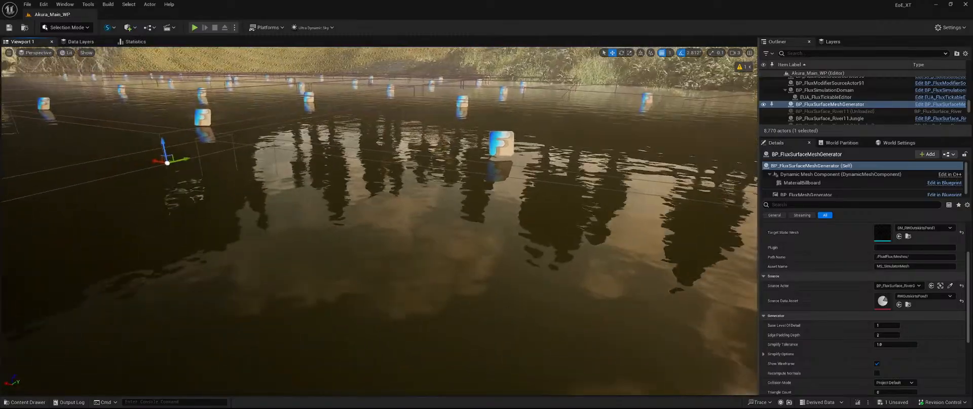
Try another Base Level Of Detail on the mesh generator and examine the wireframe along the shoreline and its triangle count
left_click(881, 324)
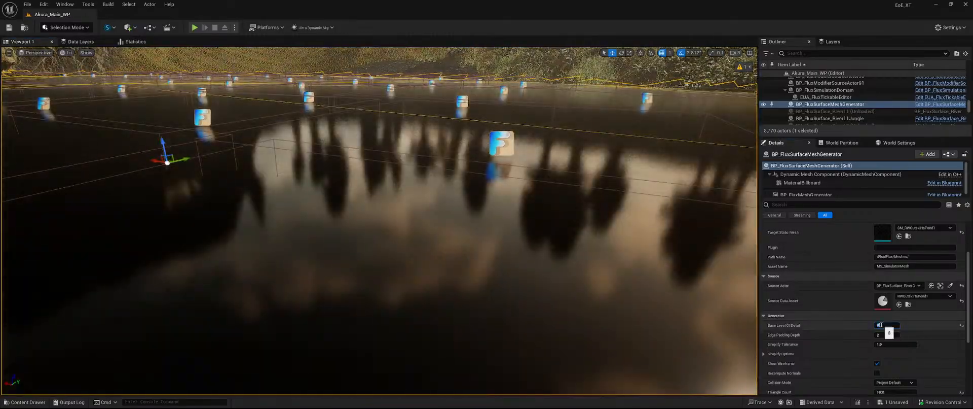
right_click_drag(634, 274, 677, 341)
key("w")
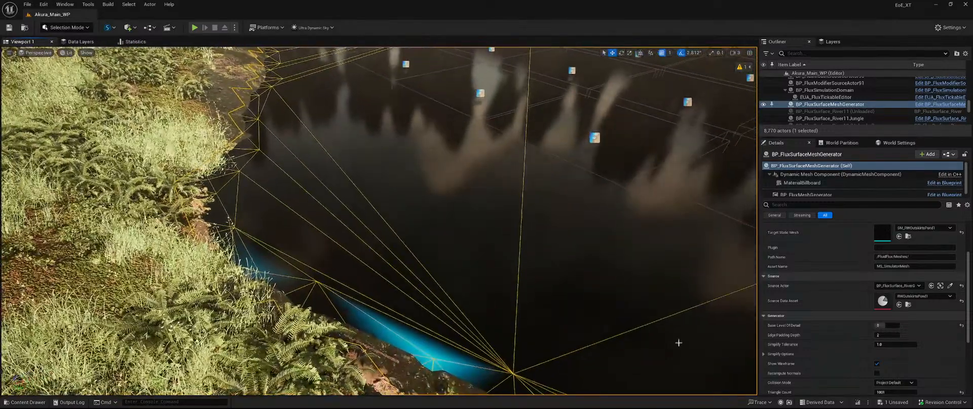
scroll(857, 336, "down", 3)
scroll(853, 332, "down", 1)
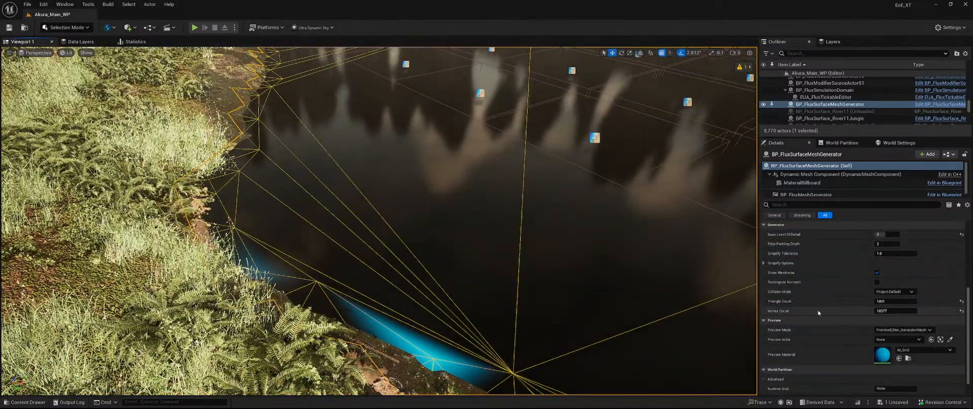
scroll(819, 312, "up", 4)
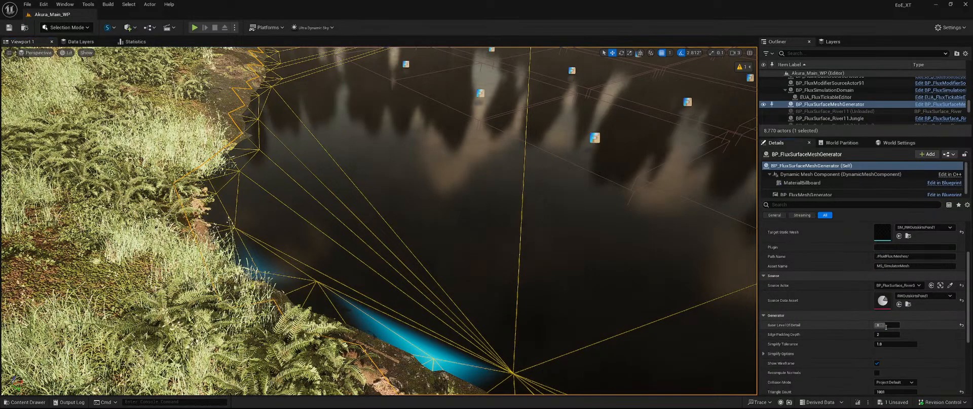
Set the mesh generator's Base Level Of Detail to 10, enable Recompute Normals and check the wireframe around the pond's shore
key("Return")
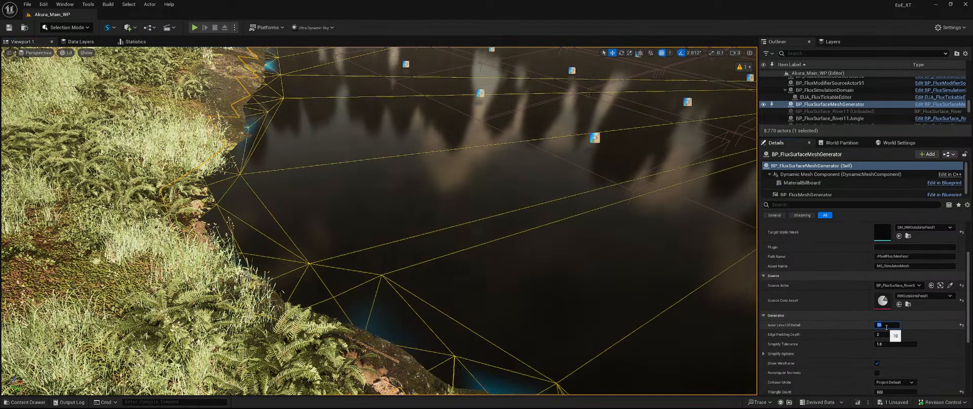
scroll(849, 328, "down", 3)
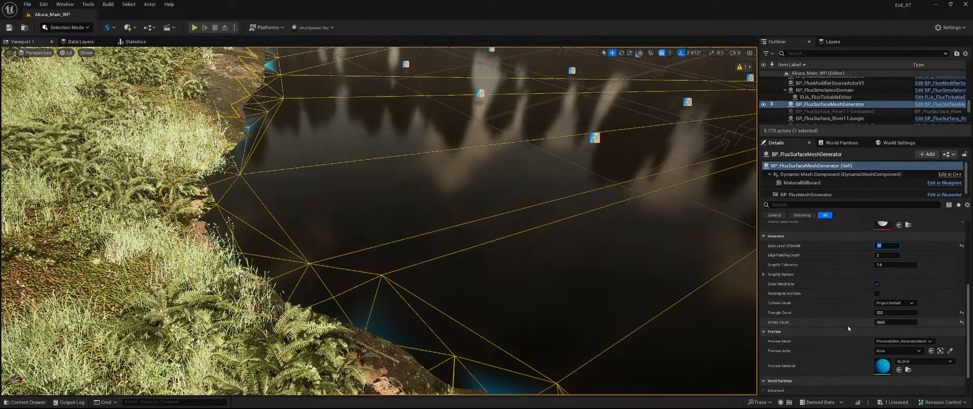
scroll(850, 327, "up", 1)
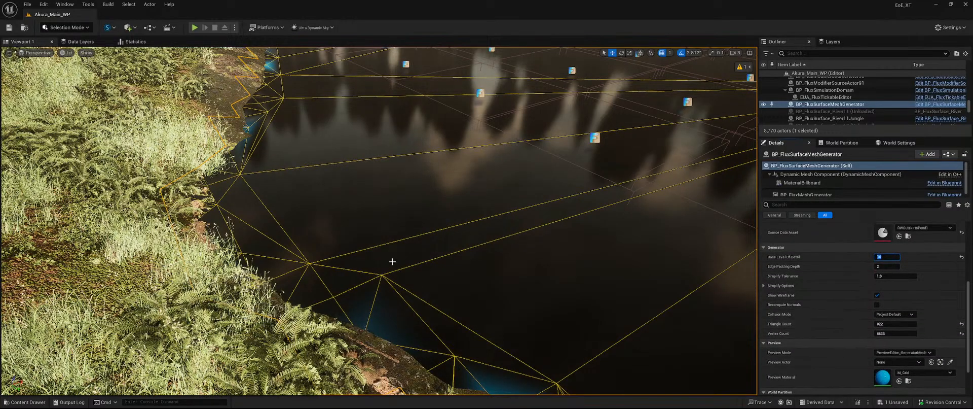
right_click_drag(392, 259, 694, 233)
key("w")
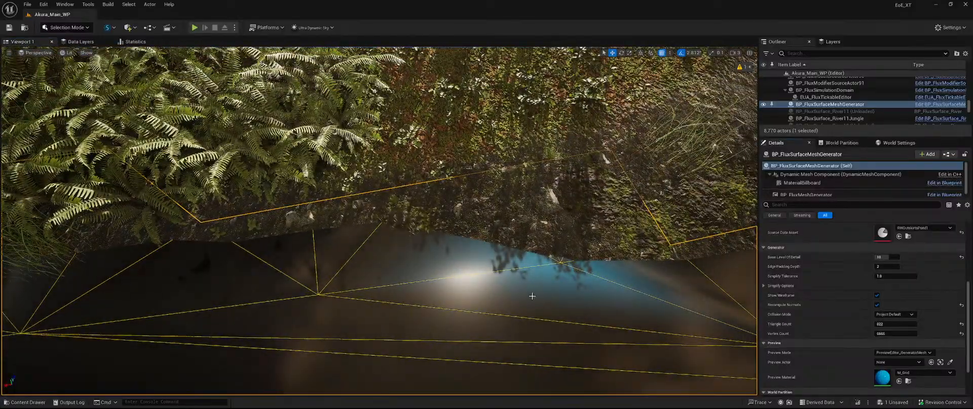
right_click_drag(532, 296, 684, 261)
key("w")
key("s")
key("w")
key("s")
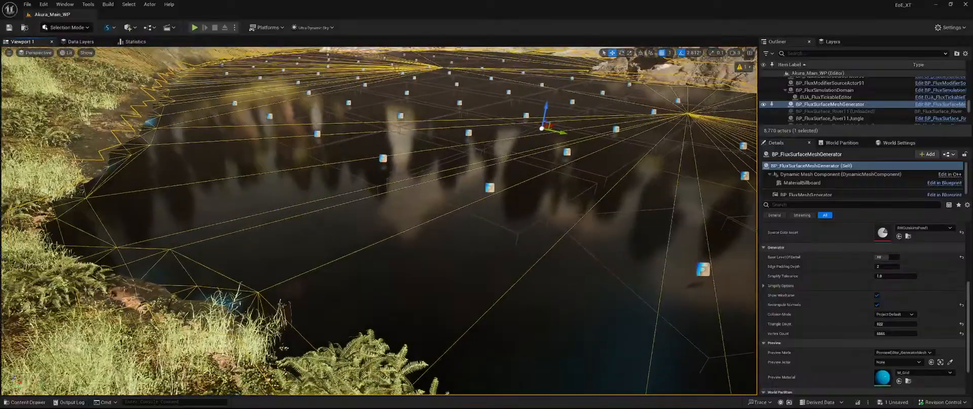
Save the generated water surface to its static mesh asset and save all unsaved content
scroll(822, 290, "up", 5)
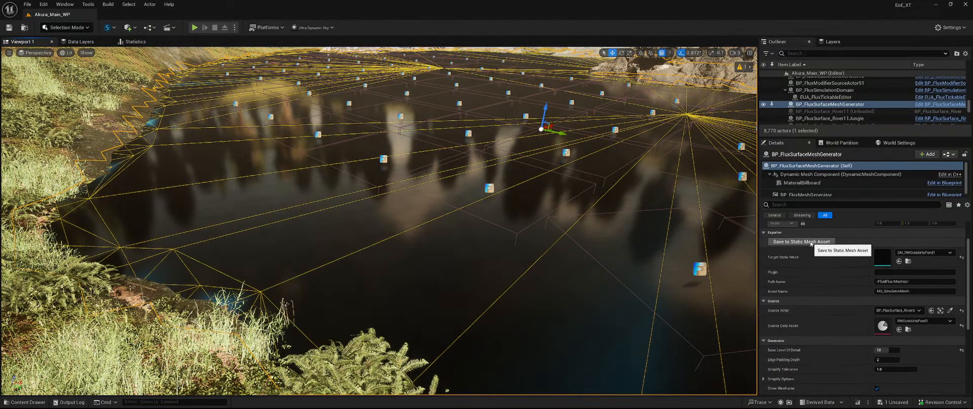
left_click(894, 402)
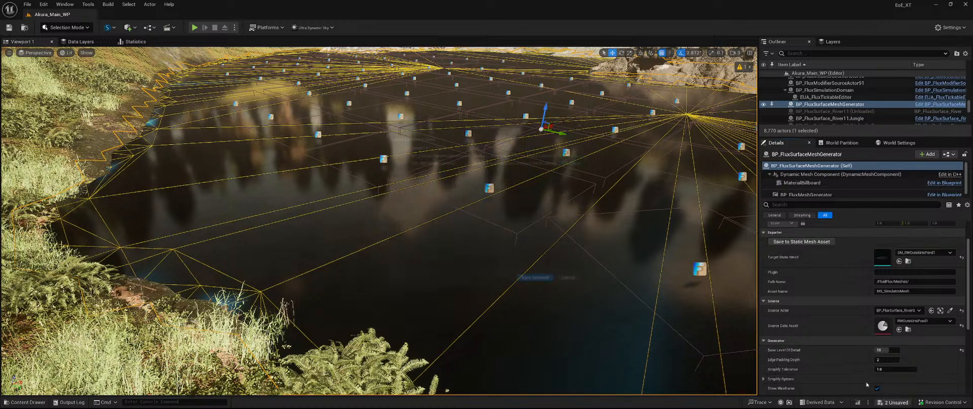
left_click(542, 285)
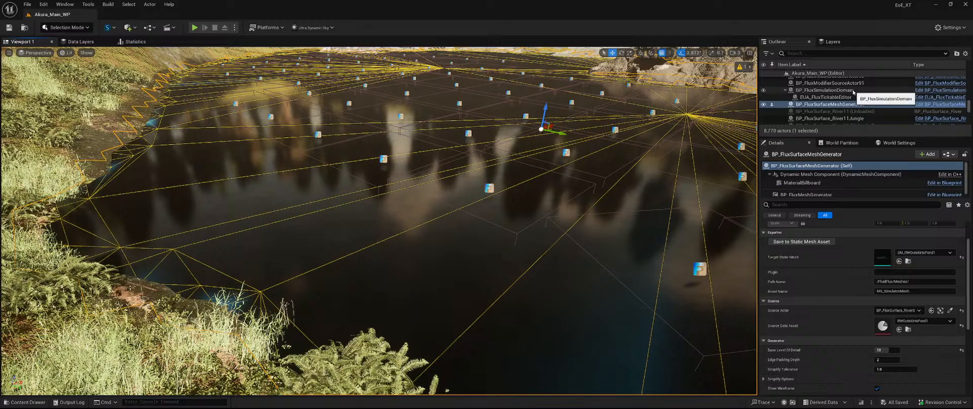
Disable Affect World on the BP_FluxSimulationDomain actor
left_click(826, 90)
scroll(847, 304, "down", 8)
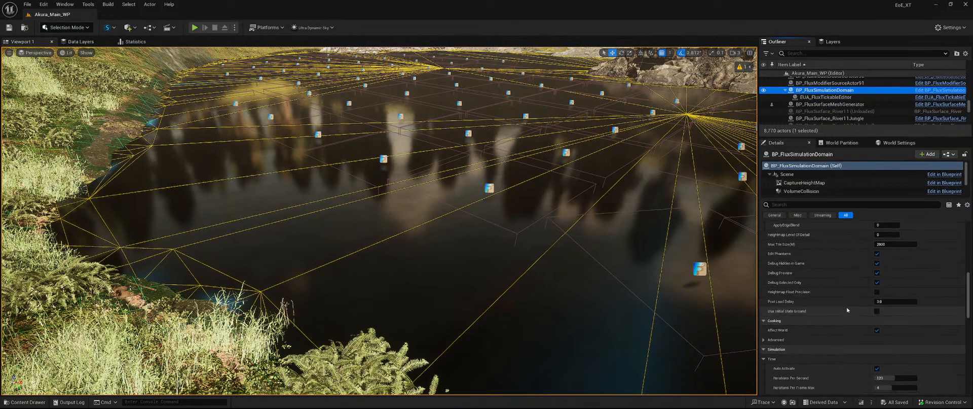
scroll(861, 316, "down", 1)
left_click(877, 318)
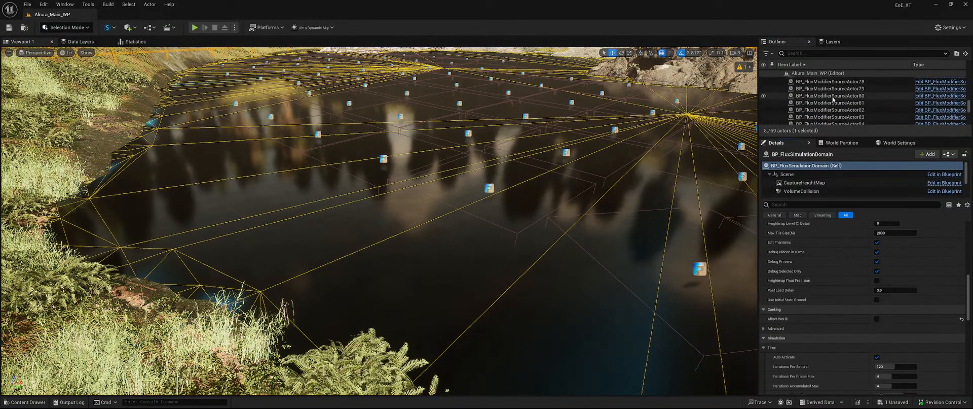
Delete the simulation domain together with all the BP_FluxModifierSourceActor actors
scroll(858, 107, "up", 10)
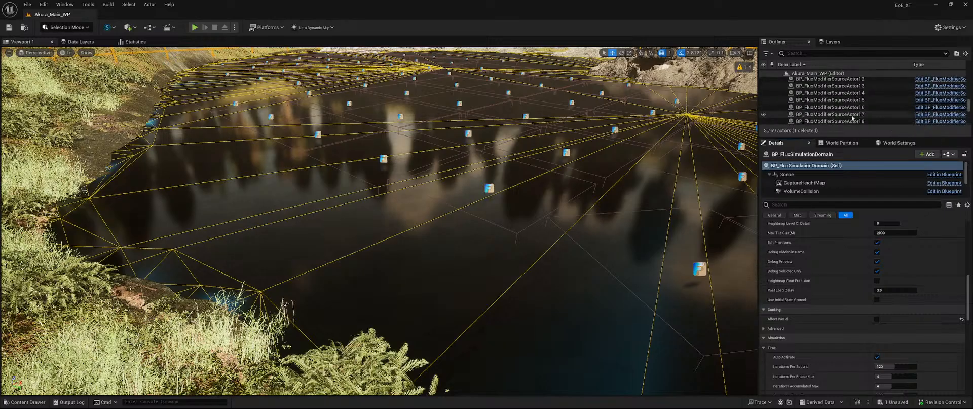
scroll(854, 120, "down", 2)
left_click(838, 102, "shift")
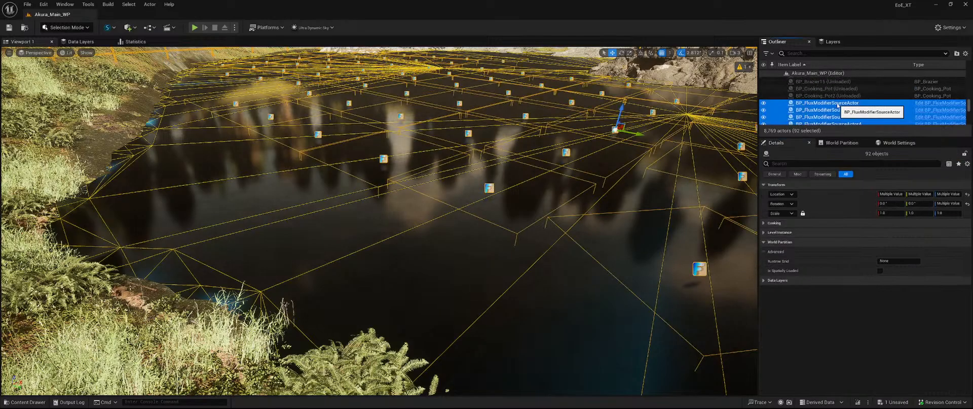
key("Delete")
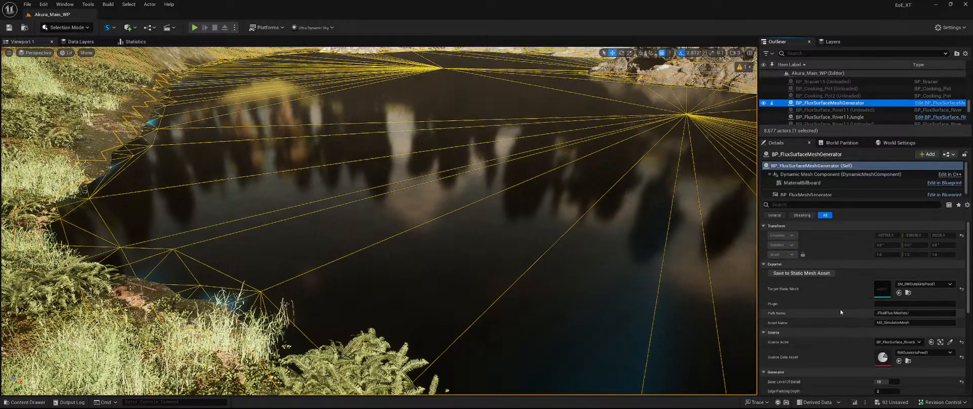
Clear the mesh generator's target static mesh, source actor and source data asset, and delete the generator from the level
scroll(841, 312, "down", 1)
left_click(961, 278)
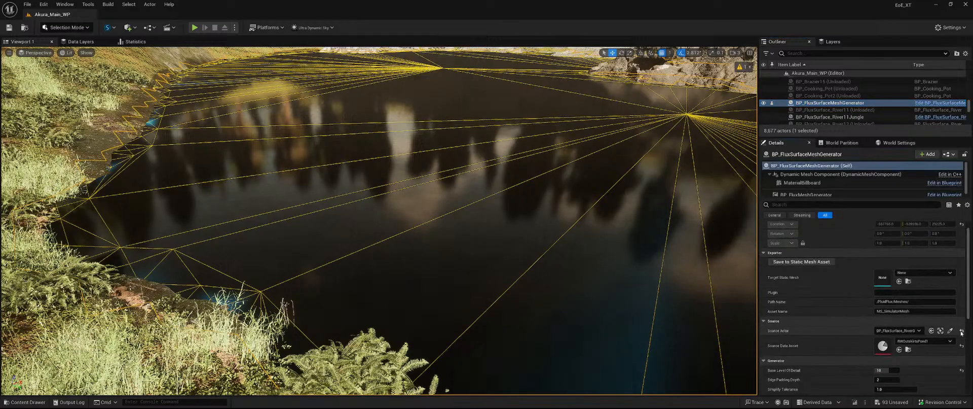
left_click(965, 354)
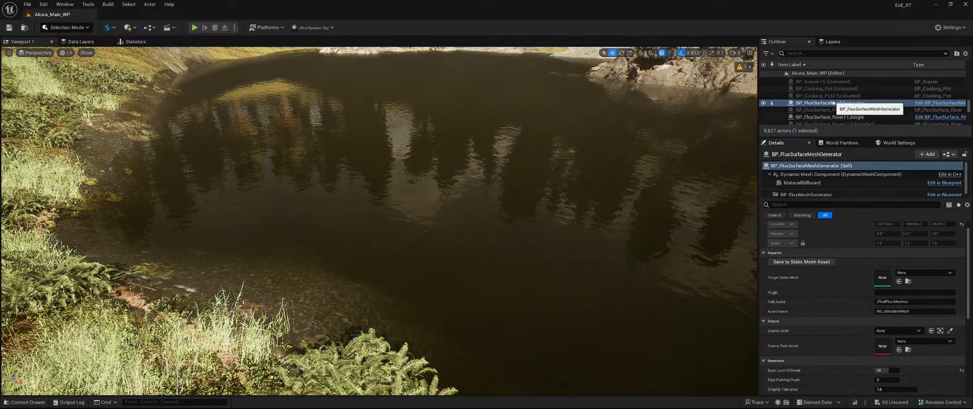
key("Delete")
Set the Generated Static Mesh of the pond's BP_FluxSurface_RiverGL actor to SM_RWOutskirtsPond1
left_click(512, 218)
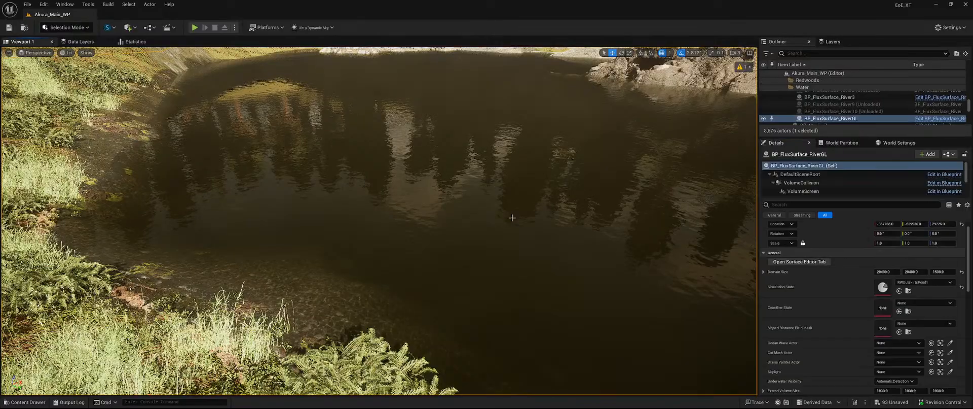
scroll(912, 264, "down", 2)
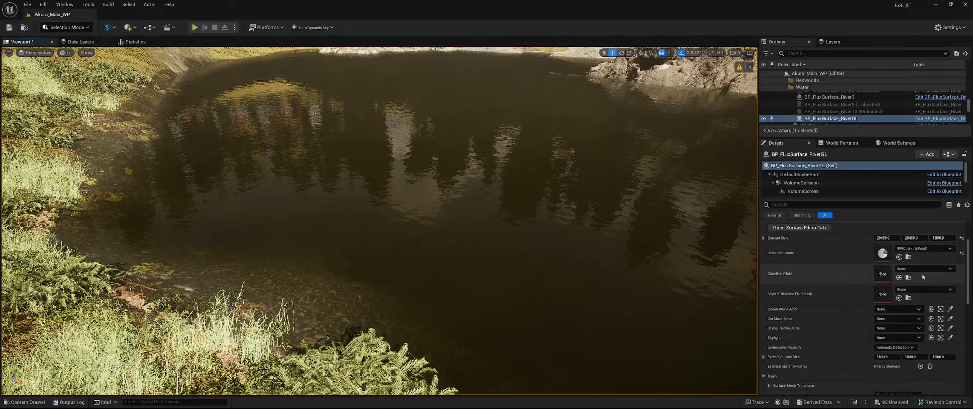
left_click(919, 291)
left_click(900, 208)
scroll(950, 232, "down", 5)
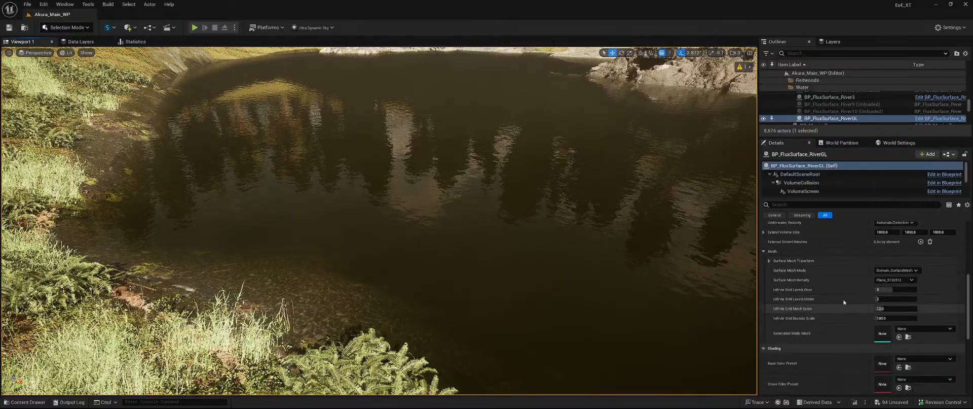
left_click(946, 239)
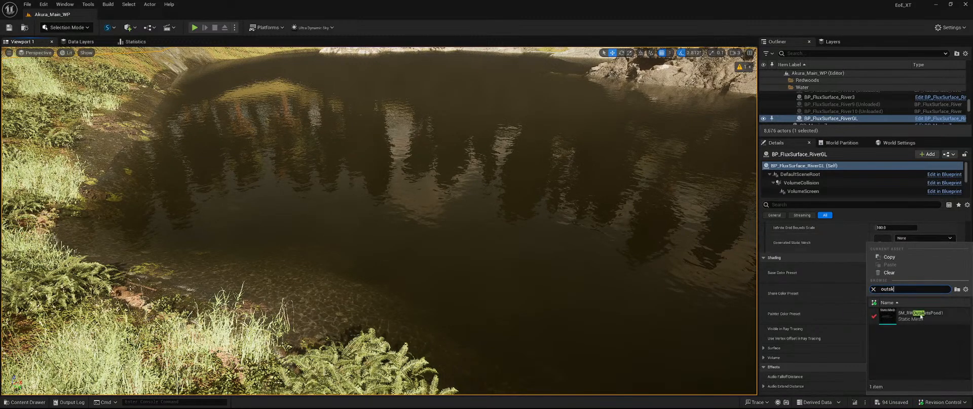
left_click(921, 316)
Examine the pond's water surface and its edges along the rocky shoreline
right_click_drag(484, 250, 384, 184)
key("w")
key("s")
key("w")
key("s")
key("s")
key("w")
key("s")
key("w")
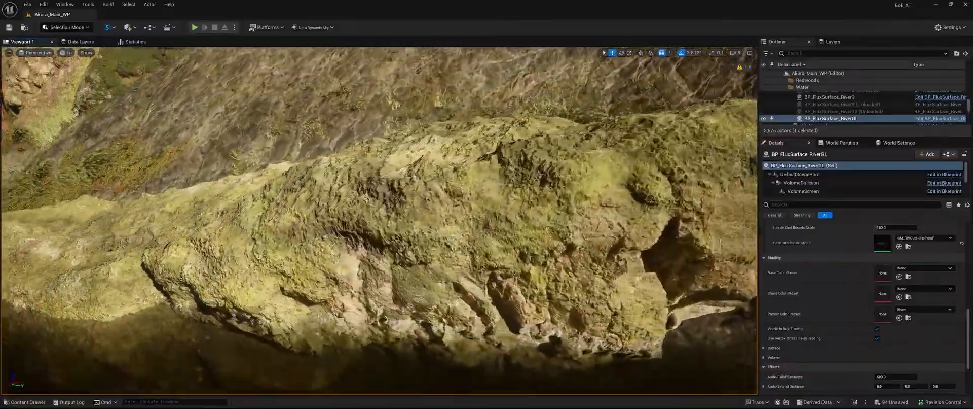
key("s")
mouse_move(511, 259)
right_mouse_down()
mouse_move(499, 261)
mouse_move(511, 259)
right_mouse_up()
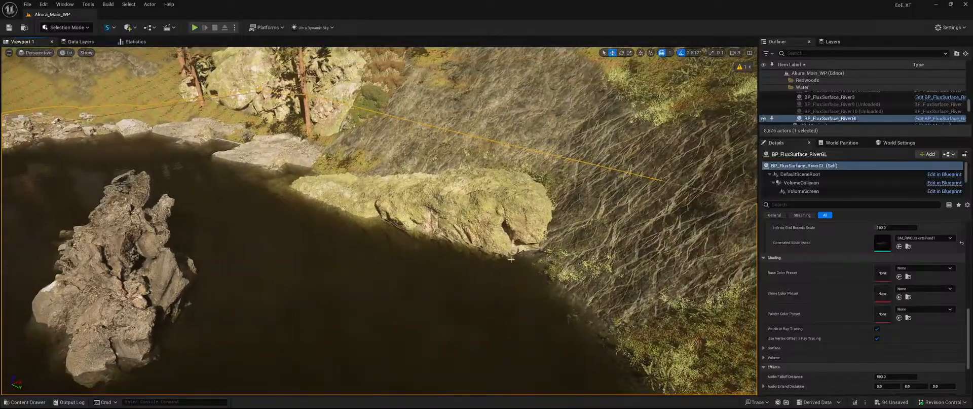
Save all unsaved content, including the deleted source actors and the changed pond surface
left_click(890, 402)
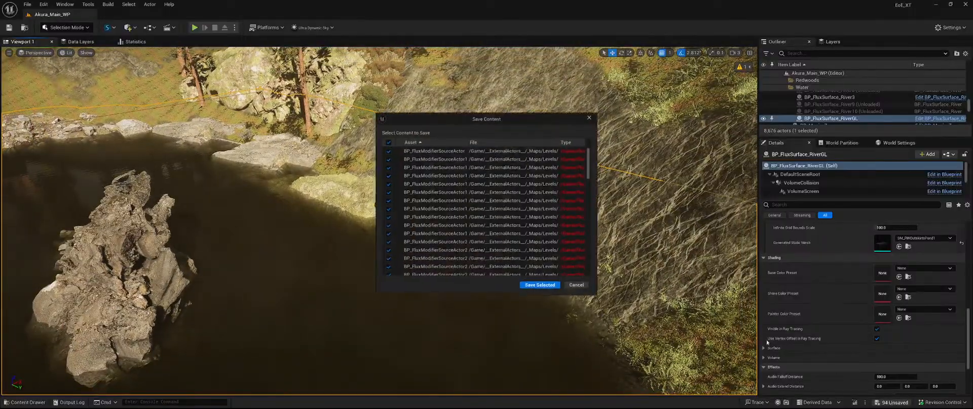
left_click(545, 288)
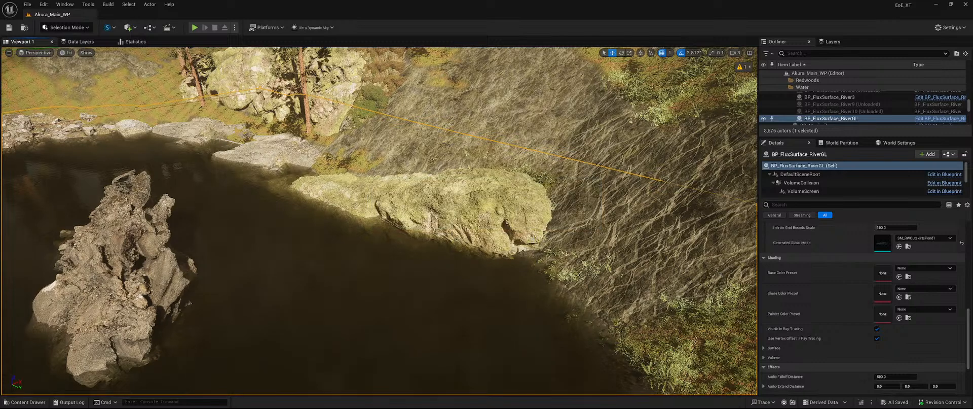
Select the S_Massive_Tundra_Rock_Formation actor at the pond's shore and open its static mesh asset for editing
right_click_drag(379, 221, 167, 287)
left_click(432, 271)
right_click_drag(432, 271, 405, 274)
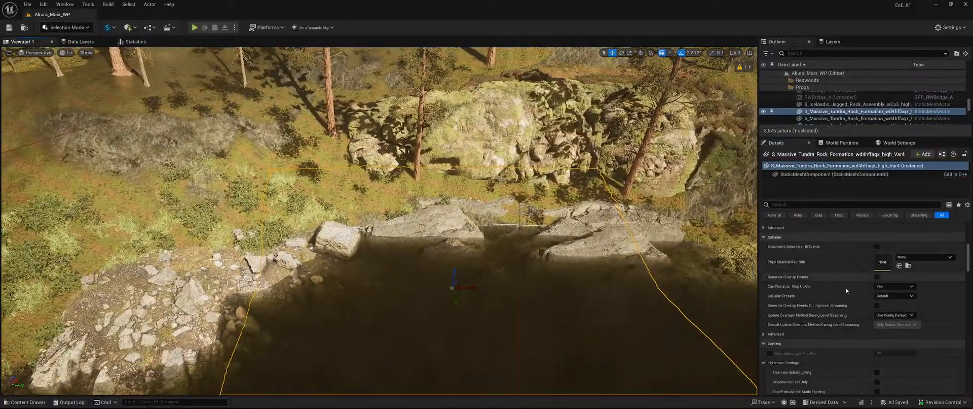
scroll(891, 305, "up", 6)
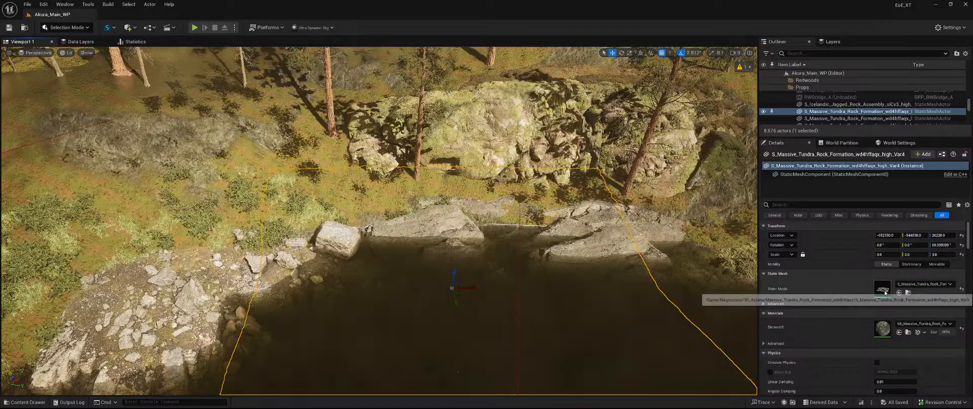
double_click(883, 288)
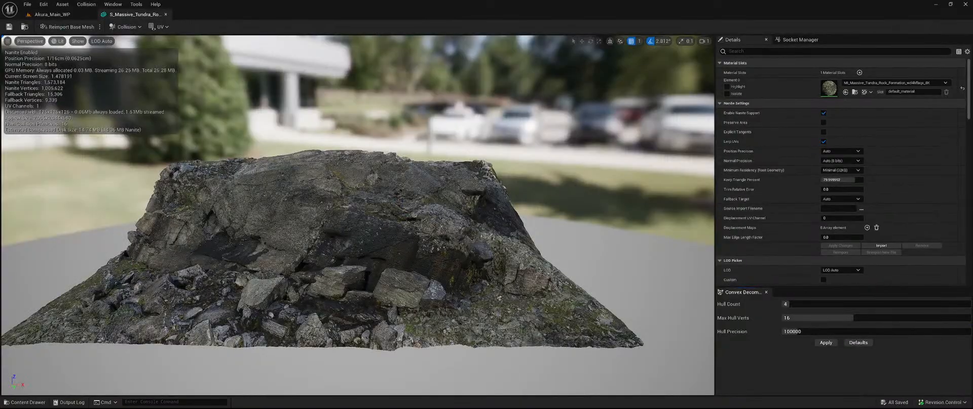
Disable Build Reversed Index Buffer in the rock formation mesh's LOD 0 build settings, apply the change and save the mesh
right_click_drag(355, 216, 398, 244)
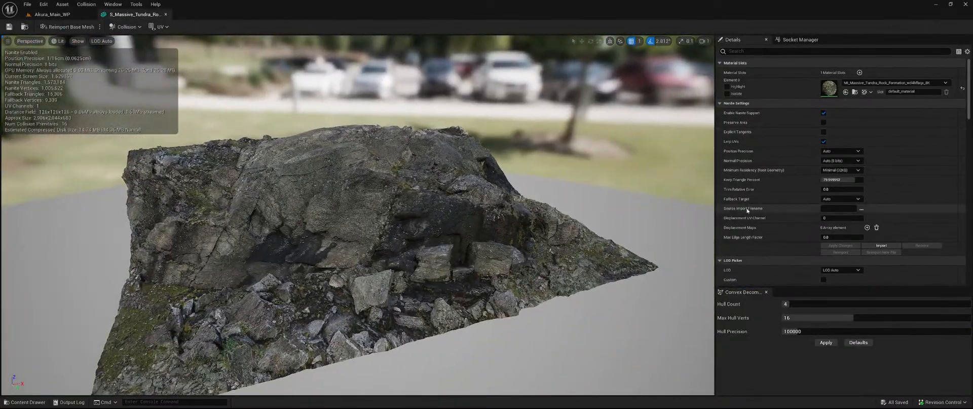
scroll(747, 210, "down", 8)
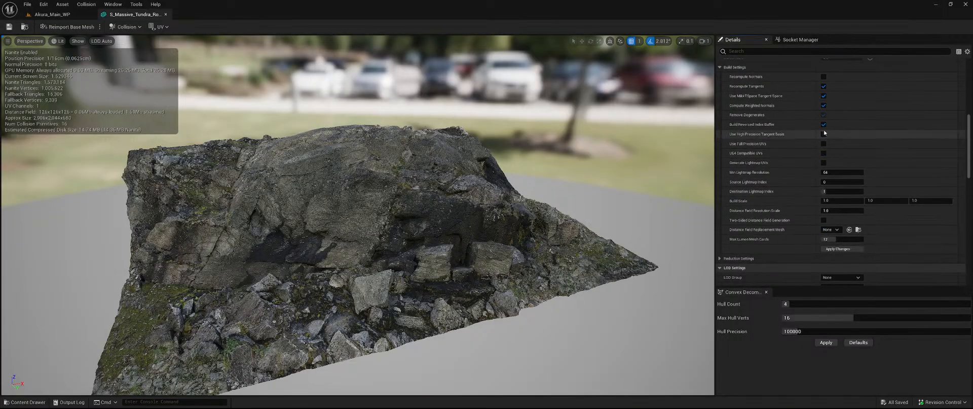
scroll(801, 163, "down", 3)
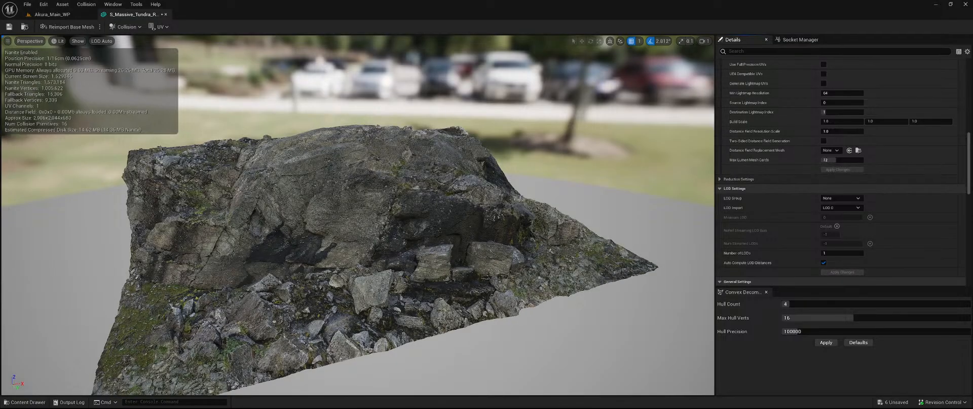
scroll(787, 214, "up", 5)
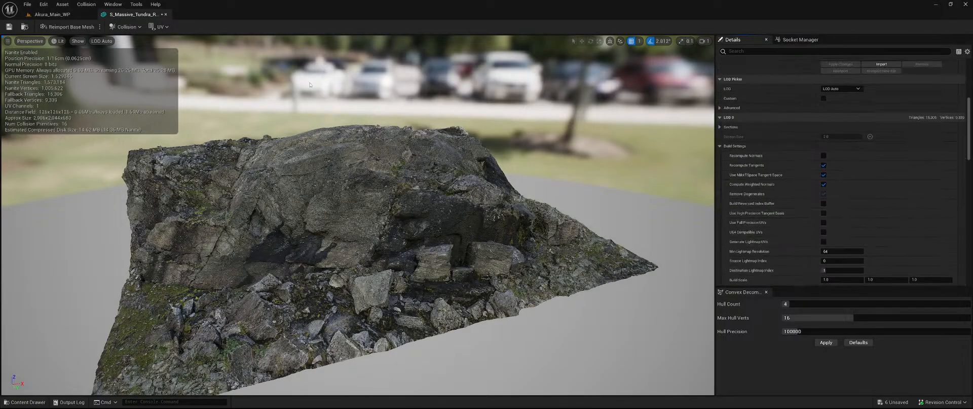
key("ctrl+s")
scroll(725, 202, "up", 5)
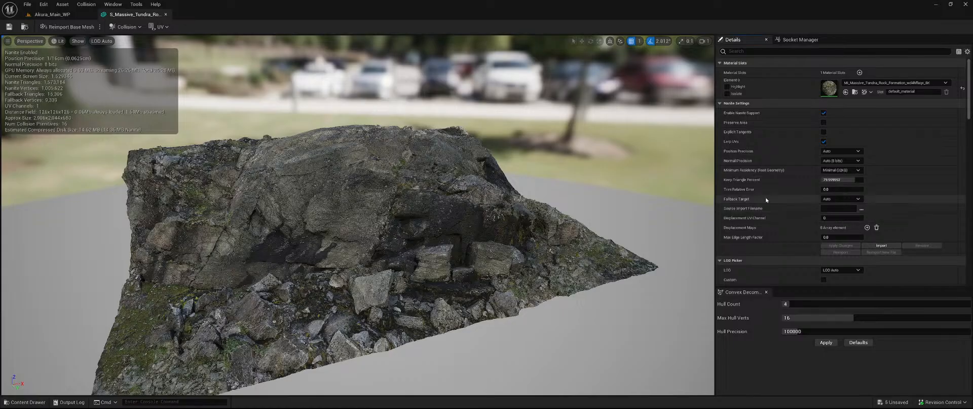
Open the rock formation's material instance and change its parent material to M_Megascans
double_click(829, 88)
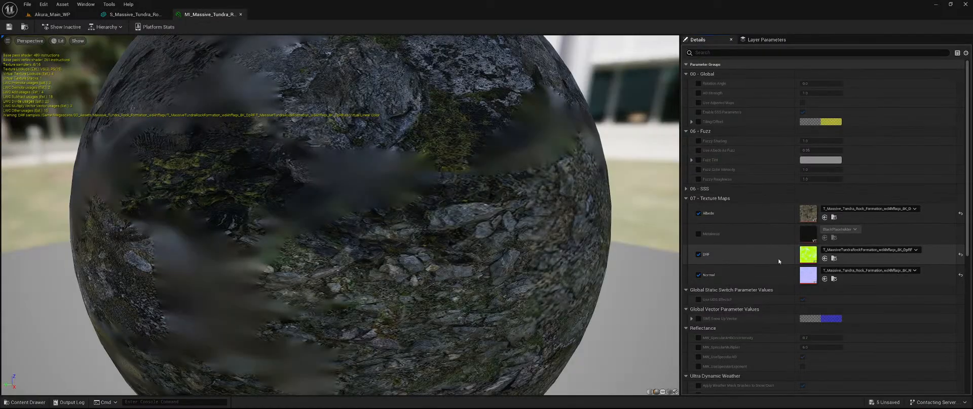
scroll(760, 253, "down", 5)
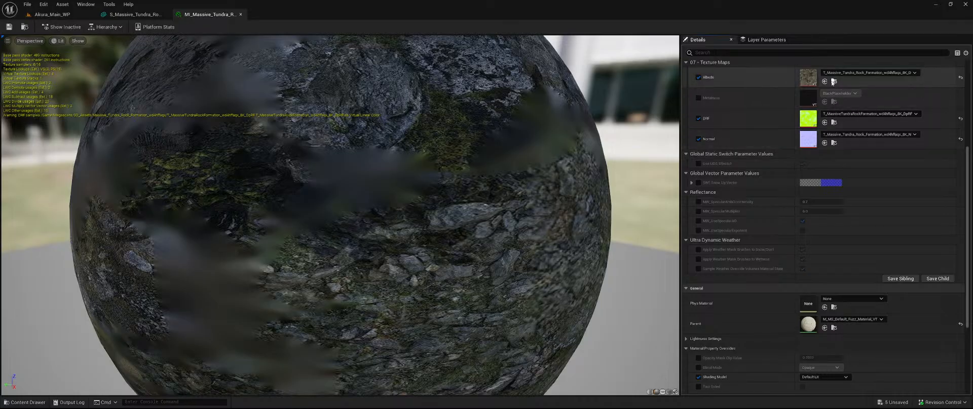
left_click(834, 81)
scroll(831, 152, "down", 4)
left_click(830, 206)
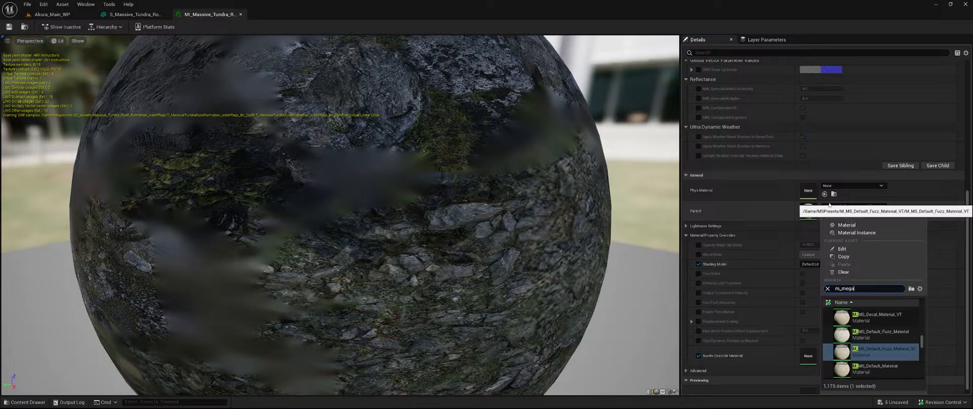
type("s")
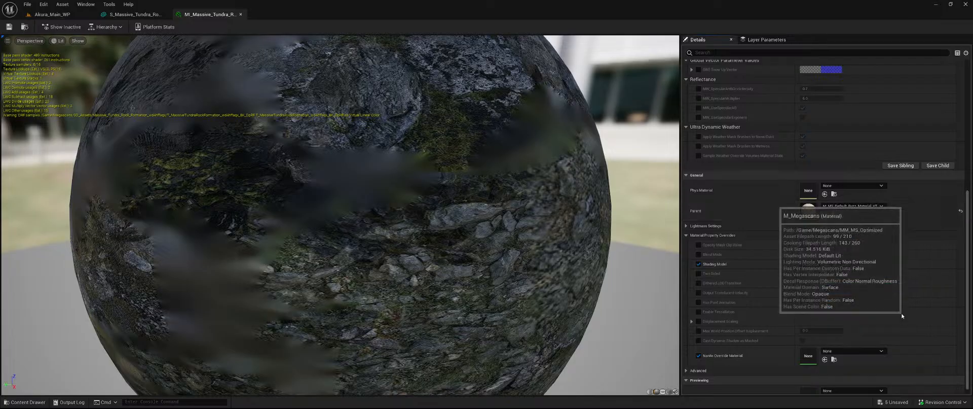
left_click(861, 318)
Override Base Color and DpR with the Massive Tundra rock formation's own textures, and save the material instance
scroll(758, 269, "up", 4)
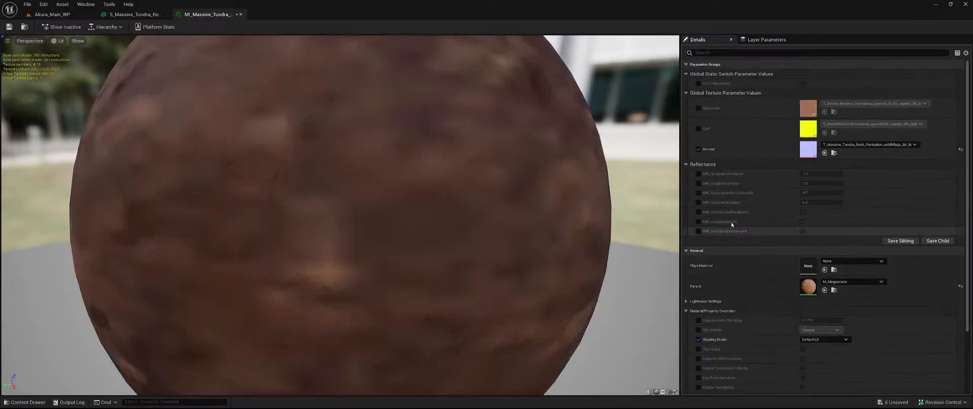
left_click(699, 129)
left_click(824, 112)
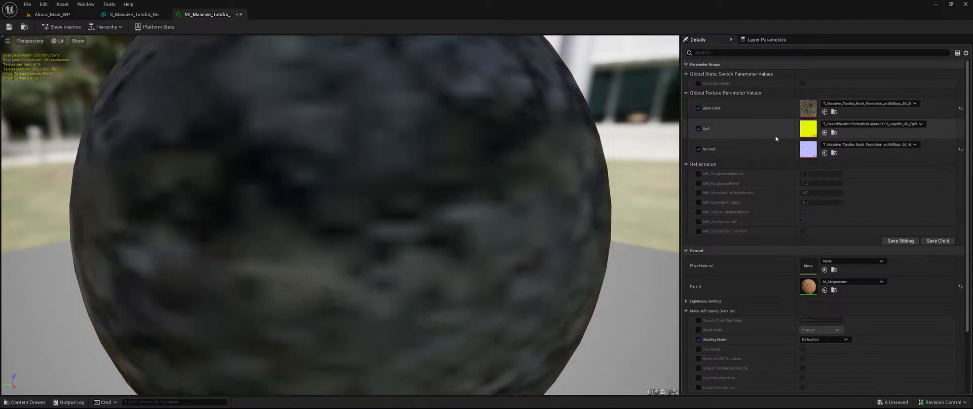
key("ctrl+space")
left_click(449, 304)
left_click(825, 132)
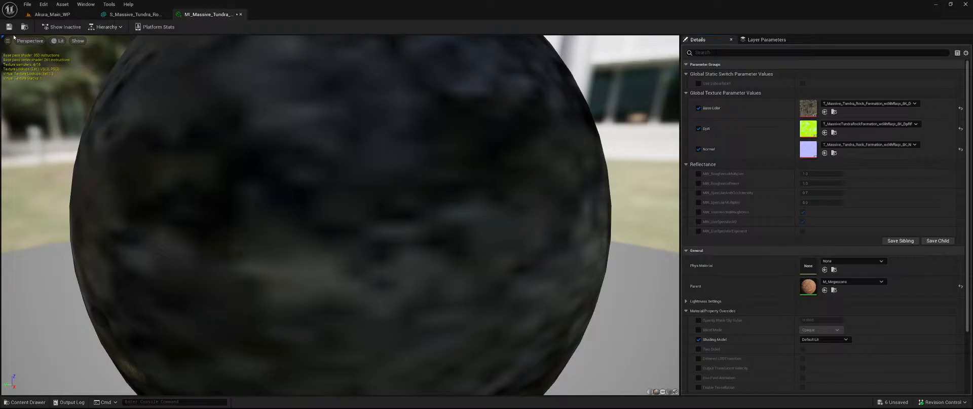
key("ctrl+s")
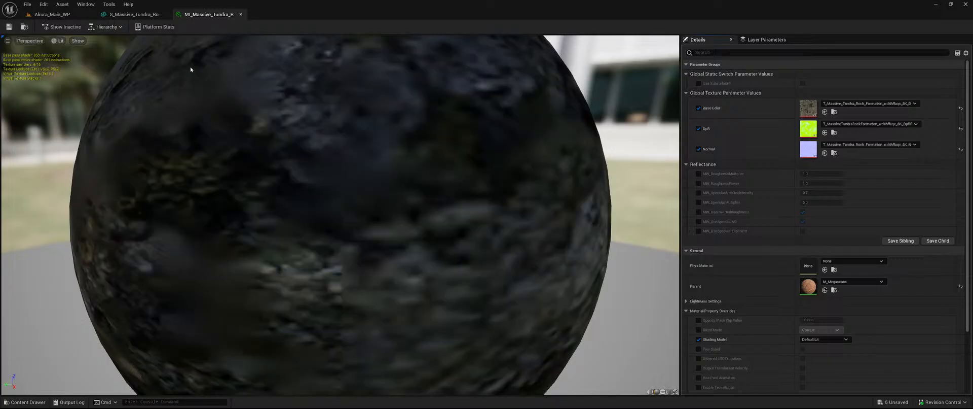
Close the material and mesh editors, return to the Akura_Main_WP level and view the rocks along the pond's shore
left_click(134, 14)
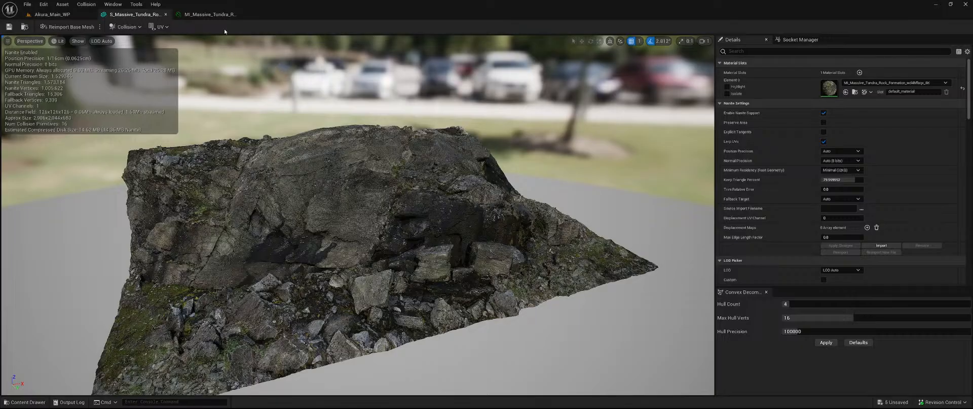
left_click(241, 15)
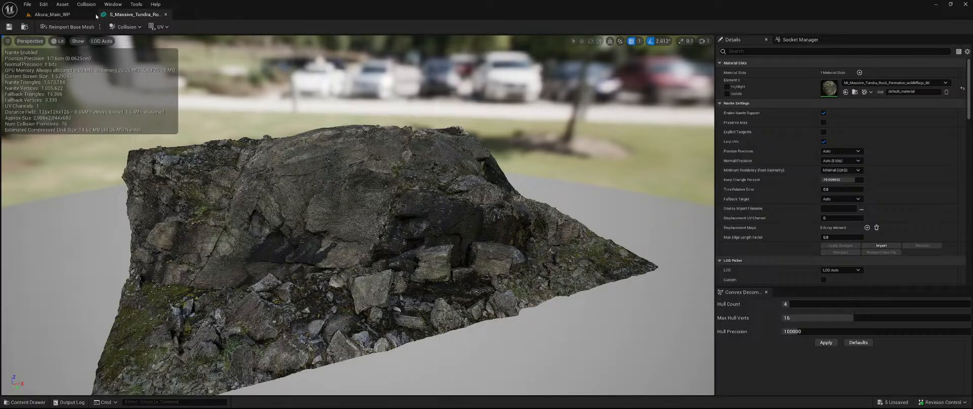
left_click(166, 15)
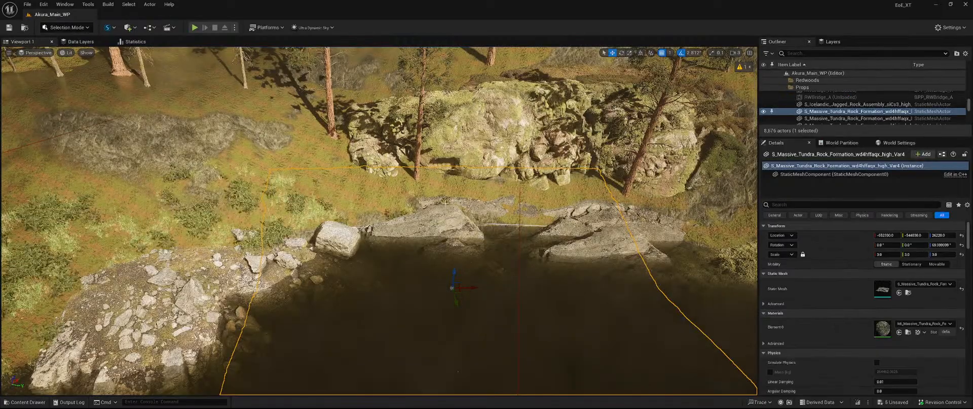
key("w")
mouse_move(514, 287)
right_mouse_down()
mouse_move(582, 285)
mouse_move(544, 266)
mouse_move(514, 286)
right_mouse_up()
key("ctrl+space")
key("ctrl+space")
key("s")
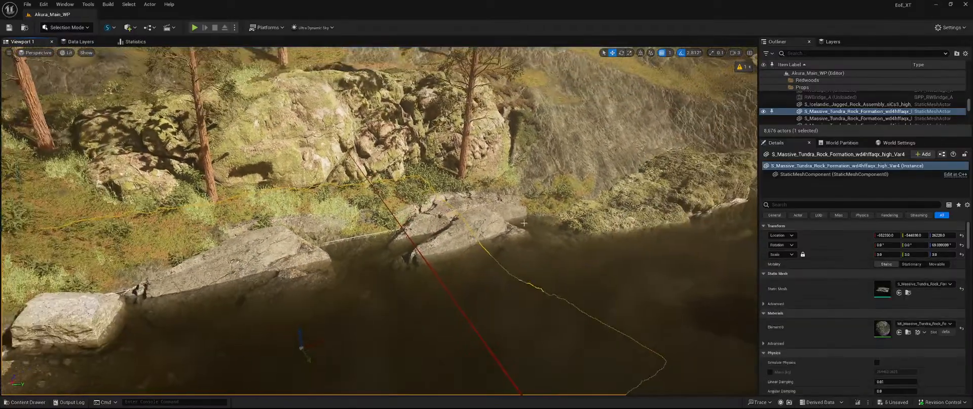
Try MTL_MF_Rocks_Mountains as the material of the selected tundra rock formation
left_click(914, 324)
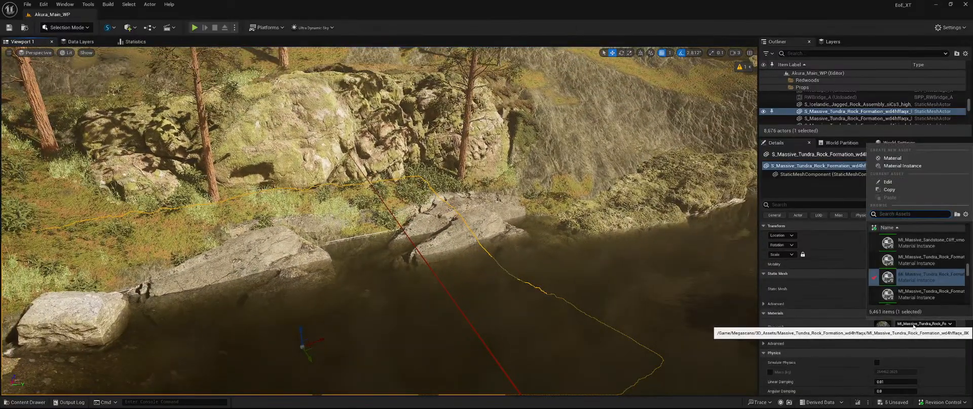
type("mf rock")
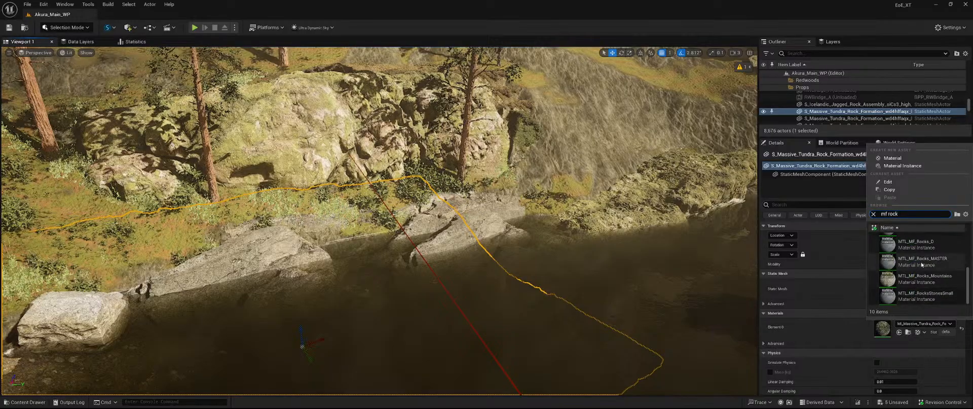
scroll(956, 233, "up", 3)
scroll(943, 253, "down", 1)
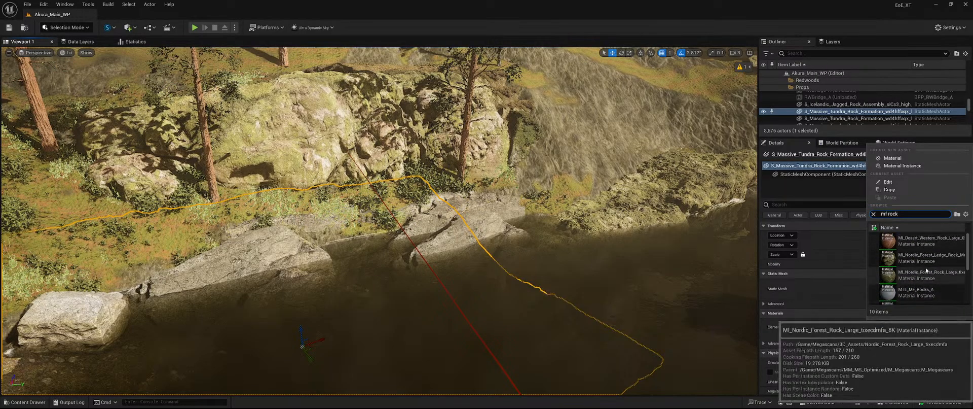
scroll(936, 265, "down", 3)
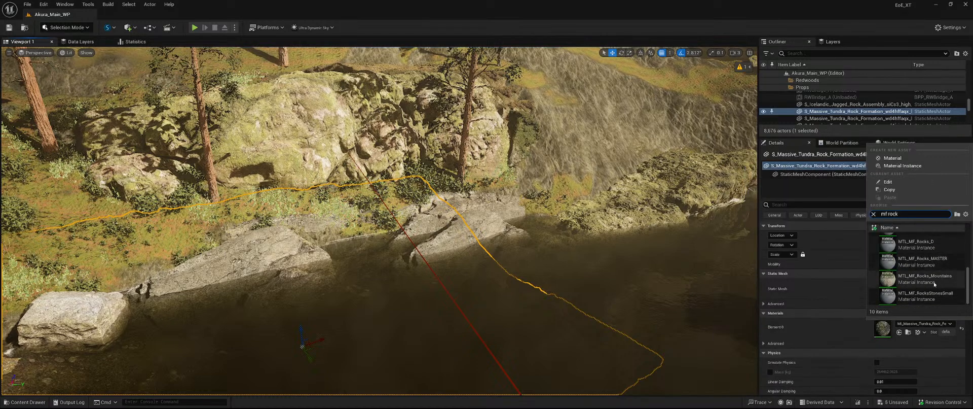
left_click(925, 277)
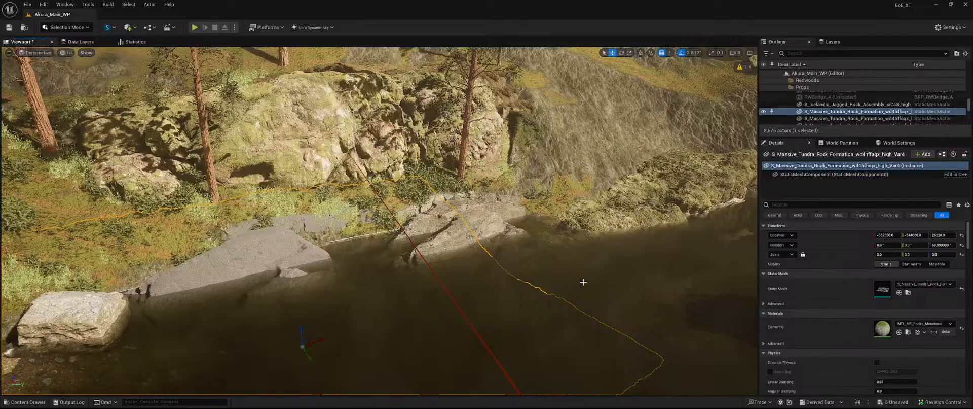
Open the MTL_MF_Rocks_Mountains instance and examine its base and top layer texture parameters
double_click(884, 327)
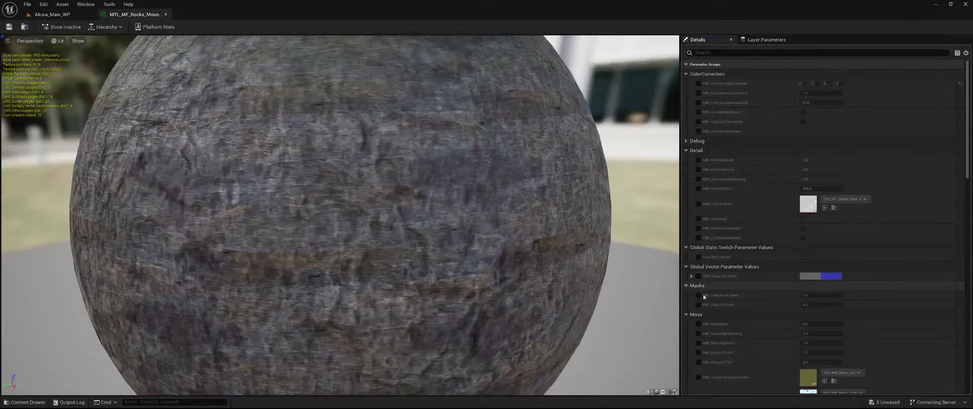
scroll(777, 186, "down", 10)
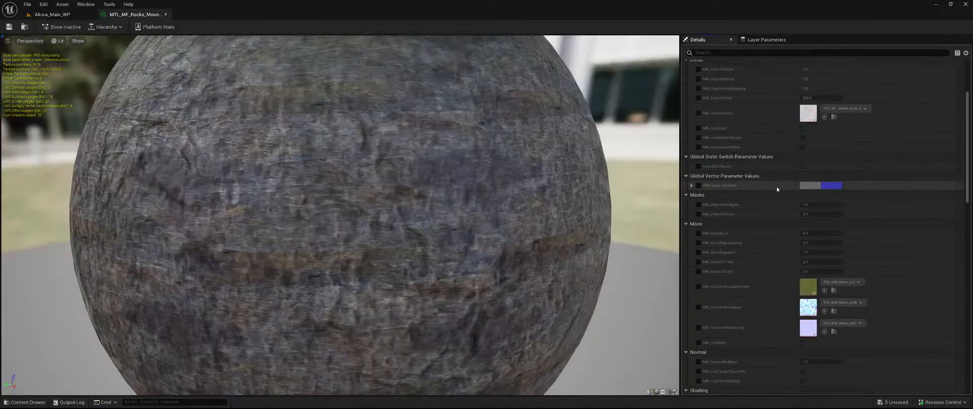
scroll(768, 236, "down", 4)
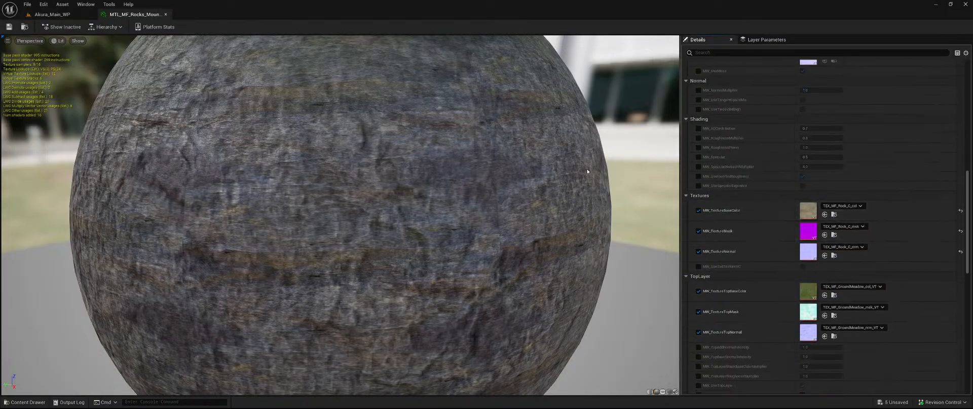
Inspect the mountain rock material on the pond's shore in the level and undo the material replacement
left_click(52, 14)
key("w")
right_click_drag(380, 220, 382, 236)
key("w")
key("s")
key("a")
key("s")
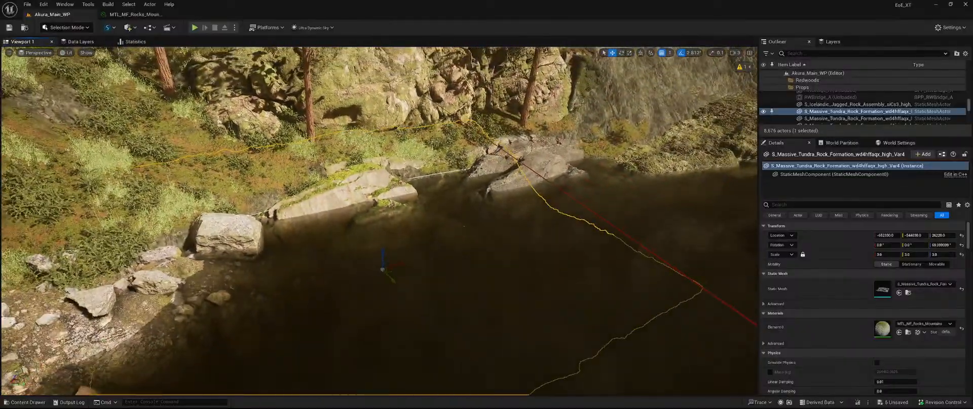
key("w")
right_click_drag(313, 261, 315, 259)
key("ctrl+z")
key("s")
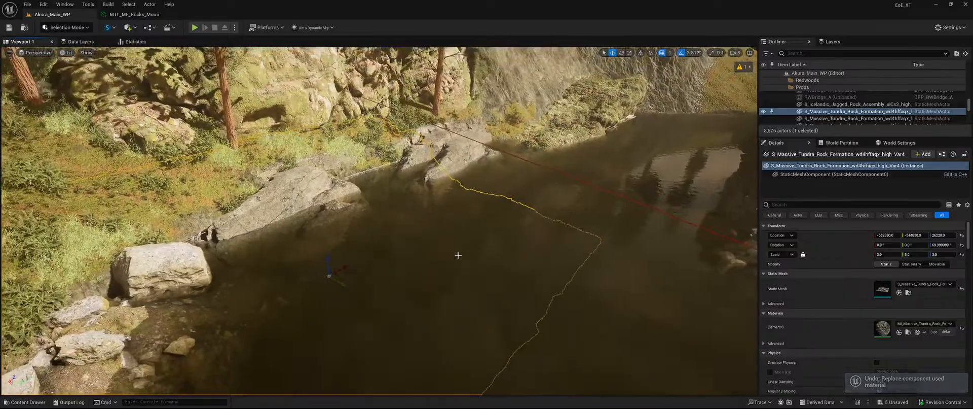
Browse the project's content to the Rocks folder in the MWMeadowForest library's Materials
key("ctrl+space")
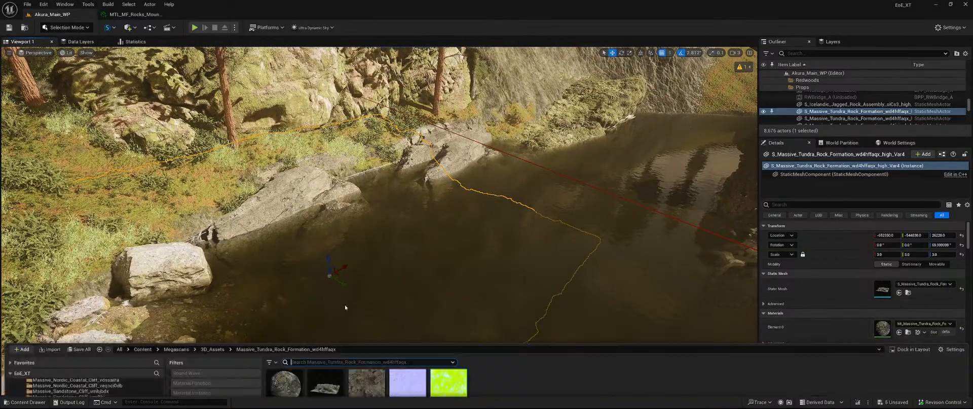
scroll(99, 340, "up", 5)
scroll(100, 339, "up", 15)
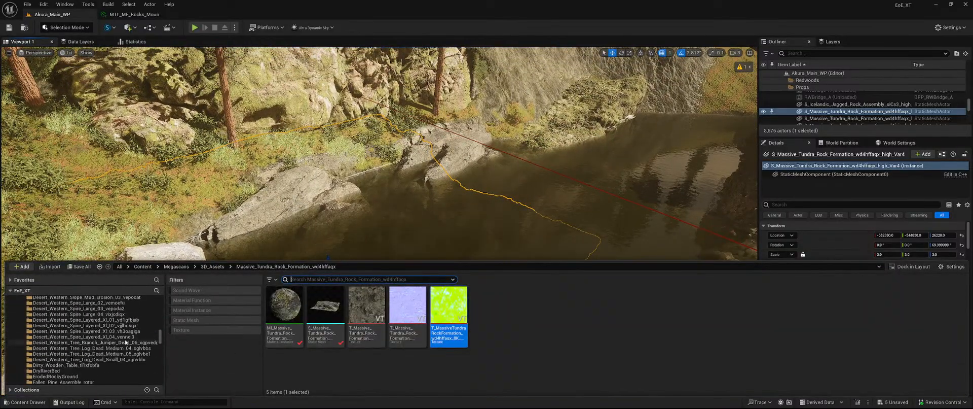
scroll(121, 339, "up", 15)
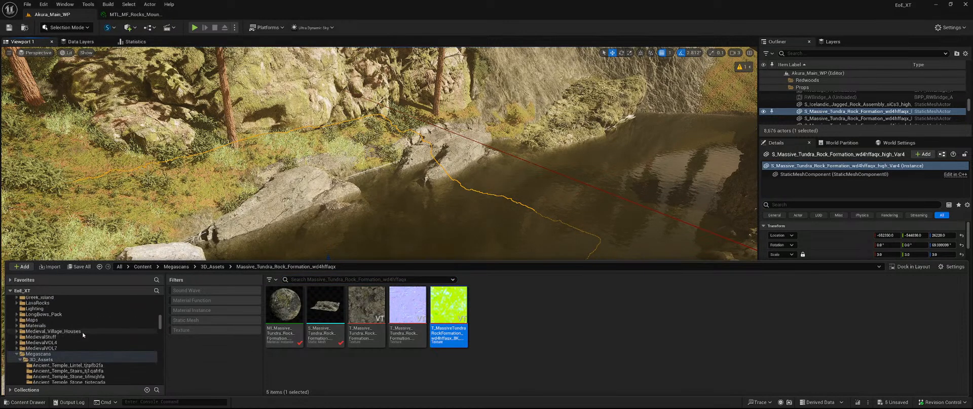
scroll(84, 336, "up", 10)
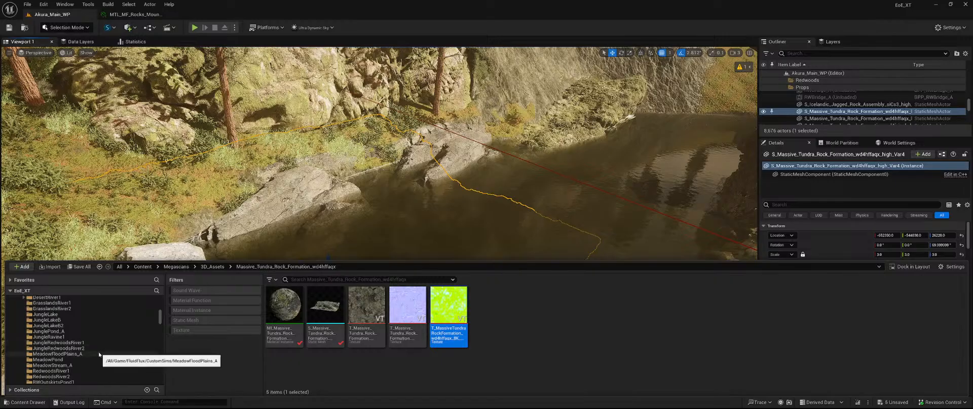
scroll(87, 352, "up", 4)
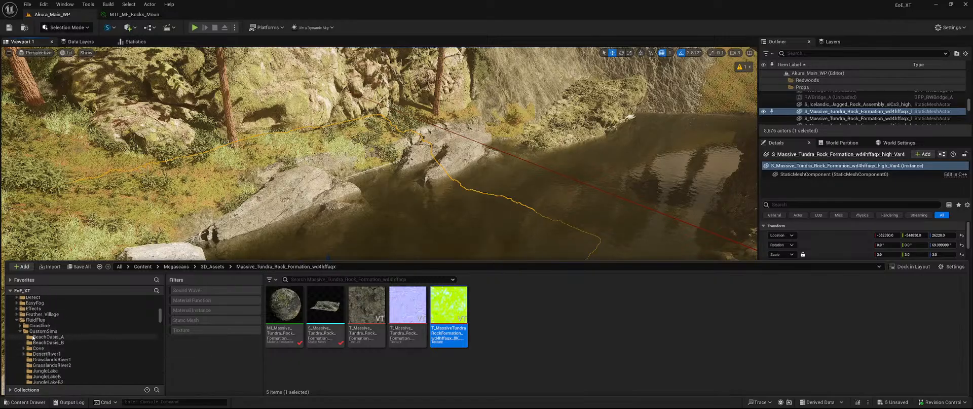
left_click(17, 320)
scroll(61, 356, "up", 8)
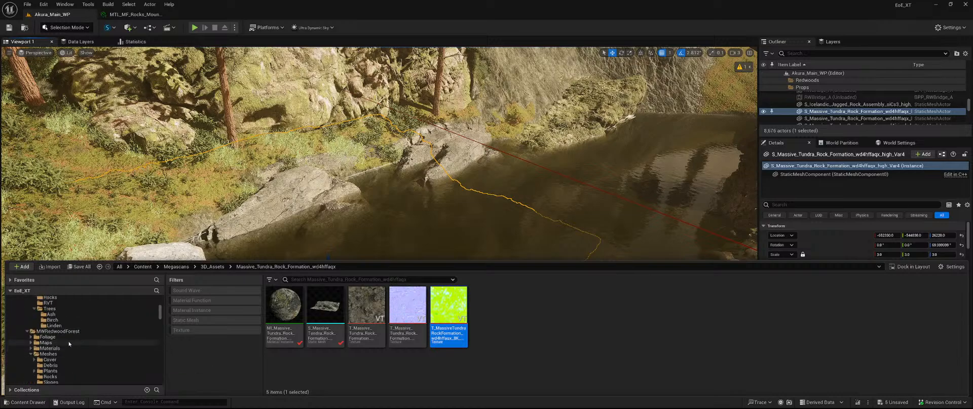
left_click(27, 332)
scroll(63, 350, "up", 3)
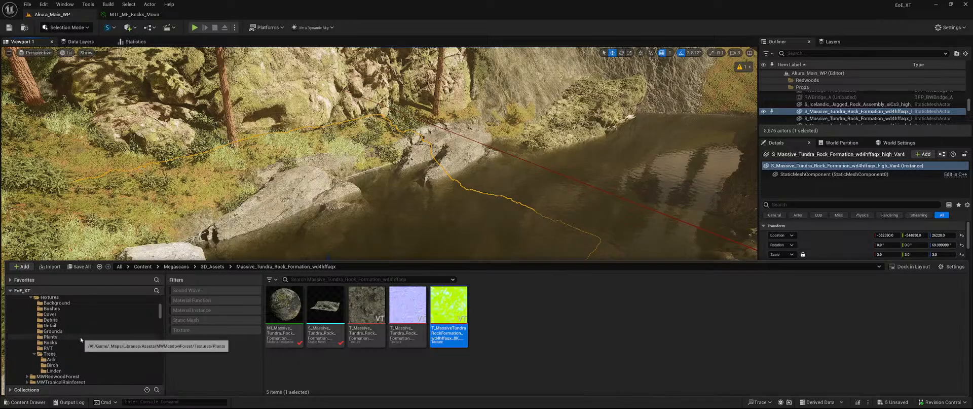
scroll(79, 335, "up", 2)
scroll(78, 334, "up", 5)
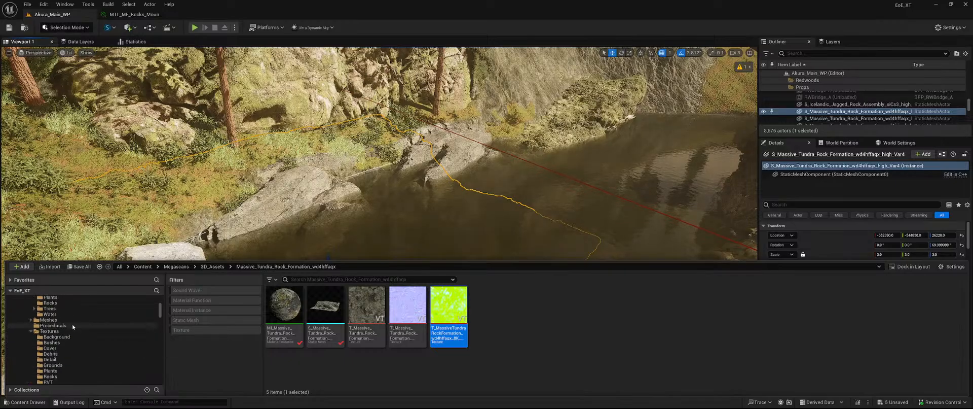
scroll(76, 328, "down", 4)
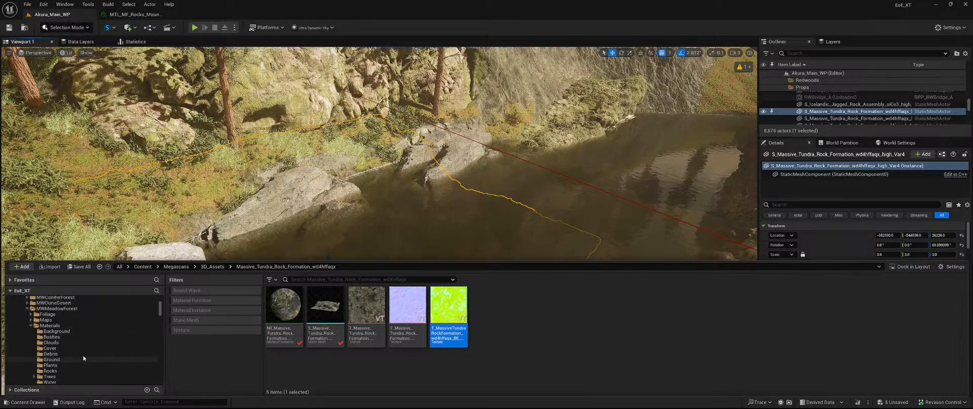
left_click(51, 304)
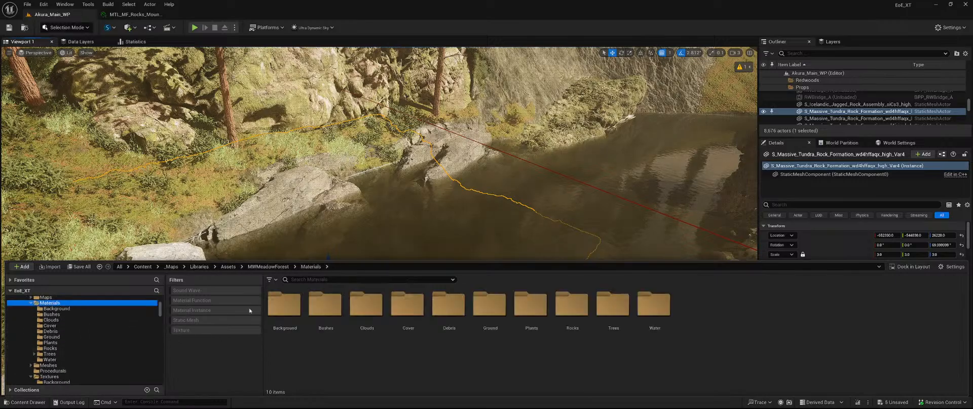
double_click(572, 306)
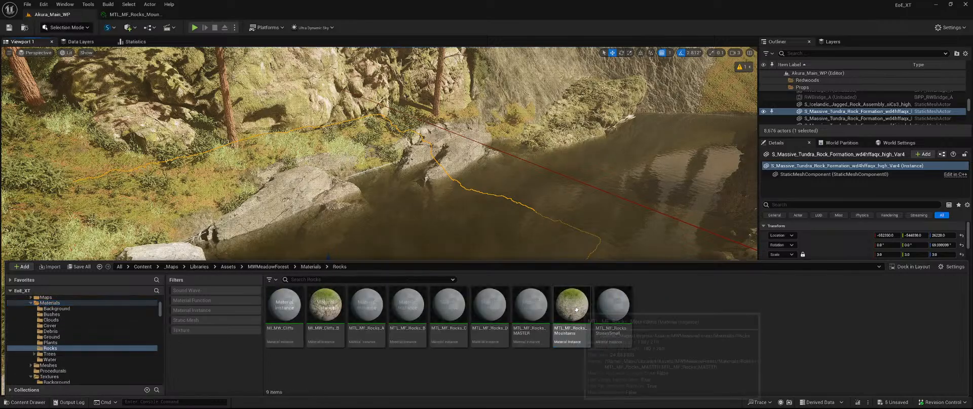
Replace the selected tundra rock formation's material with MI_MW_Cliffs_B and check it on the pond's shore
right_click(327, 311)
left_click(333, 331)
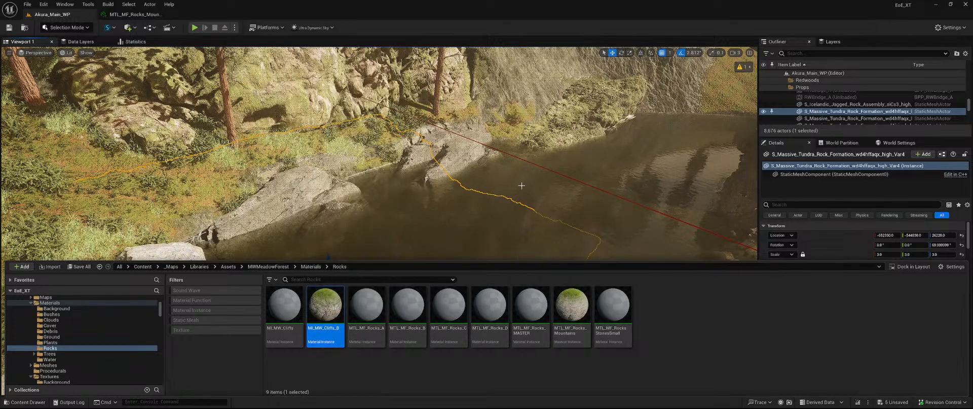
right_click_drag(522, 184, 507, 192)
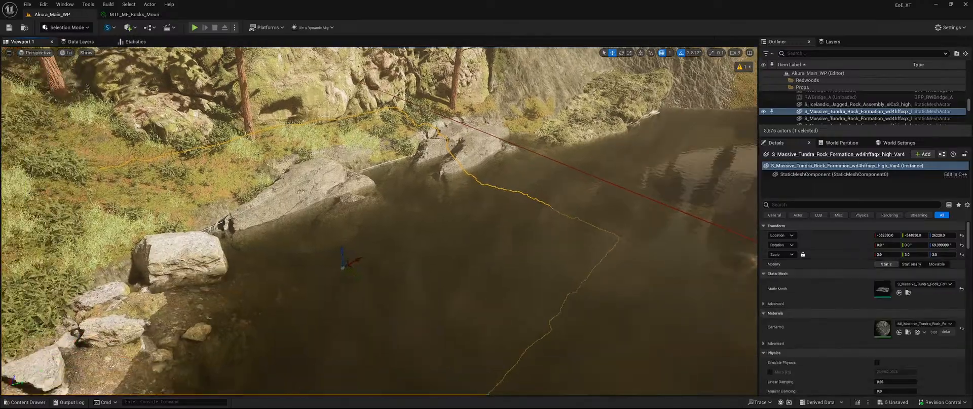
left_click(899, 332)
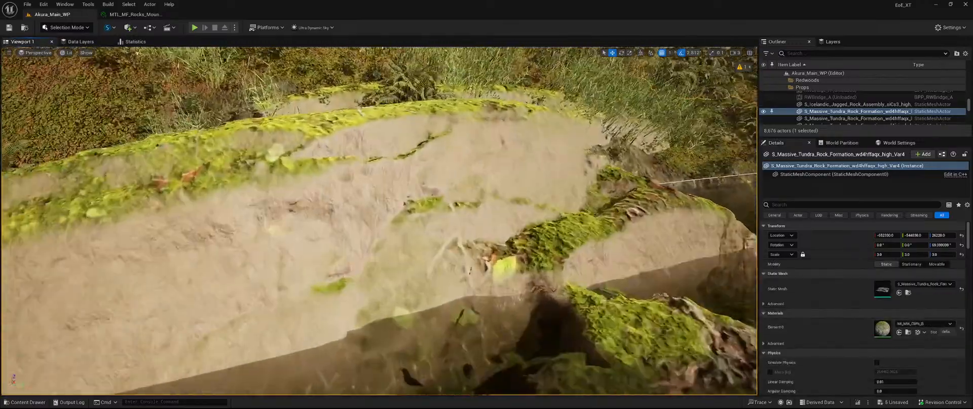
mouse_move(379, 221)
right_mouse_down()
mouse_move(334, 208)
mouse_move(369, 220)
right_mouse_up()
key("s")
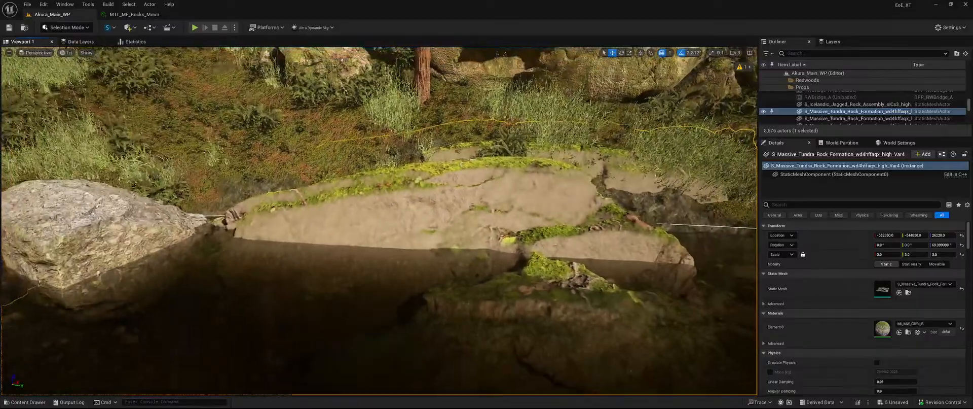
right_click_drag(551, 283, 596, 311)
key("s")
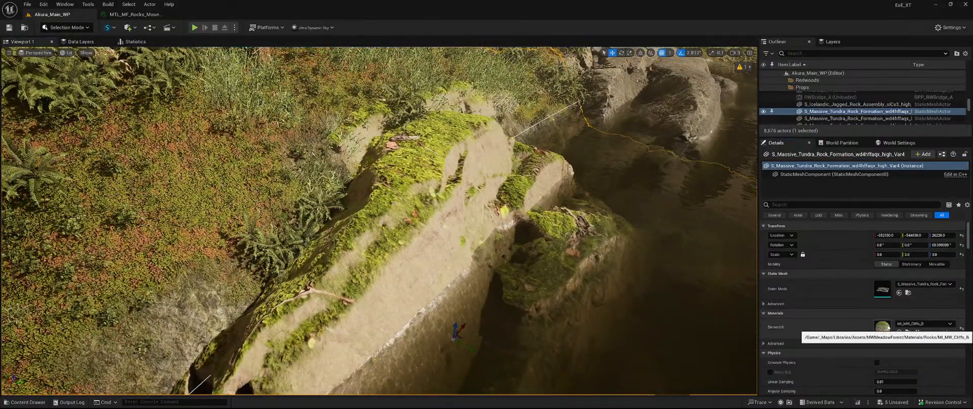
Open the MI_MW_Cliffs_B instance, override both moss UV tiling values with 6, and save it
double_click(882, 326)
scroll(758, 331, "down", 5)
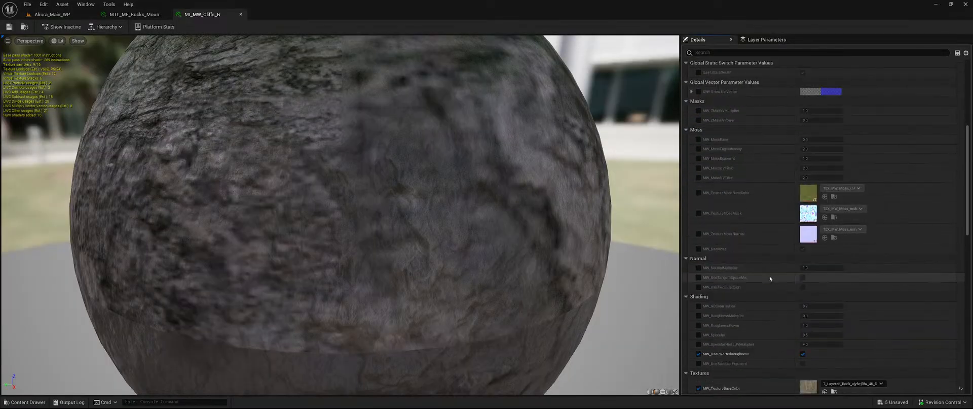
scroll(771, 268, "down", 2)
scroll(774, 251, "up", 5)
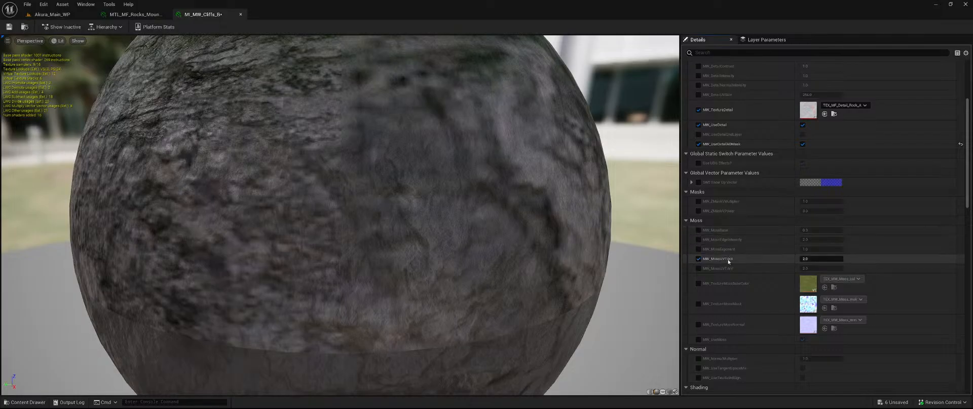
type("0")
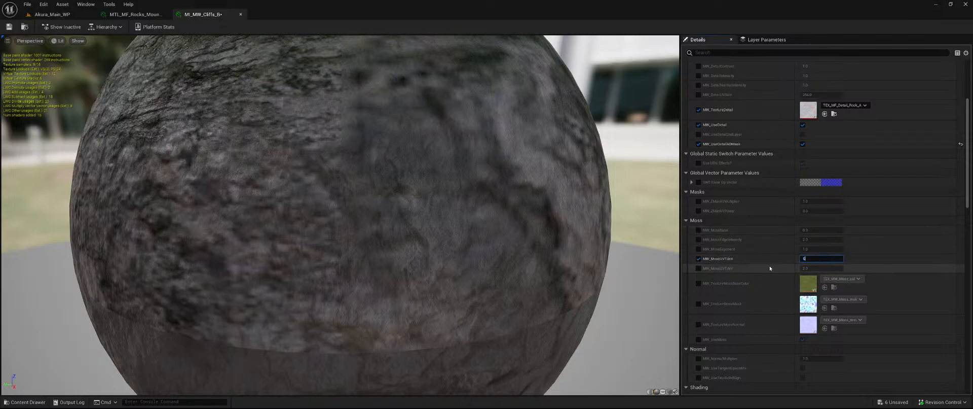
left_click(698, 269)
left_click(827, 269)
type("6")
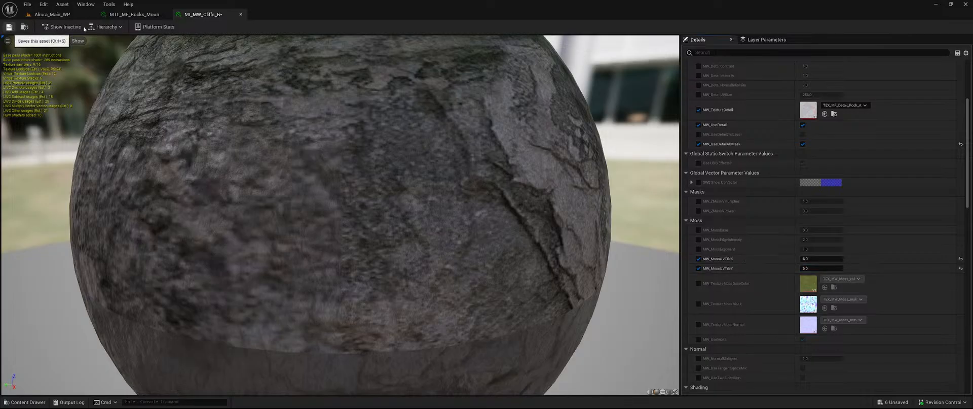
key("ctrl+s")
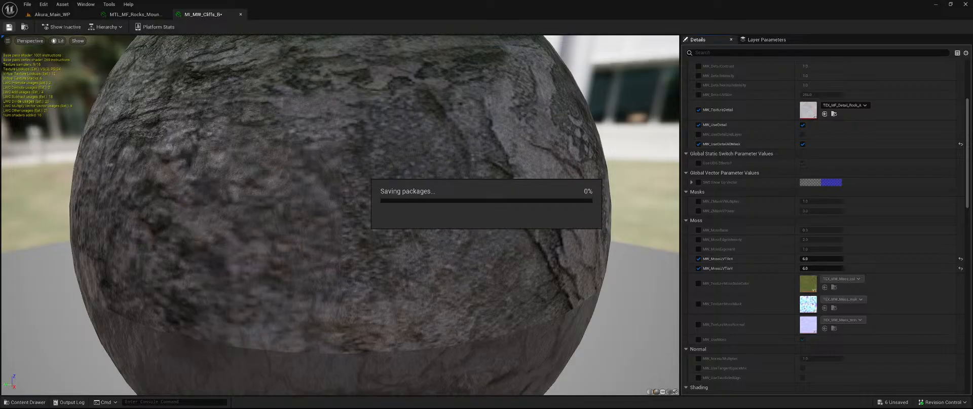
Examine the moss scale on the shoreline tundra rock in the level from near and far
left_click(49, 15)
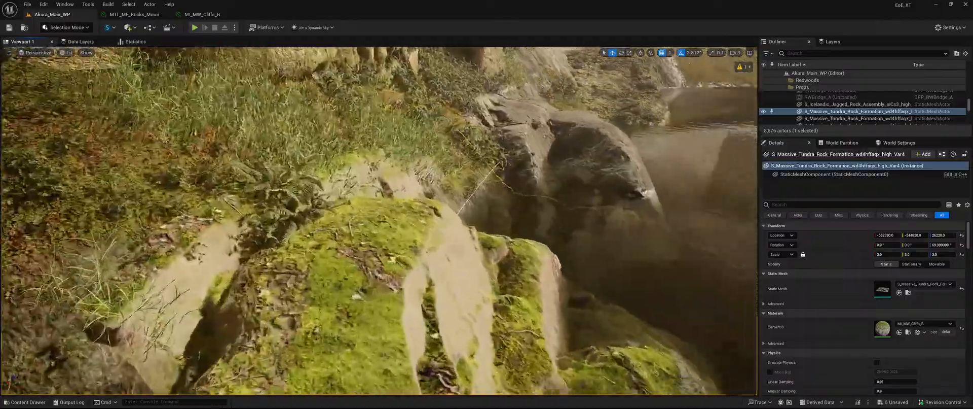
key("w")
right_click_drag(379, 220, 450, 223)
key("s")
key("w")
key("s")
key("s")
key("w")
key("s")
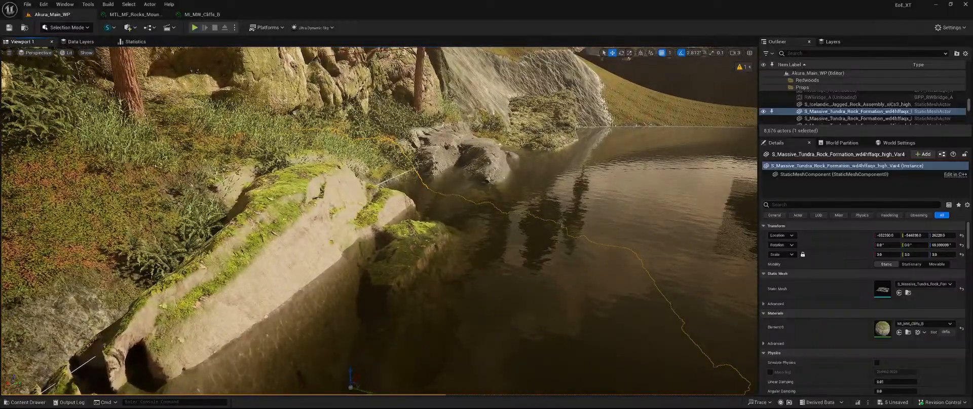
Set both moss UV tiling values of MI_MW_Cliffs_B to 12 and save the instance
left_click(208, 15)
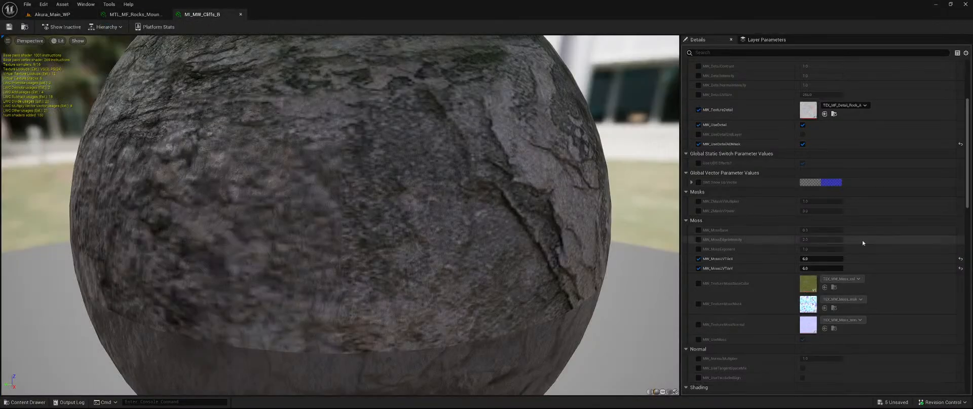
left_click(821, 258)
type("12")
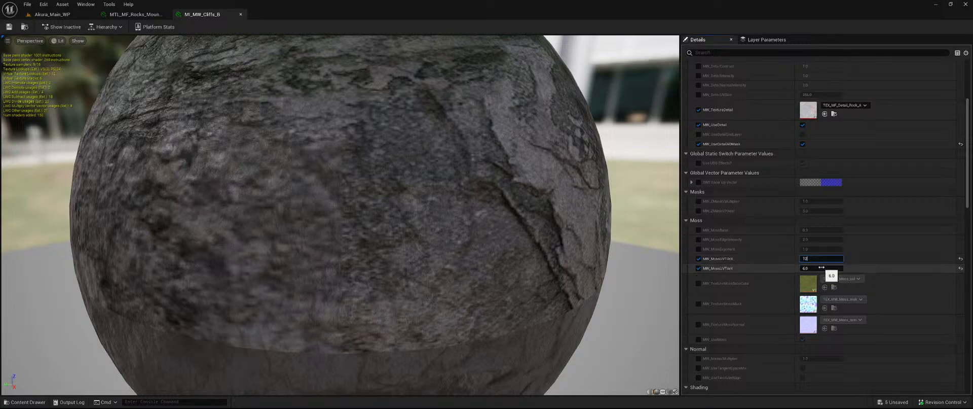
left_click(821, 268)
type("12")
left_click(880, 260)
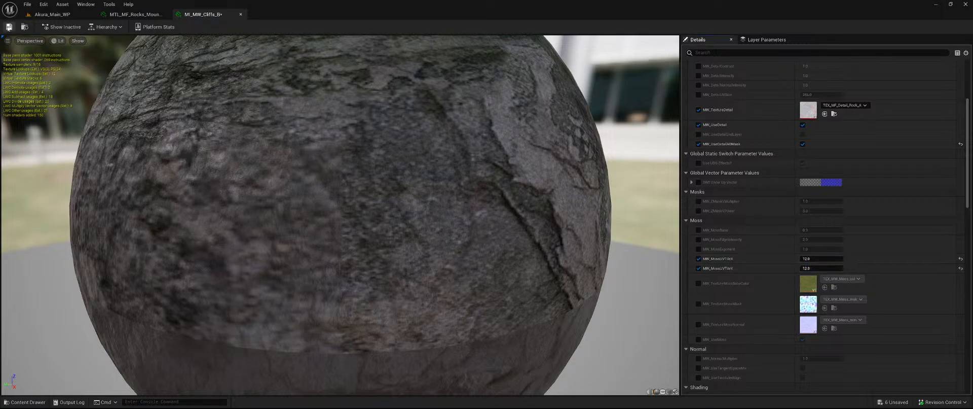
Examine the finer moss tiling on the tundra rock and compare it with the neighbouring shoreline rocks
left_click(55, 15)
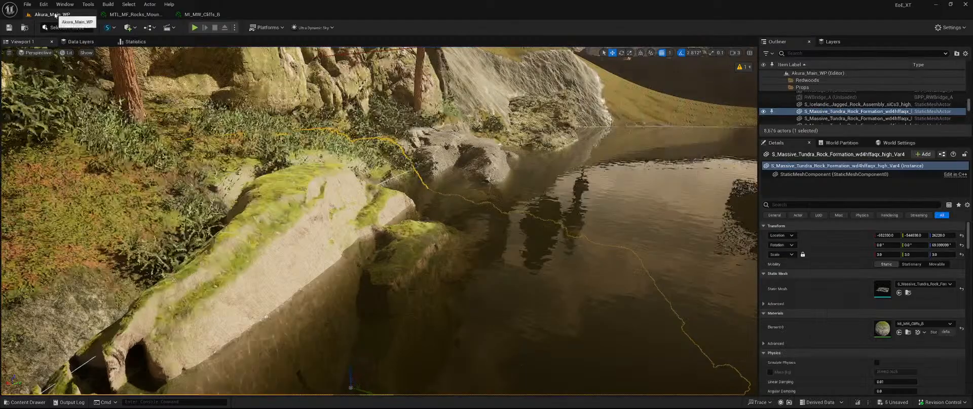
right_click_drag(498, 231, 452, 211)
key("w")
key("s")
key("s")
key("w")
key("w")
key("a")
key("s")
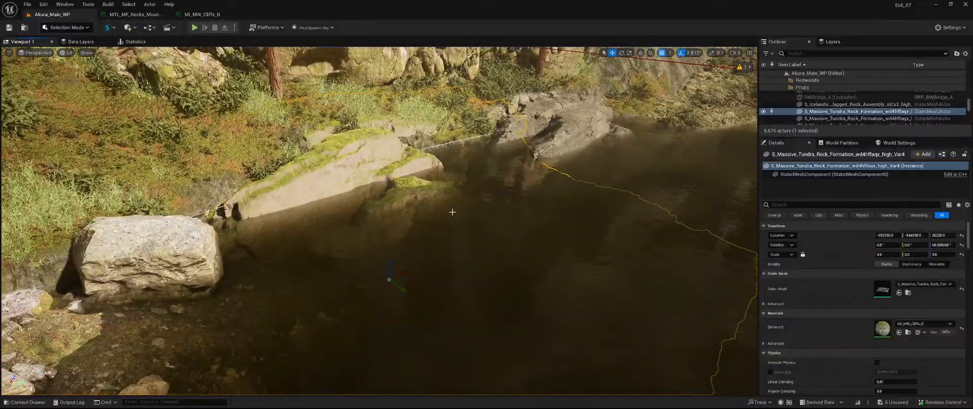
Duplicate MI_MW_Cliffs_B as MI_MW_Cliffs_C and assign the copy to the selected tundra rock formation
key("ctrl+space")
right_click(330, 310)
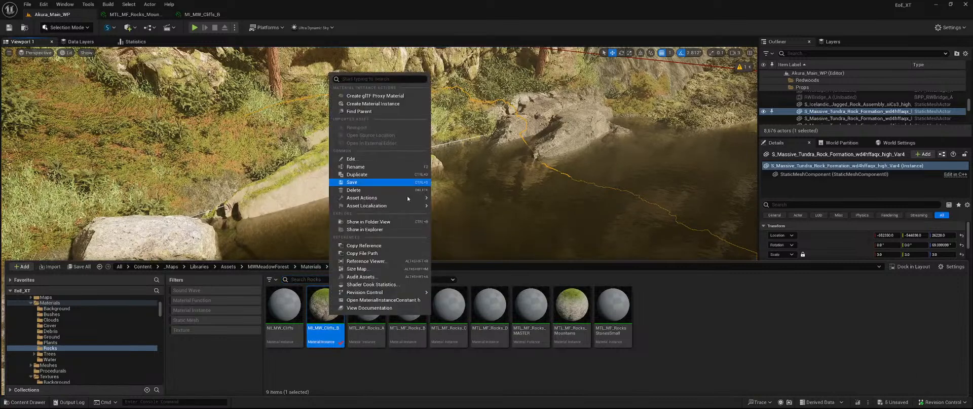
left_click(390, 175)
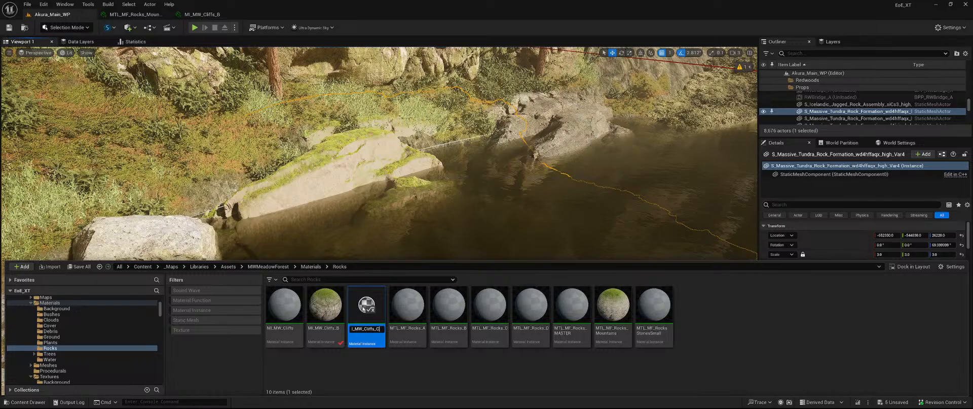
key("Return")
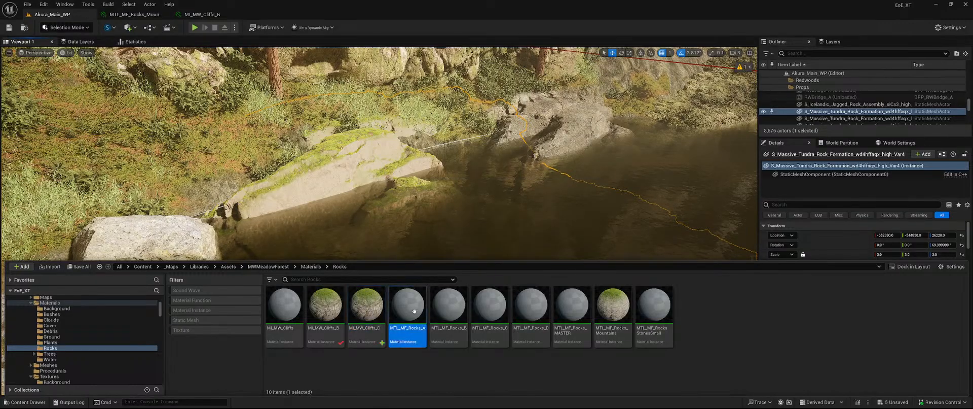
right_click_drag(361, 167, 385, 166)
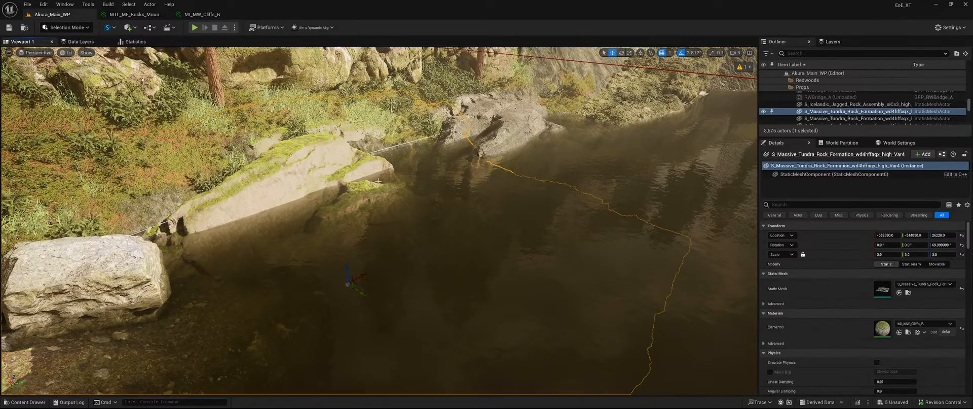
left_click(900, 332)
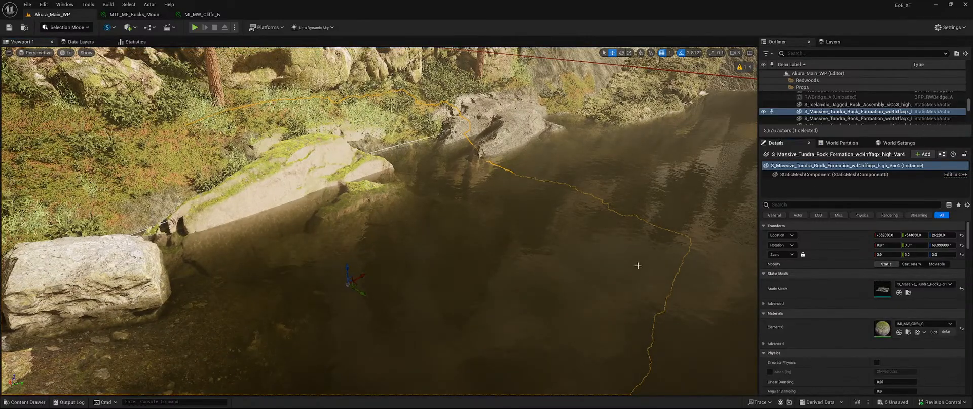
Assign MI_MW_Cliffs_C to the wd4icipcb Var1 tundra rock formation on the pond's shore
right_click_drag(530, 270, 458, 270)
key("w")
left_click(386, 258)
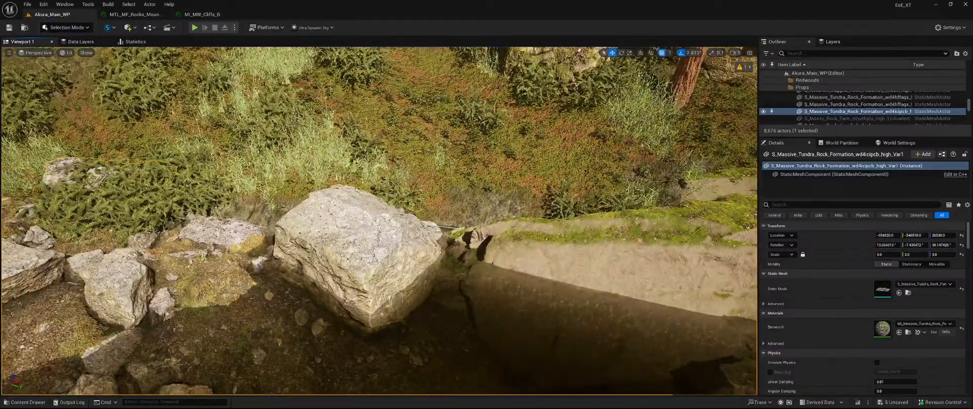
key("f")
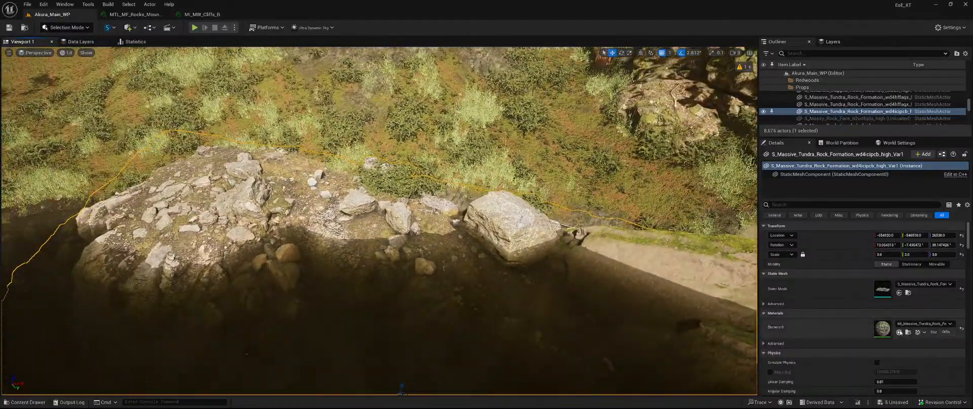
left_click(899, 332)
key("w")
right_click_drag(532, 228, 464, 266)
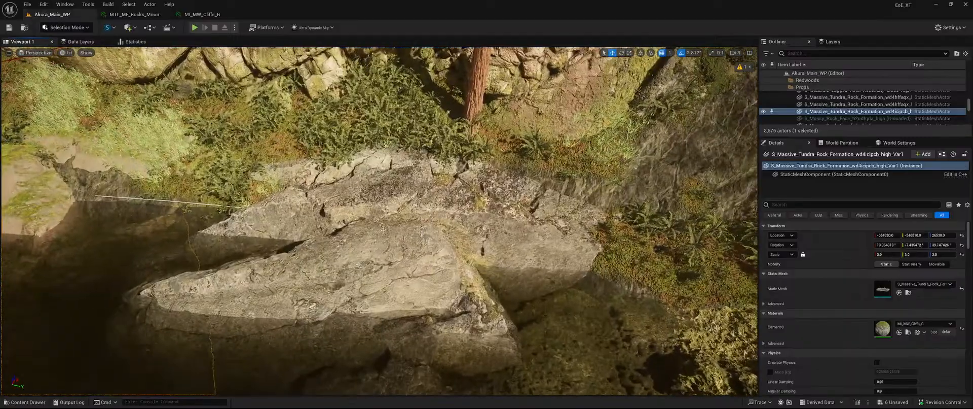
Assign MI_MW_Cliffs_C to the Var5 tundra rock formation and to the large Nordic forest cliff behind the shore
left_click(312, 306)
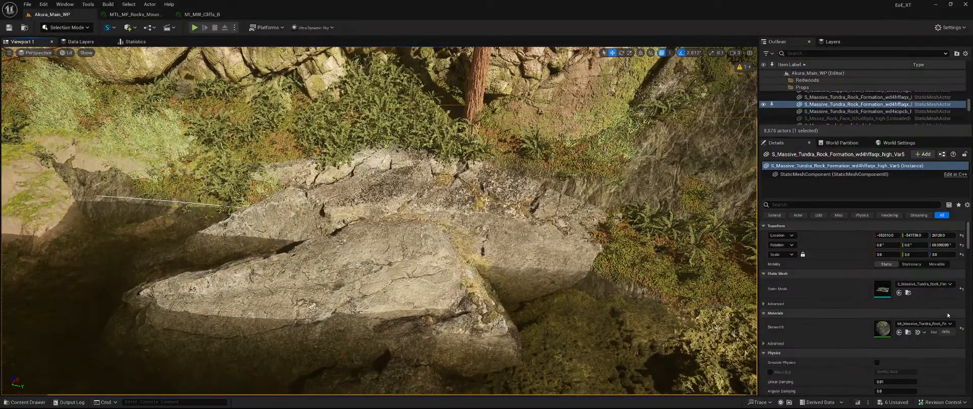
left_click(899, 332)
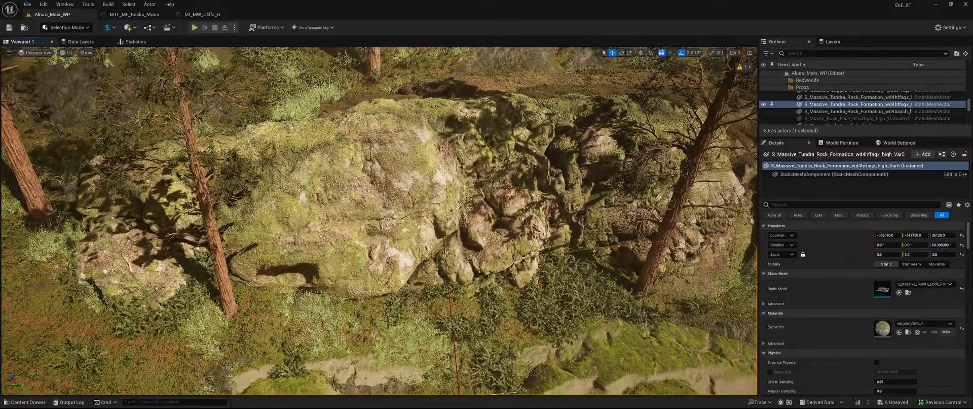
left_click(499, 223)
left_click(899, 331)
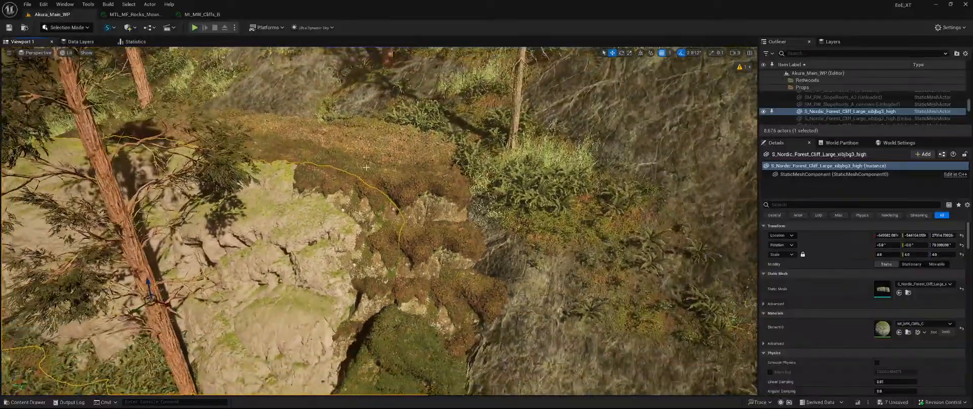
Check the Nordic forest ledge rocks around the large cliff and how the rocks look across the pond
left_click(366, 167)
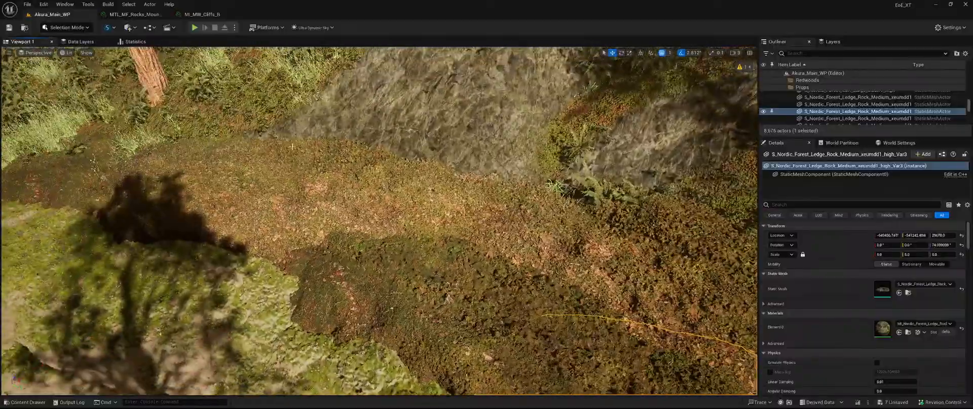
left_click(286, 194)
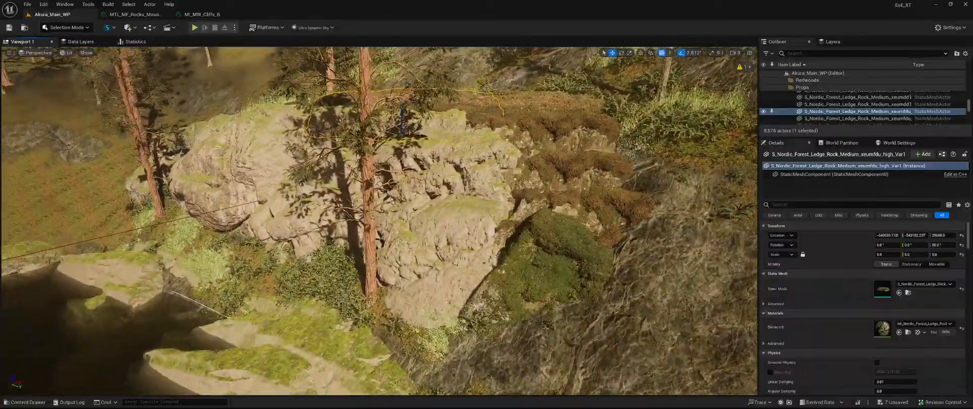
mouse_move(379, 221)
right_mouse_down()
mouse_move(334, 238)
mouse_move(363, 239)
mouse_move(243, 234)
mouse_move(256, 226)
mouse_move(421, 226)
mouse_move(383, 228)
right_mouse_up()
mouse_move(304, 184)
right_mouse_down()
mouse_move(285, 195)
mouse_move(304, 184)
right_mouse_up()
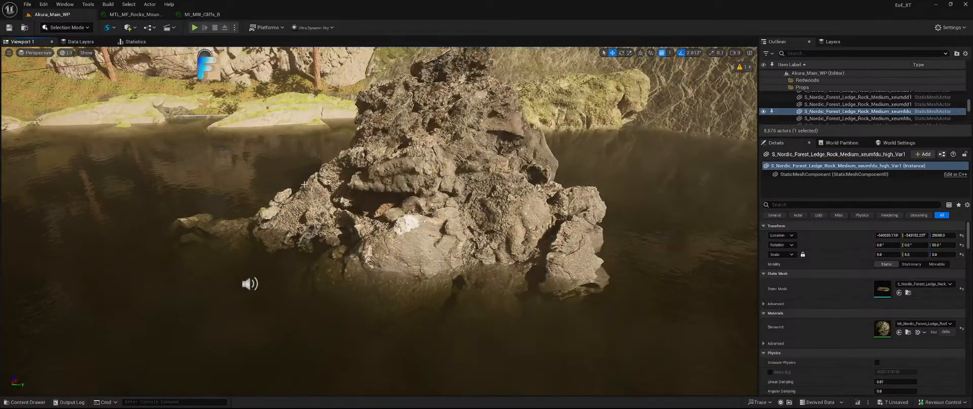
Try MI_MW_Cliffs_C on the Icelandic jagged rock assembly in the pond, and undo the material change
left_click(409, 164)
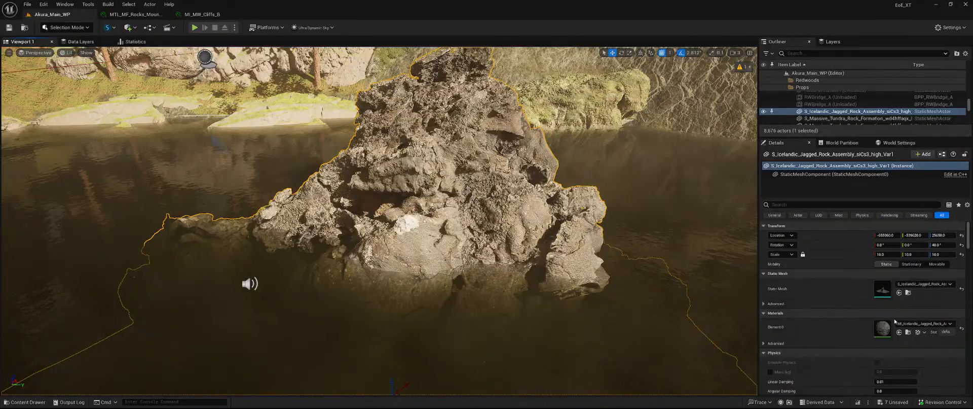
left_click(900, 333)
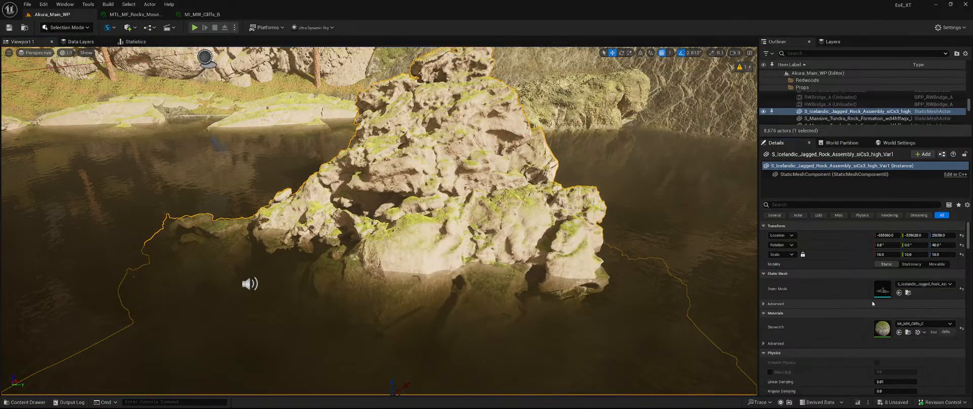
key("ctrl+z")
Inspect the Icelandic jagged rock assembly from the side and open its own material instance
key("w")
right_click_drag(674, 204, 570, 157)
right_click_drag(375, 168, 500, 236)
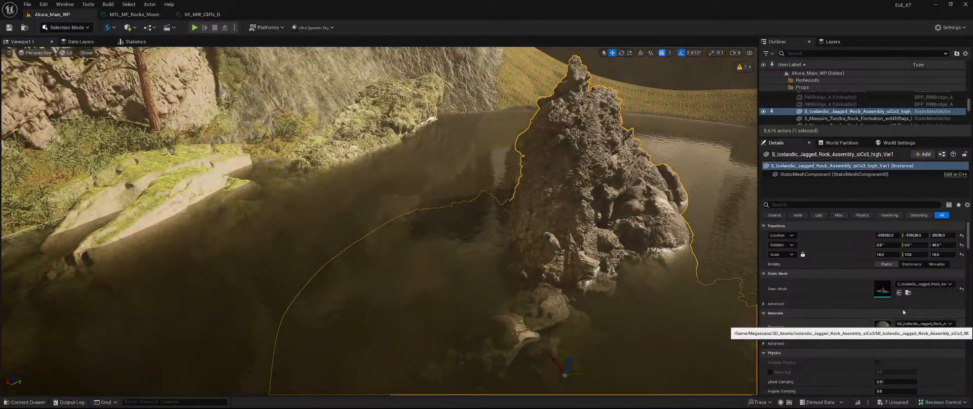
double_click(883, 328)
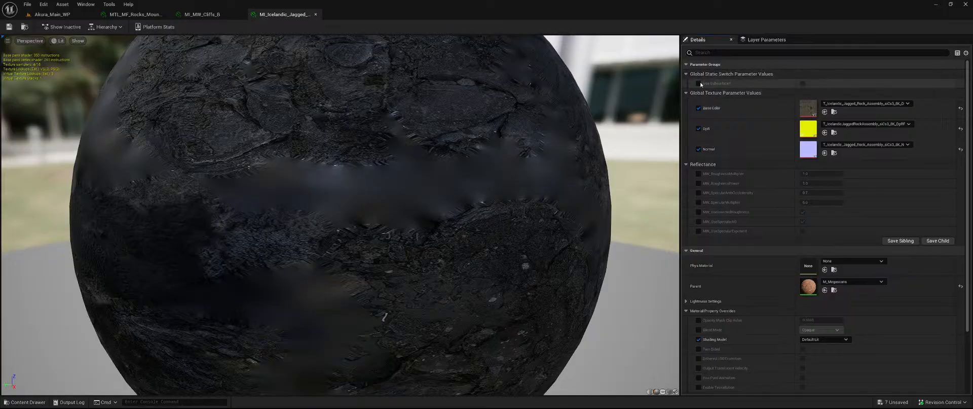
Enable the specular exponent override in the Icelandic jagged rock material instance, set its exponent to 1.0, and save the instance
left_click(699, 231)
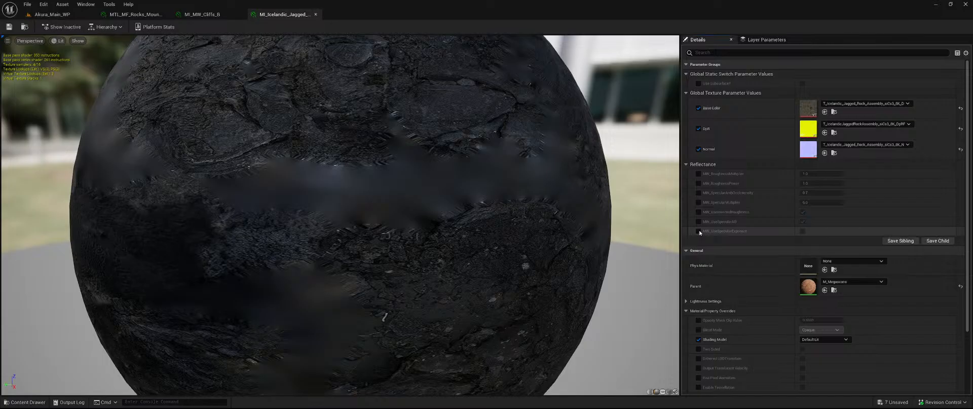
left_click(803, 230)
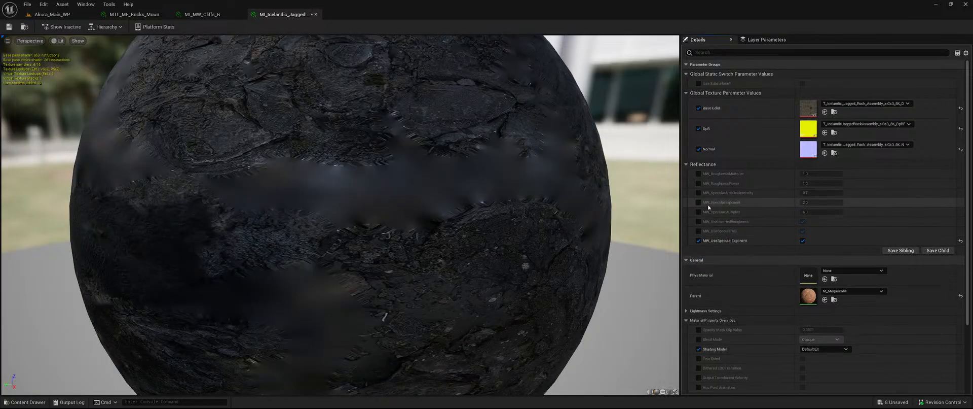
left_click(698, 201)
left_click(821, 202)
type("1")
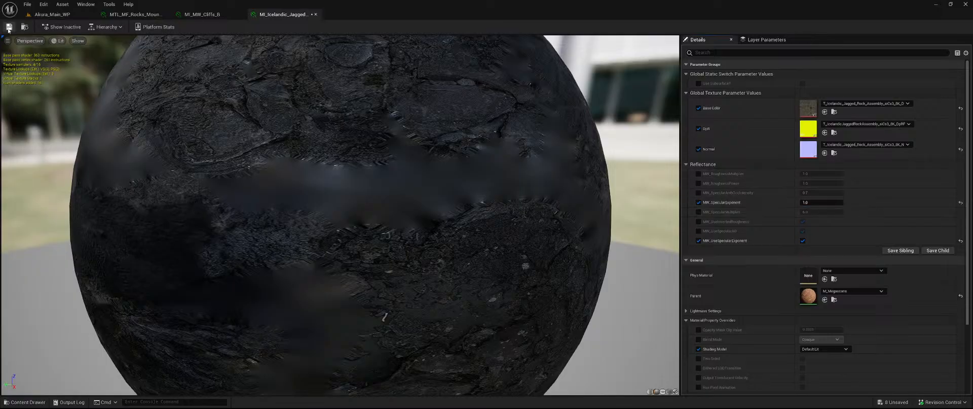
key("ctrl+s")
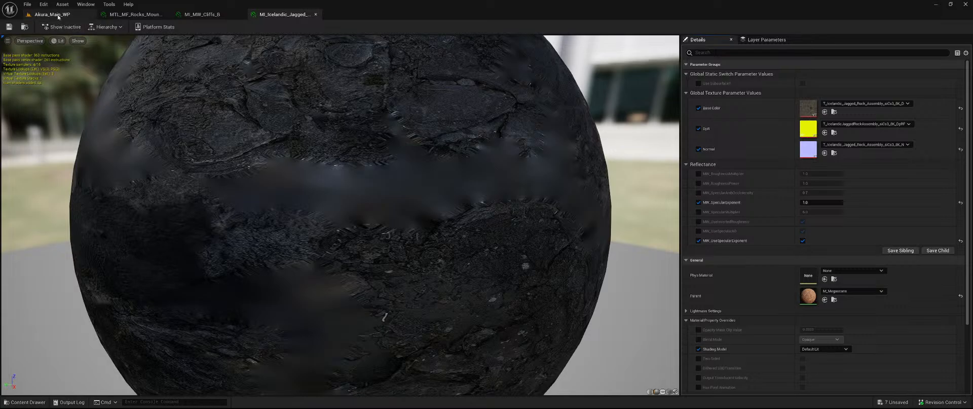
Return to the Akura_Main_WP level and examine the rocks and cliff along the far pond shore
left_click(58, 17)
key("w")
right_click_drag(403, 208, 208, 218)
key("d")
key("s")
key("s")
key("w")
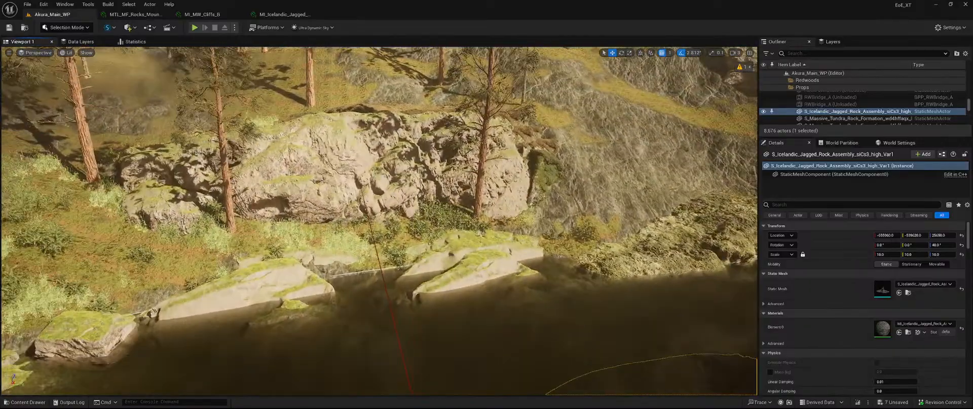
key("w")
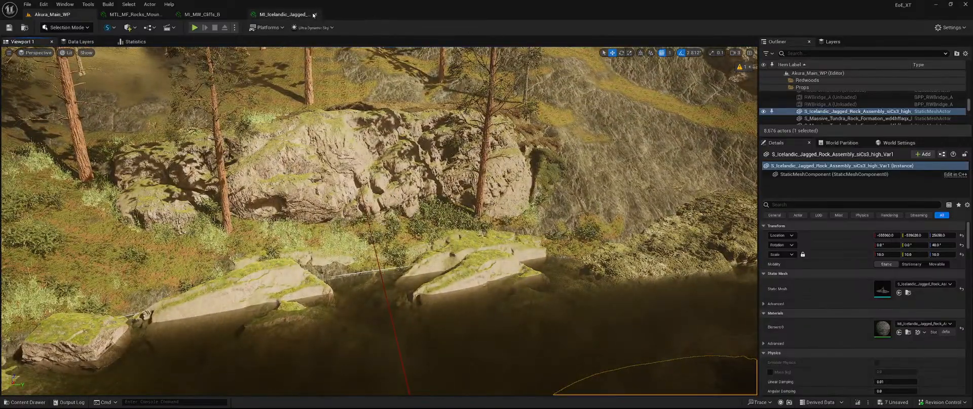
key("w")
right_click_drag(458, 146, 455, 169)
Select the Var4 tundra rock formation at the shoreline and close the leftover rock and cliff material editors
left_click(456, 169)
key("ctrl+space")
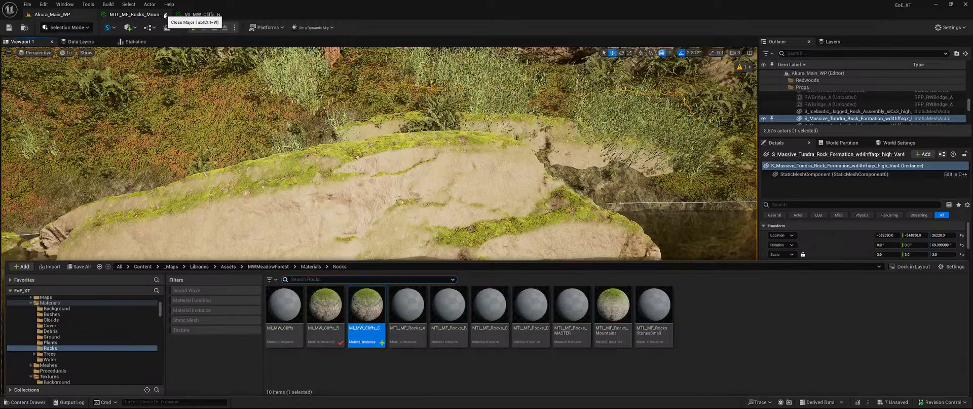
left_click(165, 15)
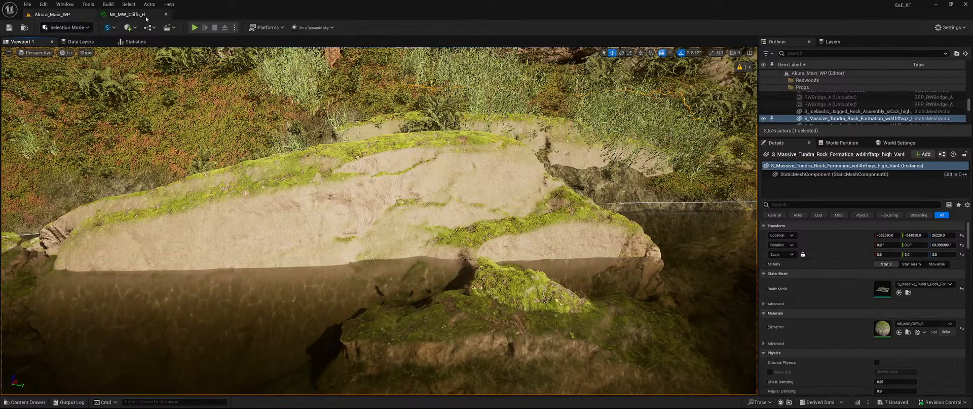
left_click(166, 15)
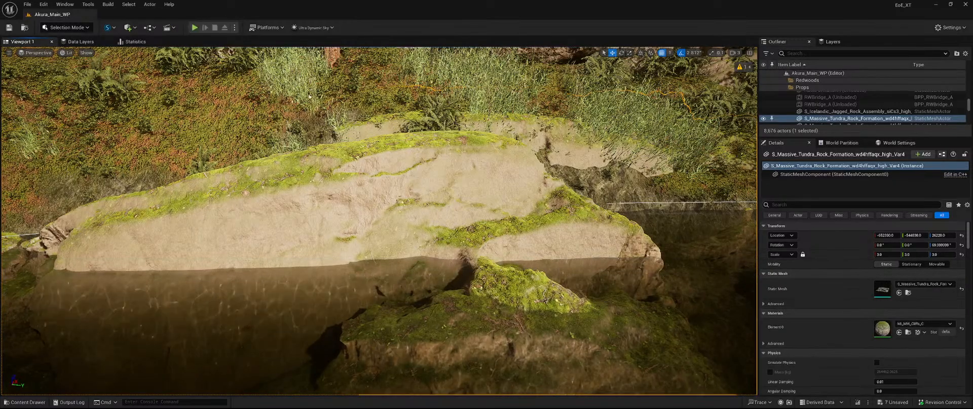
Open the rock's MI_MW_Cliffs_C instance at its texture parameters and browse to the Custom/LandscapeTextures folder
double_click(883, 328)
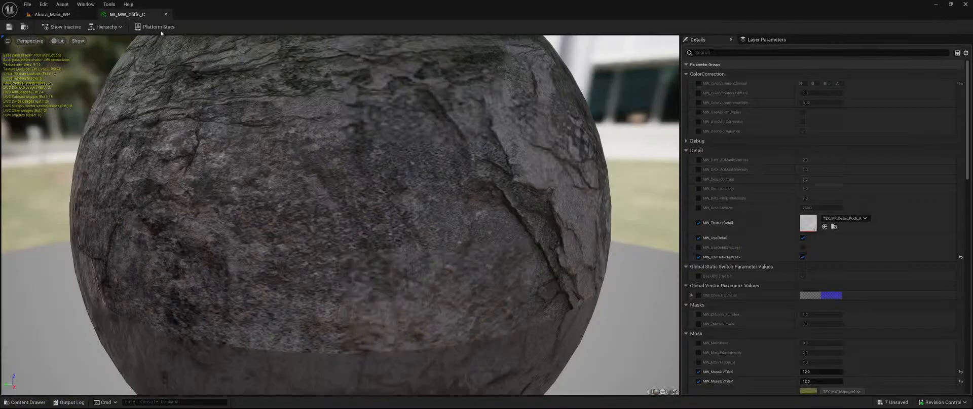
scroll(771, 223, "down", 10)
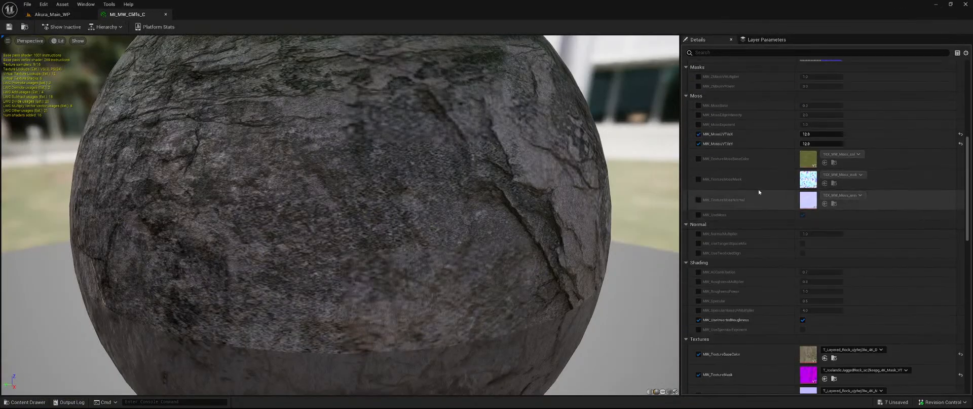
scroll(754, 197, "down", 1)
key("ctrl+space")
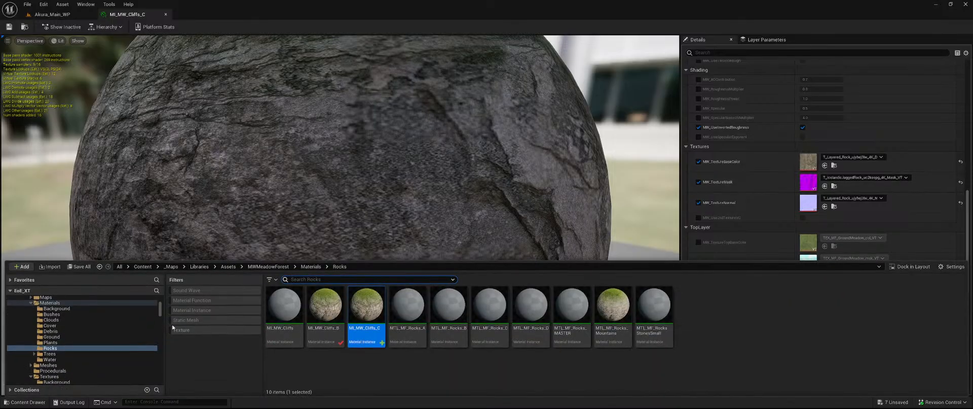
scroll(102, 327, "down", 5)
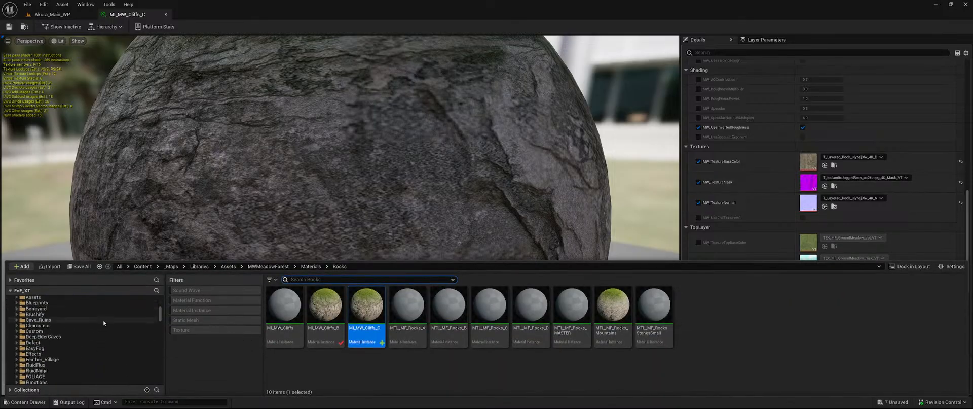
scroll(88, 327, "down", 2)
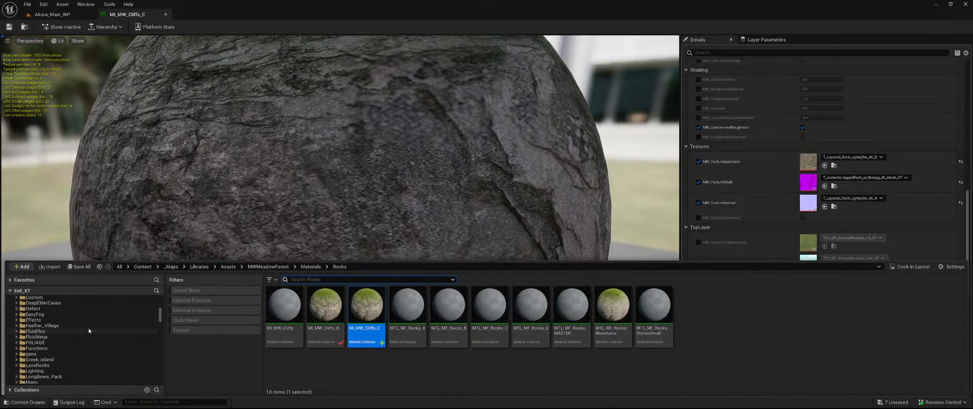
left_click(77, 320)
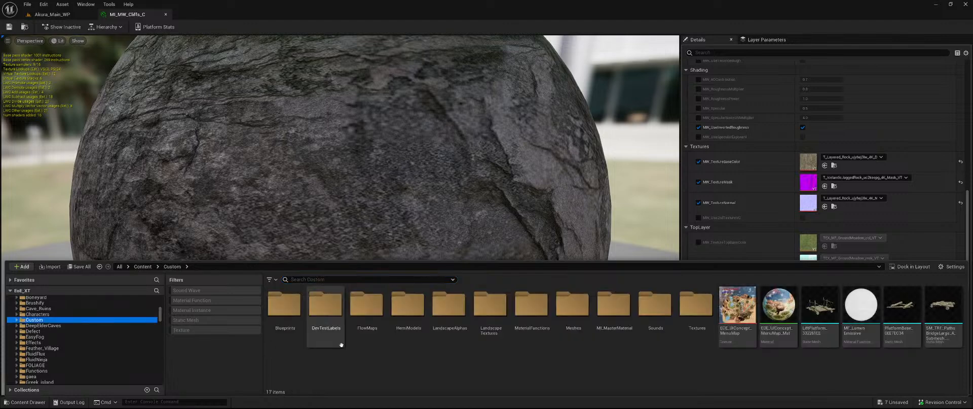
left_click(493, 307)
double_click(485, 309)
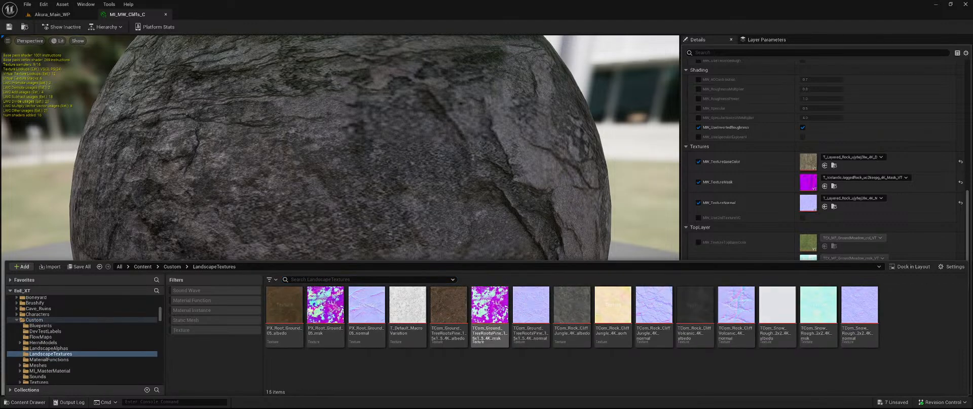
Try to assign TCom_Rock_CliffVolcanic_4K_albedo as the base color texture of MI_MW_Cliffs_C
mouse_move(703, 299)
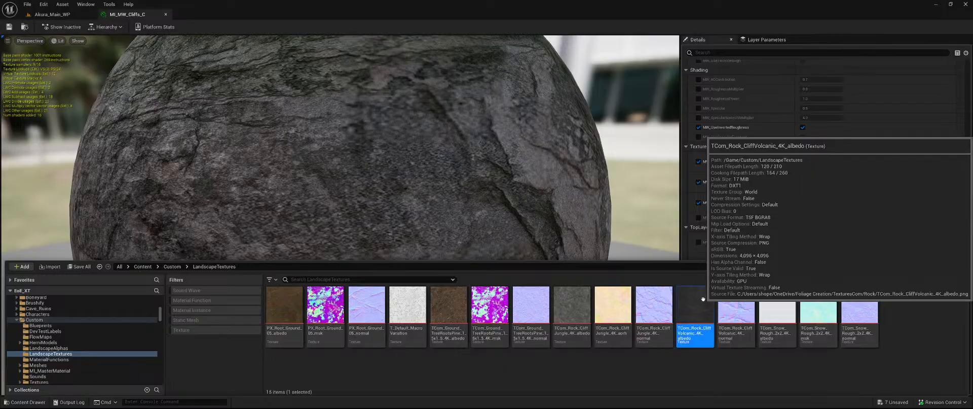
left_click(825, 167)
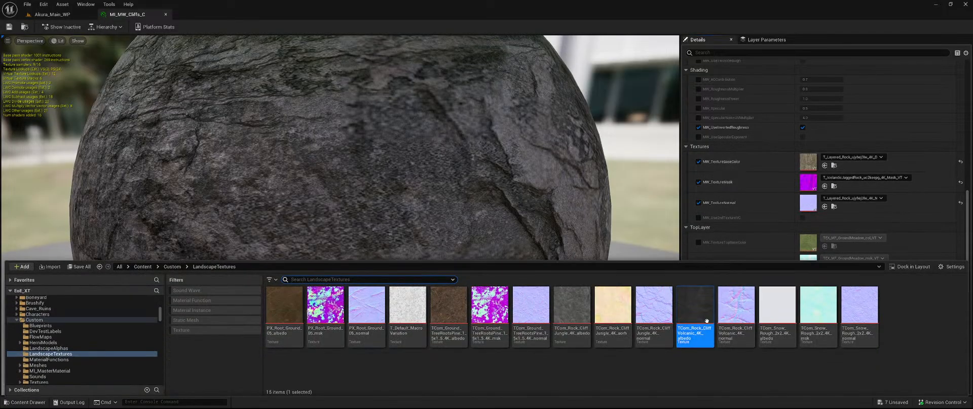
key("ctrl+space")
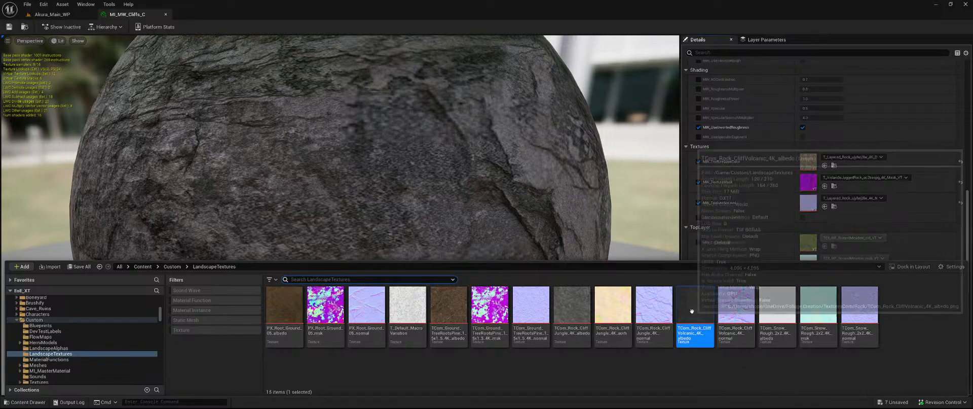
Duplicate the TCom_Rock_CliffVolcanic_4K albedo and normal textures, naming the copies with the suffix _VT
right_click(707, 304)
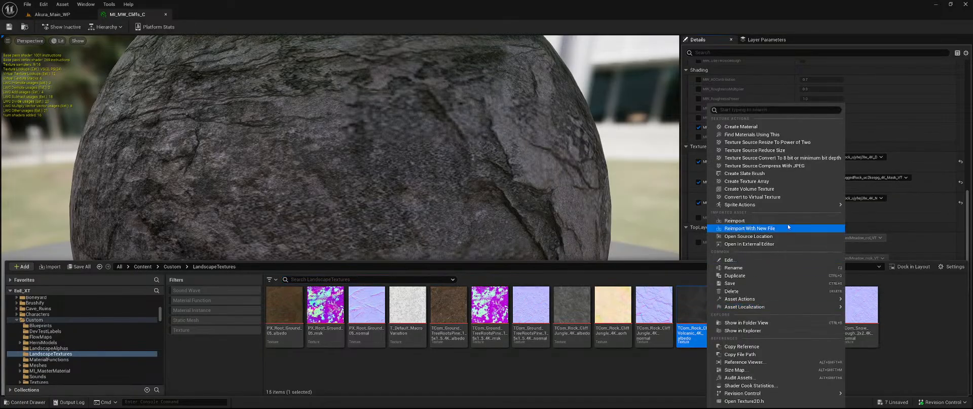
left_click(774, 275)
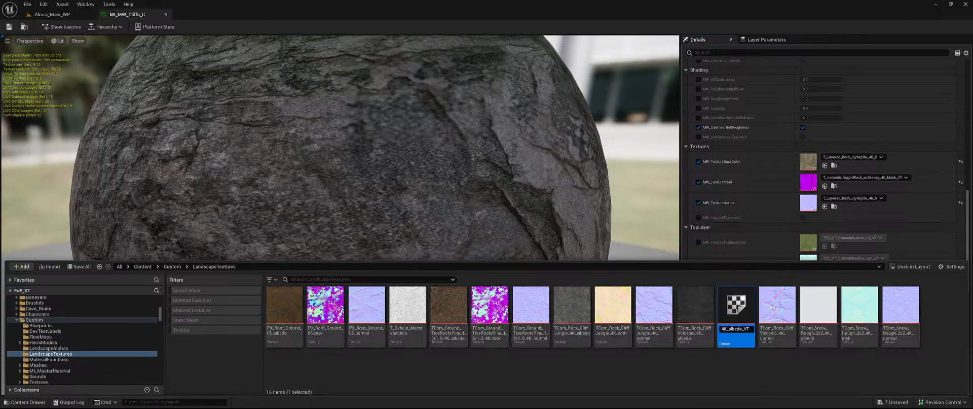
key("Return")
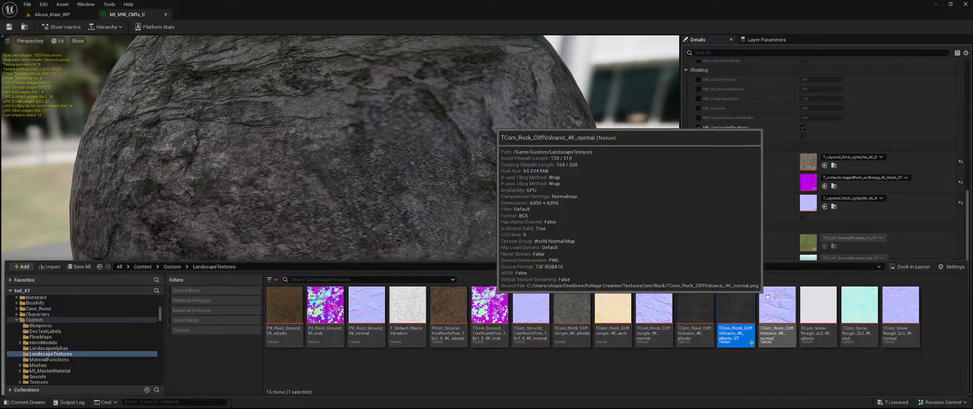
left_click(771, 298)
right_click(771, 297)
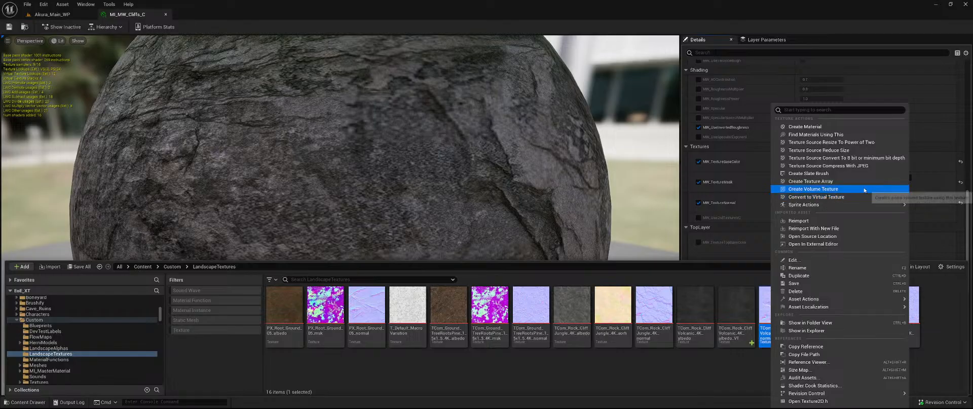
left_click(837, 275)
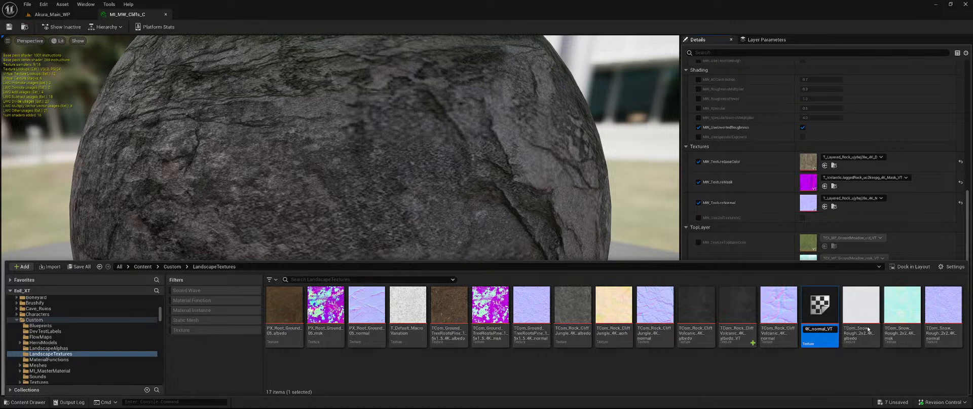
key("Return")
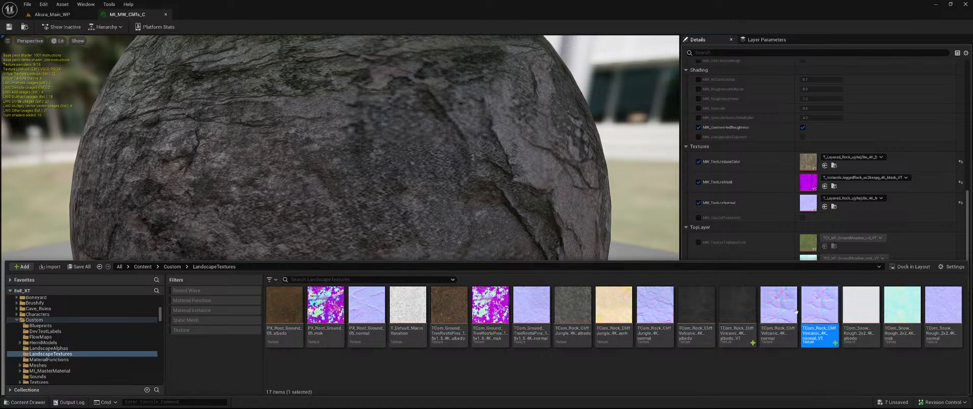
Convert the two CliffVolcanic _VT copies to virtual textures with the 1024 size threshold, and save all modified content
left_click(737, 315, "ctrl")
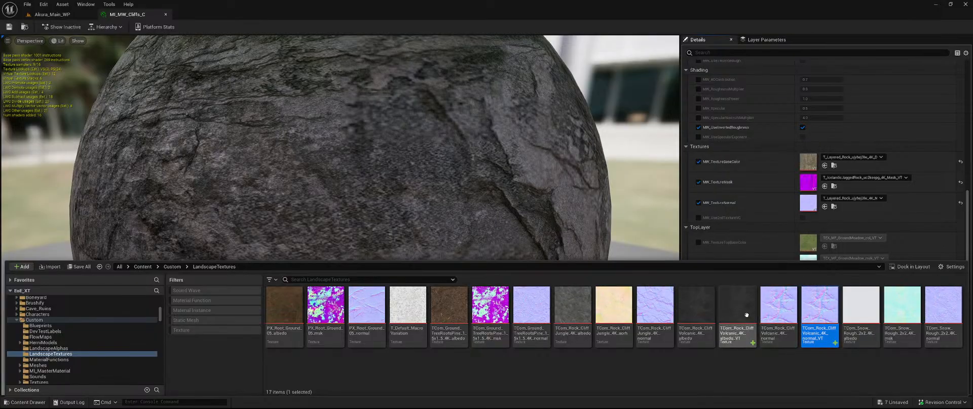
right_click(745, 320)
left_click(780, 105)
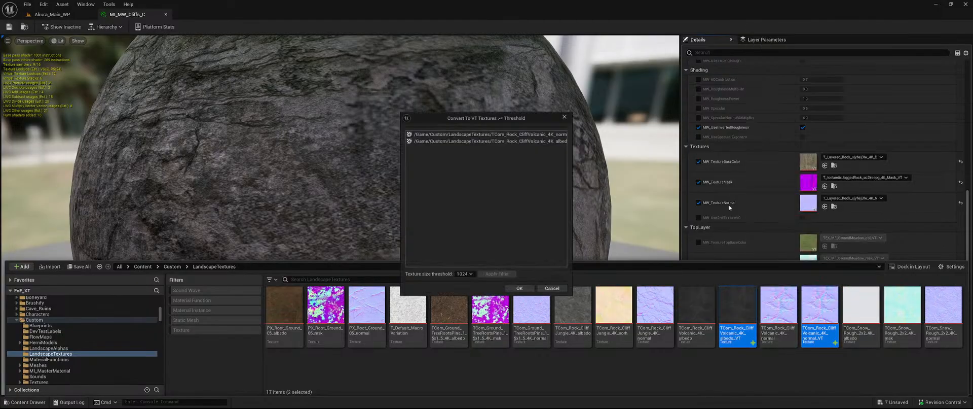
left_click(520, 288)
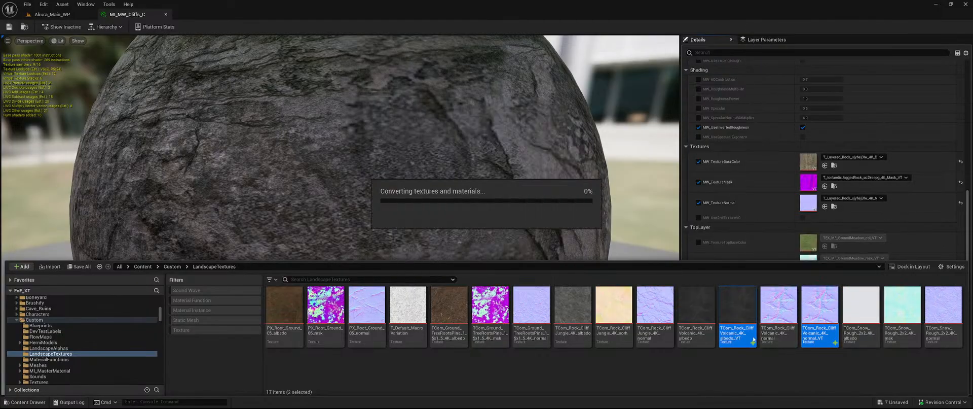
left_click(882, 401)
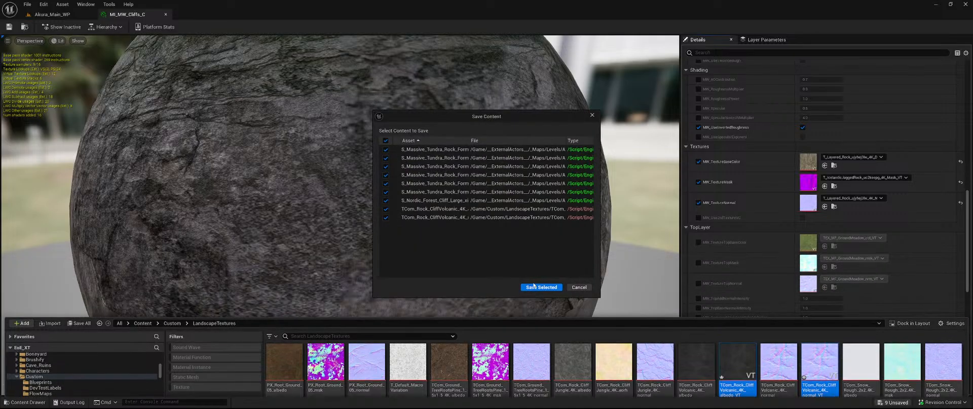
left_click(540, 287)
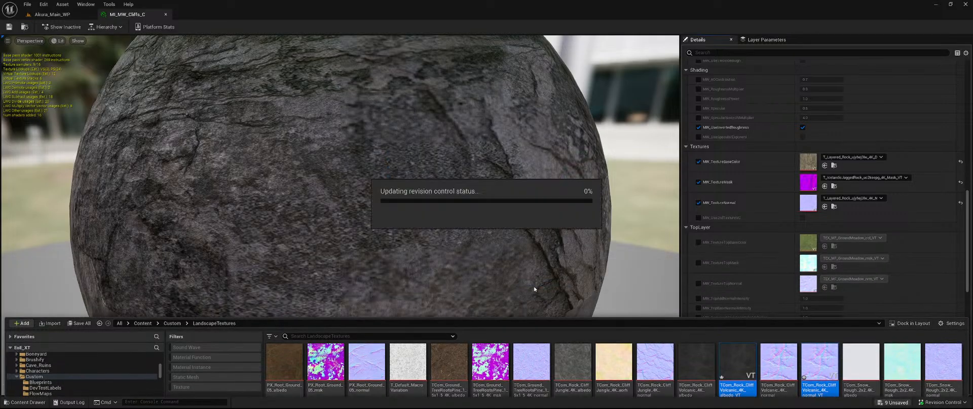
Assign the CliffVolcanic albedo_VT and normal_VT textures as base color and normal in MI_MW_Cliffs_C, and save the instance
key("ctrl+space")
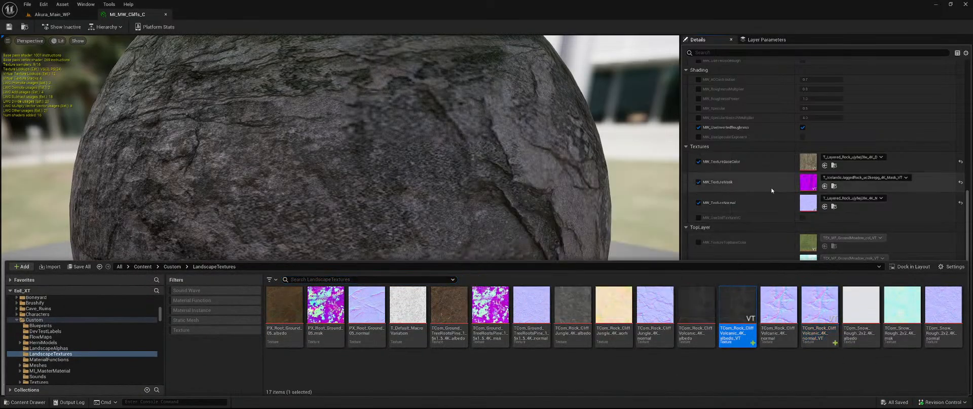
left_click(825, 165)
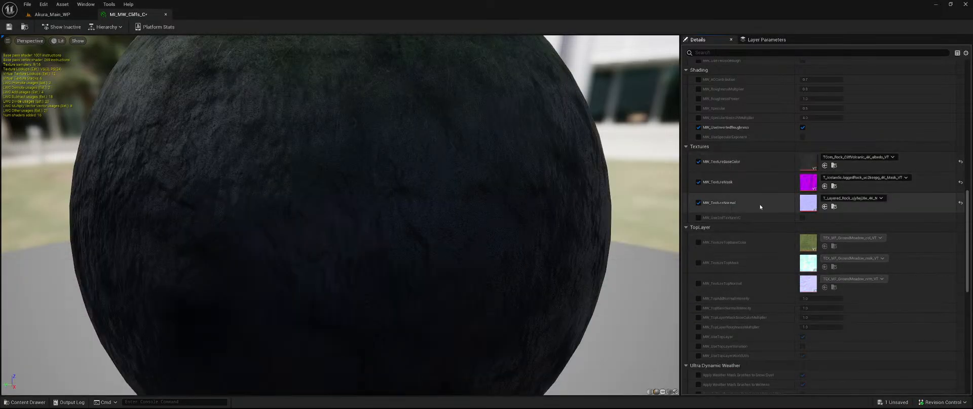
key("ctrl+space")
left_click(820, 307)
left_click(825, 206)
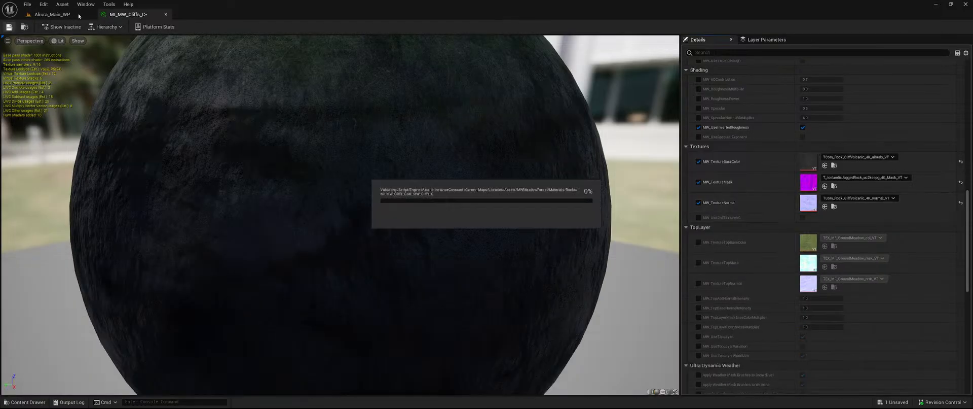
Inspect the retextured tundra rocks along the pond shore in the level, and bring the LandscapeTextures folder back up
left_click(61, 14)
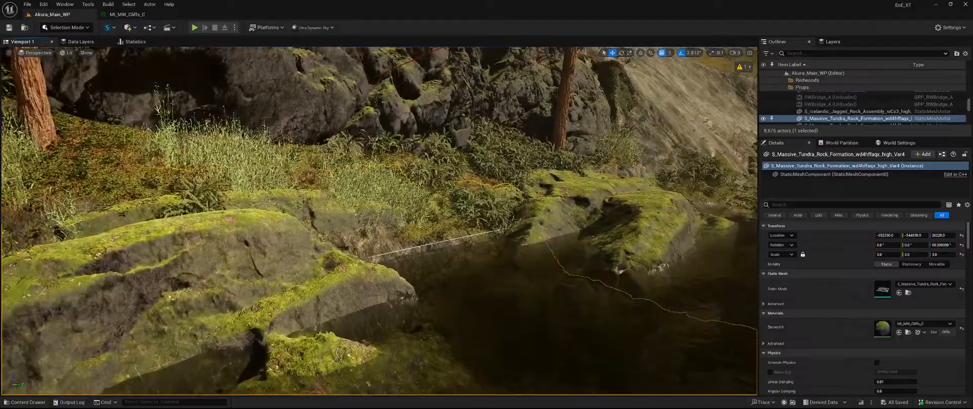
right_click_drag(380, 221, 269, 248)
key("s")
key("w")
key("s")
key("ctrl+space")
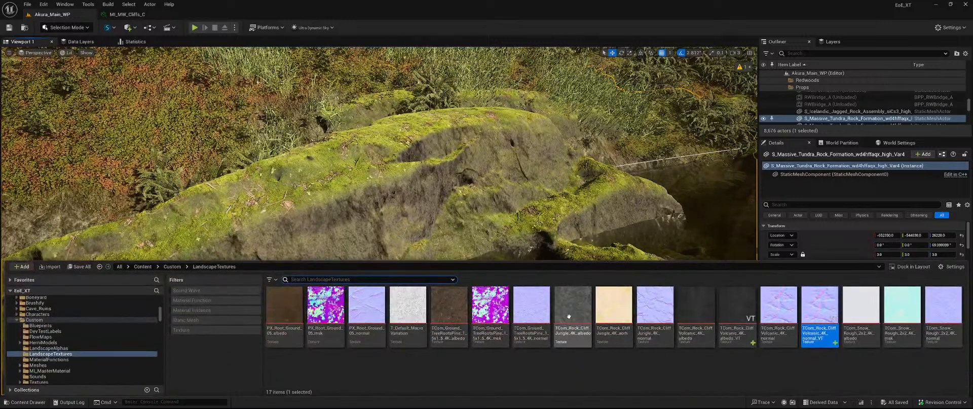
Assign TCom_Rock_CaveWall_A_2_5x2_5_4K_albedo from the Custom/Textures/Rock folder as the base color texture in MI_MW_Cliffs_C
left_click(172, 266)
double_click(704, 305)
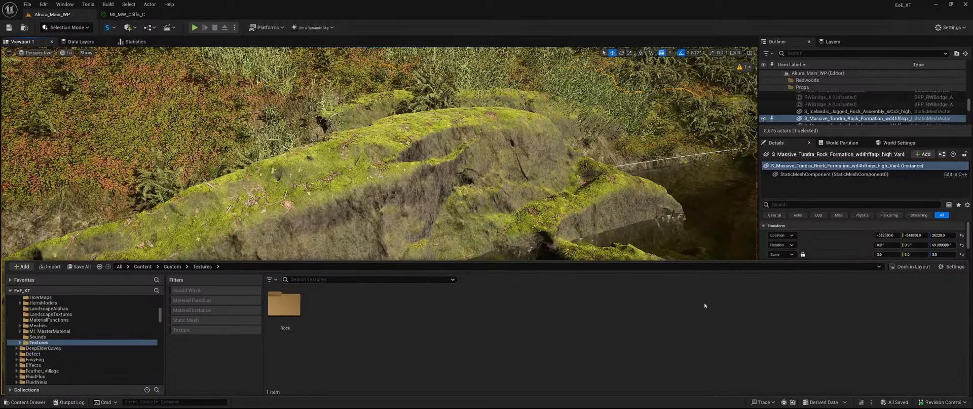
double_click(275, 299)
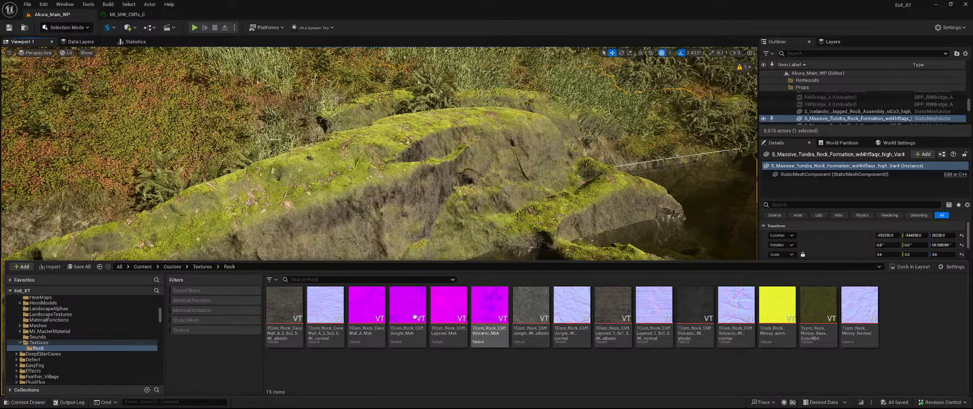
left_click(274, 311)
left_click(129, 14)
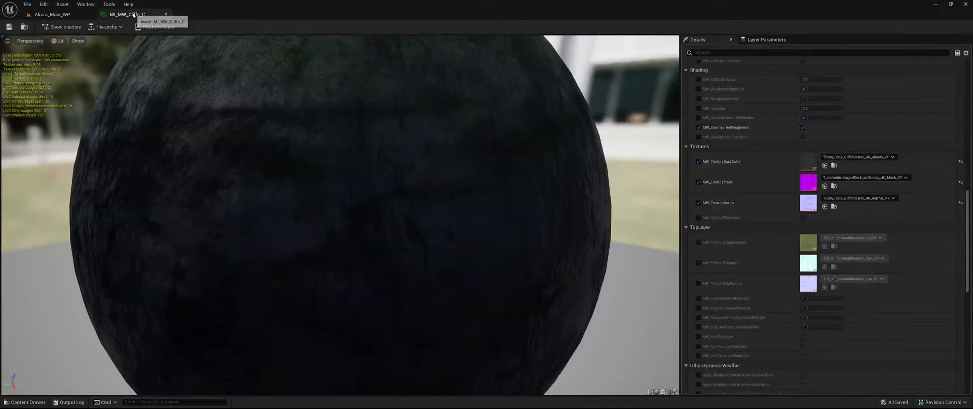
left_click(825, 165)
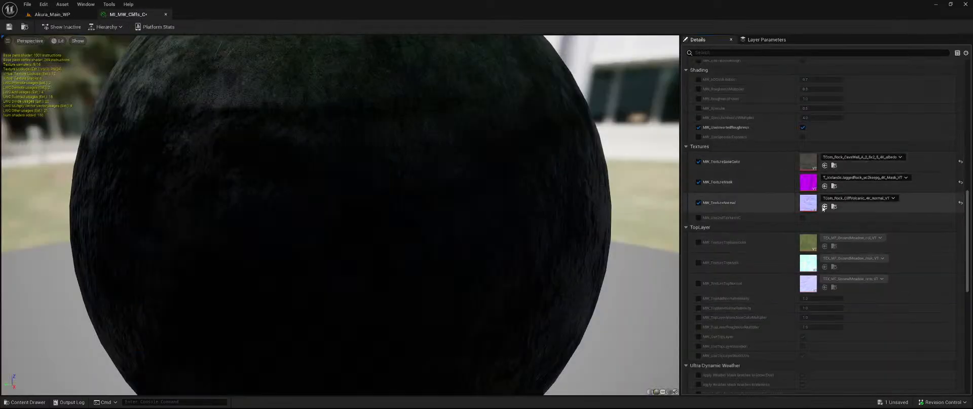
Assign the matching CaveWall_A normal and mask textures in MI_MW_Cliffs_C, and save the instance
key("ctrl+space")
left_click(318, 315)
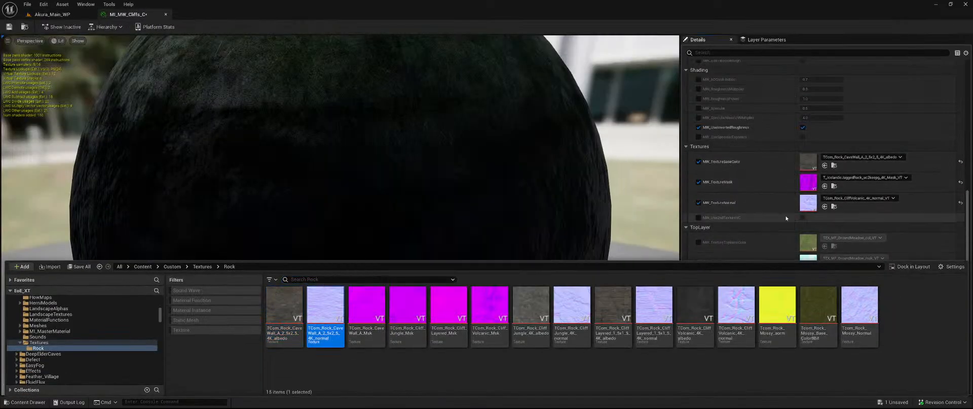
left_click(825, 206)
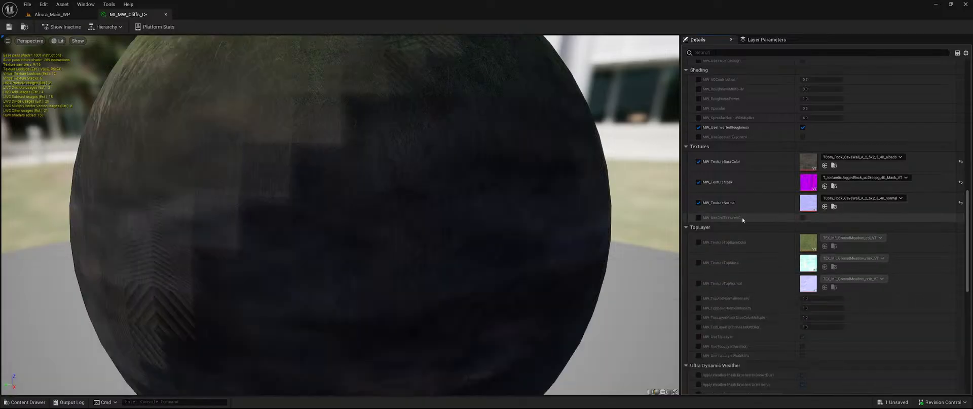
key("ctrl+space")
left_click(366, 307)
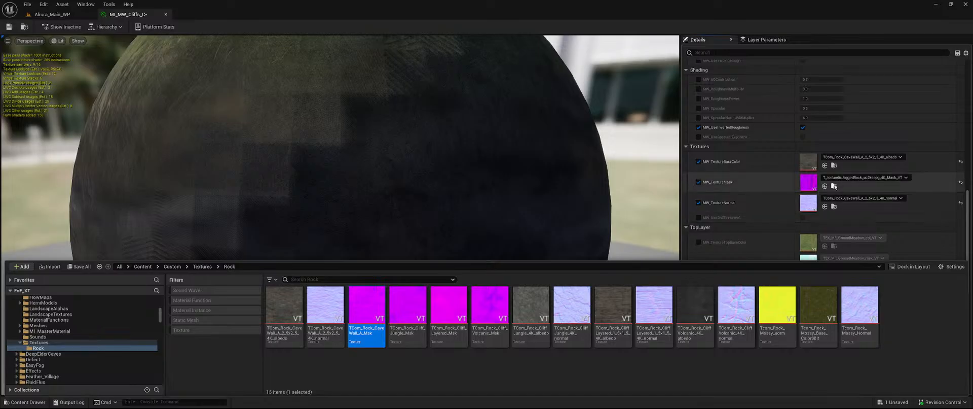
left_click(824, 186)
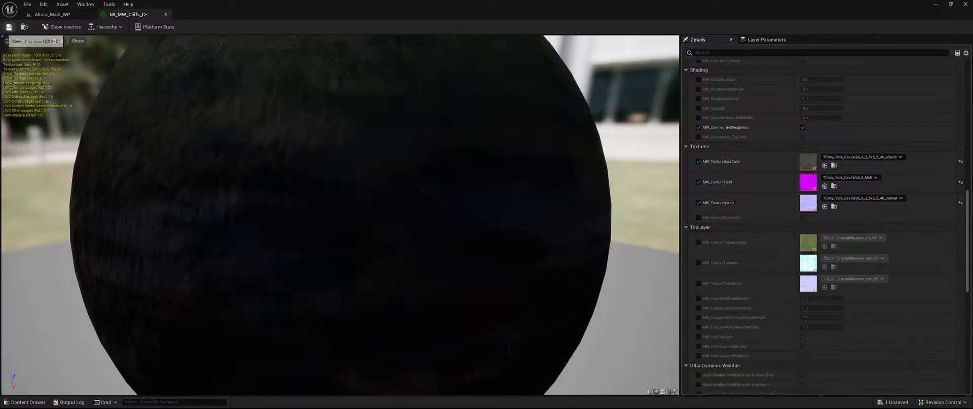
Check the shore rocks in the level, then override MI_MW_Cliffs_C's top layer mask base color multiplier with 0.5 and save
left_click(52, 15)
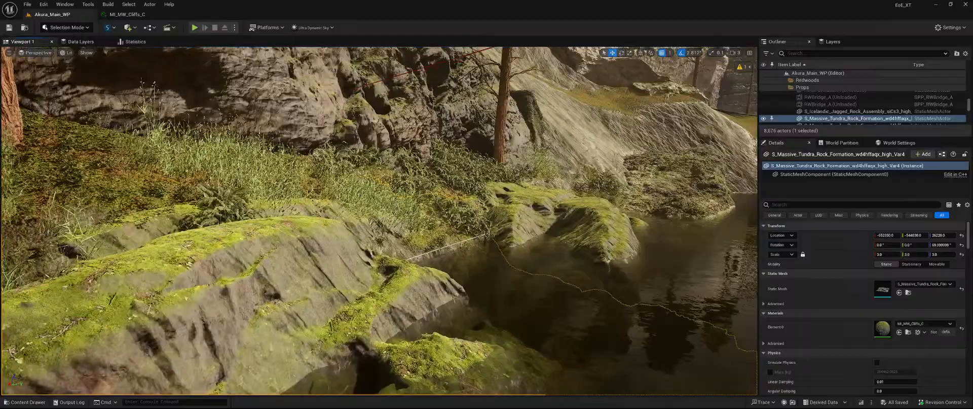
right_click_drag(380, 221, 312, 231)
right_click_drag(522, 238, 513, 239)
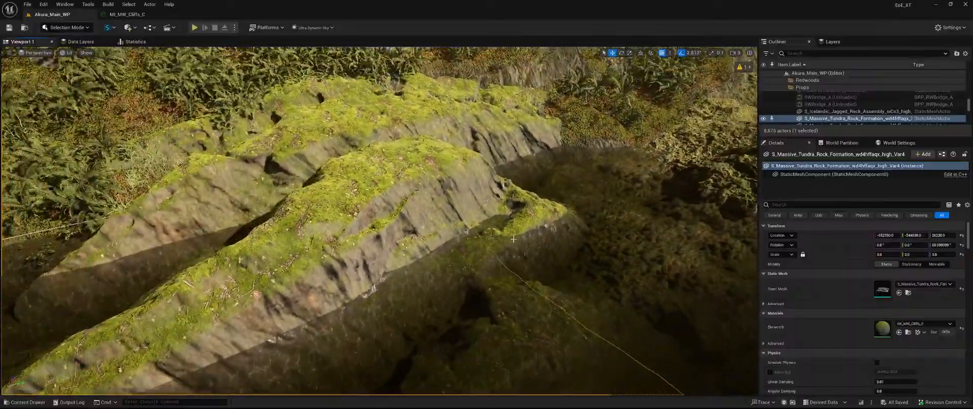
left_click(159, 15)
scroll(776, 274, "up", 3)
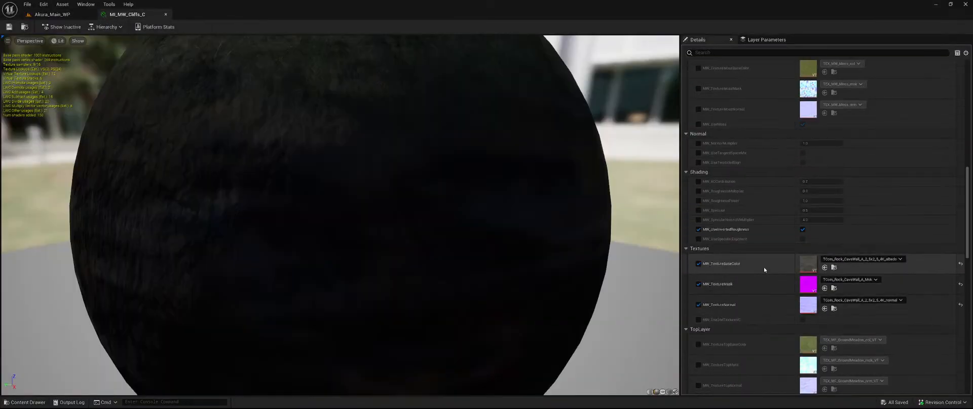
scroll(764, 267, "down", 5)
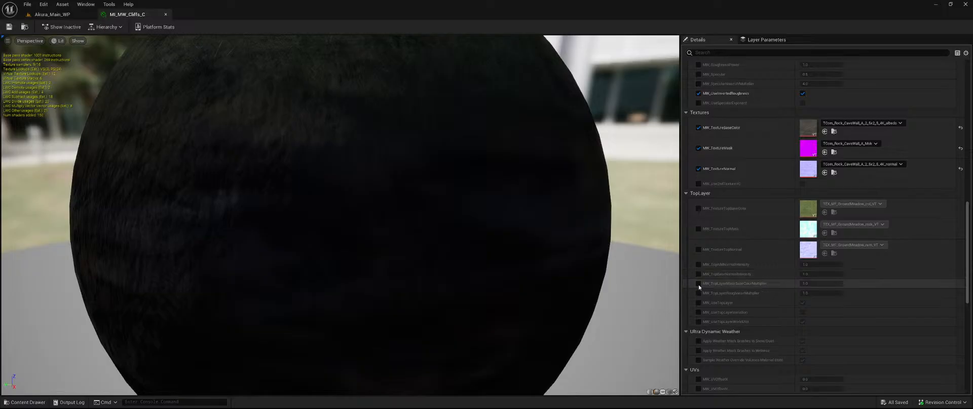
left_click(699, 283)
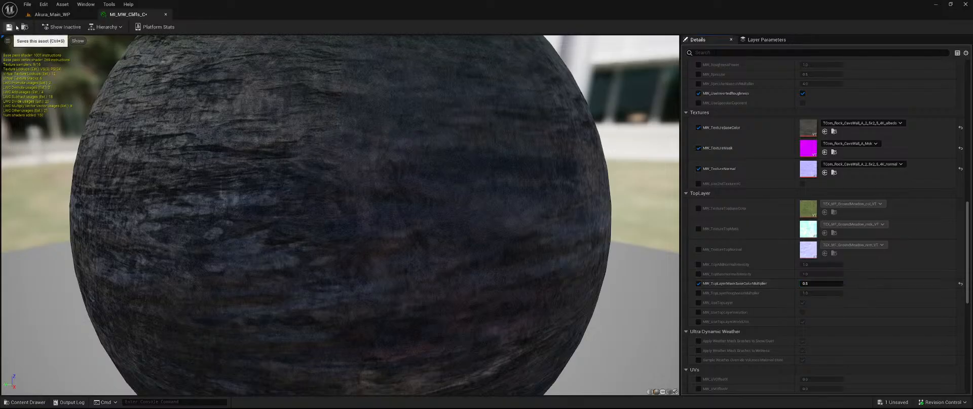
Check the moss on the rocks up close, and set the top layer mask base color multiplier to 0.1 in MI_MW_Cliffs_C
left_click(51, 15)
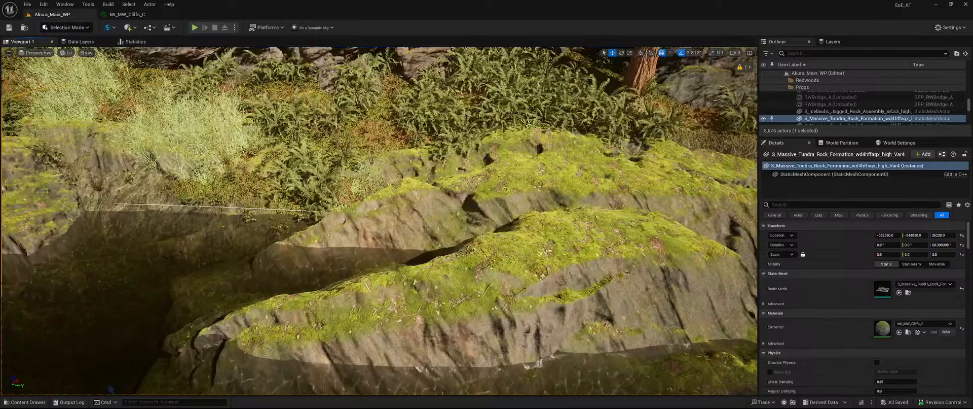
mouse_move(172, 73)
right_mouse_down()
mouse_move(121, 73)
mouse_move(203, 76)
mouse_move(172, 72)
right_mouse_up()
key("w")
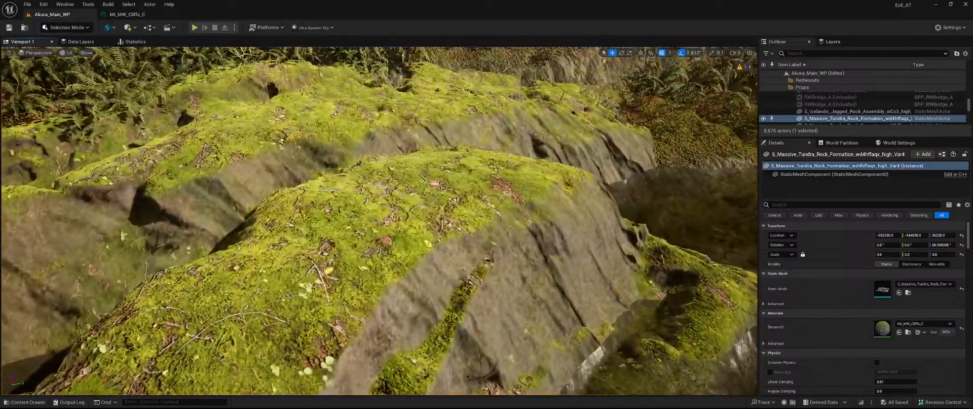
left_click(128, 15)
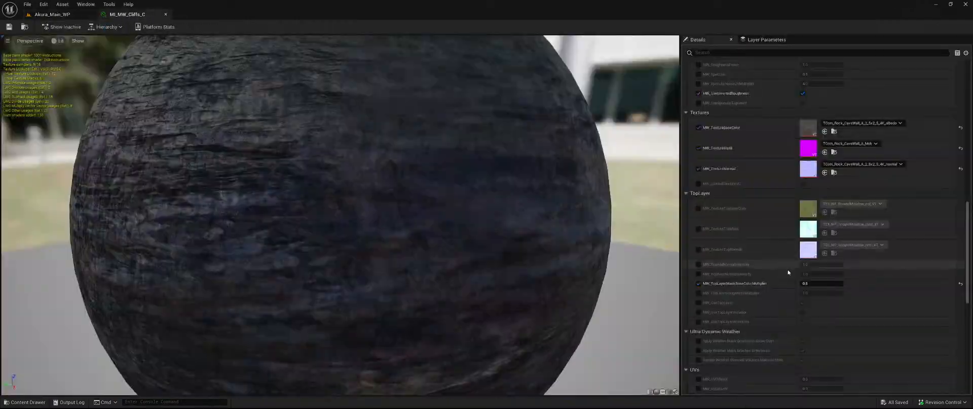
Examine the moss coverage and rock color of the tundra formations around the pond in the level
left_click(51, 15)
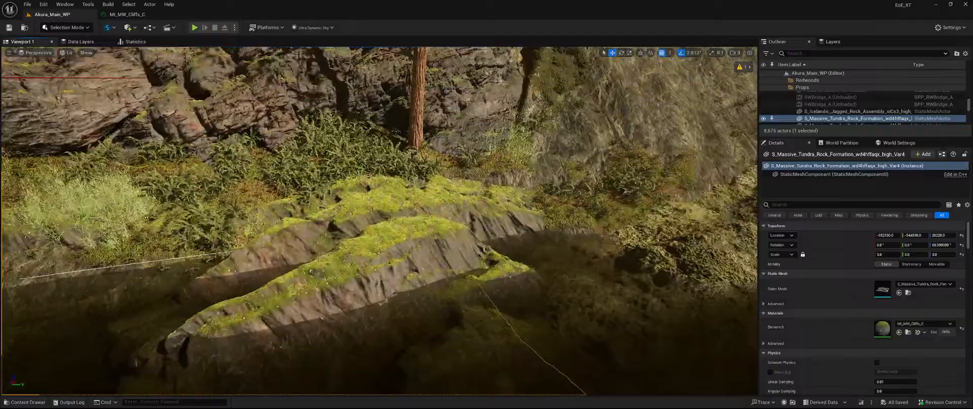
key("s")
right_click_drag(380, 221, 421, 228)
key("w")
key("a")
key("d")
right_click_drag(547, 164, 490, 158)
key("w")
Enable the use of top layer variation in MI_MW_Cliffs_C and save the instance
left_click(127, 14)
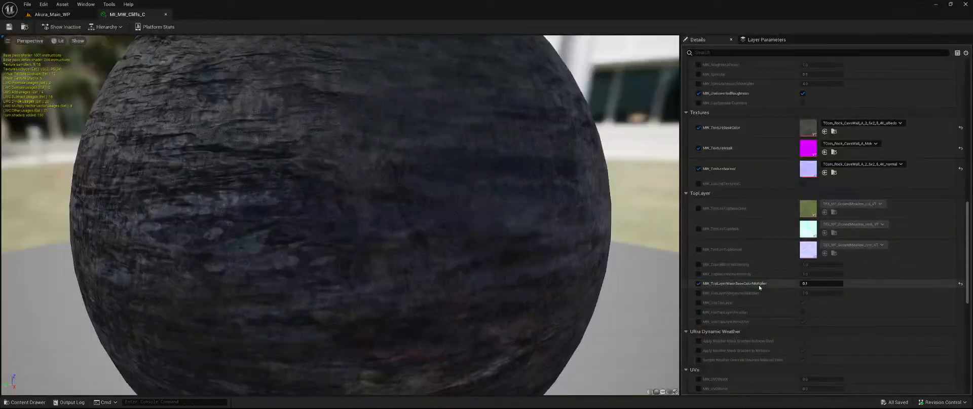
left_click(699, 312)
left_click(803, 312)
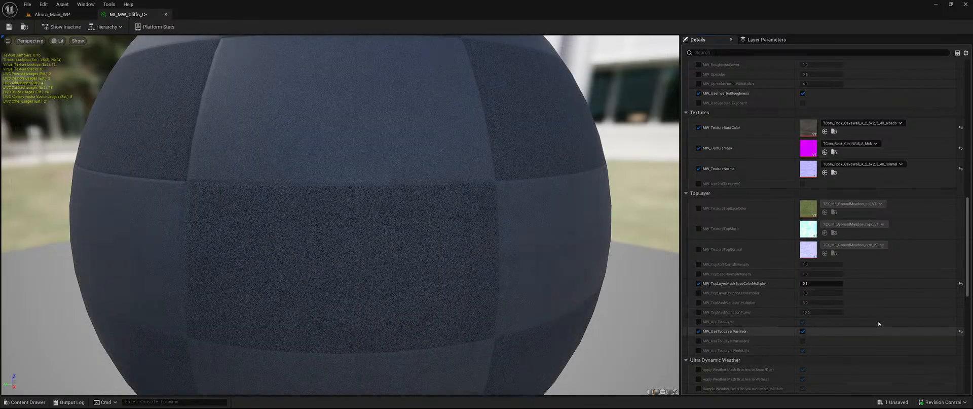
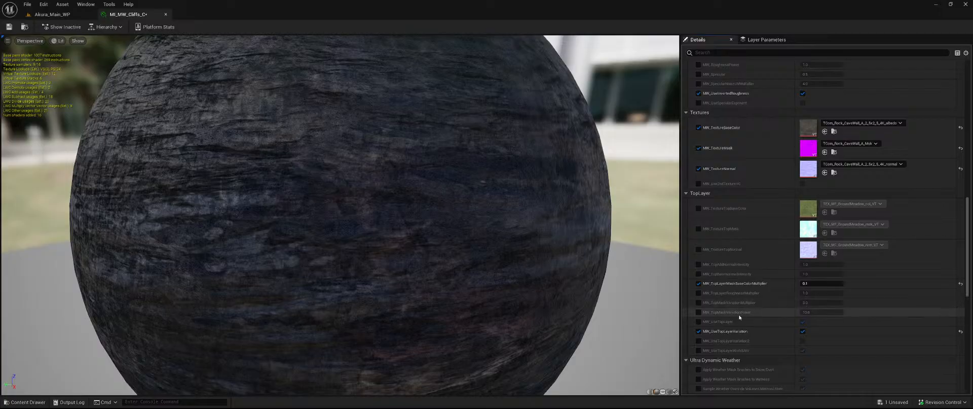
left_click(14, 28)
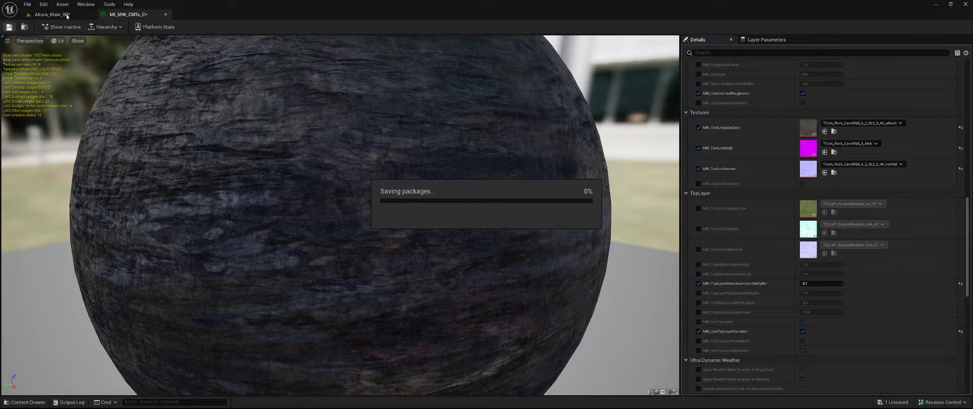
Return to the level and apply the MI_MW_Cliffs_C material to the large Nordic forest cliff at the water's edge
left_click(52, 15)
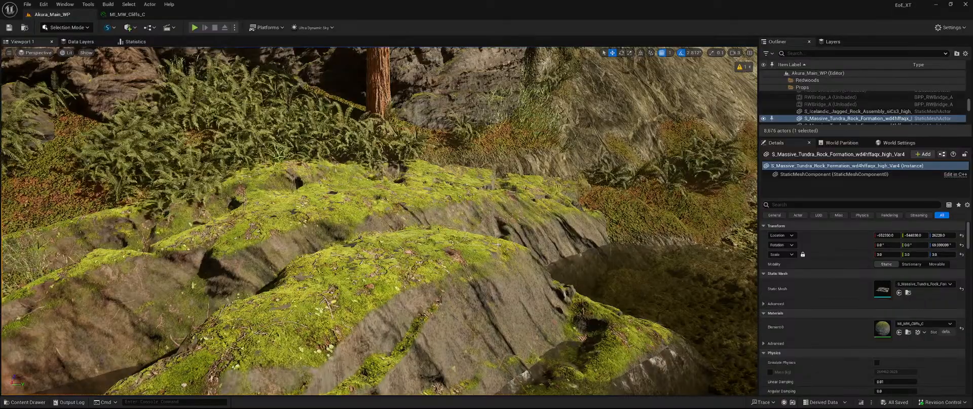
right_click_drag(498, 245, 421, 289)
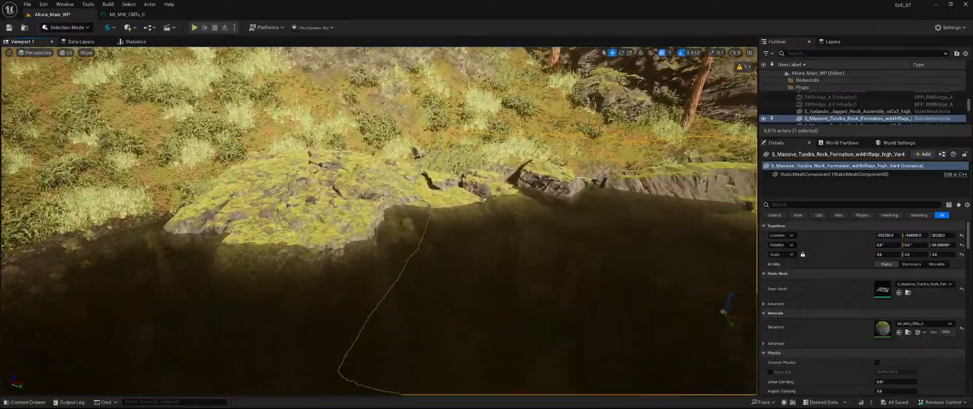
left_click(337, 208, "ctrl")
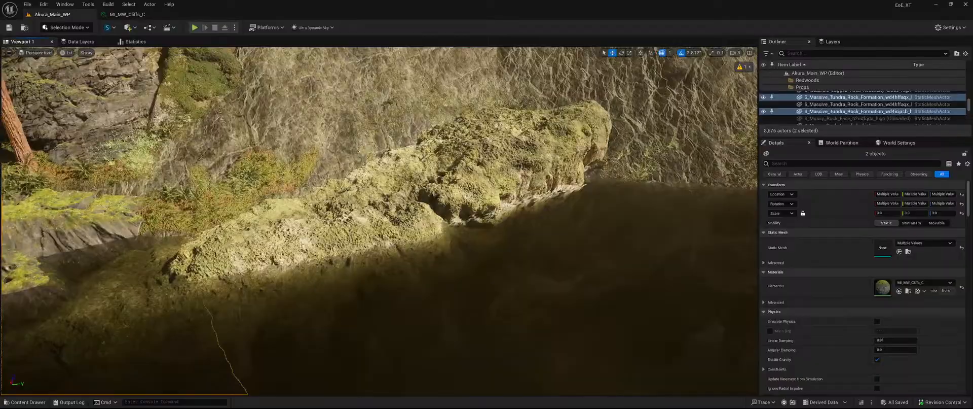
right_click_drag(337, 208, 324, 223)
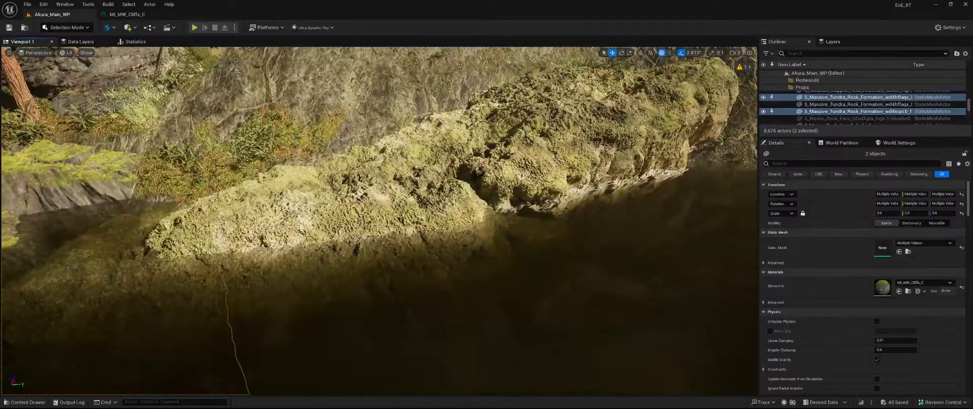
left_click(911, 292)
left_click(654, 152)
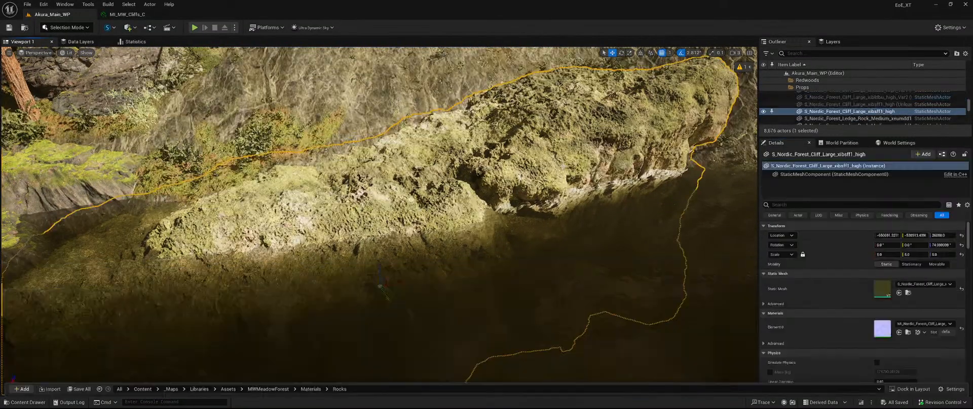
left_click(900, 333)
right_click_drag(628, 228, 631, 190)
Duplicate the cliff beside the redwood along the slope behind the mossy shore rock and rotate the copy to follow the bank
key("ctrl+space")
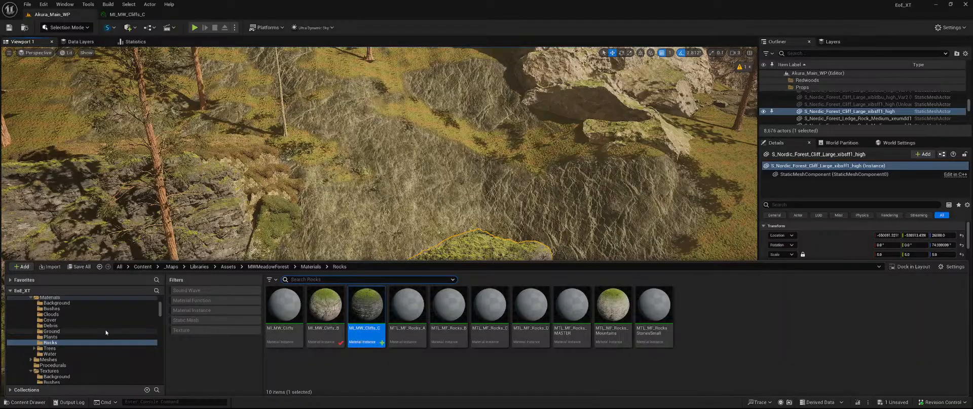
scroll(106, 332, "down", 10)
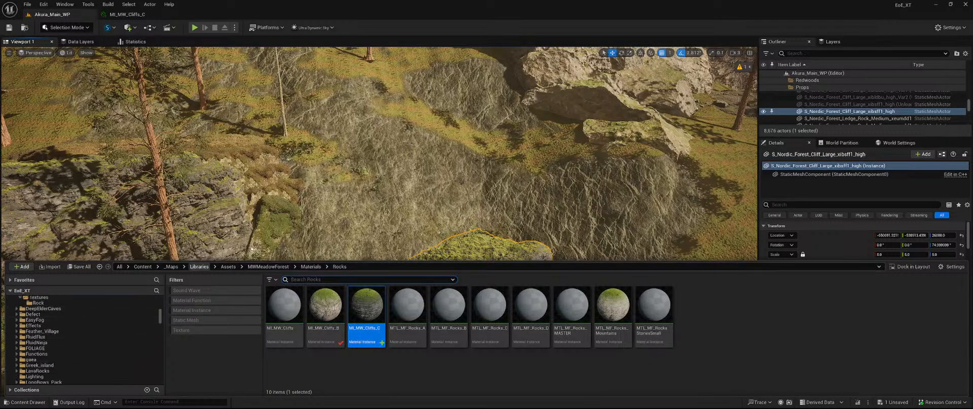
left_click(225, 221)
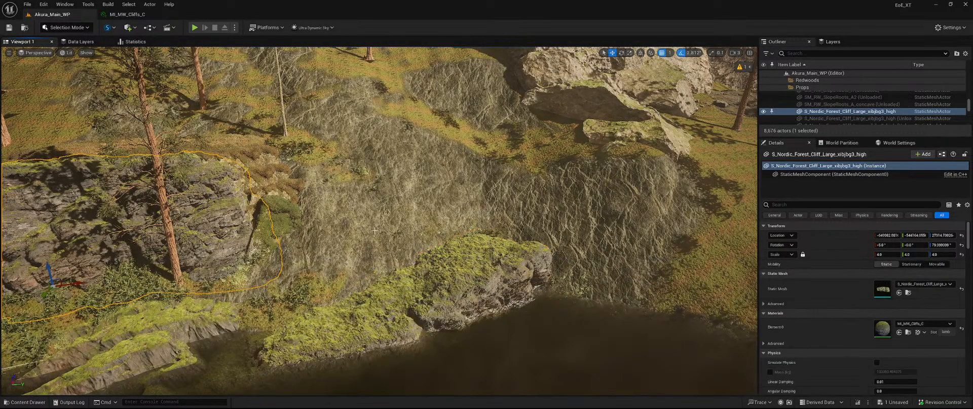
mouse_move(374, 230)
right_mouse_down()
mouse_move(325, 234)
mouse_move(371, 232)
right_mouse_up()
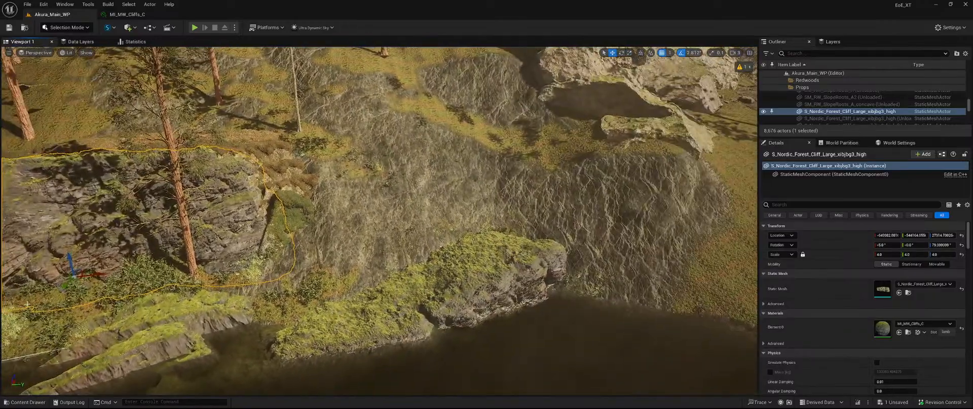
left_click_drag(87, 276, 391, 271, "alt")
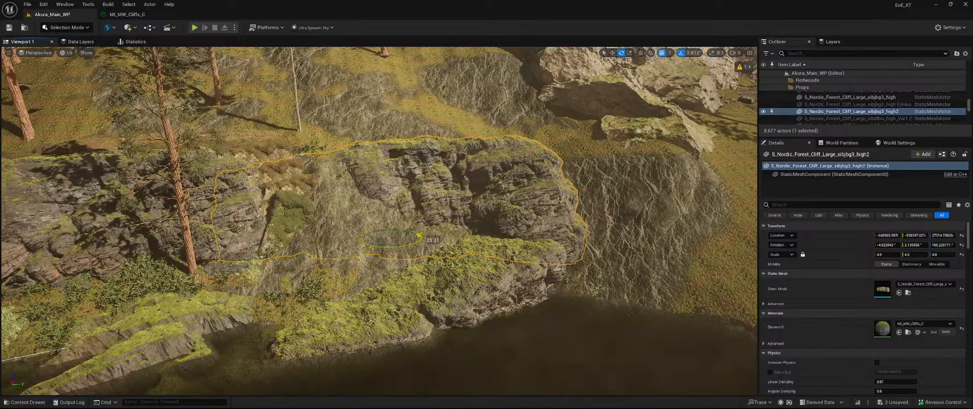
left_click_drag(403, 239, 478, 241)
Move the duplicated cliff down against the shore behind the mossy rock and inspect its fit
left_click_drag(469, 271, 467, 273)
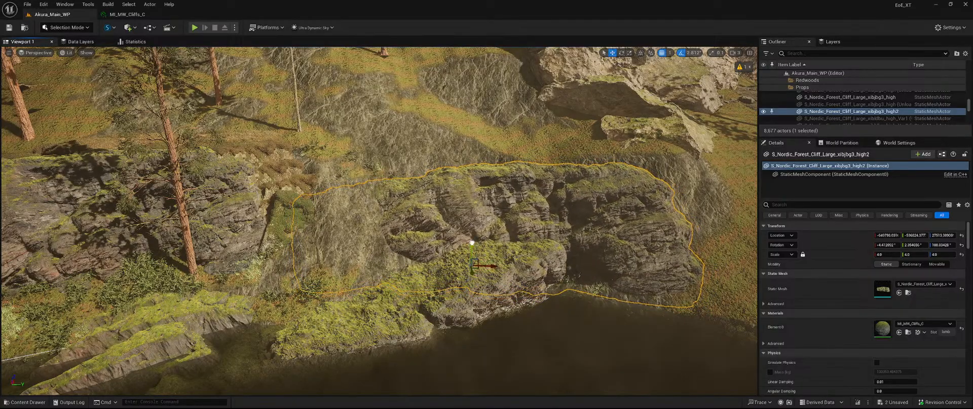
left_click_drag(471, 280, 469, 282)
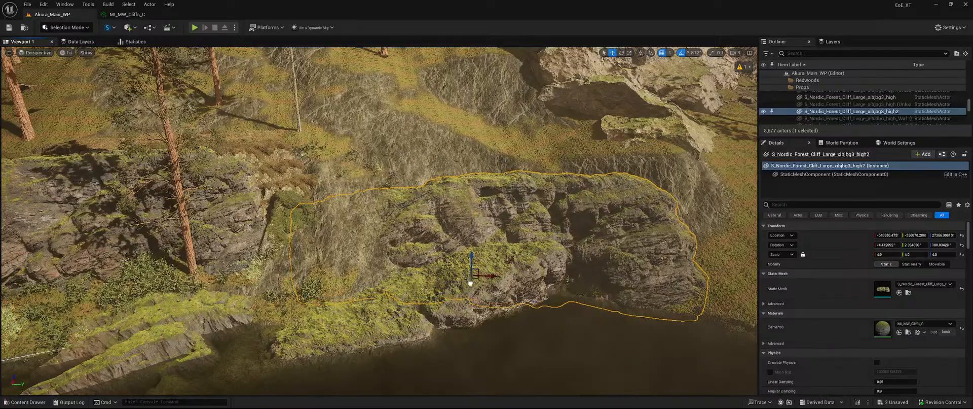
right_click_drag(470, 282, 385, 289)
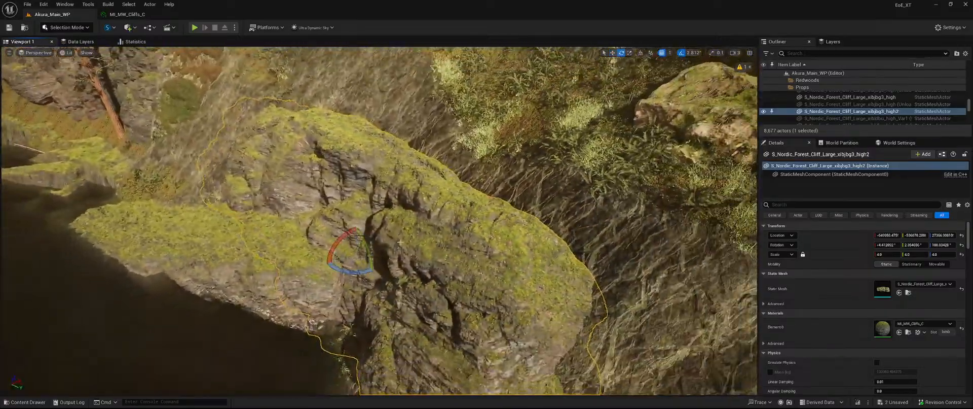
key("e")
mouse_move(377, 261)
right_mouse_down()
mouse_move(370, 244)
mouse_move(365, 253)
mouse_move(385, 268)
mouse_move(391, 262)
mouse_move(376, 256)
mouse_move(335, 258)
mouse_move(360, 262)
right_mouse_up()
Show the Megascans 3D_Assets folder's contents filtered to static meshes
key("ctrl+space")
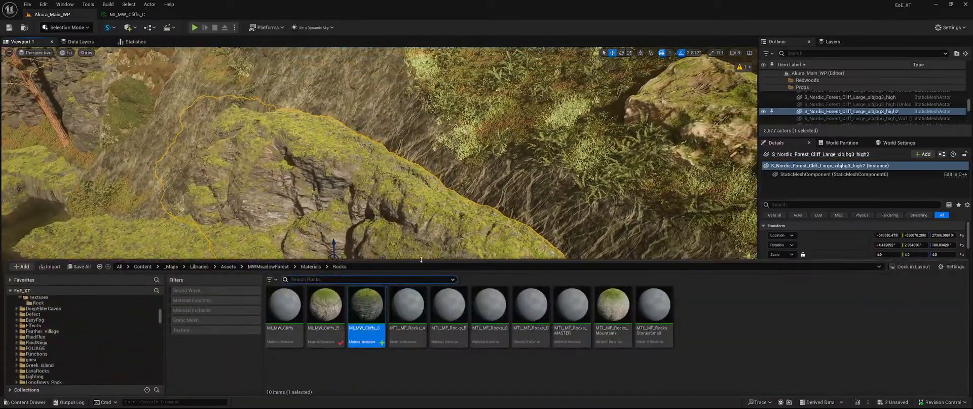
scroll(53, 363, "down", 10)
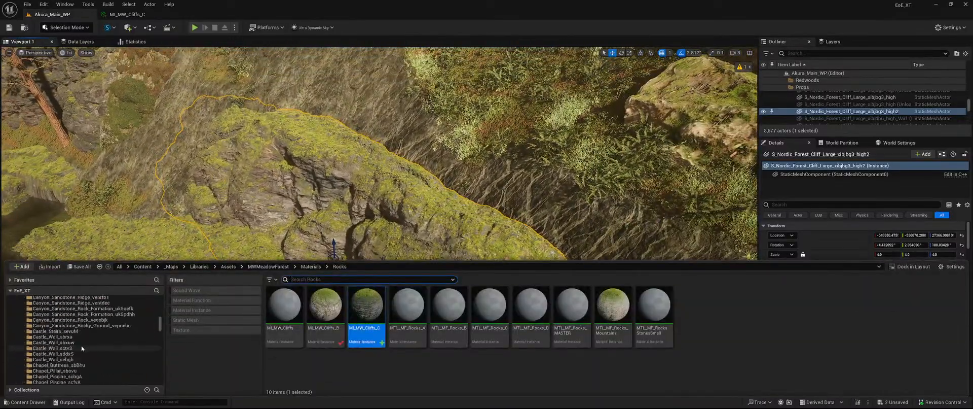
scroll(91, 350, "down", 10)
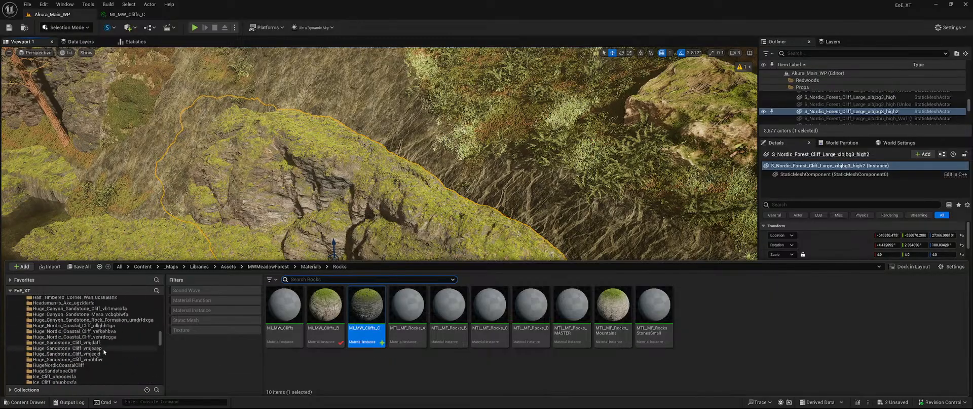
scroll(107, 351, "down", 4)
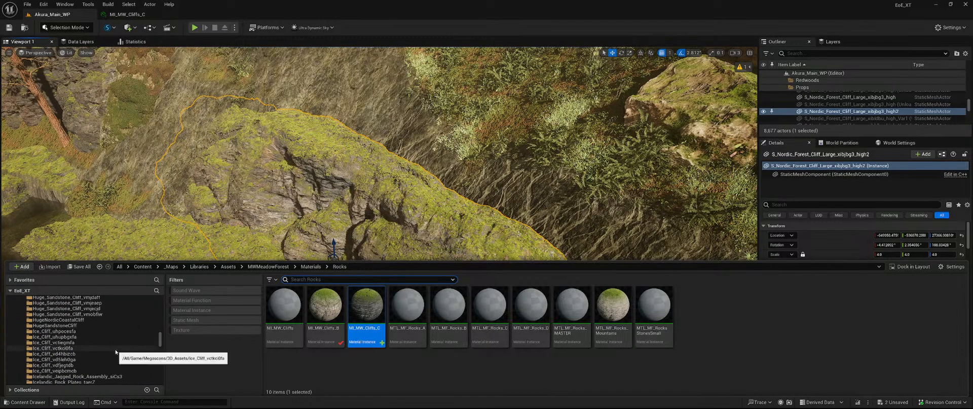
scroll(116, 350, "up", 10)
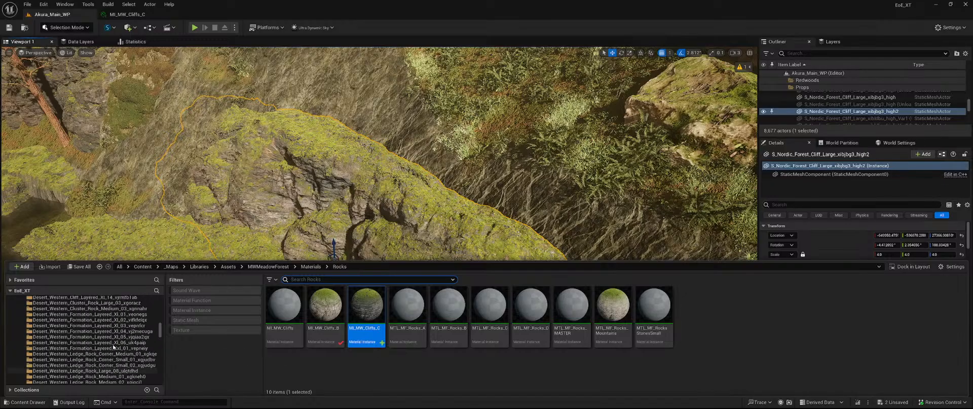
scroll(116, 346, "up", 15)
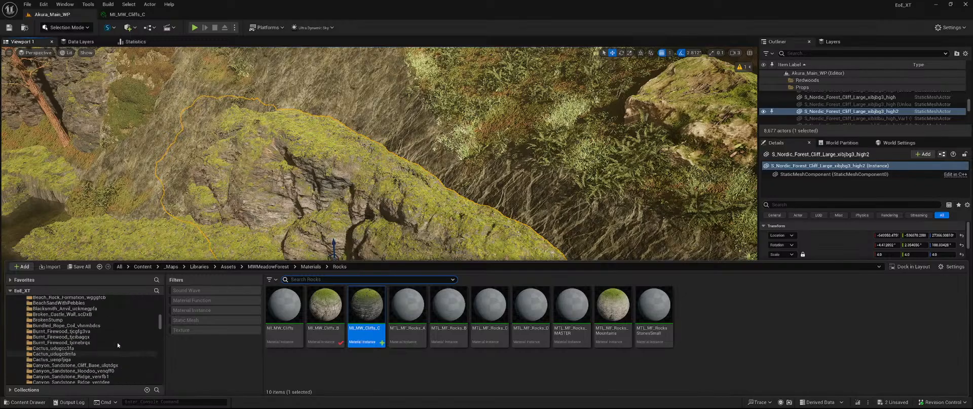
scroll(118, 343, "up", 5)
left_click(87, 326)
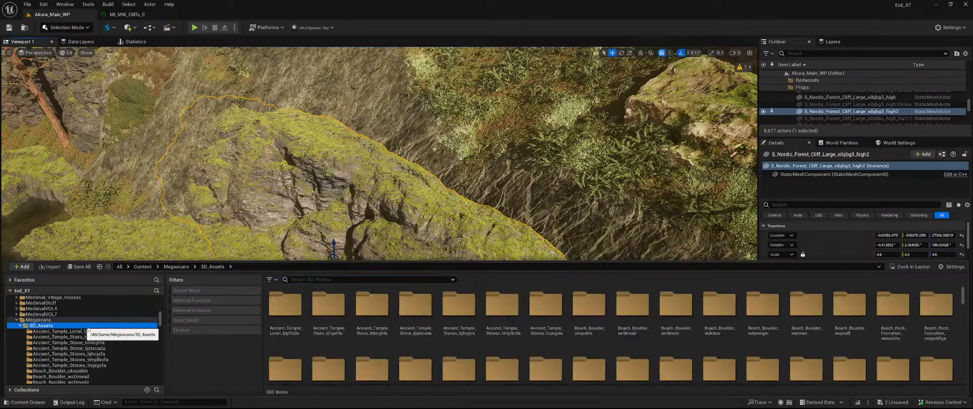
left_click(207, 321)
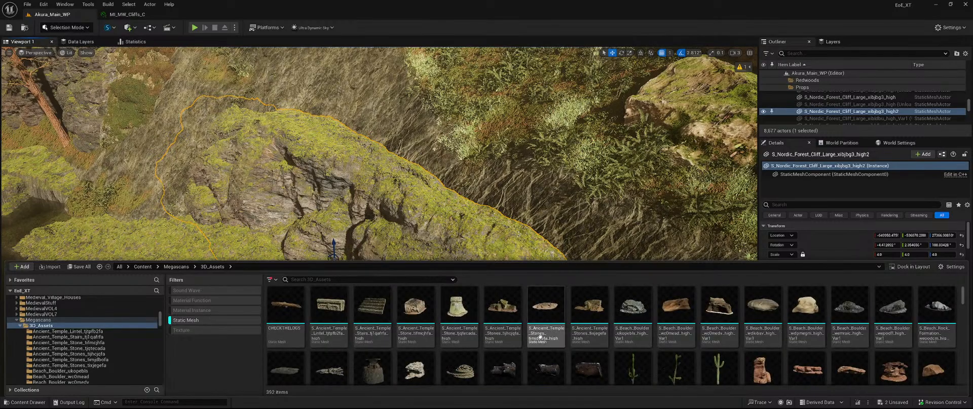
Place the S_Nordic_Beach_Rock_Formation_vd4iecjva_high_Var1 mesh on top of the duplicated cliff and focus on it
scroll(540, 336, "down", 10)
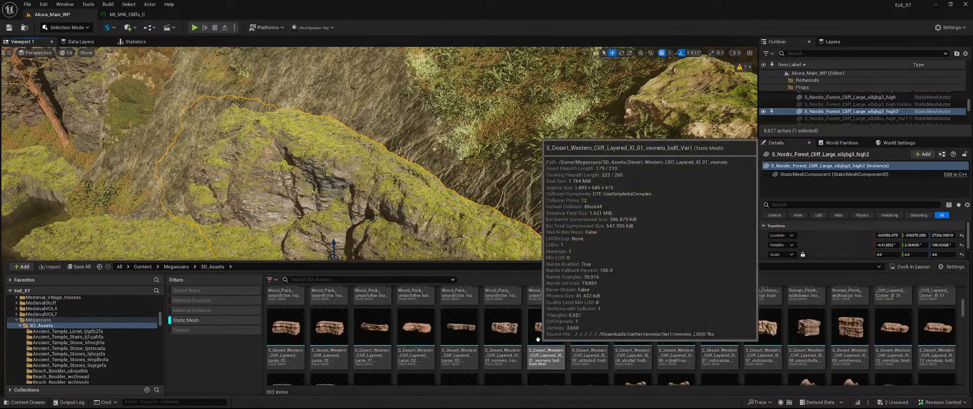
scroll(537, 339, "down", 10)
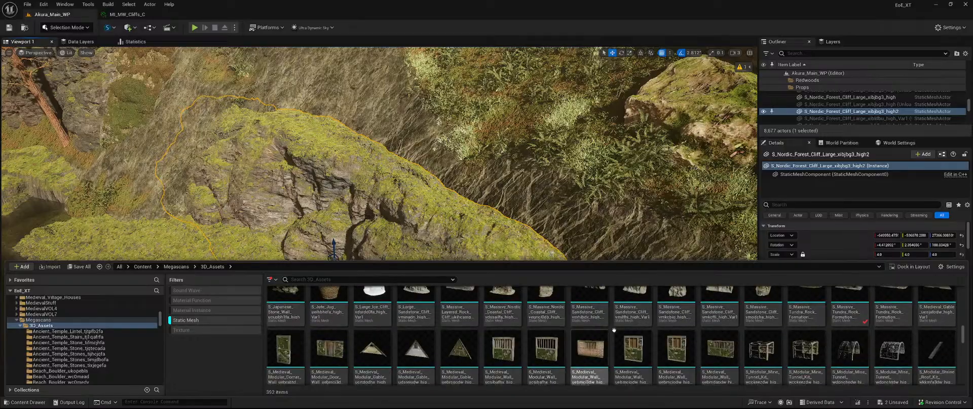
scroll(613, 329, "down", 10)
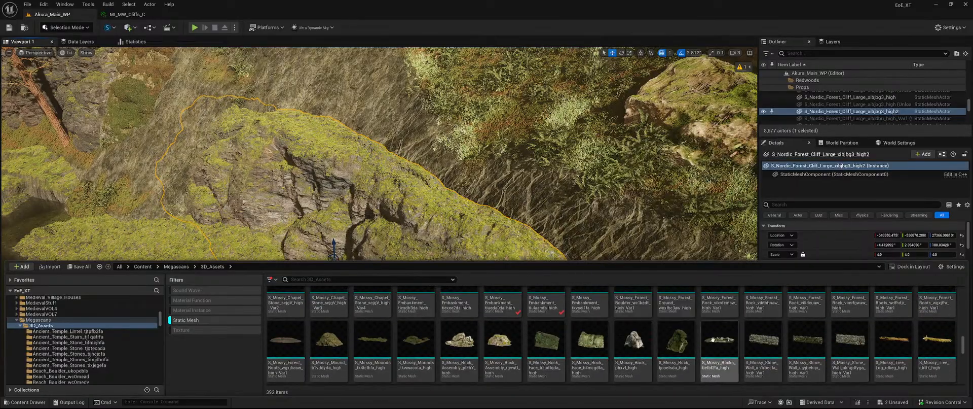
scroll(494, 346, "up", 1)
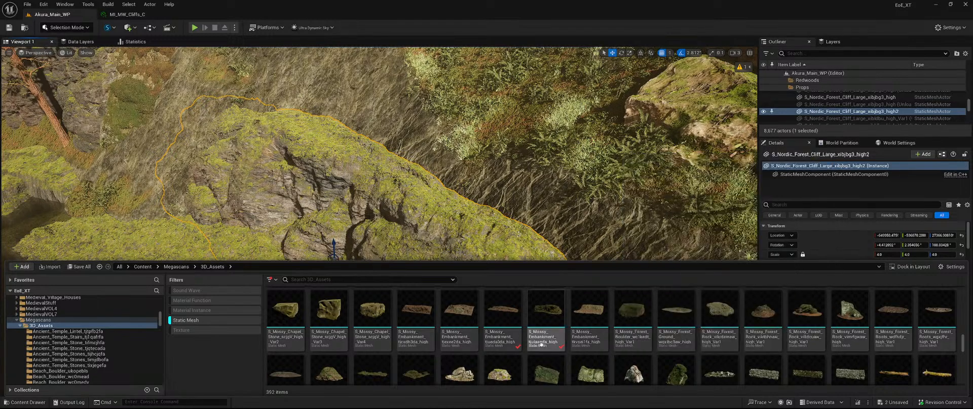
scroll(614, 336, "down", 4)
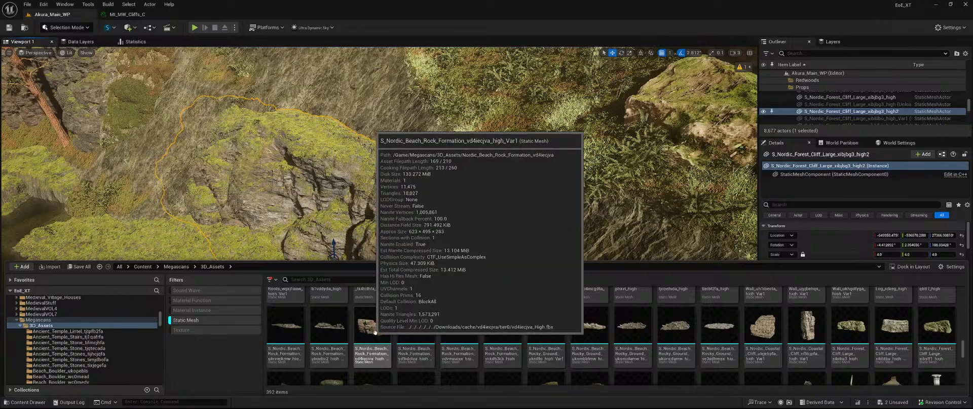
left_click_drag(374, 331, 395, 174)
key("f")
mouse_move(485, 265)
right_mouse_down()
mouse_move(436, 258)
mouse_move(484, 266)
right_mouse_up()
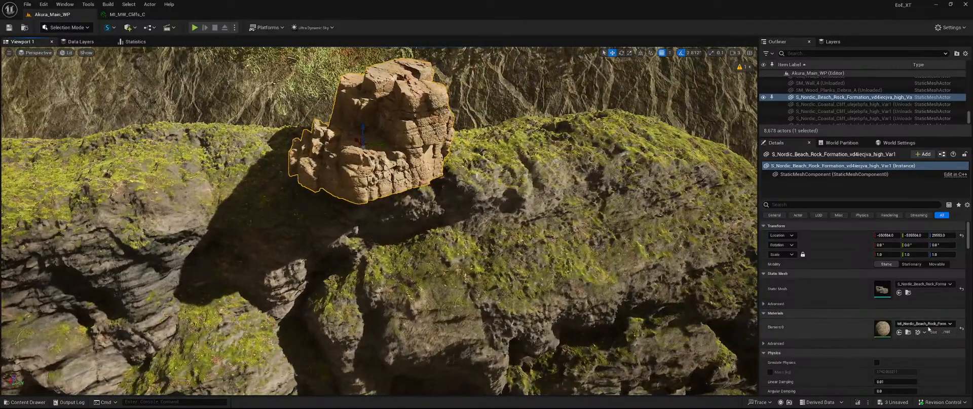
Apply the MI_MW_Cliffs_C material to the placed beach rock formation and check it against the surrounding cliff
left_click(912, 323)
type("cliffs c")
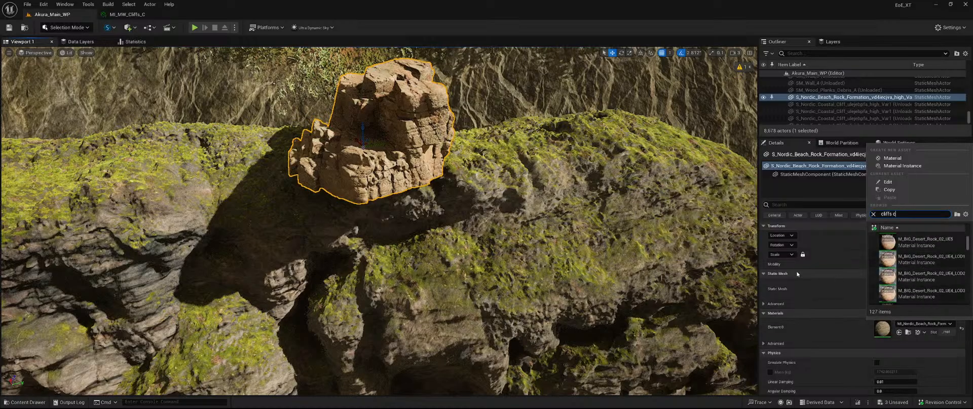
key("BackSpace")
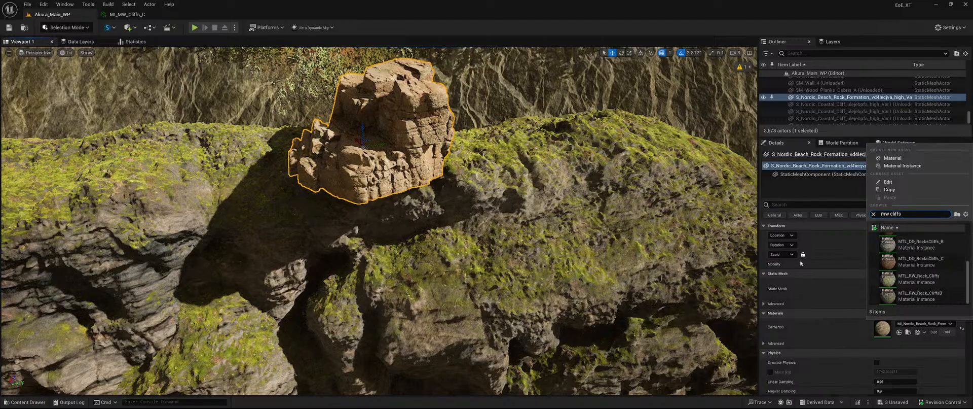
scroll(927, 274, "up", 3)
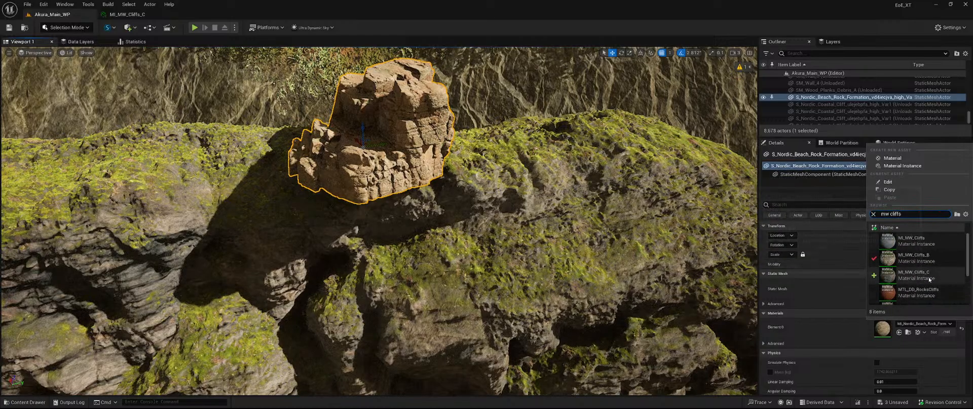
left_click(940, 275)
mouse_move(507, 218)
right_mouse_down()
mouse_move(517, 203)
mouse_move(487, 218)
mouse_move(436, 202)
mouse_move(489, 223)
right_mouse_up()
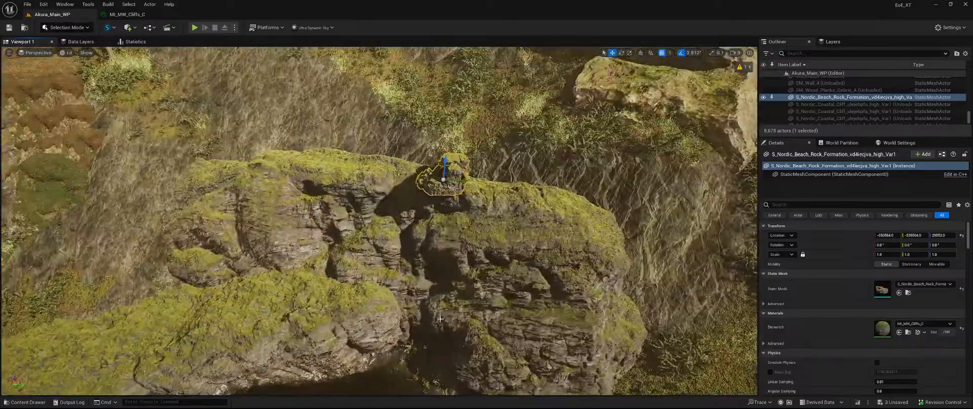
Delete the small beach rock formation and the duplicated Nordic forest cliff below it
key("Delete")
key("ctrl+space")
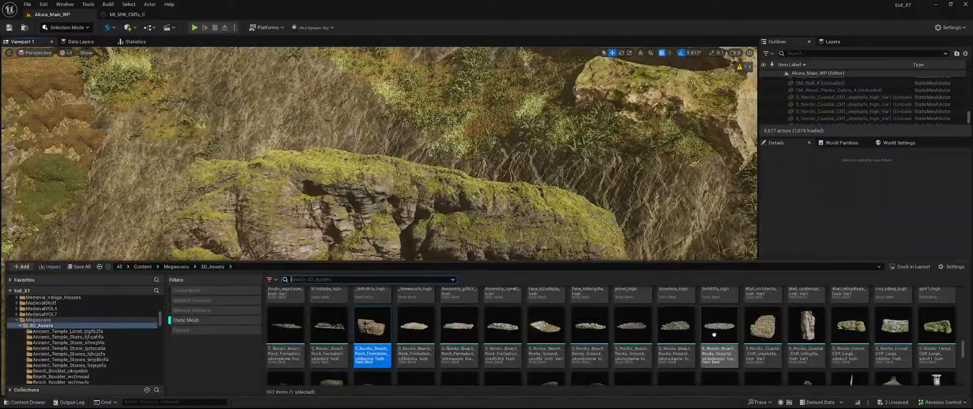
scroll(787, 316, "down", 1)
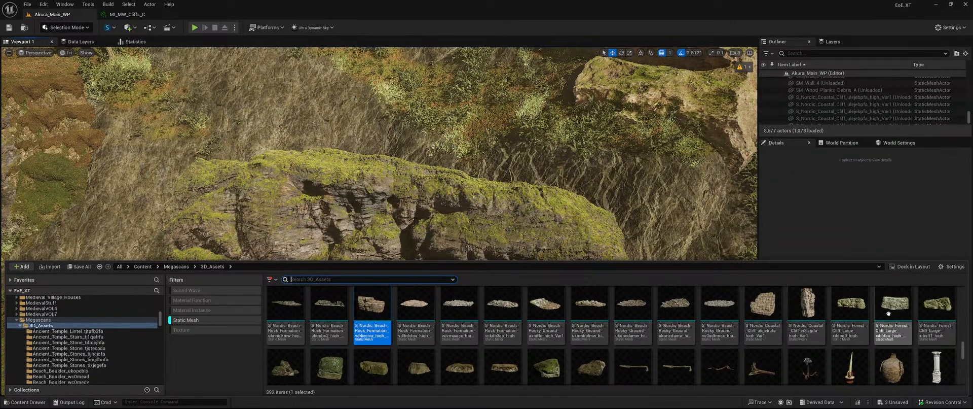
left_click_drag(462, 219, 462, 219)
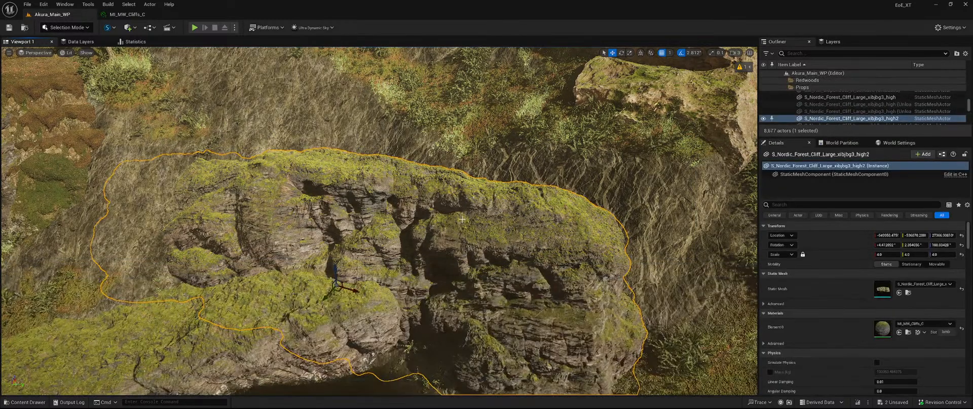
key("Delete")
Place the S_Mossy_Rock_Face_ti2udfqda_high and S_Mossy_Rock_Face_ti4mcgdfa_high meshes side by side on the mossy cliff ledge by the lake
key("ctrl+space")
scroll(805, 335, "up", 5)
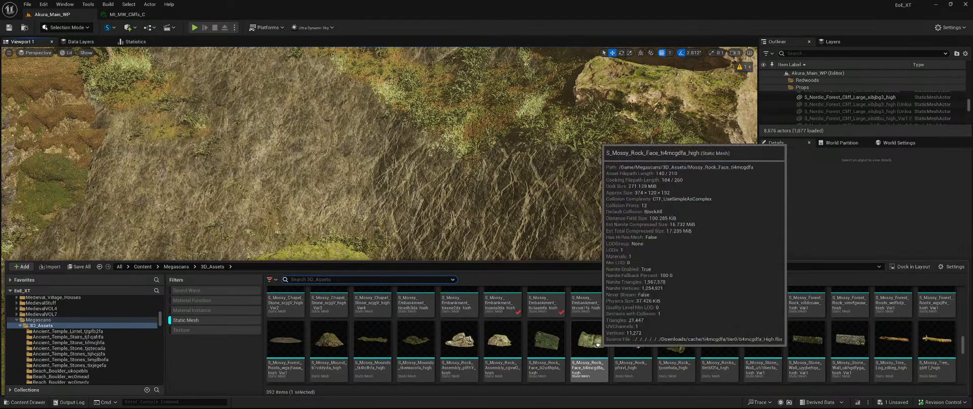
left_click_drag(550, 340, 304, 254)
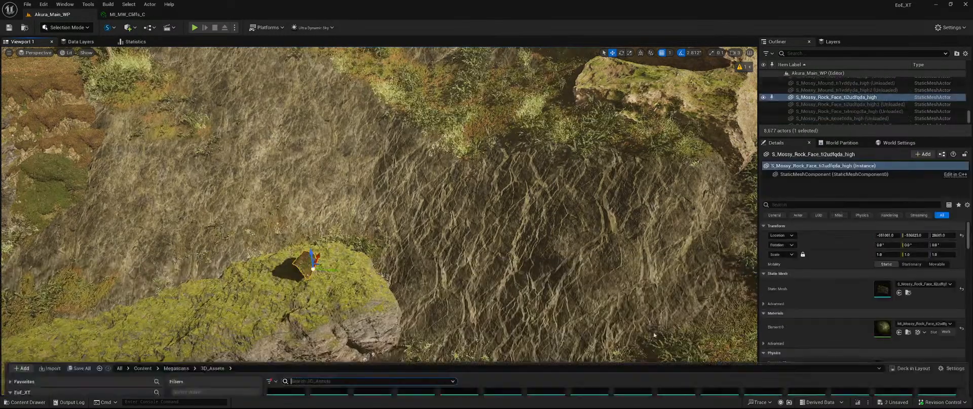
key("ctrl+space")
left_click_drag(594, 349, 292, 272)
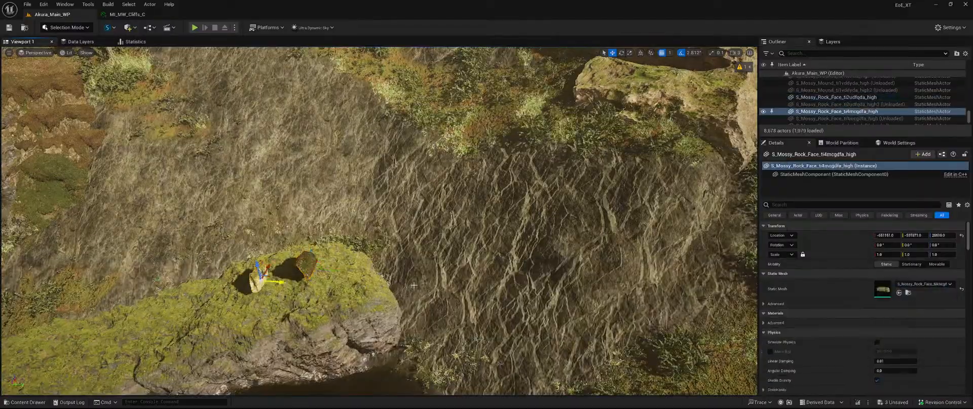
Turn the S_Mossy_Rock_Face_ti4mcgdfa_high mesh about its vertical axis and scale it uniformly to 10
key("f")
right_click_drag(380, 228, 358, 261)
key("e")
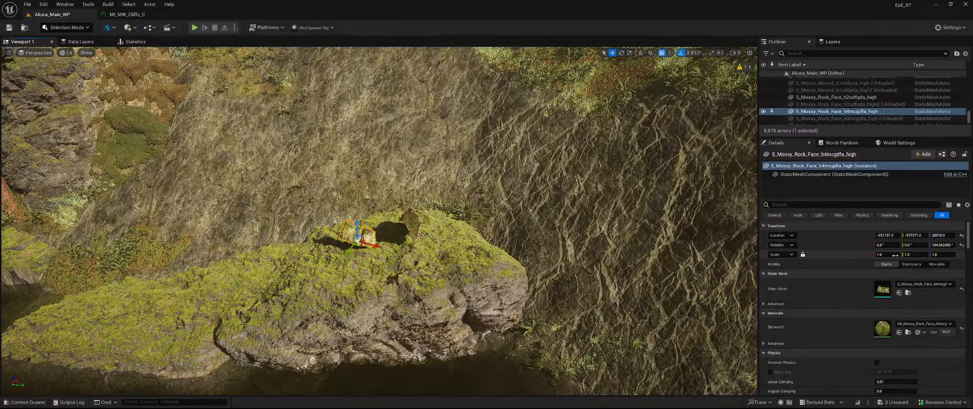
type("10")
key("Return")
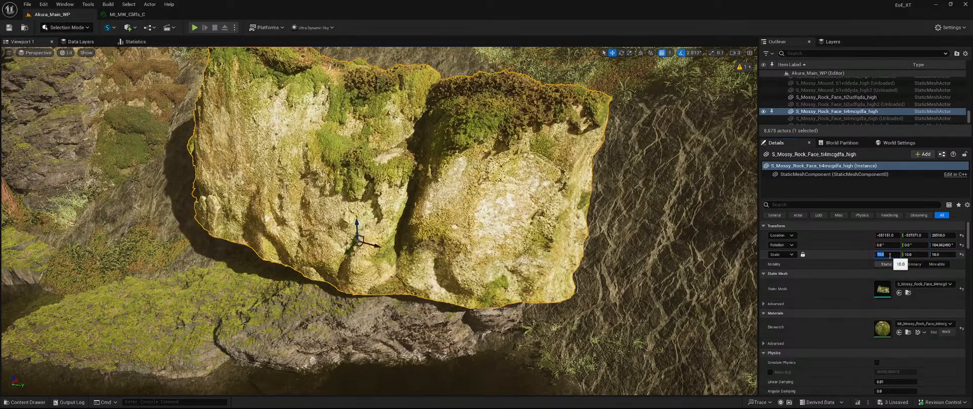
Tilt the enlarged pale rock face to -22.5° and embed it in the slope just above the mossy ledge
right_click_drag(380, 228, 375, 251)
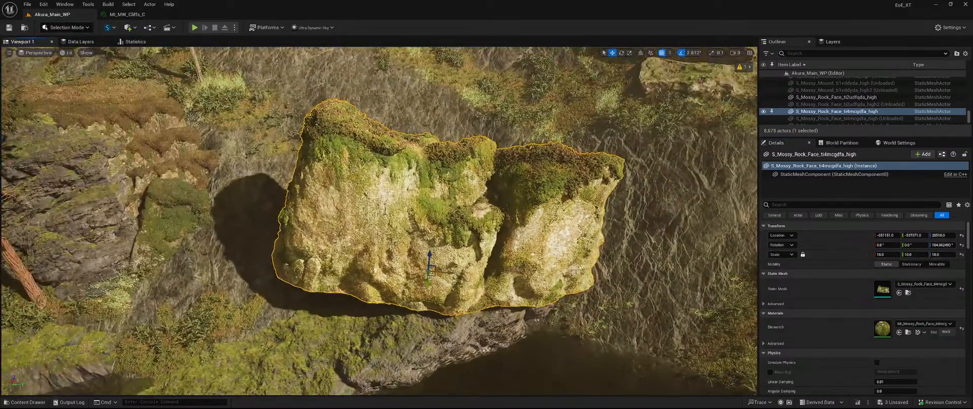
left_click_drag(435, 275, 309, 192)
key("e")
key("w")
left_click_drag(310, 220, 311, 285)
right_click_drag(311, 285, 416, 296)
left_click_drag(421, 241, 425, 245)
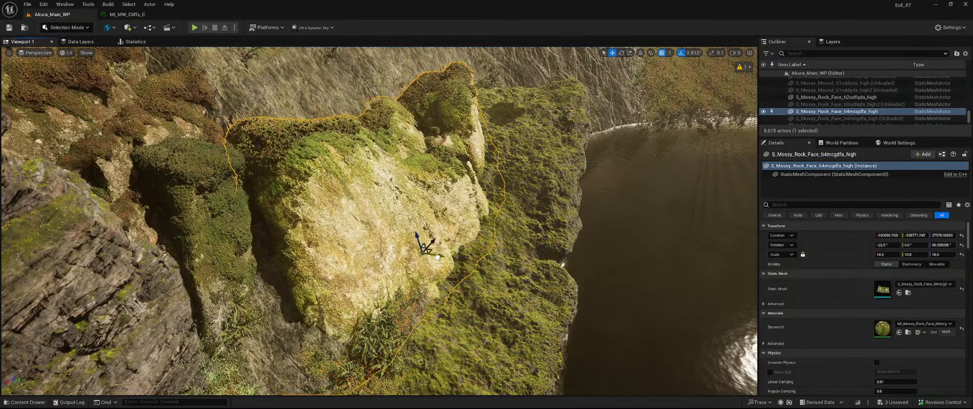
mouse_move(430, 256)
right_mouse_down()
mouse_move(423, 223)
mouse_move(301, 251)
mouse_move(365, 243)
mouse_move(428, 253)
right_mouse_up()
Scale the small S_Mossy_Rock_Face_ti2udfqda_high mesh uniformly to 10 and rotate it about 90° around its vertical axis
left_click(418, 247)
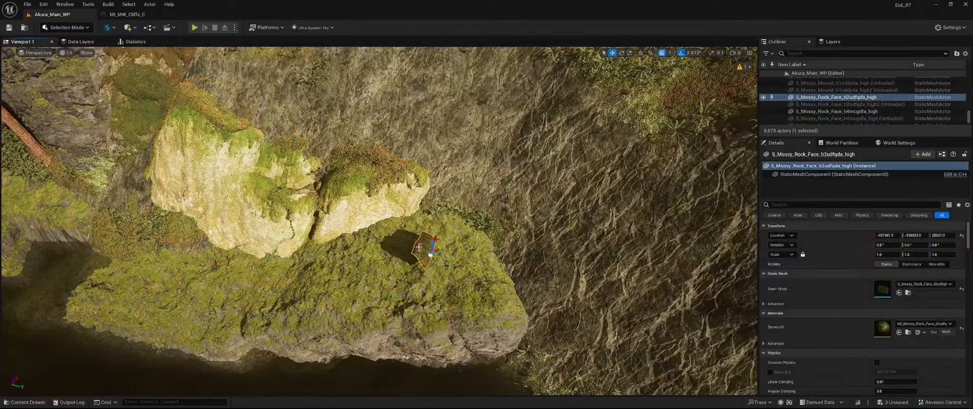
left_click(881, 254)
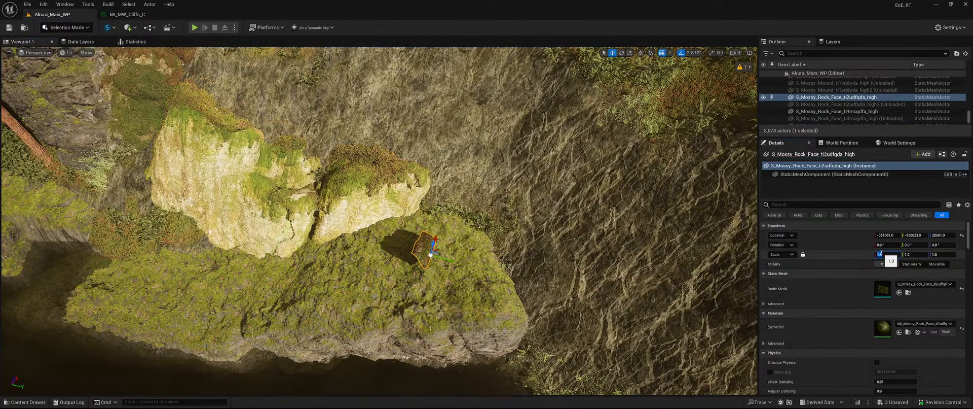
type("10")
key("Return")
right_click_drag(579, 278, 568, 248)
key("e")
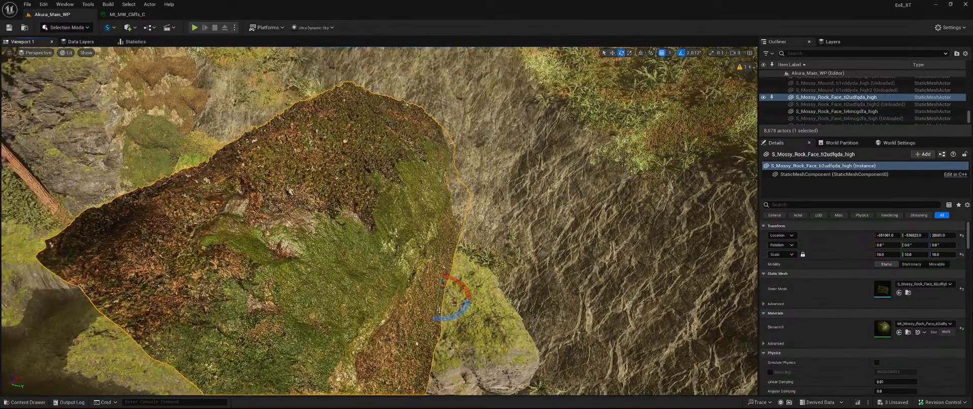
left_click_drag(464, 314, 368, 320)
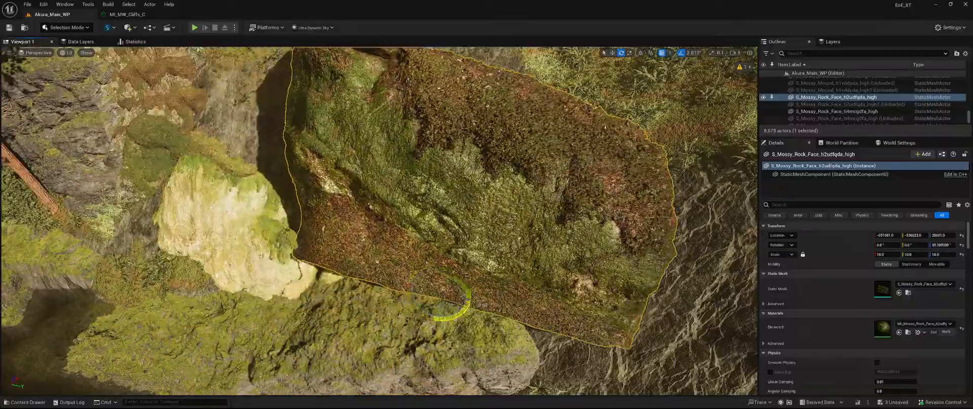
Move the dark mossy rock face back into the slope, directly behind and above the pale rock face
right_click_drag(463, 314, 355, 289)
key("s")
right_click_drag(380, 221, 436, 223)
right_click_drag(453, 298, 436, 279)
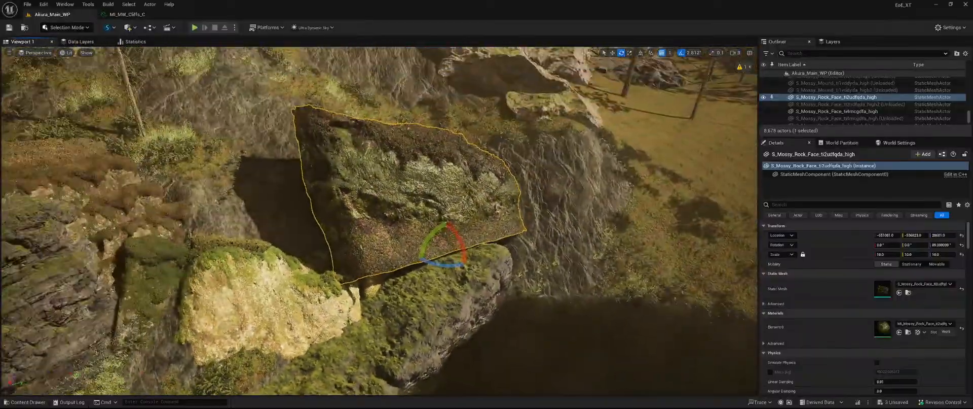
key("w")
left_click_drag(446, 250, 371, 266)
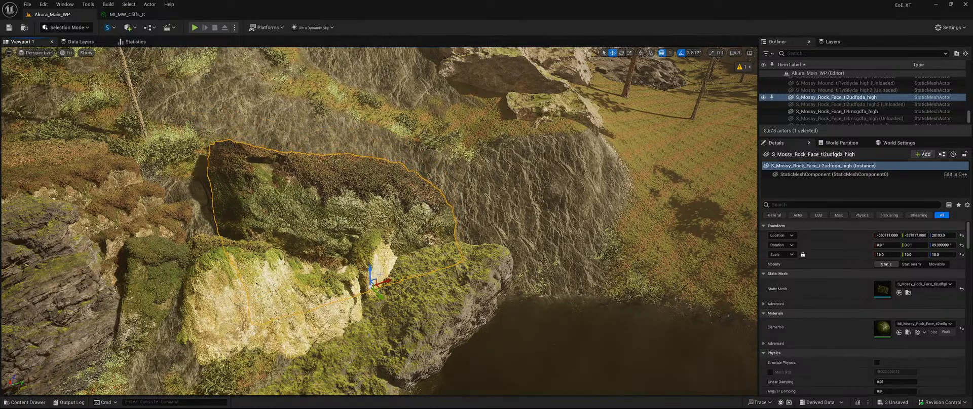
key("w")
Tilt the dark mossy rock face to about -8.44° and shift it sideways along the slope behind the pale rock
right_click_drag(380, 274, 361, 254)
key("e")
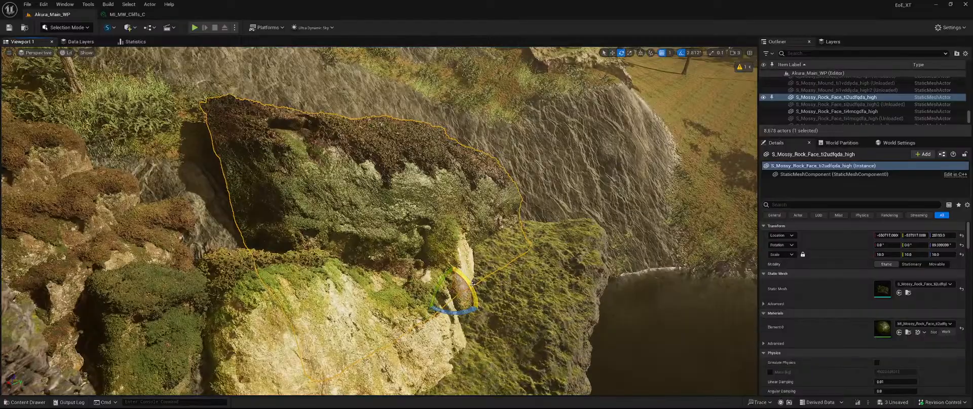
left_click_drag(473, 283, 470, 312)
key("w")
left_click_drag(462, 285, 425, 328)
mouse_move(424, 328)
right_mouse_down()
mouse_move(365, 324)
mouse_move(405, 350)
mouse_move(426, 342)
mouse_move(417, 332)
right_mouse_up()
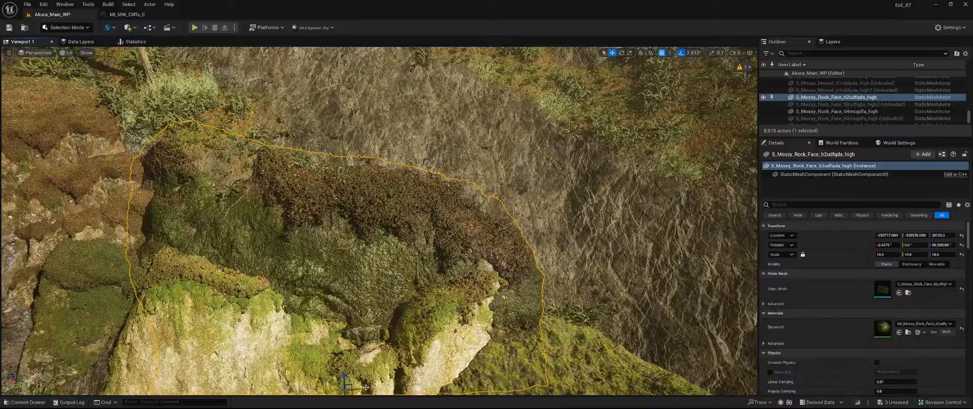
Duplicate the dark mossy rock face along the slope above the ledge's end, turn it to about 112°, and lower it
left_click_drag(368, 388, 557, 387, "alt")
key("e")
right_click_drag(556, 387, 634, 380)
right_click_drag(404, 181, 393, 231)
key("w")
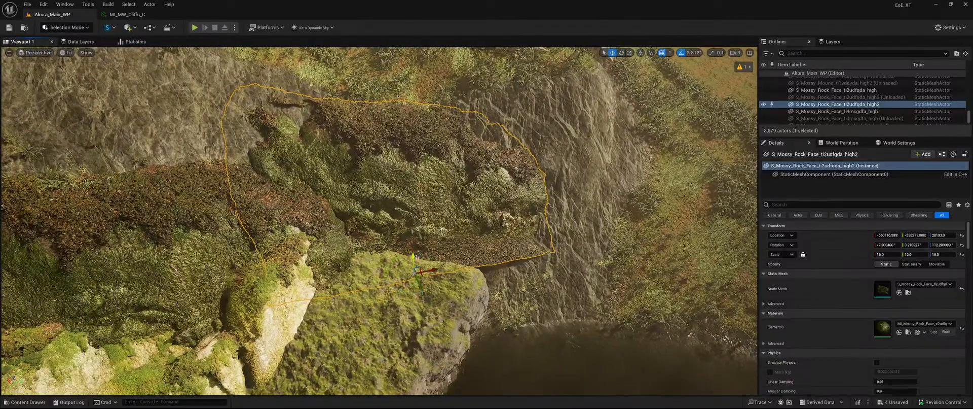
left_click_drag(413, 259, 409, 266)
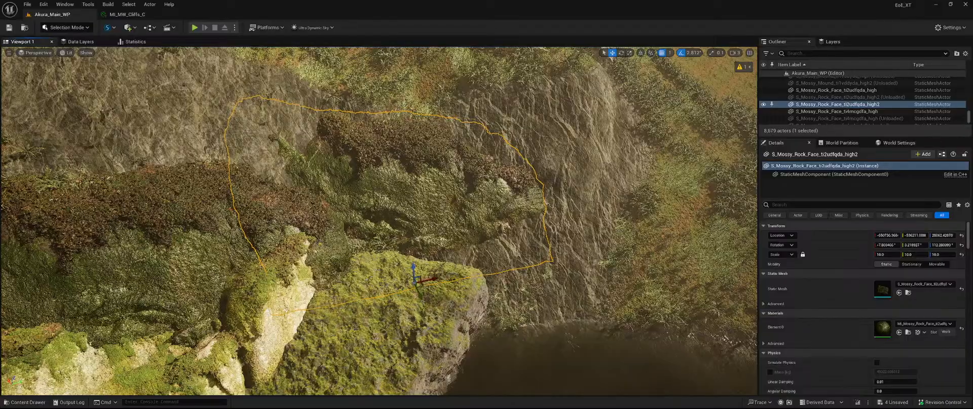
Reduce the duplicated dark rock face's tilt to about -4.8° and sink it further down into the cliff
right_click_drag(409, 266, 369, 236)
key("e")
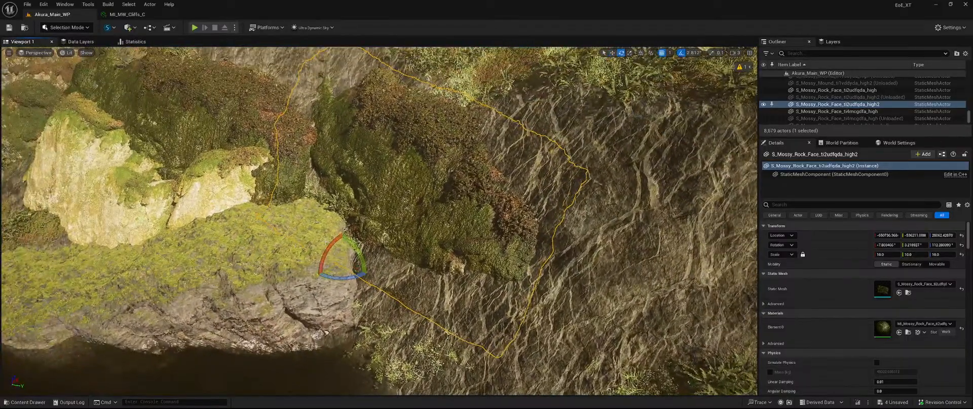
left_click_drag(329, 244, 352, 240)
key("w")
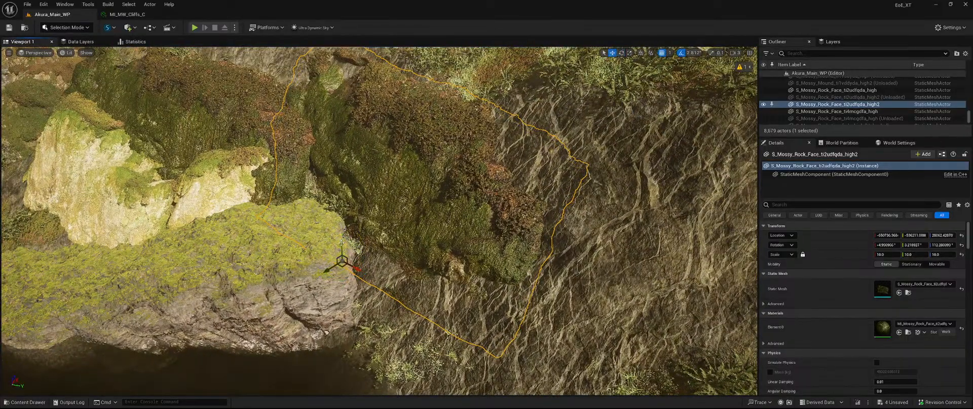
left_click_drag(357, 268, 324, 285)
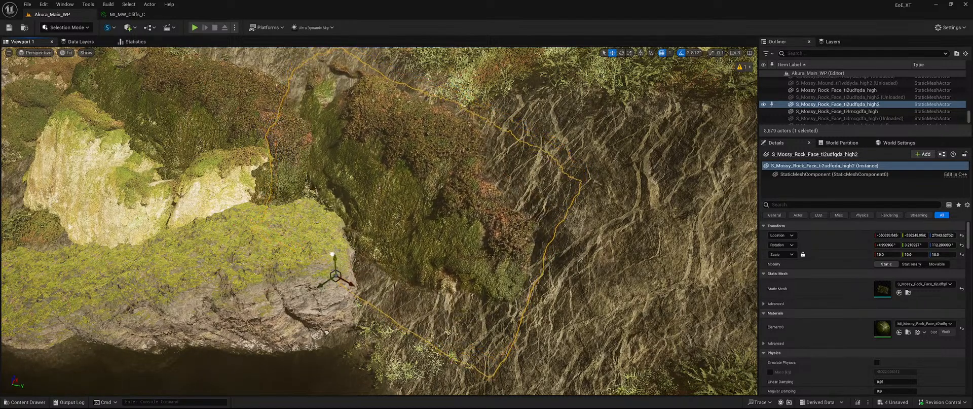
right_click_drag(333, 253, 276, 203)
key("s")
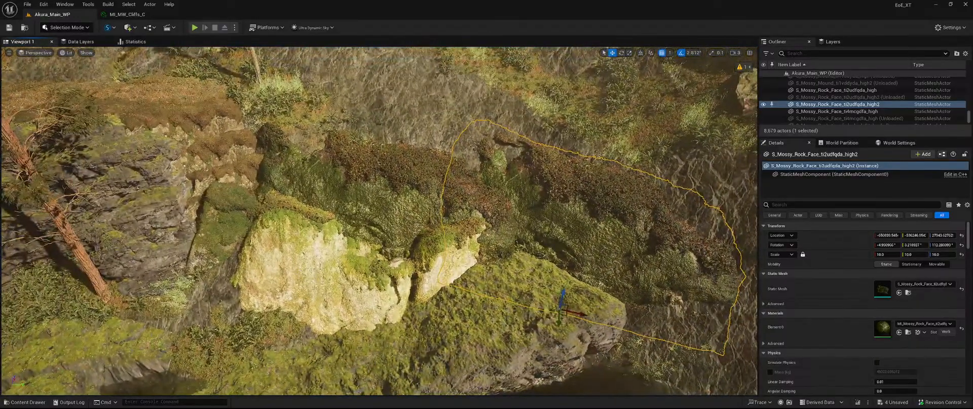
Duplicate the pale S_Mossy_Rock_Face_ti4mcgdfa_high rock face upward above the dark mossy band and adjust its rotation slightly
left_click(360, 257)
left_click_drag(361, 325, 363, 198, "alt")
key("e")
mouse_move(364, 197)
right_mouse_down()
mouse_move(381, 162)
mouse_move(355, 170)
mouse_move(373, 233)
mouse_move(363, 196)
right_mouse_up()
key("w")
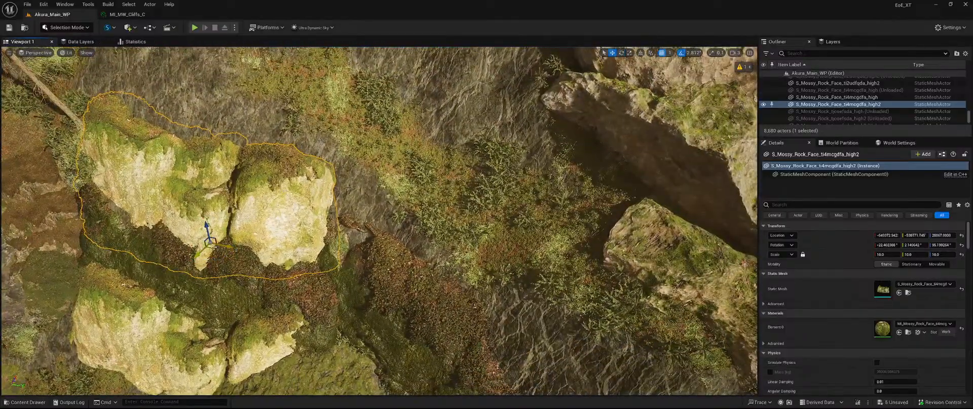
Shift the upper pale rock face along the slope over the gap between the dark rock faces and turn it to follow the slope
left_click_drag(200, 244, 329, 237)
key("e")
key("w")
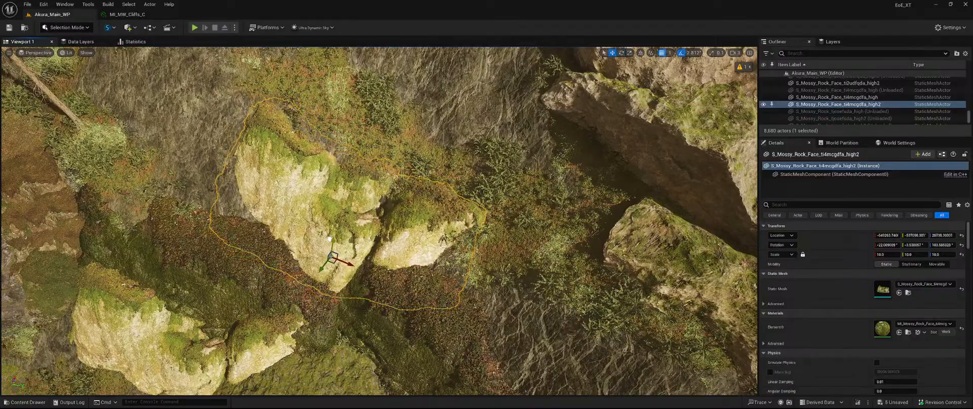
key("w")
Duplicate the upper pale rock face sideways toward the tree and fit the copy into the slope beside the original
right_click_drag(330, 238, 370, 188)
key("s")
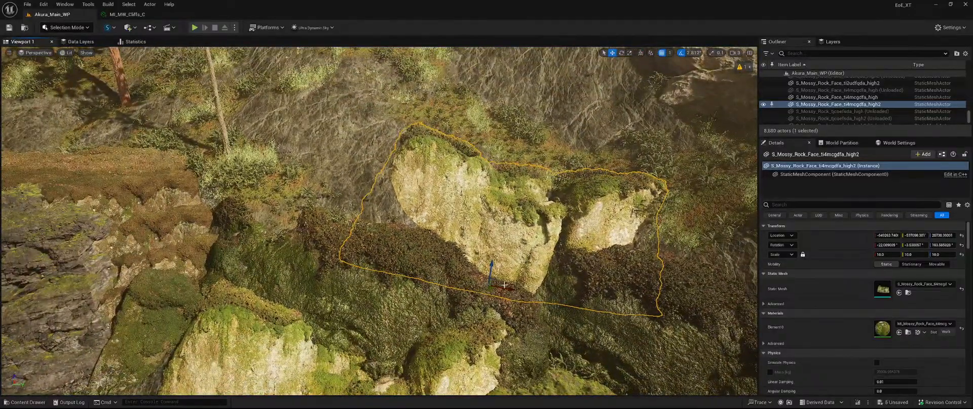
left_click_drag(507, 288, 320, 268, "alt")
right_click_drag(319, 268, 332, 248)
left_click_drag(307, 241, 315, 243)
right_click_drag(315, 244, 276, 264)
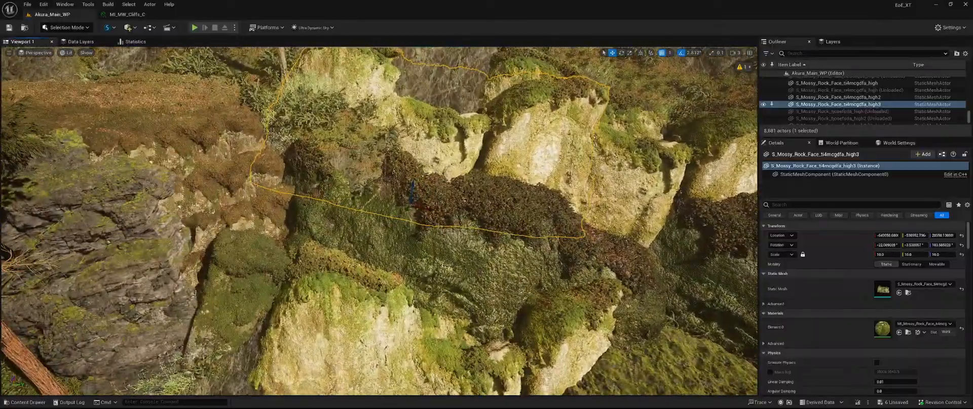
mouse_move(320, 320)
right_mouse_down()
mouse_move(320, 289)
mouse_move(320, 320)
right_mouse_up()
Duplicate the original dark mossy rock face upward and set the copy back into the slope behind the upper pale rocks
left_click(396, 280)
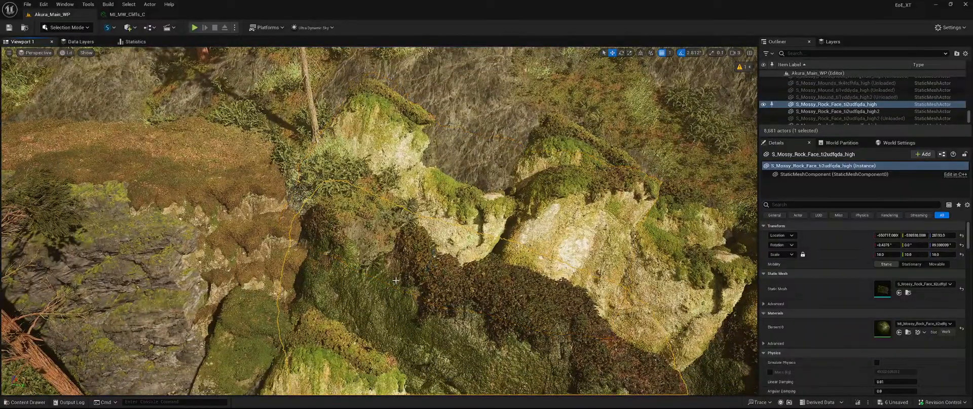
key("f")
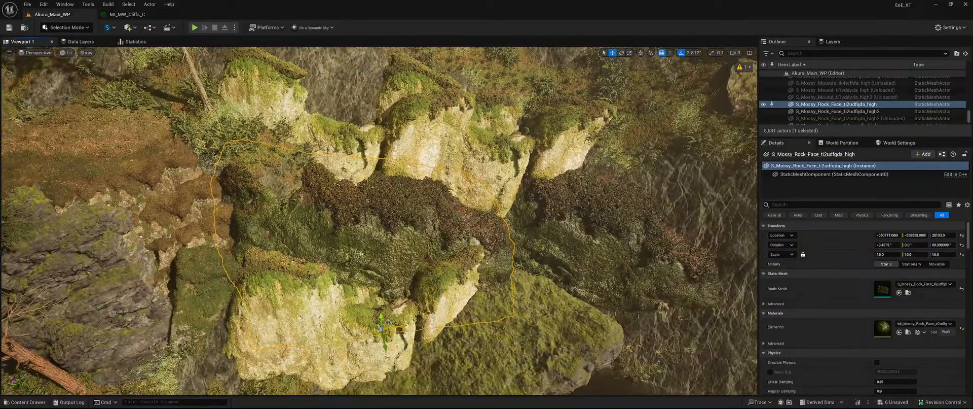
left_click_drag(381, 317, 370, 215, "alt")
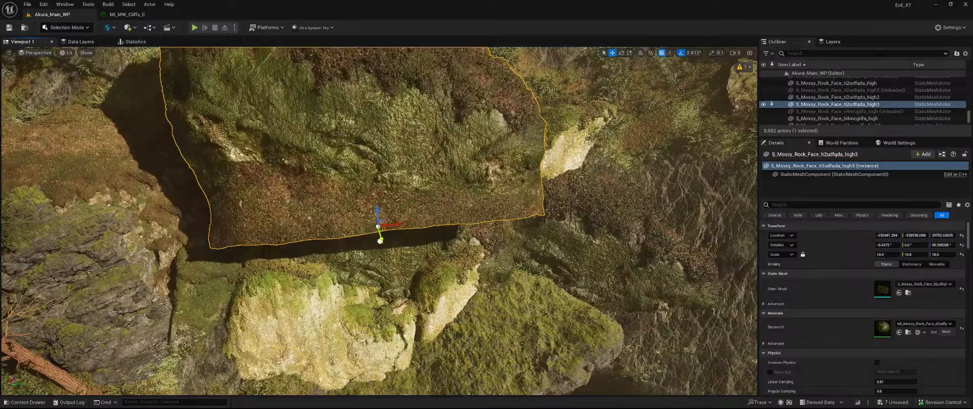
left_click_drag(380, 241, 328, 172)
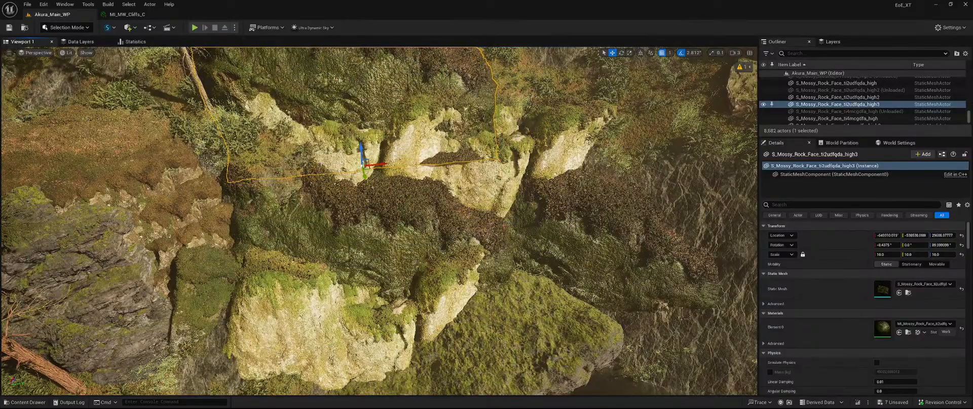
left_click_drag(361, 148, 357, 168)
right_click_drag(357, 168, 274, 131)
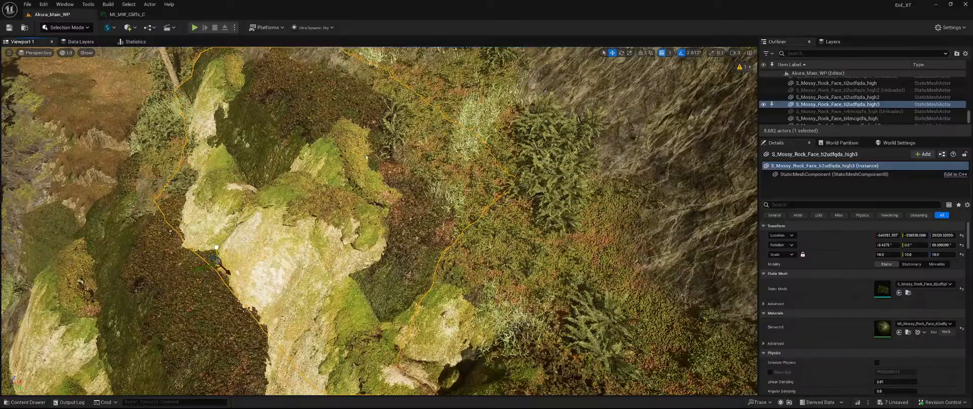
Fine-tune the position and rotation of the upper dark rock face so it blends into the slope behind the pale rocks
left_click_drag(217, 250, 214, 246)
right_click_drag(213, 245, 299, 207)
key("e")
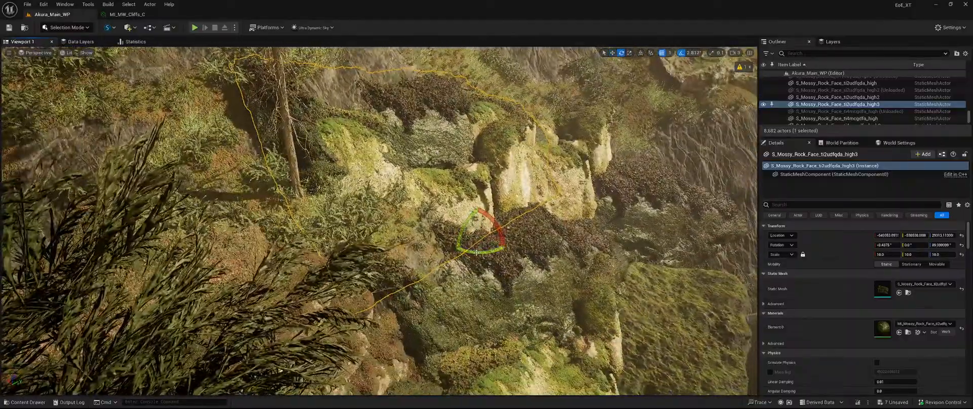
mouse_move(467, 249)
left_mouse_down()
mouse_move(454, 245)
mouse_move(467, 249)
left_mouse_up()
right_click_drag(468, 249, 479, 261)
key("w")
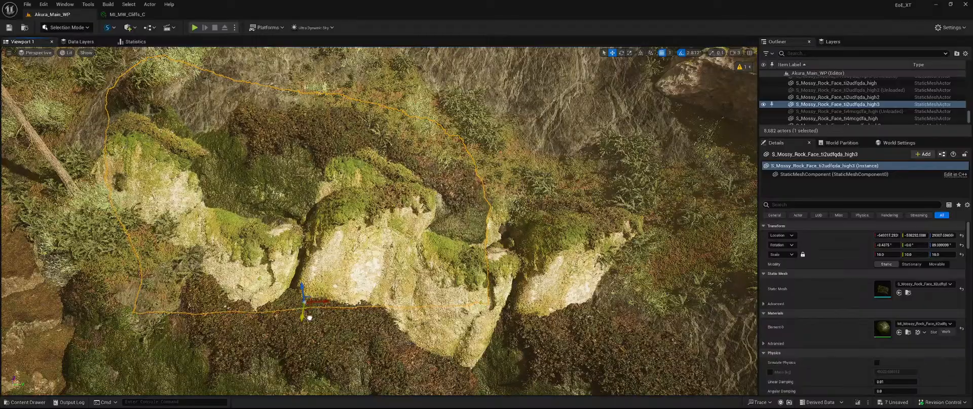
Undo the last move of the upper dark rock face and nudge it slightly deeper into the slope instead
key("ctrl+z")
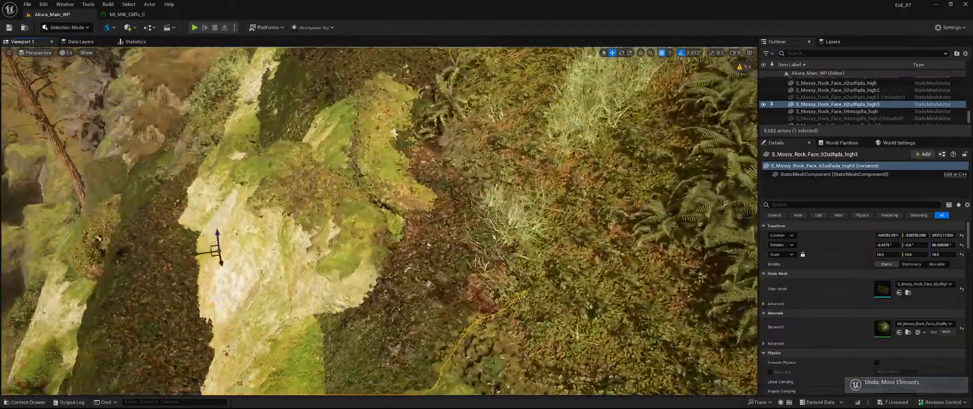
right_click_drag(256, 211, 247, 231)
key("s")
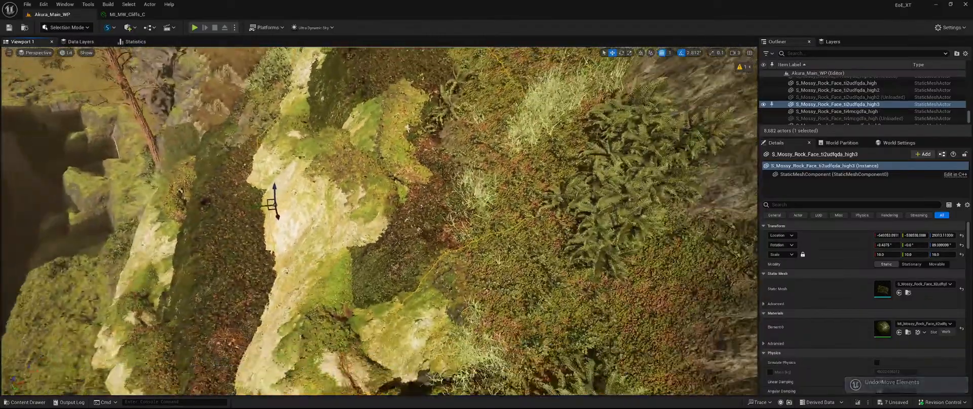
left_click_drag(256, 209, 259, 210)
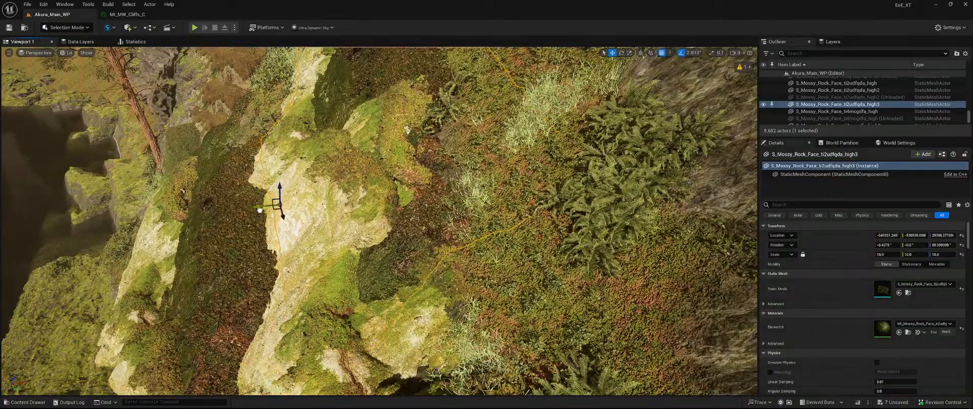
Duplicate the green mossy rock beside the grey cliff and move the copy up into the slope behind the thin tree
key("w")
right_click_drag(262, 211, 279, 315)
key("s")
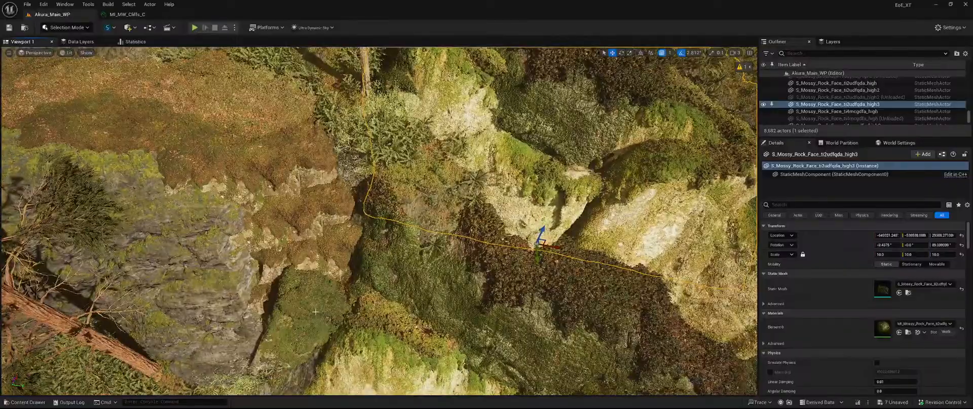
left_click(313, 318)
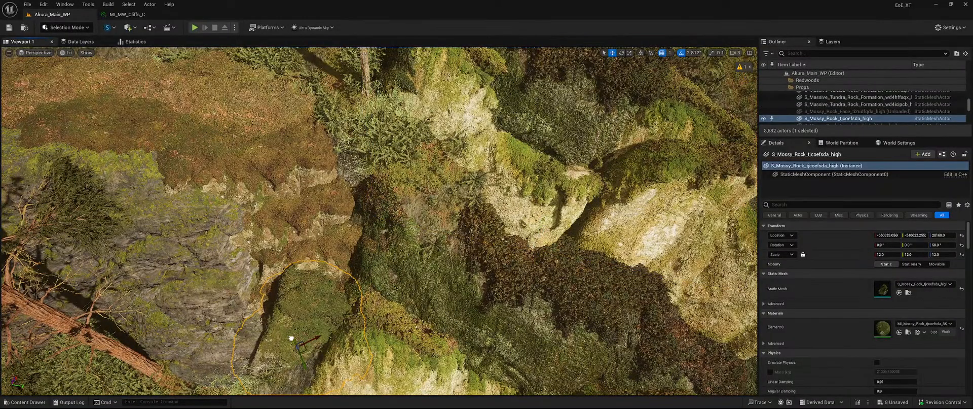
left_click_drag(292, 338, 167, 212, "alt")
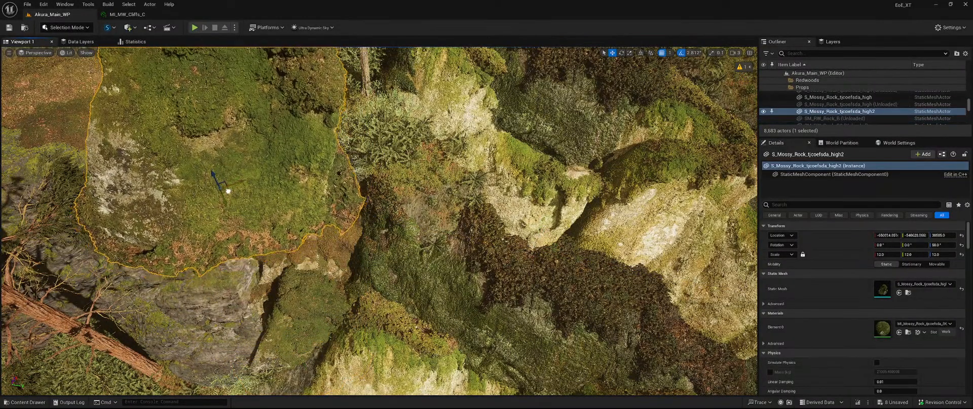
left_click_drag(228, 191, 266, 166)
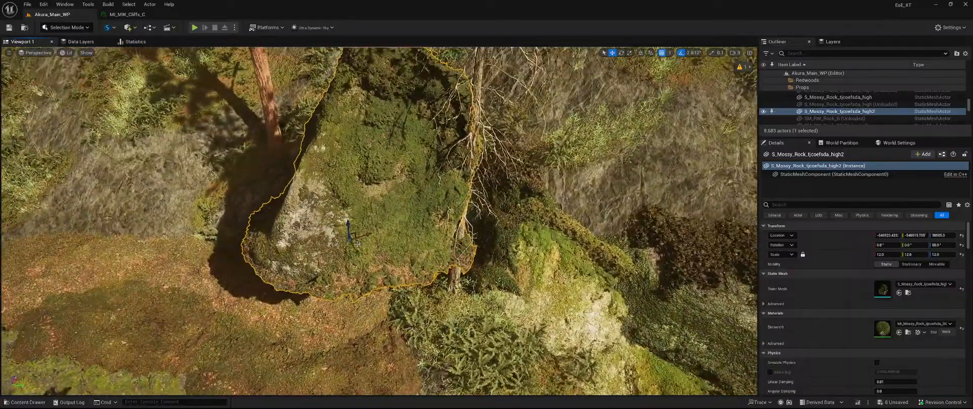
left_click_drag(419, 114, 394, 188)
right_click_drag(394, 188, 456, 140)
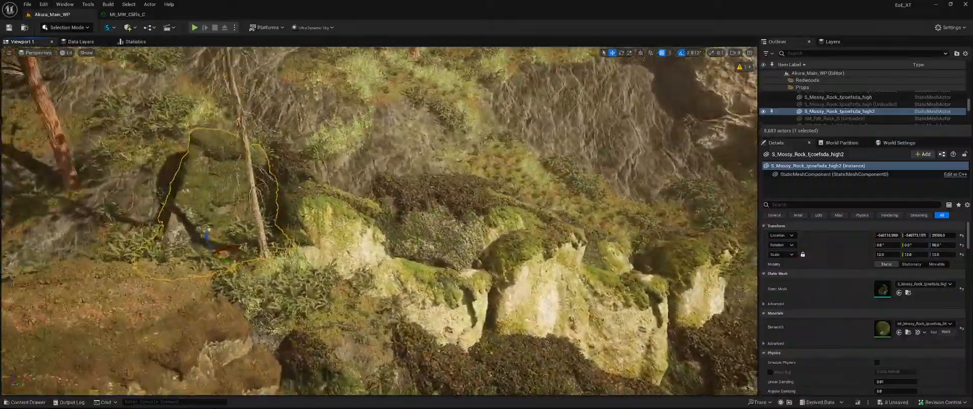
Shift the duplicated mossy rock closer to the thin tree so it sits against the slope
right_click_drag(380, 220, 325, 202)
key("w")
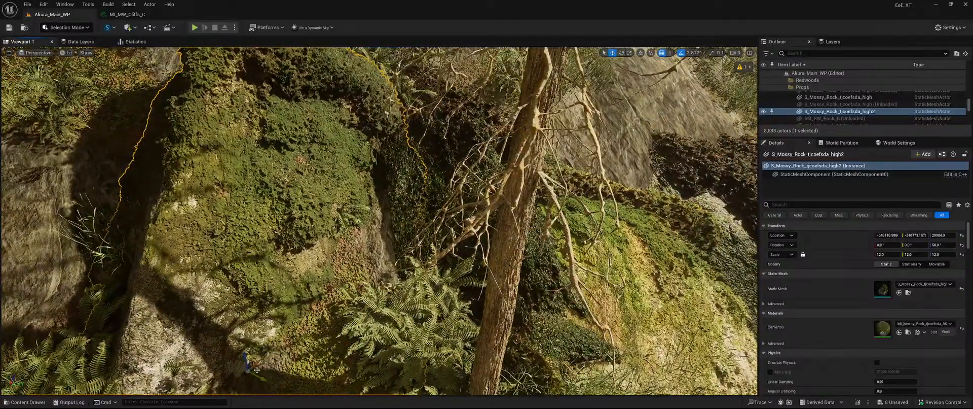
left_click_drag(257, 369, 310, 370)
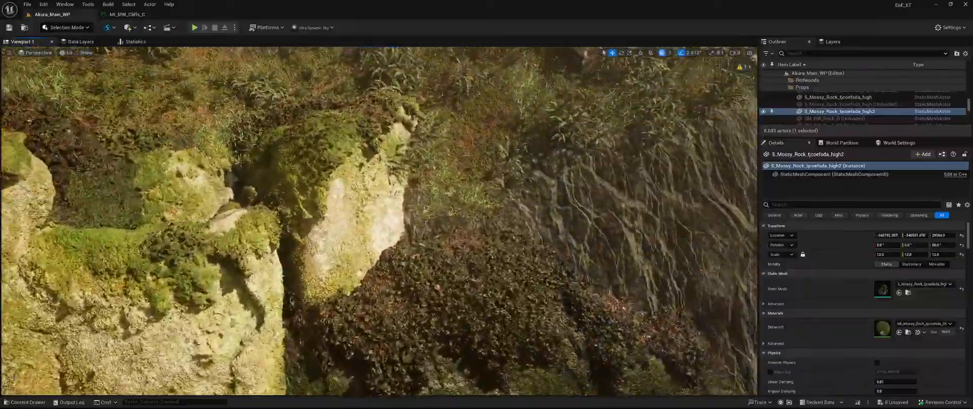
Inspect the S_Mossy_Rock_phxvl_high mesh in its asset editor and close both that editor and the MI_MW_Cliffs_C editor
right_click_drag(379, 221, 401, 251)
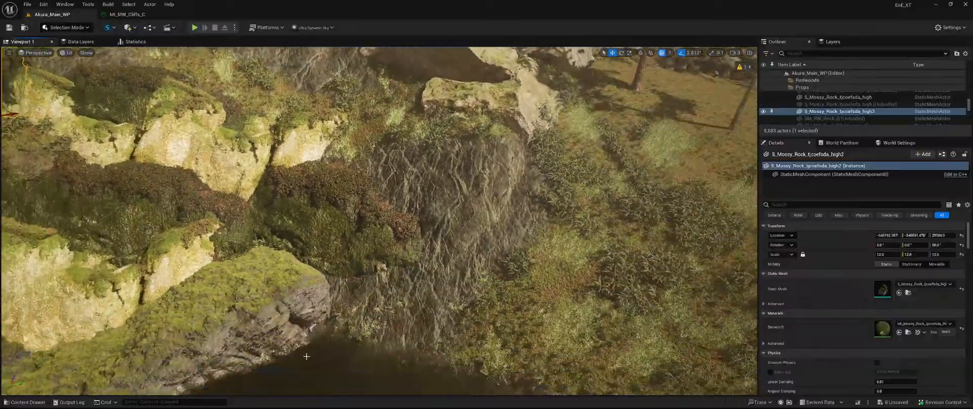
key("ctrl+space")
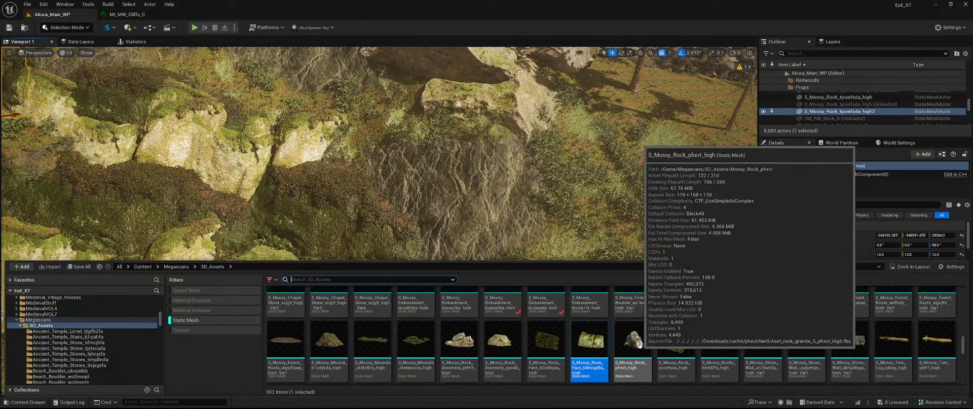
left_click_drag(640, 345, 659, 348)
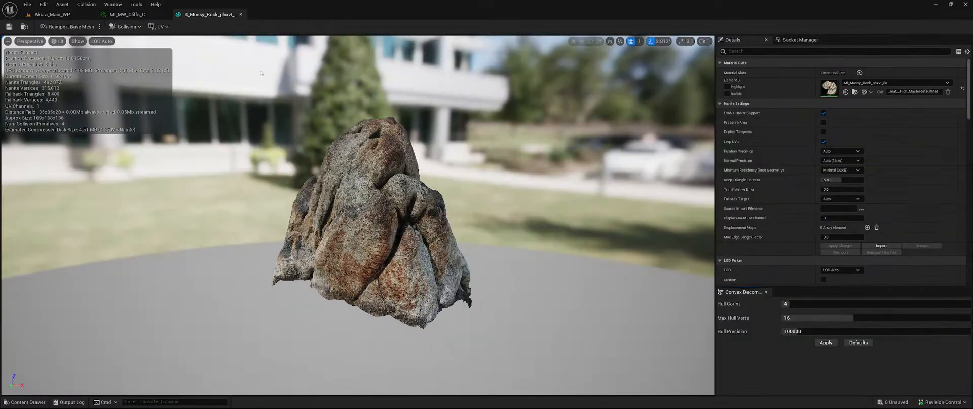
left_click(241, 15)
key("ctrl+space")
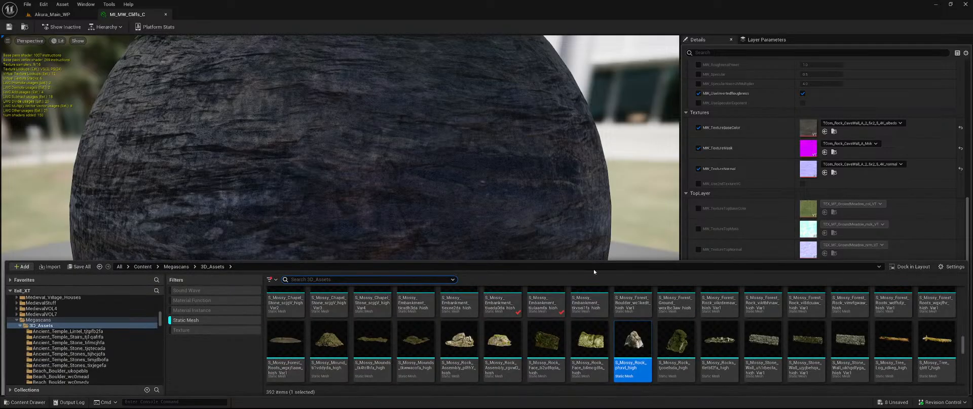
scroll(624, 328, "down", 2)
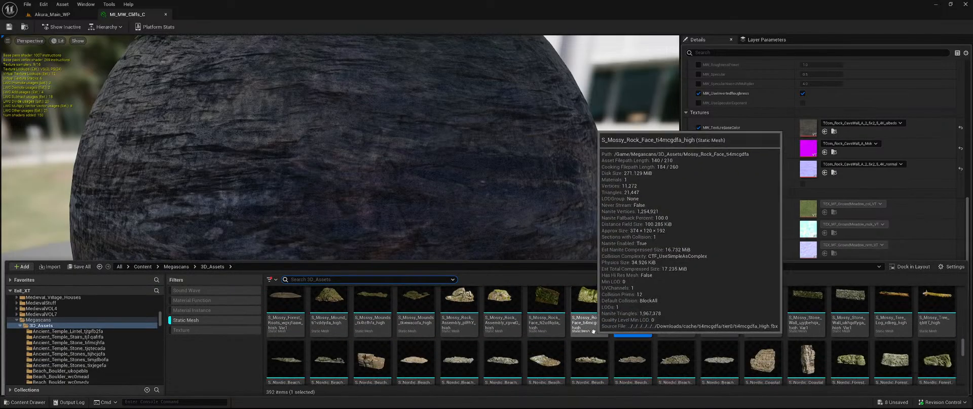
left_click(165, 14)
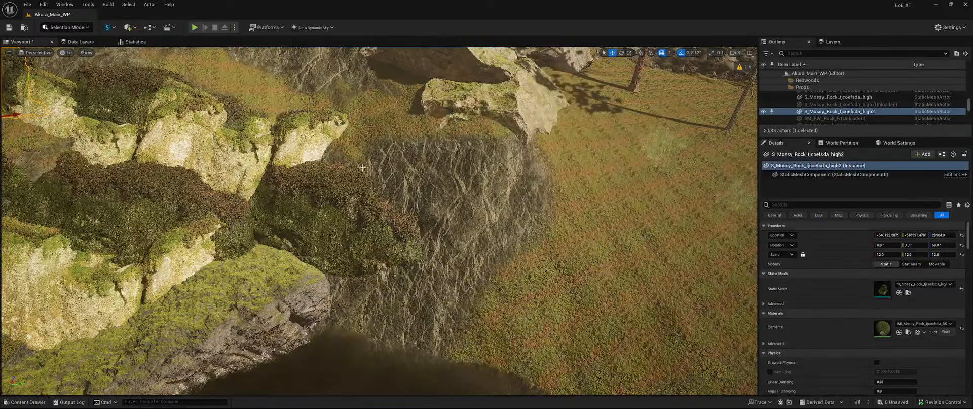
Place S_Nordic_Forest_Cliff_Large_xibldbu_high_Var1 from the Megascans 3D assets at the lake edge and scale it to 2.0
key("ctrl+space")
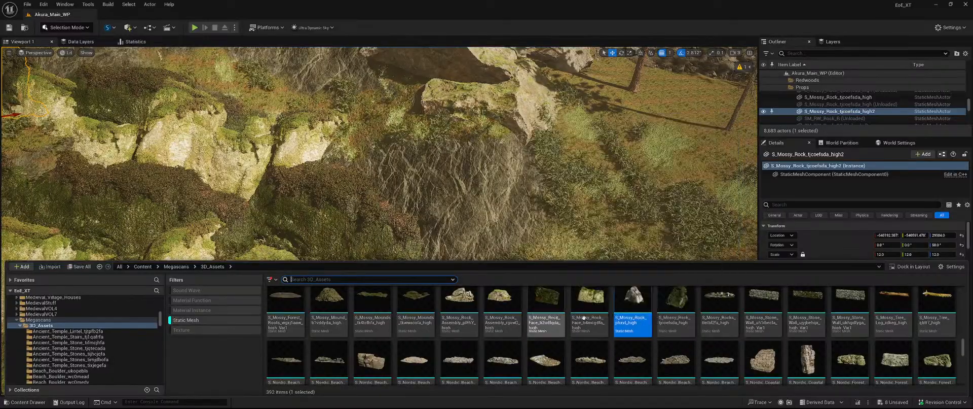
scroll(764, 329, "down", 2)
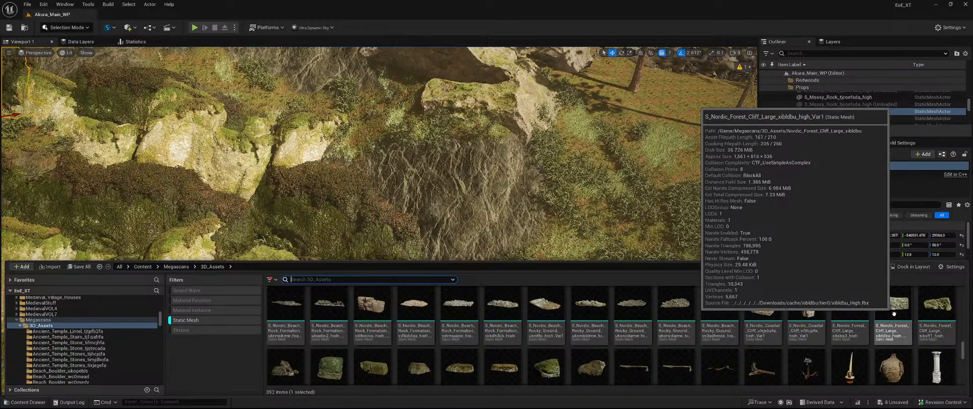
left_click_drag(899, 315, 461, 287)
key("e")
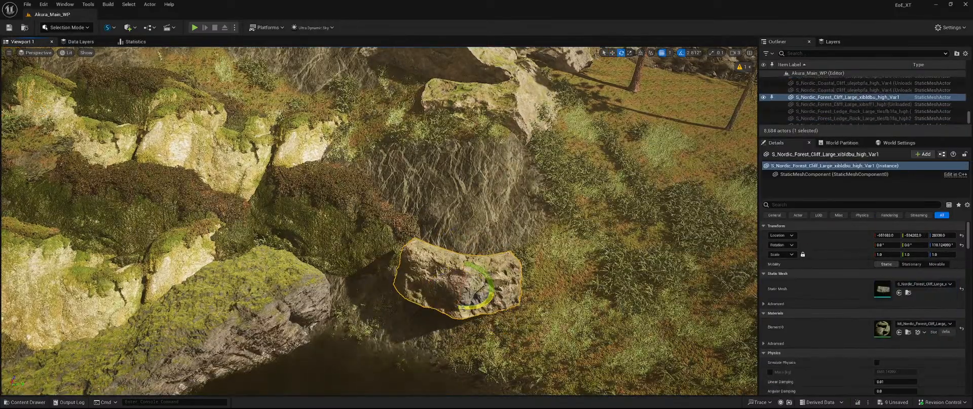
left_click(887, 254)
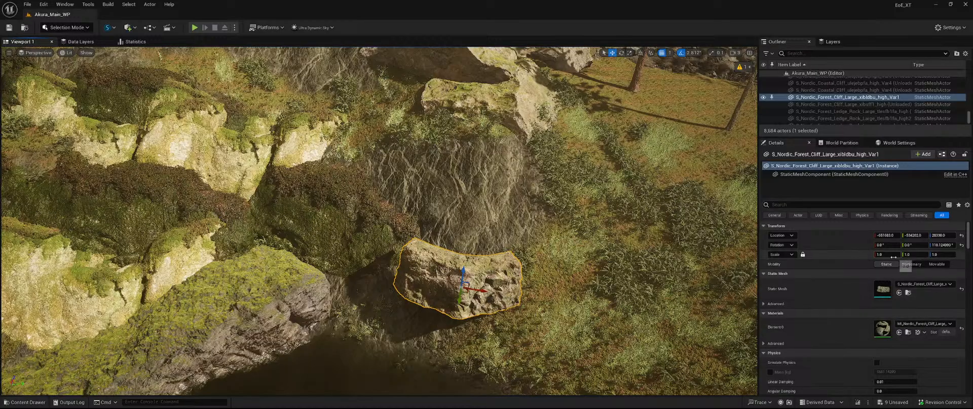
type("2")
key("Return")
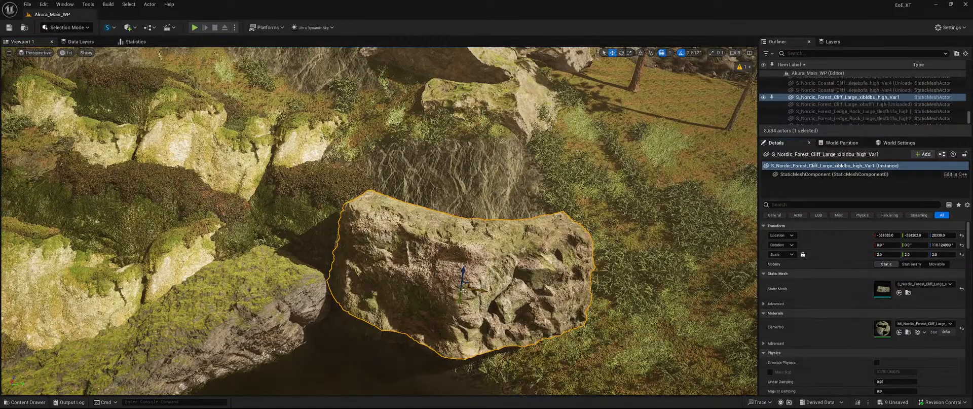
Lower the new cliff into the shoreline and fit it against the end of the existing mossy cliff
left_click_drag(467, 291, 411, 332)
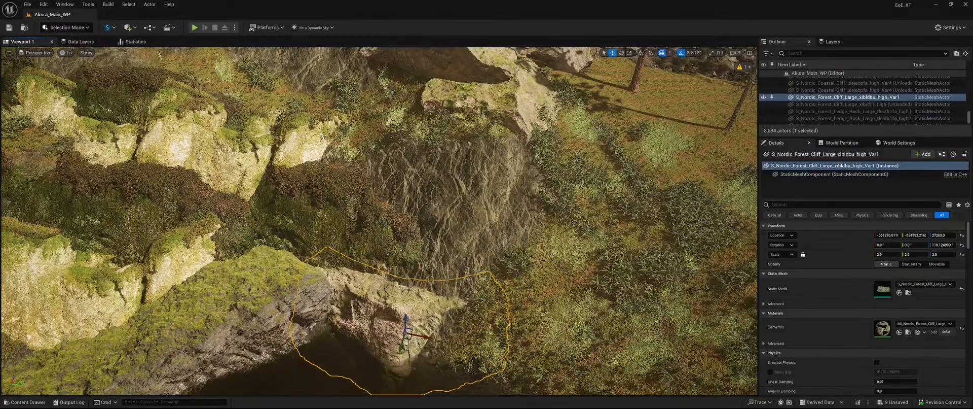
right_click_drag(412, 332, 459, 378)
right_click_drag(502, 299, 421, 304)
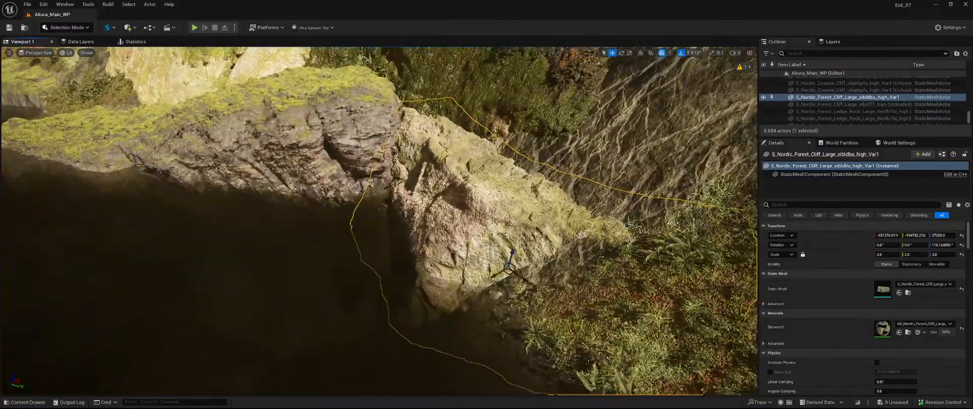
left_click_drag(492, 275, 494, 274)
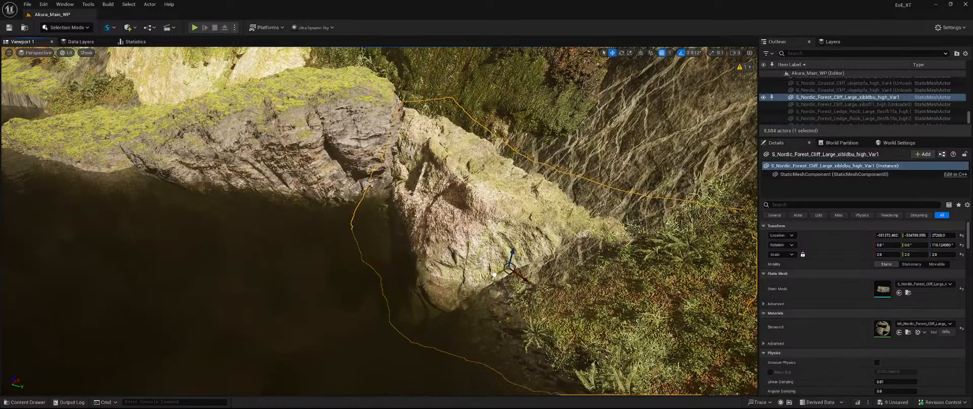
right_click_drag(494, 274, 557, 284)
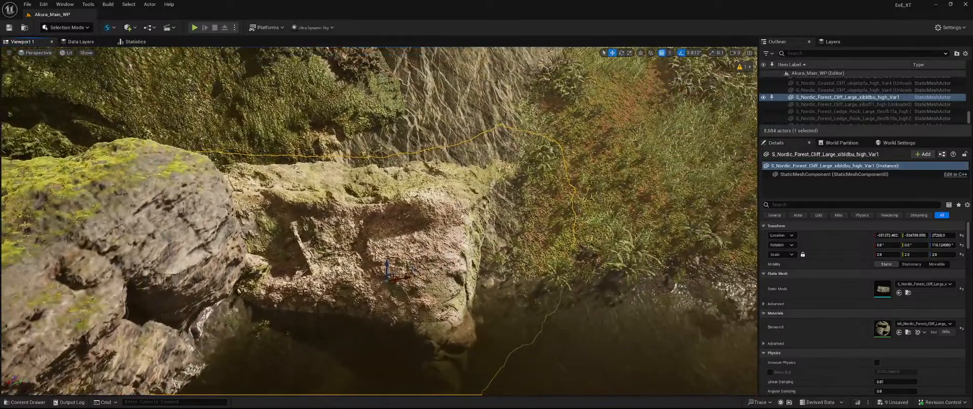
Replace the new shoreline cliff's material with MI_MW_Cliffs_C
left_click(923, 323)
type("miw c")
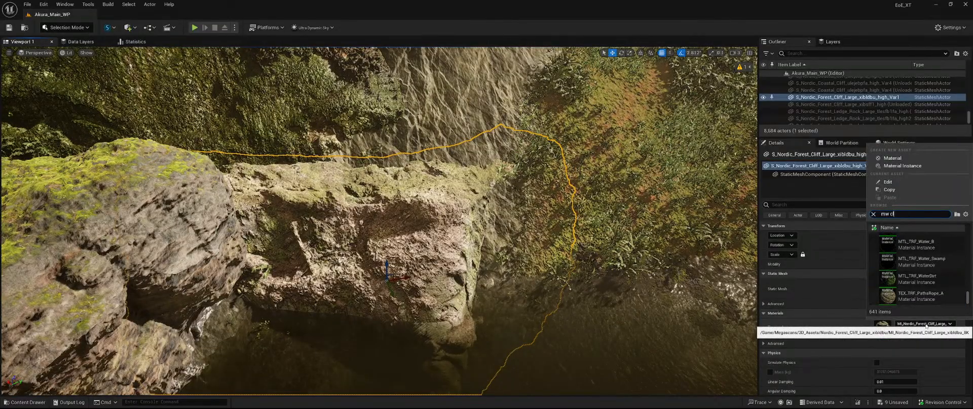
type("liffs")
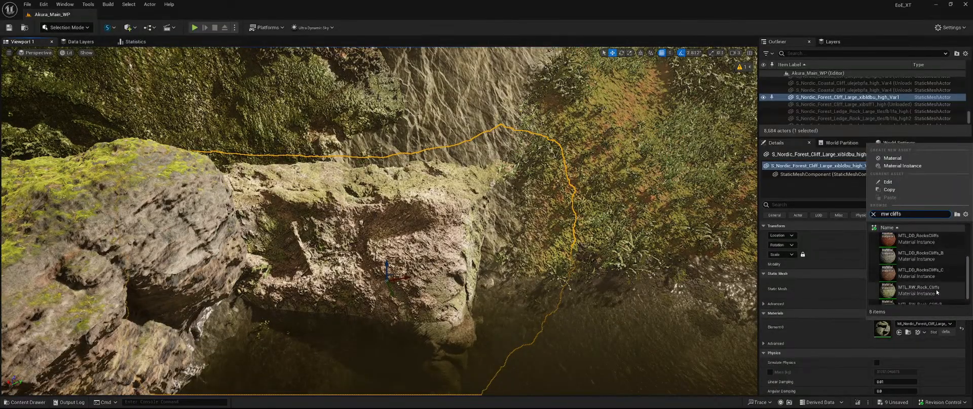
left_click(915, 275)
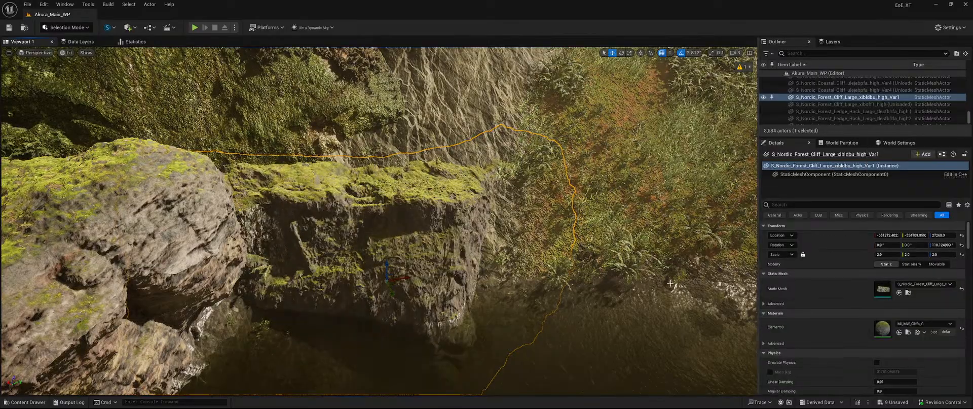
Duplicate the shoreline cliff and set the copy further back and higher on the bank behind the original
right_click_drag(380, 221, 383, 273)
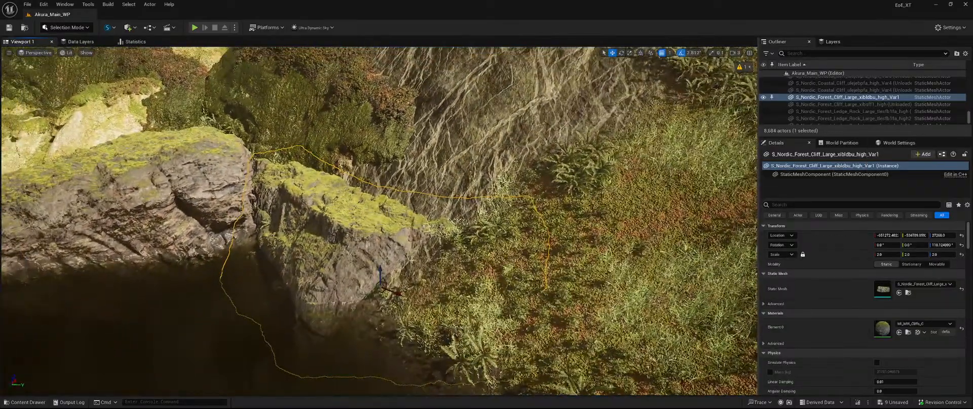
left_click_drag(379, 269, 397, 196, "alt")
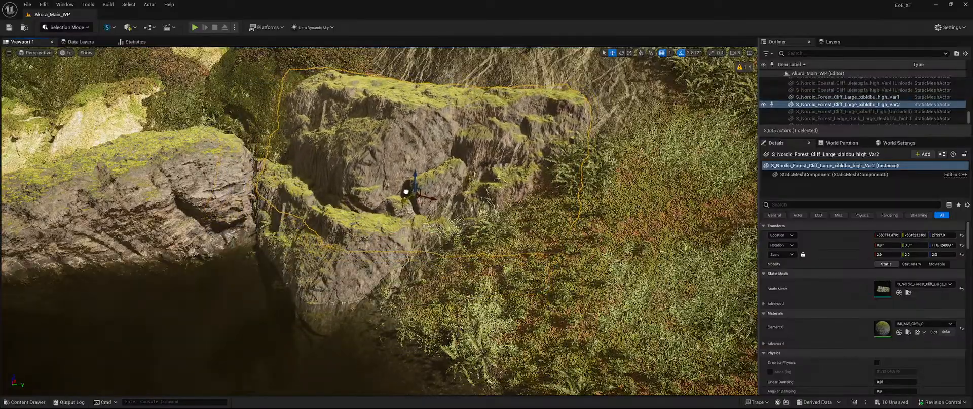
right_click_drag(406, 195, 349, 200)
Duplicate the dark mossy rock face behind the new cliffs and fit the rotated copy over the bare root-covered slope
left_click(297, 250)
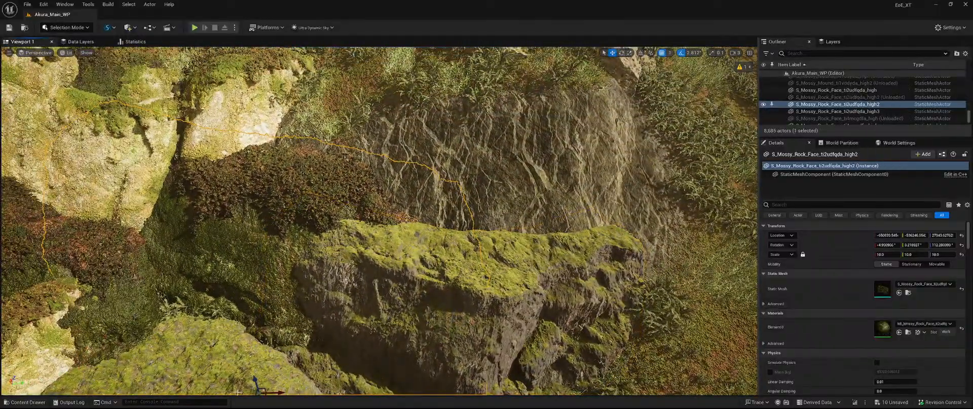
left_click_drag(257, 379, 485, 302, "alt")
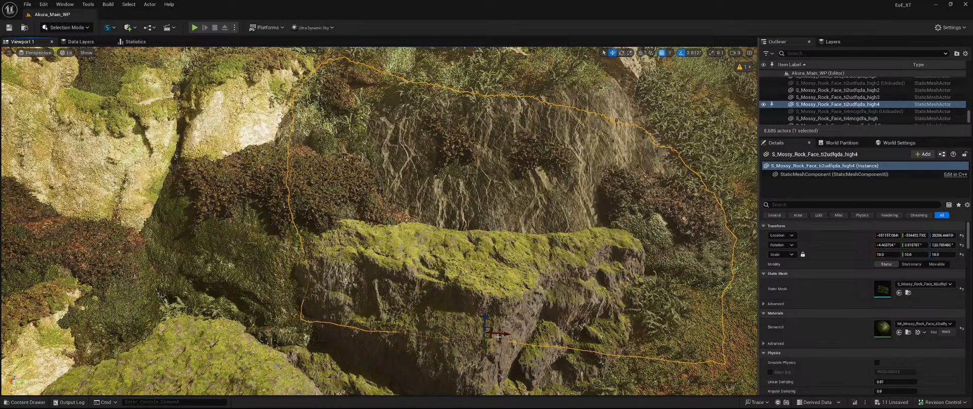
left_click_drag(448, 342, 463, 359)
mouse_move(463, 357)
right_mouse_down()
mouse_move(344, 368)
mouse_move(448, 359)
right_mouse_up()
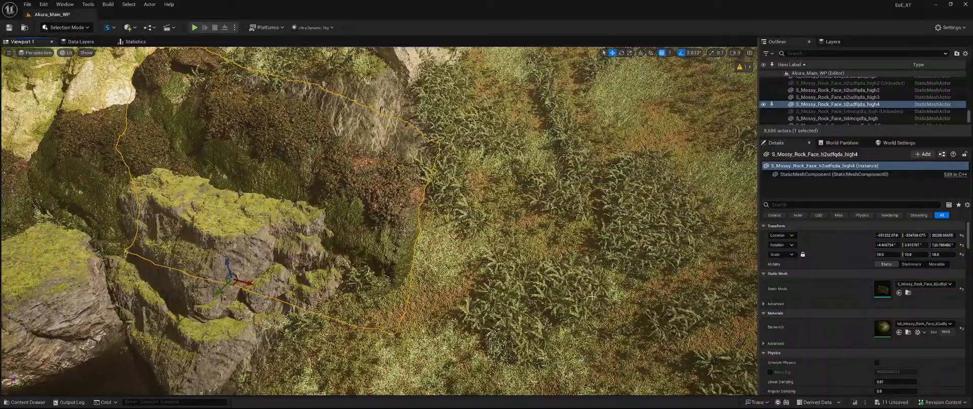
right_click_drag(592, 296, 518, 261)
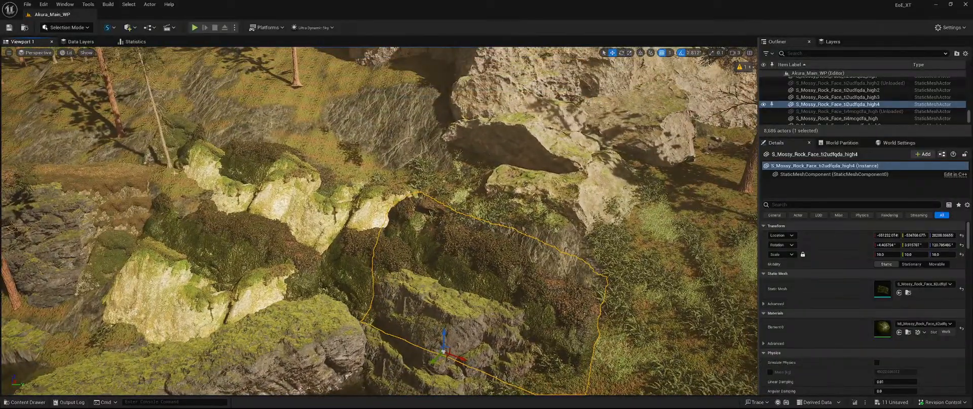
Try MI_MW_Cliffs_C as the material of the pale mossy rock face at the shoreline
left_click(185, 150)
right_click_drag(219, 221, 284, 217)
left_click(218, 221)
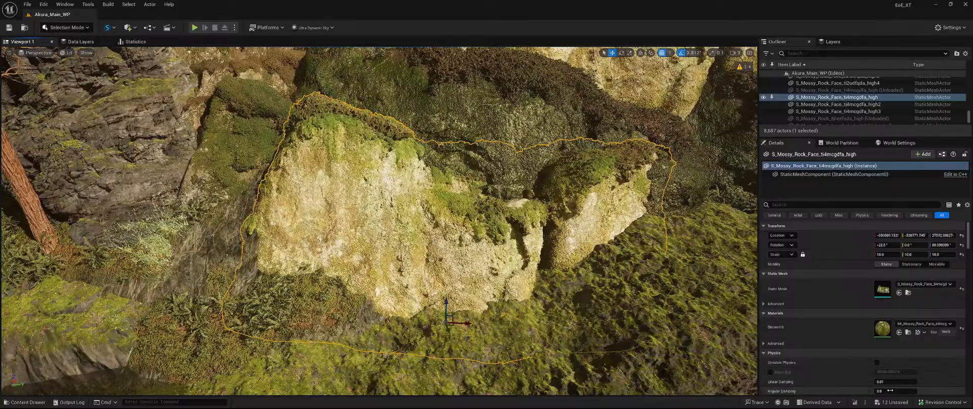
left_click(913, 323)
type("cl")
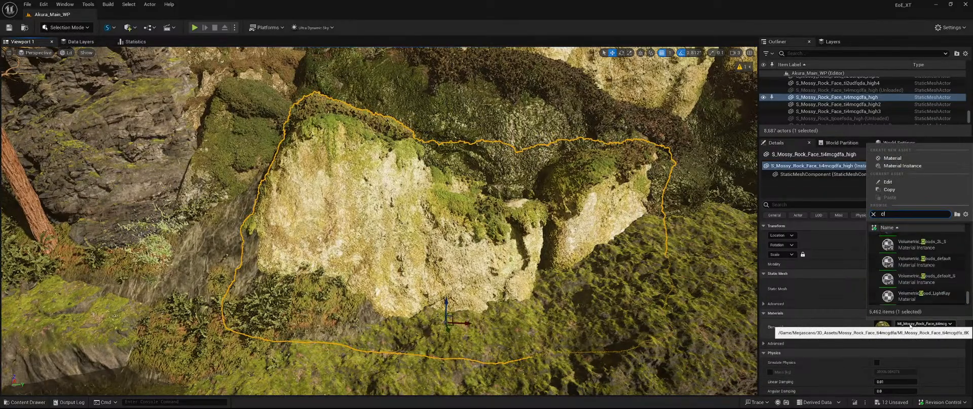
type("mw cliffs")
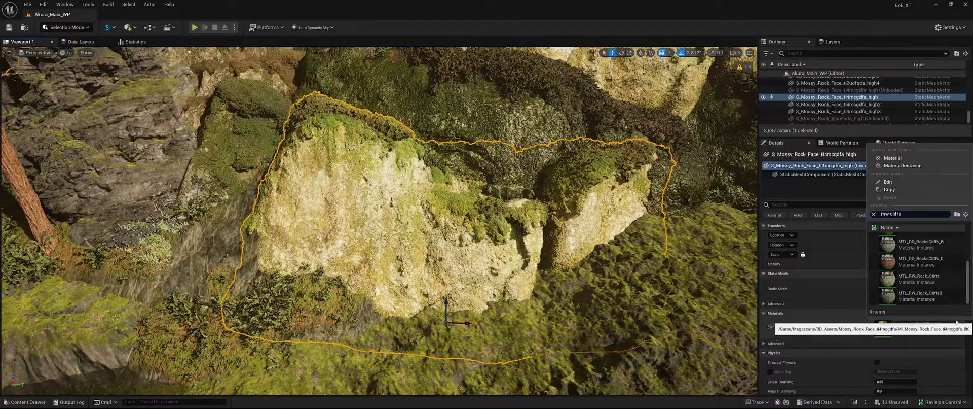
scroll(916, 260, "up", 3)
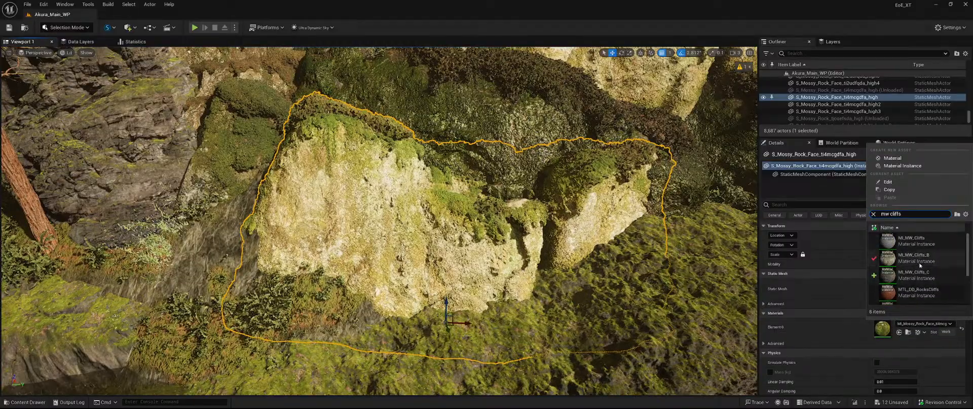
left_click(921, 272)
key("w")
right_click_drag(564, 262, 517, 278)
key("s")
key("ctrl+z")
Select the shoreline tundra rock formations, the jagged rock assembly in the water and the pale mossy rock face together
key("s")
key("w")
right_click_drag(325, 195, 257, 209)
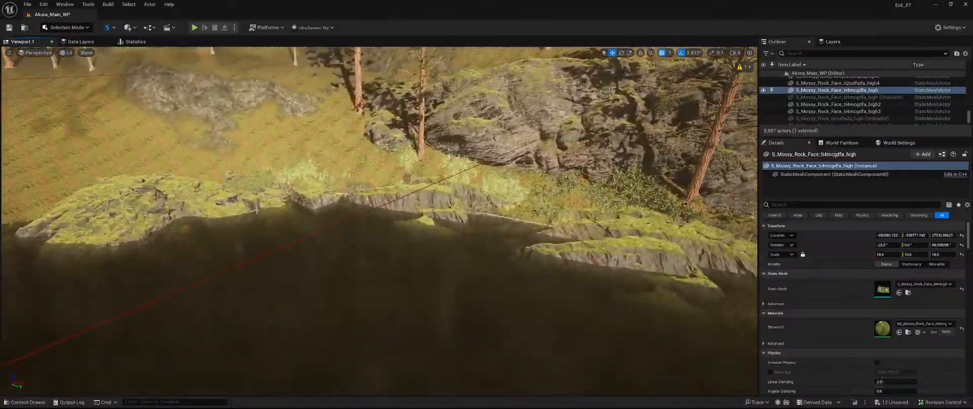
left_click(377, 204)
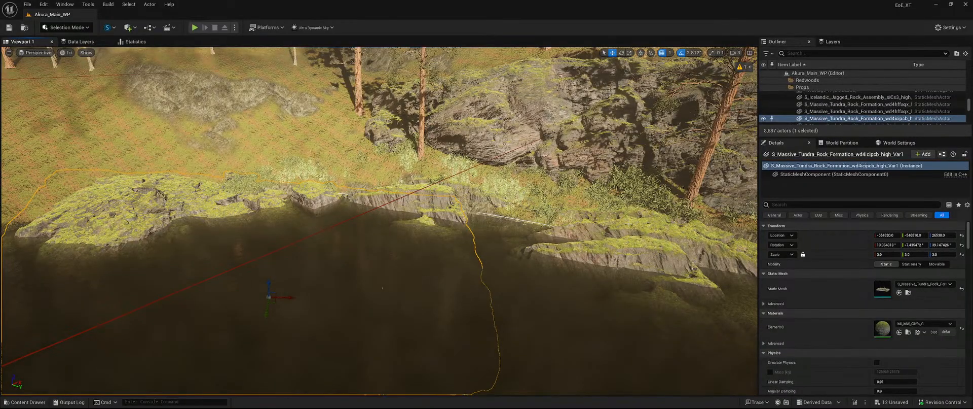
left_click(612, 253, "ctrl")
right_click_drag(611, 253, 461, 242)
left_click(606, 276, "ctrl")
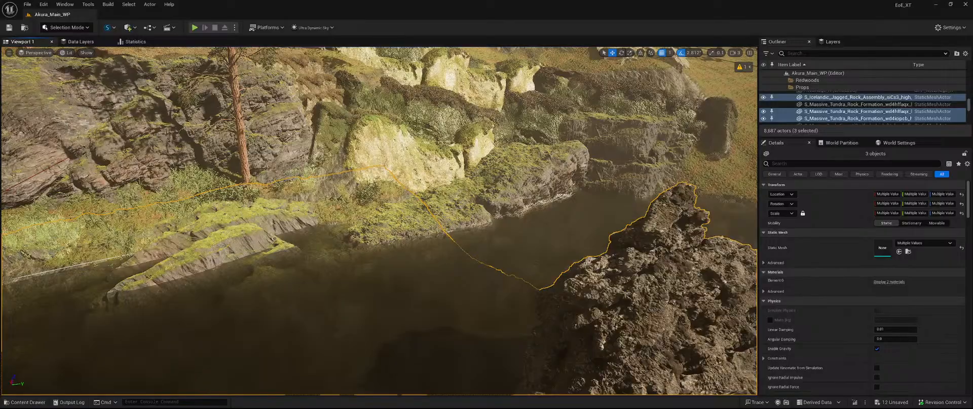
left_click(455, 214, "ctrl")
left_click(403, 157, "ctrl")
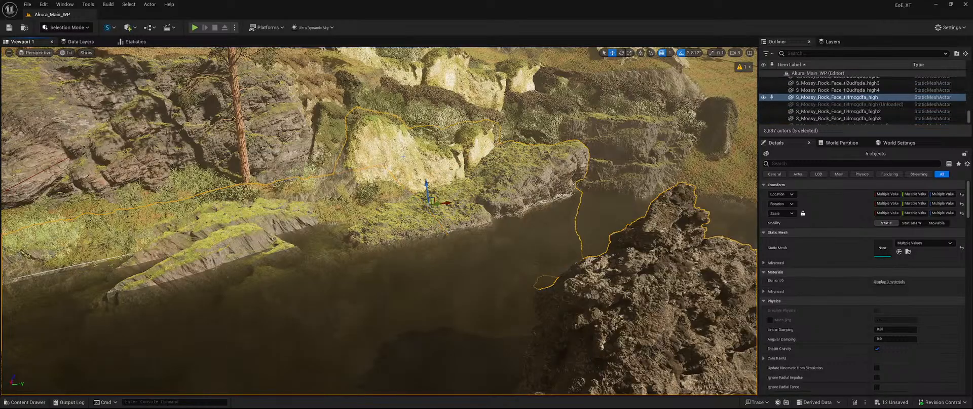
Add the dark mossy rock beside the pale rock face to the selection and undo the accidental move
left_click(335, 127, "ctrl")
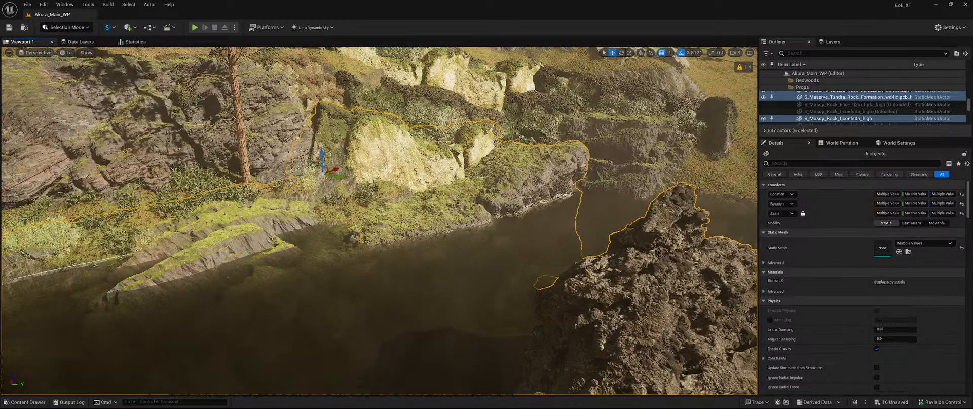
key("ctrl+z")
right_click_drag(487, 181, 441, 101)
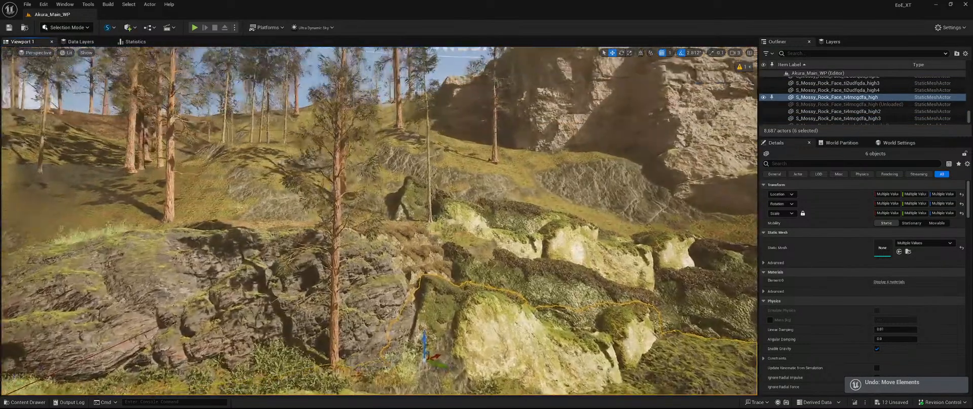
key("f")
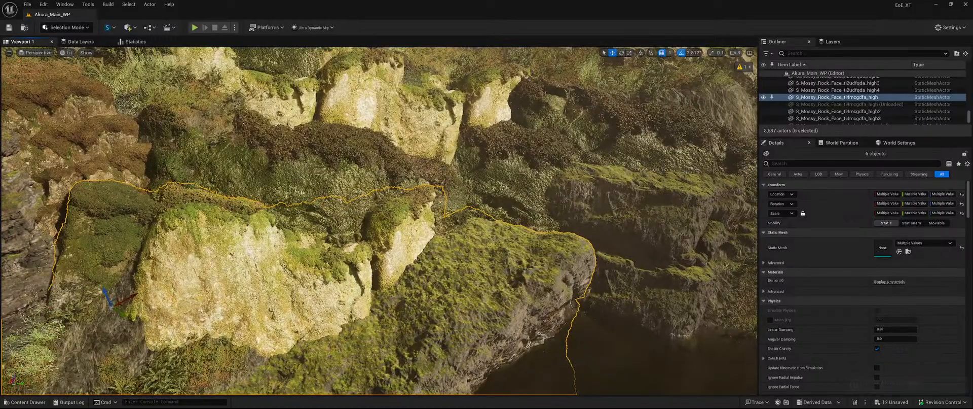
Extend the selection with the dark mossy rock face ti2udfqda_high and the pale ti4mcgdfa faces, including high2 and high3
left_click(270, 262, "ctrl")
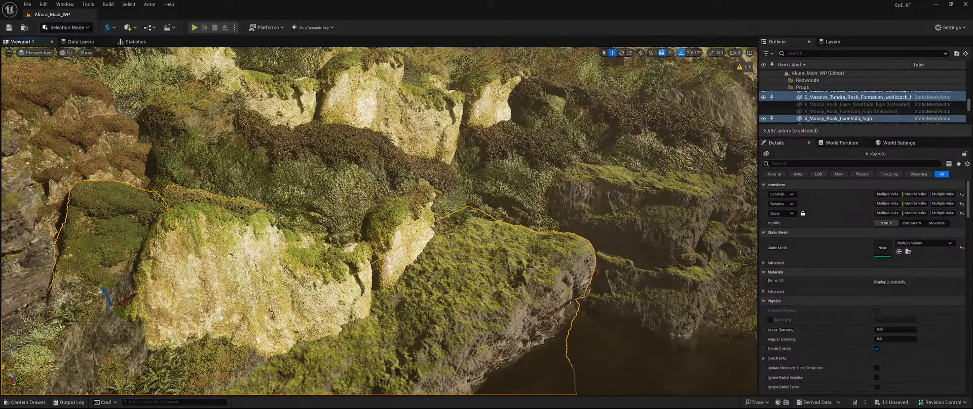
left_click(285, 164, "ctrl")
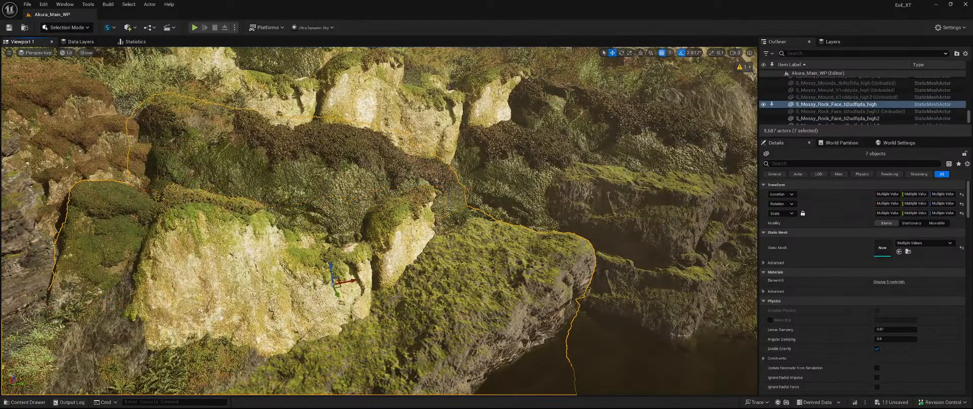
left_click(355, 98, "ctrl")
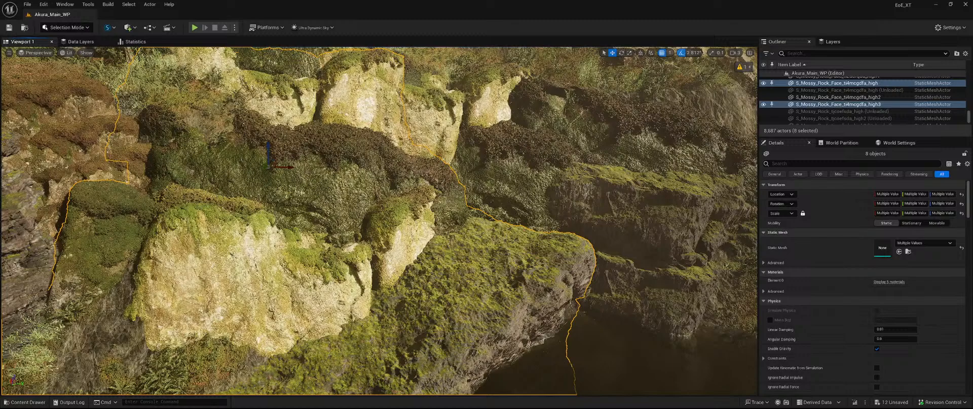
left_click(838, 97, "ctrl")
key("f")
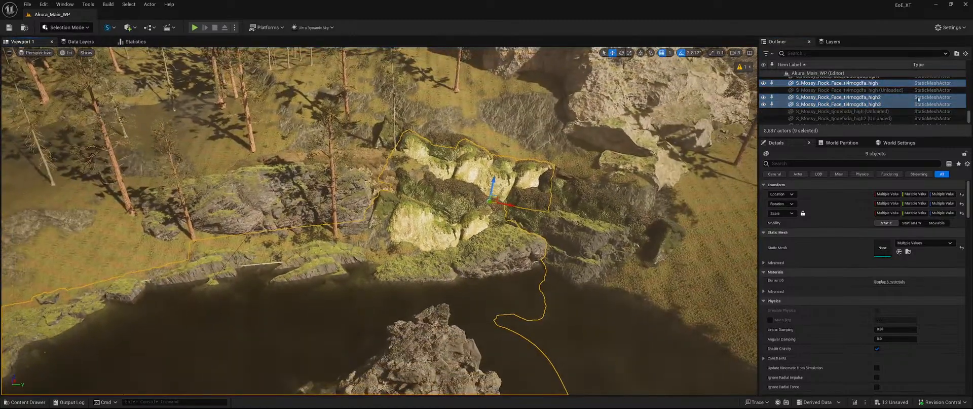
Add the mossy rock faces ti2udfqda_high4, high3 and high2 to the selection
scroll(868, 118, "up", 1)
left_click(841, 98, "ctrl")
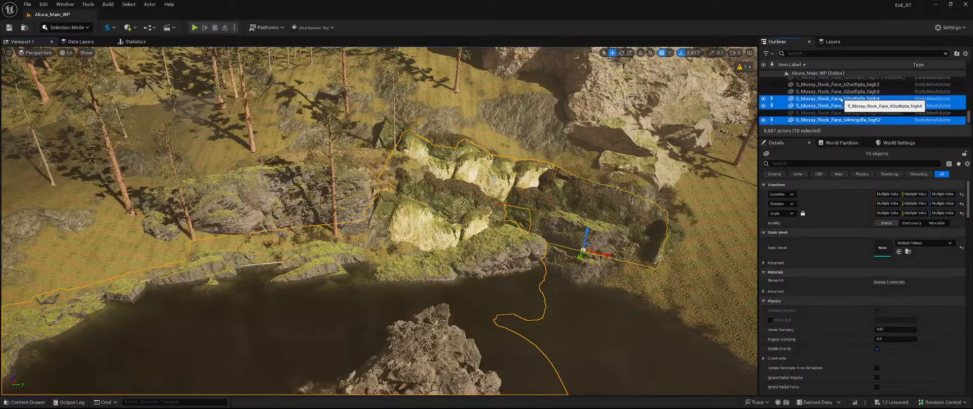
left_click(841, 92, "ctrl")
left_click(842, 85, "ctrl")
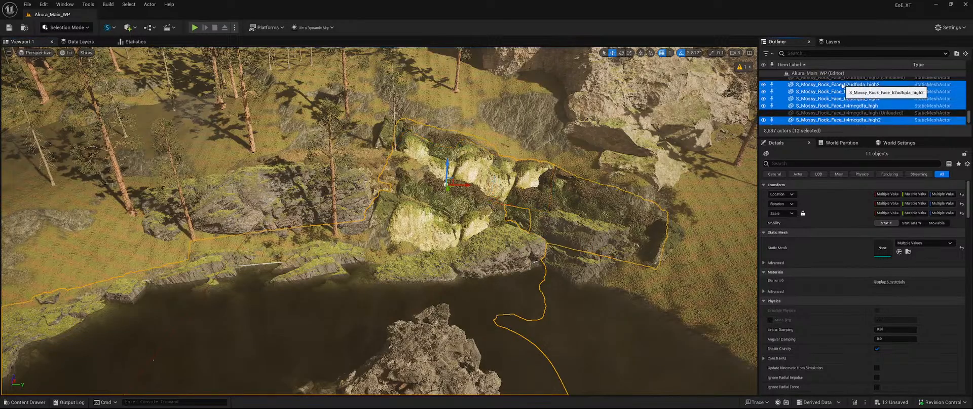
Add the large Nordic Forest cliffs Var1 and Var2 to the selection
scroll(850, 114, "down", 10)
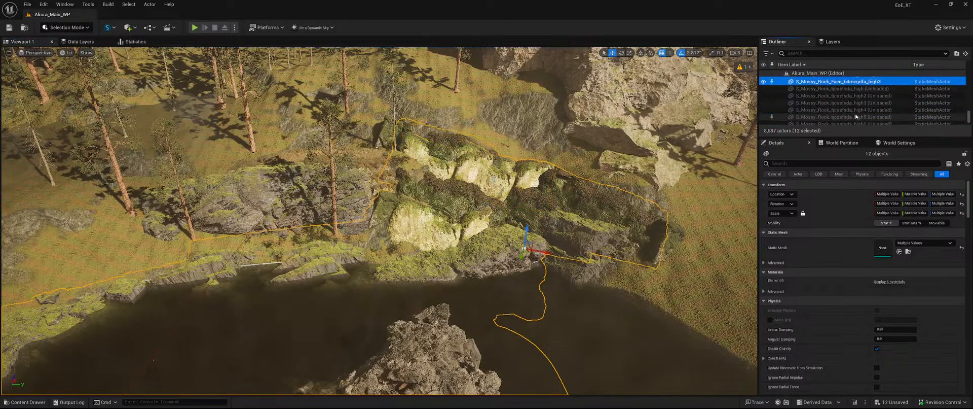
scroll(861, 110, "down", 10)
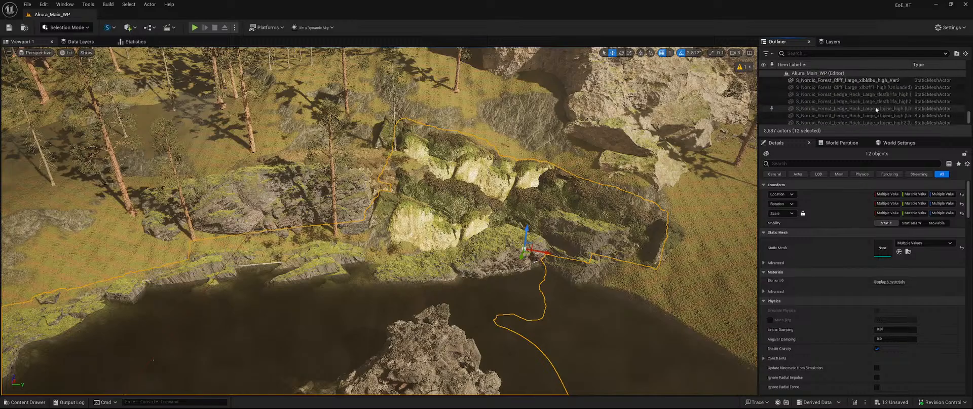
left_click(853, 107, "ctrl")
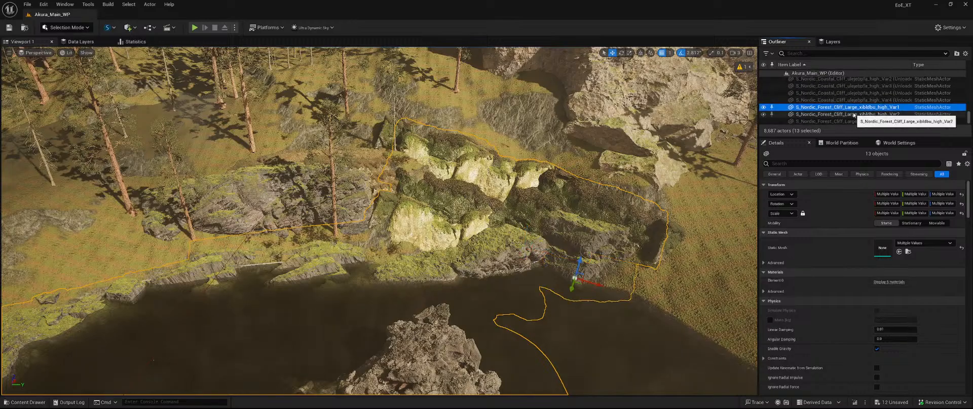
left_click(862, 114, "ctrl")
Look through the level's actor list for further loaded rock and cliff meshes
scroll(898, 113, "down", 1)
scroll(892, 108, "up", 8)
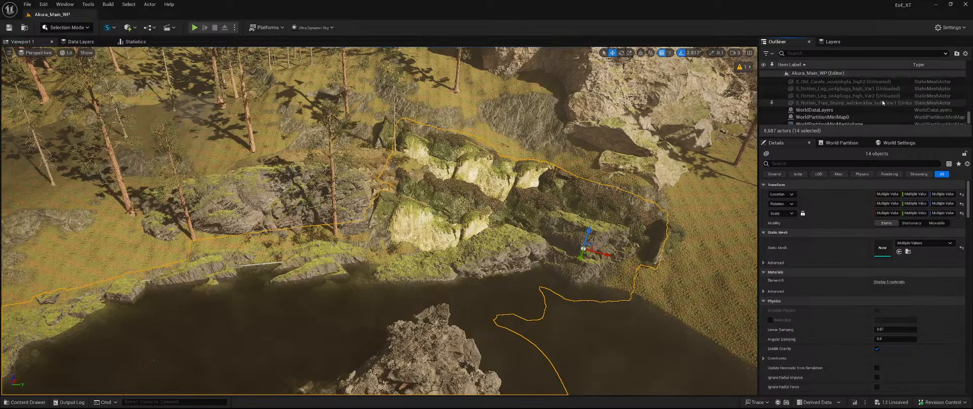
scroll(888, 103, "down", 5)
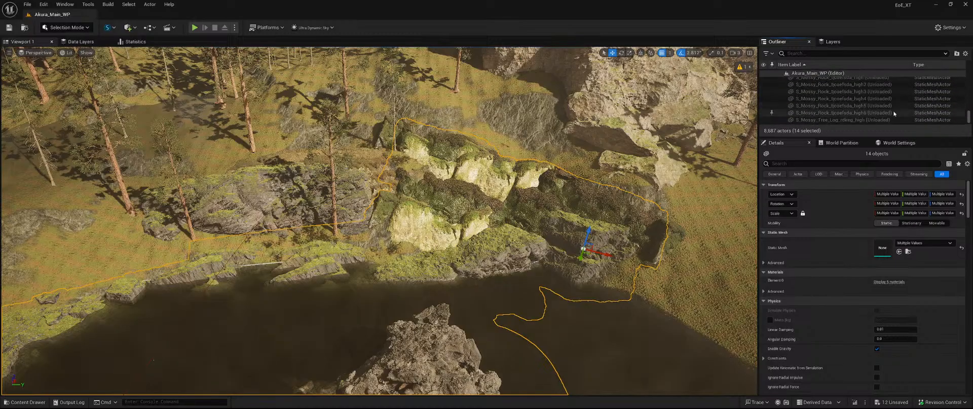
scroll(894, 108, "up", 10)
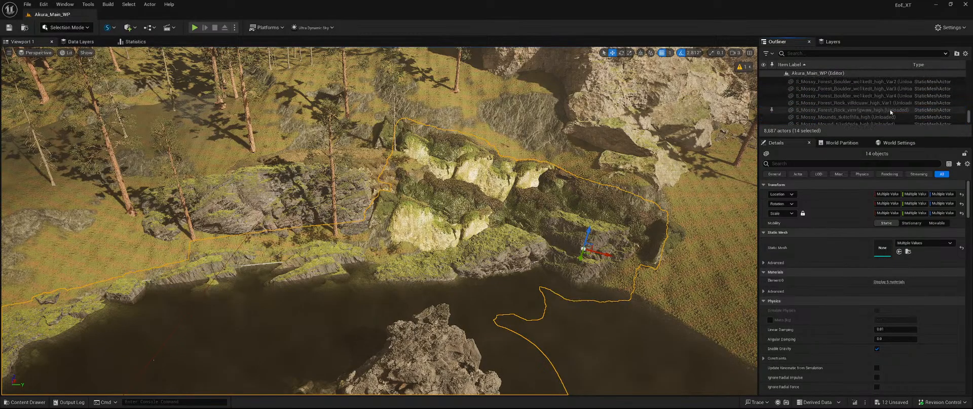
scroll(892, 110, "up", 10)
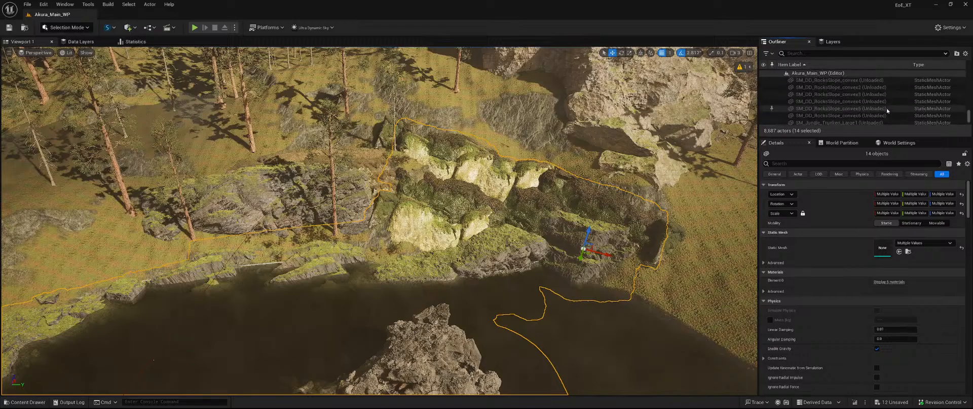
scroll(897, 110, "down", 10)
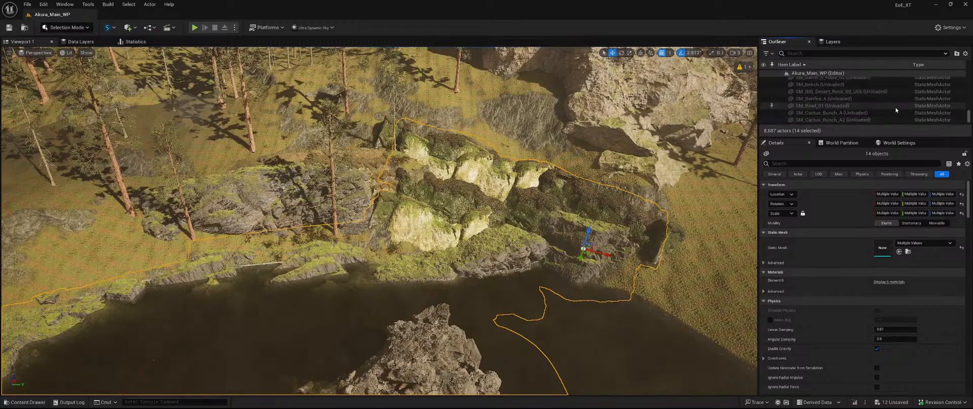
scroll(890, 110, "up", 15)
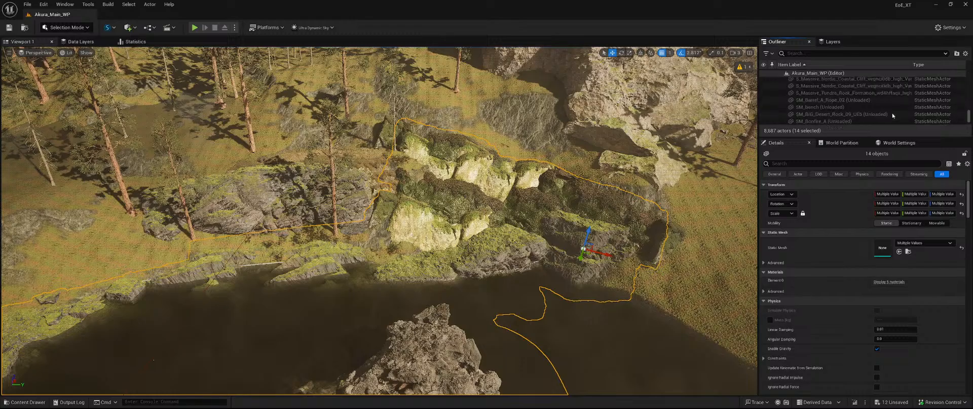
scroll(890, 111, "up", 15)
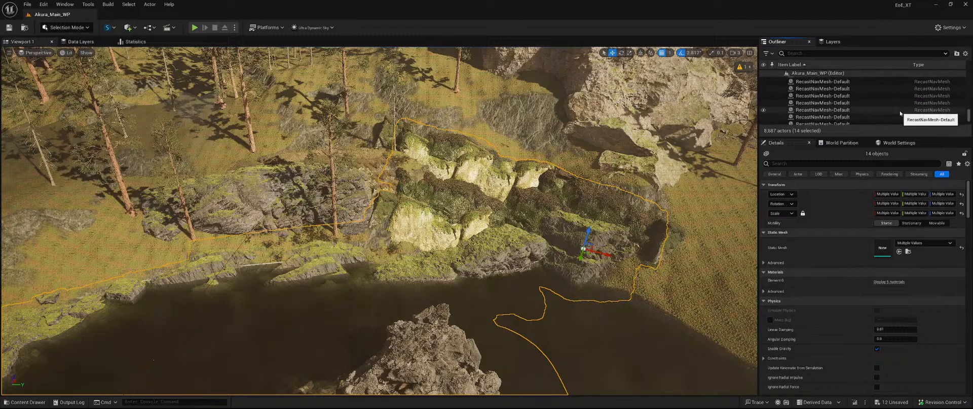
scroll(890, 109, "up", 1)
scroll(890, 109, "down", 1)
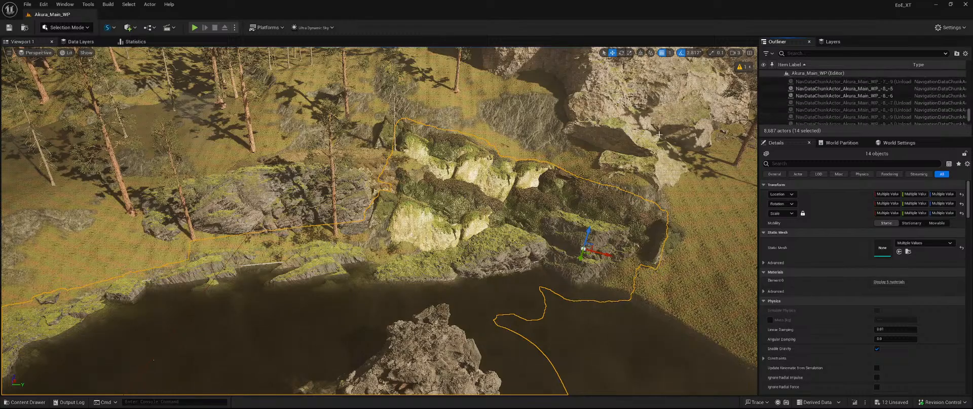
Add the large Nordic Forest cliff on the bank behind the shoreline rocks to the selection
right_click_drag(659, 134, 553, 183)
mouse_move(573, 148)
right_mouse_down()
mouse_move(654, 152)
mouse_move(573, 148)
right_mouse_up()
left_click(411, 178, "ctrl")
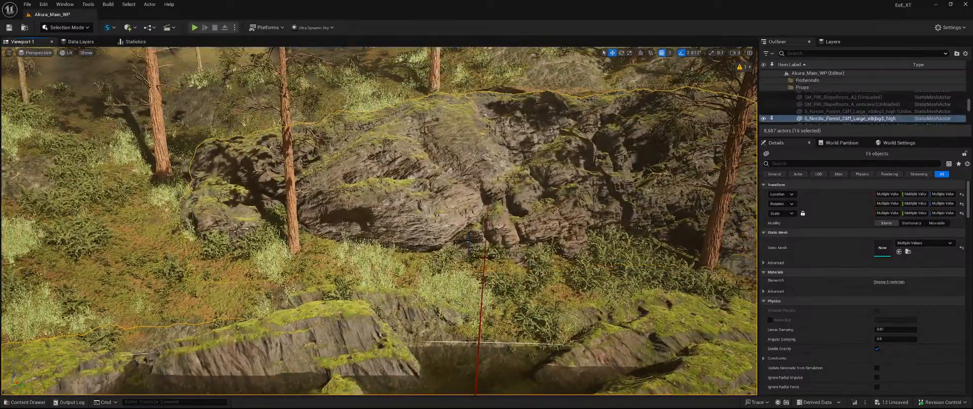
scroll(844, 121, "down", 3)
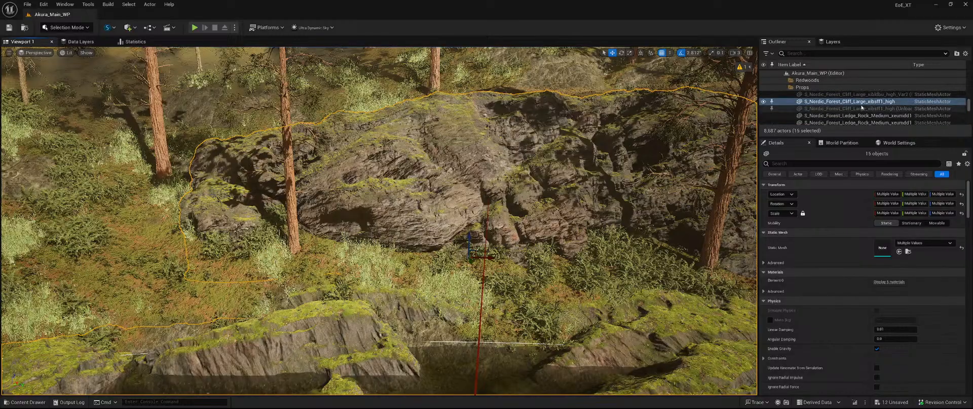
Add the medium Nordic Forest ledge rocks, all loaded xeumdd1 and xeumfdu variants, to the selection
left_click(841, 104, "ctrl")
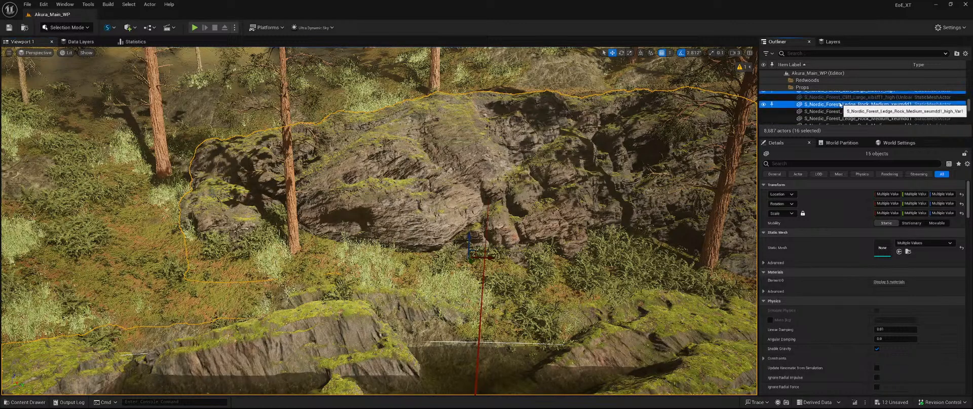
left_click(841, 111, "ctrl")
key("f")
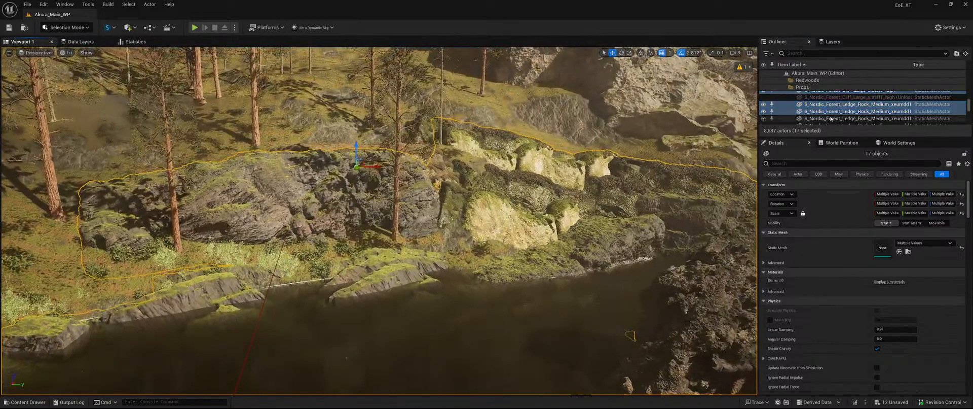
left_click(831, 118, "ctrl")
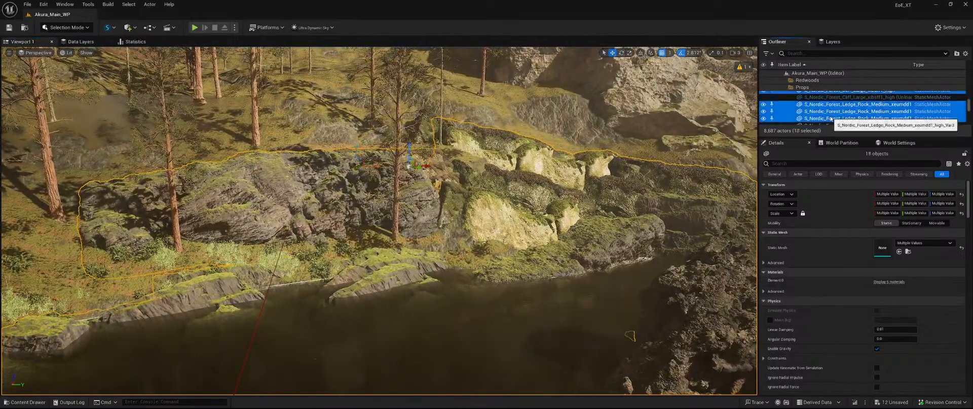
scroll(862, 109, "down", 1)
left_click(864, 105, "ctrl")
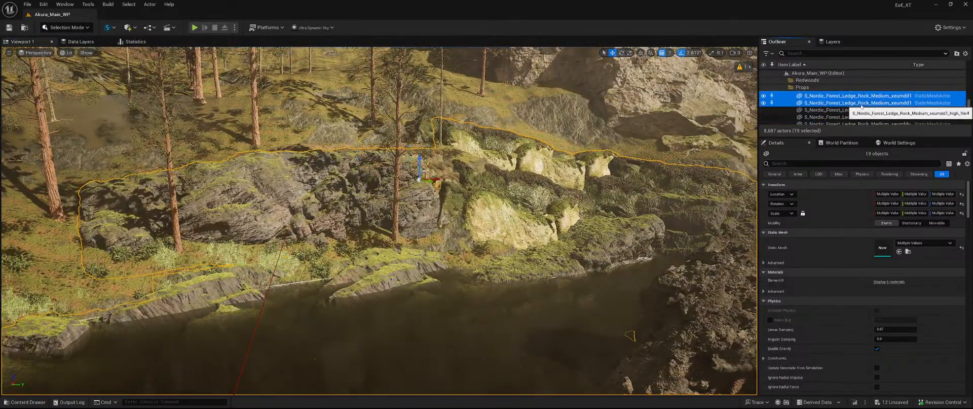
left_click(866, 117, "ctrl")
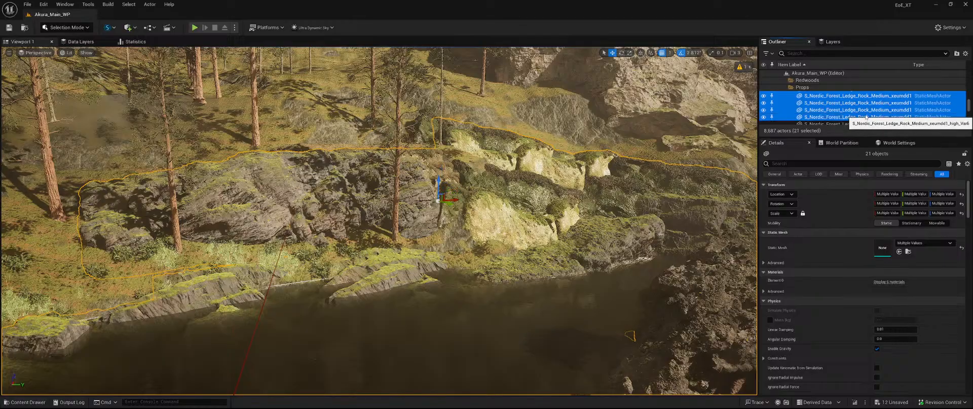
scroll(866, 112, "down", 1)
left_click(865, 103, "ctrl")
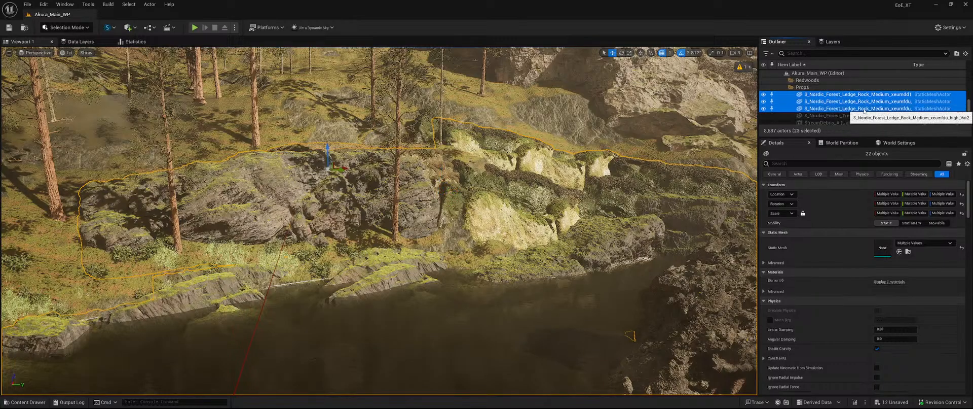
scroll(864, 108, "down", 2)
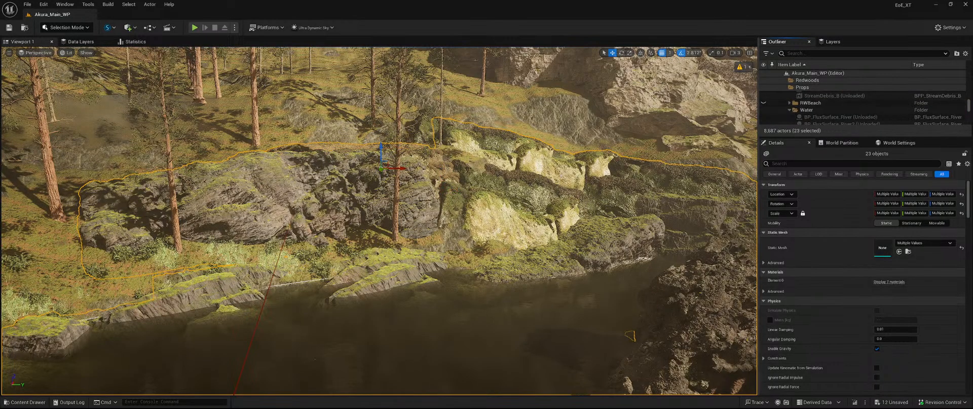
Add the remaining massive tundra rock formation wd4hffaqx_high_Var4 to the selection
mouse_move(685, 129)
right_mouse_down()
mouse_move(723, 109)
mouse_move(686, 129)
right_mouse_up()
scroll(858, 115, "up", 4)
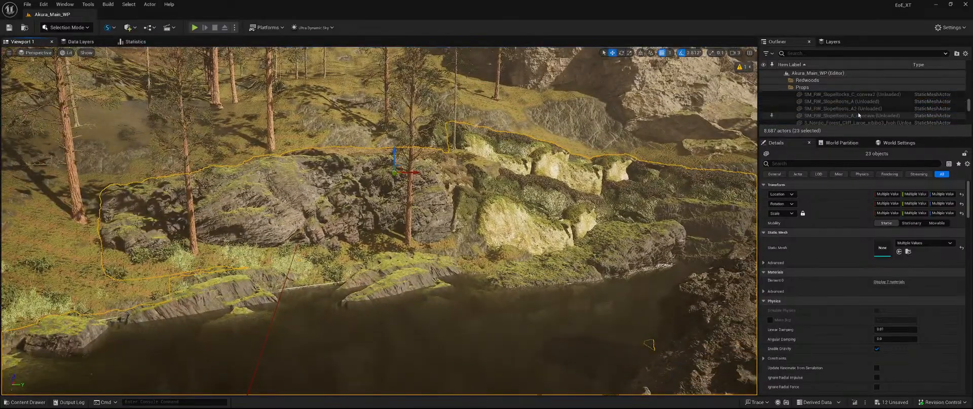
scroll(864, 116, "up", 2)
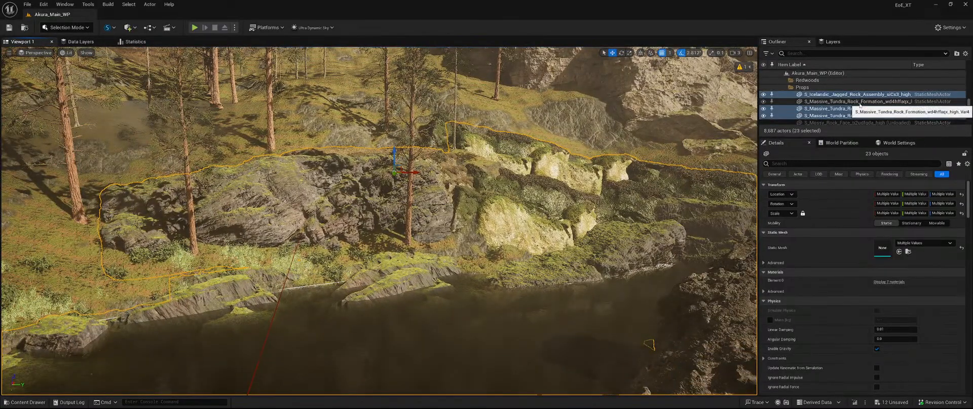
left_click(859, 102, "ctrl")
key("f")
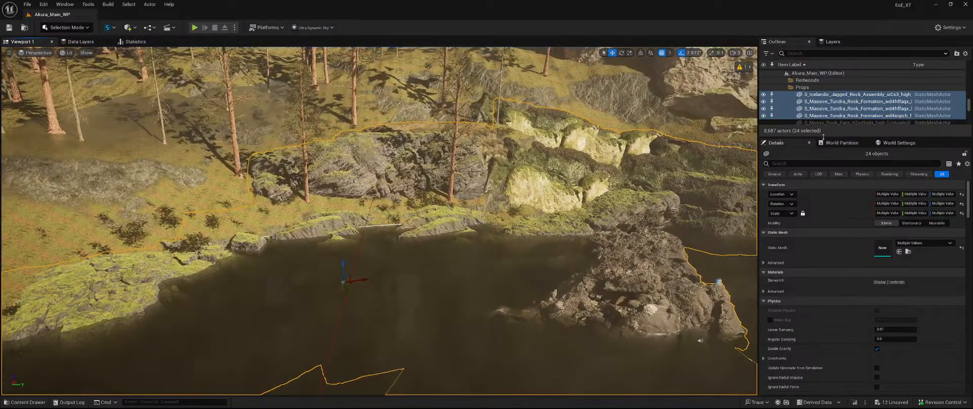
Add the two missing mossy rocks, including the dark one at the grassy end of the rock face, to the selection
scroll(894, 105, "up", 5)
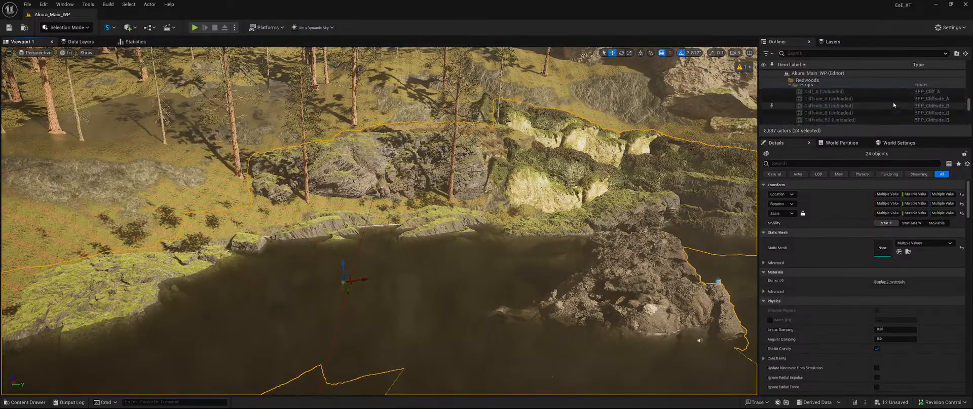
right_click_drag(487, 213, 588, 208)
key("w")
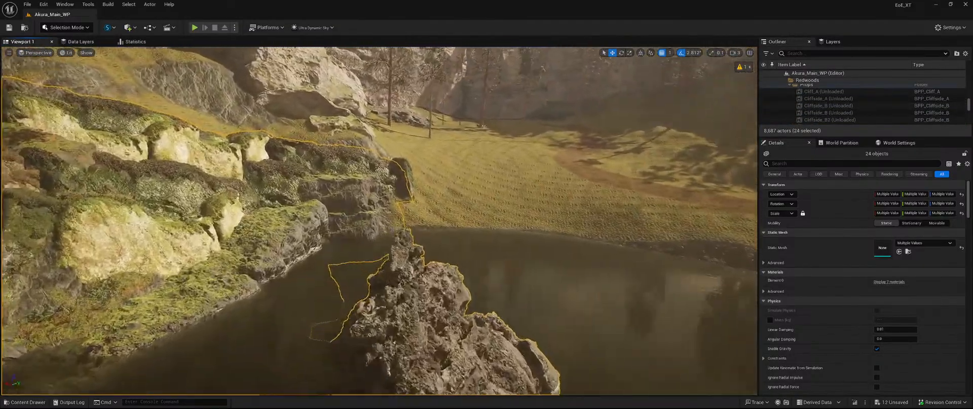
key("w")
mouse_move(515, 186)
right_mouse_down()
mouse_move(517, 174)
mouse_move(499, 191)
mouse_move(515, 186)
right_mouse_up()
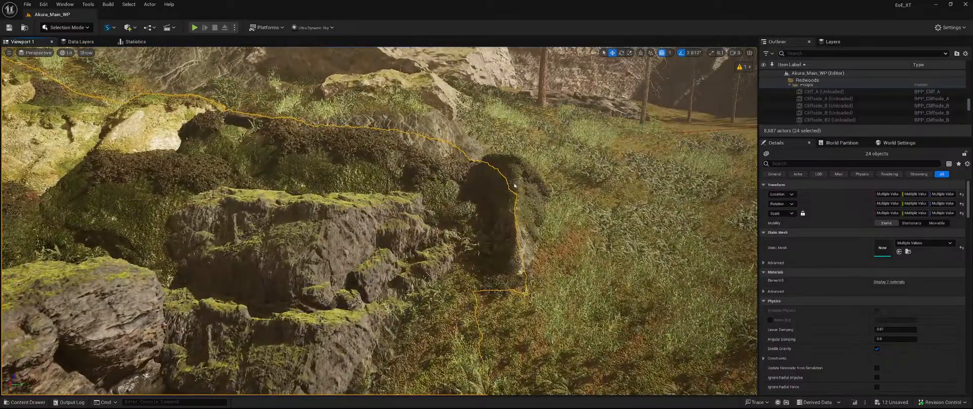
left_click(515, 185, "ctrl")
left_click(841, 108, "ctrl")
key("f")
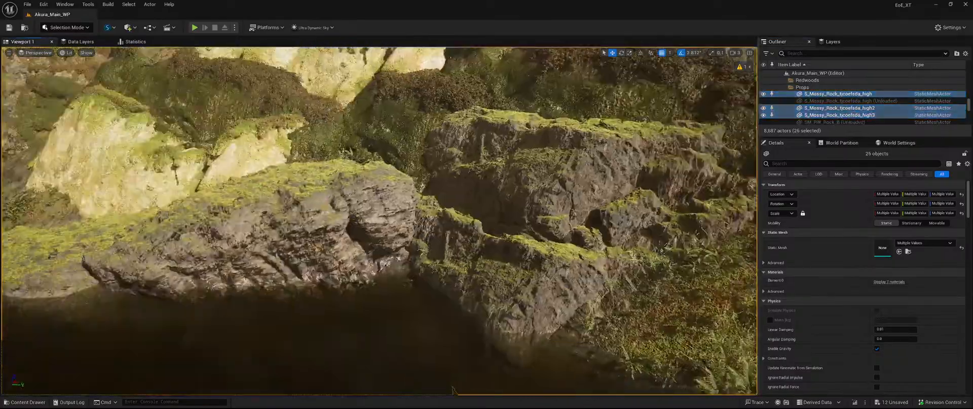
scroll(917, 111, "up", 2)
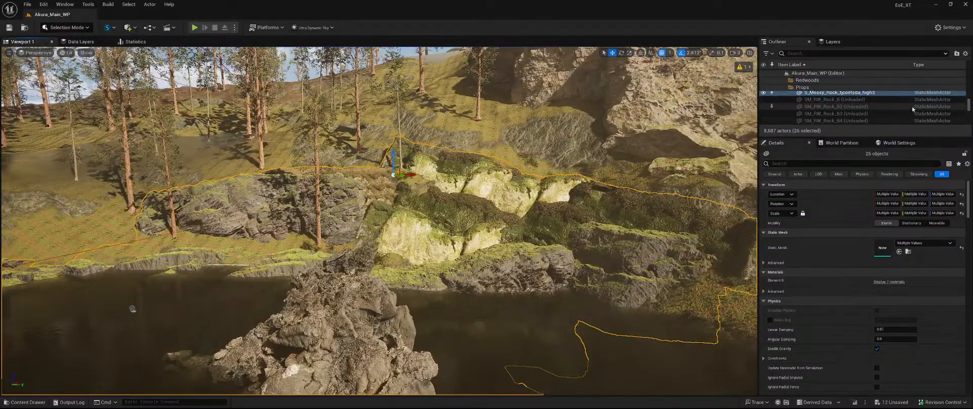
Create a packed level blueprint from the selected rocks, saved as PondRockFace_A in Redwoods/Outer, and check out the affected assets
right_click_drag(532, 208, 537, 253)
right_click(825, 111)
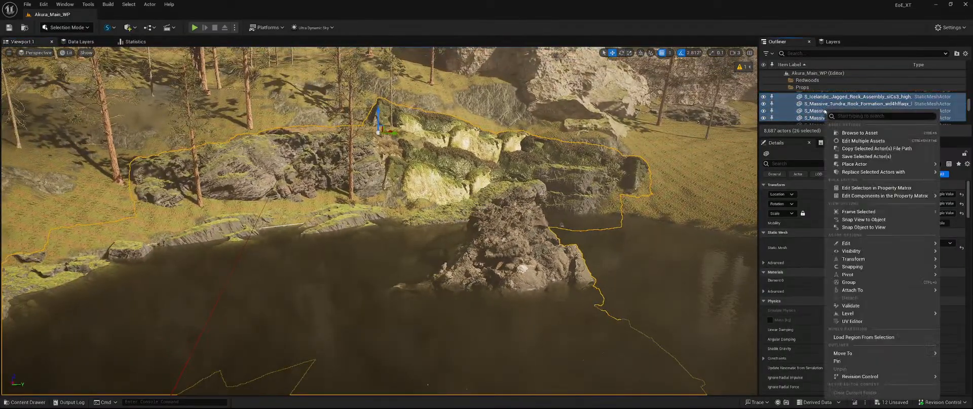
mouse_move(861, 313)
left_click(788, 324)
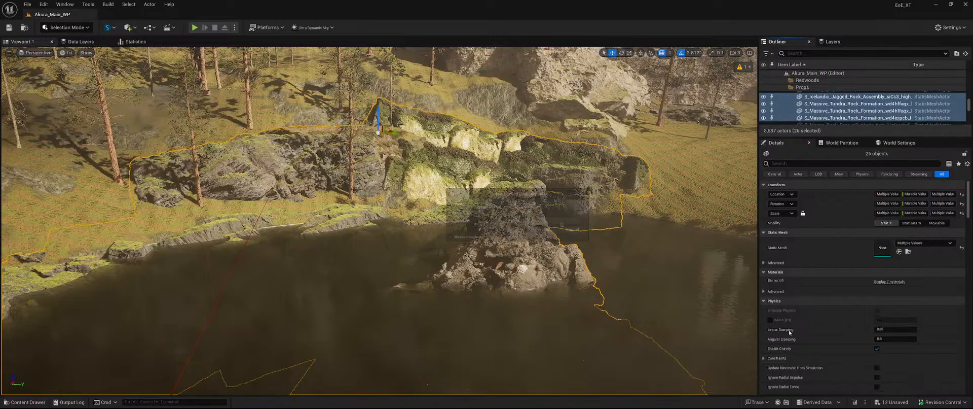
left_click(554, 234)
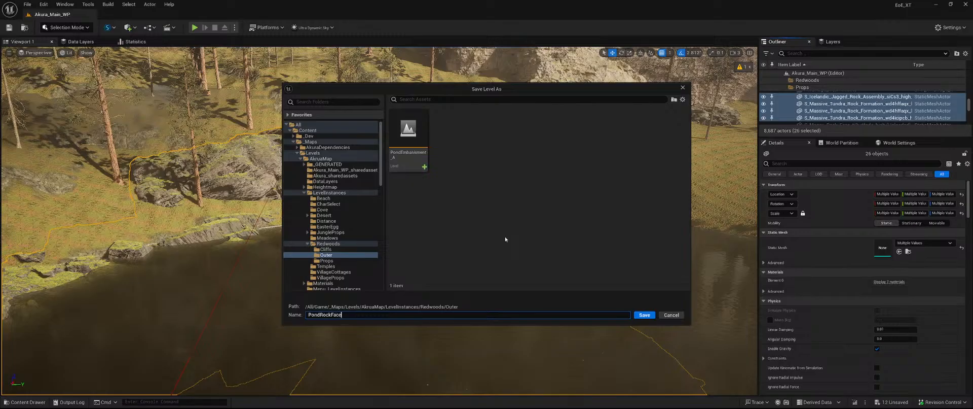
key("Return")
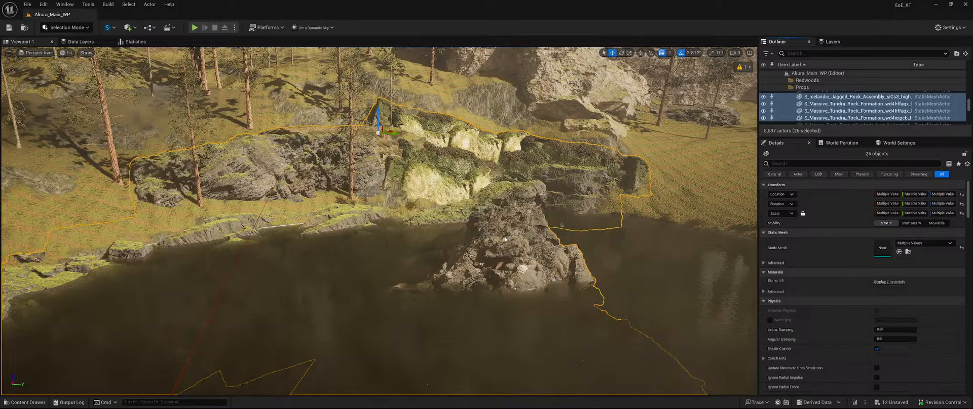
key("Return")
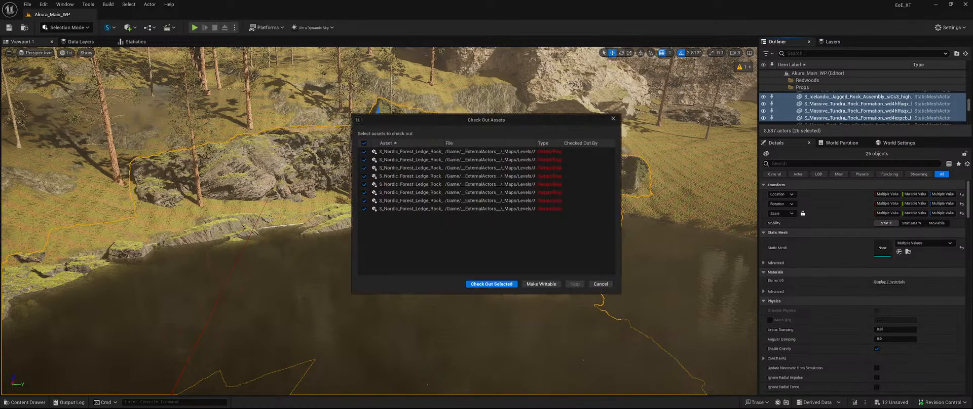
left_click(499, 288)
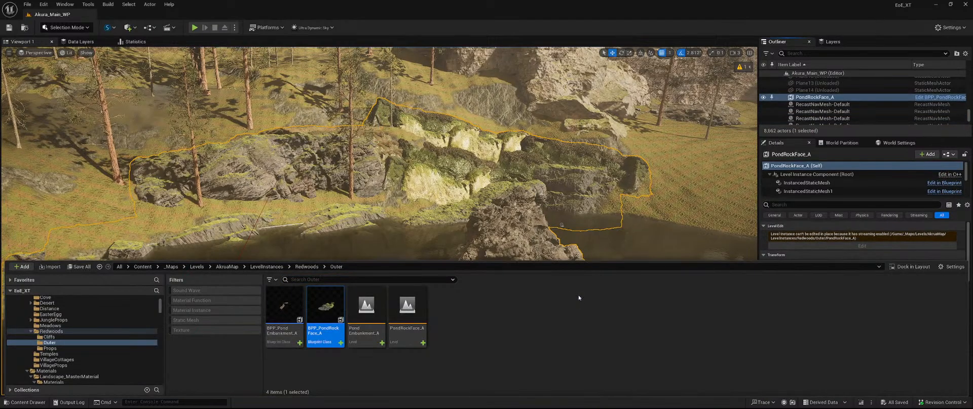
Open the BPP_PondRockFace_A blueprint and disable Start with Tick Enabled for the actor and all its components
double_click(337, 303)
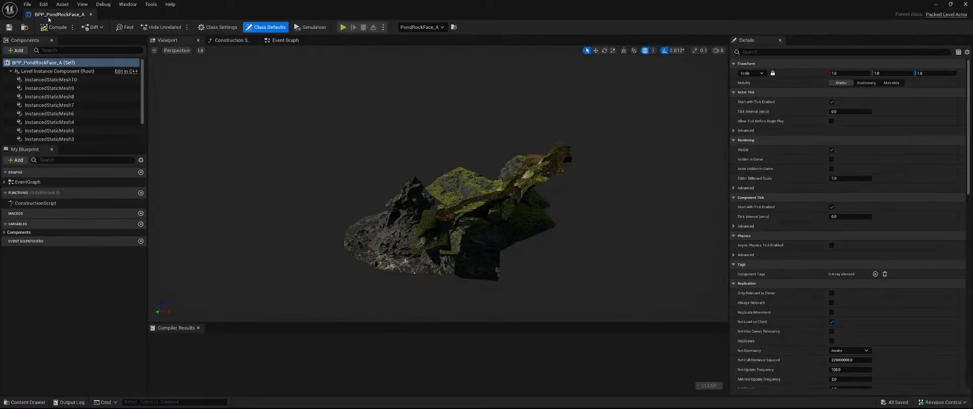
left_click_drag(61, 14, 129, 16)
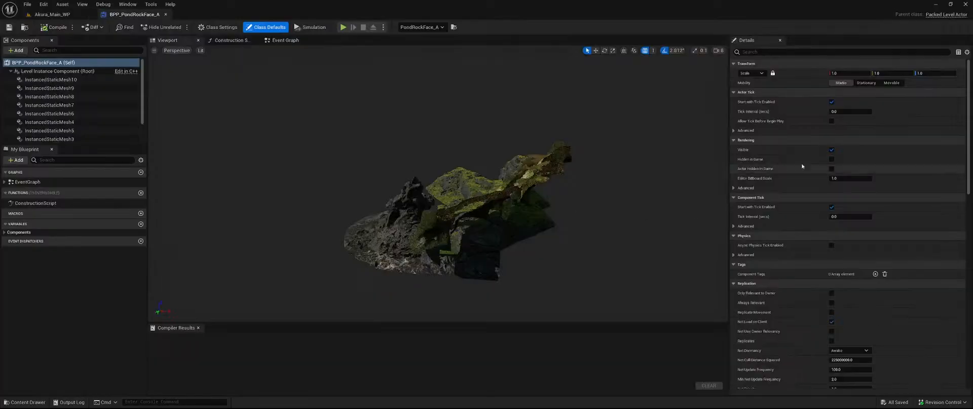
left_click(56, 71)
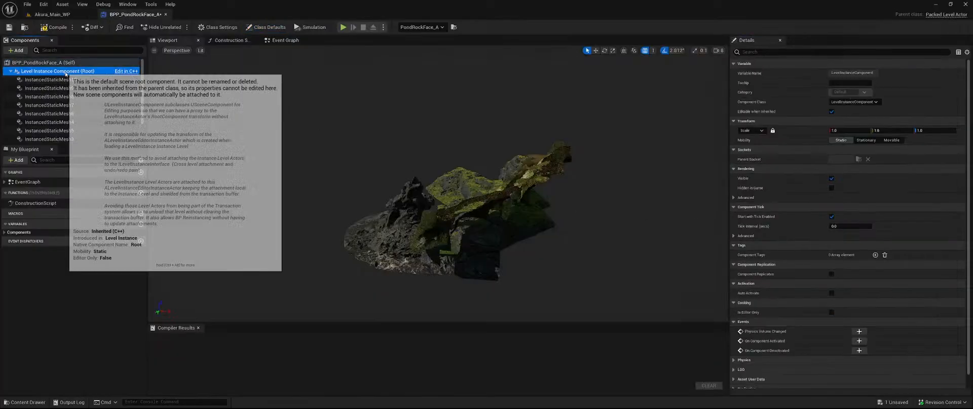
scroll(62, 94, "down", 2)
left_click(48, 137, "shift")
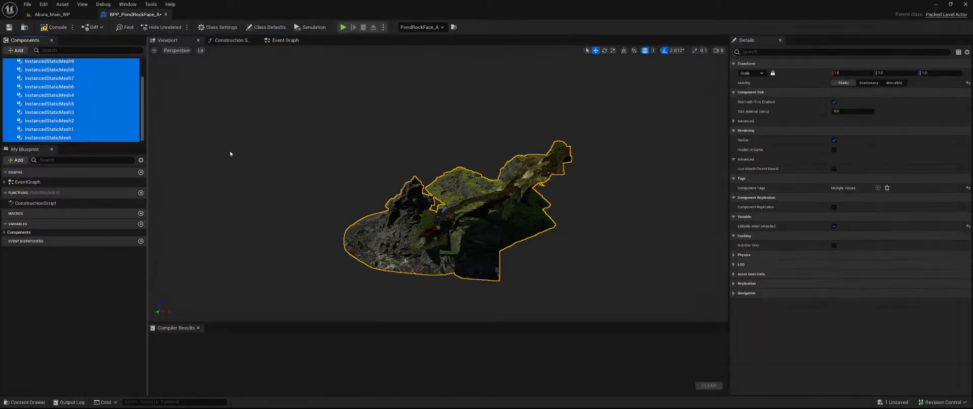
left_click(834, 102)
Set Shadow Cache Invalidation Behavior to Static for all the instanced static mesh components
scroll(76, 96, "up", 2)
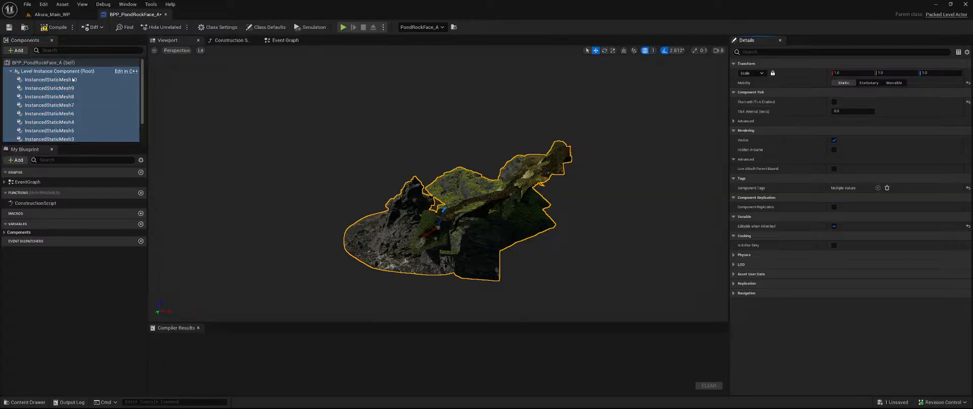
left_click(73, 80)
scroll(72, 102, "down", 2)
left_click(48, 137, "shift")
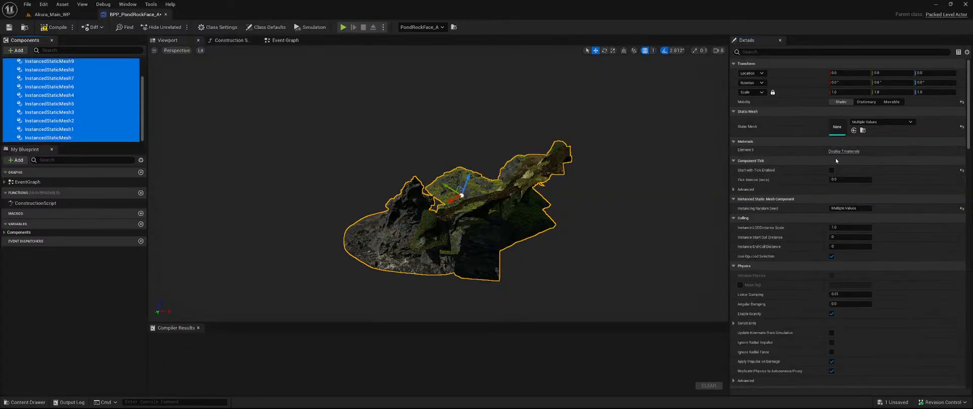
scroll(804, 198, "down", 5)
scroll(806, 195, "down", 8)
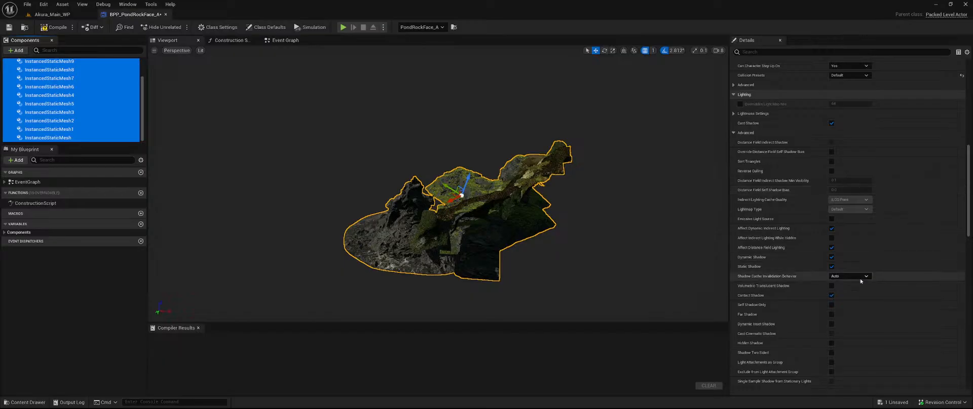
left_click(849, 275)
left_click(858, 301)
Turn off Evaluate World Position Offset for the mesh components and set the World Position Offset Disable Distance to 1
scroll(826, 160, "down", 10)
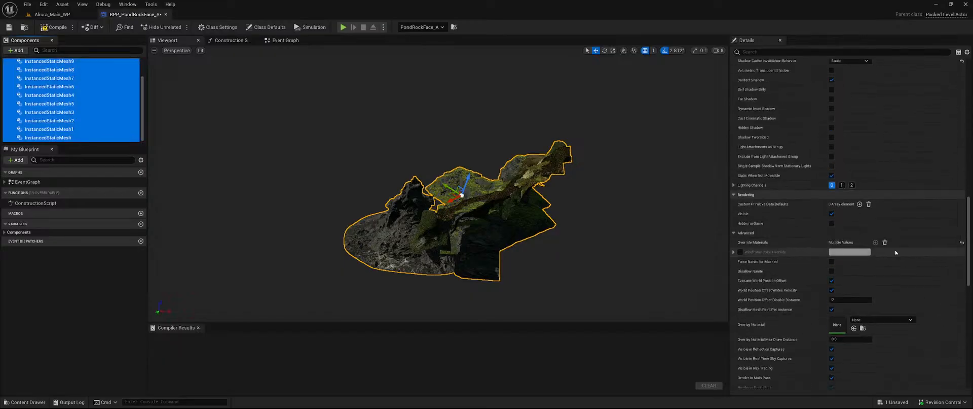
left_click(832, 157)
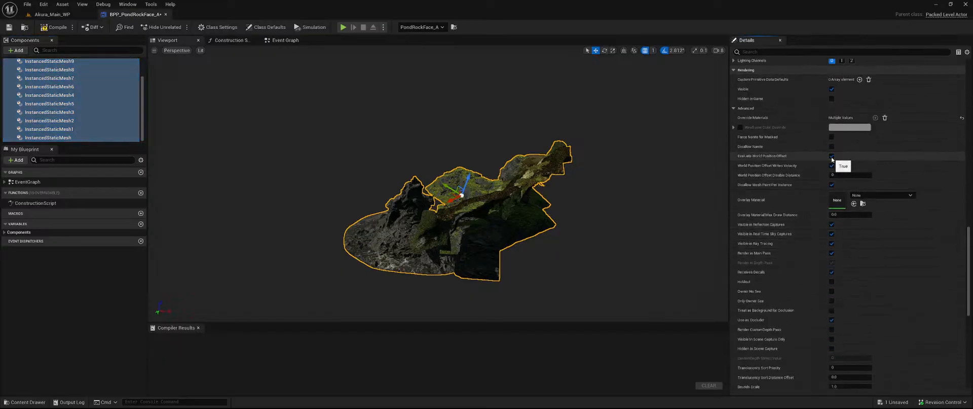
type("1")
key("Return")
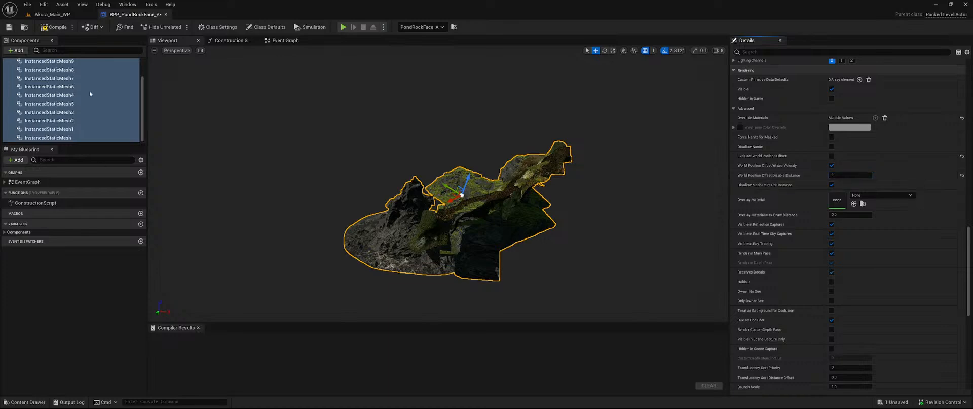
Assign Akura_Main_HLODLayer_Instanced as the HLOD layer of the BPP_PondRockFace_A actor
scroll(90, 94, "up", 2)
left_click(51, 62)
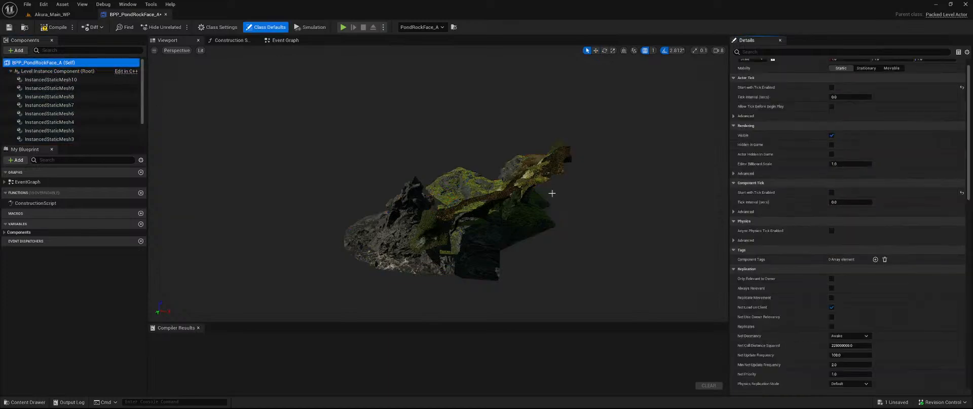
scroll(877, 261, "down", 10)
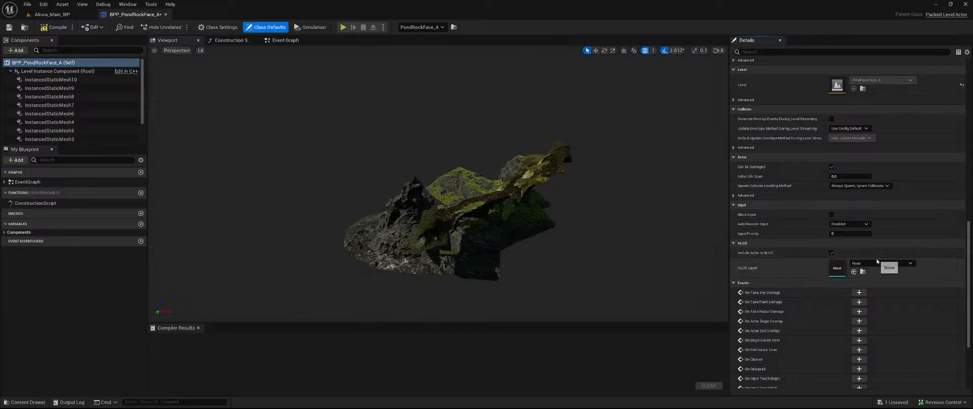
left_click(877, 263)
left_click(904, 181)
Set the World Partition Runtime Grid of the BPP_PondRockFace_A actor to MainGrid
scroll(789, 272, "down", 4)
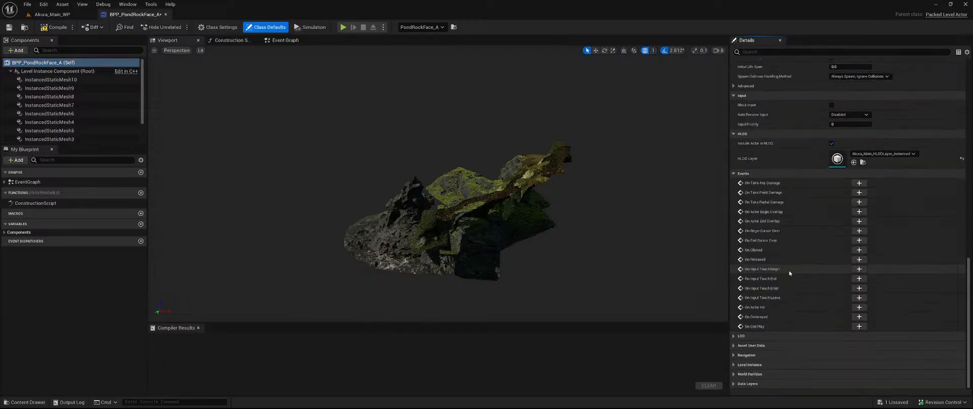
left_click(851, 374)
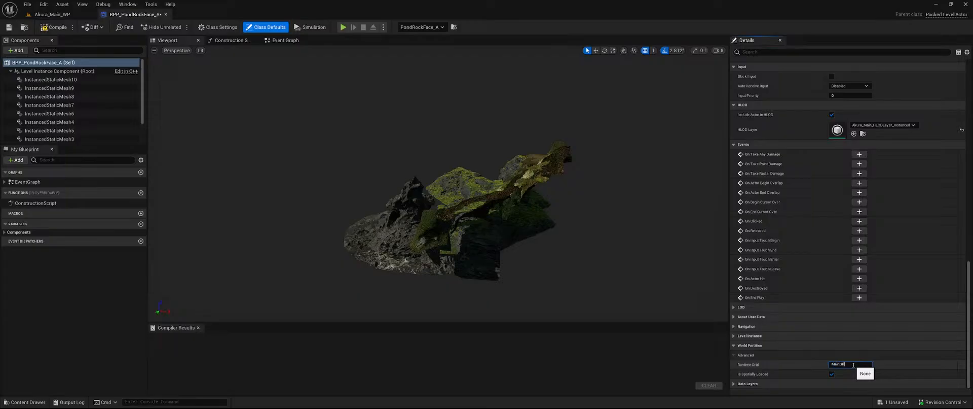
key("Return")
Return to the Akura_Main_WP level and move the PondRockFace_A actor into the Grasslands outliner folder
left_click(50, 15)
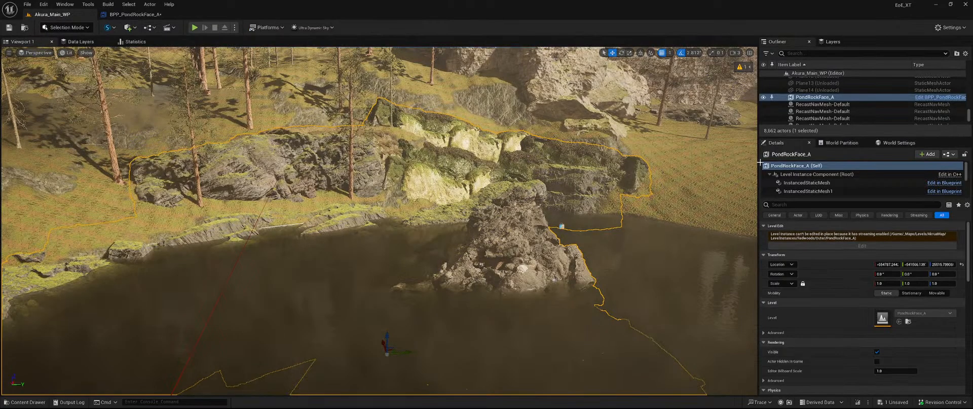
right_click(840, 97)
mouse_move(873, 318)
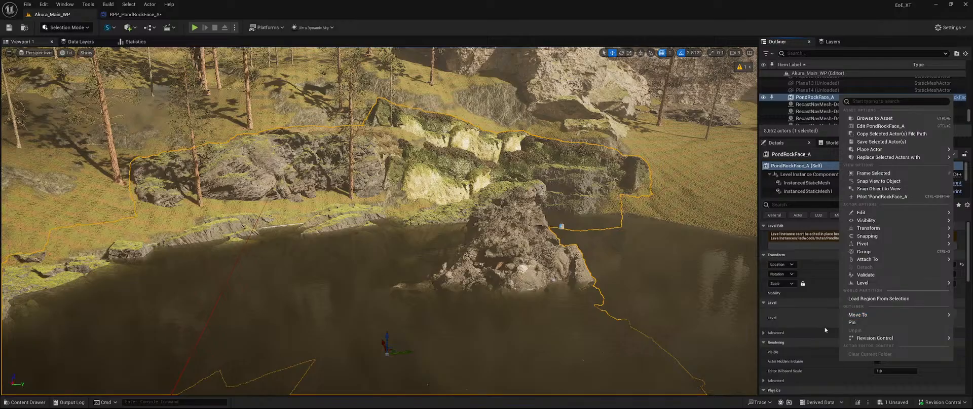
scroll(786, 339, "down", 5)
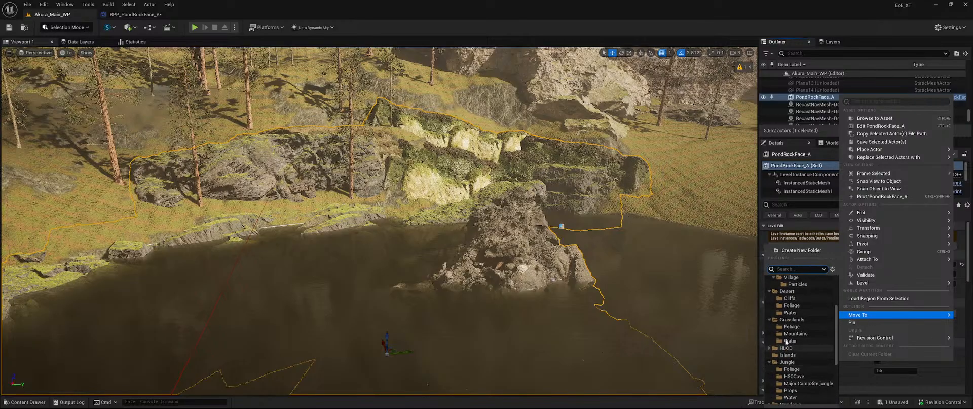
left_click(796, 320)
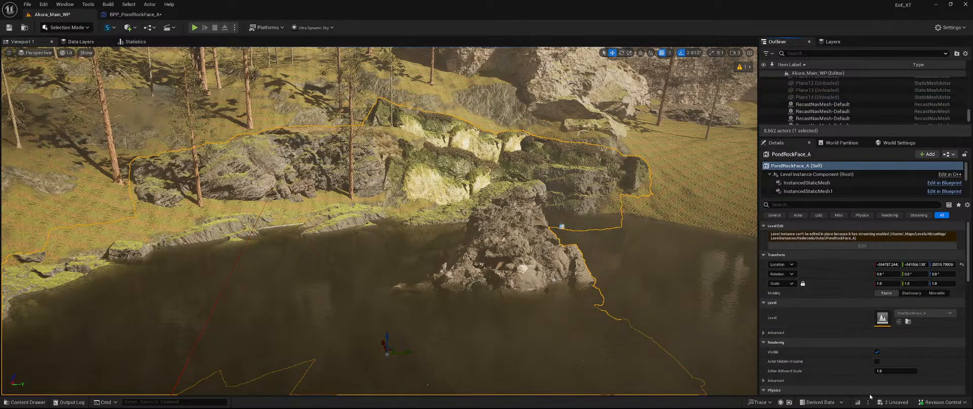
Save the unsaved assets, compile the BPP_PondRockFace_A blueprint and close it
left_click(895, 401)
left_click(537, 285)
left_click(133, 14)
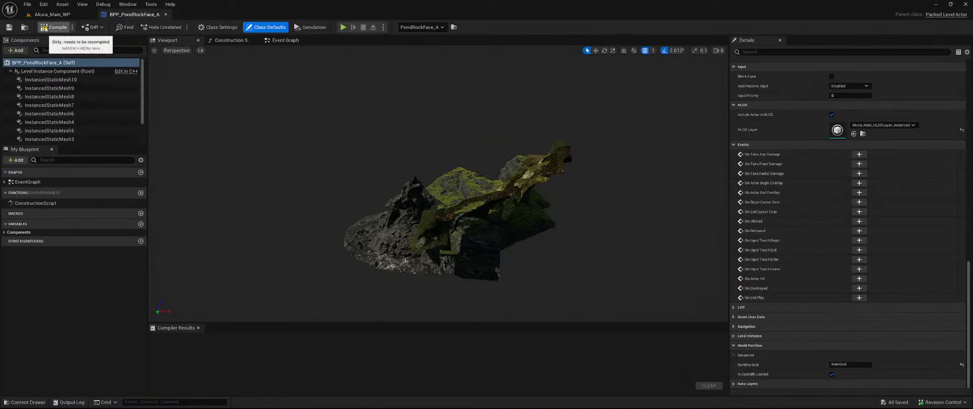
left_click(44, 28)
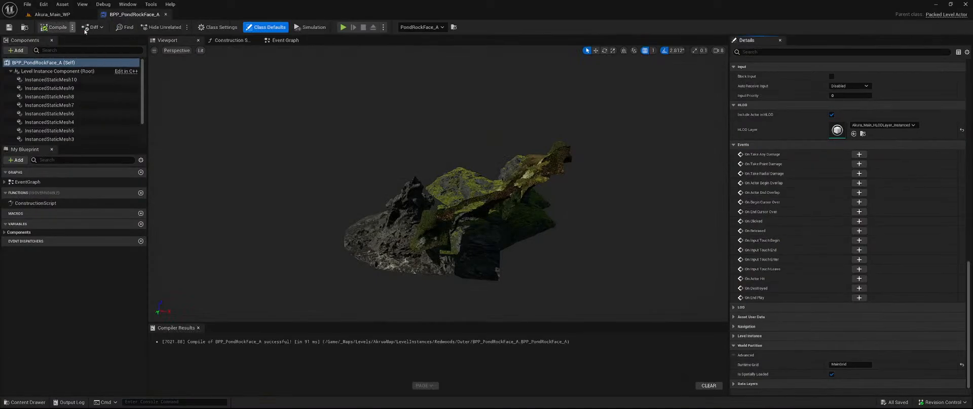
left_click(165, 15)
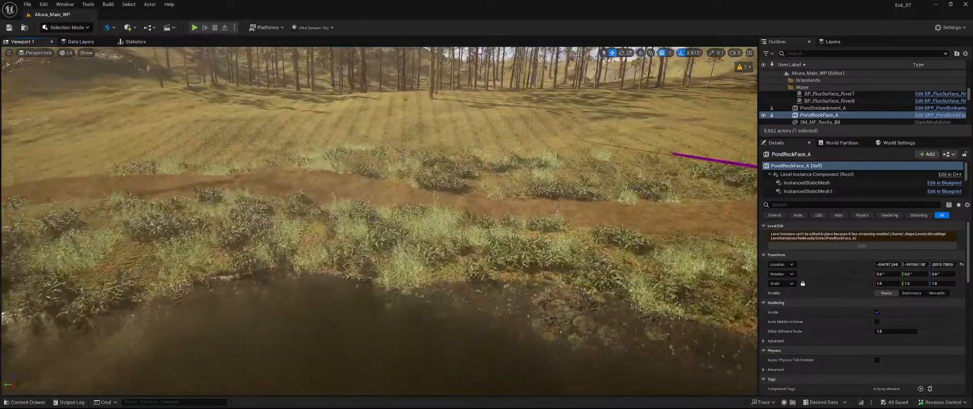
Clear the HLOD layer and disable Include Actor in HLOD in the BPP_PondEmbankment_A blueprint, closing it when done
key("w")
right_click_drag(379, 221, 391, 297)
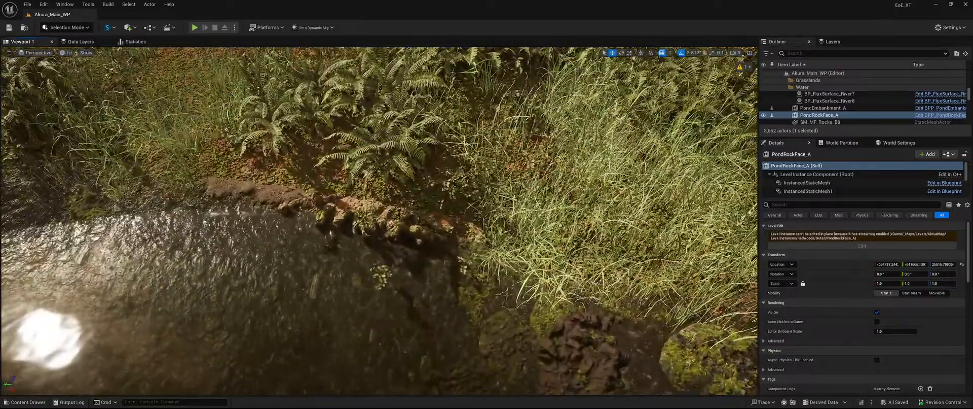
left_click(936, 108)
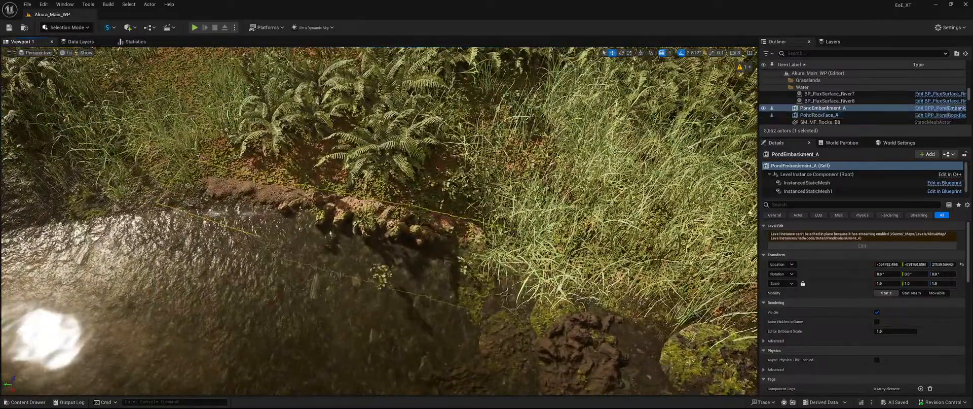
left_click(940, 108)
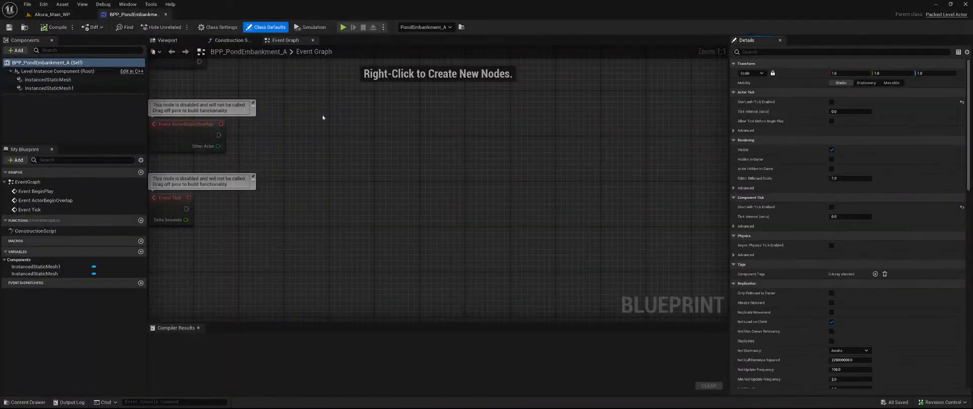
scroll(808, 212, "down", 15)
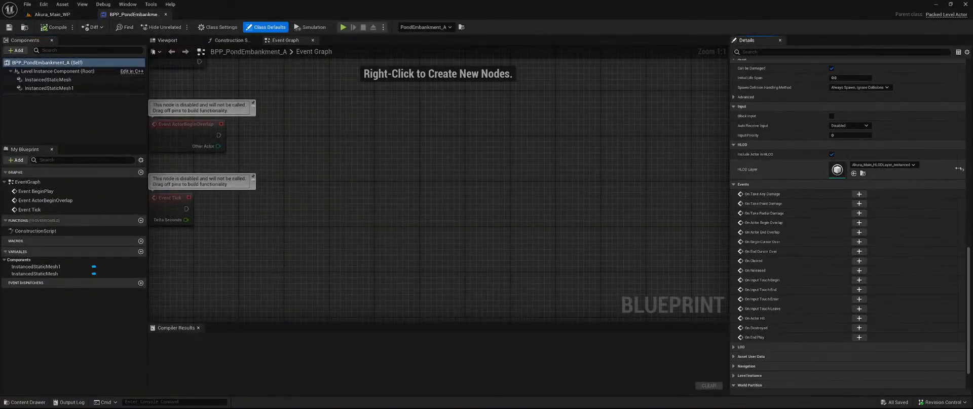
left_click(832, 154)
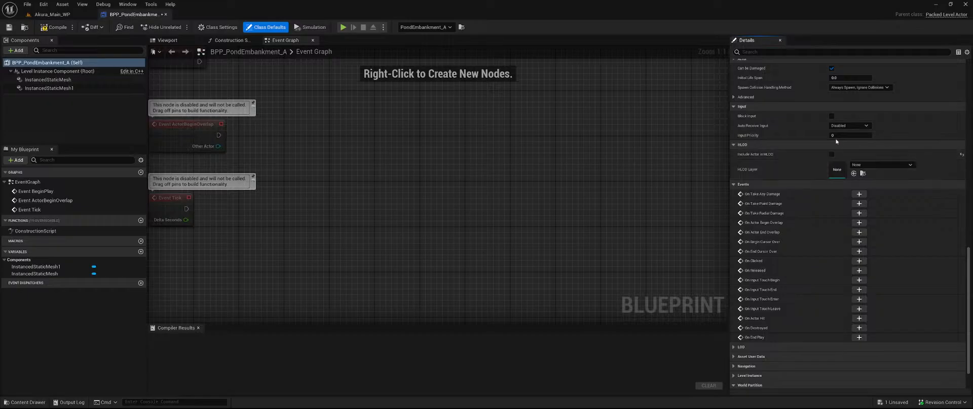
left_click(165, 14)
Deselect the pond embankment by selecting the world entry and switch the editor to Foliage mode
right_click_drag(343, 162, 345, 142)
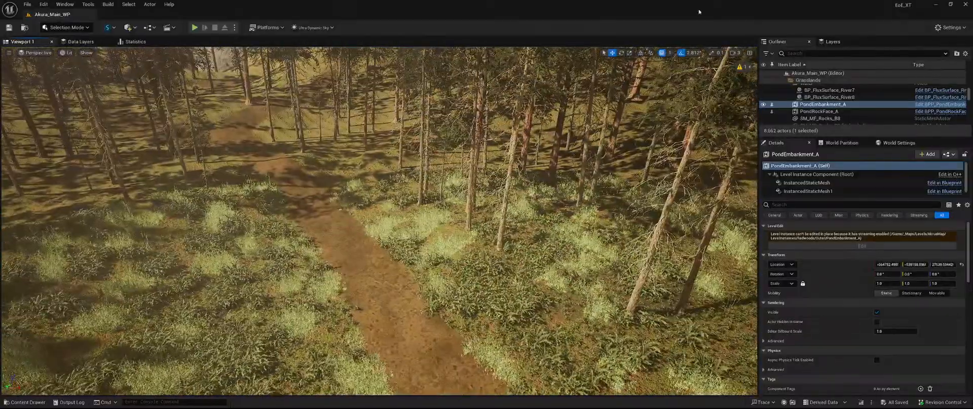
double_click(849, 73)
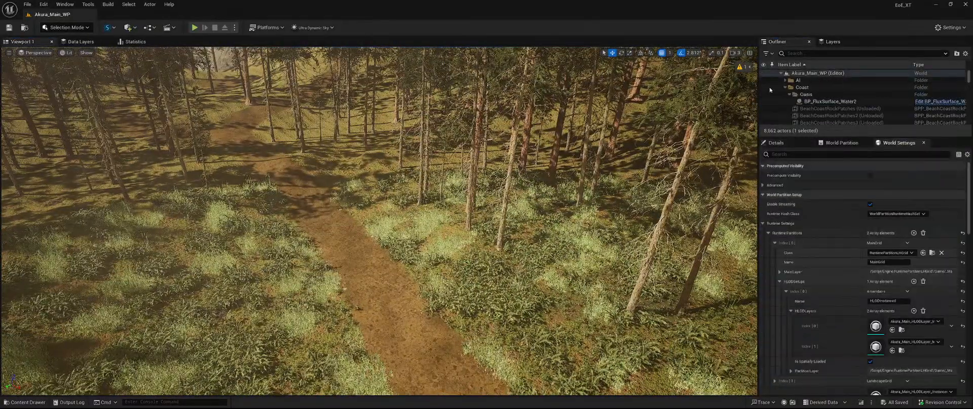
left_click(816, 73)
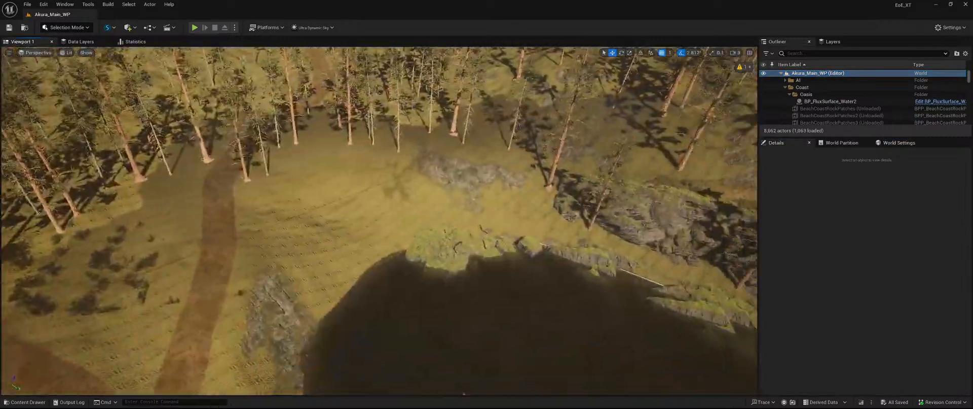
key("w")
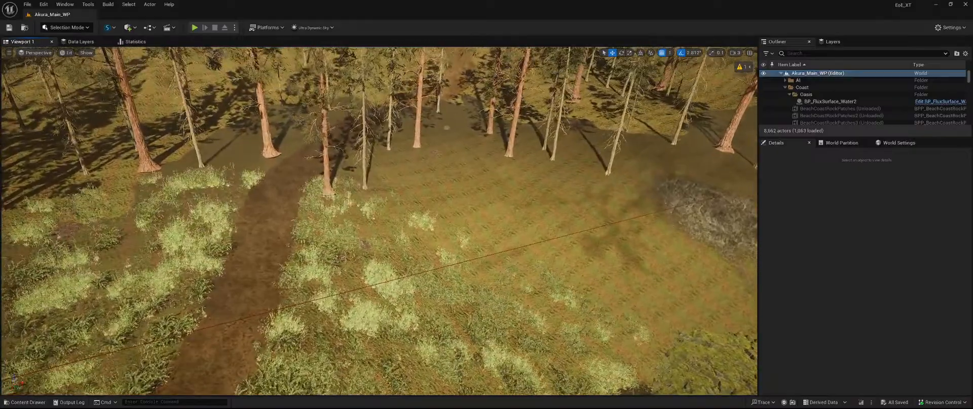
left_click(66, 27)
left_click(63, 57)
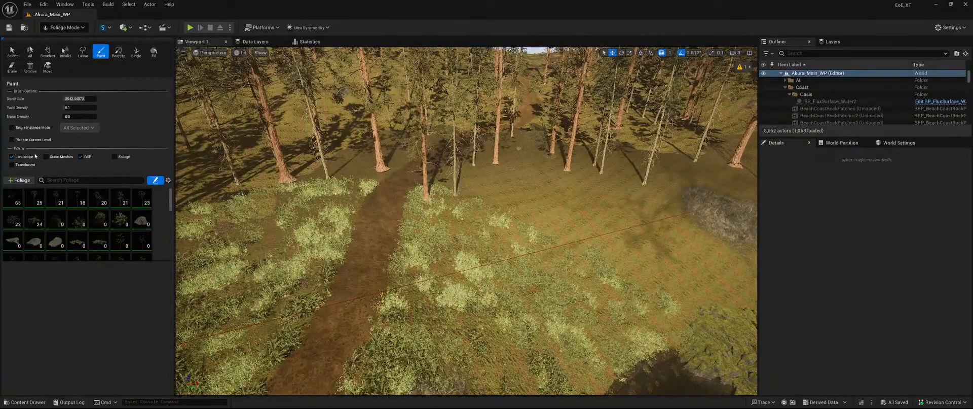
Select the foliage tree instances beside the dirt path and lower the floating redwood trunk into the ground
scroll(119, 240, "down", 5)
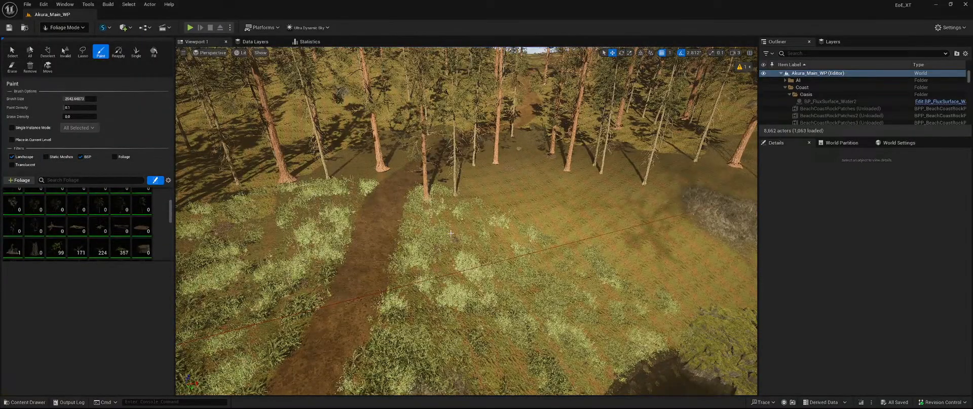
key("w")
right_click_drag(450, 233, 276, 188)
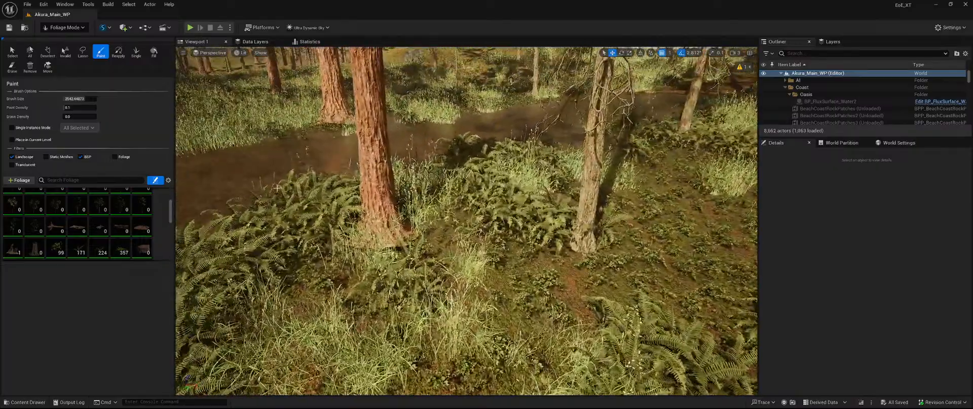
left_click(12, 52)
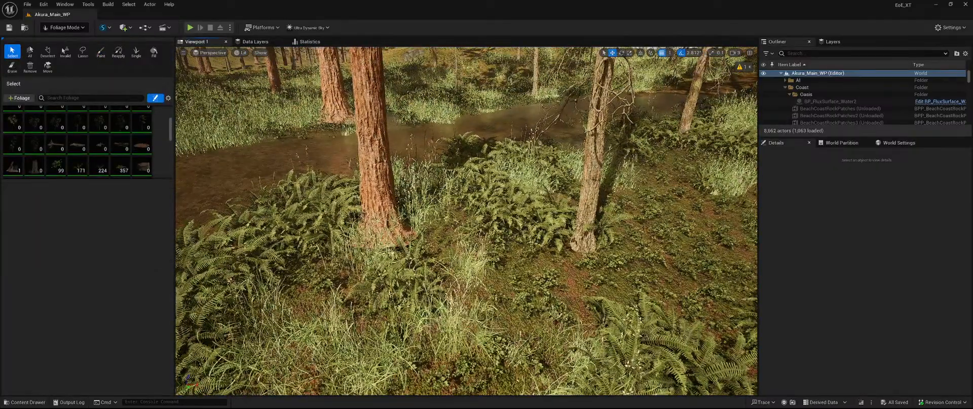
left_click_drag(384, 213, 384, 221)
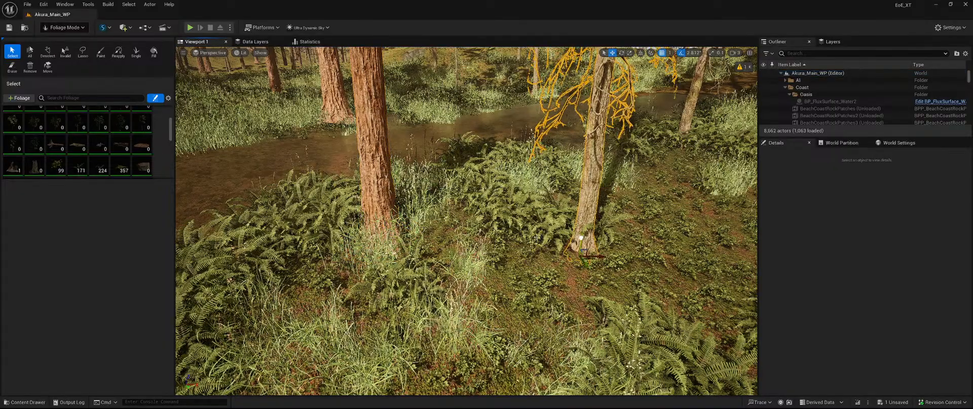
Lower the large flared-base redwood beside the path until its exposed base sinks into the terrain
key("s")
right_click_drag(538, 237, 517, 223)
key("w")
key("w")
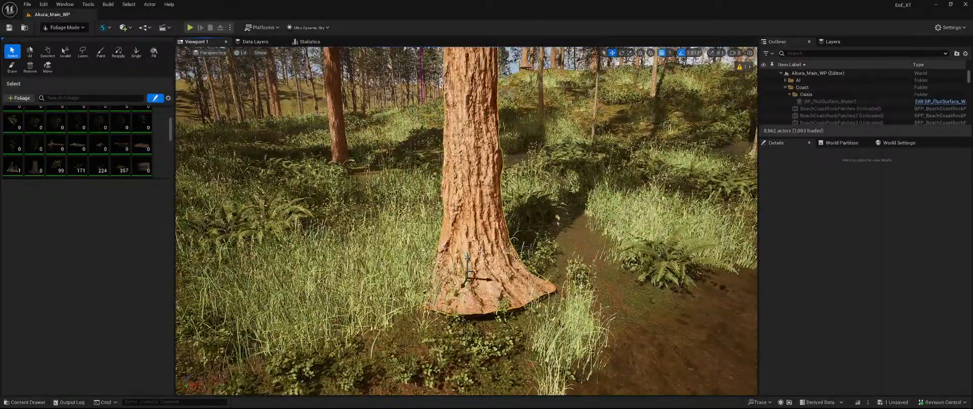
left_click_drag(467, 257, 467, 276)
Lower two more redwood foliage instances in the fern clearing so their trunks meet the ground
key("s")
right_click_drag(467, 277, 593, 279)
key("w")
key("s")
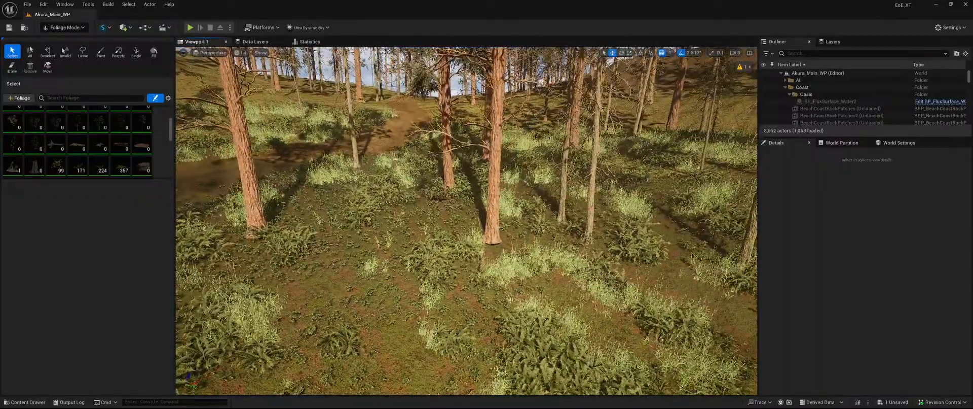
left_click(493, 218)
left_click_drag(492, 215, 491, 223)
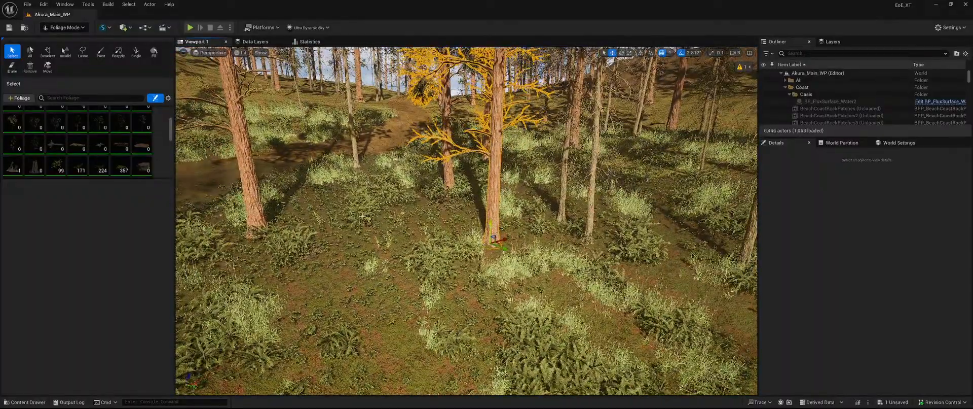
left_click(254, 210)
left_click_drag(257, 219, 258, 226)
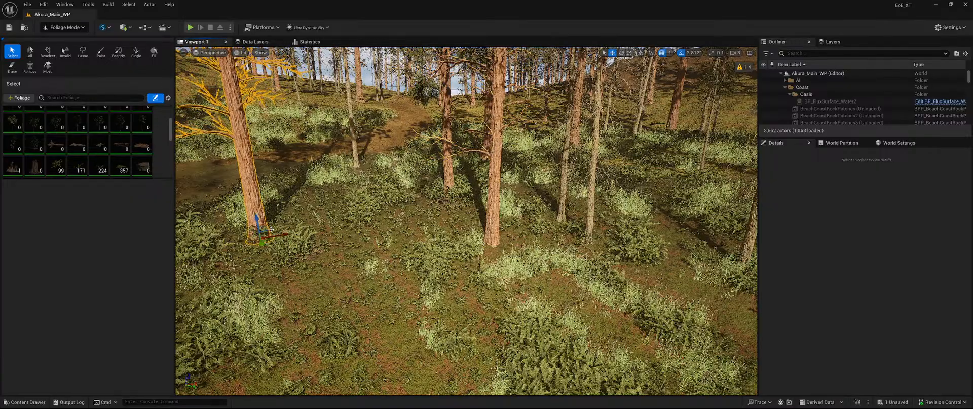
Switch to the foliage Paint tool and save the modified InstancedFoliageActor
key("w")
right_click_drag(258, 227, 321, 218)
key("s")
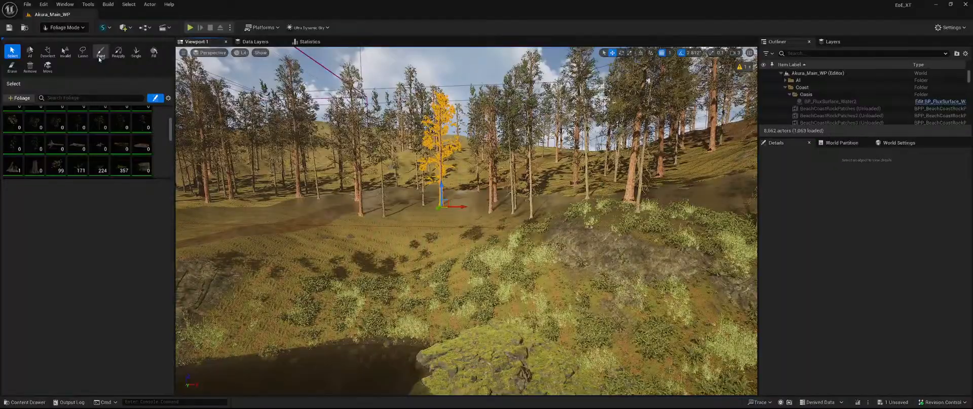
left_click(101, 52)
left_click(902, 403)
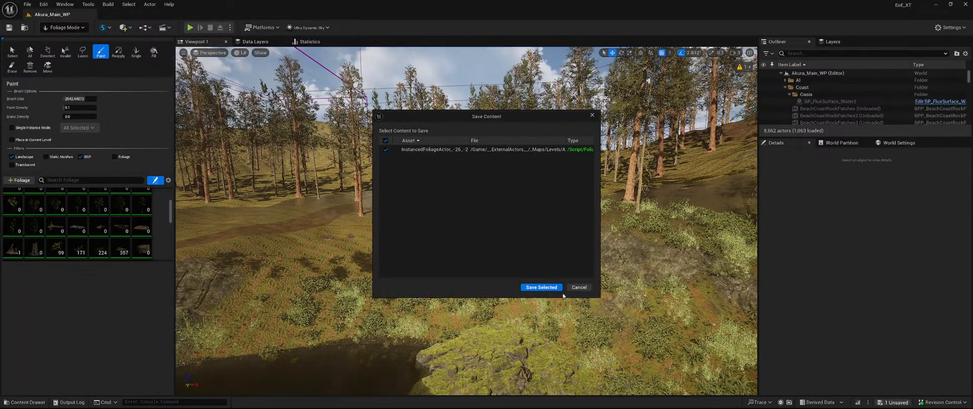
left_click(541, 287)
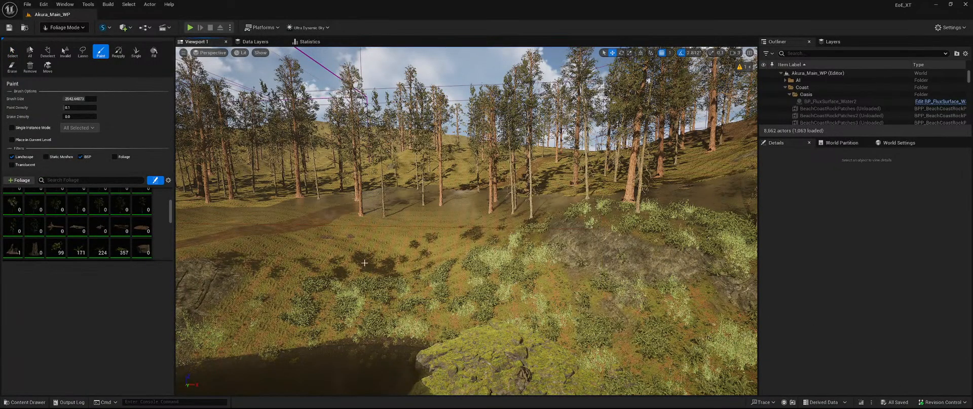
Look through the FT_RW_TreeFirMedium_A and B foliage types and select the medium redwood tree type for painting
scroll(61, 233, "down", 3)
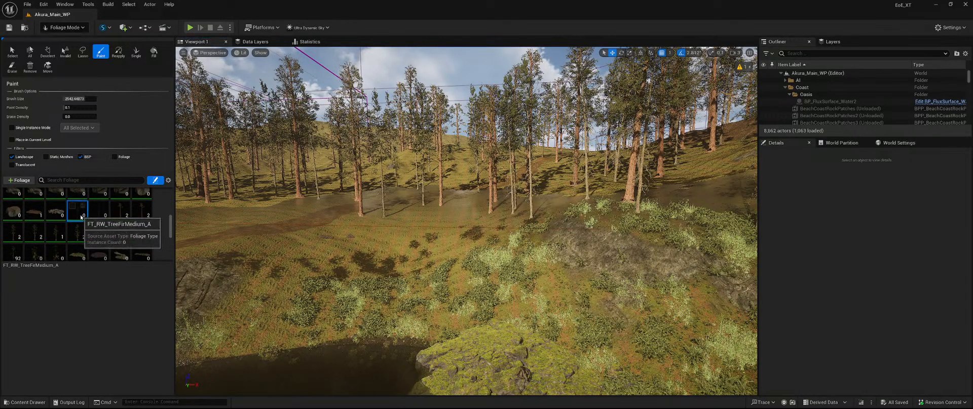
left_click(81, 216)
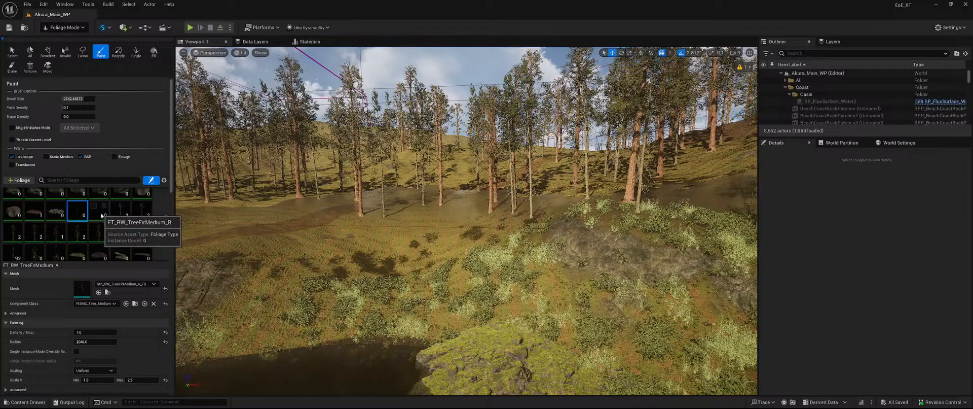
left_click(99, 215, "ctrl")
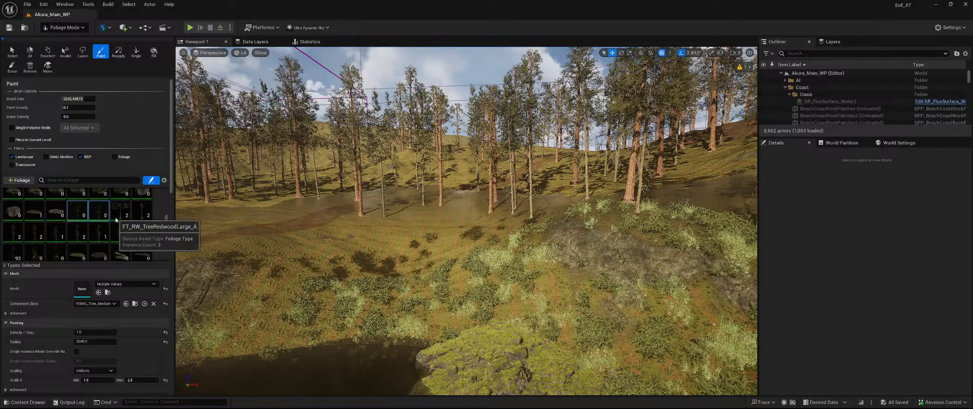
scroll(119, 223, "down", 1)
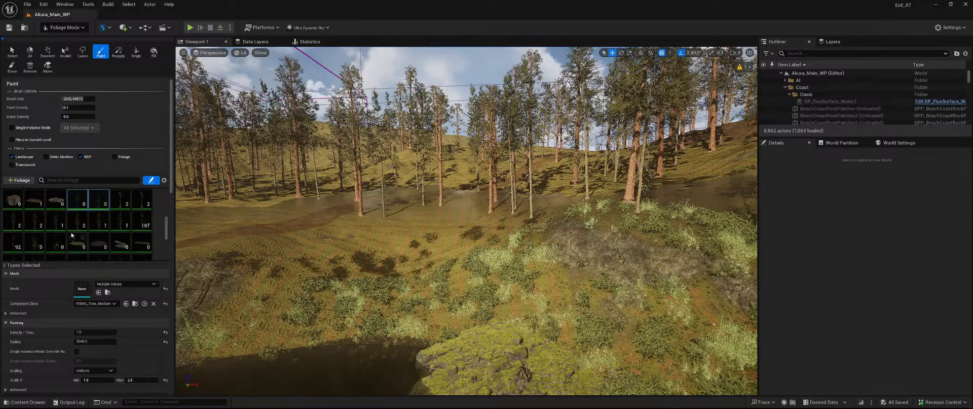
left_click(142, 225)
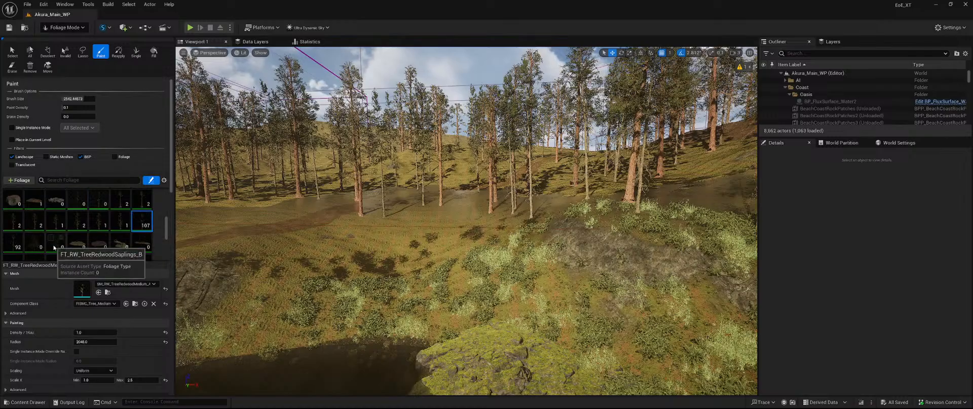
Select the medium redwood and redwood sapling foliage types together and examine their shared painting, placement and landscape layer settings
left_click(54, 247, "shift")
scroll(47, 312, "down", 3)
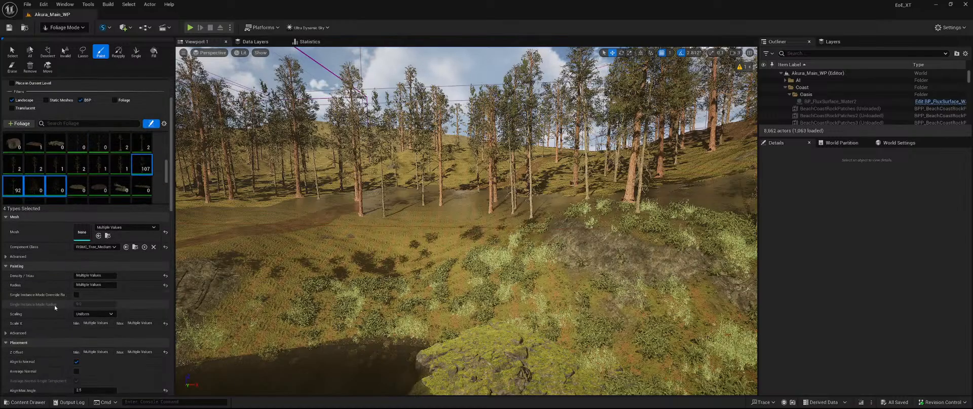
scroll(51, 291, "down", 10)
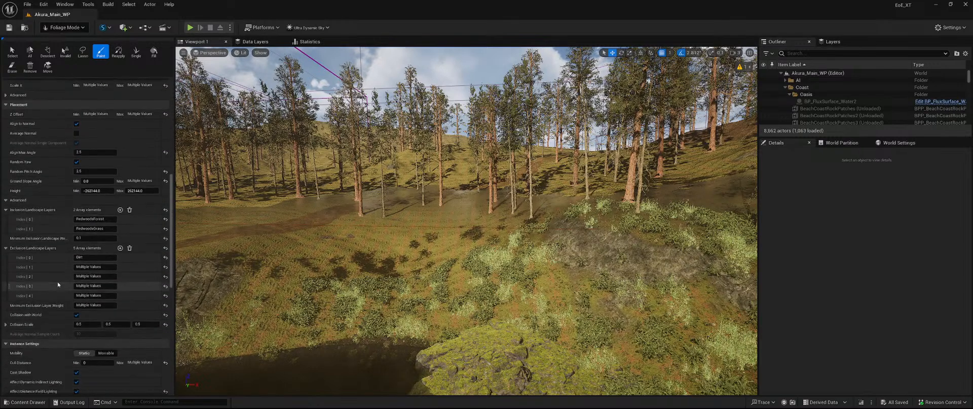
scroll(55, 283, "down", 2)
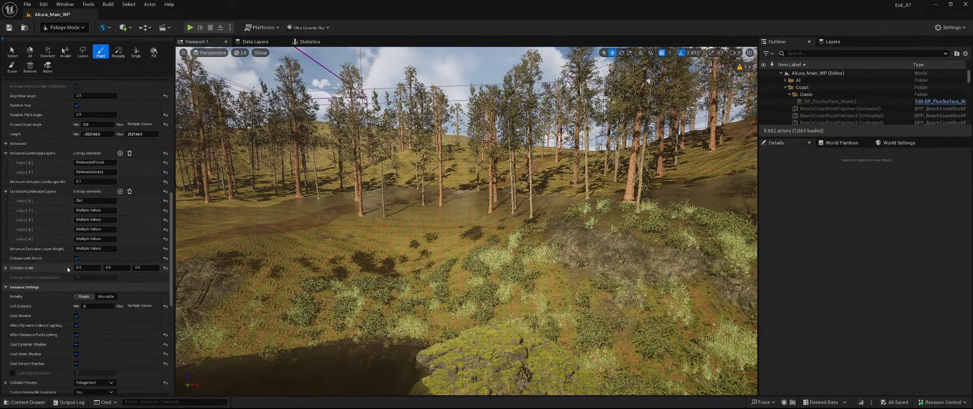
scroll(43, 233, "up", 3)
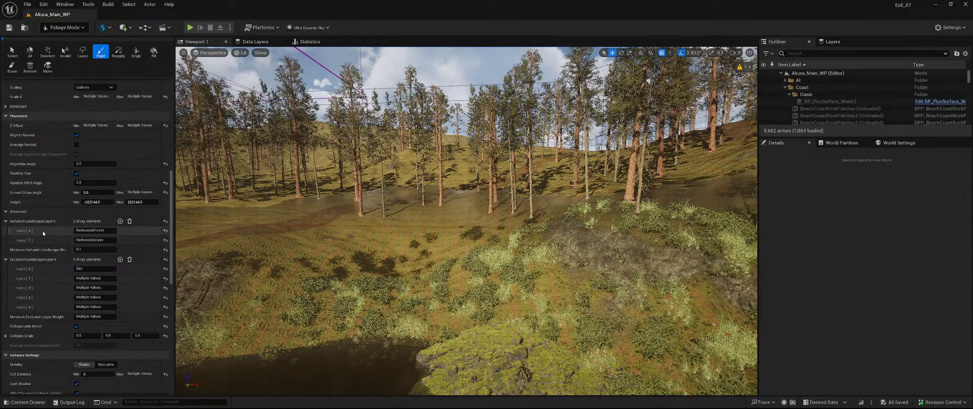
scroll(38, 227, "up", 8)
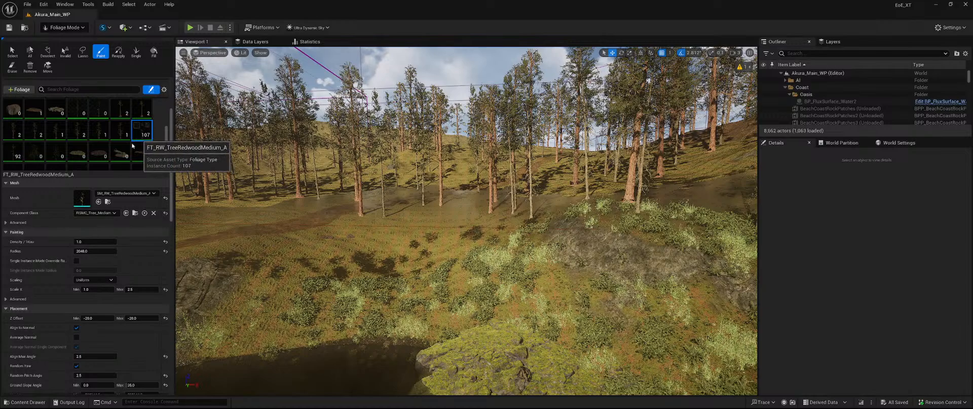
Check the Z Offset of FT_RW_TreeRedwoodMedium_B and FT_RW_TreeRedwoodSaplings_A, and inspect the sapling's static mesh
left_click(13, 158)
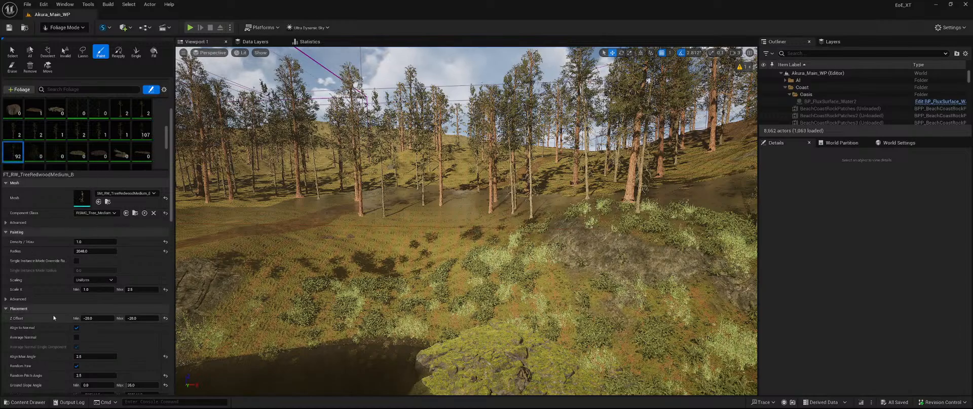
left_click(31, 154)
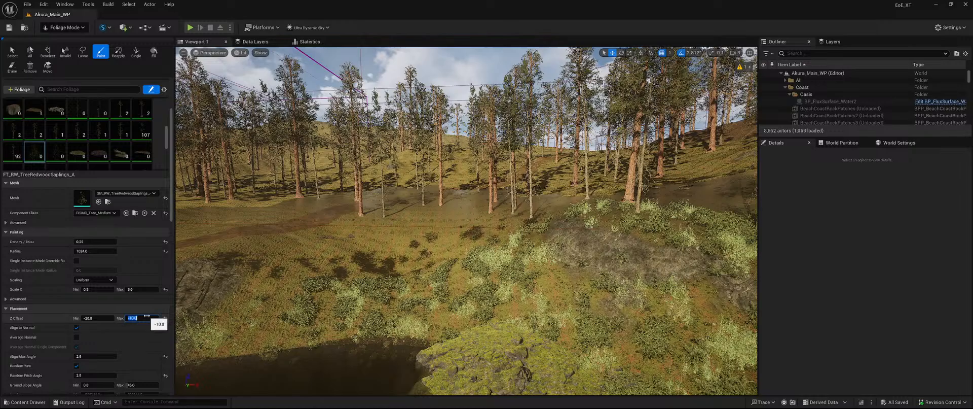
double_click(81, 197)
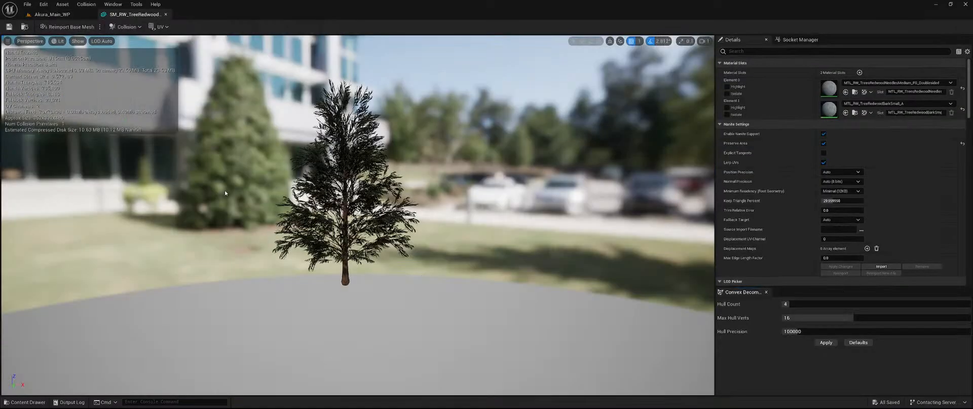
left_click(165, 14)
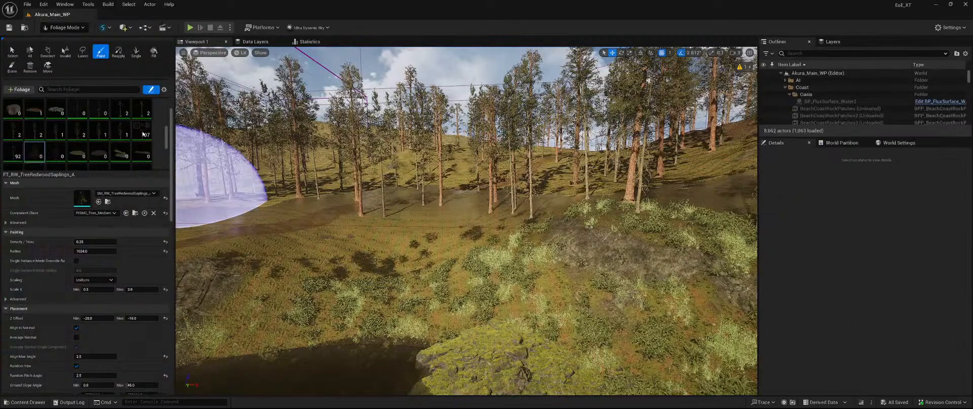
Set the maximum Z Offset of FT_RW_TreeRedwoodMedium_A and FT_RW_TreeRedwoodMedium_B to -23 and save both foliage types
left_click(144, 133)
left_click(139, 317)
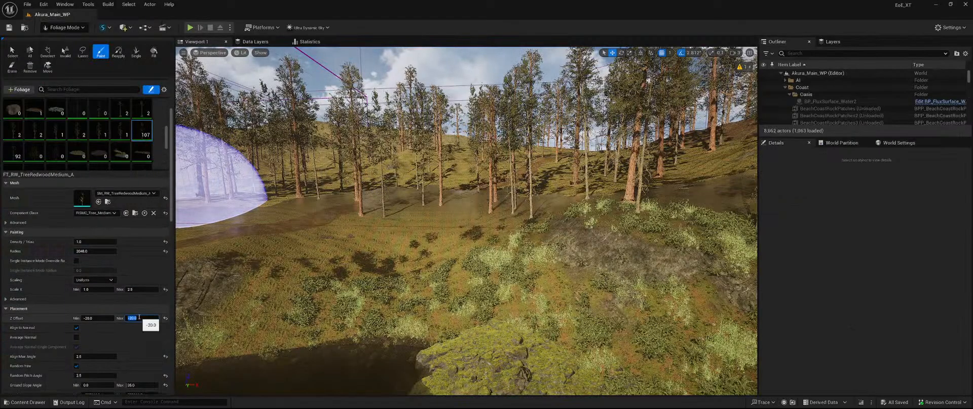
type("-23")
key("Return")
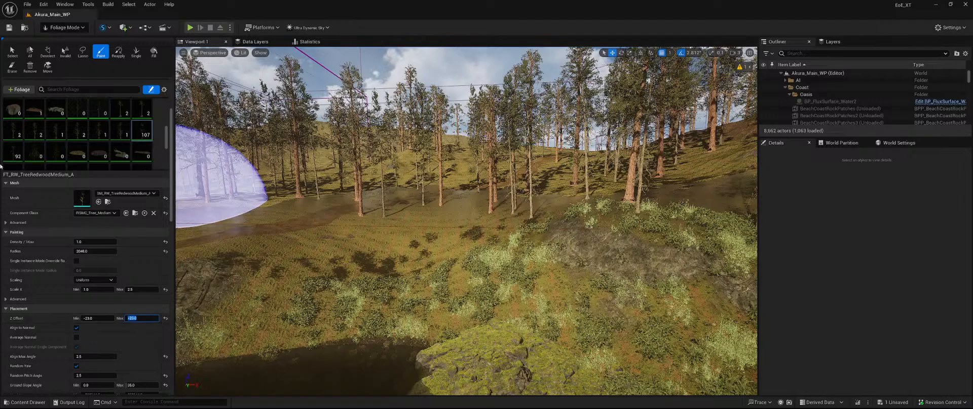
left_click(12, 153)
left_click(136, 317)
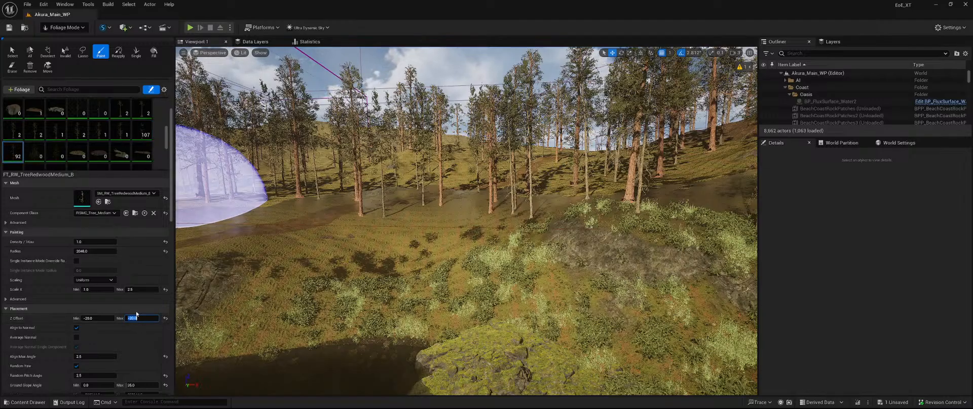
type("-23")
key("Return")
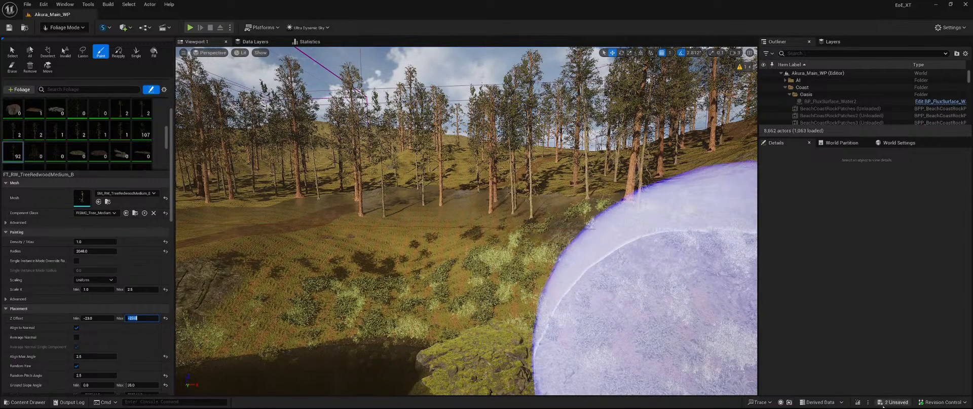
left_click(892, 402)
left_click(536, 287)
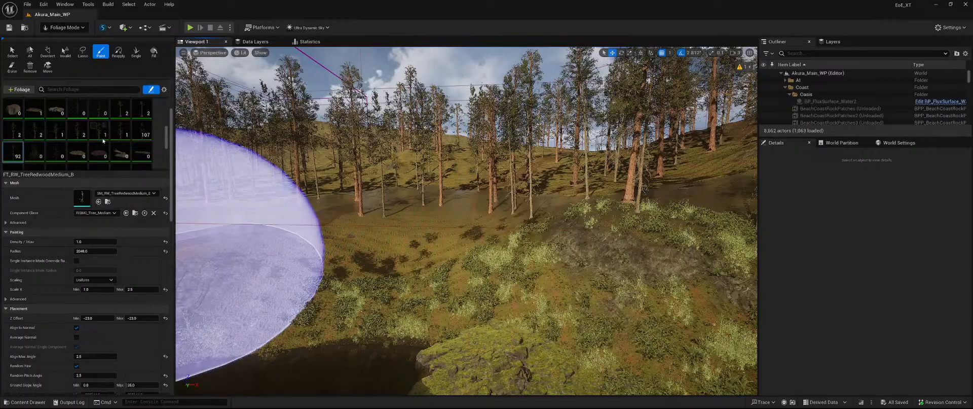
Select the A and B variants of the medium redwood and medium fir foliage types for painting, leaving the saplings out
left_click(43, 155, "ctrl")
left_click(56, 152, "ctrl")
left_click(141, 131, "ctrl")
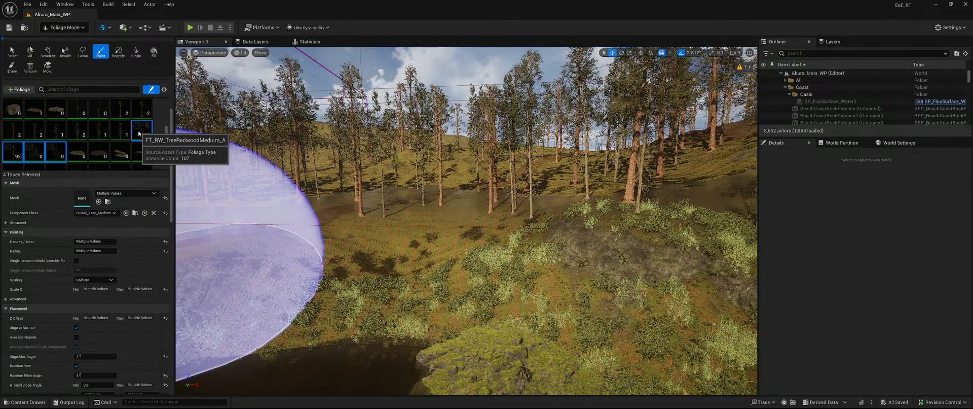
left_click(34, 152, "ctrl")
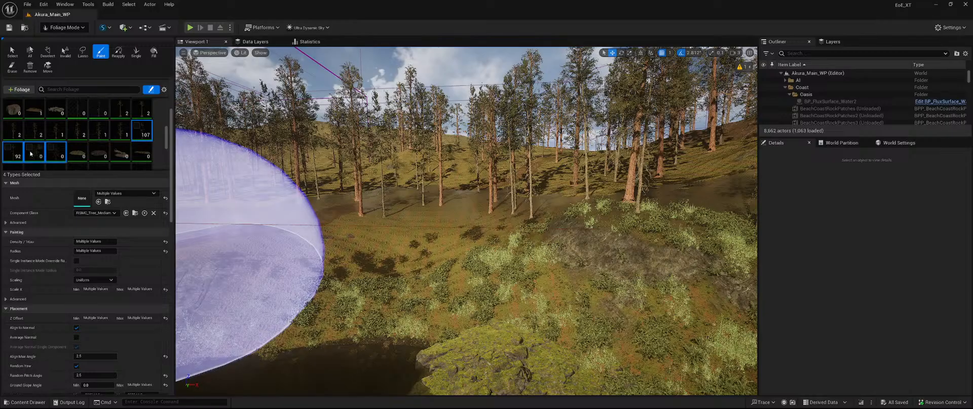
left_click(61, 161, "ctrl")
scroll(82, 149, "up", 4)
left_click(76, 167, "ctrl")
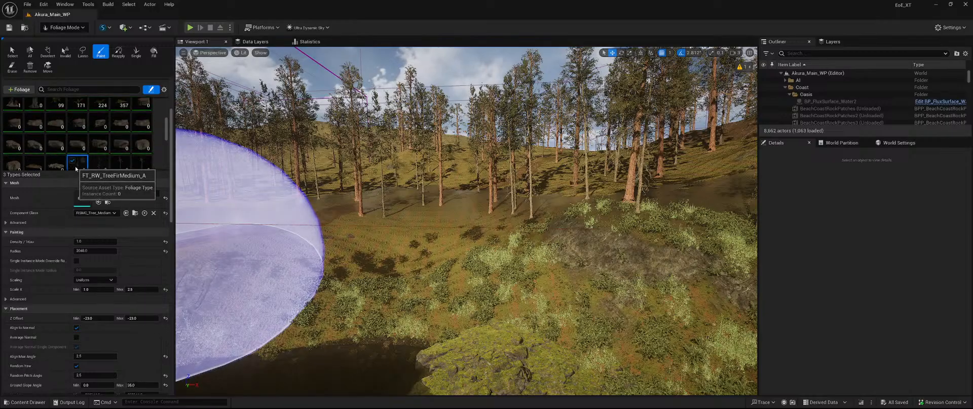
left_click(99, 162, "ctrl")
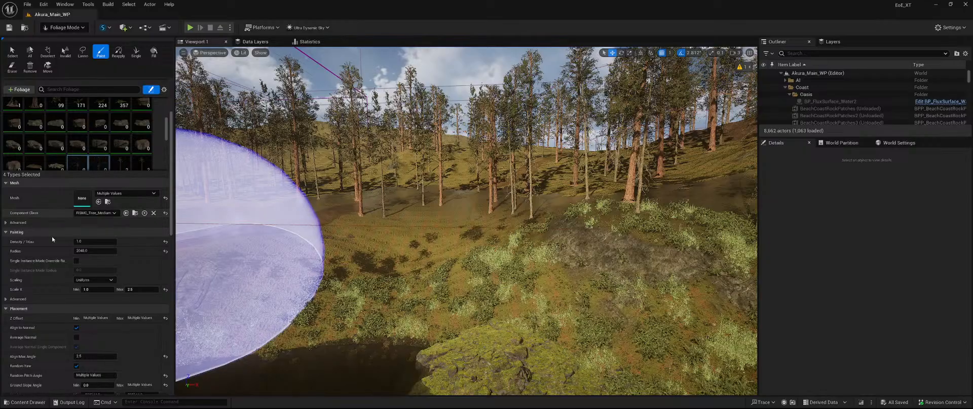
Paint the selected medium redwood and fir trees over the open grassy ground beside the dirt path
mouse_move(250, 205)
right_mouse_down()
mouse_move(252, 264)
mouse_move(197, 226)
mouse_move(182, 254)
mouse_move(145, 258)
mouse_move(208, 246)
mouse_move(190, 241)
right_mouse_up()
key("w")
key("a")
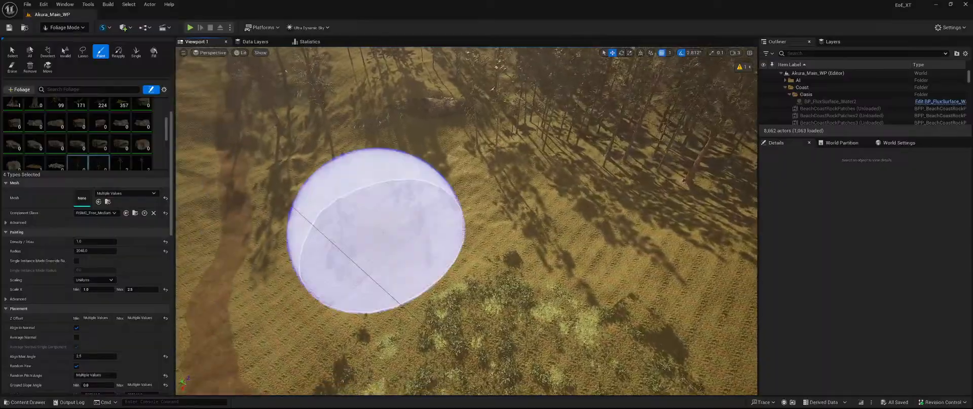
left_click_drag(465, 230, 336, 236)
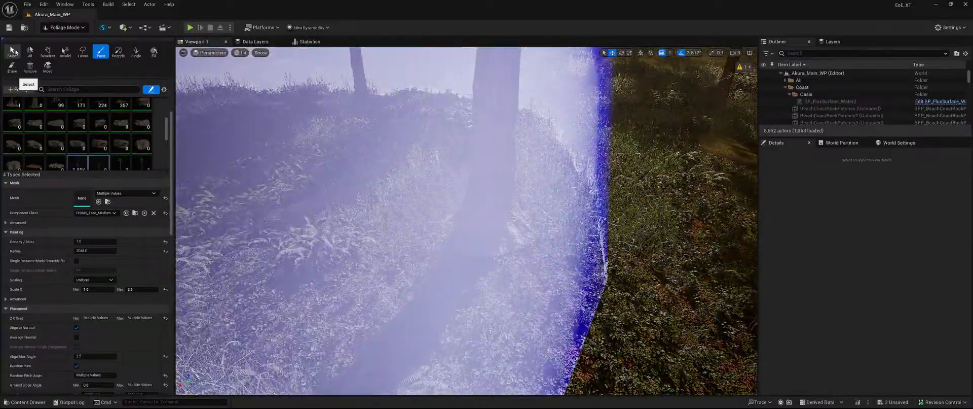
Ground the exposed bases of individual trees beside the path and in the fern clearing, and save the changes
left_click(12, 52)
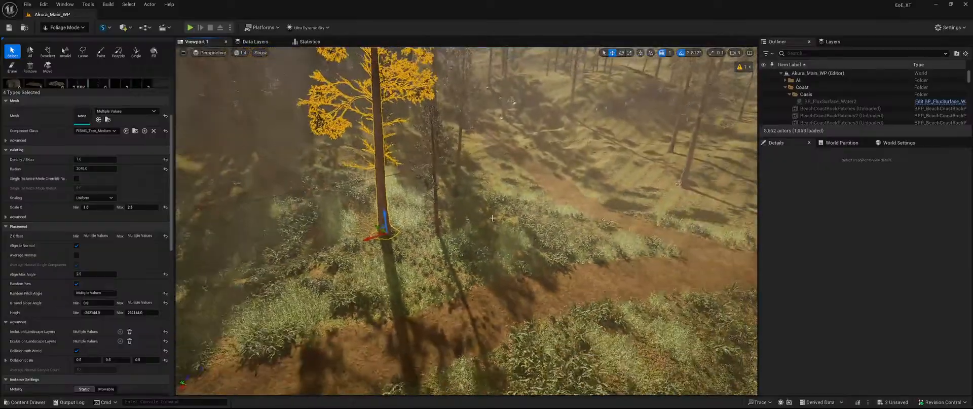
left_click(101, 51)
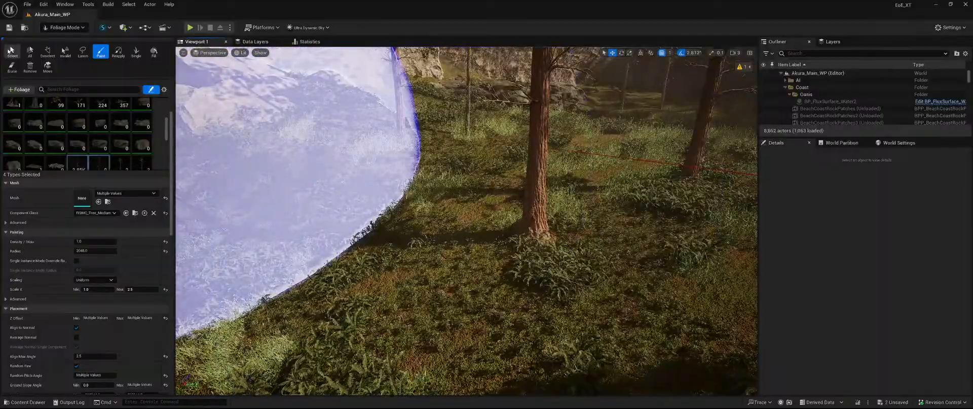
left_click(12, 52)
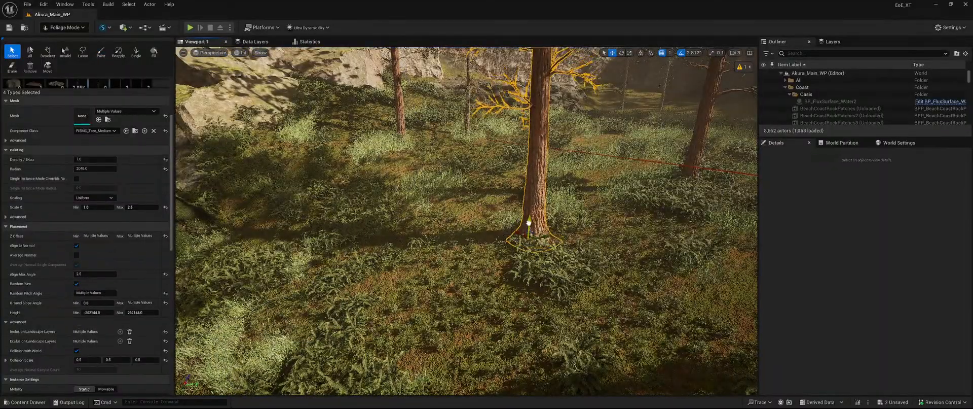
left_click(893, 402)
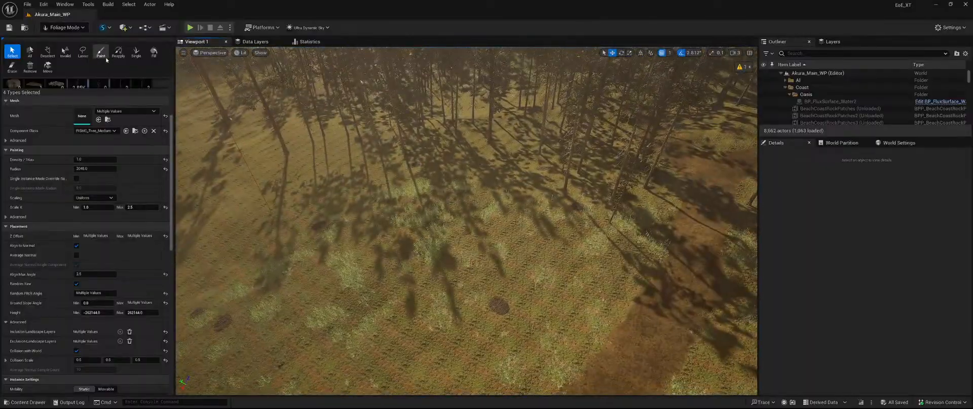
Paint more medium redwood and fir trees across the forest clearings and slopes around the dirt paths
left_click(101, 51)
left_click(448, 207)
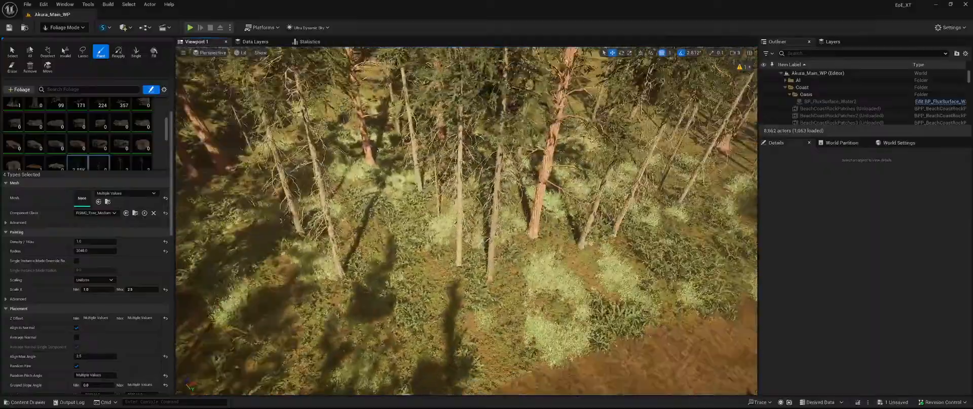
right_click_drag(466, 221, 324, 157)
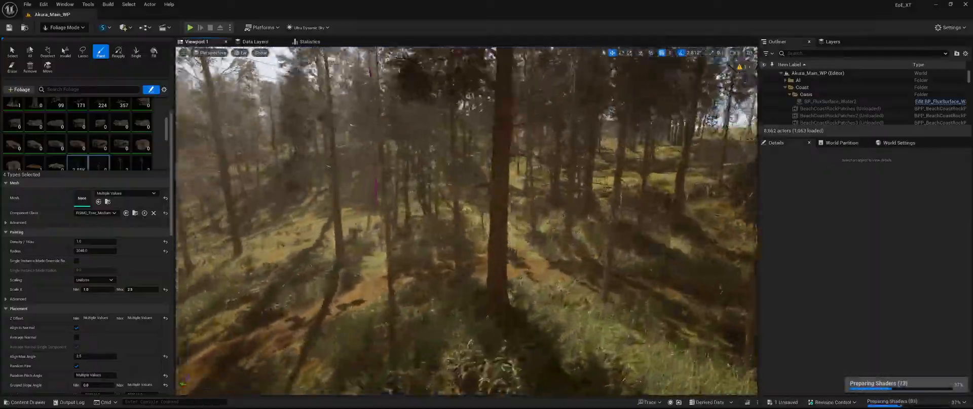
right_click_drag(466, 221, 472, 172)
right_click_drag(466, 221, 502, 299)
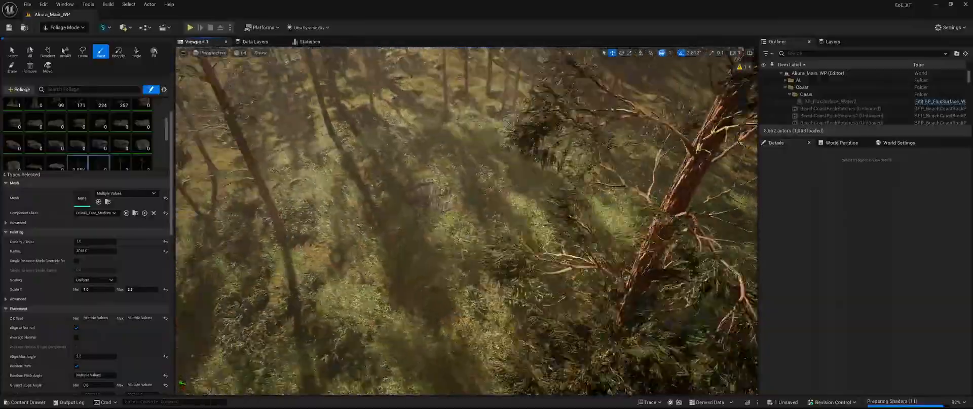
right_click_drag(466, 221, 446, 195)
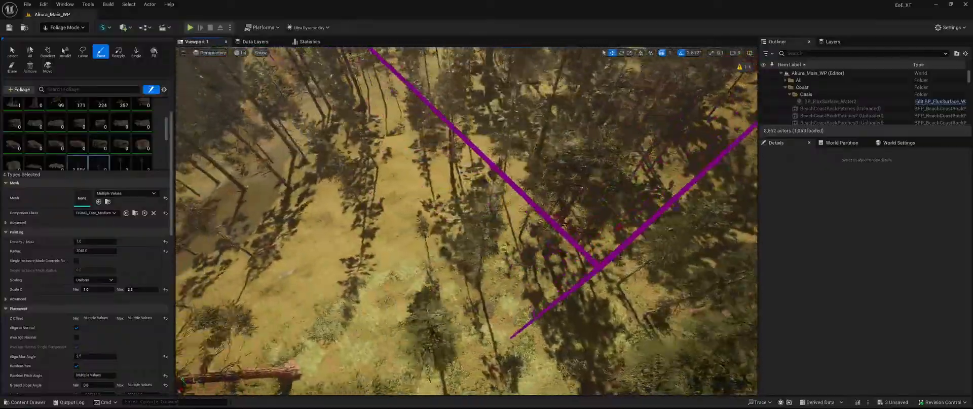
right_click_drag(466, 222, 405, 238)
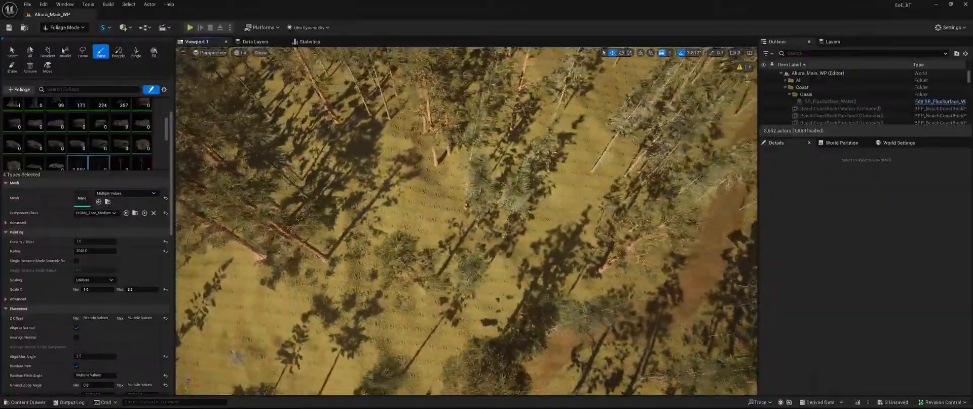
right_click_drag(466, 221, 492, 190)
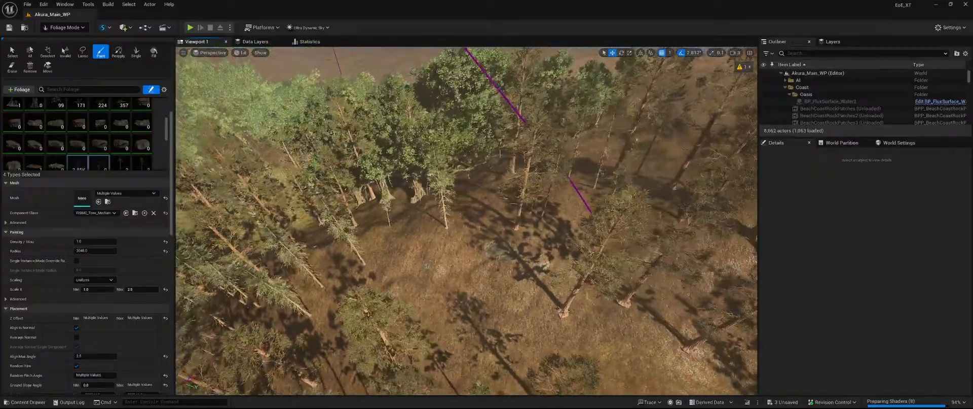
Erase stray painted trees from the bare brown hillside between the broadleaf grove and the stream
left_click_drag(457, 230, 570, 143, "shift")
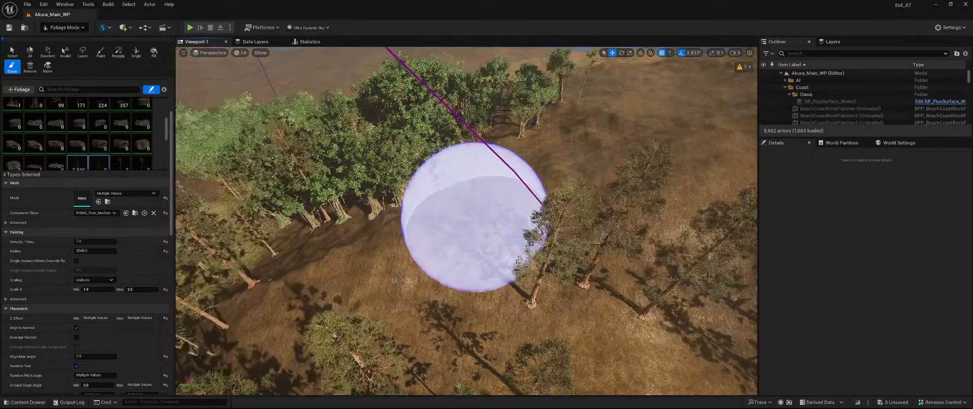
mouse_move(475, 217)
right_mouse_down()
mouse_move(543, 205)
mouse_move(535, 209)
right_mouse_up()
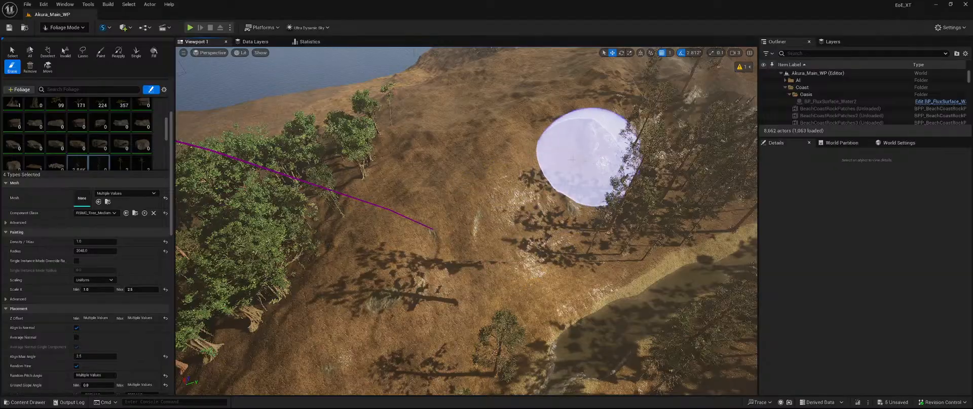
left_click_drag(650, 88, 572, 88, "shift")
right_click_drag(507, 122, 547, 86)
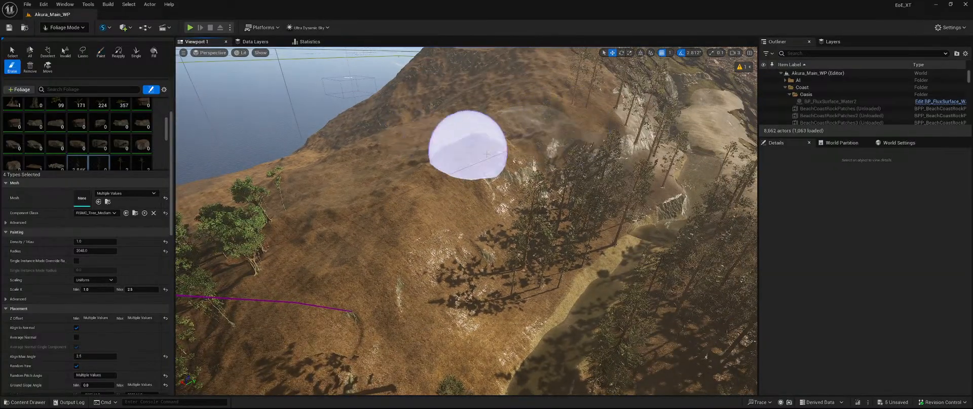
right_click_drag(486, 153, 503, 151)
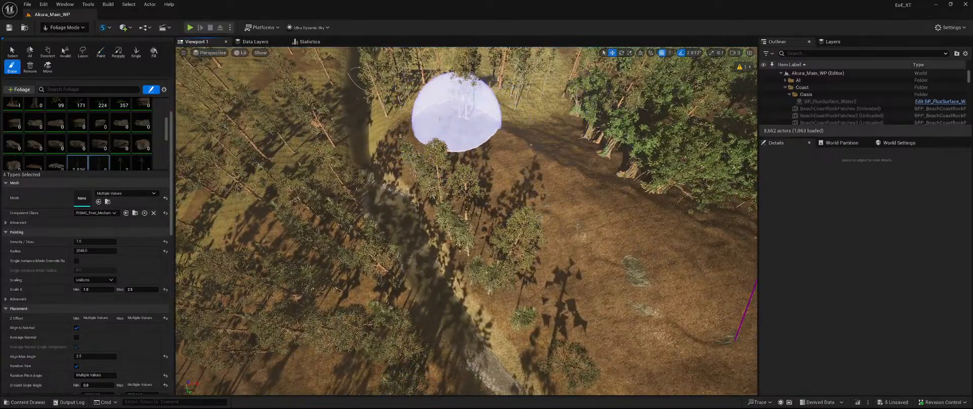
mouse_move(504, 154)
right_mouse_down()
mouse_move(395, 177)
mouse_move(413, 164)
mouse_move(357, 124)
mouse_move(309, 119)
mouse_move(223, 78)
mouse_move(126, 72)
mouse_move(112, 86)
right_mouse_up()
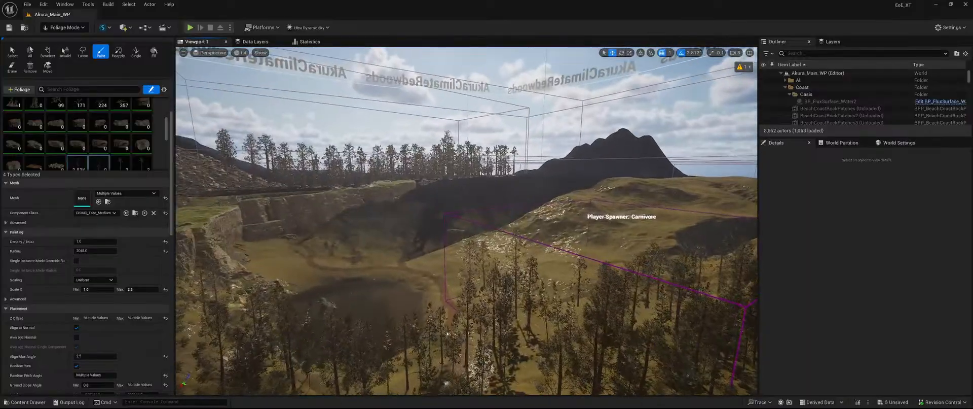
Fly to the grassy coastal headland and check the loaded regions around it on the World Partition map
left_click(736, 53)
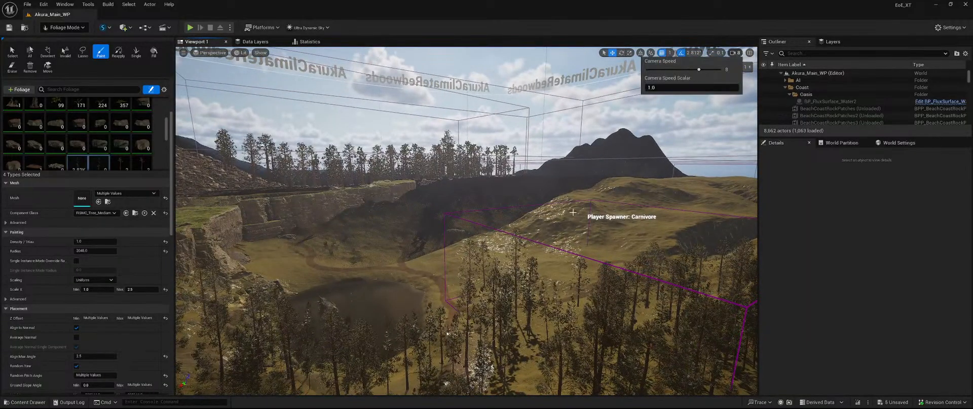
key("w")
mouse_move(573, 213)
right_mouse_down()
mouse_move(569, 204)
mouse_move(644, 199)
mouse_move(655, 244)
mouse_move(603, 304)
mouse_move(583, 248)
mouse_move(647, 190)
mouse_move(740, 170)
mouse_move(753, 253)
mouse_move(654, 244)
mouse_move(633, 226)
mouse_move(626, 190)
mouse_move(628, 213)
mouse_move(679, 238)
mouse_move(689, 258)
mouse_move(576, 211)
right_mouse_up()
key("w")
left_click(841, 143)
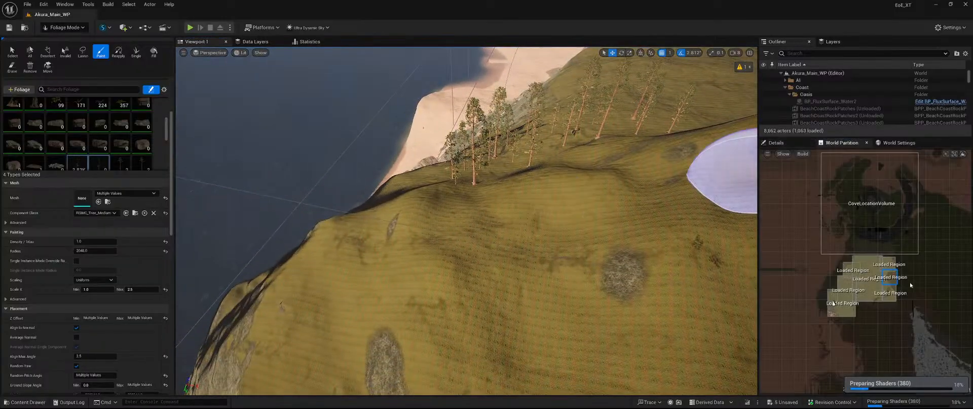
left_click(776, 143)
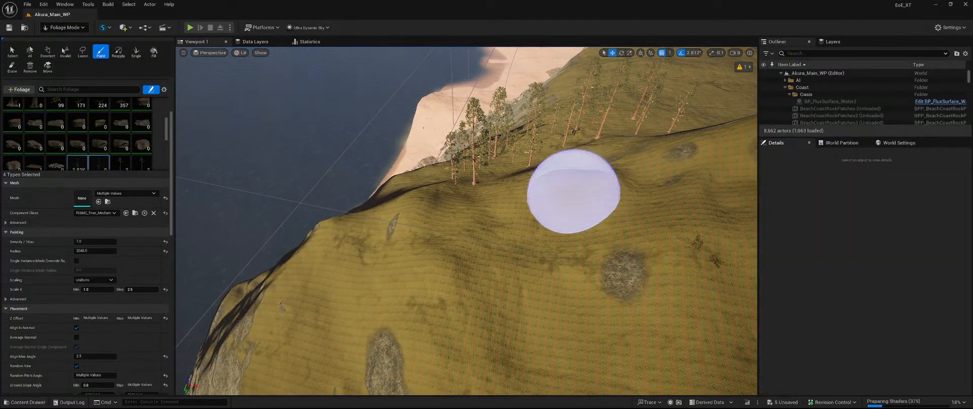
Paint the selected medium redwood and fir trees over the grassy coastal hill above the sandy beach
right_click_drag(573, 191, 539, 196)
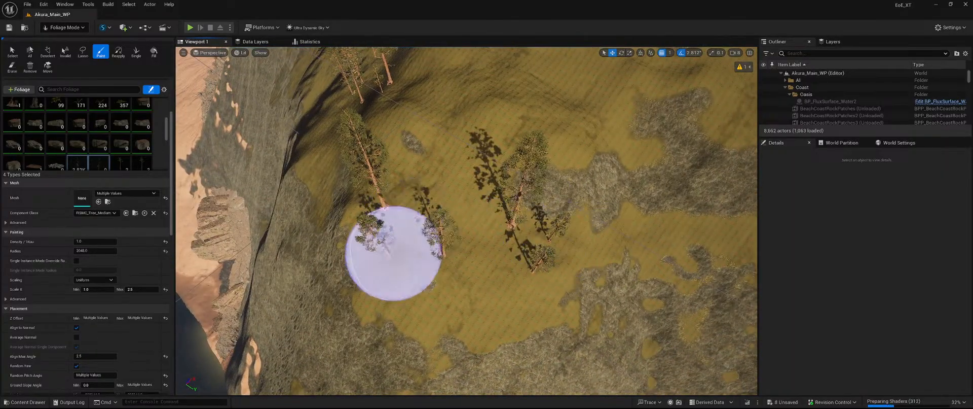
scroll(117, 307, "down", 5)
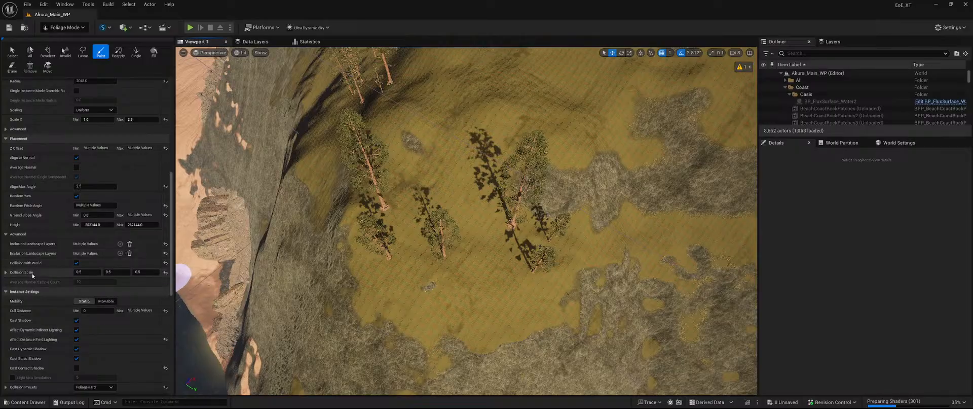
scroll(37, 272, "up", 5)
mouse_move(437, 234)
right_mouse_down()
mouse_move(471, 198)
mouse_move(499, 210)
mouse_move(474, 170)
mouse_move(512, 165)
mouse_move(472, 220)
right_mouse_up()
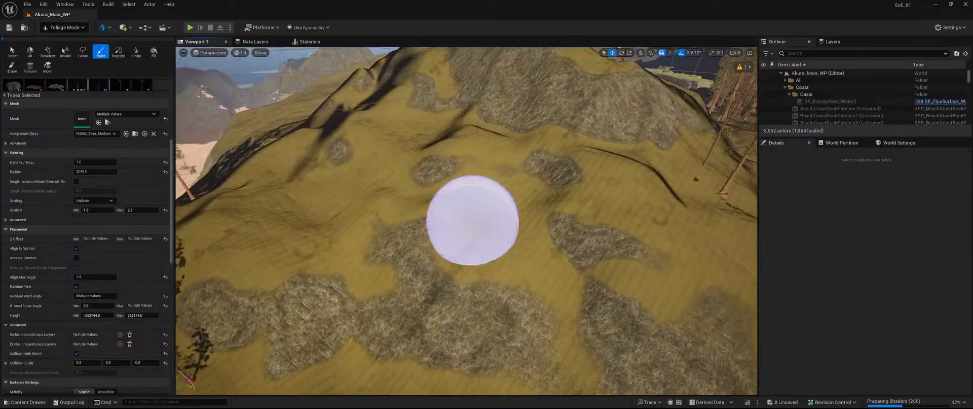
mouse_move(516, 194)
left_mouse_down()
mouse_move(239, 185)
mouse_move(408, 226)
left_mouse_up()
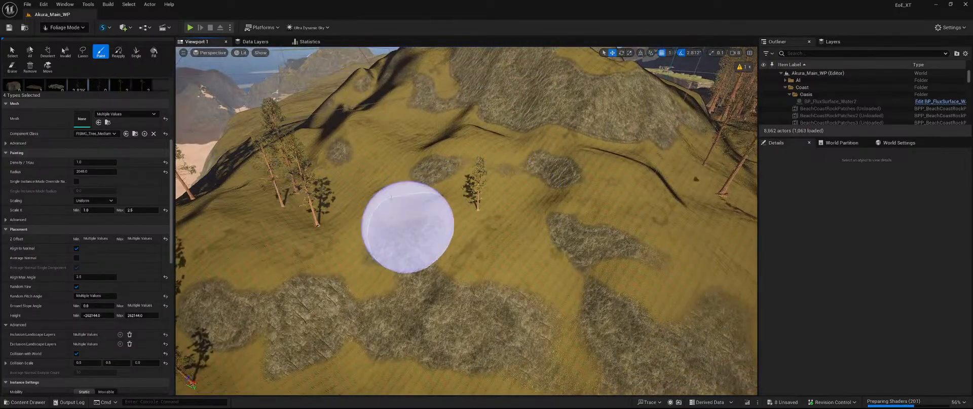
left_click_drag(391, 118, 408, 123)
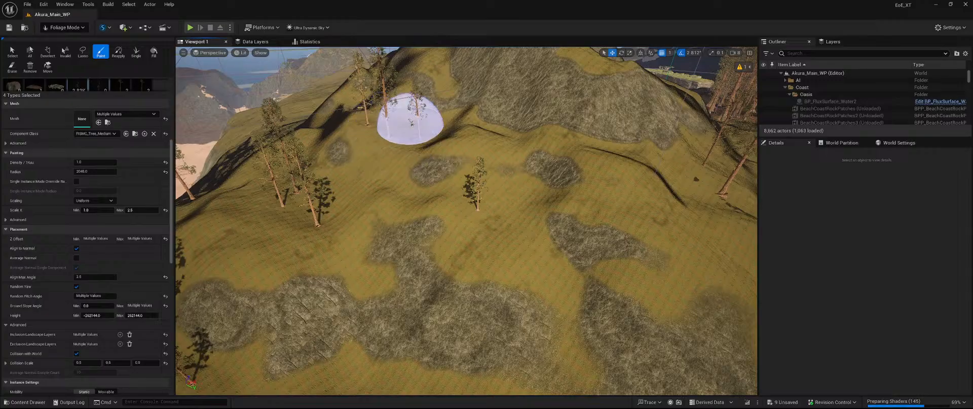
right_click_drag(534, 210, 417, 193)
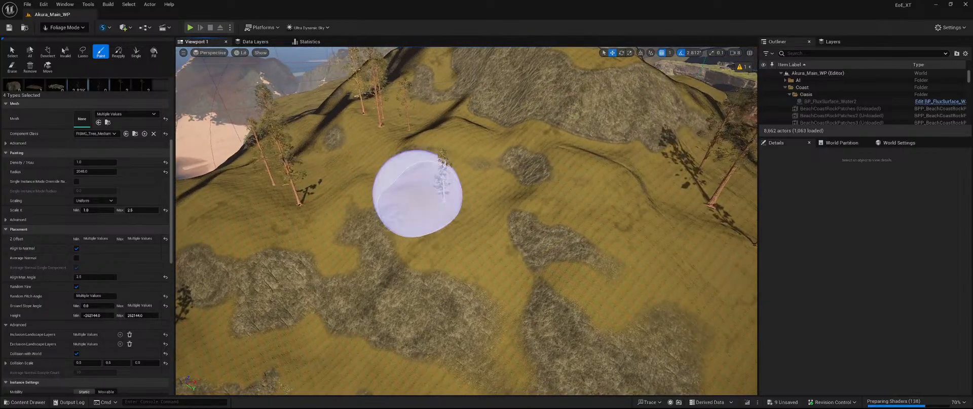
mouse_move(456, 219)
right_mouse_down()
mouse_move(512, 205)
mouse_move(542, 238)
mouse_move(603, 223)
mouse_move(598, 205)
mouse_move(542, 201)
right_mouse_up()
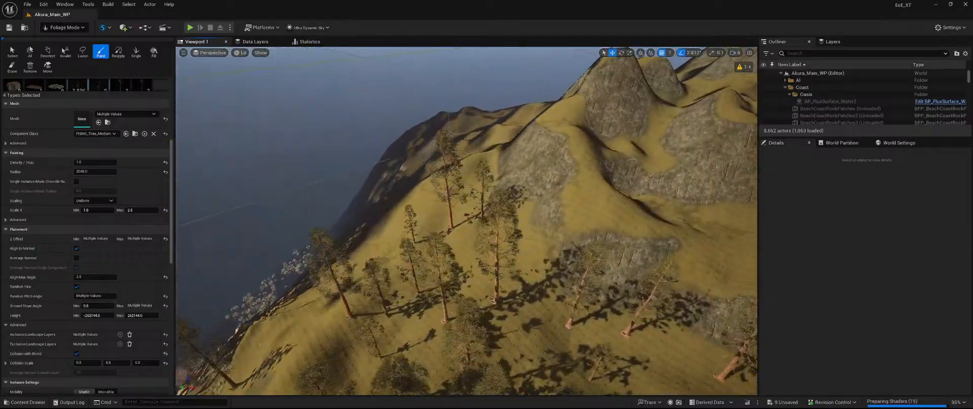
Paint medium trees over the open grass between the mossy rock outcrop and the reddish rocky ground
right_click_drag(543, 200, 522, 217)
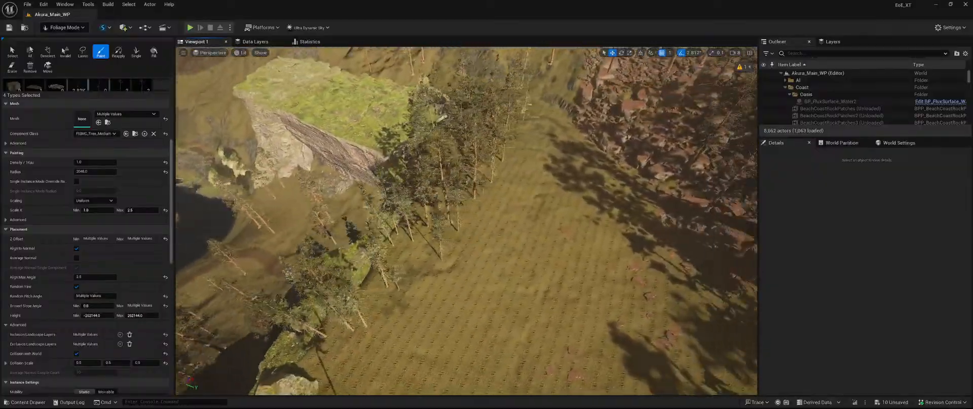
right_click_drag(466, 221, 533, 233)
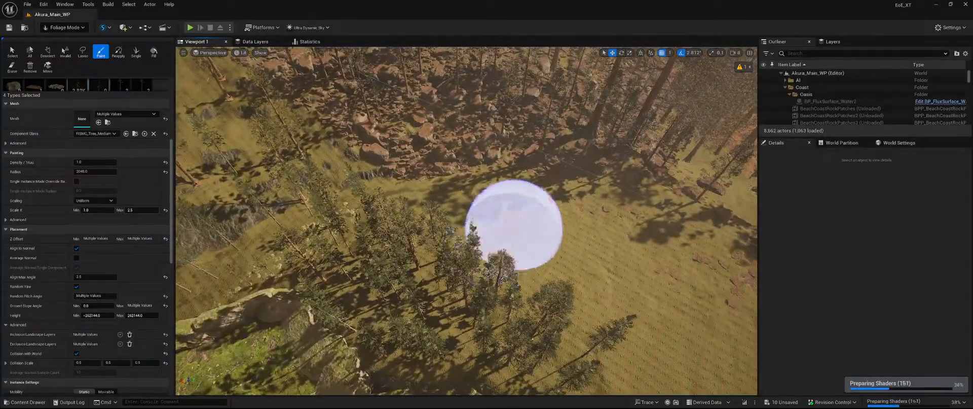
left_click(489, 204)
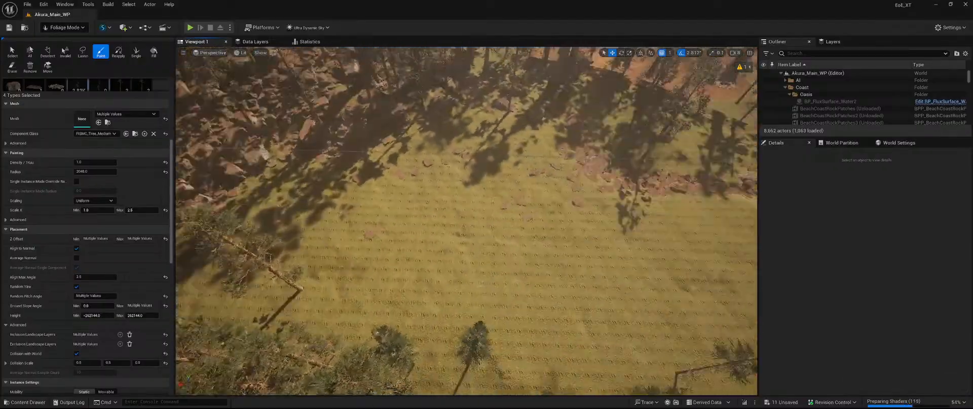
left_click(345, 204)
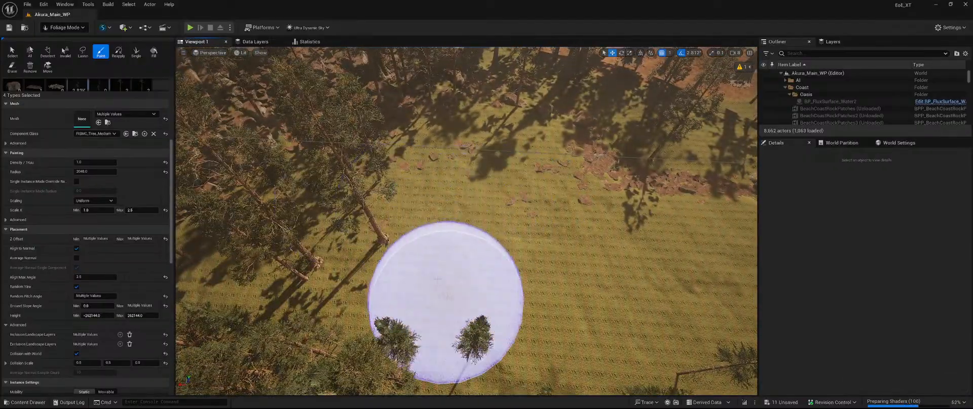
right_click_drag(438, 279, 423, 305)
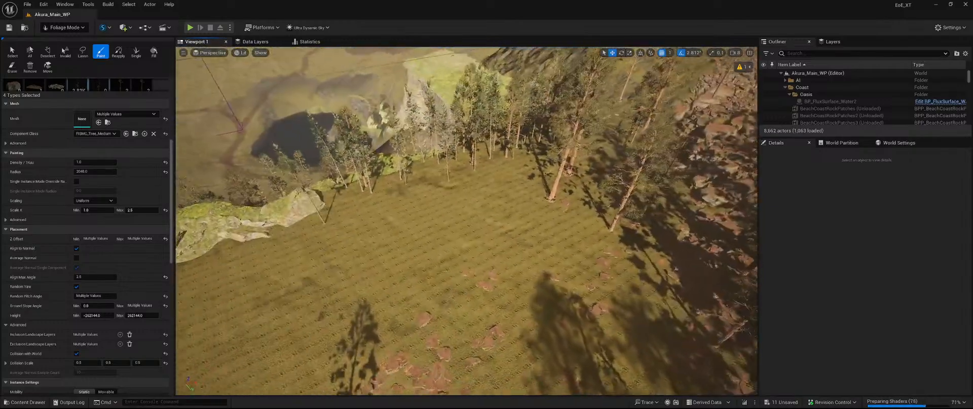
right_click_drag(375, 218, 370, 223)
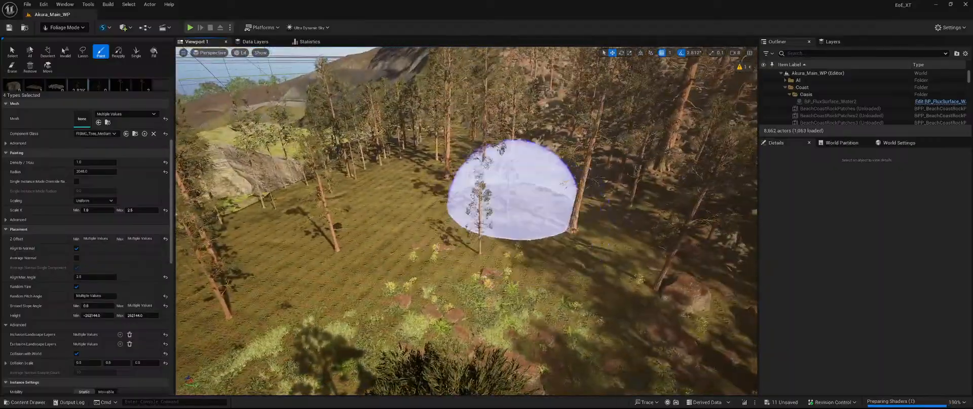
Save all the modified foliage actors
mouse_move(513, 263)
right_mouse_down()
mouse_move(509, 289)
mouse_move(456, 304)
mouse_move(355, 281)
mouse_move(228, 289)
mouse_move(198, 284)
mouse_move(191, 228)
right_mouse_up()
left_click(891, 402)
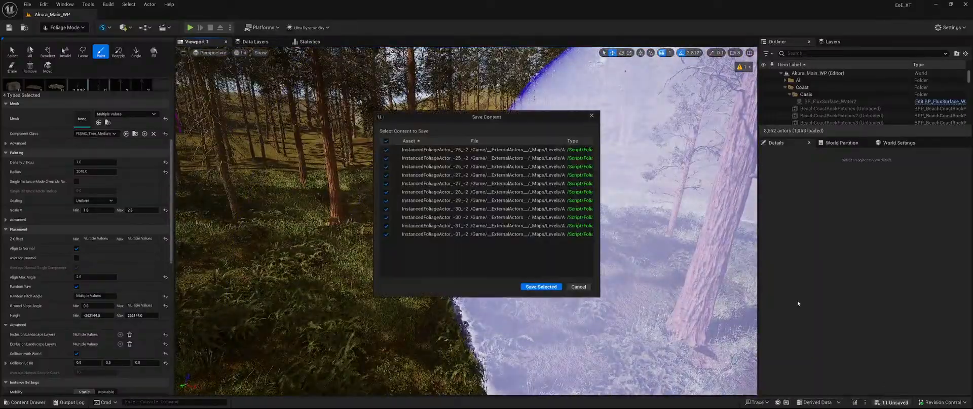
left_click(541, 285)
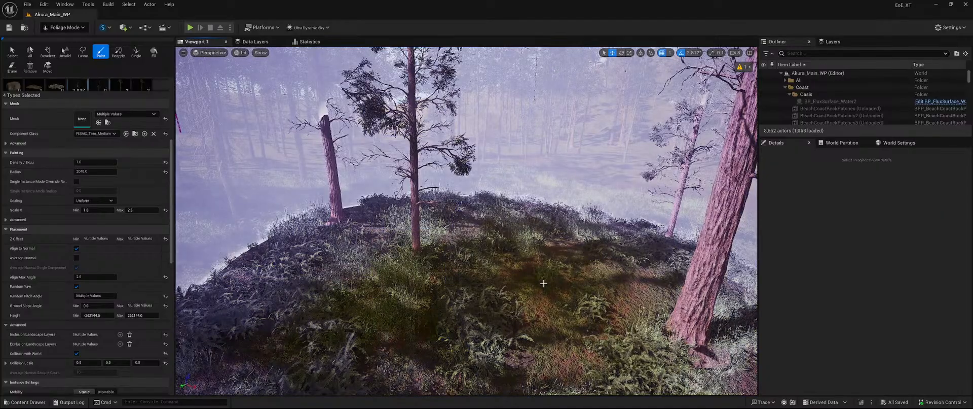
Select four rock foliage types in place of the trees, including FT_RW_Rock_A, FT_RW_Rock_B and FT_RW_Rock_D
scroll(91, 225, "up", 5)
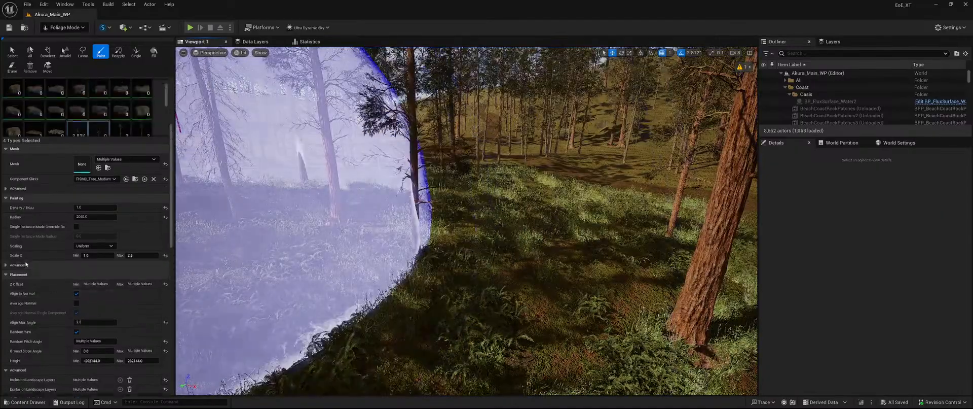
scroll(91, 224, "down", 2)
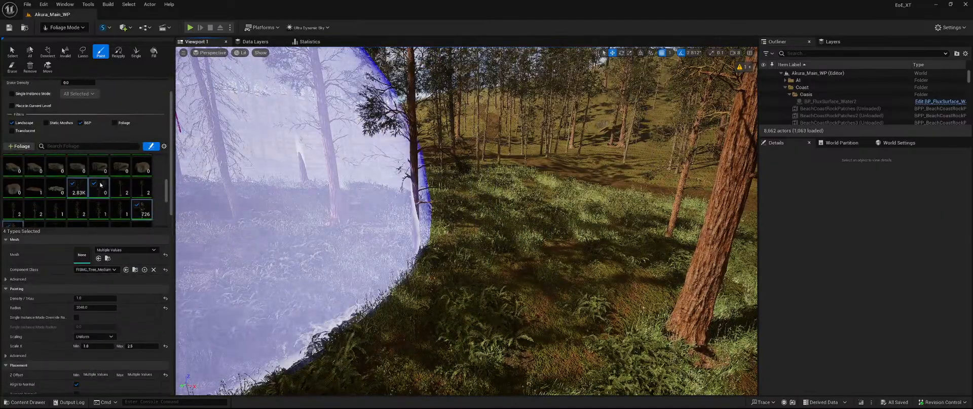
scroll(86, 185, "down", 3)
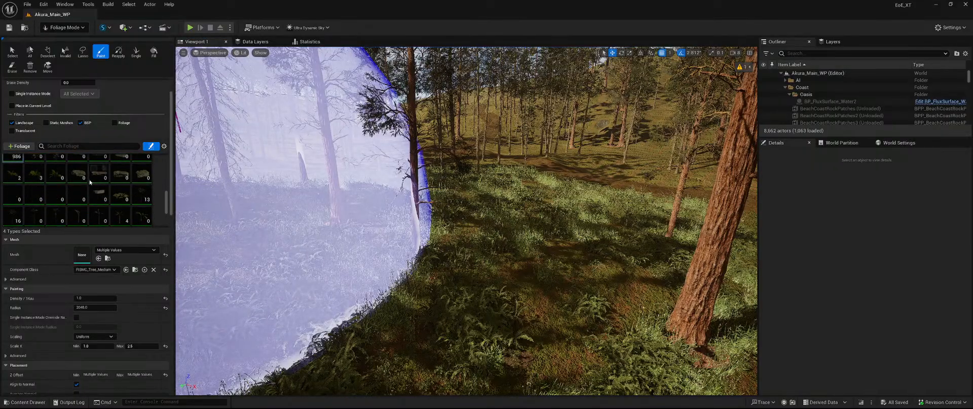
scroll(61, 175, "up", 2)
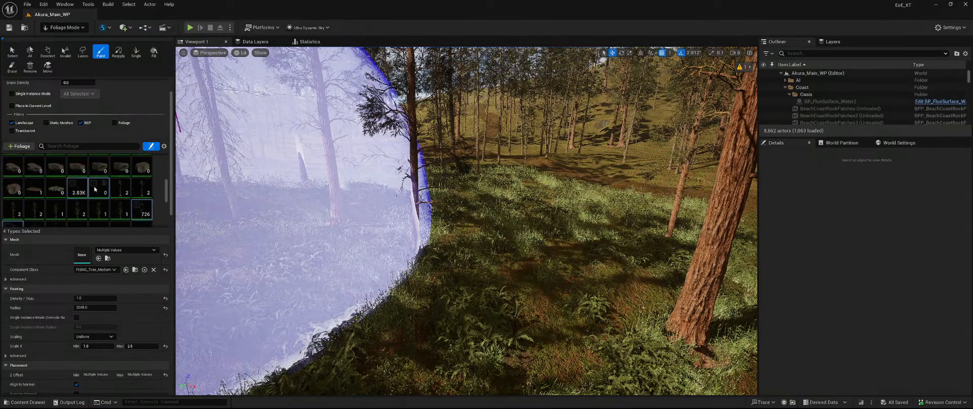
scroll(116, 185, "up", 3)
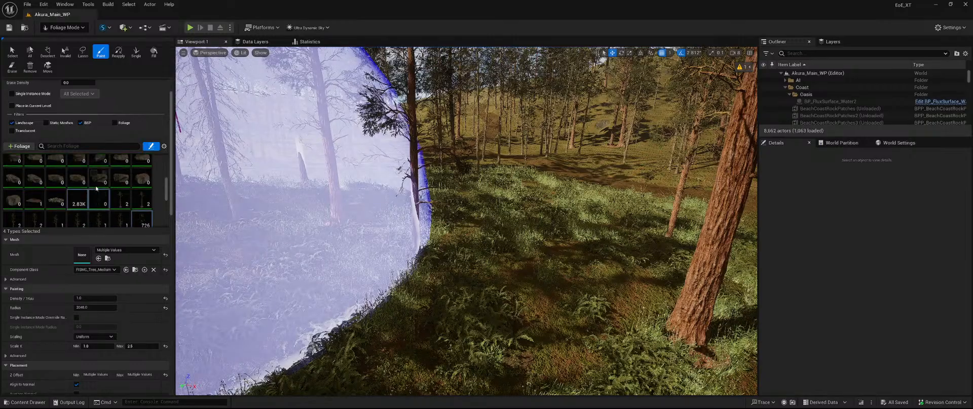
scroll(126, 188, "up", 1)
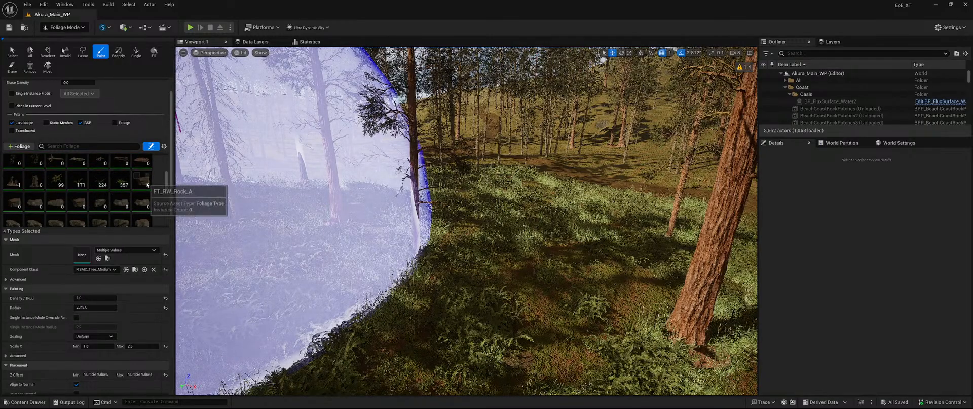
left_click(142, 181)
scroll(81, 208, "down", 4)
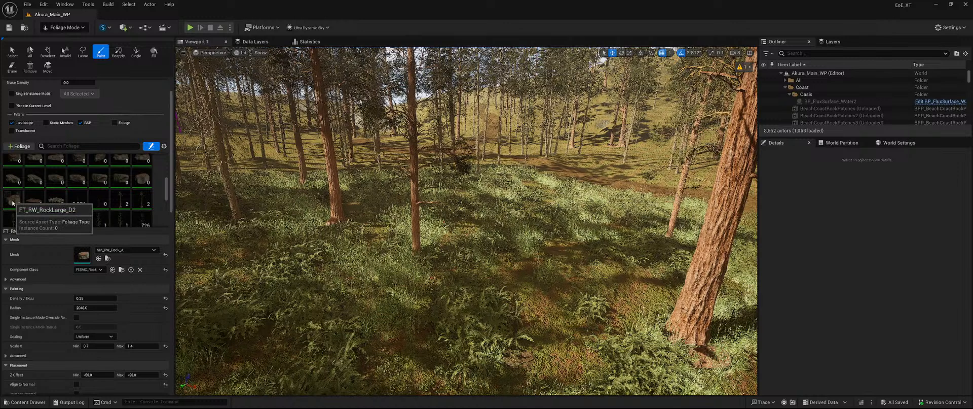
scroll(115, 173, "up", 3)
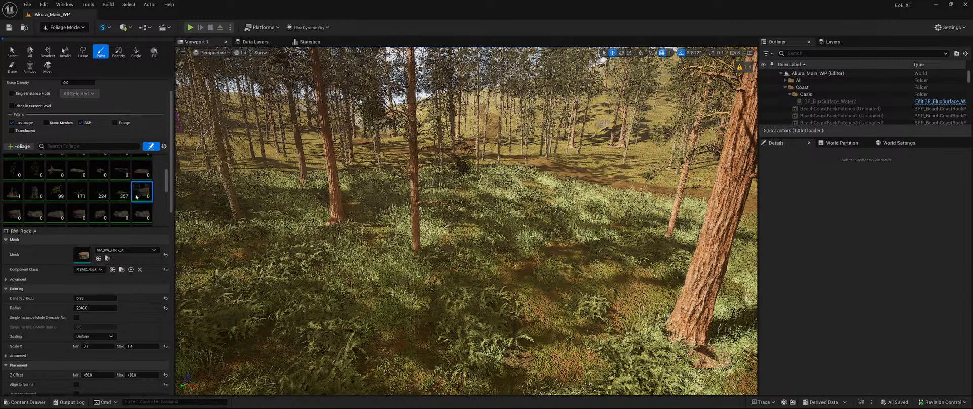
left_click(34, 213, "ctrl")
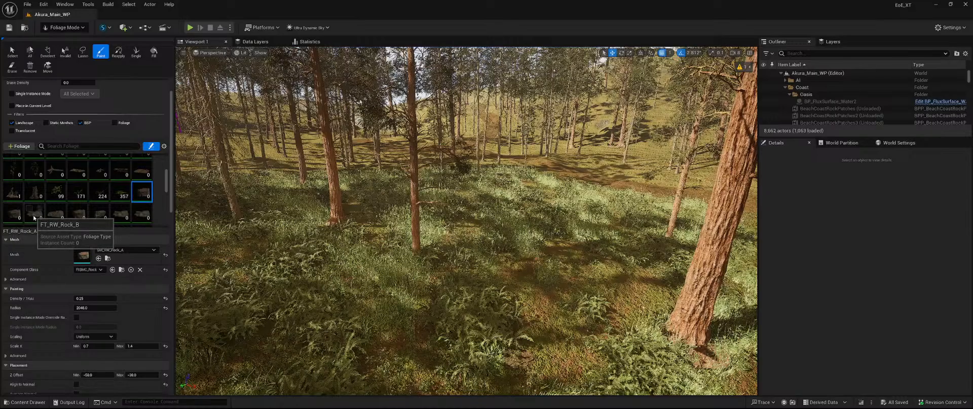
left_click(81, 215, "ctrl")
left_click(120, 213, "ctrl")
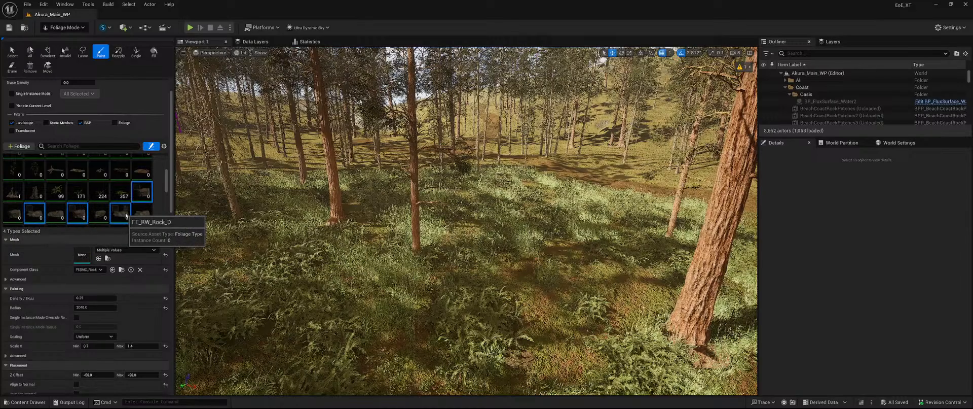
Add four more alternating rock foliage types to the selection and activate all eight for painting
scroll(120, 213, "down", 2)
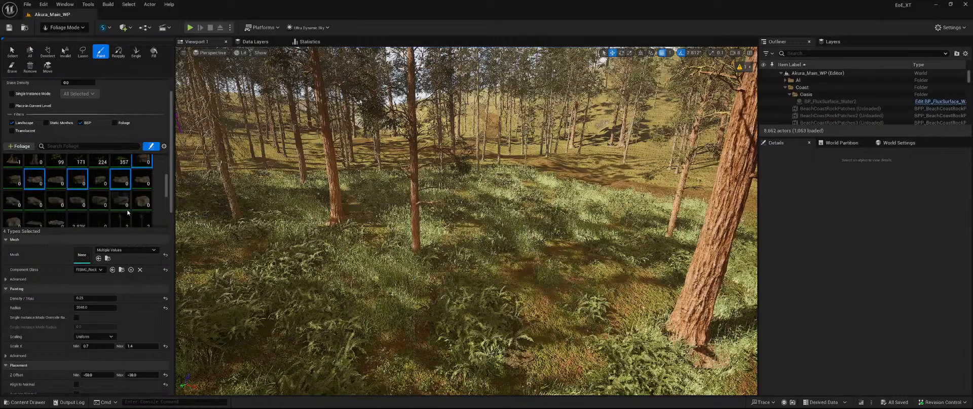
left_click(15, 202, "ctrl")
left_click(56, 202, "ctrl")
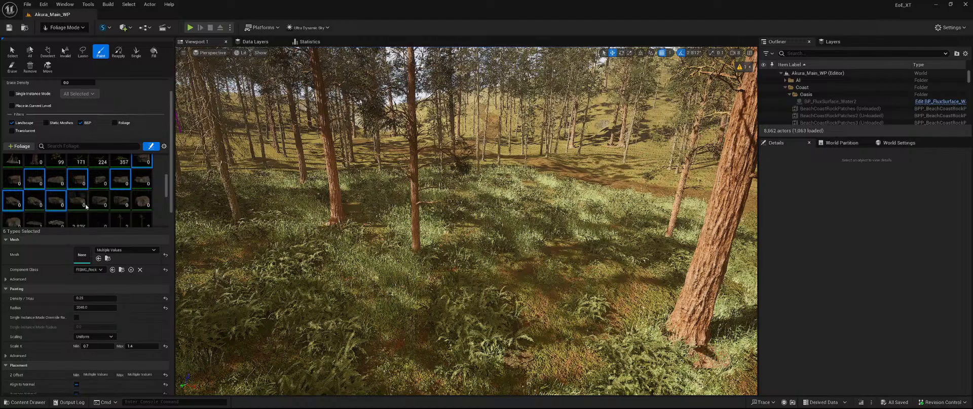
left_click(99, 202, "ctrl")
left_click(140, 202, "ctrl")
scroll(140, 203, "down", 1)
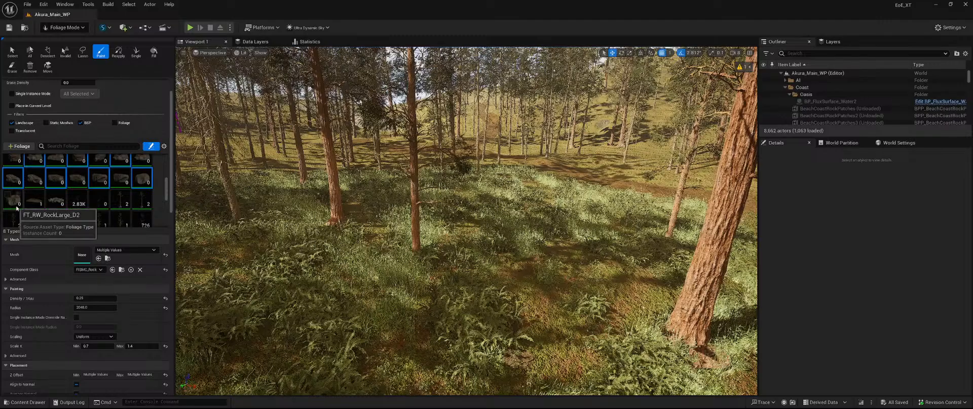
left_click(138, 175)
Paint the selected rocks over the fern-covered clearing in the redwood forest
key("w")
mouse_move(487, 167)
right_mouse_down()
mouse_move(466, 195)
mouse_move(490, 163)
mouse_move(488, 140)
mouse_move(502, 203)
right_mouse_up()
key("s")
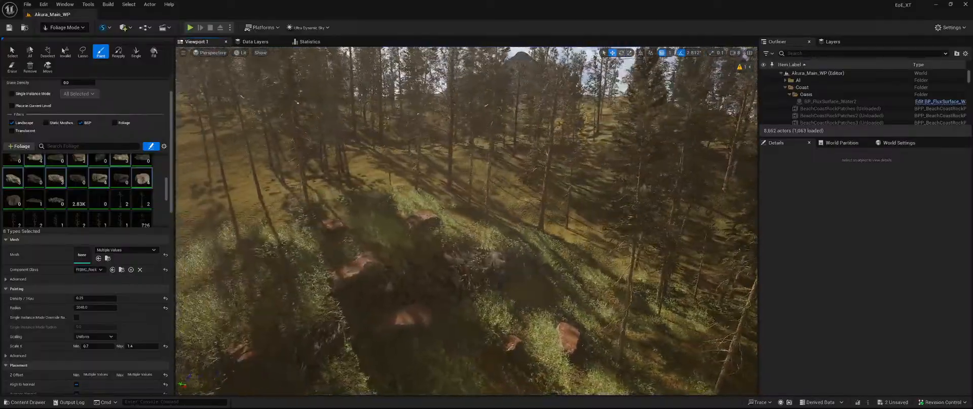
right_click_drag(361, 135, 319, 188)
key("shift")
right_click_drag(320, 104, 264, 109)
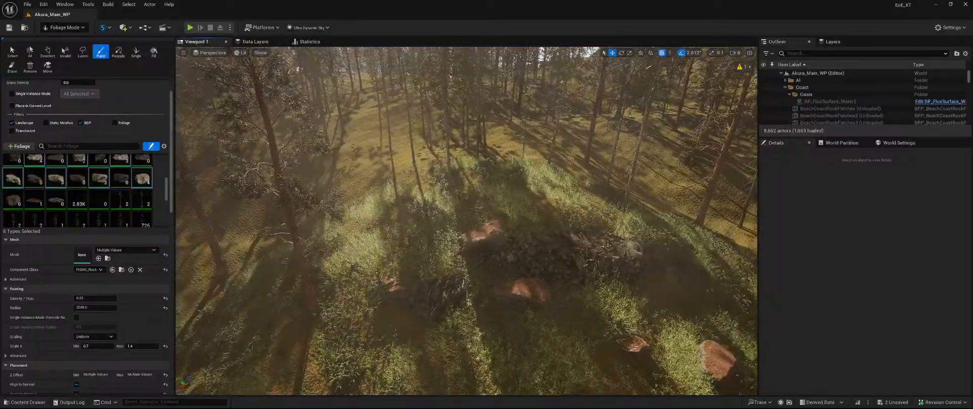
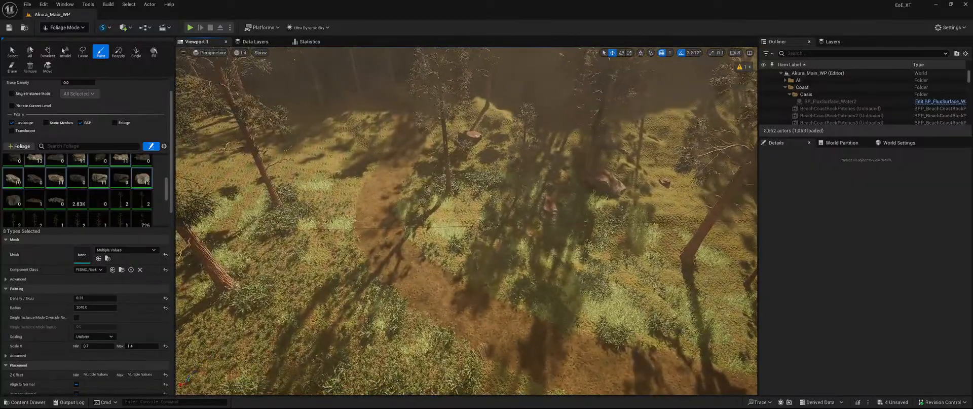
Trim the rocks around the clearing and paint the selected rock types on the grass between the lakeside cliff and the trail
left_click(12, 66)
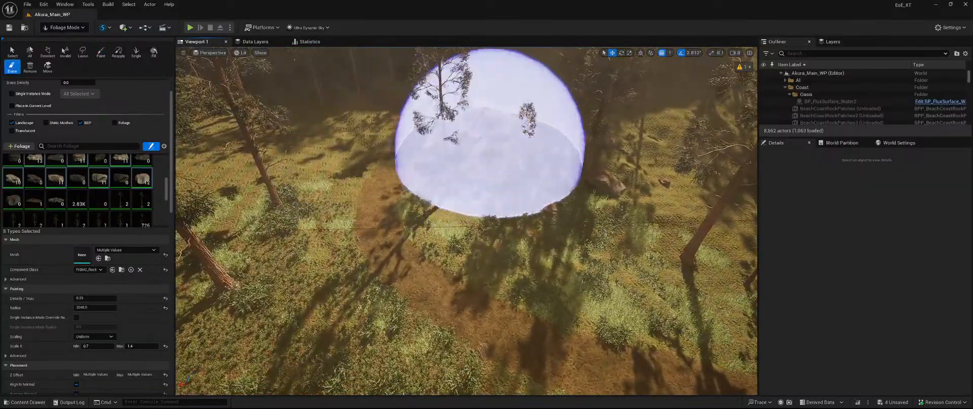
key("shift")
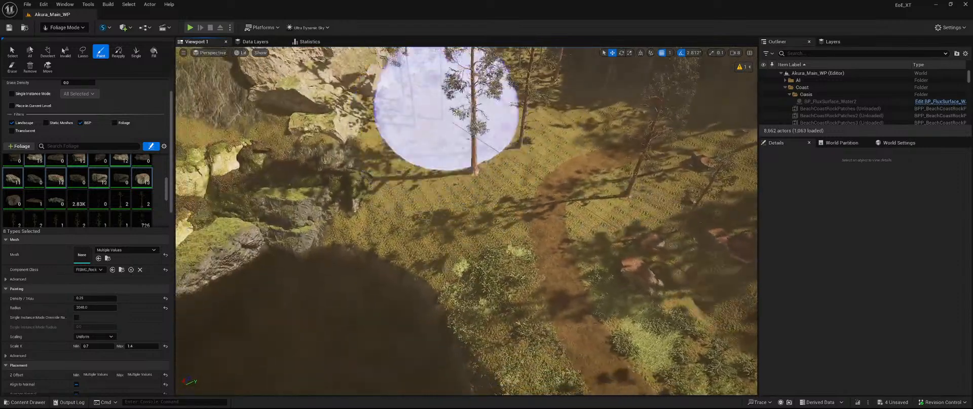
mouse_move(432, 122)
left_mouse_down("shift")
mouse_move(358, 68)
mouse_move(459, 147)
left_mouse_up("shift")
mouse_move(488, 174)
right_mouse_down()
mouse_move(464, 202)
mouse_move(442, 209)
right_mouse_up()
left_click_drag(443, 209, 531, 119)
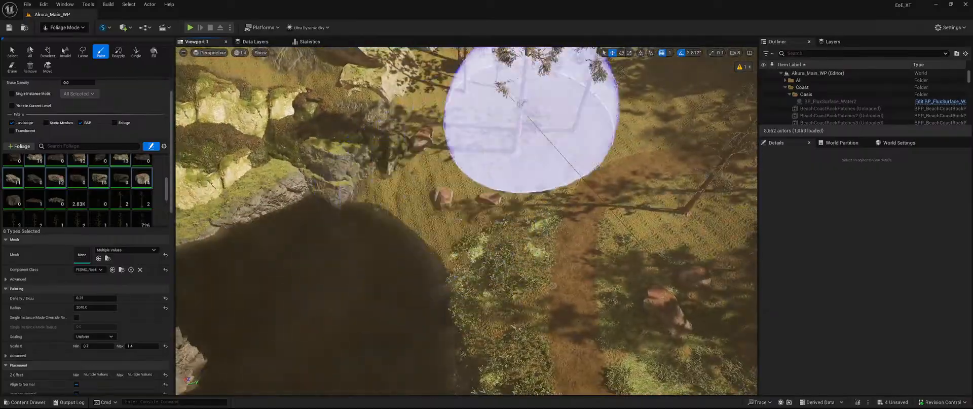
Paint rocks along the trail and the grassy lakeshore beside it, thinning them where needed
mouse_move(588, 144)
right_mouse_down()
mouse_move(495, 233)
mouse_move(384, 193)
right_mouse_up()
left_click(444, 181, "shift")
mouse_move(444, 181)
right_mouse_down()
mouse_move(370, 132)
mouse_move(315, 111)
mouse_move(274, 147)
mouse_move(324, 168)
right_mouse_up()
mouse_move(304, 218)
left_mouse_down()
mouse_move(465, 213)
mouse_move(522, 173)
left_mouse_up()
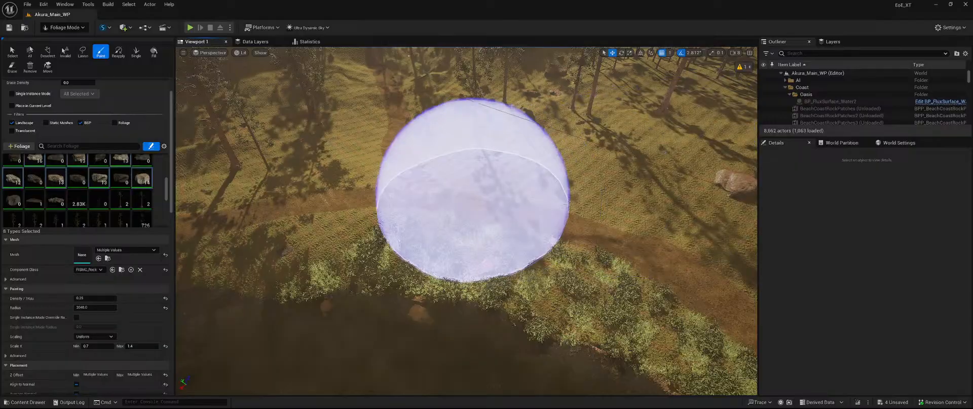
right_click_drag(473, 207, 567, 201)
left_click(294, 190)
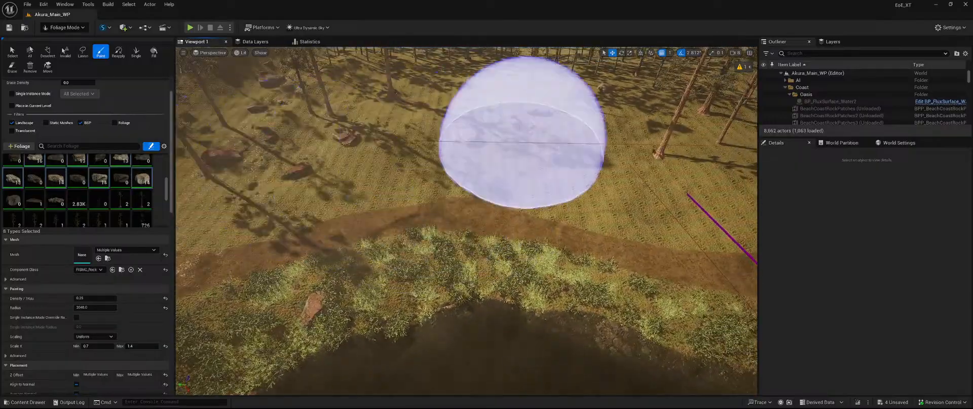
Scatter rocks around the trail fork and the open grass leading to the shallow pond
right_click_drag(341, 163, 355, 167)
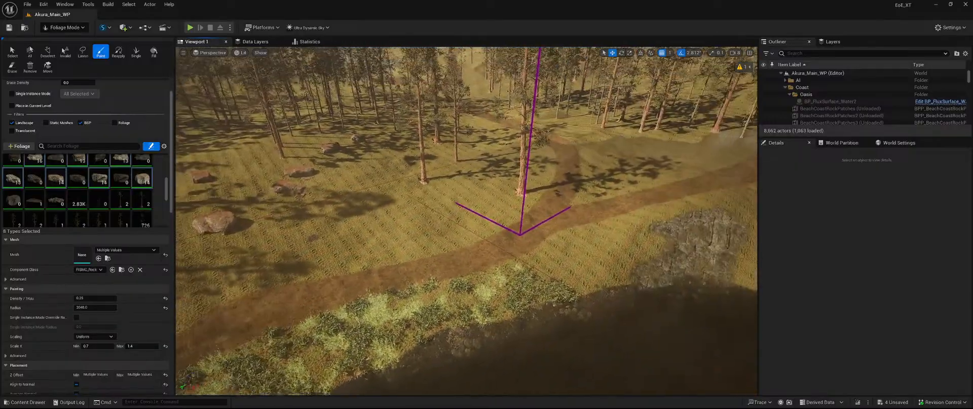
right_click_drag(444, 166, 451, 167)
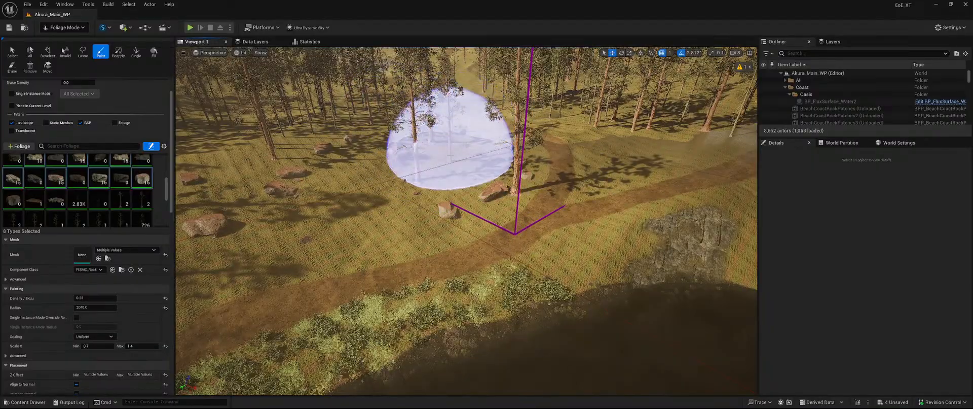
right_click_drag(555, 173, 700, 177)
left_click(477, 174)
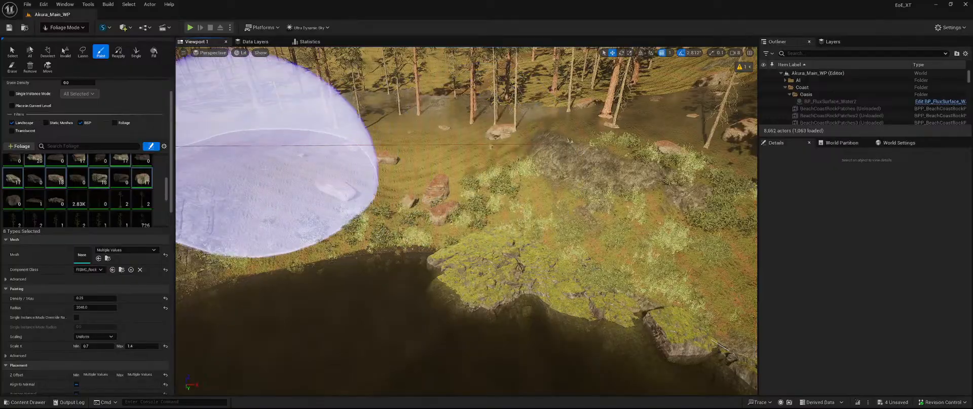
Thin the rocks near the mossy lakeshore and undo the last foliage edit
left_click(488, 110, "shift")
right_click_drag(490, 110, 568, 114)
left_click(398, 157)
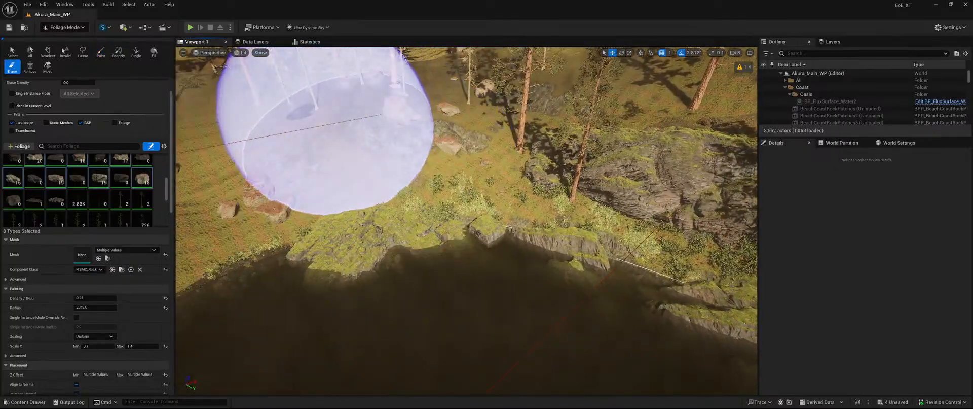
key("ctrl+z")
Paint rocks on the wooded slope above the rocky lake bank
mouse_move(330, 167)
right_mouse_down()
mouse_move(330, 142)
mouse_move(352, 152)
right_mouse_up()
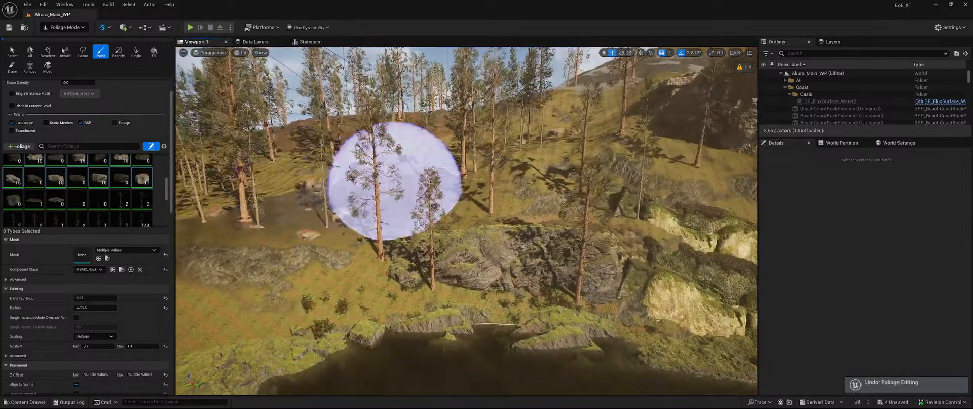
left_click(502, 162)
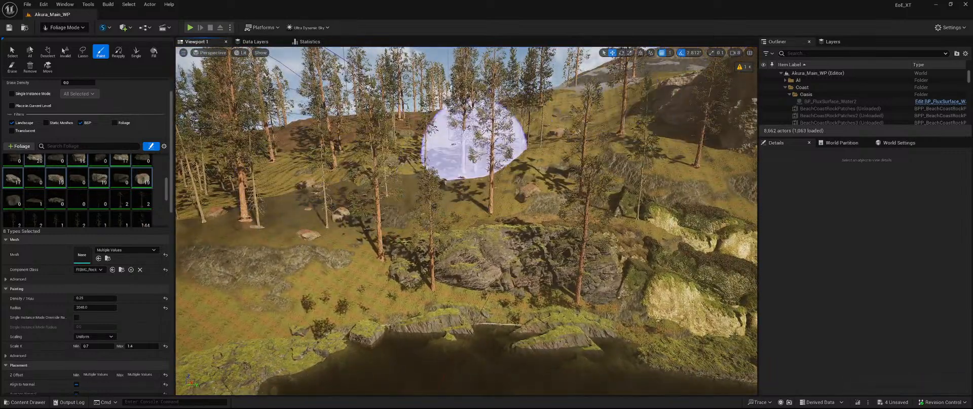
left_click(675, 129)
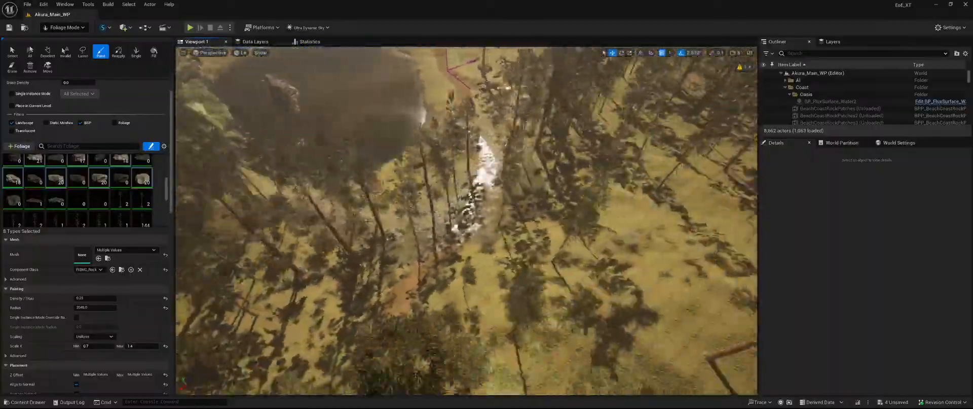
Scatter the selected rocks through the dense redwood forest and its fern-covered ground
right_click_drag(466, 221, 446, 243)
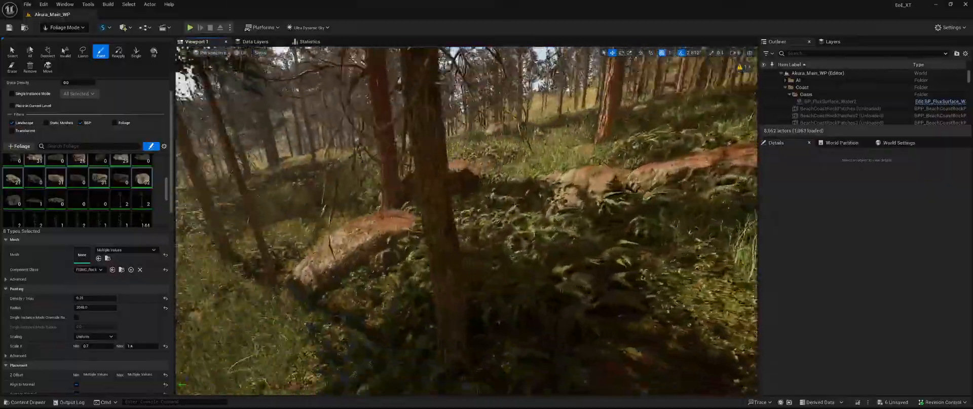
right_click_drag(467, 221, 365, 221)
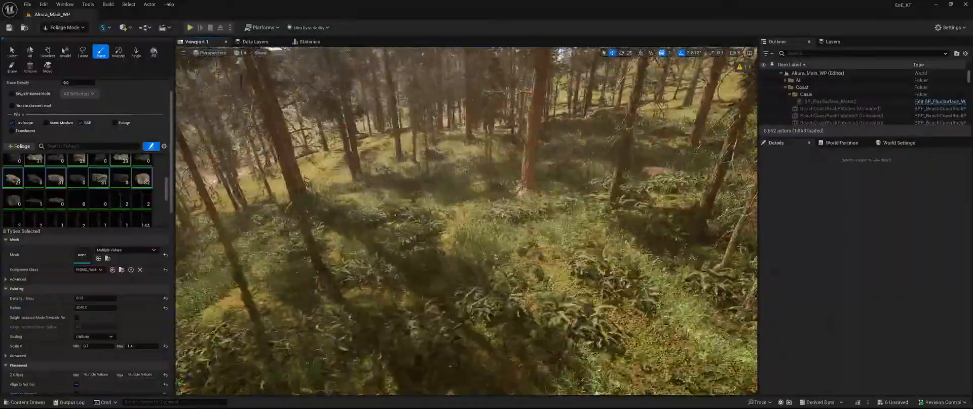
right_click_drag(385, 157, 330, 157)
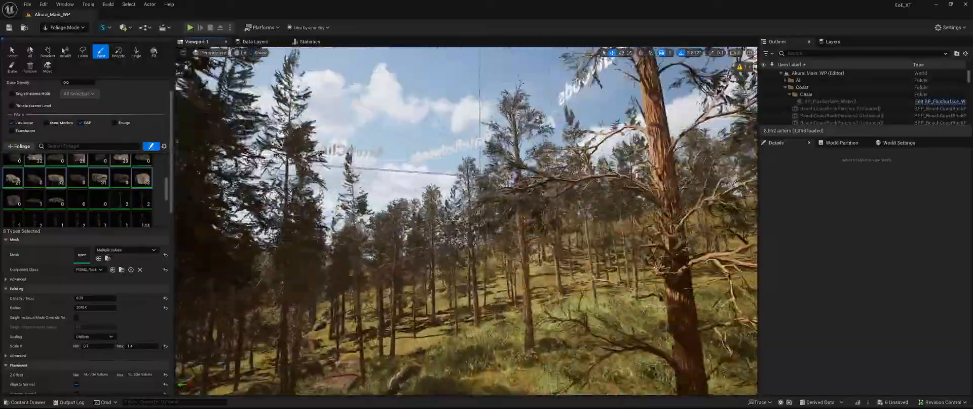
right_click_drag(467, 221, 573, 253)
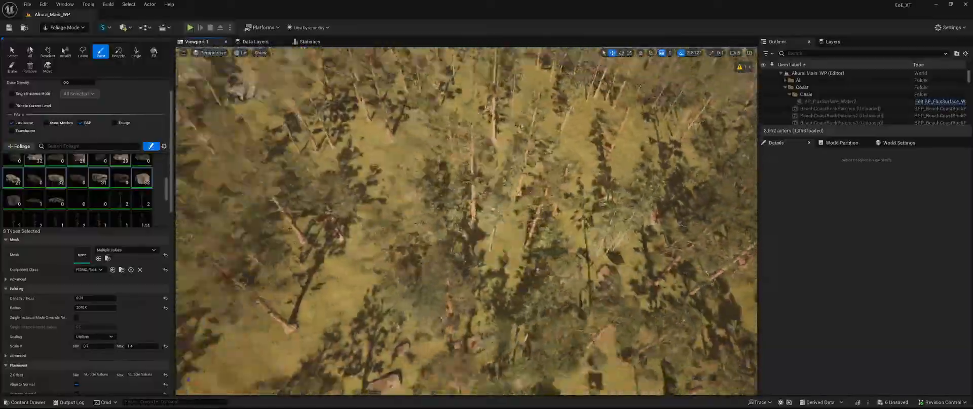
right_click_drag(467, 221, 365, 213)
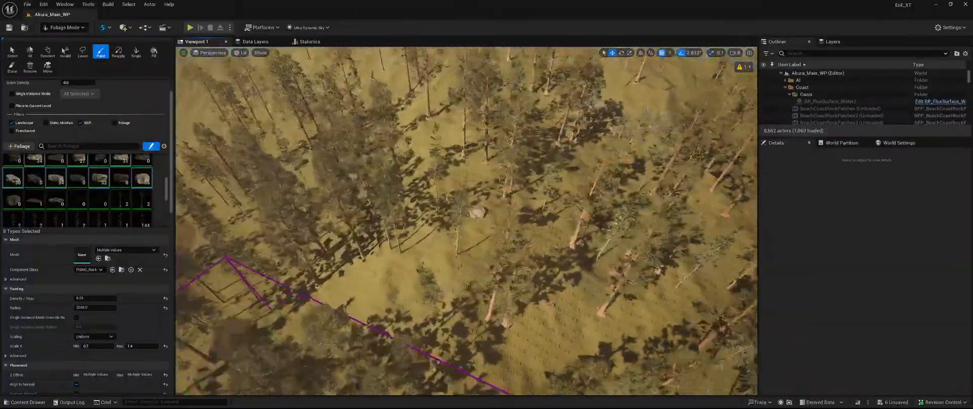
right_click_drag(466, 221, 365, 273)
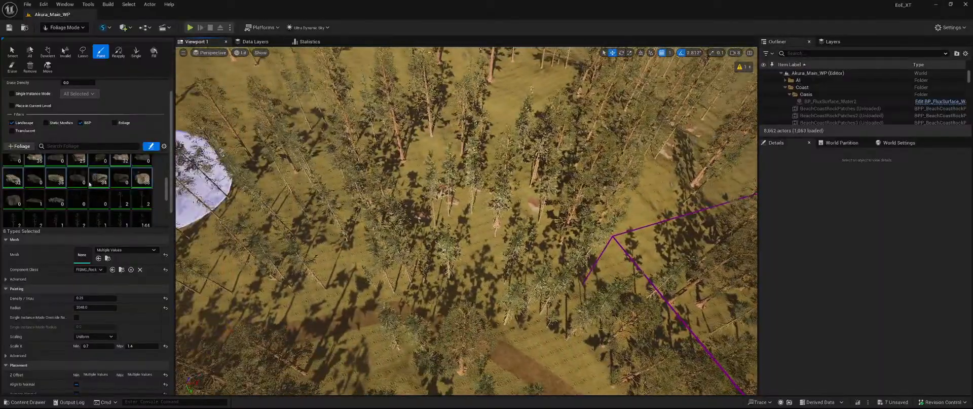
Inspect the forest around the dirt trail and browse the foliage palette for other types
scroll(106, 168, "down", 3)
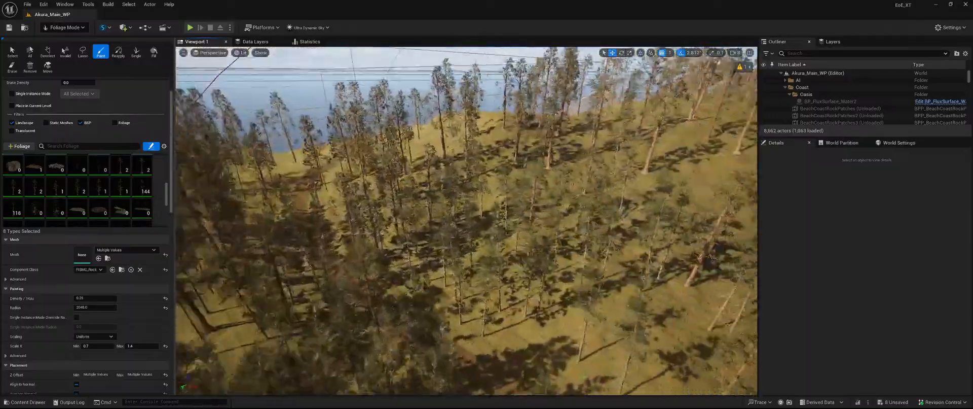
right_click_drag(467, 221, 547, 263)
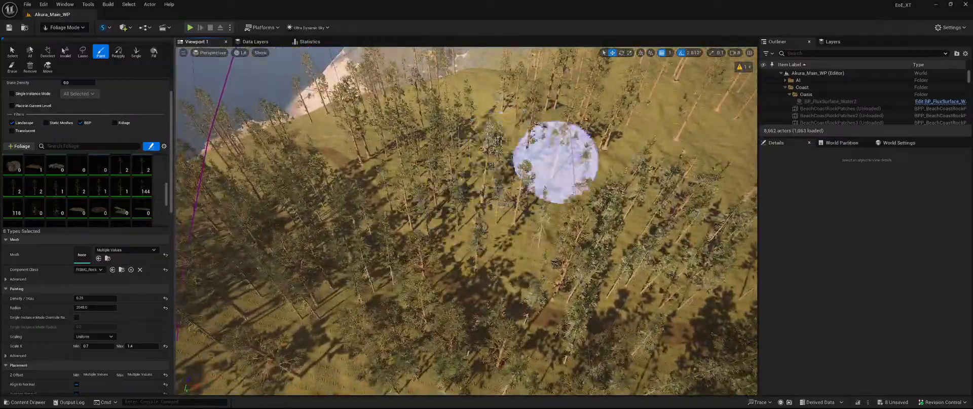
key("w")
mouse_move(557, 162)
right_mouse_down()
mouse_move(552, 213)
mouse_move(547, 122)
mouse_move(543, 142)
right_mouse_up()
key("s")
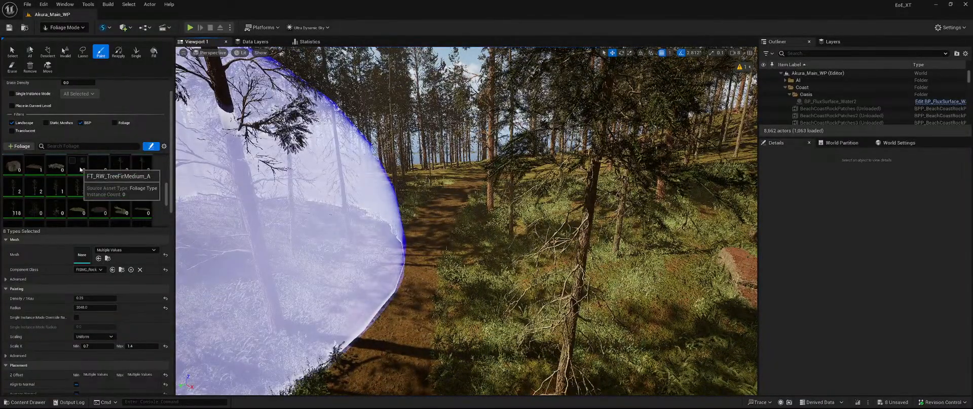
scroll(80, 169, "down", 3)
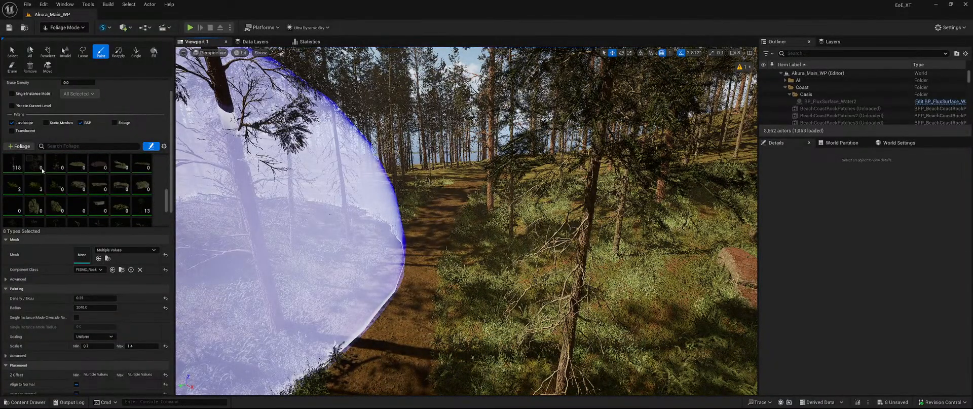
scroll(119, 203, "up", 5)
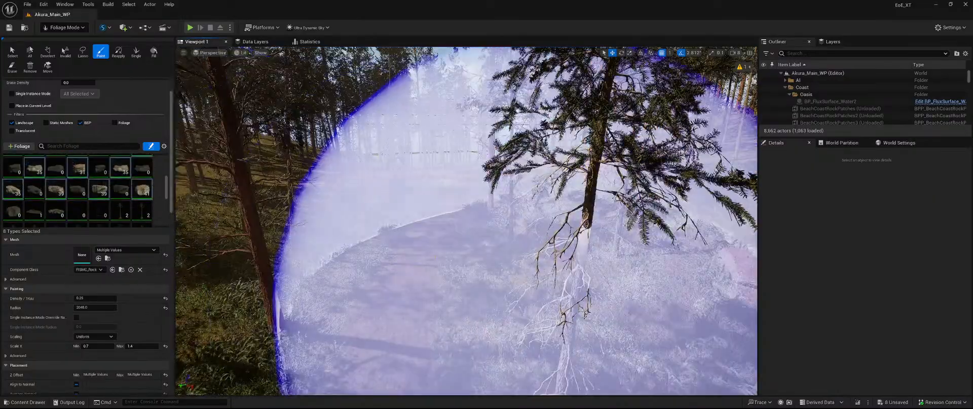
Paint rocks among the trees on the grassy coastal hill
key("s")
mouse_move(539, 284)
right_mouse_down()
mouse_move(538, 375)
mouse_move(527, 284)
mouse_move(537, 243)
right_mouse_up()
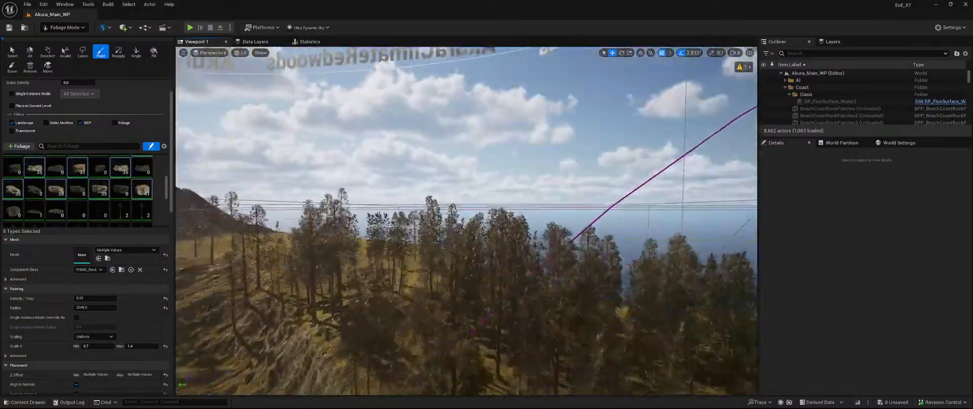
mouse_move(471, 266)
right_mouse_down()
mouse_move(476, 355)
mouse_move(471, 265)
right_mouse_up()
key("s")
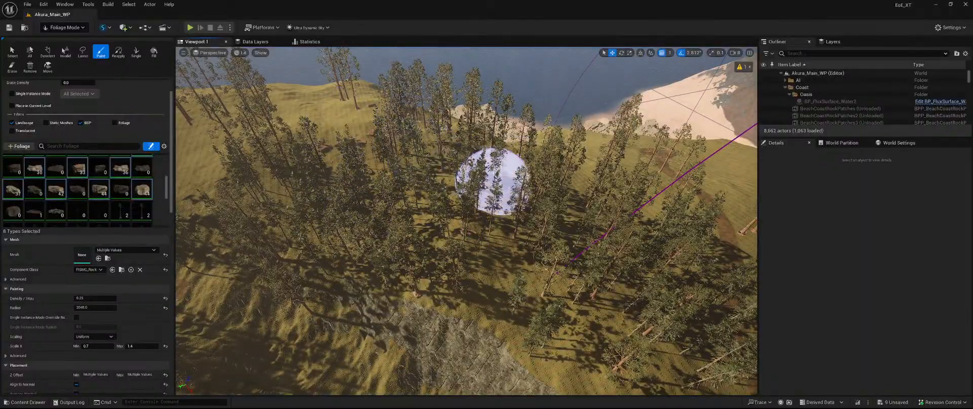
left_click(493, 181)
mouse_move(613, 244)
right_mouse_down()
mouse_move(654, 244)
mouse_move(665, 274)
right_mouse_up()
key("d")
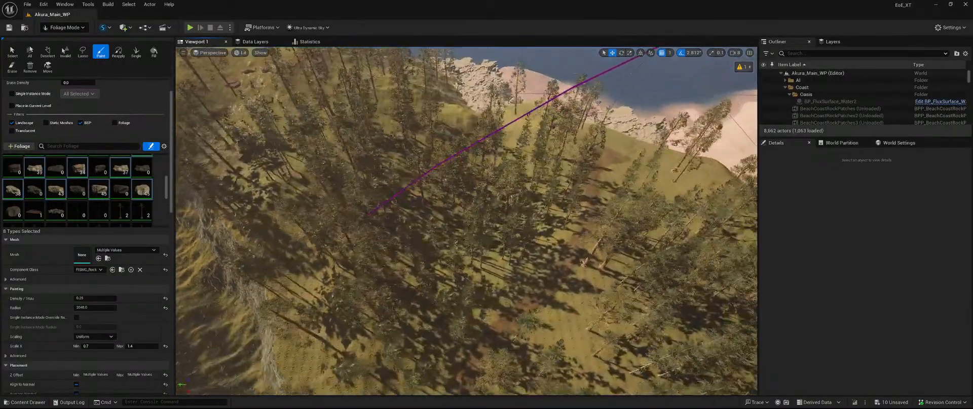
Paint rocks through the wooded slope above the sandy beach
key("w")
right_click_drag(628, 223, 670, 218)
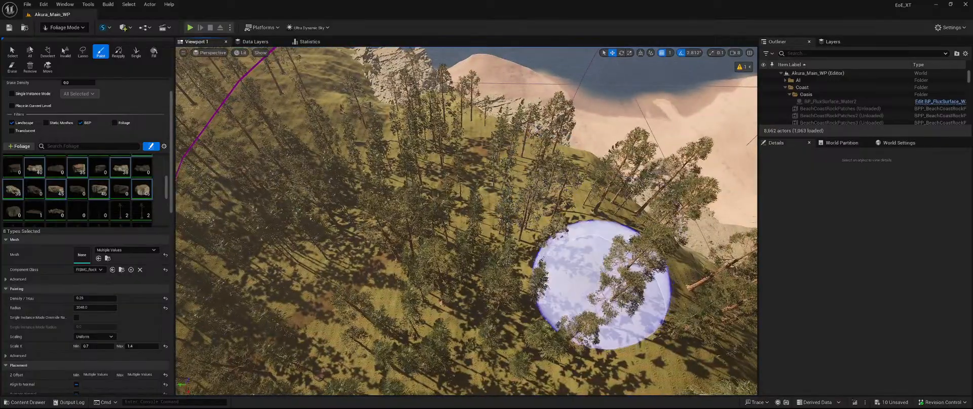
mouse_move(602, 284)
left_mouse_down()
mouse_move(466, 320)
mouse_move(601, 329)
left_mouse_up()
mouse_move(602, 330)
right_mouse_down()
mouse_move(601, 304)
mouse_move(720, 354)
mouse_move(646, 324)
right_mouse_up()
key("s")
left_click_drag(456, 173, 589, 177)
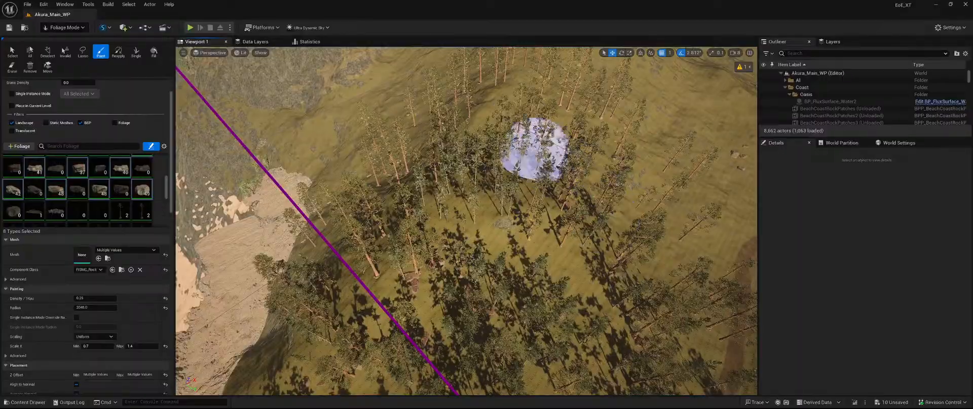
Spread rocks under the trees and along the grass edge of the sandy coastal cliff
left_click(590, 147)
mouse_move(591, 147)
right_mouse_down()
mouse_move(533, 142)
mouse_move(431, 86)
mouse_move(423, 102)
mouse_move(527, 172)
mouse_move(633, 223)
right_mouse_up()
key("w")
left_click_drag(387, 287, 433, 230)
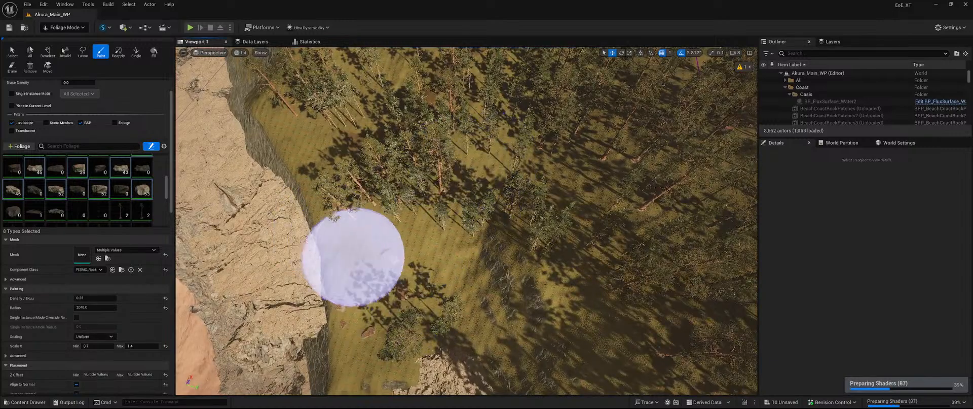
right_click_drag(353, 257, 507, 238)
left_click(382, 198)
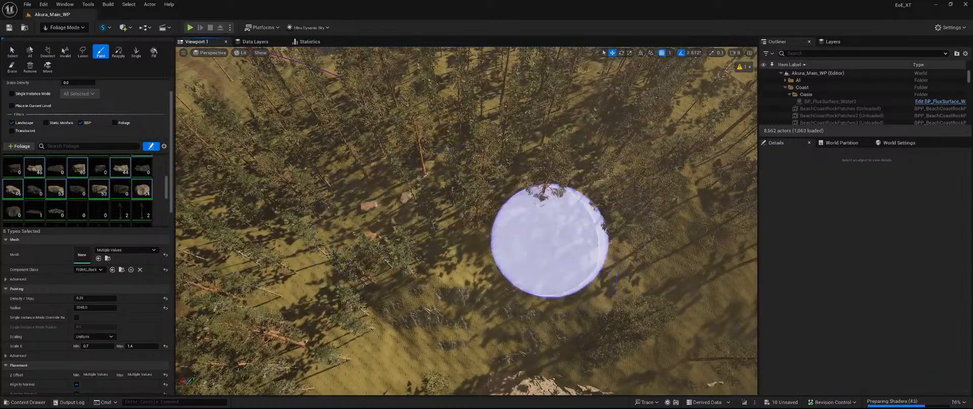
Scatter rocks over the open grassy slopes and tree groups farther along the coastal cliffs
right_click_drag(635, 191, 479, 210)
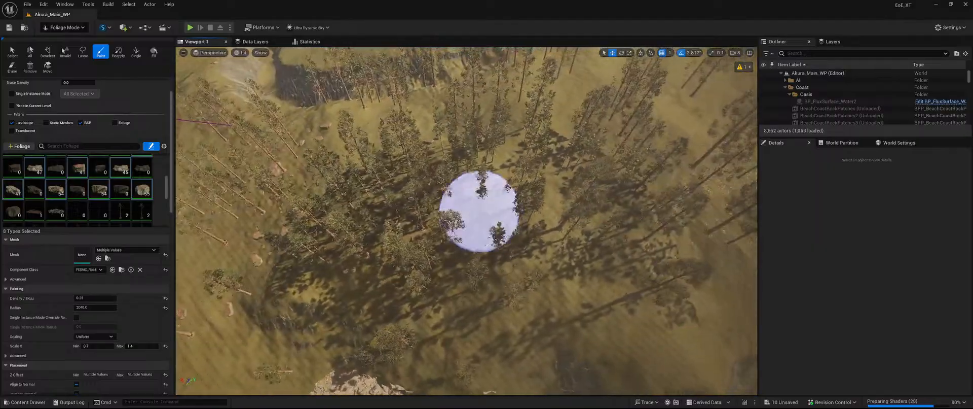
right_click_drag(664, 213, 404, 248)
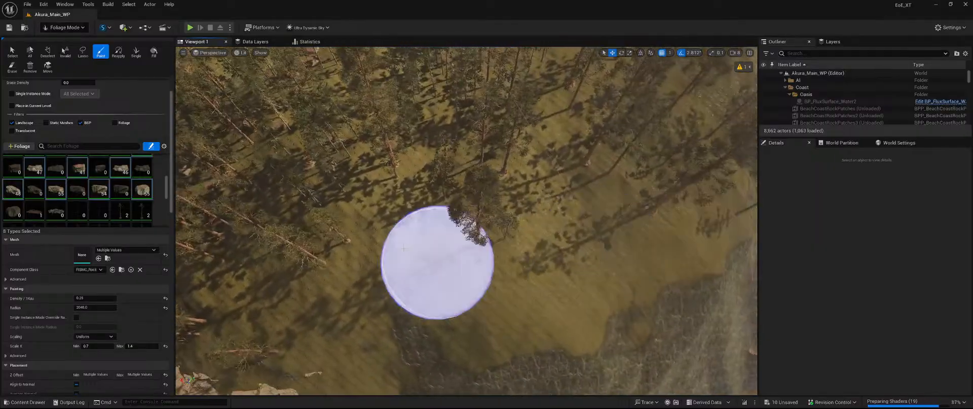
left_click_drag(581, 265, 683, 243)
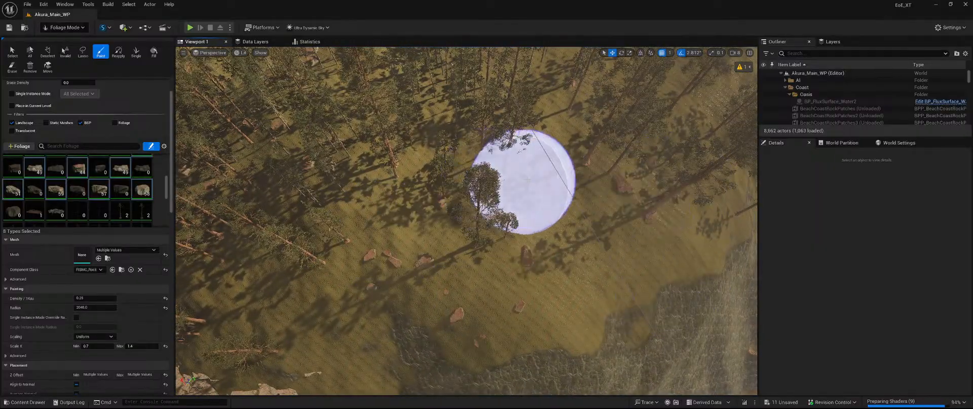
right_click_drag(609, 183, 402, 191)
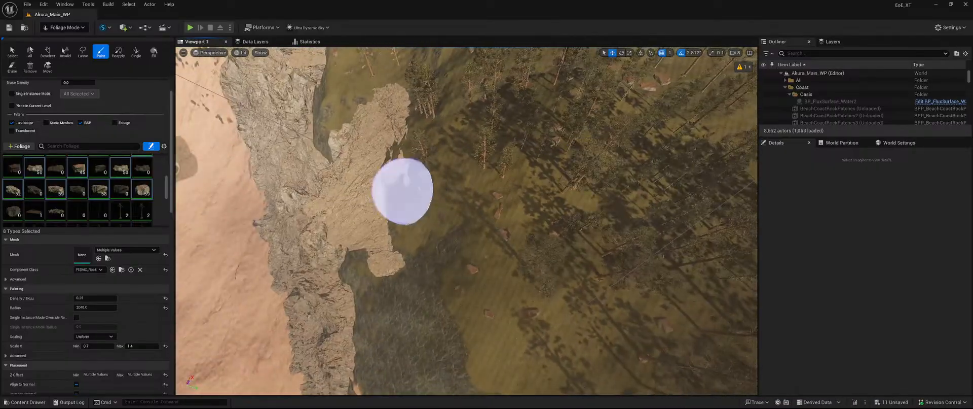
mouse_move(612, 173)
right_mouse_down()
mouse_move(495, 182)
mouse_move(492, 249)
right_mouse_up()
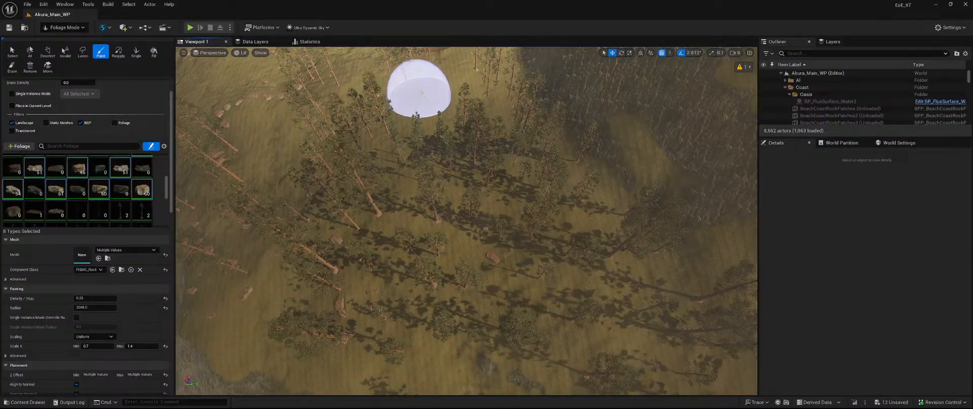
Paint rocks among the trees and around the tall-grass patches on the coastal slope
right_click_drag(559, 163, 594, 181)
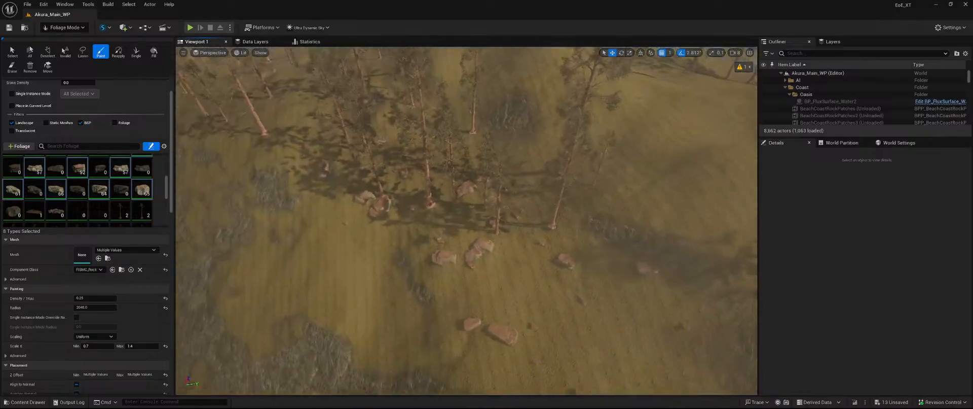
left_click(461, 232, "shift")
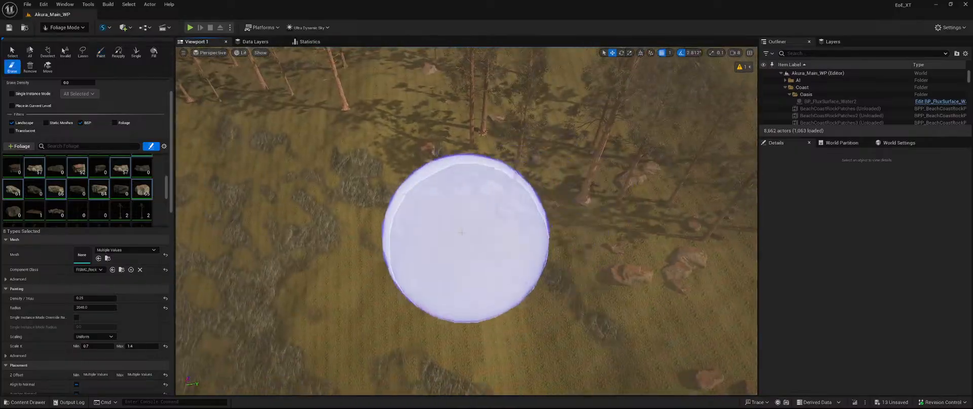
left_click(390, 294)
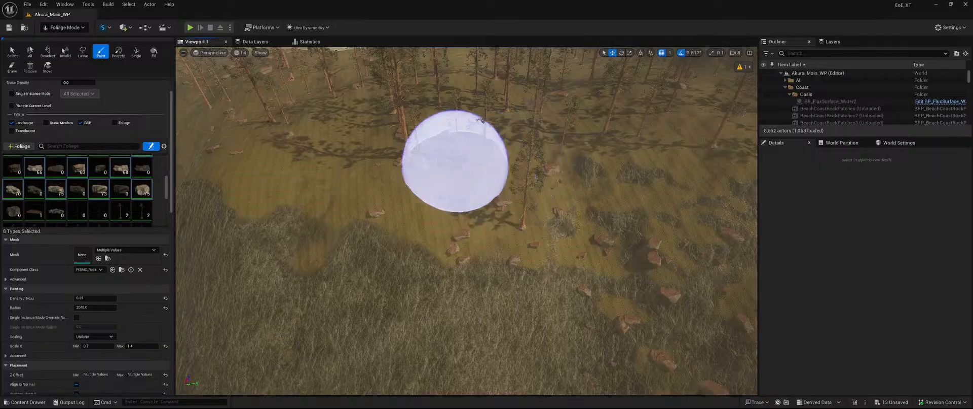
mouse_move(446, 156)
left_mouse_down("shift")
mouse_move(399, 144)
mouse_move(426, 145)
left_mouse_up("shift")
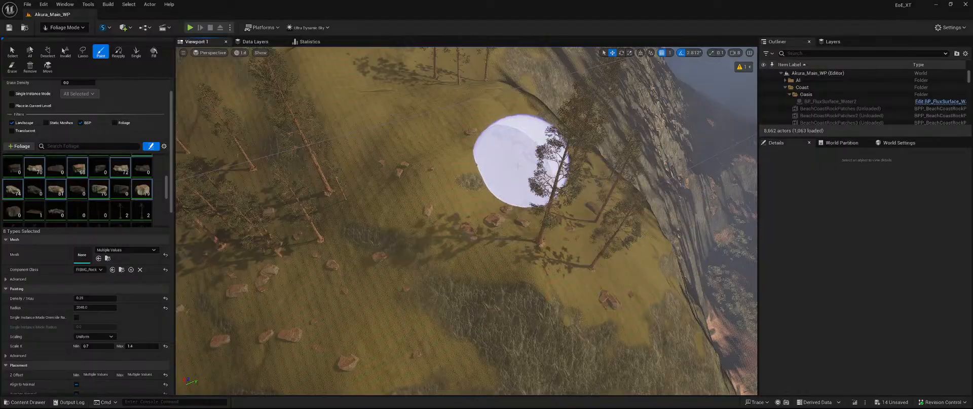
Scatter rocks along the cliff-top and up the sparsely wooded hillside beside the sea cliff
right_click_drag(358, 112, 268, 144)
mouse_move(456, 157)
left_mouse_down()
mouse_move(445, 130)
mouse_move(515, 234)
left_mouse_up()
mouse_move(515, 234)
right_mouse_down()
mouse_move(545, 196)
mouse_move(532, 203)
right_mouse_up()
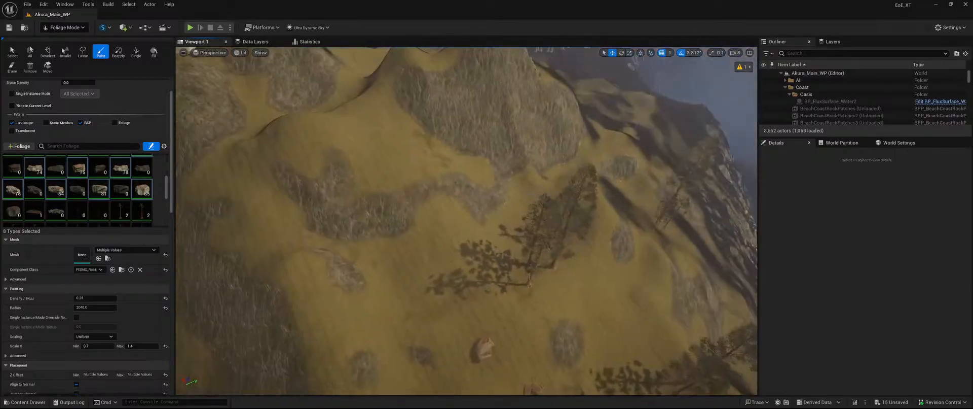
left_click_drag(436, 241, 363, 279)
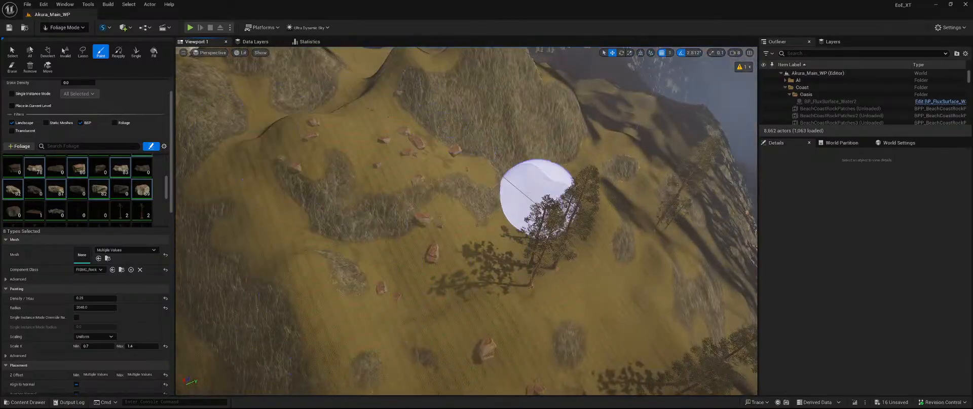
mouse_move(539, 199)
right_mouse_down()
mouse_move(535, 218)
mouse_move(568, 221)
right_mouse_up()
left_click(387, 165)
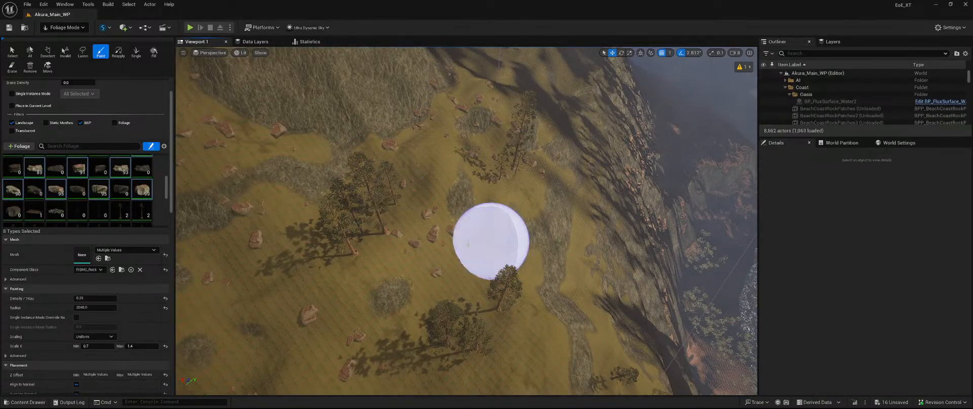
Paint rocks in the grassy saddle between the two steep peaks
right_click_drag(467, 243, 451, 253)
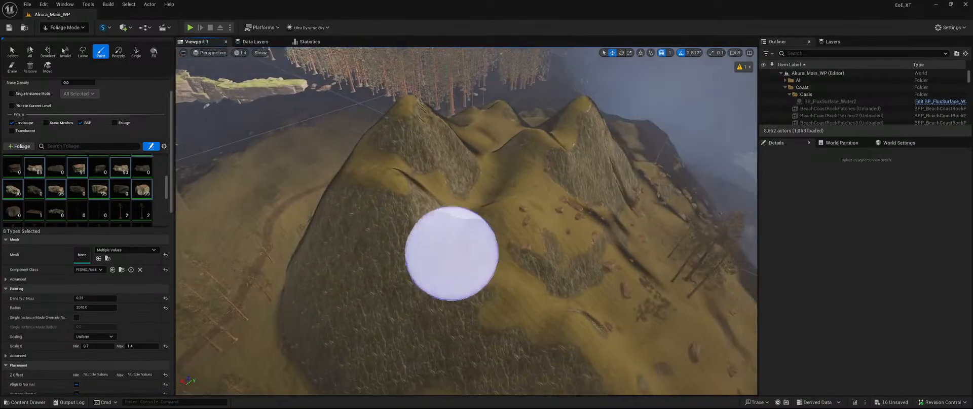
left_click(490, 186)
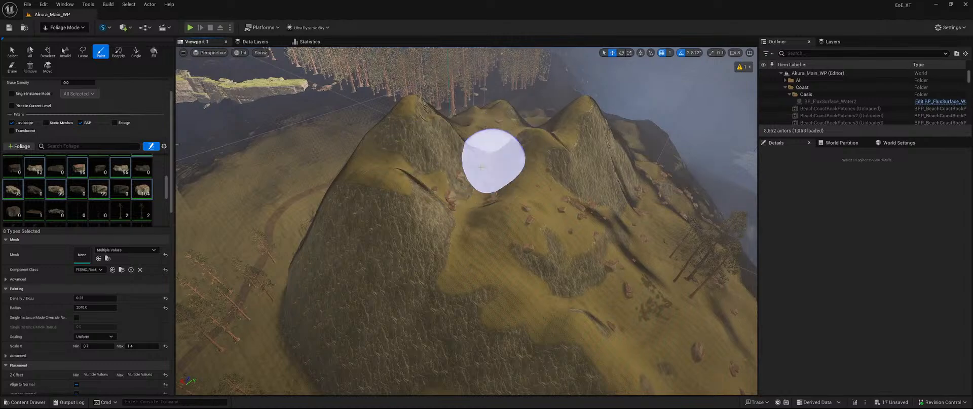
right_click_drag(458, 193, 457, 189)
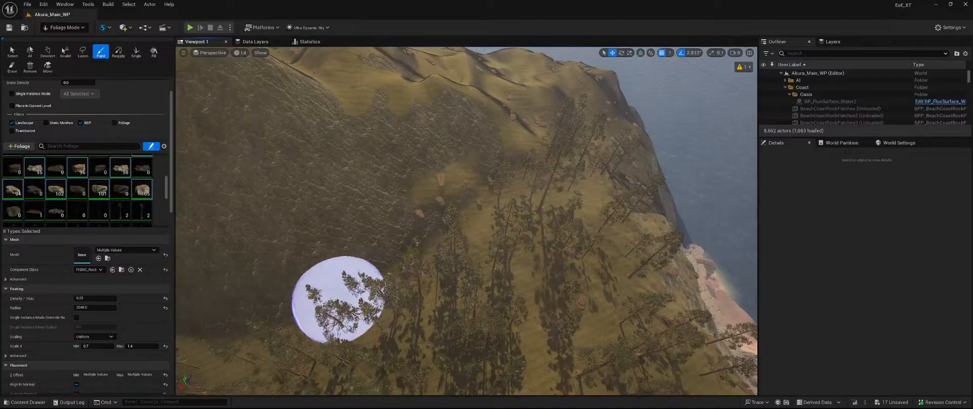
Spread rocks from the foot of the hill through the dense forest behind the peaks
left_click(339, 299)
right_click_drag(412, 278, 412, 284)
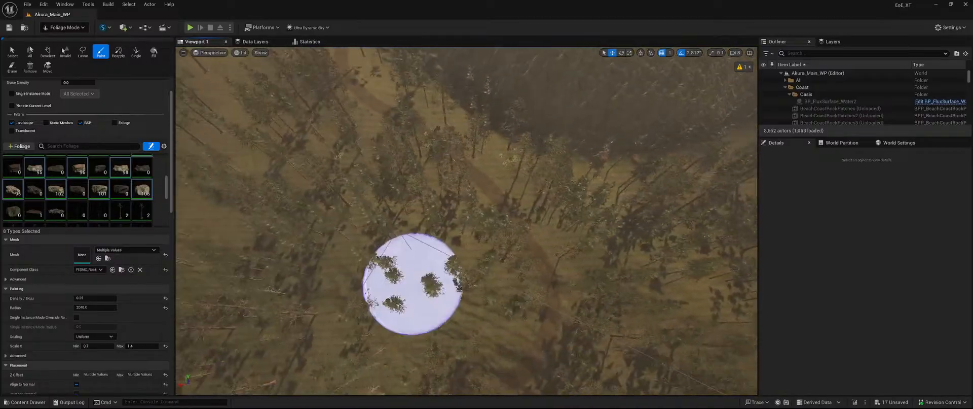
mouse_move(413, 284)
left_mouse_down()
mouse_move(437, 239)
mouse_move(300, 172)
mouse_move(243, 189)
left_mouse_up()
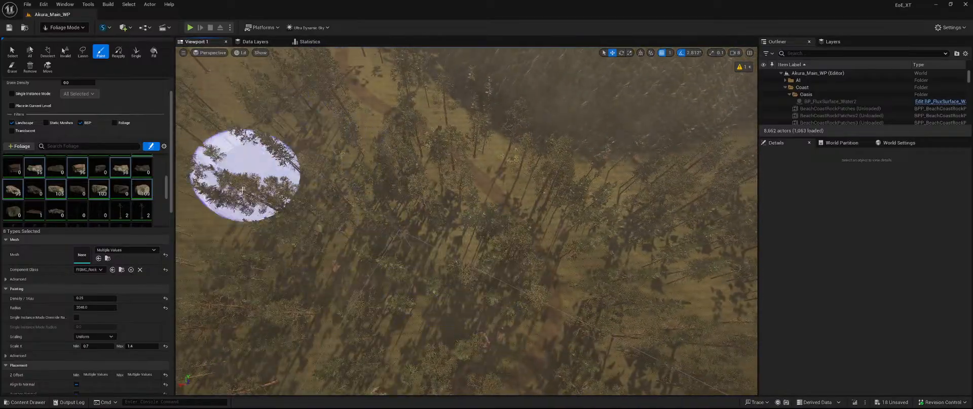
right_click_drag(364, 231, 365, 232)
left_click_drag(365, 233, 376, 202)
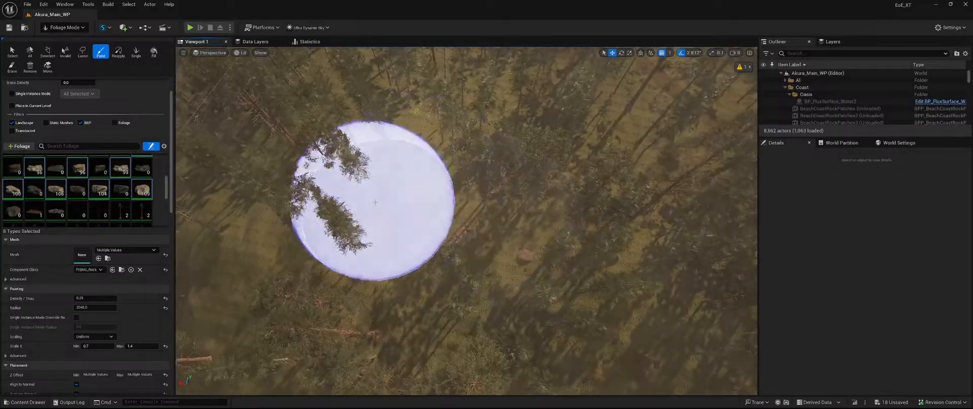
right_click_drag(527, 228, 529, 229)
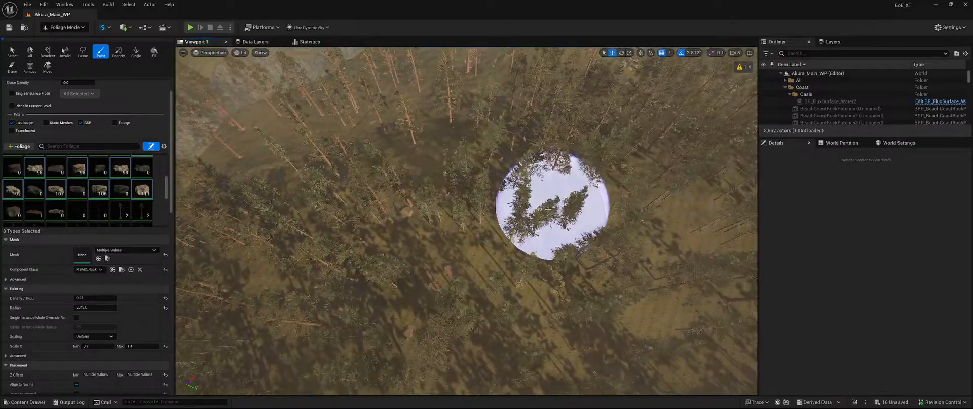
right_click_drag(456, 248, 458, 248)
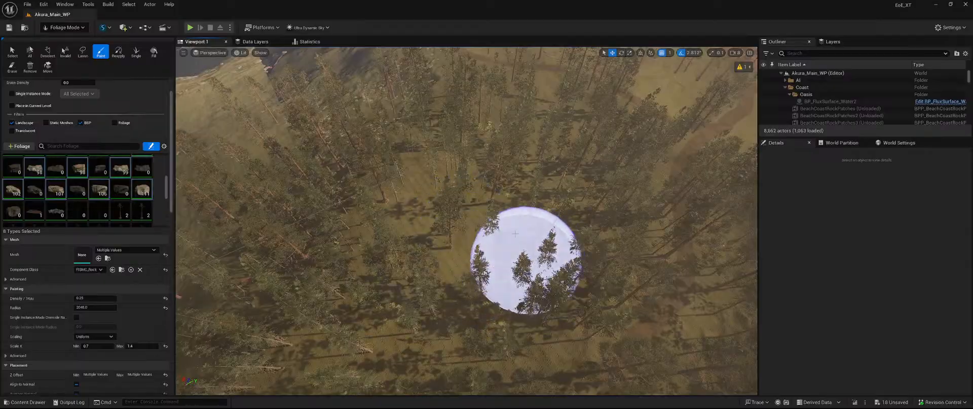
right_click_drag(510, 203, 511, 204)
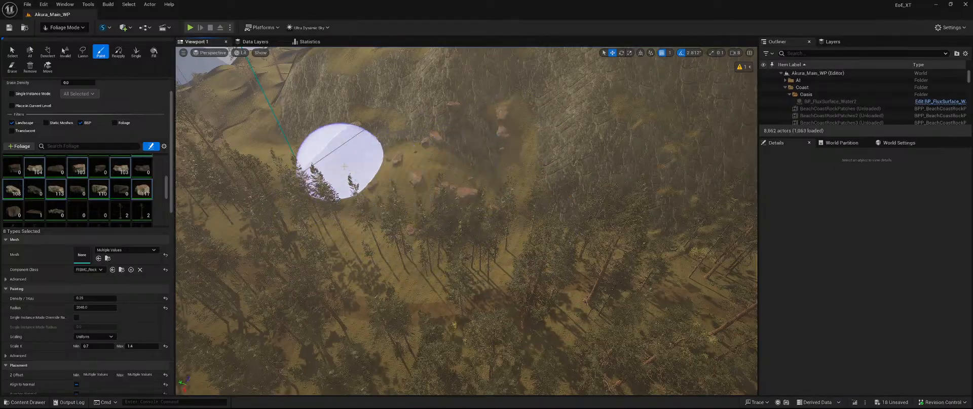
Paint rocks on the slope above the forest and across the wooded ground beside the river bend
left_click_drag(344, 165, 435, 120, "shift")
right_click_drag(310, 113, 311, 114)
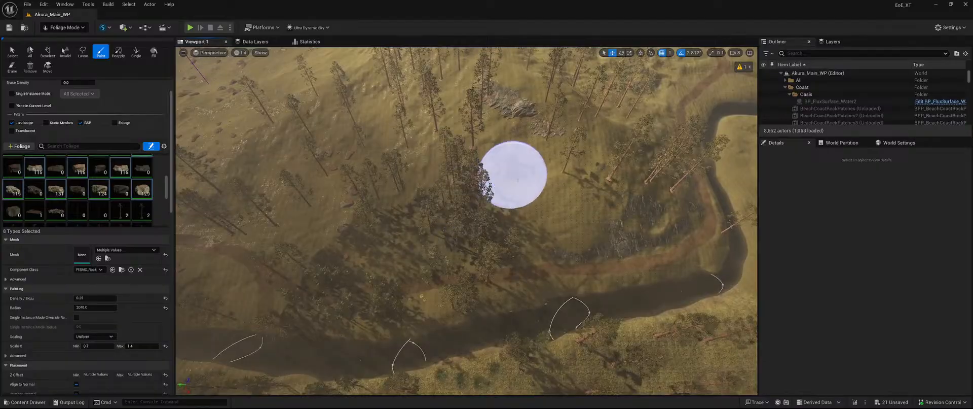
left_click_drag(442, 228, 375, 215)
right_click_drag(375, 215, 525, 221)
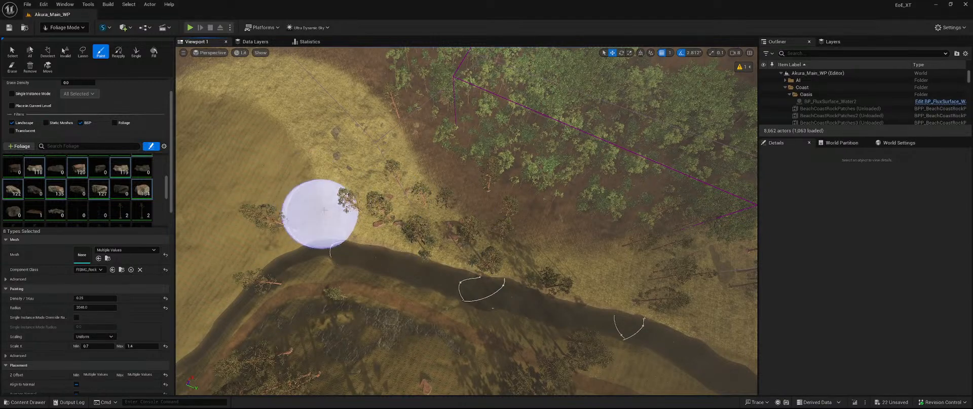
Scatter rocks along the riverbank and under the trees between the river and the green forest
mouse_move(316, 204)
right_mouse_down()
mouse_move(413, 203)
mouse_move(330, 195)
mouse_move(381, 196)
right_mouse_up()
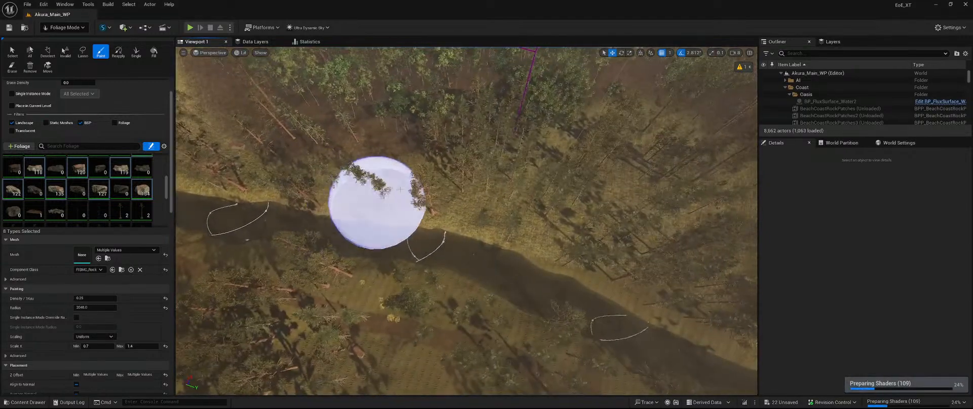
left_click_drag(380, 196, 469, 182)
right_click_drag(475, 168, 524, 137)
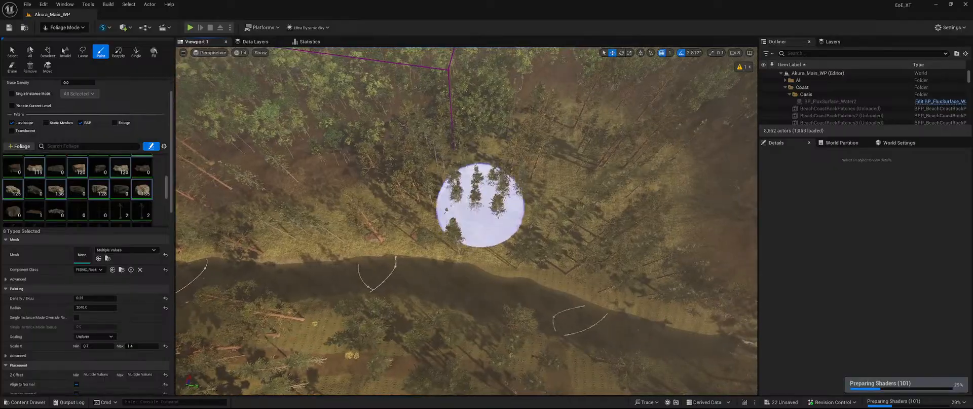
mouse_move(480, 204)
left_mouse_down()
mouse_move(508, 175)
mouse_move(573, 147)
left_mouse_up()
left_click_drag(558, 187, 624, 173)
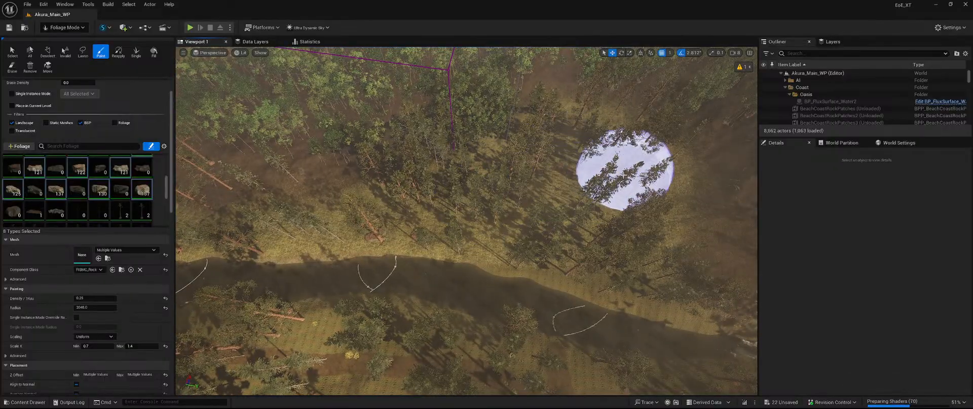
right_click_drag(539, 221, 478, 226)
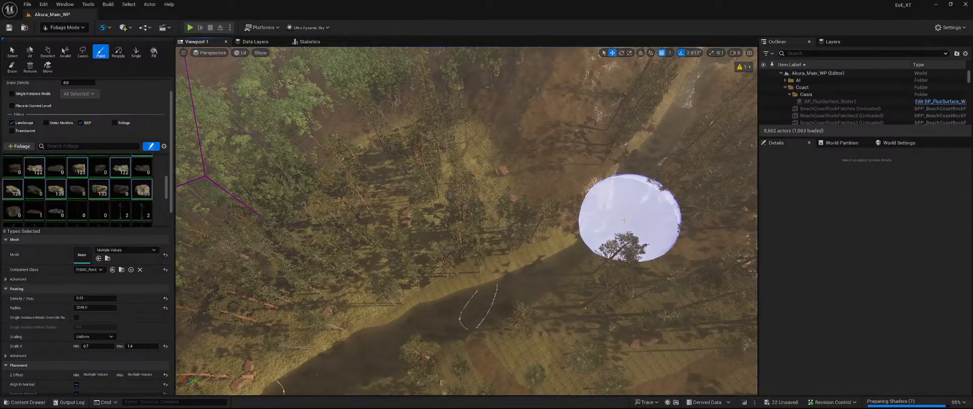
right_click_drag(598, 195, 628, 162)
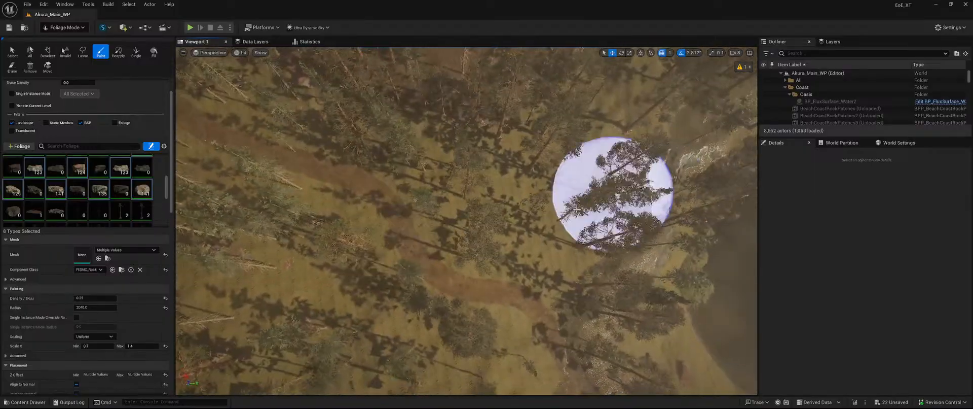
Add rocks among the trees by the dirt path and around the nearby lake shore
mouse_move(552, 180)
right_mouse_down()
mouse_move(654, 160)
mouse_move(677, 127)
right_mouse_up()
right_click_drag(517, 204, 564, 237)
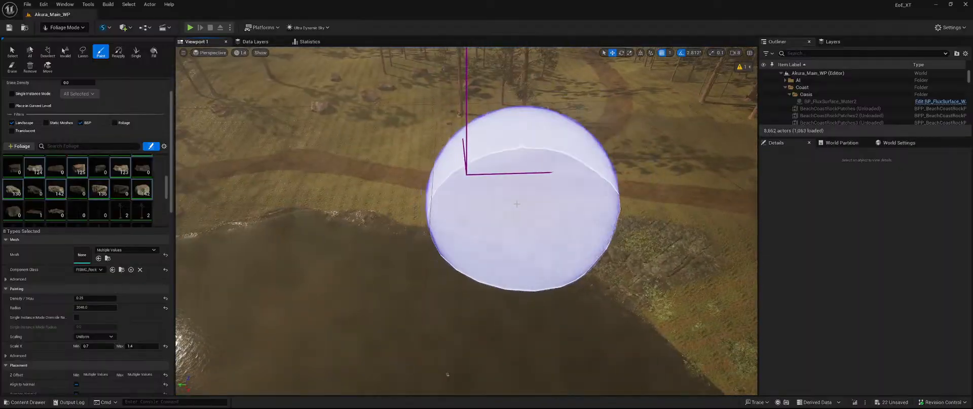
mouse_move(673, 205)
right_mouse_down()
mouse_move(641, 207)
mouse_move(664, 200)
mouse_move(659, 165)
mouse_move(699, 147)
mouse_move(588, 149)
mouse_move(598, 117)
mouse_move(621, 119)
mouse_move(654, 177)
mouse_move(694, 145)
mouse_move(664, 183)
mouse_move(664, 147)
right_mouse_up()
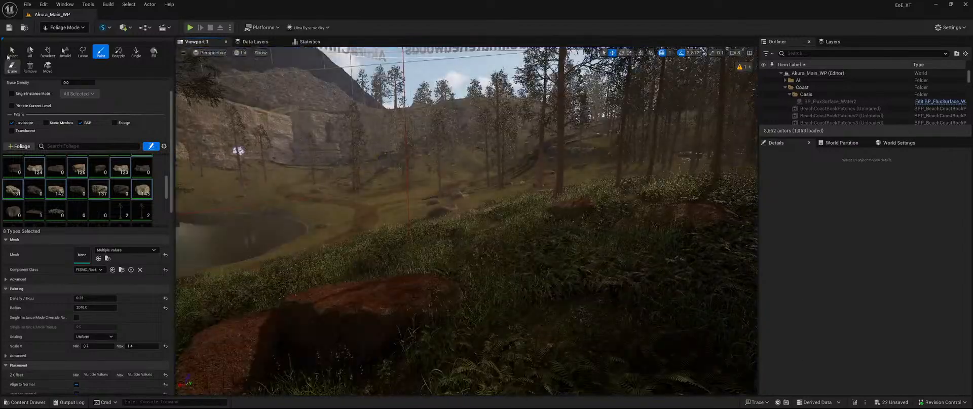
Return the editor to Selection Mode and save all the unsaved foliage actors
left_click(65, 28)
left_click(66, 39)
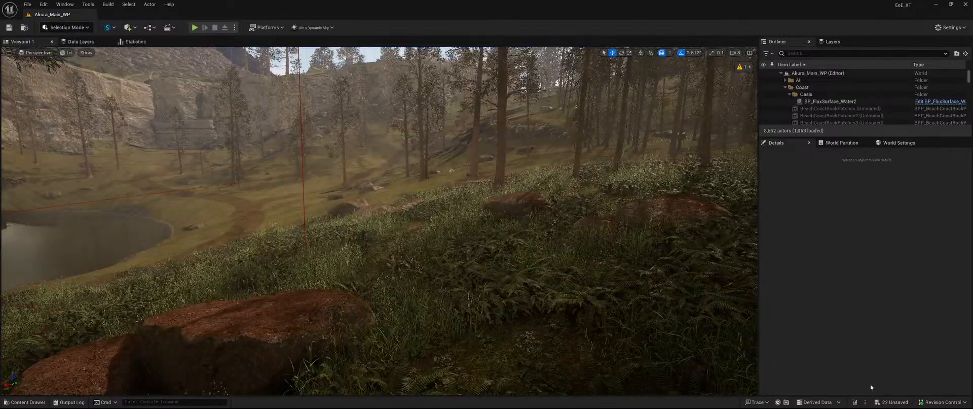
left_click(907, 404)
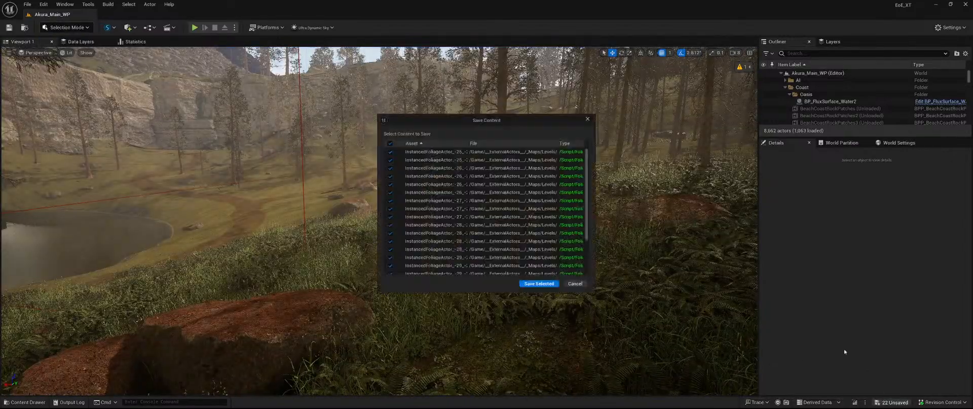
left_click(543, 287)
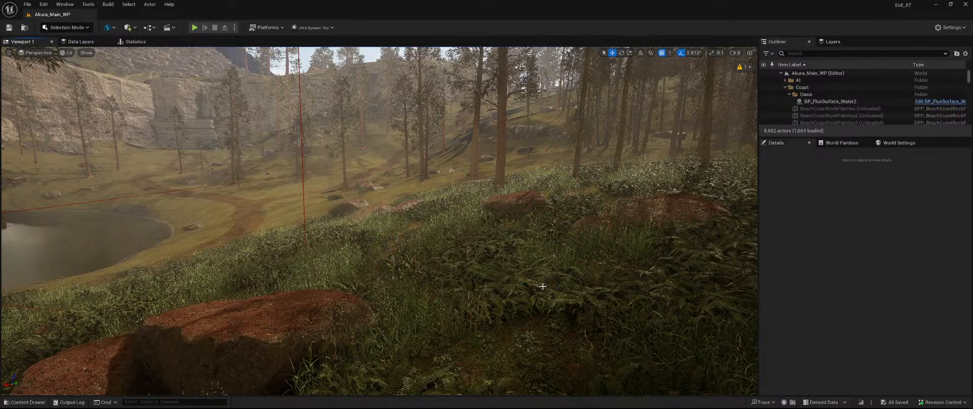